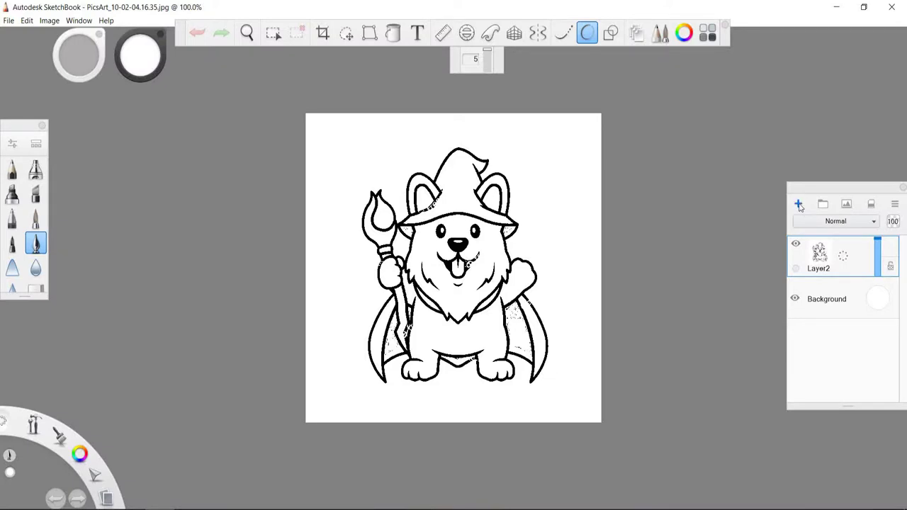
- Add empty Layer1, turn off Predictive Stroke, and fade lineart Layer2 to 38% opacity
left_click(798, 205)
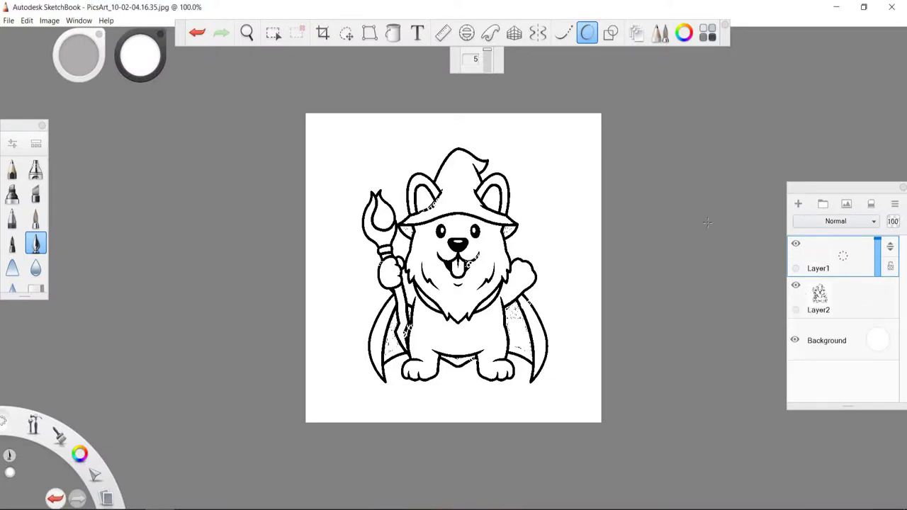
scroll(537, 240, "up", 2)
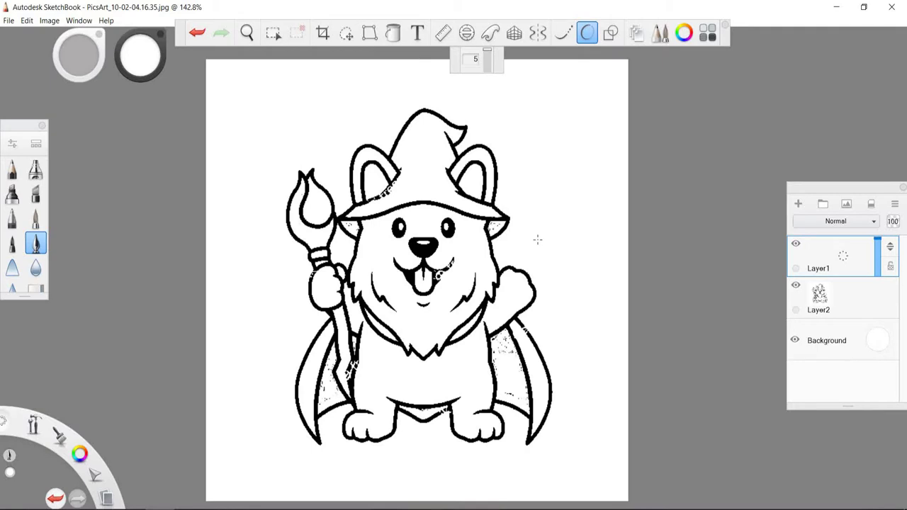
left_click(817, 308)
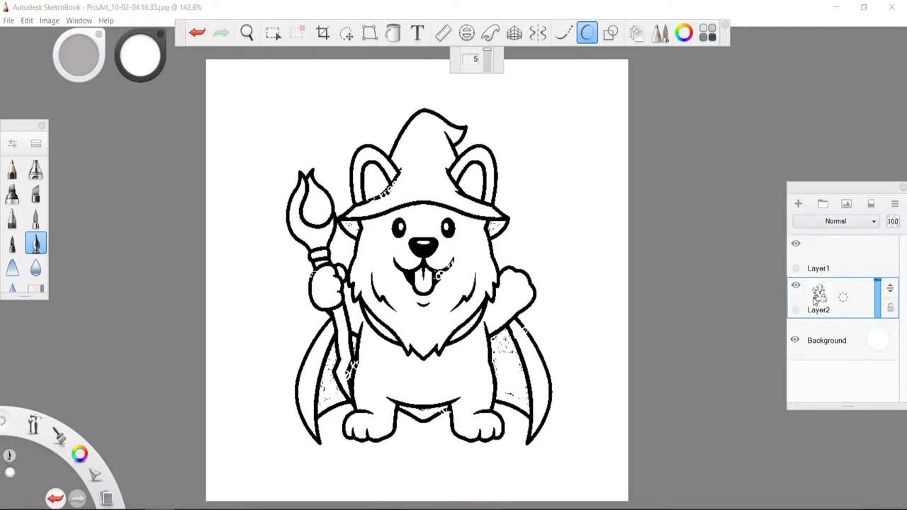
left_click(636, 37)
left_click(675, 283)
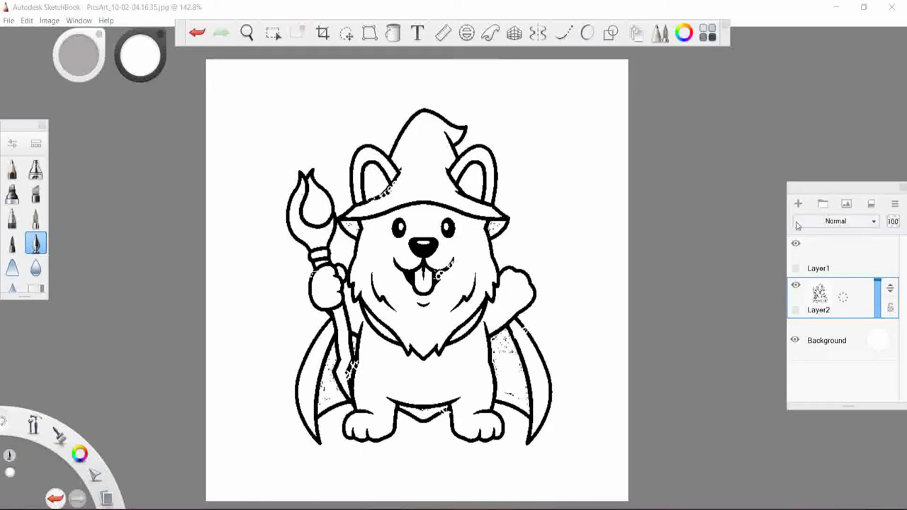
left_click_drag(879, 283, 879, 304)
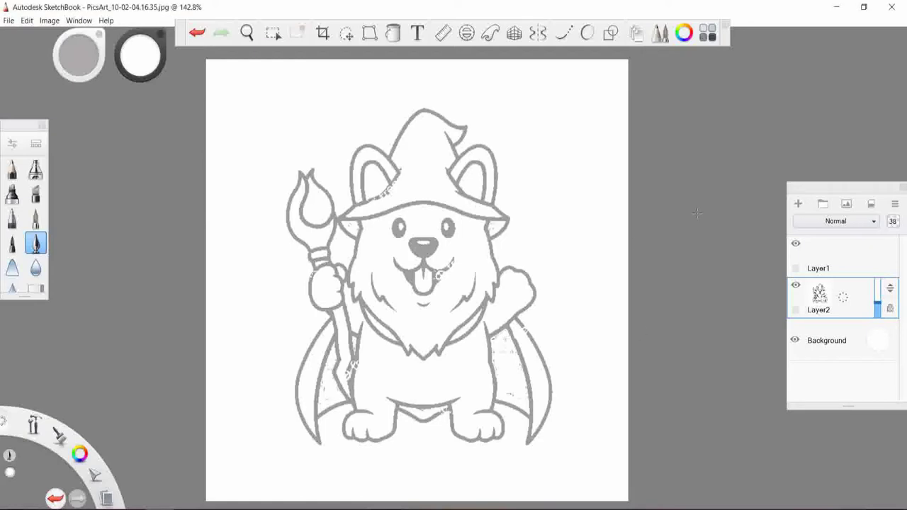
- Zoom in and choose the Inking Pen from the Brush Library
scroll(553, 252, "up", 2)
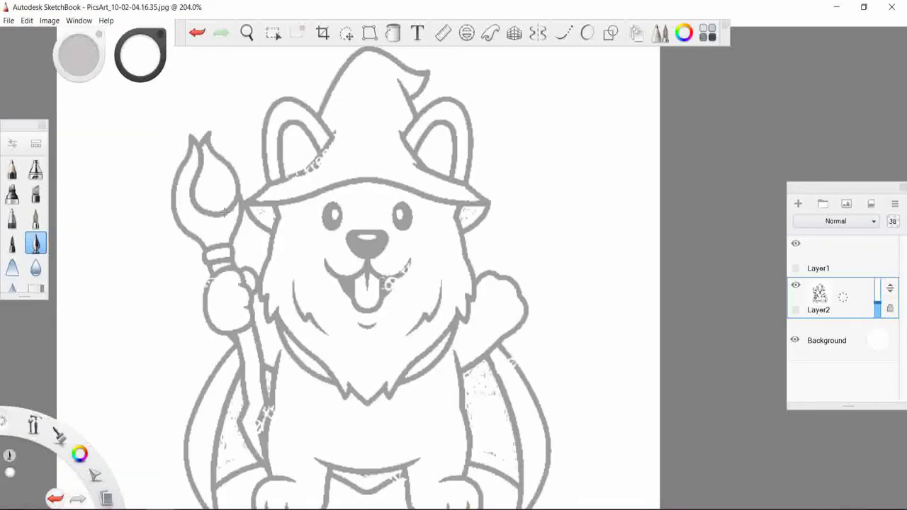
scroll(224, 211, "up", 1)
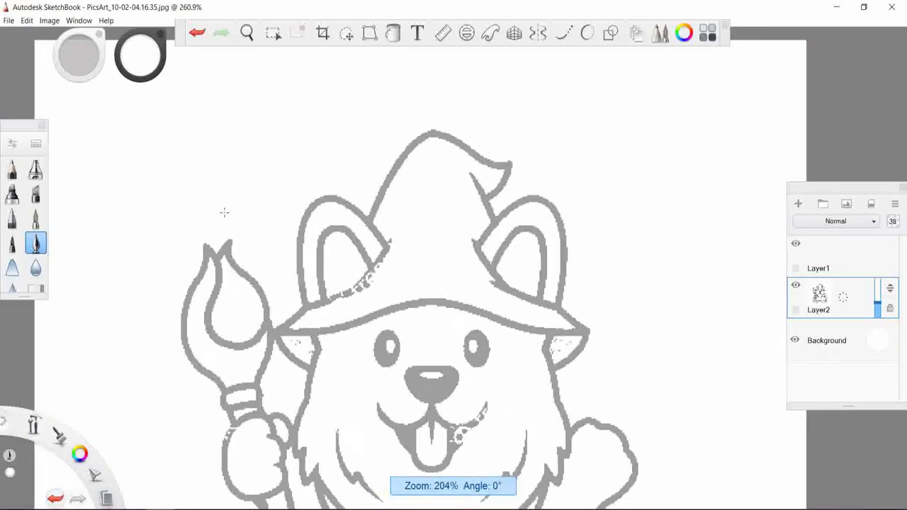
scroll(223, 211, "up", 2)
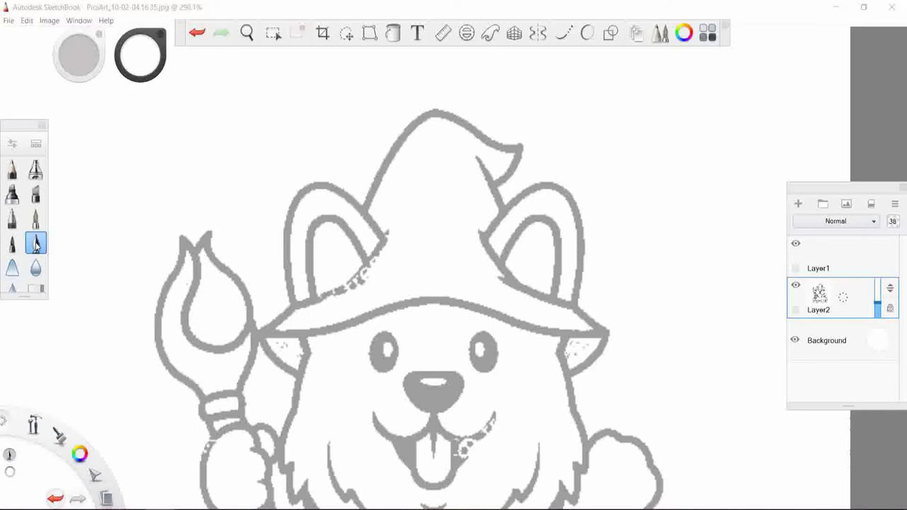
left_click(36, 143)
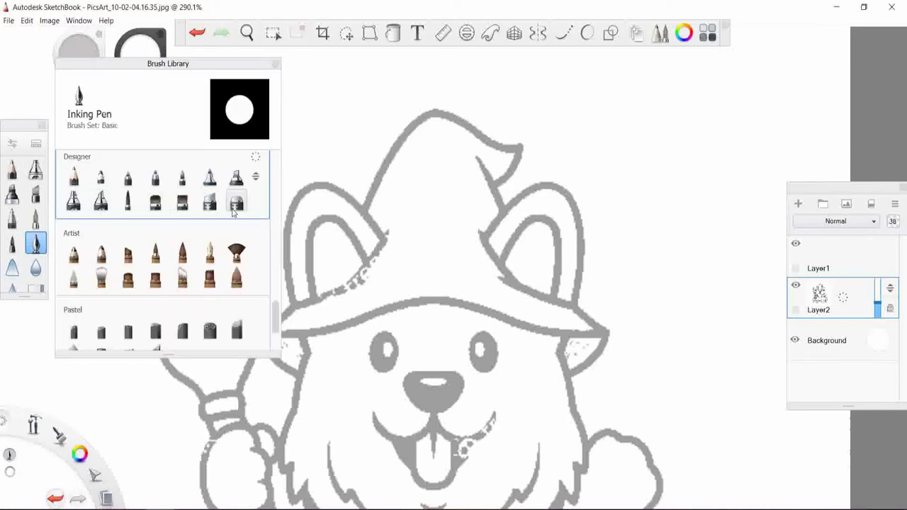
scroll(232, 213, "down", 5)
scroll(232, 212, "down", 5)
scroll(233, 212, "down", 5)
scroll(233, 213, "up", 1)
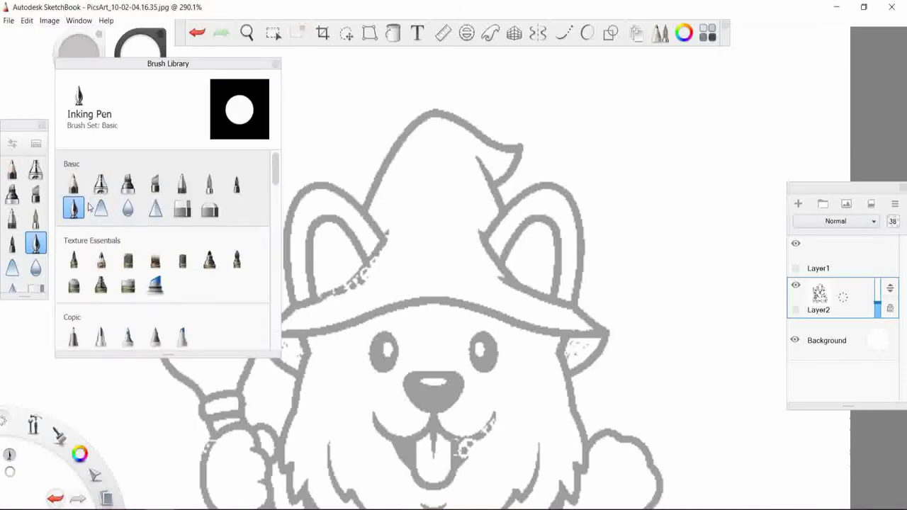
left_click(73, 208)
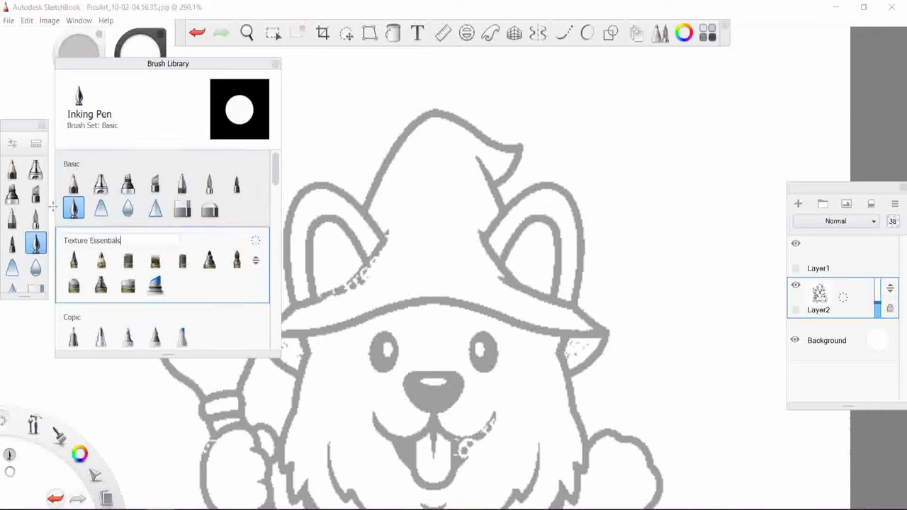
left_click(275, 63)
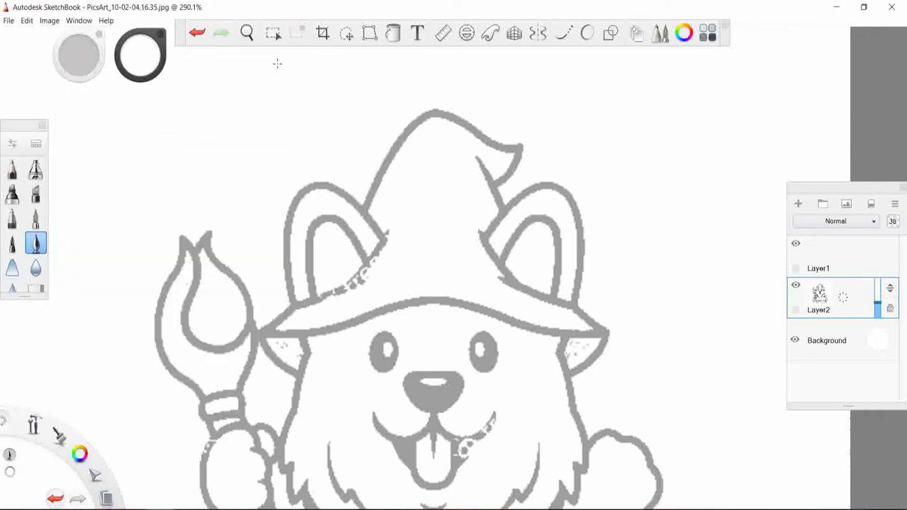
- Enable Steady Stroke smoothing at 200 and set the brush colour to black (RGB 0,0,0)
left_click(588, 34)
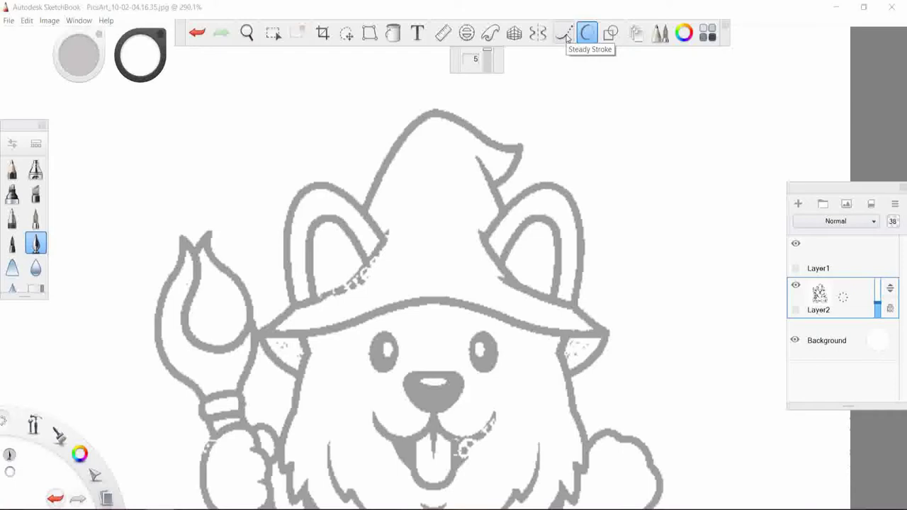
left_click(565, 35)
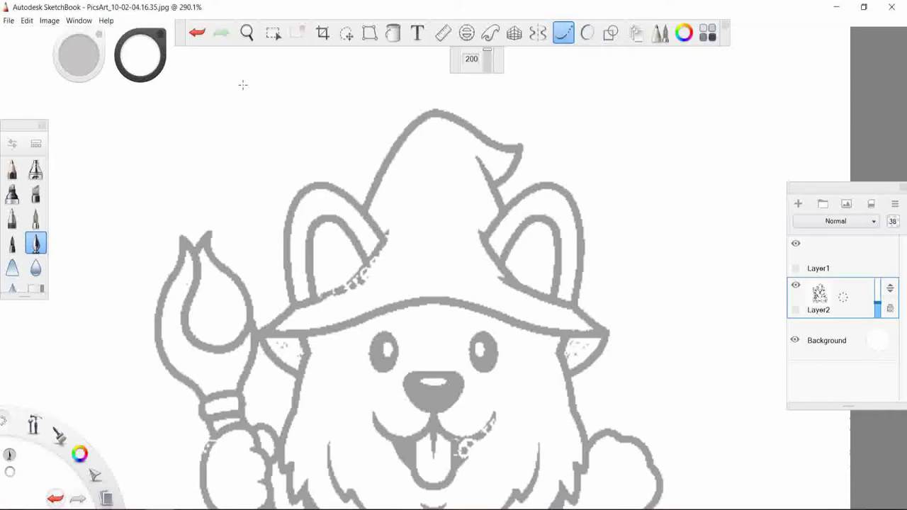
left_click(684, 33)
left_click_drag(845, 269, 852, 297)
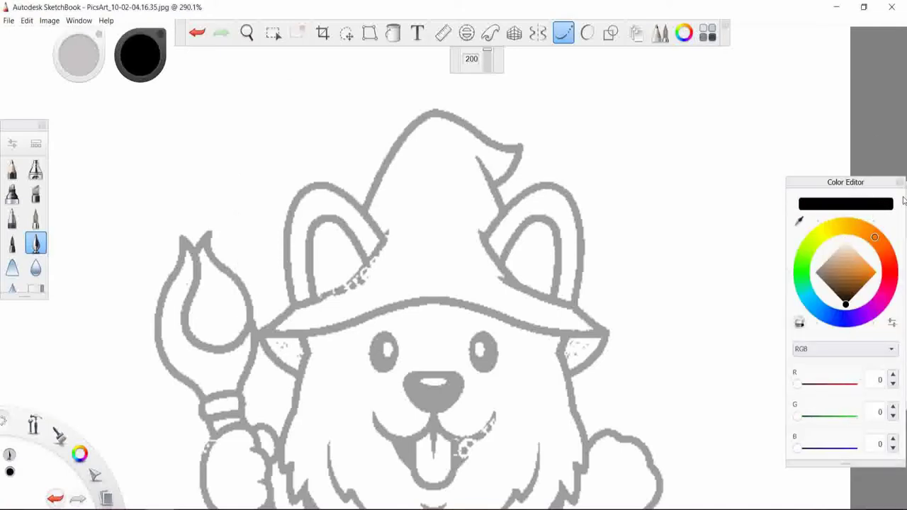
key("ctrl+l")
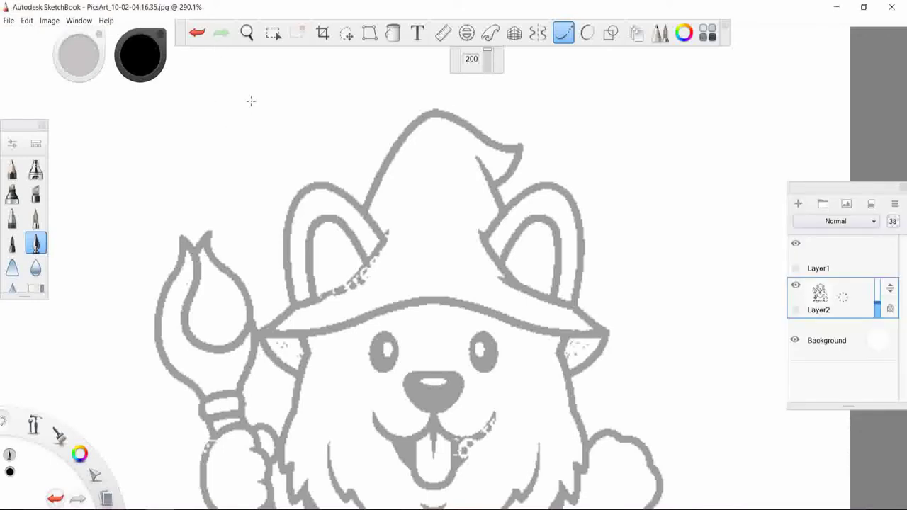
- Draw trial strokes, including a test letter K on Layer1, and undo them all
left_click_drag(252, 211, 253, 269)
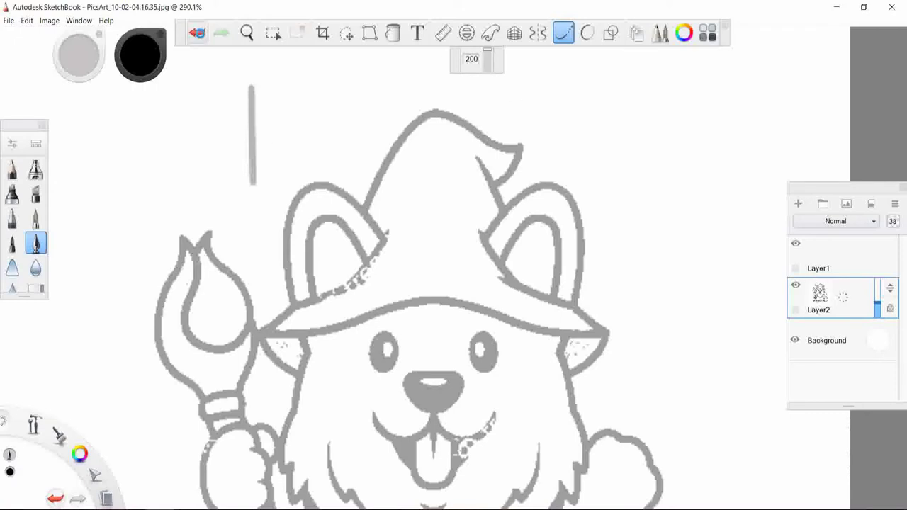
left_click(197, 32)
left_click(863, 261)
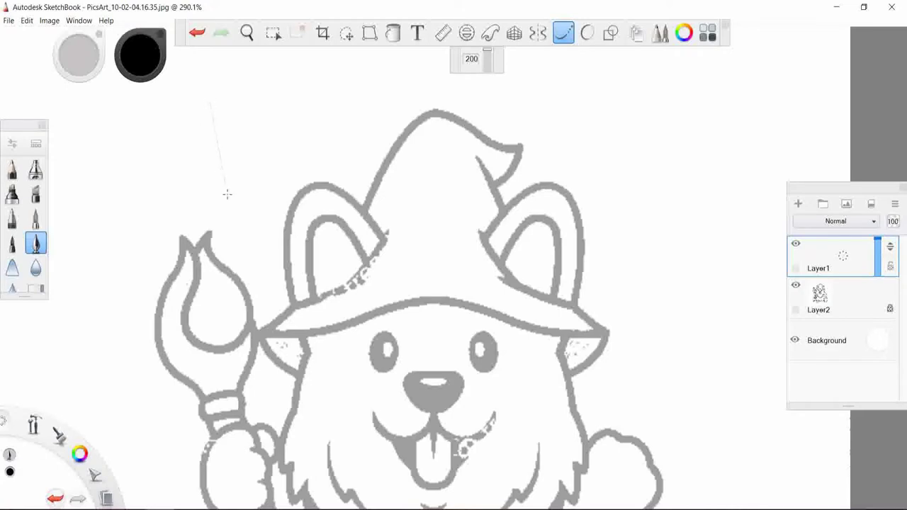
left_click_drag(227, 193, 232, 217)
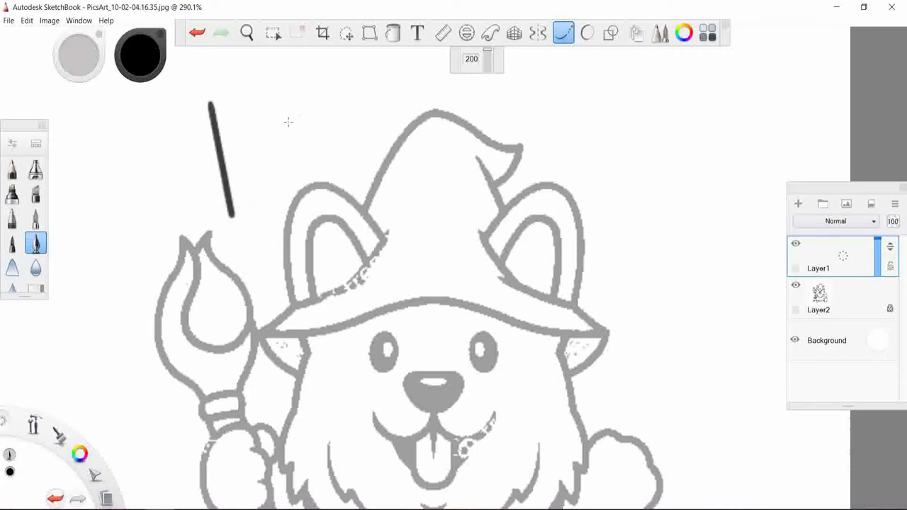
left_click_drag(288, 122, 140, 214)
left_click_drag(326, 247, 240, 223)
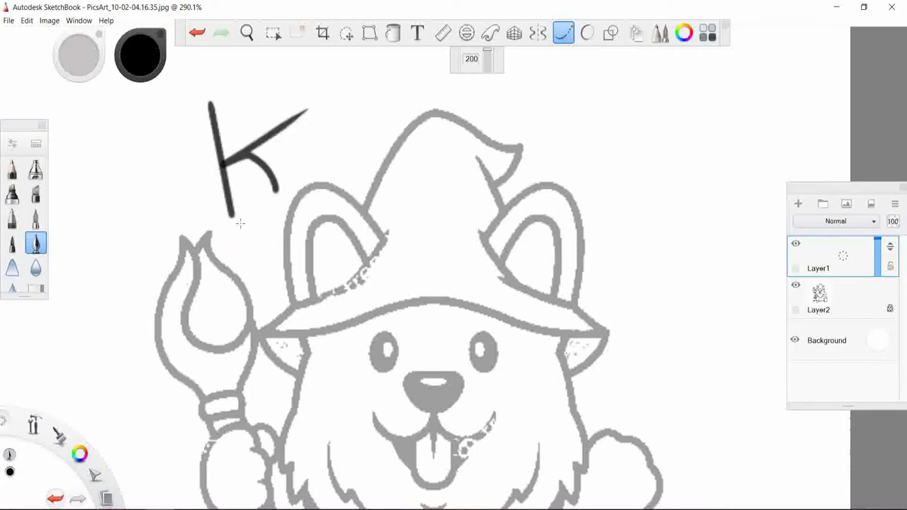
left_click(197, 32)
left_click(197, 32)
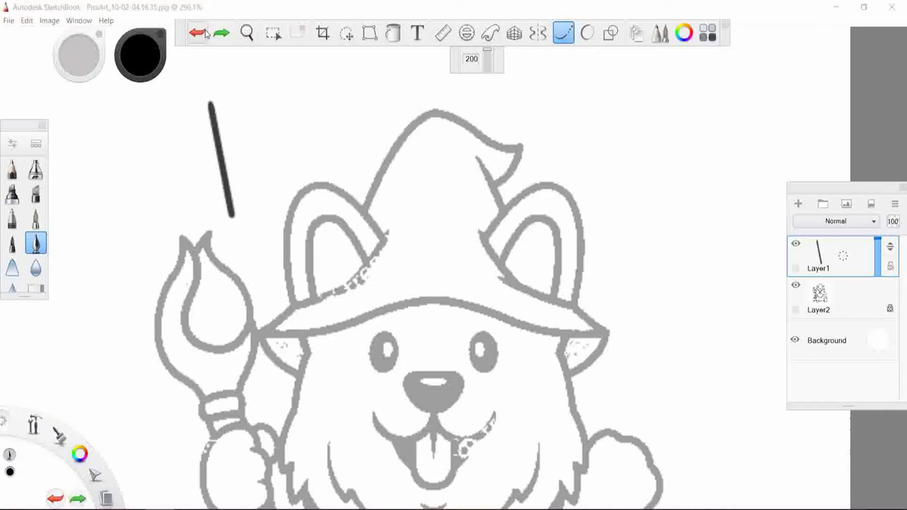
- Switch back to Predictive Stroke at 5, then draw and undo two curved test strokes
left_click(586, 32)
left_click_drag(288, 87, 254, 192)
mouse_move(218, 105)
left_mouse_down()
mouse_move(204, 142)
mouse_move(225, 207)
left_mouse_up()
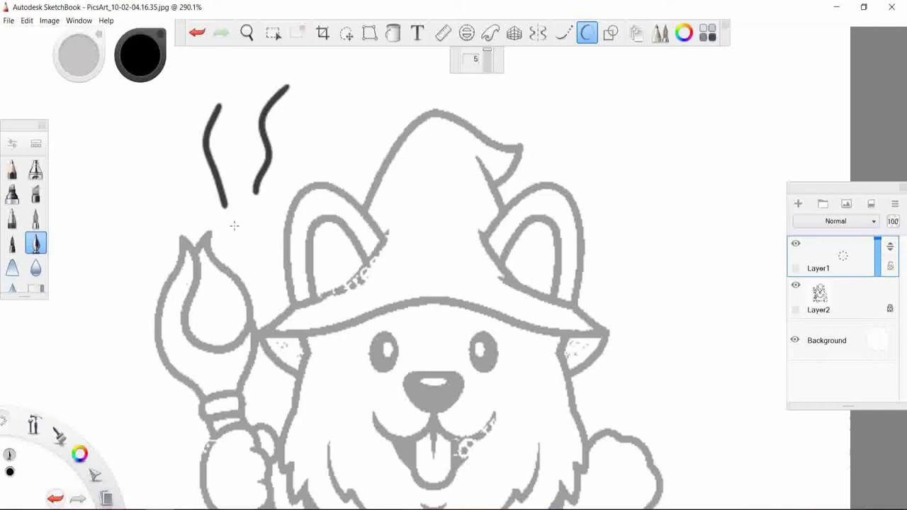
left_click(202, 35)
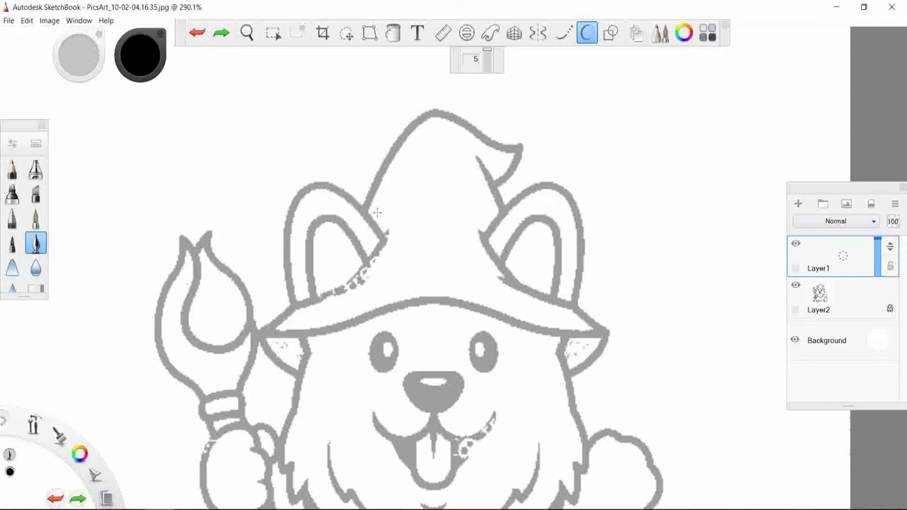
- Trace the hat brim's lower-left edge in black, retrying until the line fits the sketch
scroll(377, 212, "up", 4)
scroll(315, 216, "up", 1)
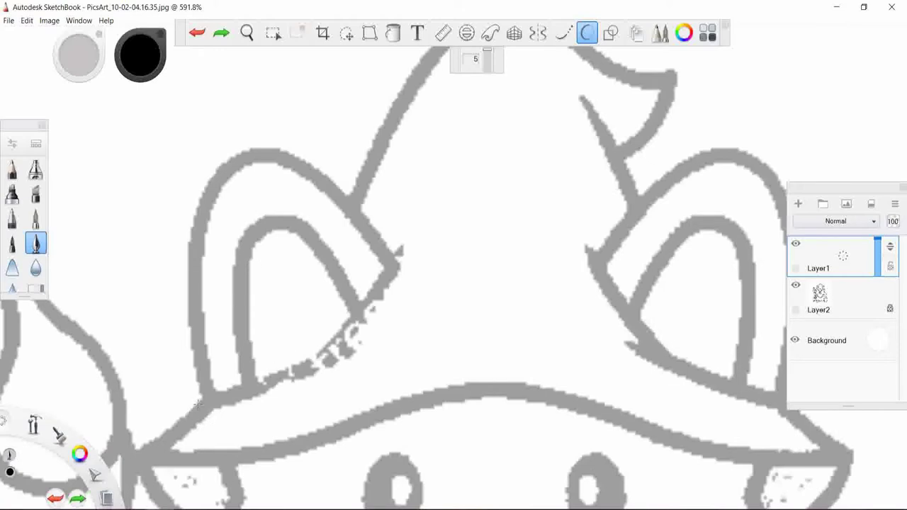
mouse_move(140, 459)
left_mouse_down()
mouse_move(211, 402)
mouse_move(323, 361)
mouse_move(377, 326)
left_mouse_up()
key("ctrl+z")
mouse_move(140, 457)
left_mouse_down()
mouse_move(208, 399)
mouse_move(344, 363)
left_mouse_up()
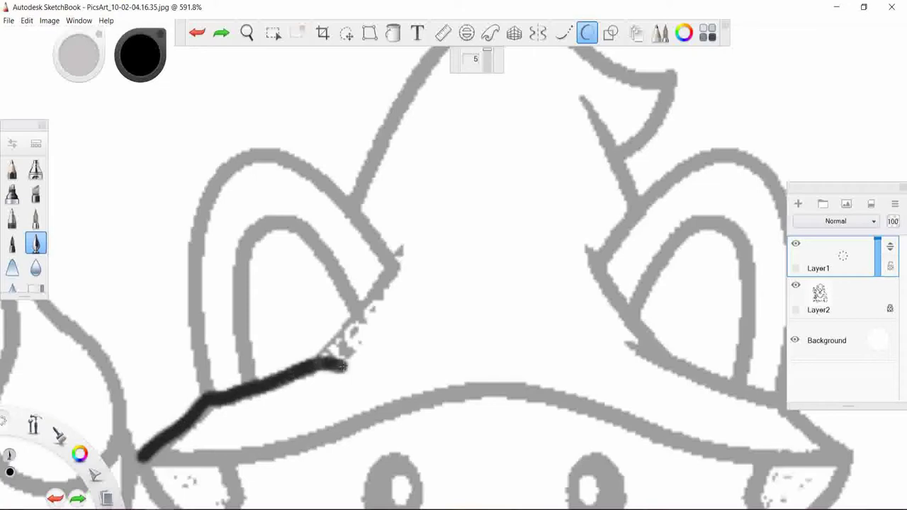
key("ctrl+z")
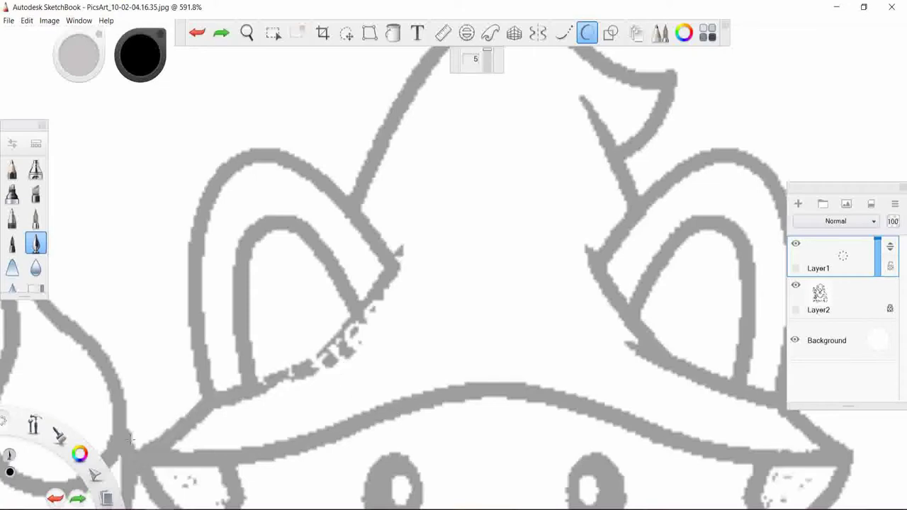
left_click_drag(136, 459, 214, 400)
key("ctrl+z")
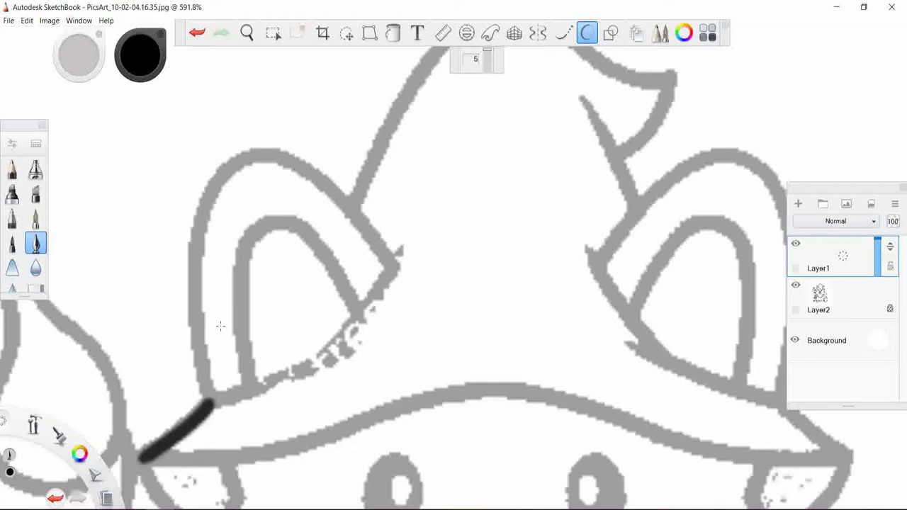
mouse_move(210, 403)
left_mouse_down()
mouse_move(320, 360)
mouse_move(380, 287)
mouse_move(401, 252)
mouse_move(373, 243)
mouse_move(337, 192)
left_mouse_up()
- Ink a short vertical line inside the hat, then undo it as a stray stroke
scroll(397, 234, "up", 2)
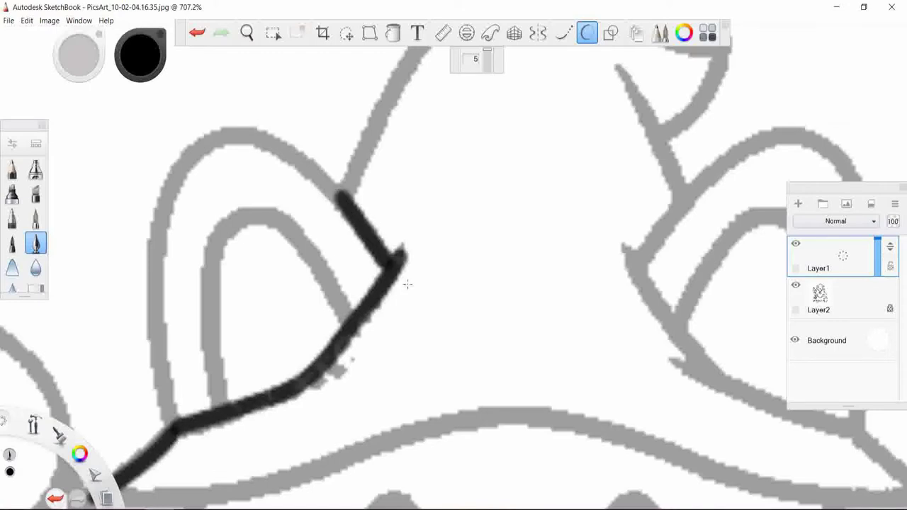
left_click_drag(510, 140, 503, 225)
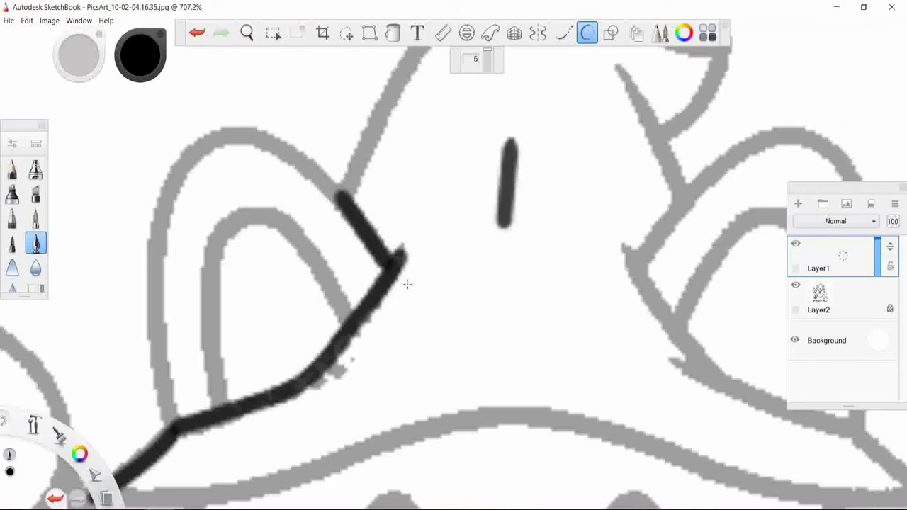
left_click(197, 34)
key("ctrl+minus")
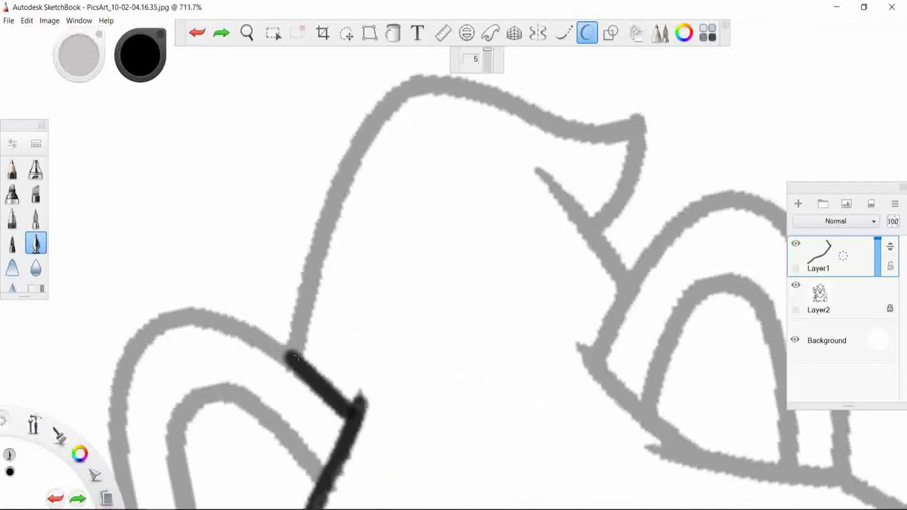
- Trace the hat's left edge up to the curled tip and the fold below it
left_click_drag(292, 356, 308, 289)
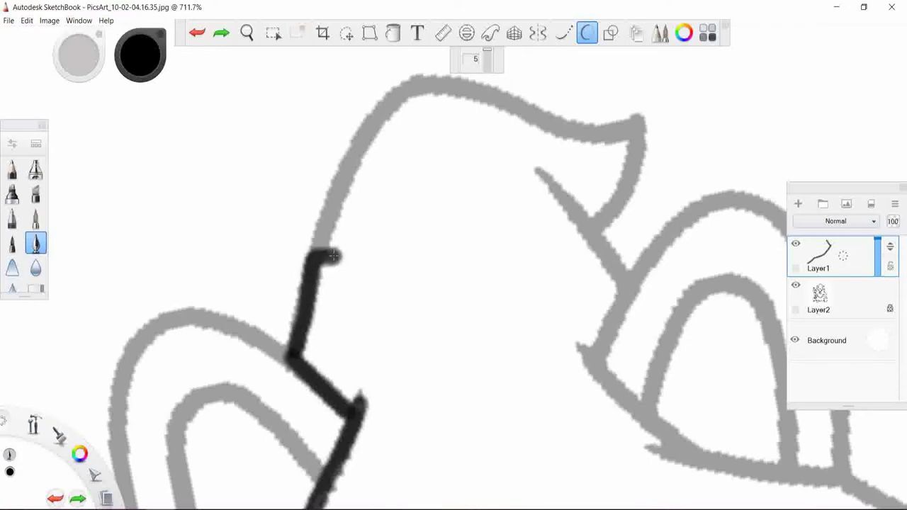
left_click_drag(308, 289, 327, 252)
key("ctrl+z")
left_click_drag(292, 350, 299, 320)
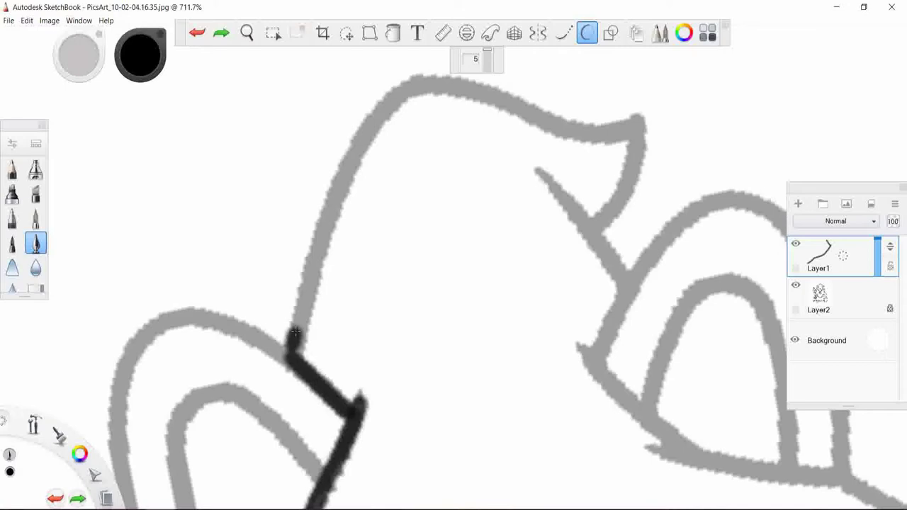
key("ctrl+z")
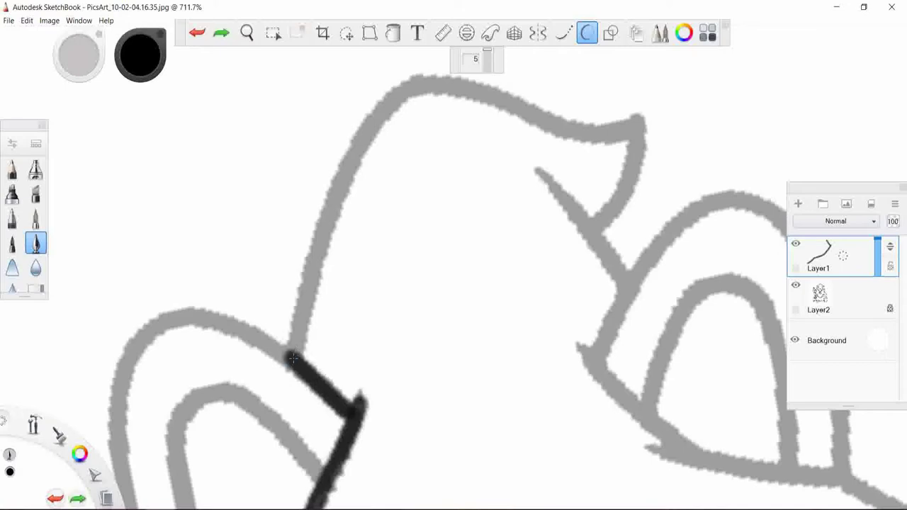
mouse_move(292, 359)
left_mouse_down()
mouse_move(338, 185)
mouse_move(413, 87)
mouse_move(497, 97)
mouse_move(593, 137)
mouse_move(639, 125)
left_mouse_up()
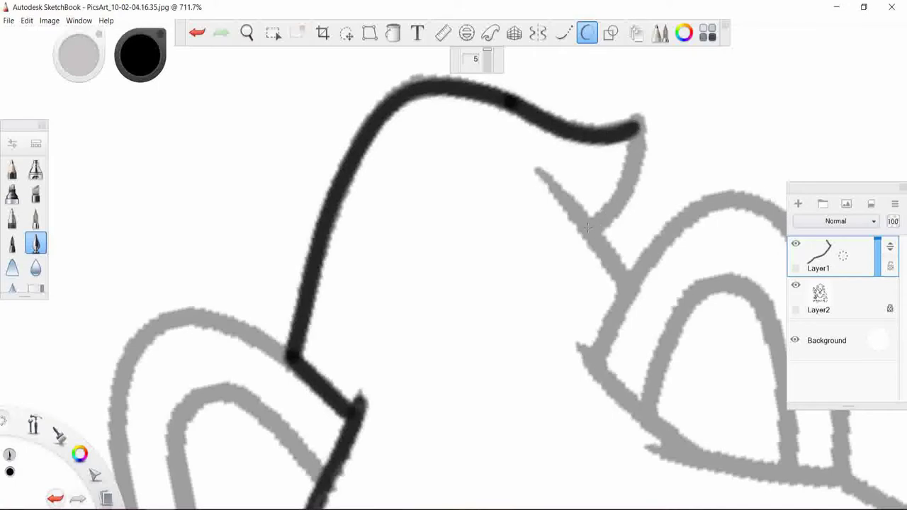
mouse_move(587, 227)
left_mouse_down()
mouse_move(626, 183)
mouse_move(636, 124)
mouse_move(637, 131)
left_mouse_up()
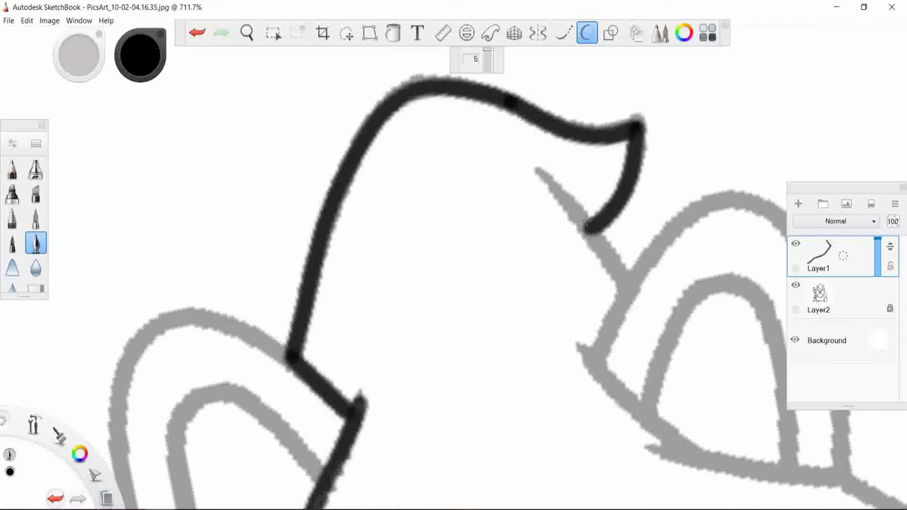
left_click_drag(538, 170, 629, 290)
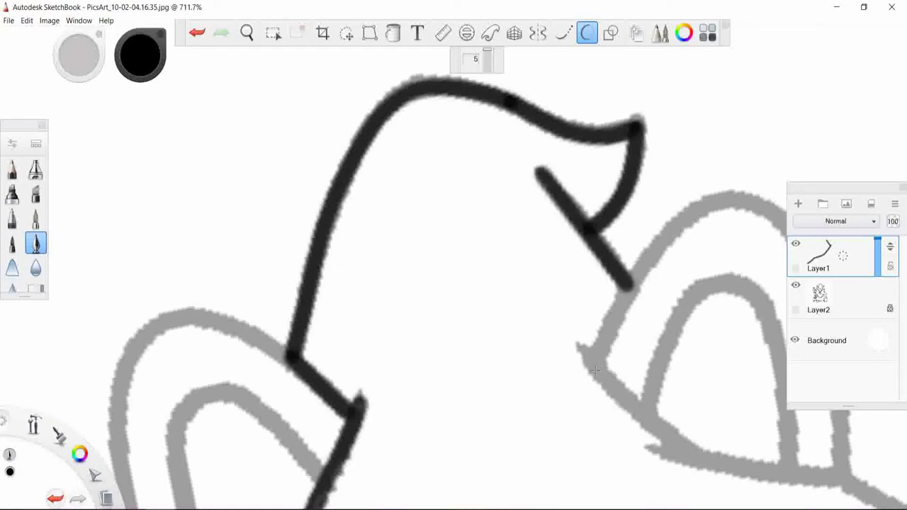
- Ink the hat's right side down to the brim and the brim's right portion
left_click_drag(591, 363, 629, 285)
scroll(620, 311, "down", 2)
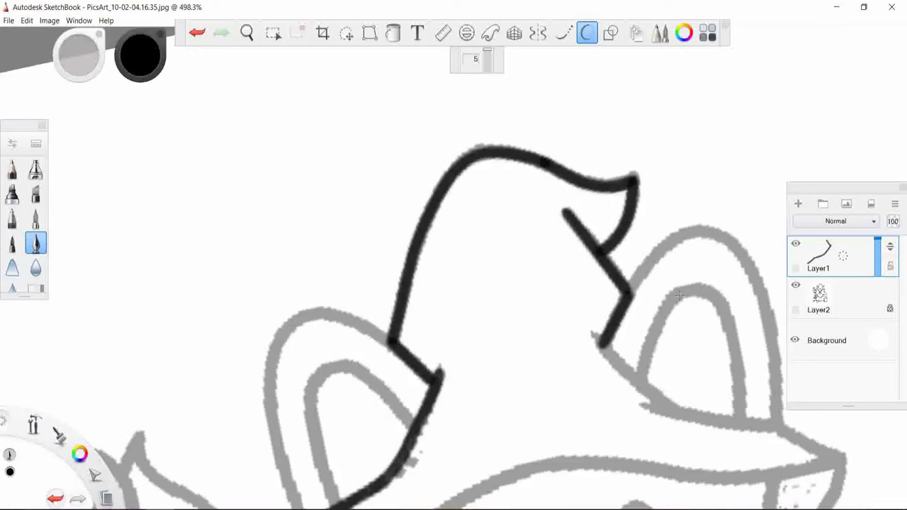
left_click_drag(593, 334, 680, 415)
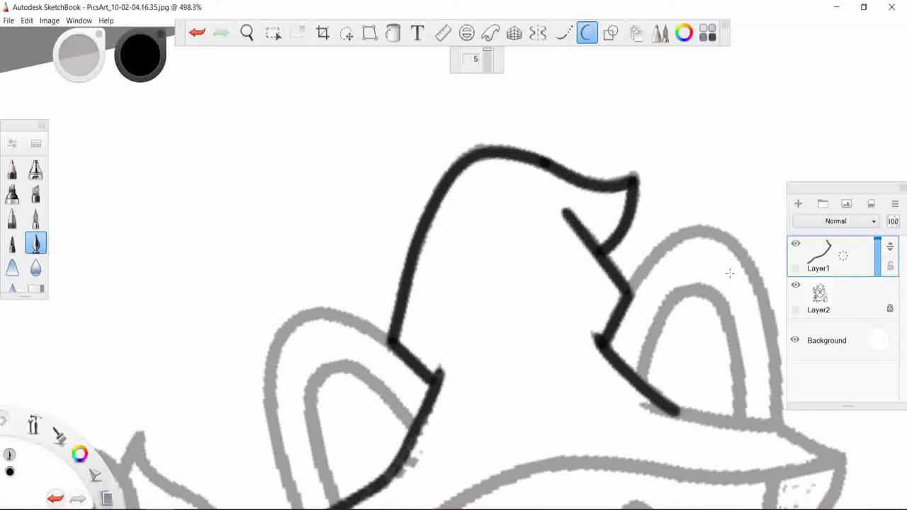
left_click_drag(700, 253, 621, 205)
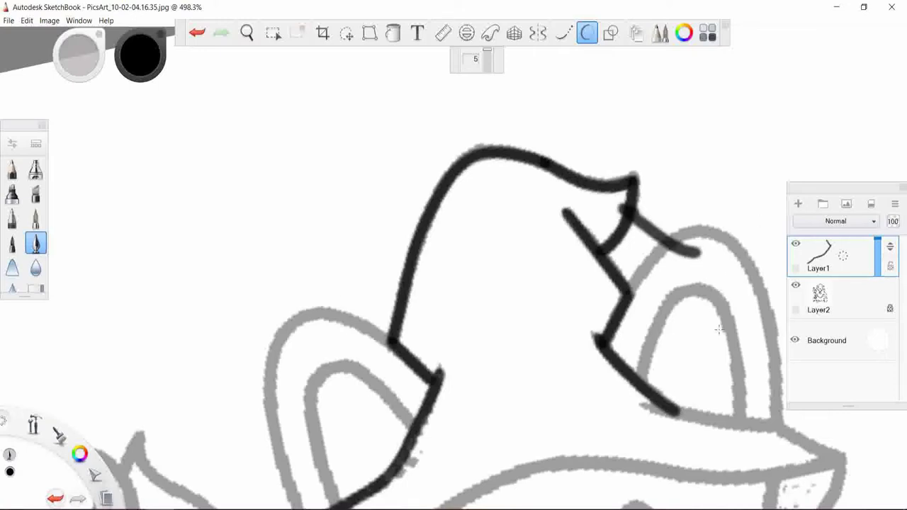
left_click(202, 42)
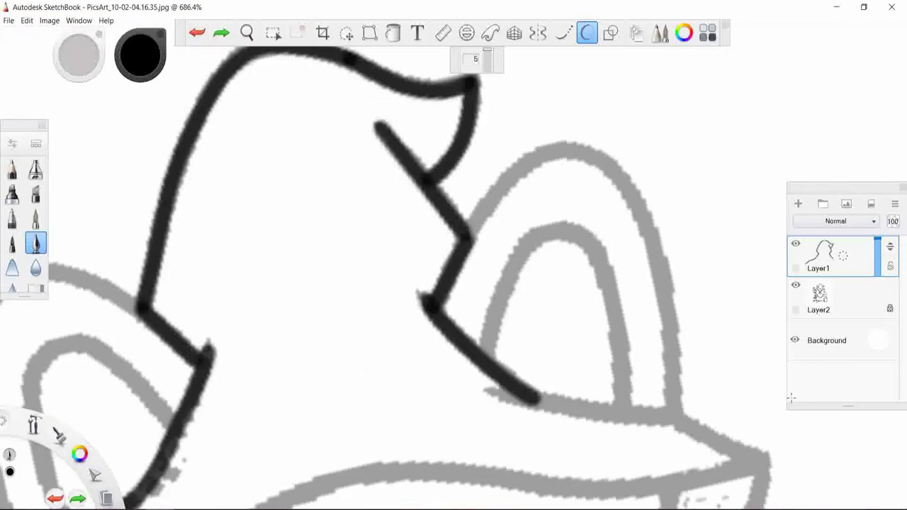
left_click_drag(491, 390, 599, 409)
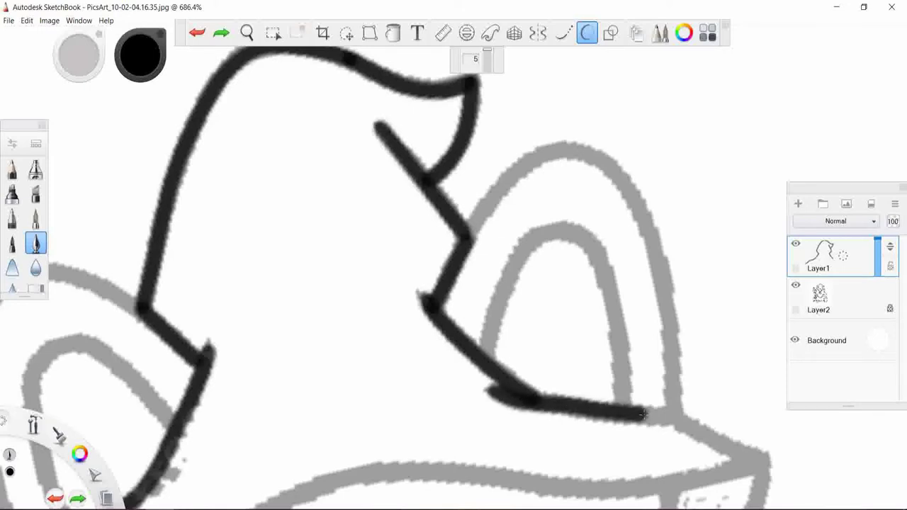
mouse_move(598, 409)
left_mouse_down()
mouse_move(677, 420)
mouse_move(761, 459)
left_mouse_up()
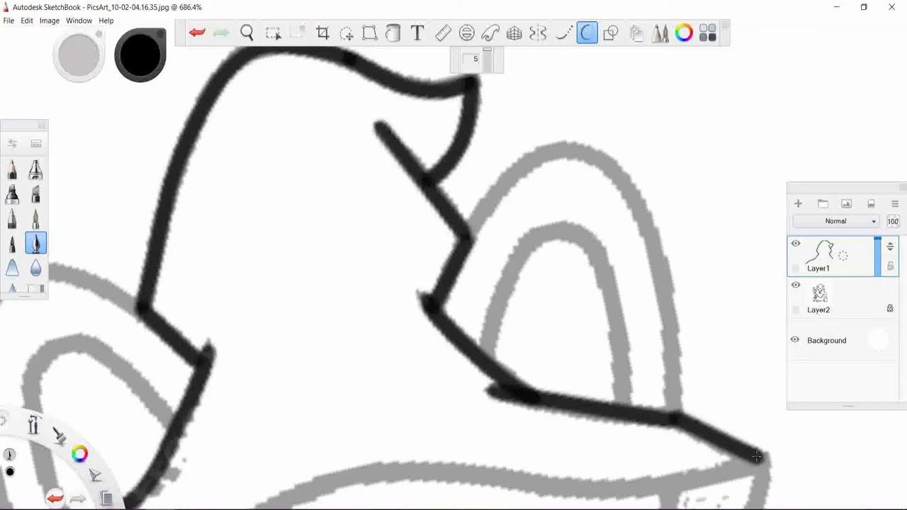
- Ink the brim's left edge and lower curve to complete the hat outline
scroll(756, 457, "down", 2)
scroll(757, 457, "down", 1)
scroll(756, 457, "up", 2)
scroll(756, 455, "up", 2)
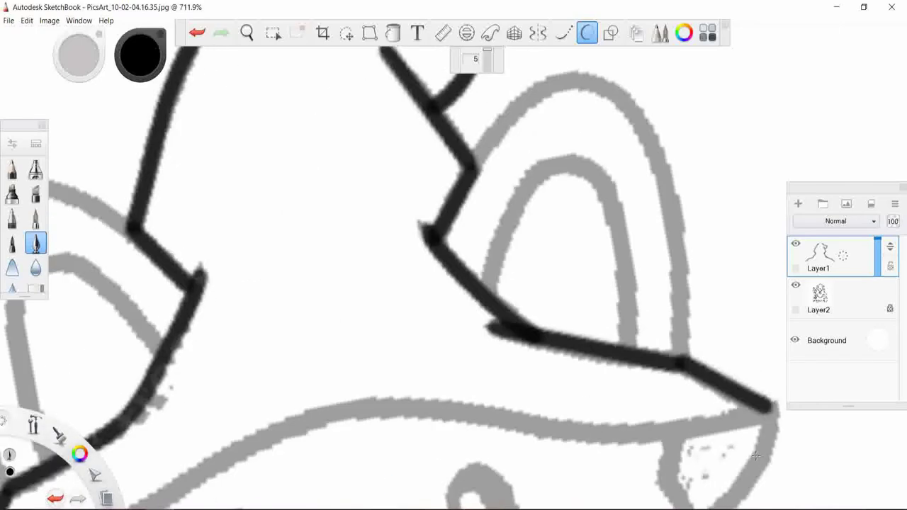
scroll(755, 456, "down", 1)
scroll(755, 455, "down", 1)
scroll(755, 456, "down", 1)
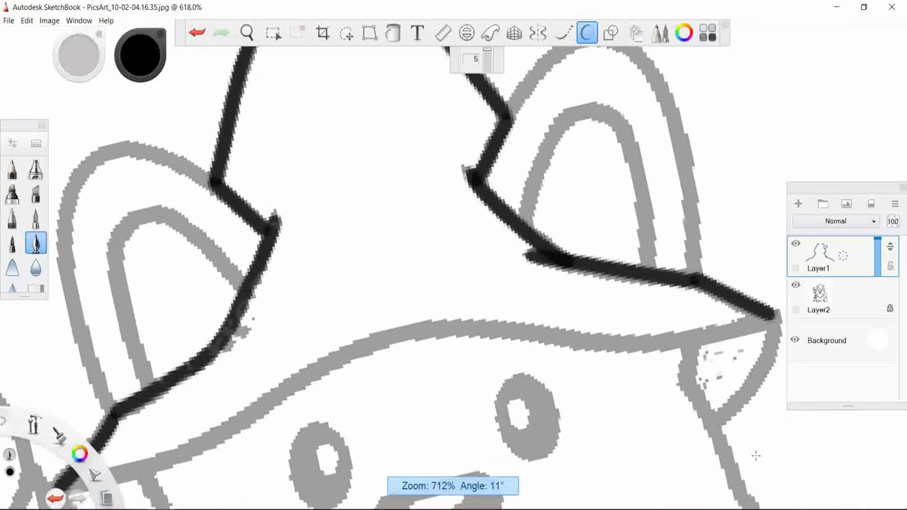
scroll(755, 455, "down", 1)
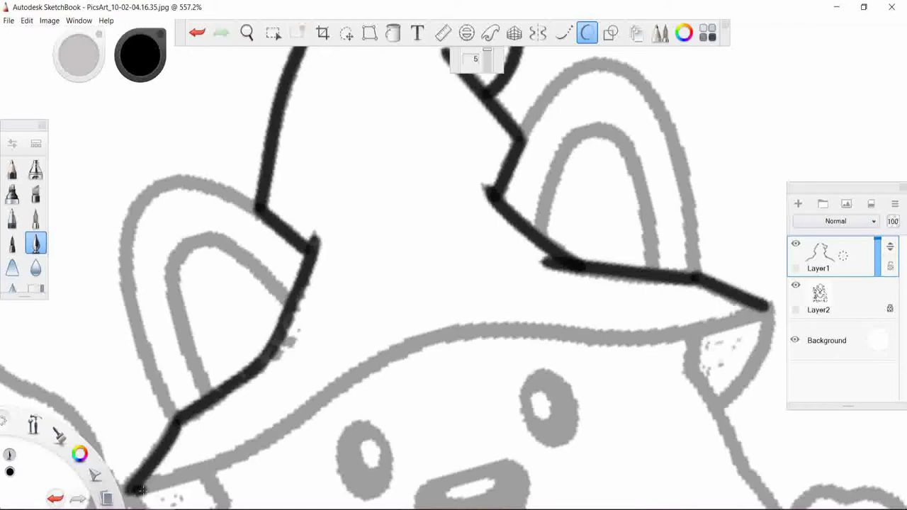
mouse_move(152, 486)
left_mouse_down()
mouse_move(234, 457)
mouse_move(395, 350)
mouse_move(447, 330)
mouse_move(490, 330)
left_mouse_up()
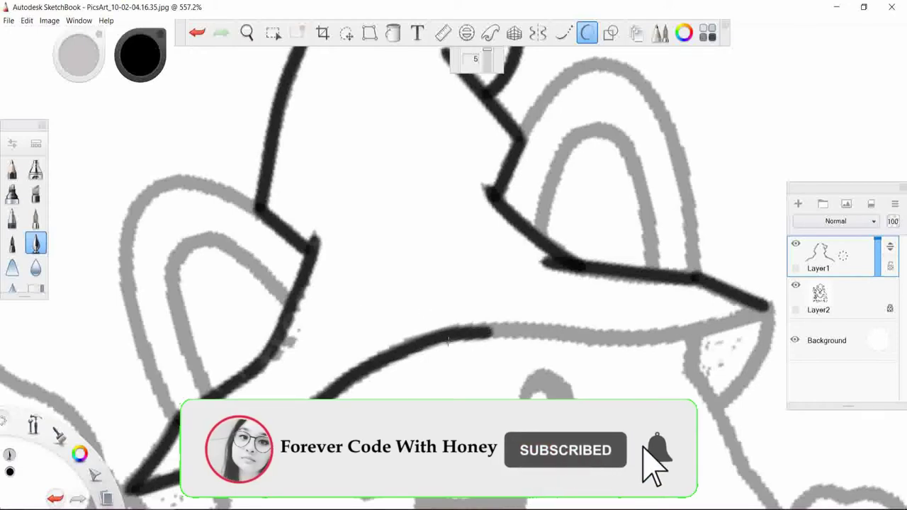
mouse_move(484, 329)
left_mouse_down()
mouse_move(641, 341)
mouse_move(765, 308)
left_mouse_up()
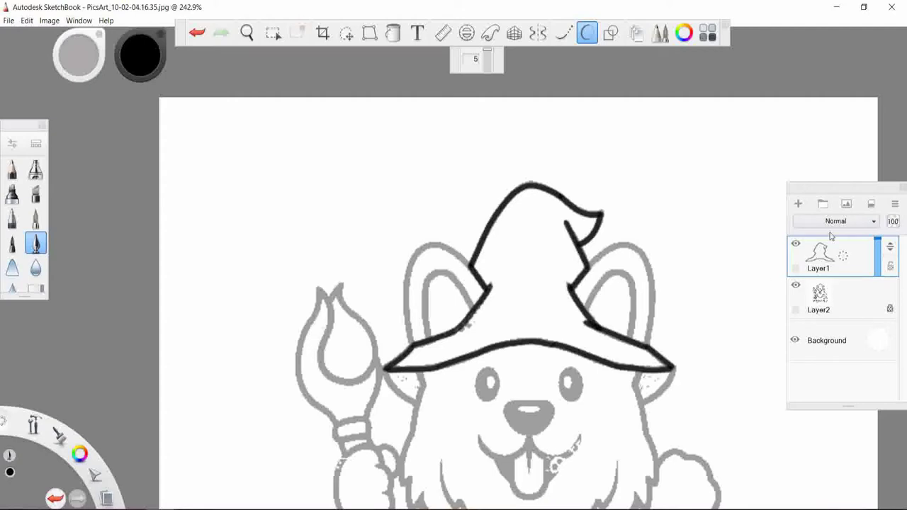
- Add empty Layer3 and hide Layer1's hat lines, leaving only the grey sketch visible
left_click(797, 206)
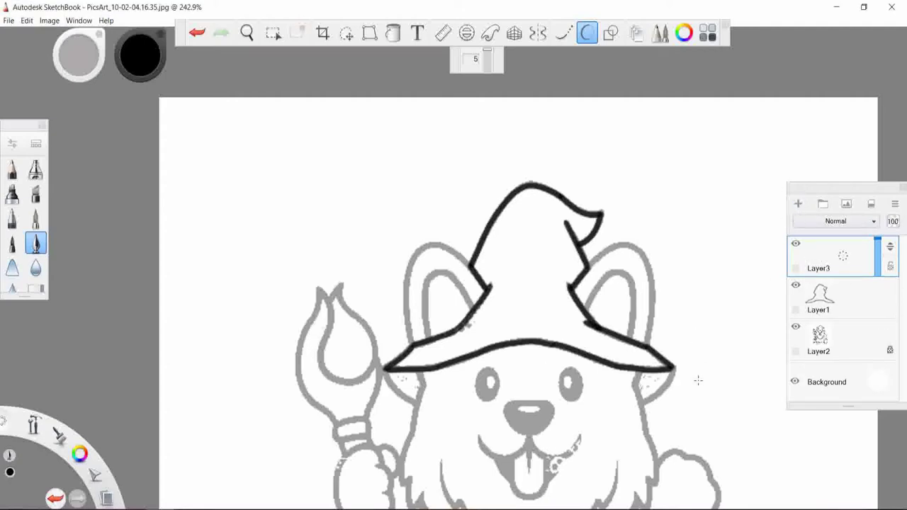
scroll(697, 380, "up", 2)
scroll(698, 381, "up", 1)
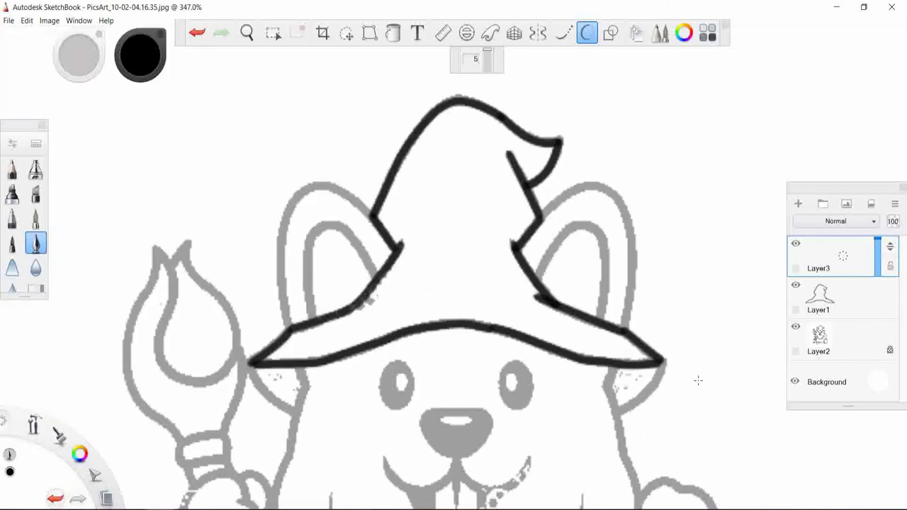
scroll(698, 380, "up", 1)
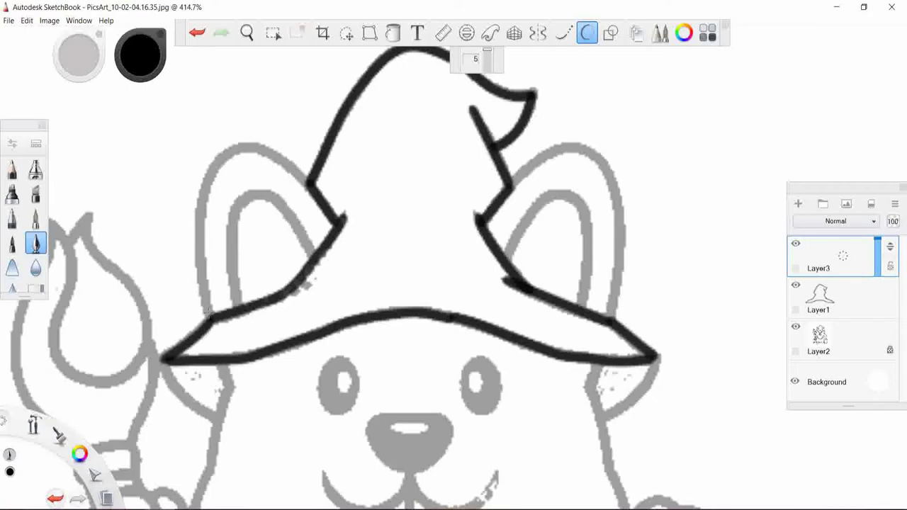
left_click(796, 285)
left_click(795, 286)
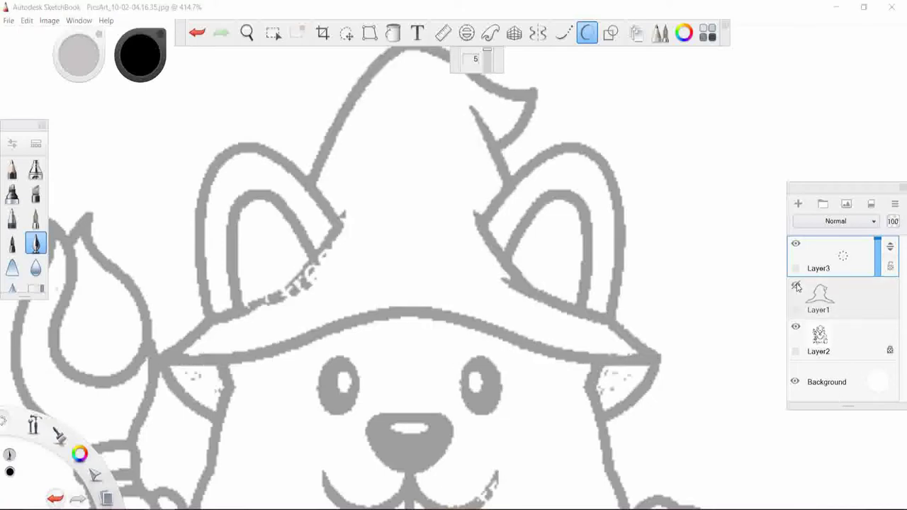
left_click(796, 286)
left_click(795, 285)
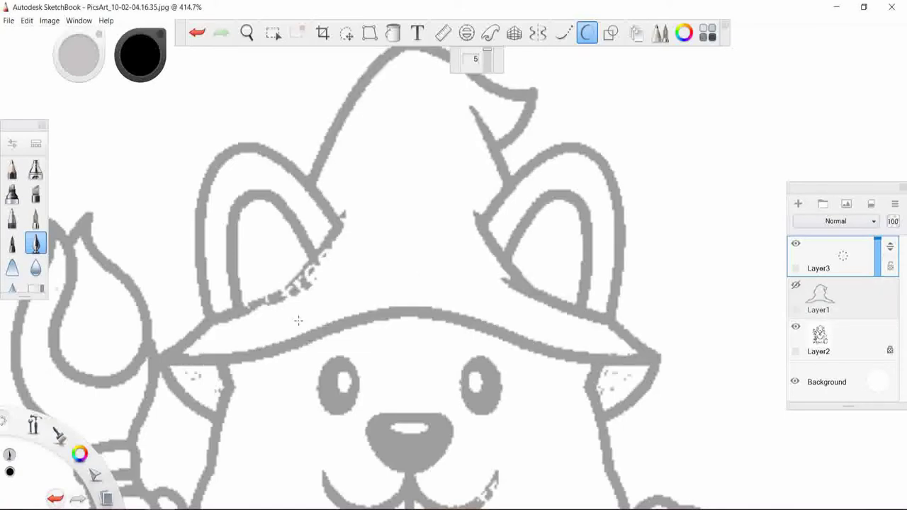
scroll(299, 321, "up", 3)
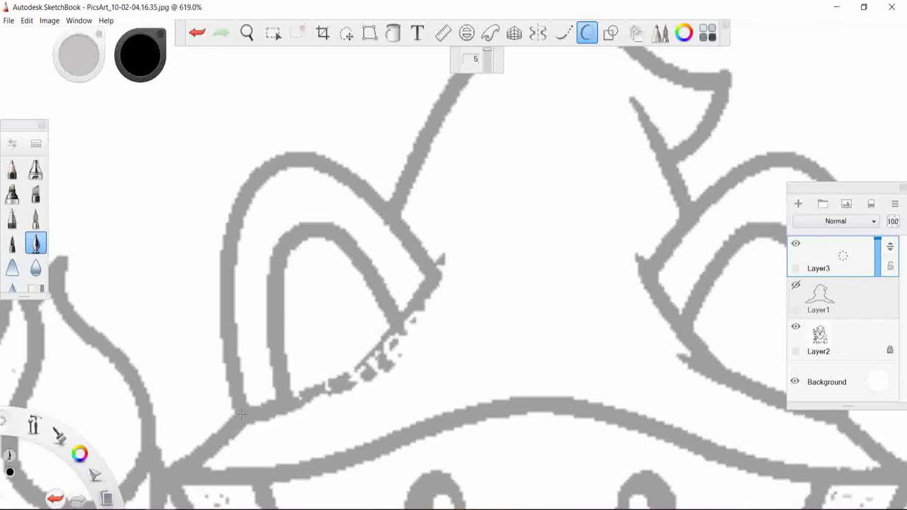
- Ink the left ear's lower and outer edges in black over the sketch
mouse_move(242, 414)
left_mouse_down()
mouse_move(319, 393)
mouse_move(376, 358)
mouse_move(438, 270)
left_mouse_up()
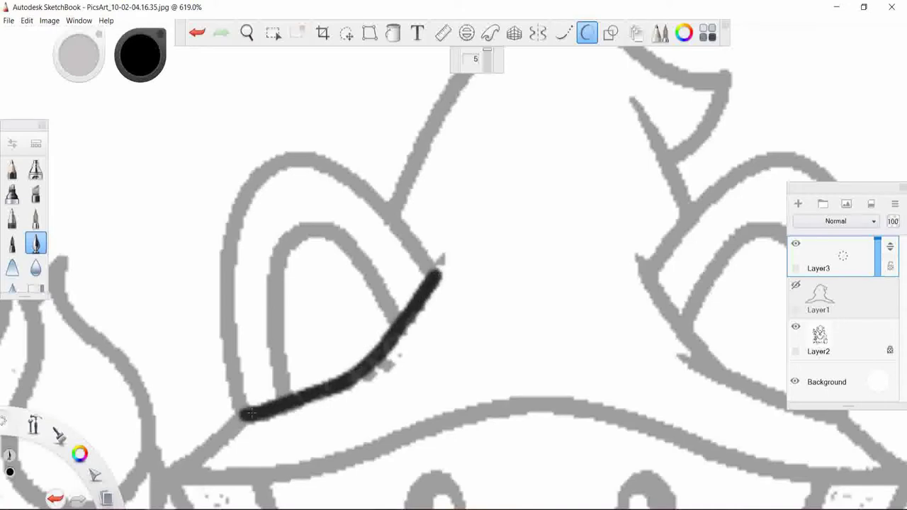
left_click_drag(224, 285, 243, 416)
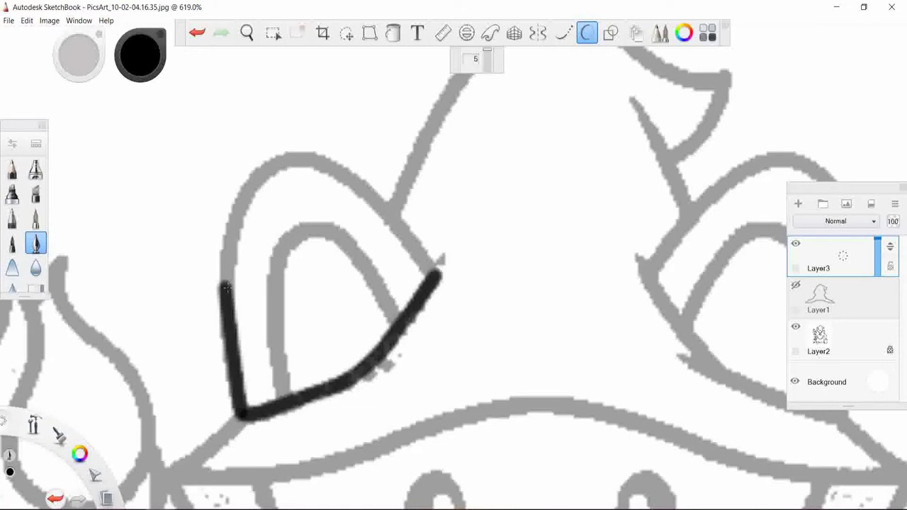
mouse_move(227, 286)
left_mouse_down()
mouse_move(248, 192)
mouse_move(260, 174)
mouse_move(298, 158)
mouse_move(350, 181)
mouse_move(408, 238)
mouse_move(428, 276)
left_mouse_up()
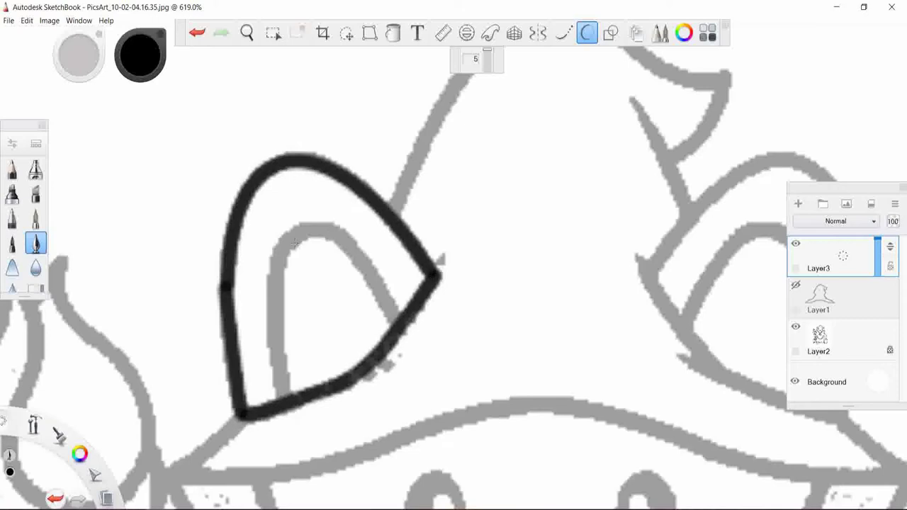
- Ink the left ear's inner line, redrawing the first attempt
left_click_drag(281, 398, 279, 338)
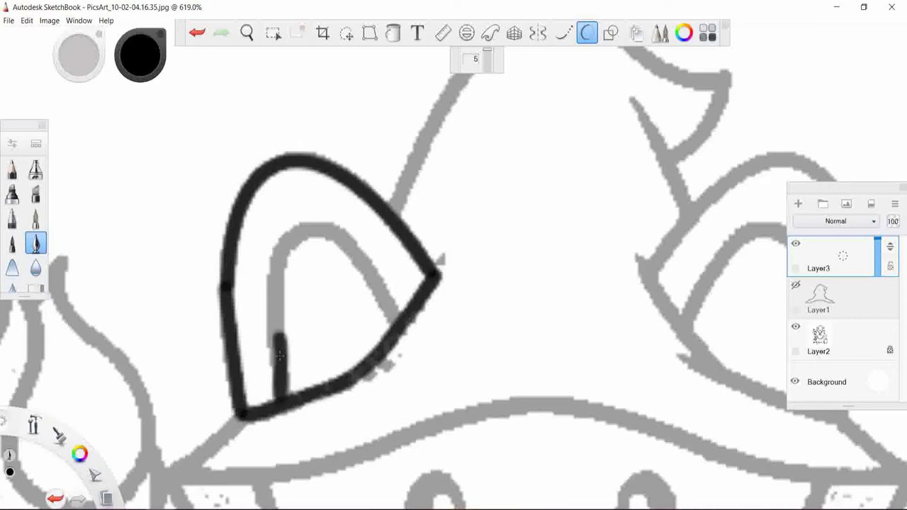
key("ctrl+z")
left_click_drag(273, 278, 284, 401)
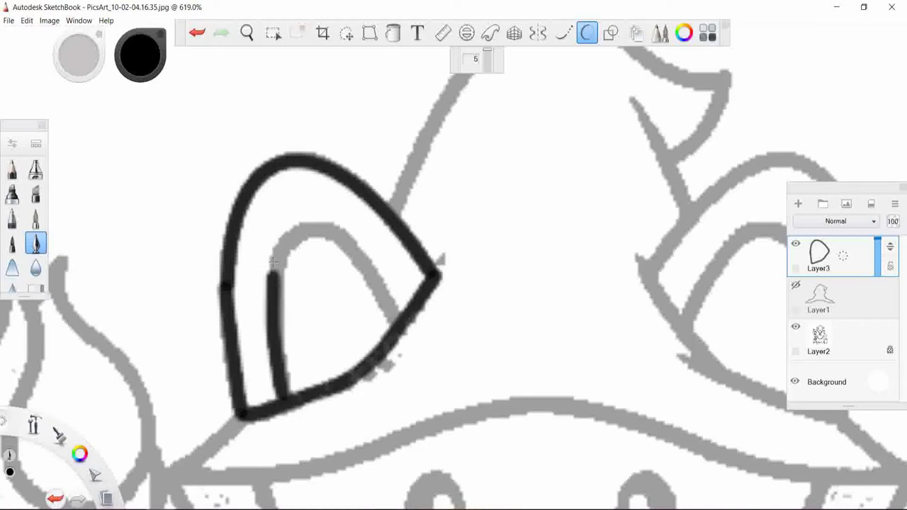
mouse_move(271, 283)
left_mouse_down()
mouse_move(294, 230)
mouse_move(333, 235)
mouse_move(367, 269)
mouse_move(395, 323)
left_mouse_up()
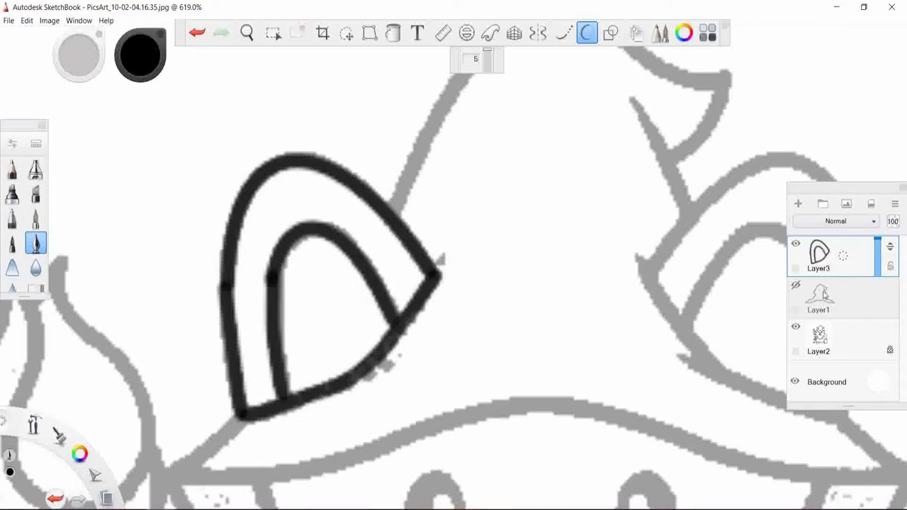
scroll(522, 372, "up", 3)
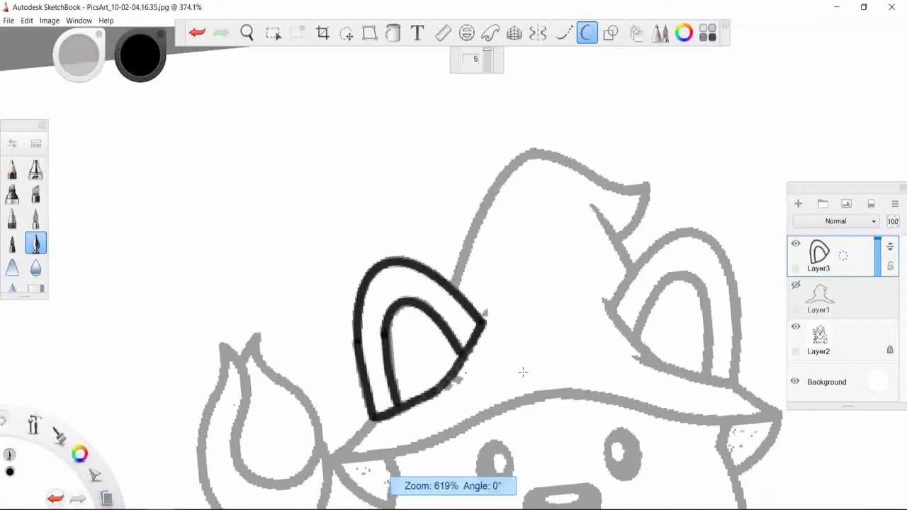
scroll(523, 372, "down", 5)
scroll(523, 372, "up", 2)
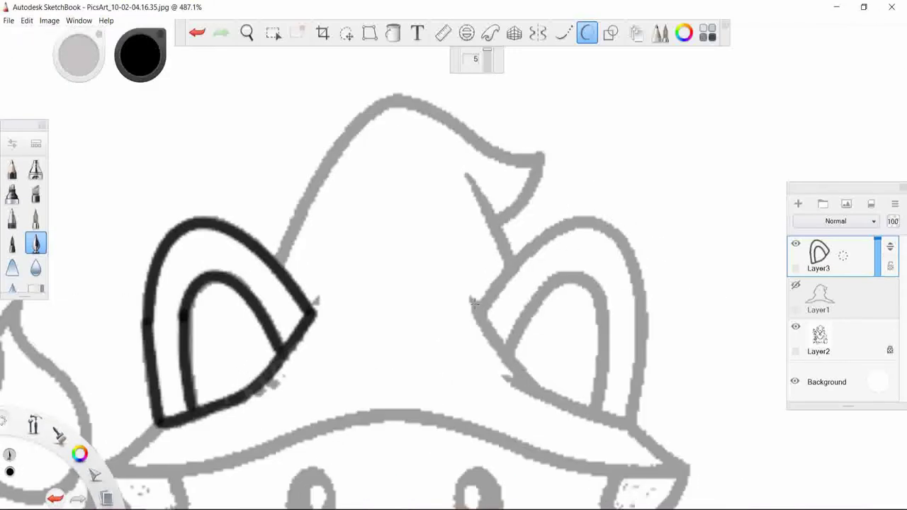
- Ink the right ear's outer curve, hat-side edge and base, undoing bad strokes
left_click_drag(479, 312, 499, 292)
key("ctrl+z")
left_click(488, 300)
key("ctrl+z")
mouse_move(491, 296)
left_mouse_down()
mouse_move(548, 236)
mouse_move(621, 242)
mouse_move(644, 310)
mouse_move(631, 424)
left_mouse_up()
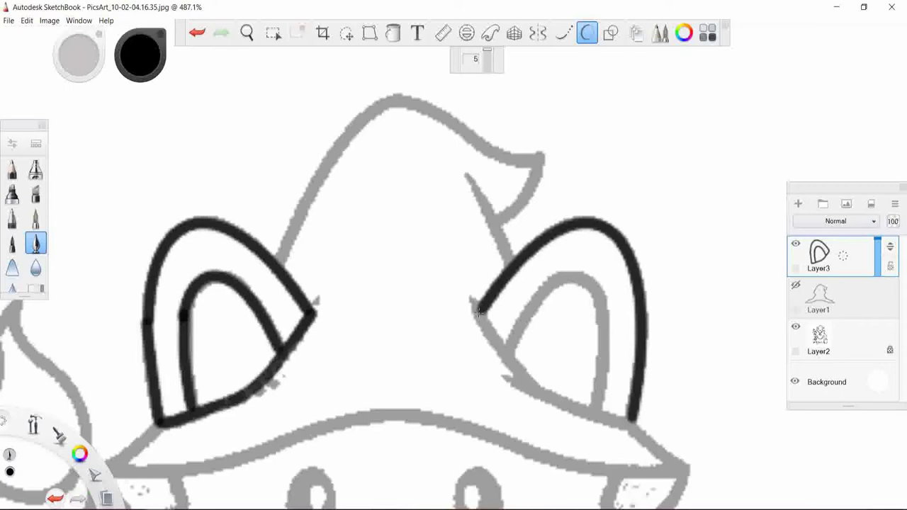
left_click_drag(479, 311, 518, 369)
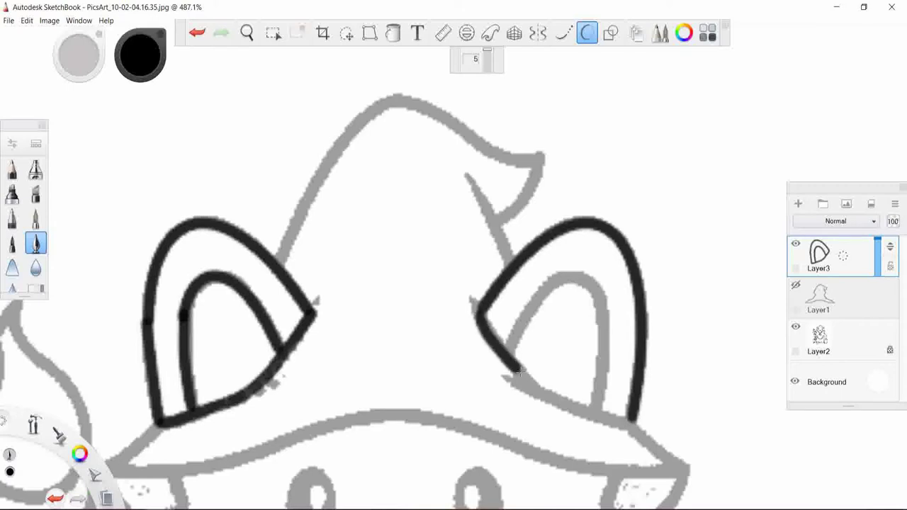
key("ctrl+z")
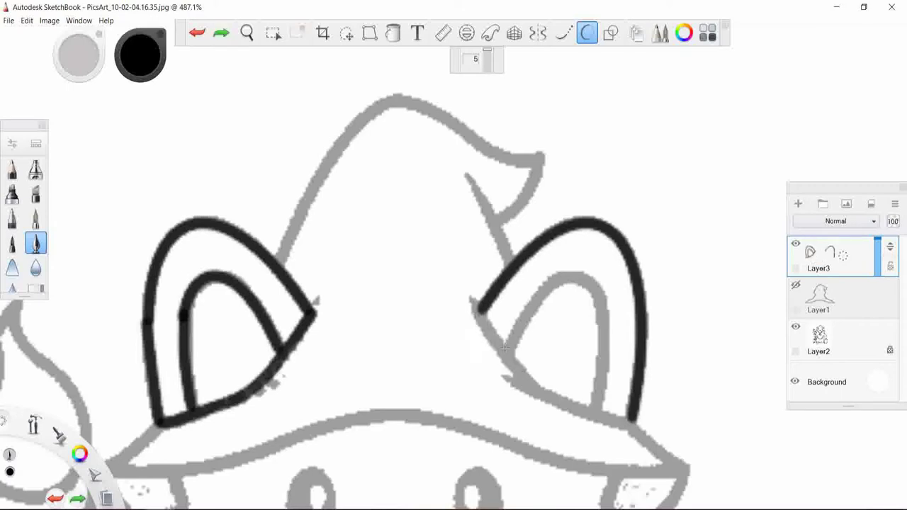
mouse_move(479, 310)
left_mouse_down()
mouse_move(526, 386)
mouse_move(537, 388)
left_mouse_up()
key("ctrl+z")
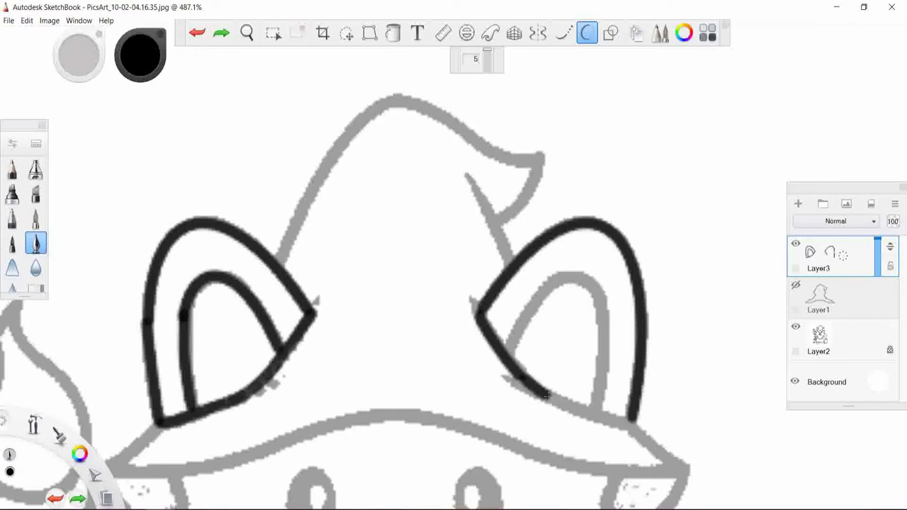
mouse_move(546, 396)
left_mouse_down()
mouse_move(602, 422)
mouse_move(632, 424)
left_mouse_up()
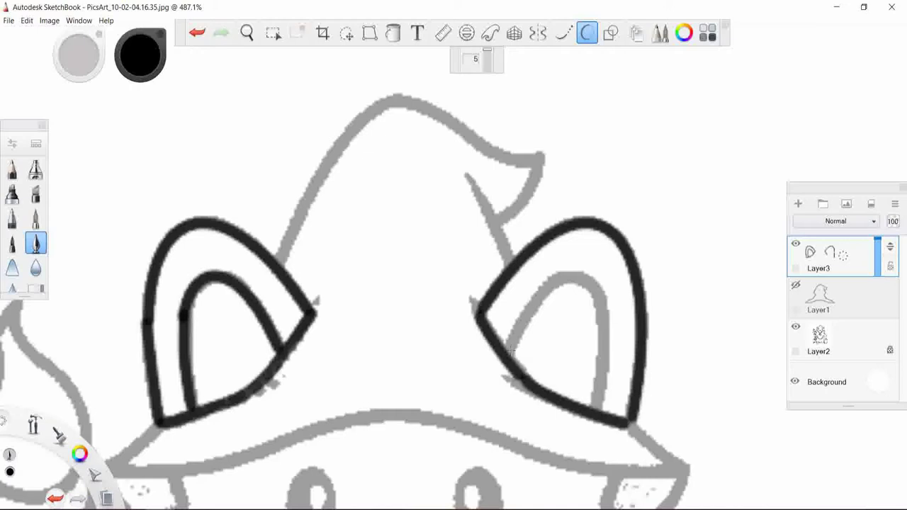
- Trace the right ear's inner outline, redrawing it once
mouse_move(507, 353)
left_mouse_down()
mouse_move(547, 286)
mouse_move(566, 275)
mouse_move(596, 281)
mouse_move(599, 308)
left_mouse_up()
key("ctrl+z")
mouse_move(508, 348)
left_mouse_down()
mouse_move(554, 282)
mouse_move(592, 279)
mouse_move(604, 301)
mouse_move(600, 412)
left_mouse_up()
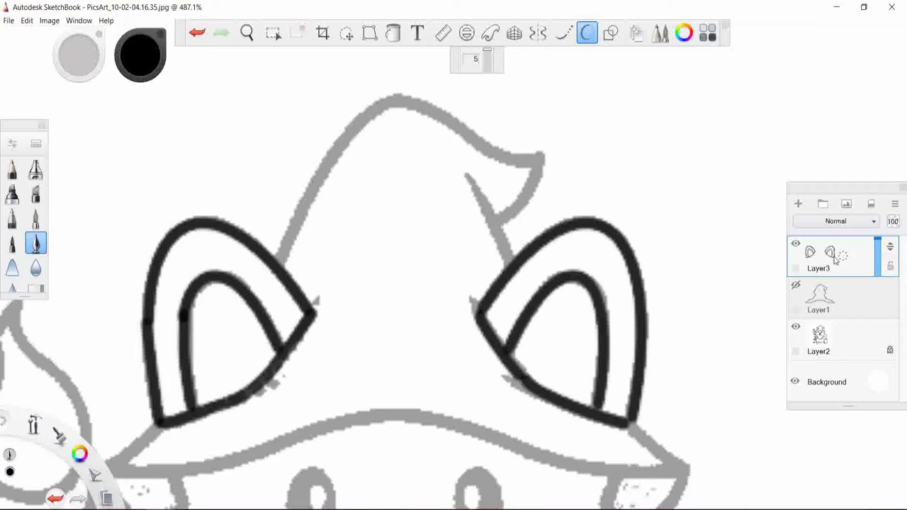
- Show Layer1 again so the black hat outline appears alongside the inked ears
left_click(795, 286)
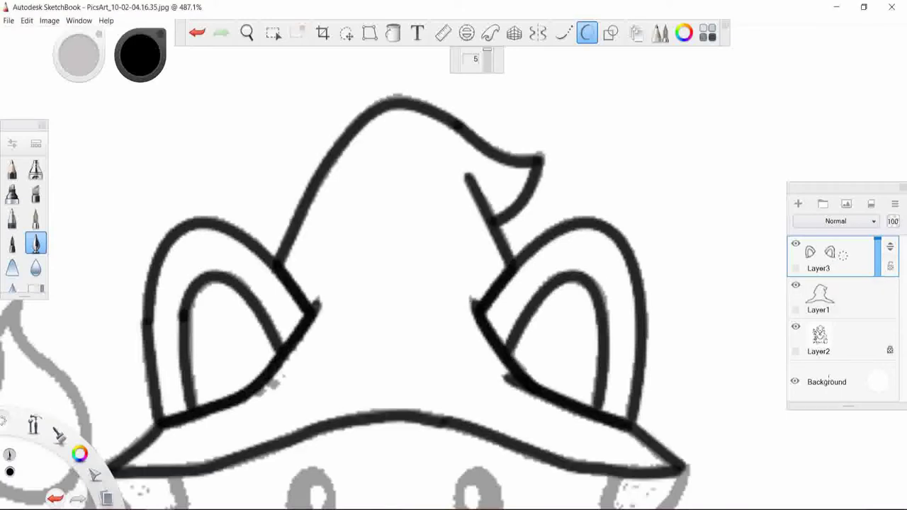
scroll(709, 294, "down", 2)
scroll(681, 278, "down", 2)
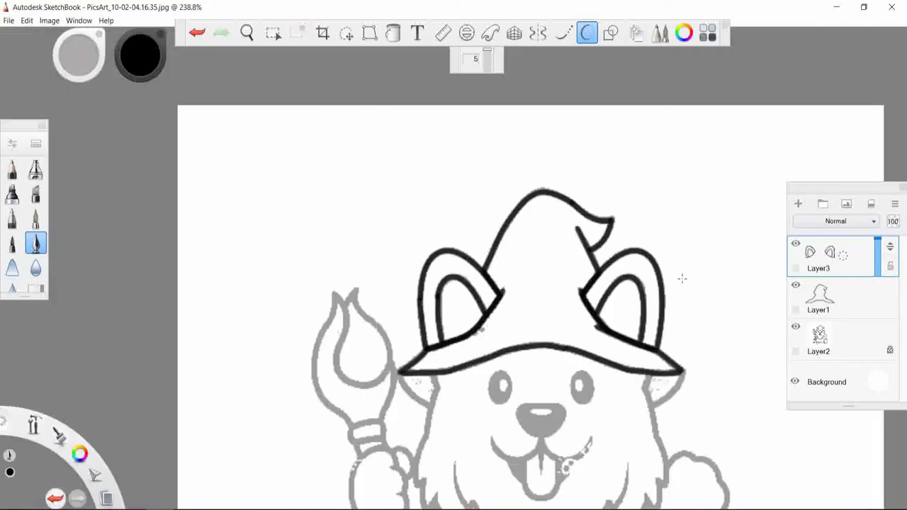
scroll(682, 278, "up", 2)
scroll(682, 279, "down", 1)
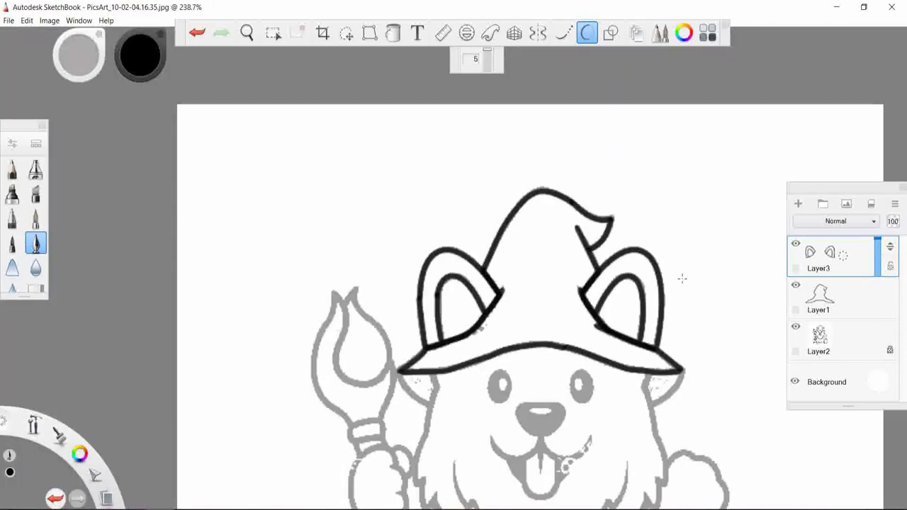
scroll(681, 278, "down", 2)
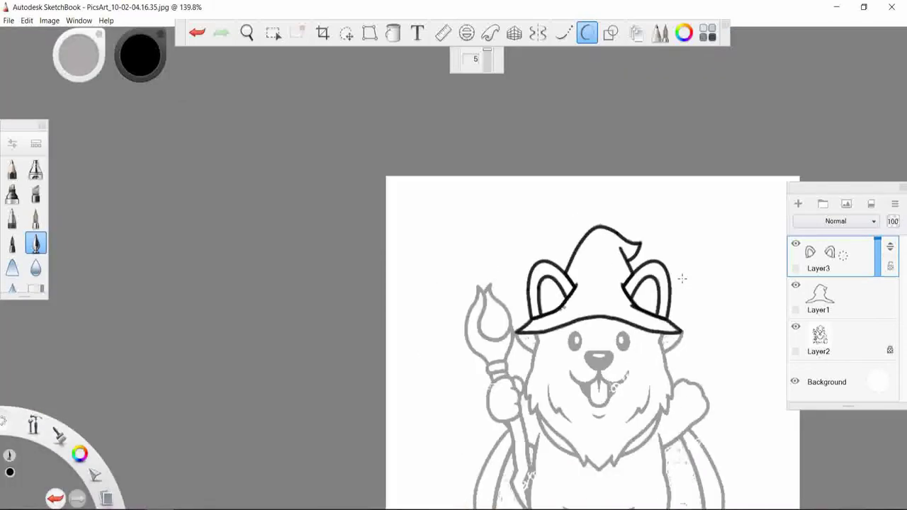
scroll(681, 279, "up", 1)
scroll(681, 279, "up", 1)
scroll(682, 278, "up", 1)
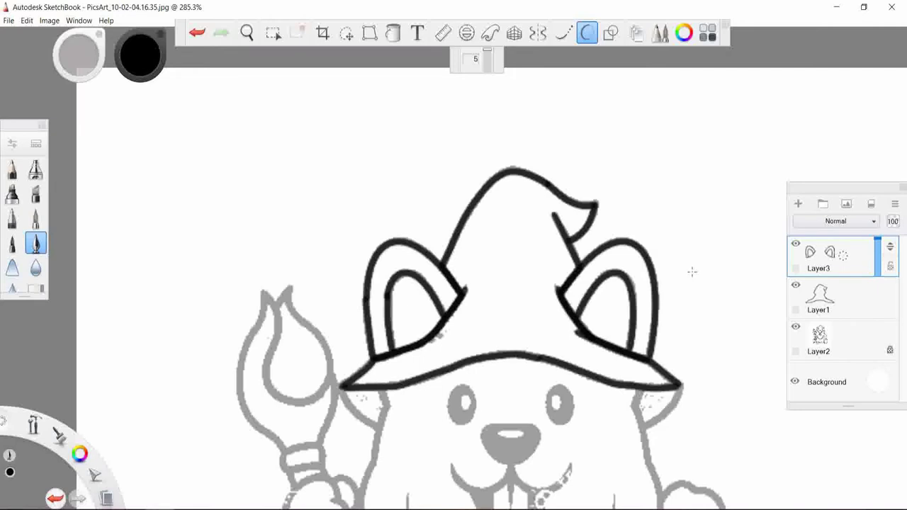
- Add an empty Layer4 on top of the layer stack
left_click(799, 204)
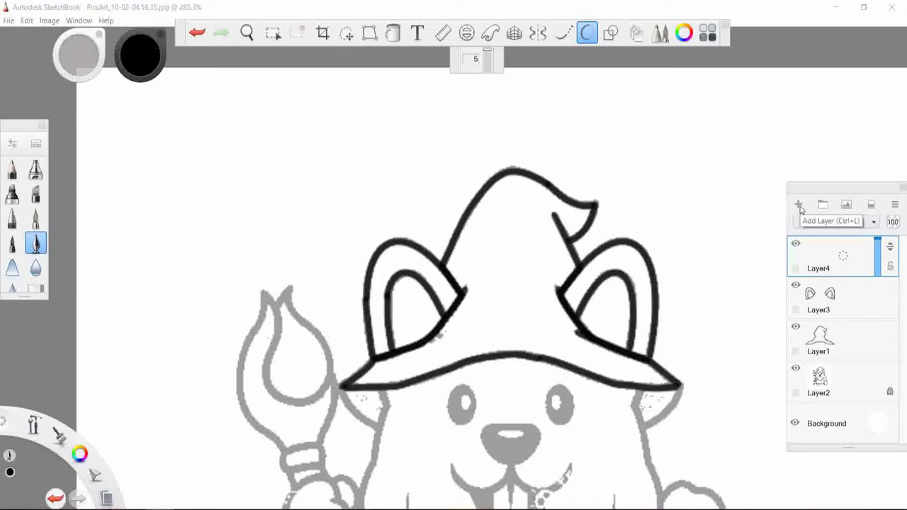
scroll(701, 496, "up", 2)
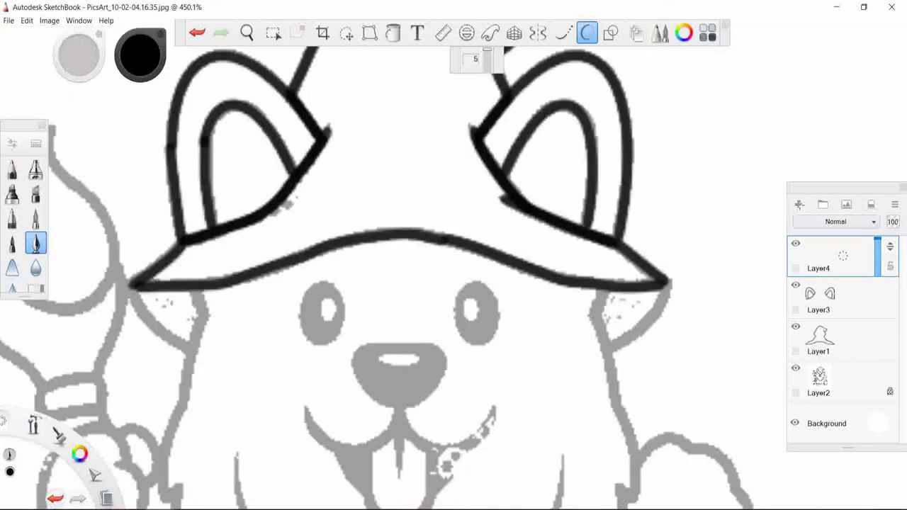
scroll(454, 304, "up", 1)
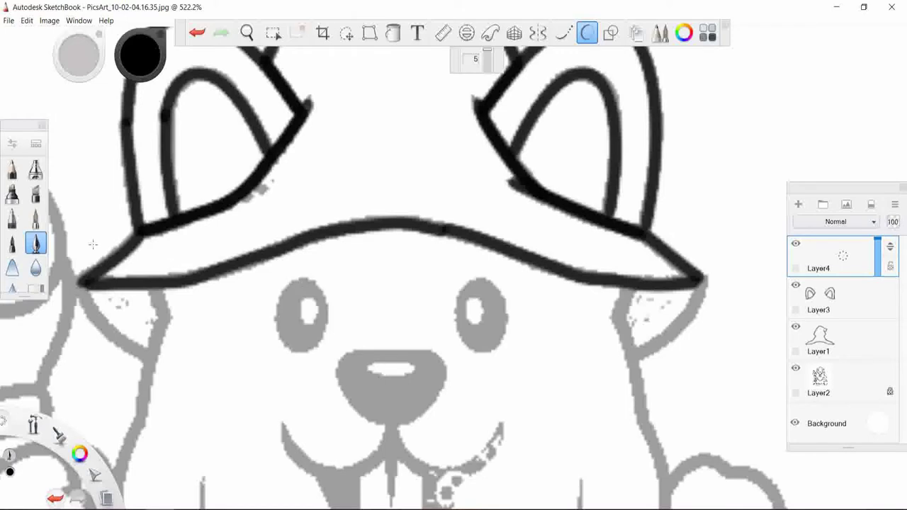
- Set the Inking Pen size to 2.0 in Brush Properties
left_click(12, 143)
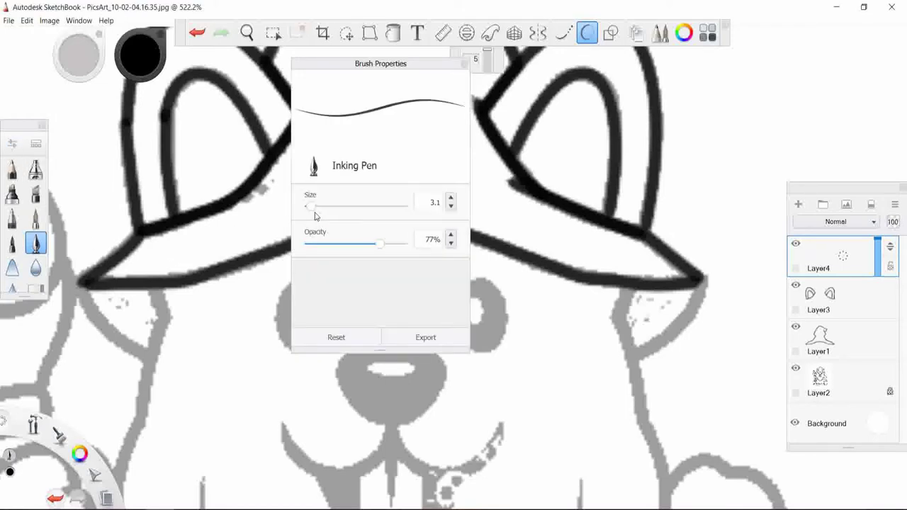
left_click_drag(310, 206, 306, 207)
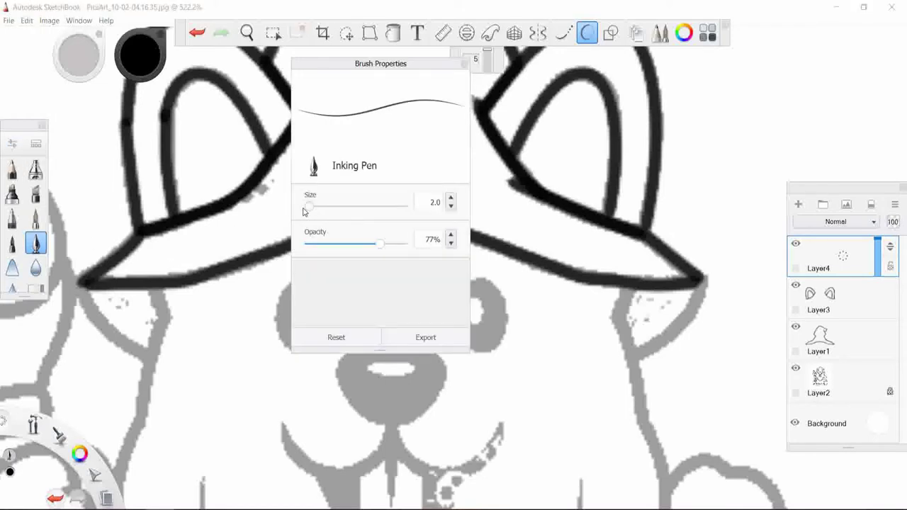
left_click(464, 65)
- Ink both eye outlines and their inner highlight ovals in black
left_click_drag(292, 283, 278, 317)
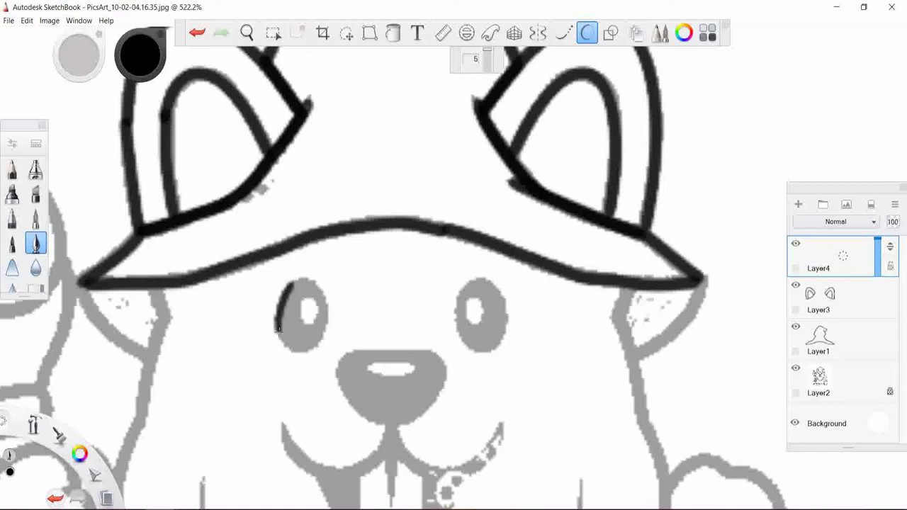
mouse_move(278, 317)
left_mouse_down()
mouse_move(304, 351)
mouse_move(329, 327)
mouse_move(327, 296)
mouse_move(310, 276)
mouse_move(285, 289)
left_mouse_up()
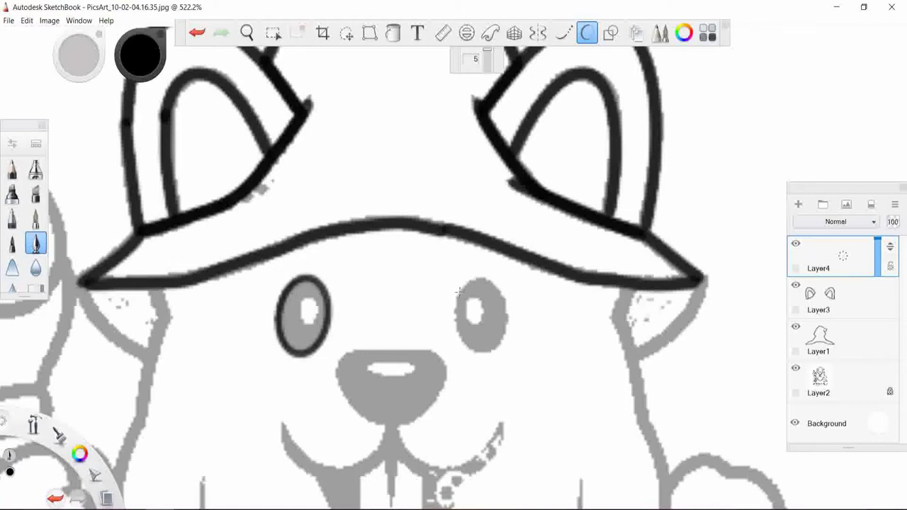
mouse_move(460, 291)
left_mouse_down()
mouse_move(454, 329)
mouse_move(464, 347)
mouse_move(499, 347)
mouse_move(508, 331)
mouse_move(505, 297)
mouse_move(477, 276)
mouse_move(466, 277)
mouse_move(457, 297)
left_mouse_up()
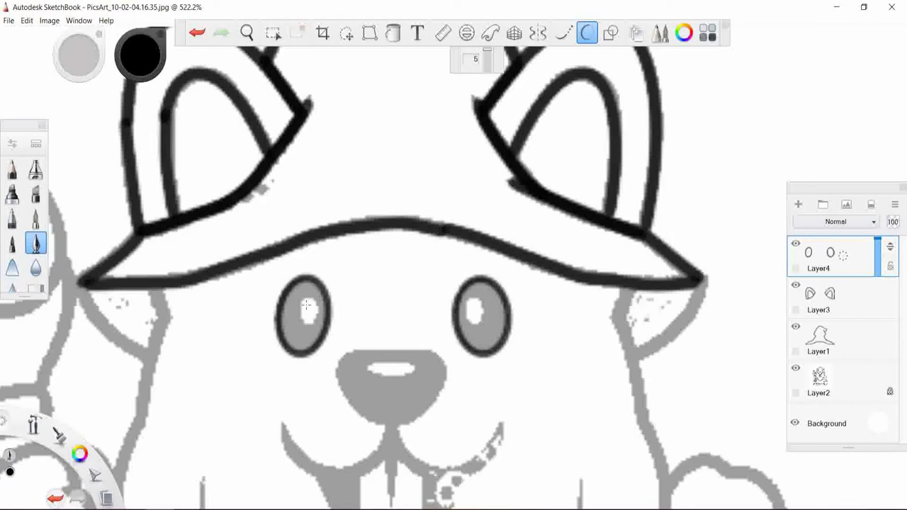
mouse_move(303, 299)
left_mouse_down()
mouse_move(303, 328)
mouse_move(312, 328)
mouse_move(319, 302)
mouse_move(309, 295)
left_mouse_up()
mouse_move(468, 299)
left_mouse_down()
mouse_move(472, 327)
mouse_move(483, 311)
mouse_move(471, 298)
left_mouse_up()
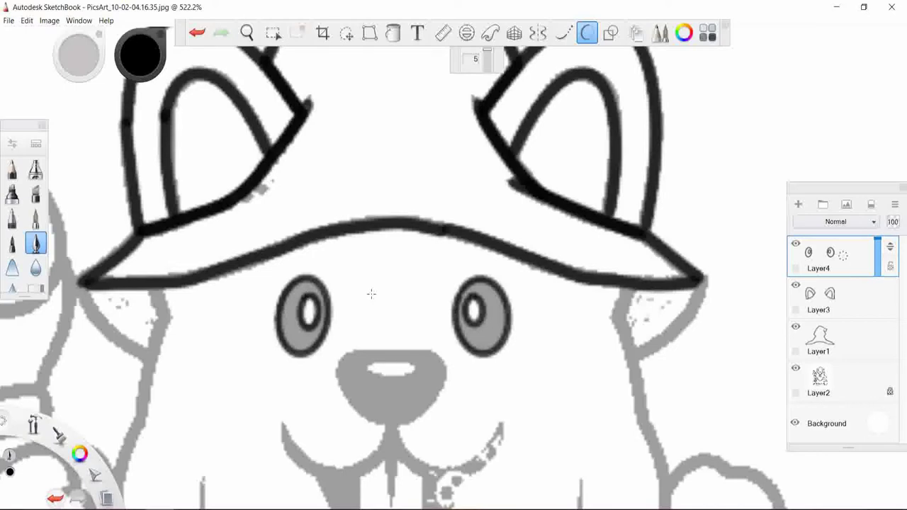
- Add a new empty Layer5 on top of the layer with the inked eyes
scroll(572, 319, "down", 2)
scroll(573, 320, "down", 2)
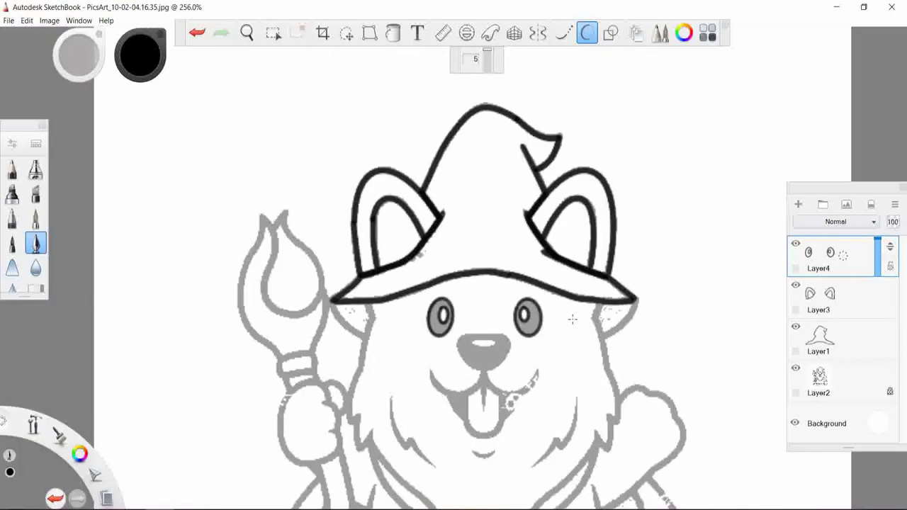
scroll(572, 319, "down", 1)
scroll(572, 319, "up", 2)
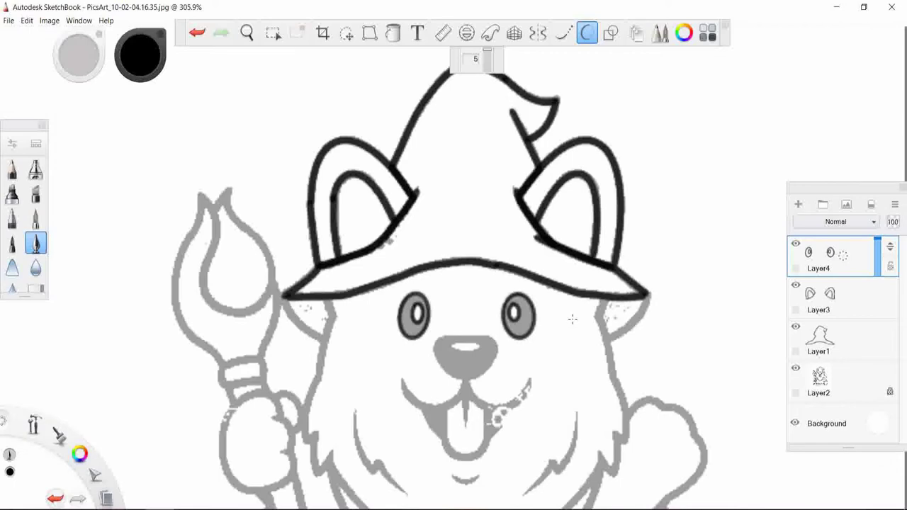
scroll(573, 320, "up", 1)
scroll(573, 320, "up", 1)
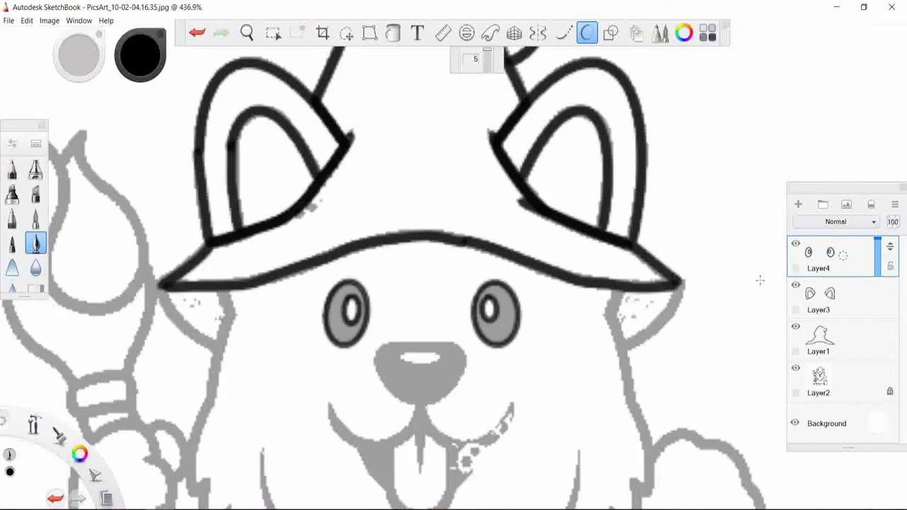
left_click(798, 204)
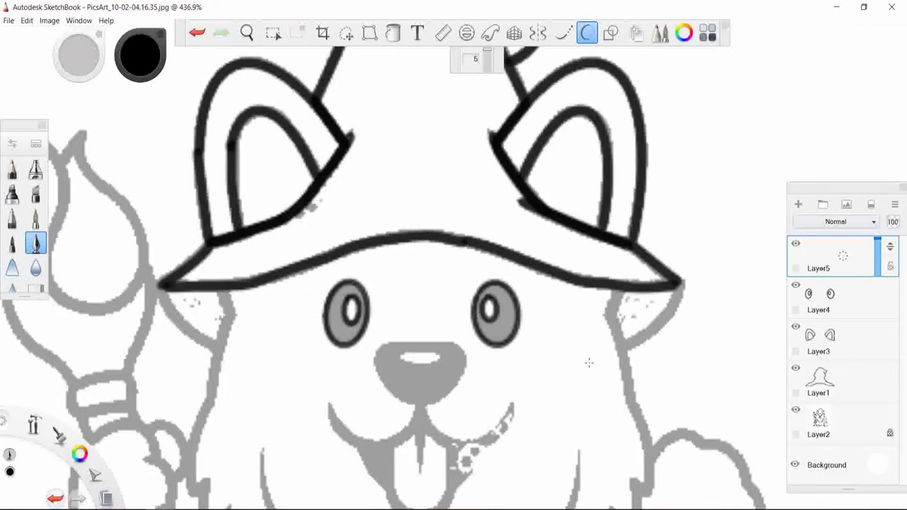
- Zoom into the face and make Layer4 the active layer again
scroll(522, 342, "down", 2)
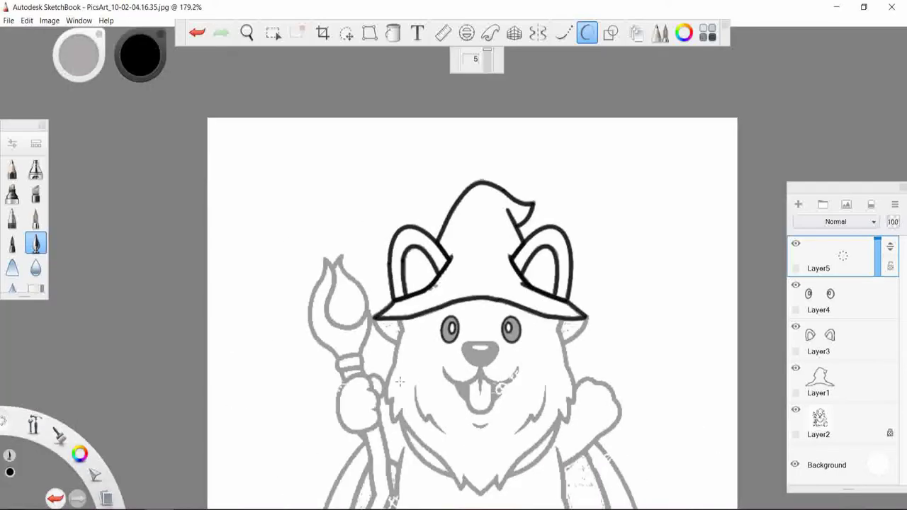
scroll(654, 370, "up", 1)
scroll(654, 370, "up", 1)
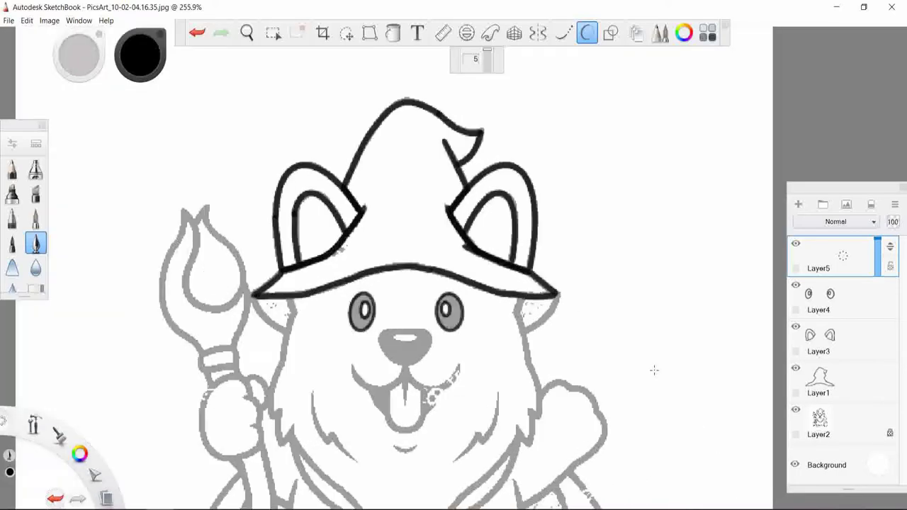
scroll(653, 370, "up", 1)
scroll(389, 391, "up", 2)
scroll(336, 386, "up", 2)
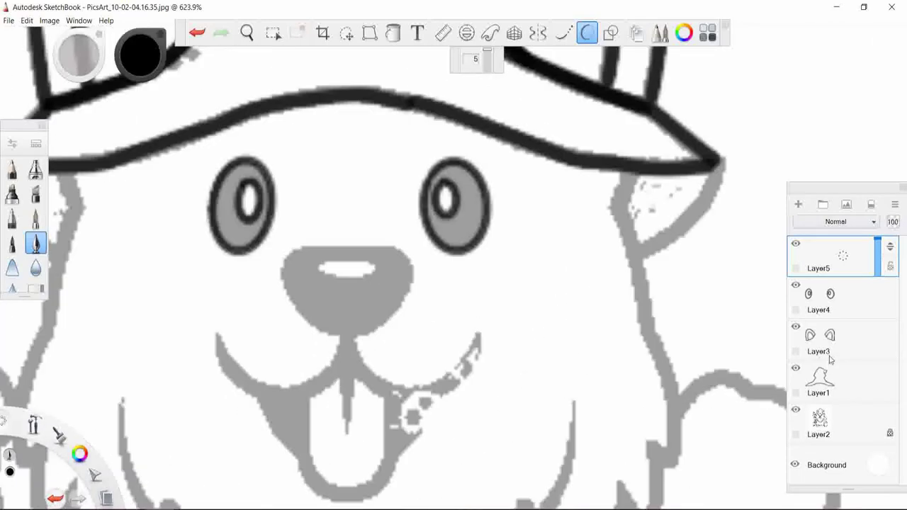
left_click(844, 305)
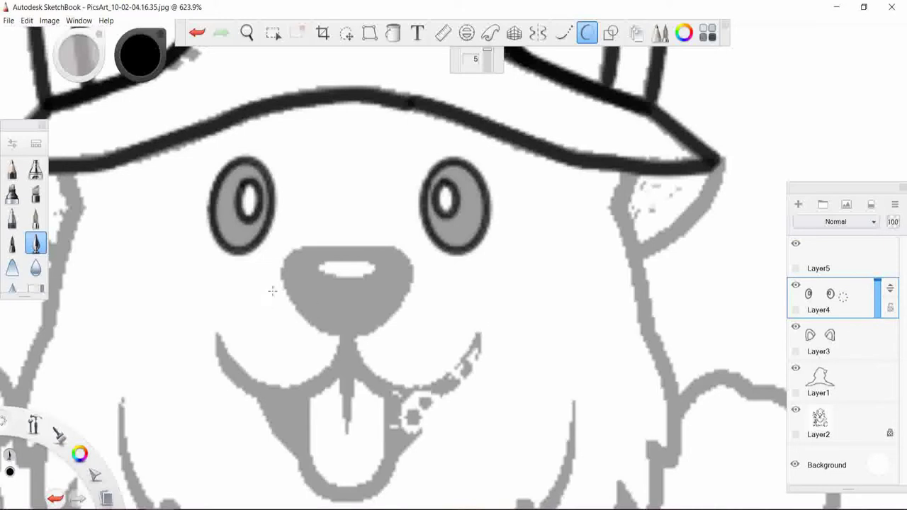
- Ink the nose top line on Layer4, redoing one stroke, then outline the nose and highlight
scroll(304, 337, "up", 2)
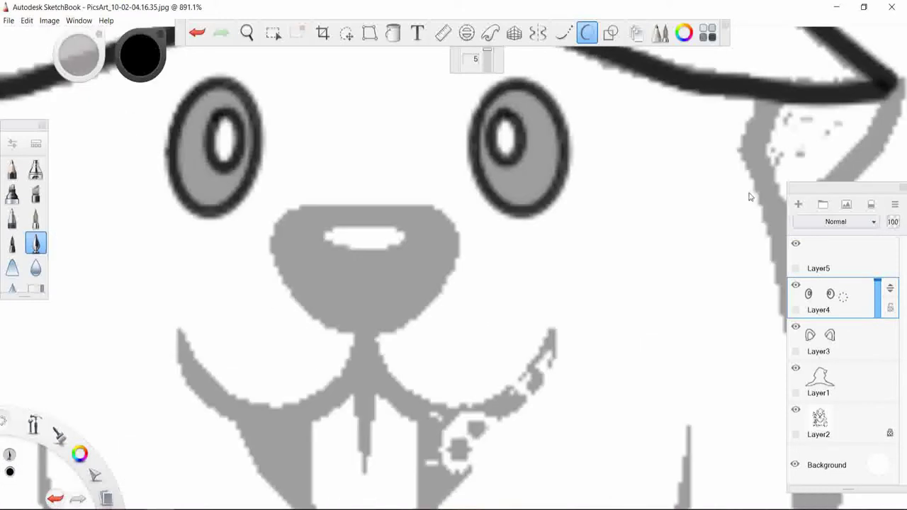
left_click_drag(290, 210, 437, 212)
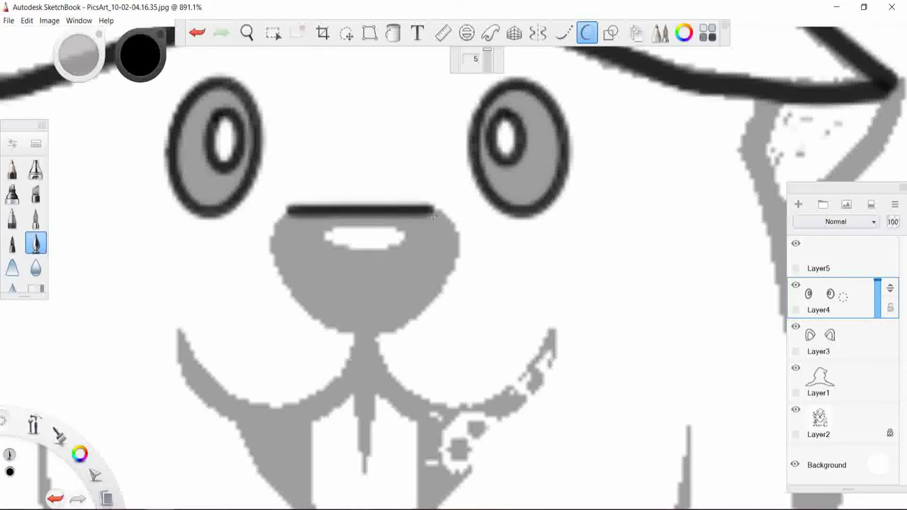
key("ctrl+z")
mouse_move(302, 205)
left_mouse_down()
mouse_move(434, 208)
mouse_move(457, 231)
mouse_move(457, 252)
mouse_move(452, 275)
mouse_move(407, 320)
mouse_move(354, 336)
mouse_move(325, 326)
mouse_move(280, 288)
mouse_move(264, 221)
mouse_move(287, 204)
mouse_move(308, 205)
mouse_move(360, 243)
left_mouse_up()
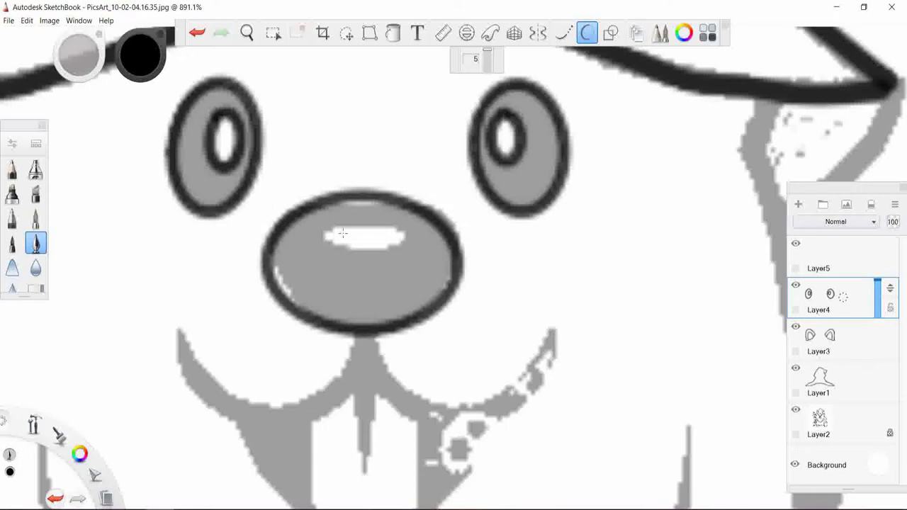
mouse_move(330, 228)
left_mouse_down()
mouse_move(323, 239)
mouse_move(347, 250)
mouse_move(401, 243)
mouse_move(405, 231)
mouse_move(327, 231)
left_mouse_up()
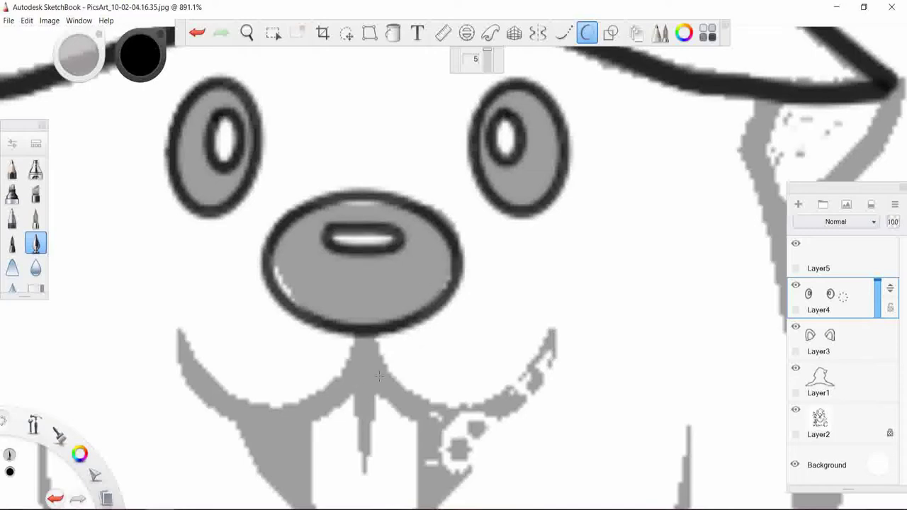
- Undo the oval nose outline strokes
scroll(512, 327, "down", 1)
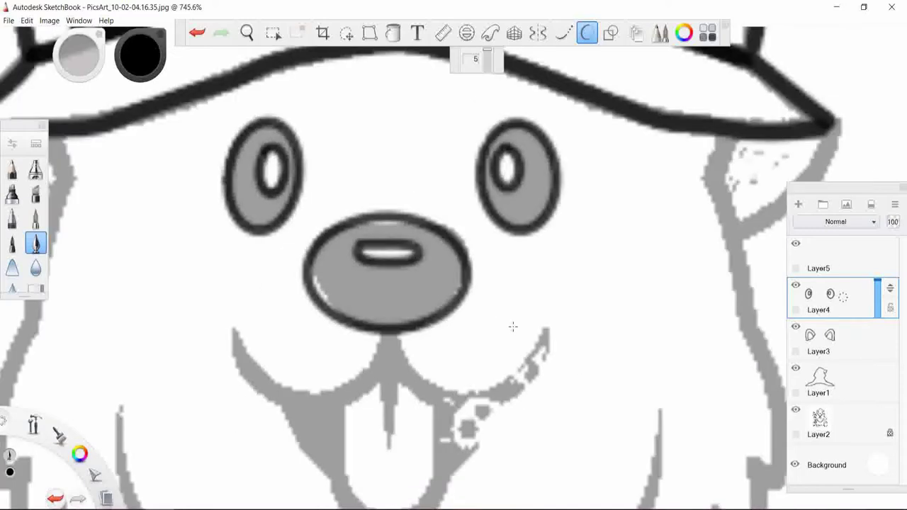
scroll(513, 327, "down", 6)
scroll(513, 327, "down", 2)
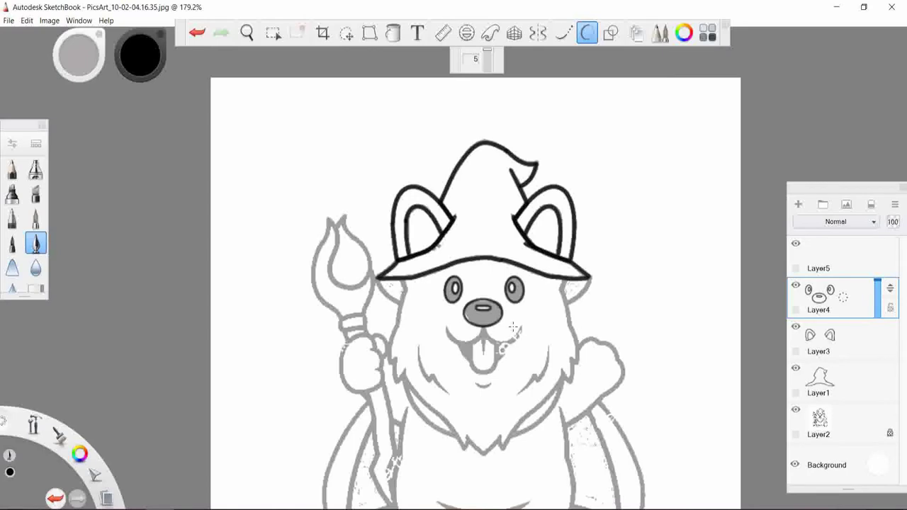
scroll(513, 326, "down", 3)
scroll(513, 327, "up", 3)
scroll(513, 326, "up", 4)
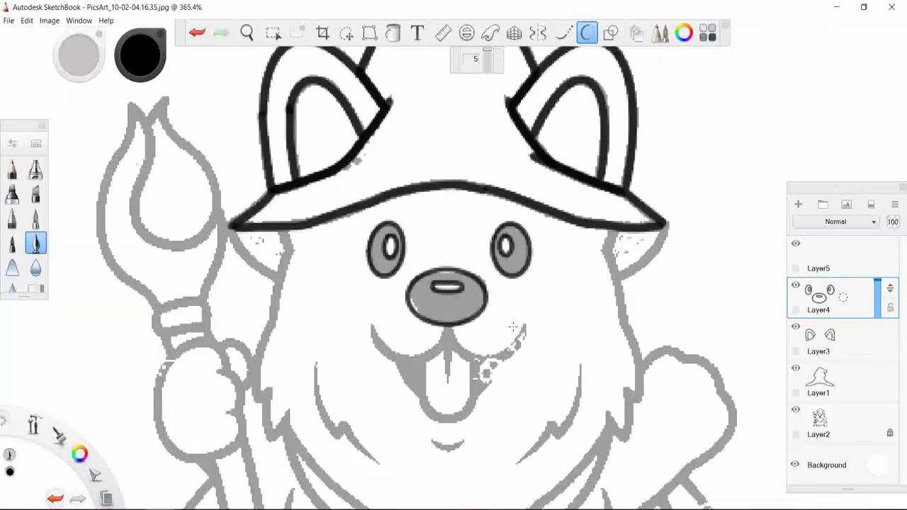
scroll(512, 327, "up", 3)
key("ctrl+z")
key("ctrl+z")
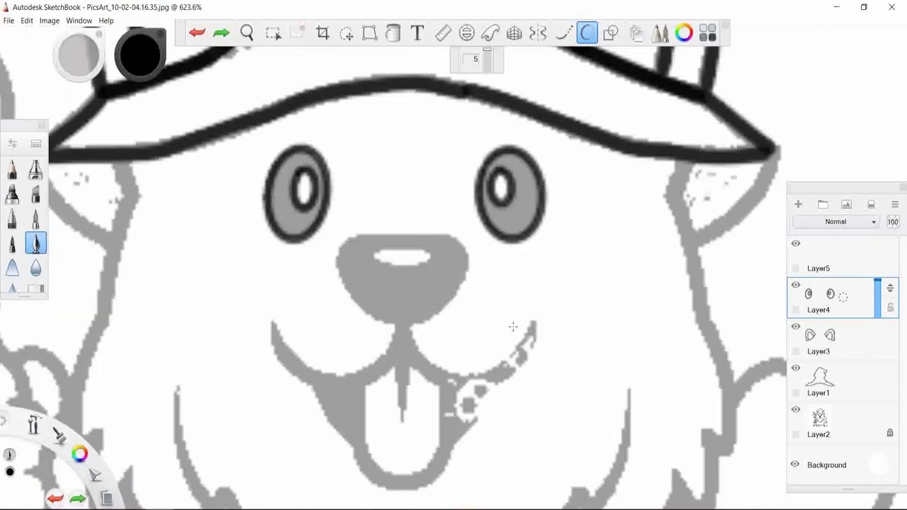
- Draw the flat nose top with the Curve tool, then brush the nose sides and highlight
left_click(563, 33)
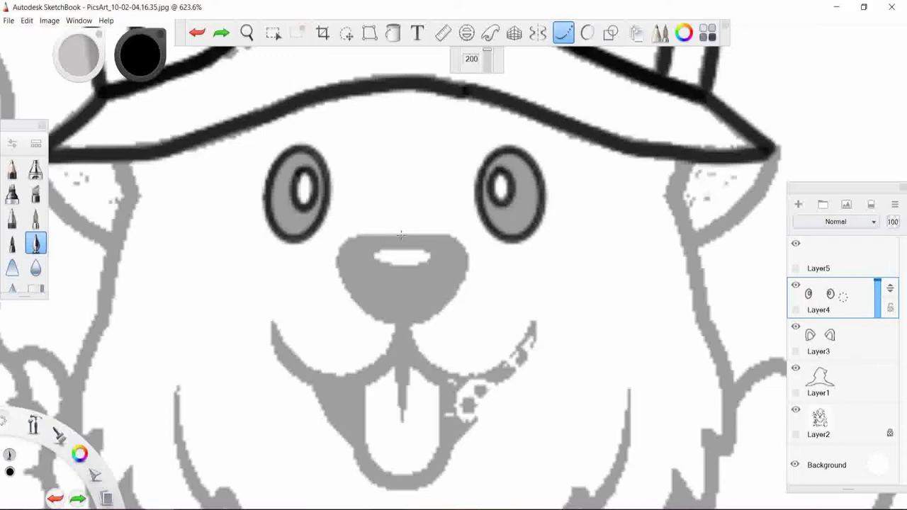
left_click_drag(356, 238, 537, 240)
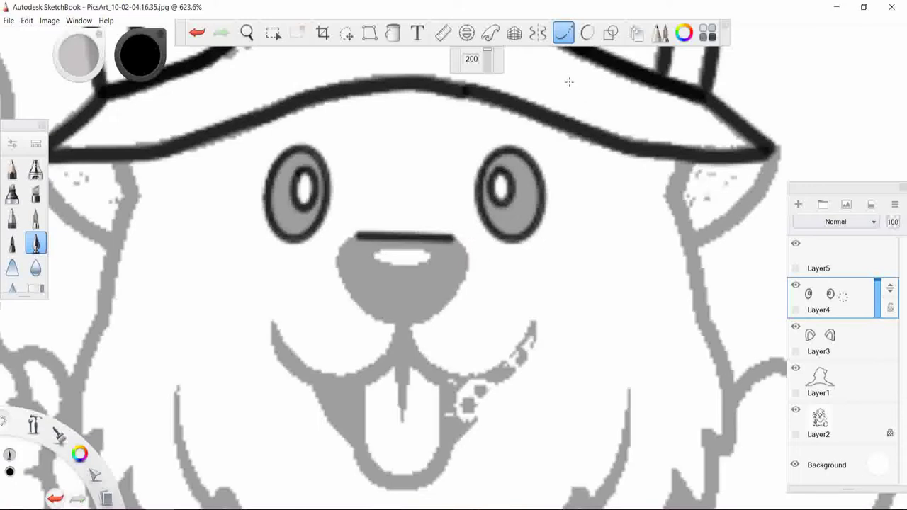
left_click(588, 33)
mouse_move(358, 236)
left_mouse_down()
mouse_move(346, 288)
mouse_move(411, 324)
mouse_move(464, 279)
mouse_move(465, 253)
mouse_move(449, 235)
left_mouse_up()
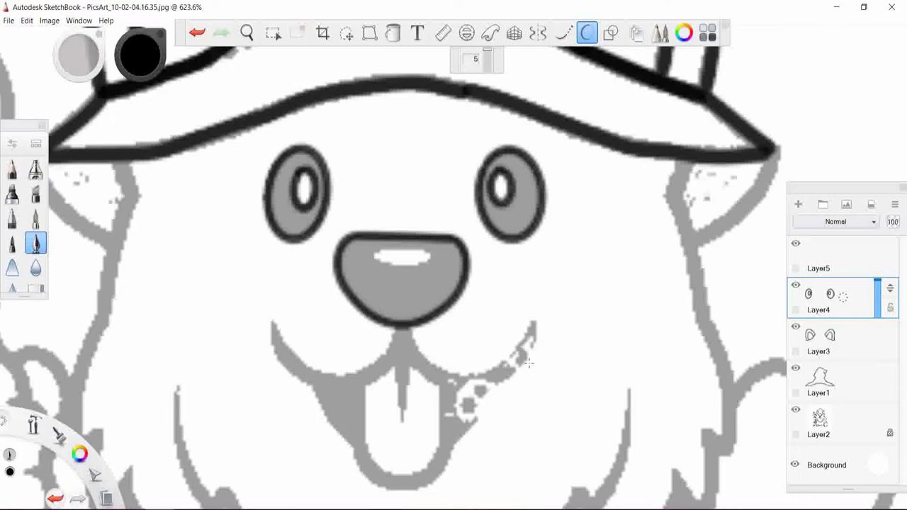
mouse_move(380, 249)
left_mouse_down()
mouse_move(370, 256)
mouse_move(393, 268)
mouse_move(430, 258)
mouse_move(389, 248)
mouse_move(377, 261)
left_mouse_up()
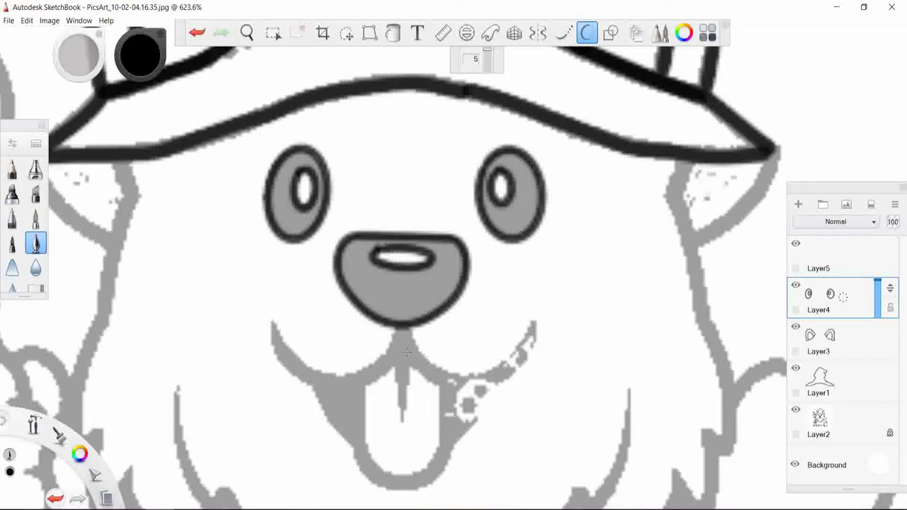
- Ink both mouth curves below the nose and the mouth's outer edges and bottom
mouse_move(394, 329)
left_mouse_down()
mouse_move(378, 364)
mouse_move(333, 377)
mouse_move(305, 363)
mouse_move(272, 320)
left_mouse_up()
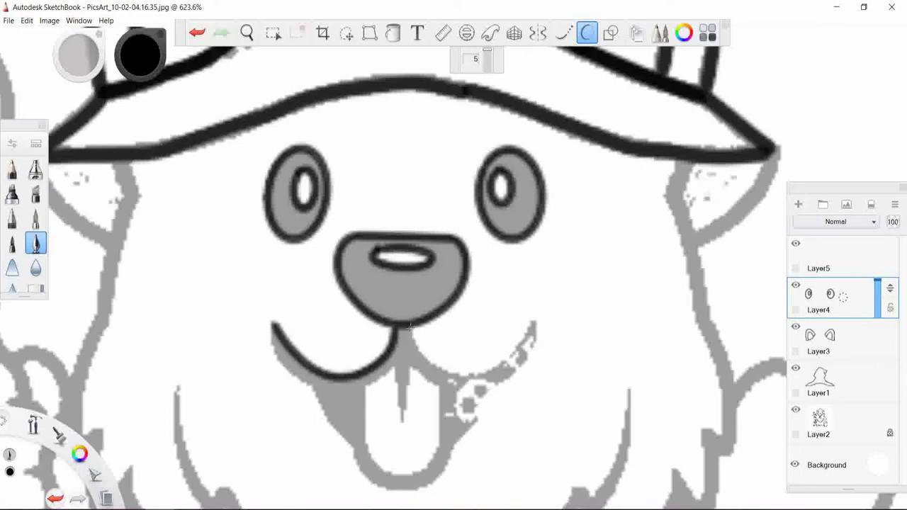
mouse_move(410, 326)
left_mouse_down()
mouse_move(419, 354)
mouse_move(454, 372)
mouse_move(516, 350)
mouse_move(534, 320)
left_mouse_up()
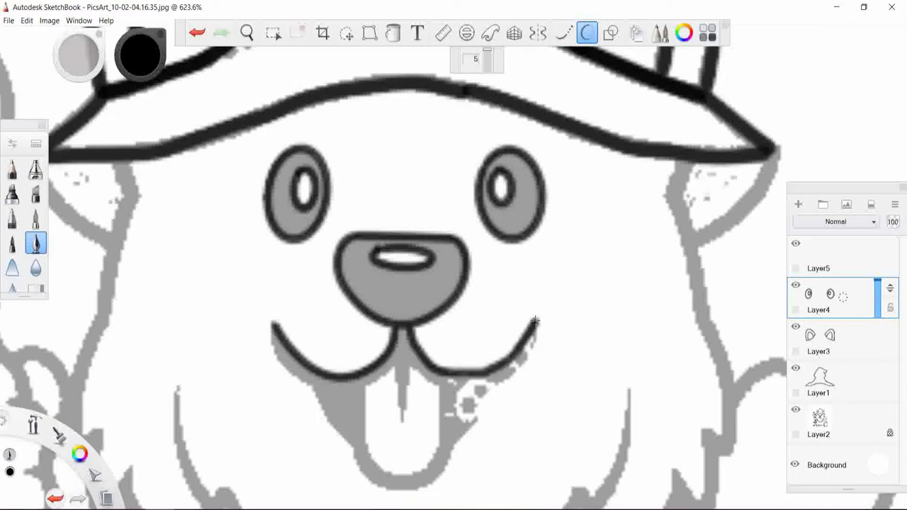
mouse_move(272, 323)
left_mouse_down()
mouse_move(285, 364)
mouse_move(315, 387)
mouse_move(353, 444)
left_mouse_up()
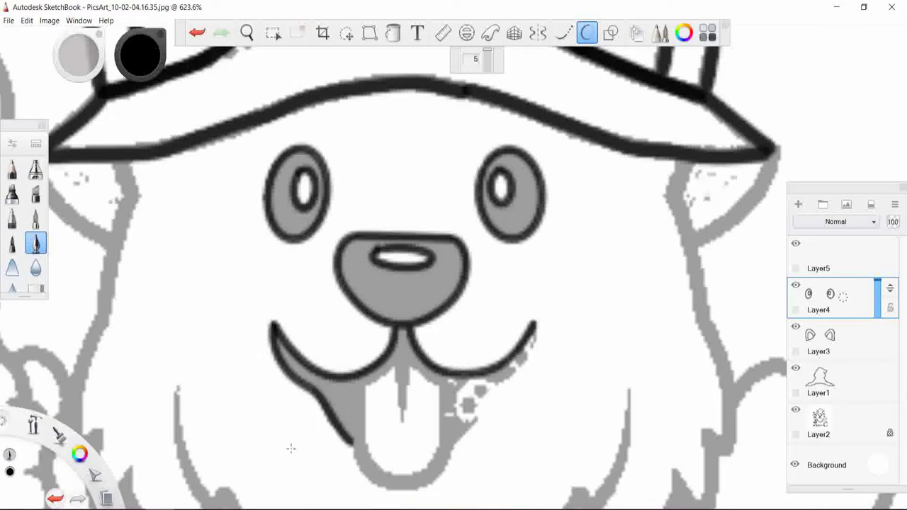
left_click_drag(455, 447, 488, 391)
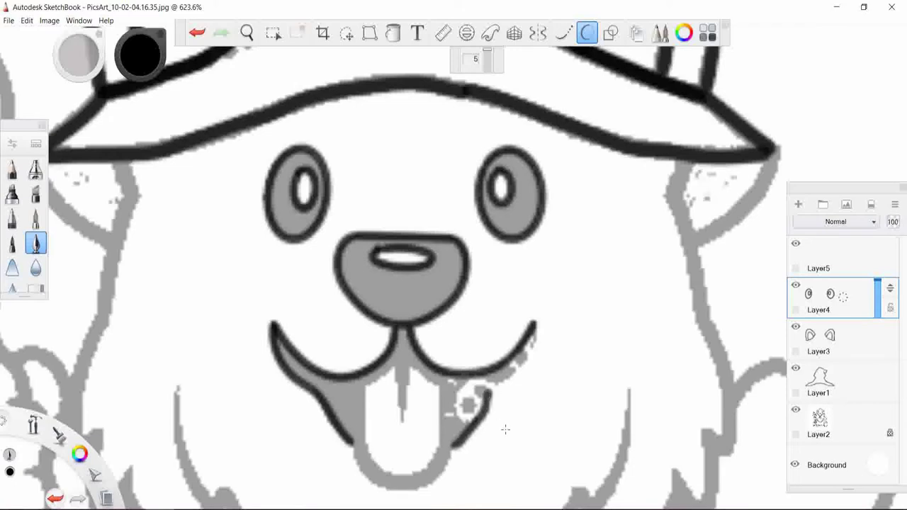
key("ctrl+z")
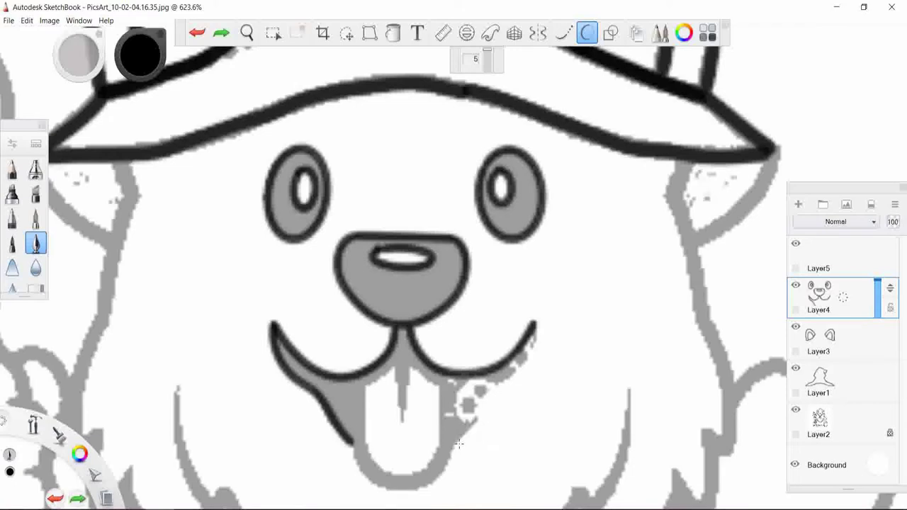
mouse_move(454, 444)
left_mouse_down()
mouse_move(529, 353)
mouse_move(537, 323)
left_mouse_up()
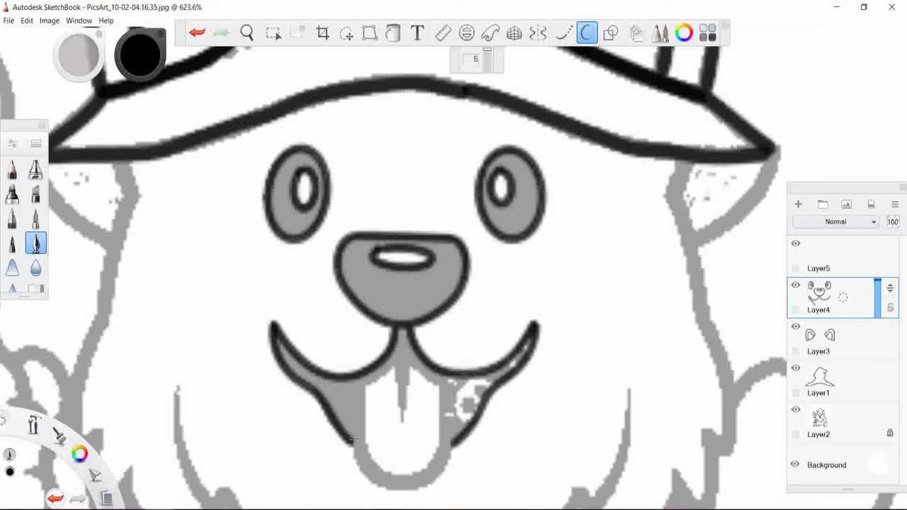
mouse_move(354, 445)
left_mouse_down()
mouse_move(358, 474)
mouse_move(396, 493)
mouse_move(438, 473)
mouse_move(455, 440)
left_mouse_up()
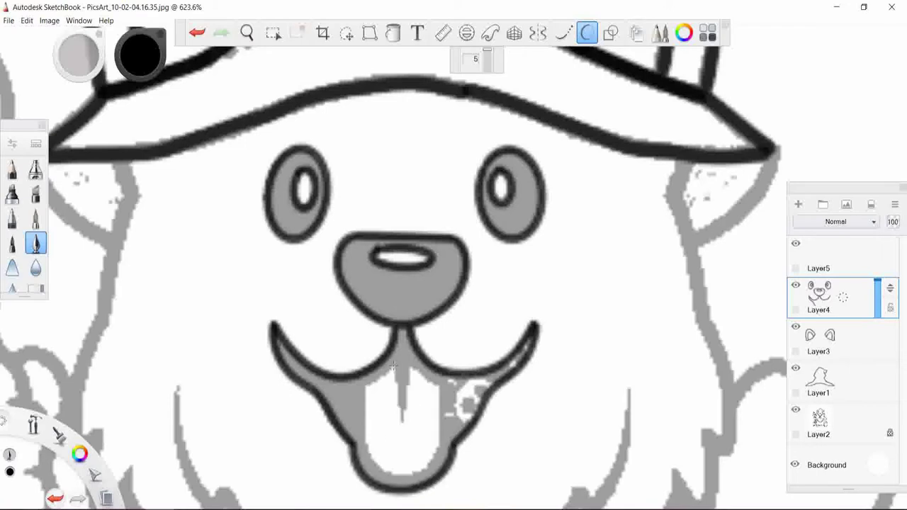
- Ink the tongue's centre crease line and its left edge
left_click_drag(392, 366, 361, 391)
mouse_move(396, 389)
left_mouse_down()
mouse_move(399, 421)
mouse_move(411, 367)
mouse_move(411, 383)
mouse_move(432, 381)
left_mouse_up()
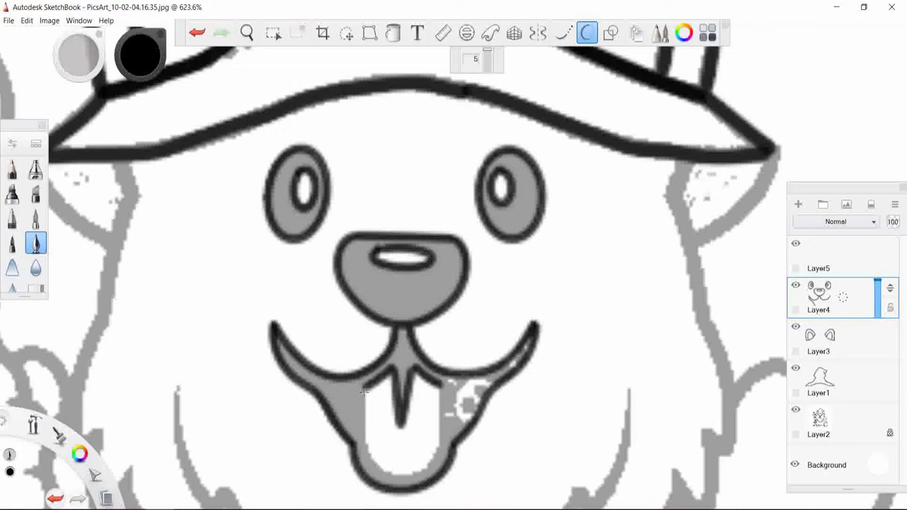
mouse_move(363, 397)
left_mouse_down()
mouse_move(373, 461)
mouse_move(404, 476)
mouse_move(425, 467)
mouse_move(437, 446)
mouse_move(440, 385)
left_mouse_up()
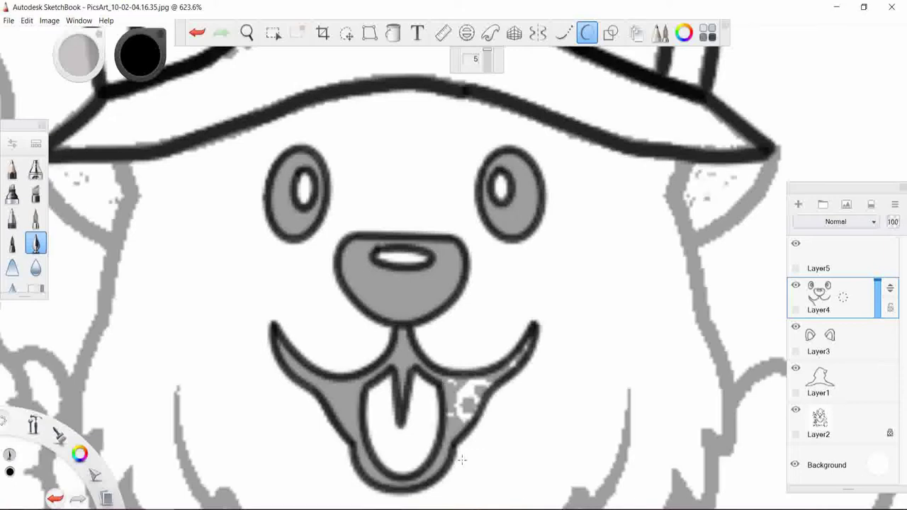
scroll(557, 369, "down", 3)
scroll(557, 369, "down", 2)
scroll(556, 369, "up", 2)
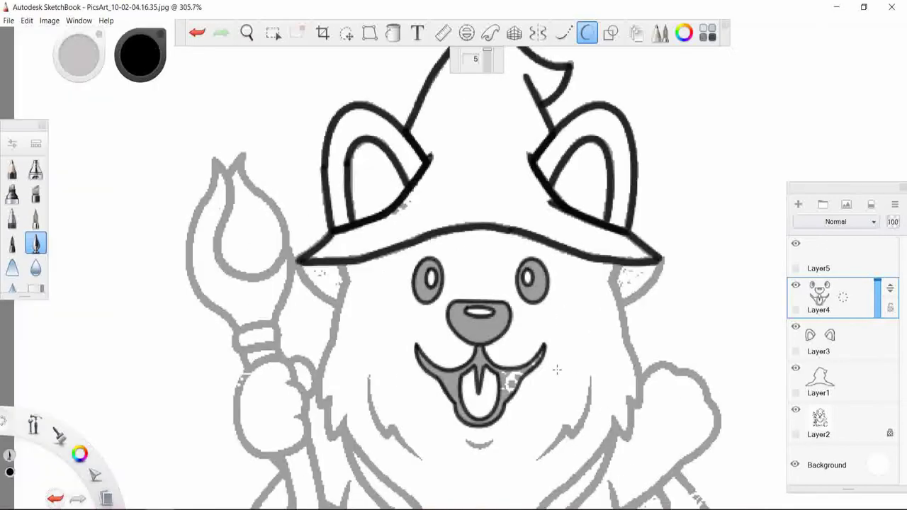
scroll(557, 369, "up", 3)
key("ctrl+z")
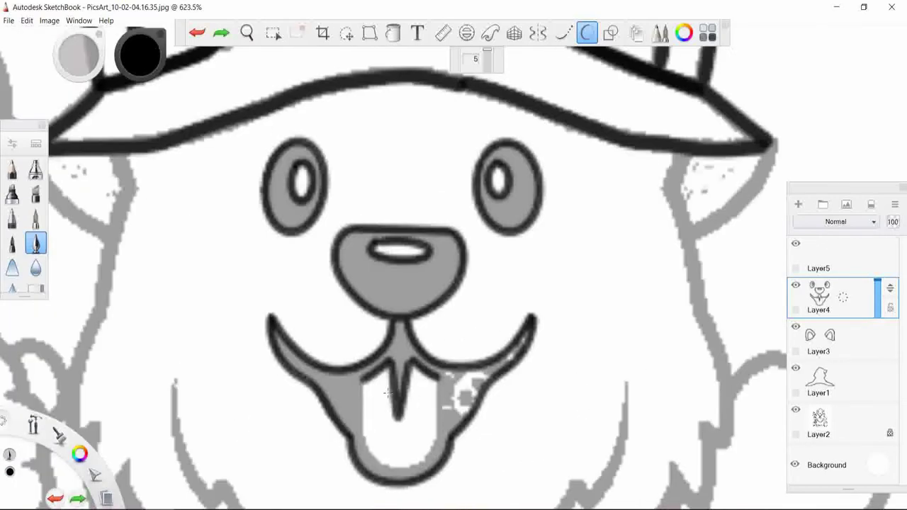
left_click_drag(360, 381, 363, 438)
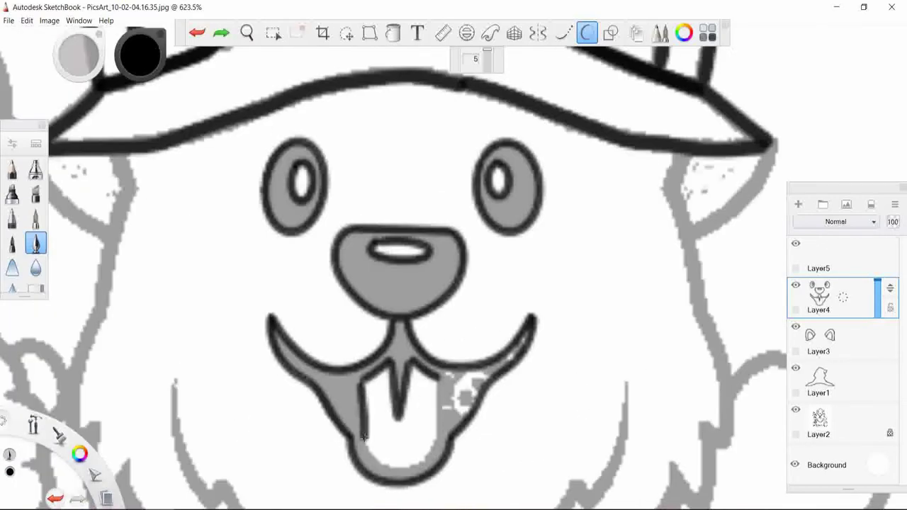
key("ctrl+z")
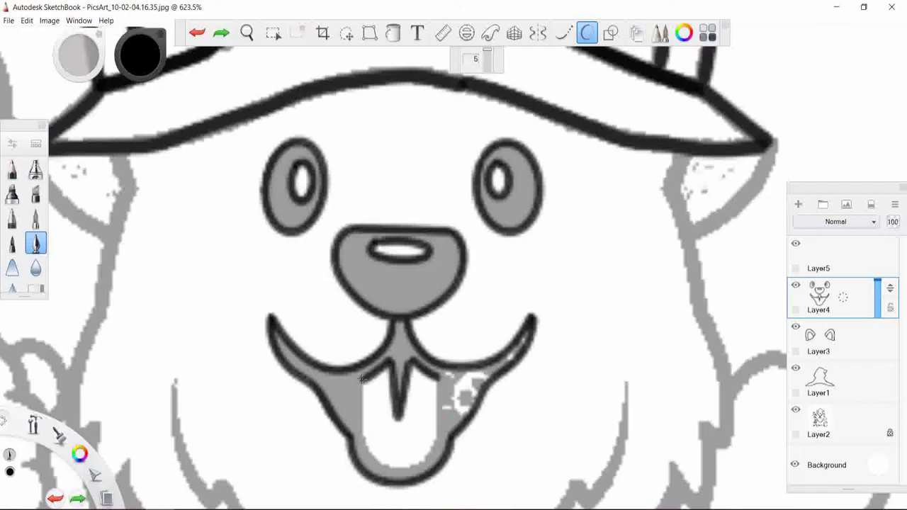
left_click_drag(361, 379, 364, 436)
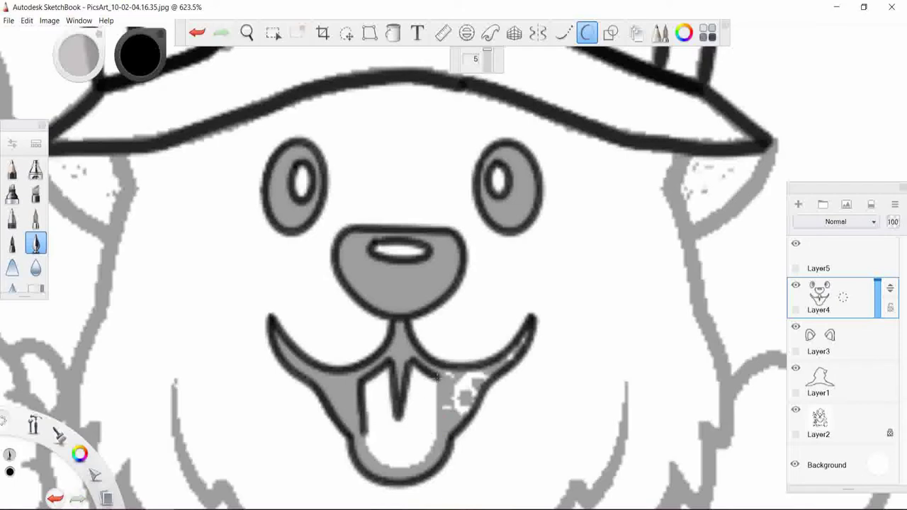
left_click_drag(437, 378, 437, 434)
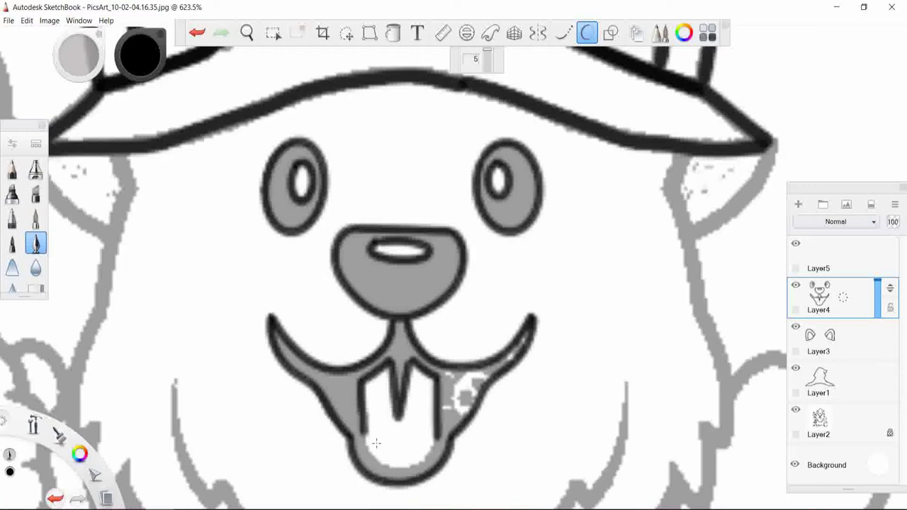
mouse_move(364, 429)
left_mouse_down()
mouse_move(423, 459)
mouse_move(434, 438)
left_mouse_up()
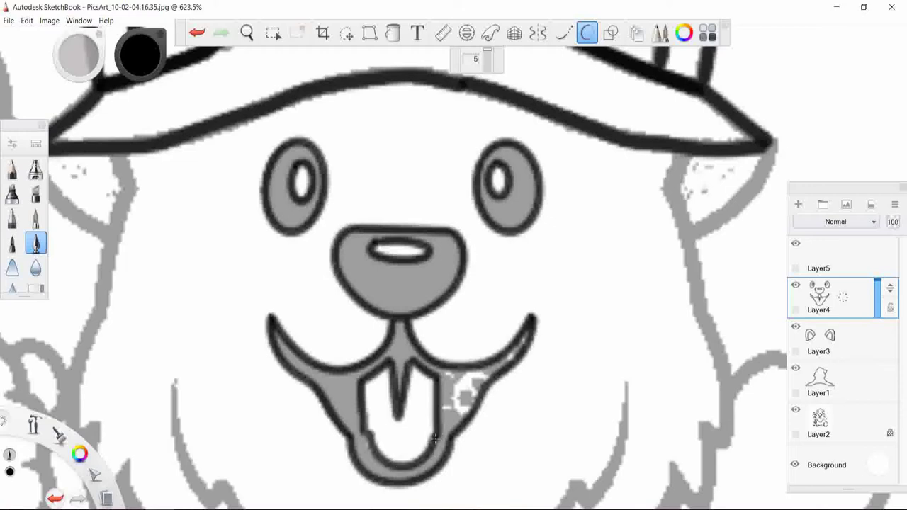
key("ctrl+z")
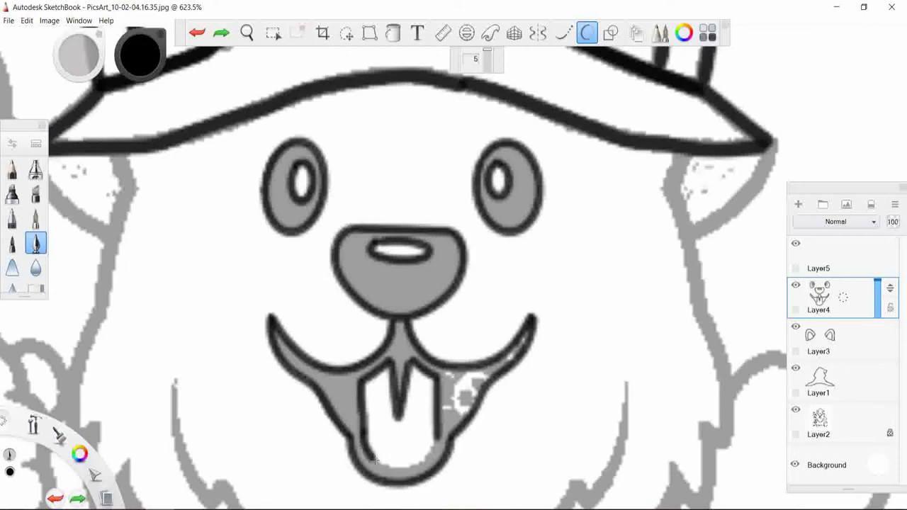
mouse_move(373, 459)
left_mouse_down()
mouse_move(437, 443)
mouse_move(437, 434)
left_mouse_up()
scroll(451, 409, "down", 5)
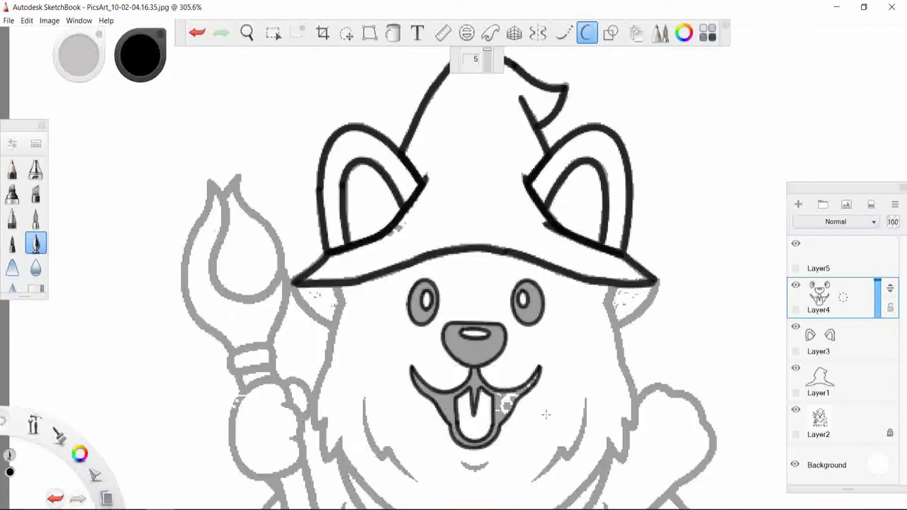
scroll(545, 415, "up", 1)
scroll(655, 381, "down", 2)
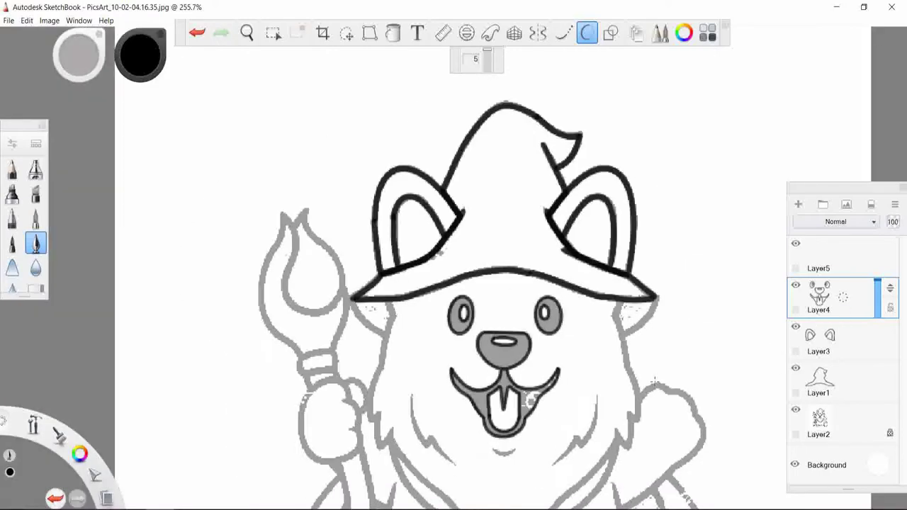
scroll(655, 381, "down", 2)
scroll(656, 381, "up", 2)
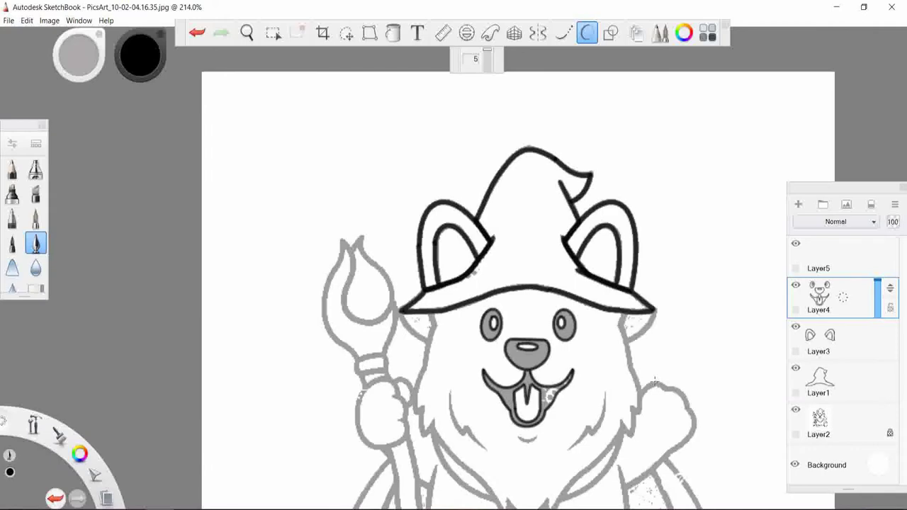
scroll(584, 377, "up", 2)
scroll(524, 407, "up", 1)
scroll(507, 407, "down", 1)
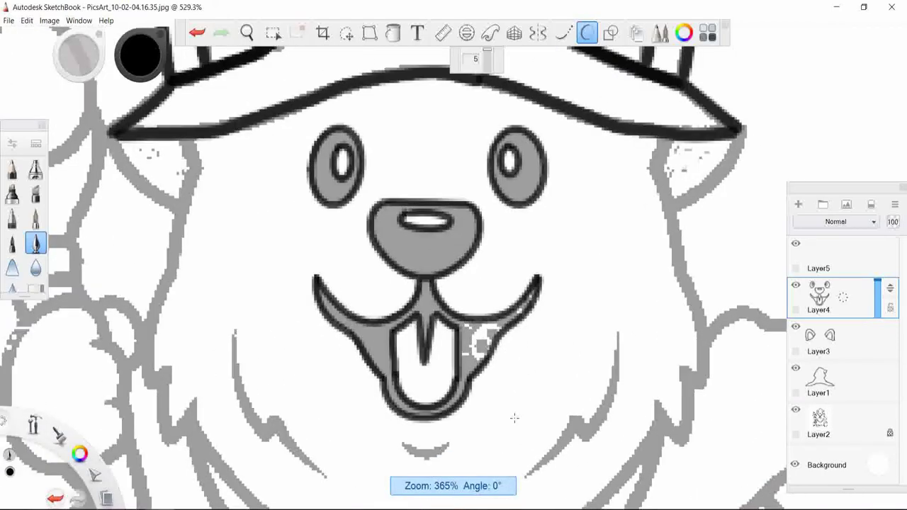
- Ink the chin curve under the mouth, redoing the first stroke
scroll(514, 418, "up", 2)
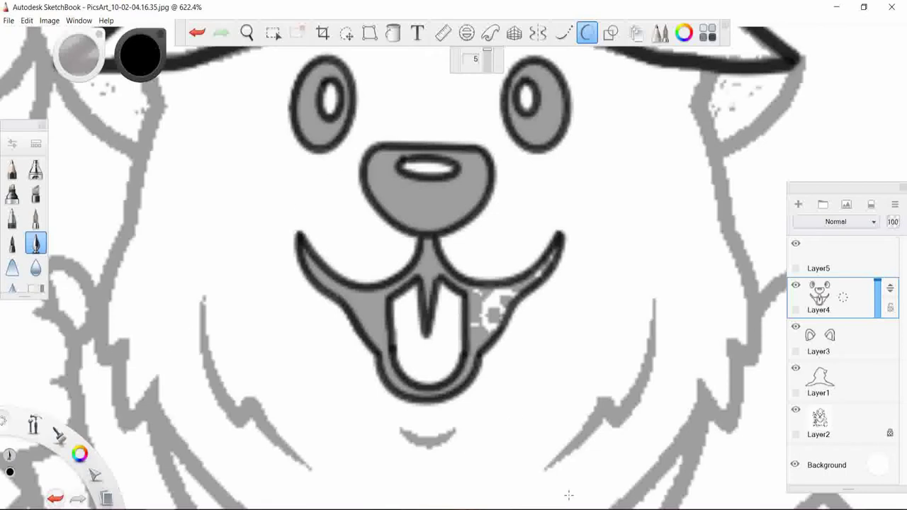
left_click_drag(405, 434, 445, 436)
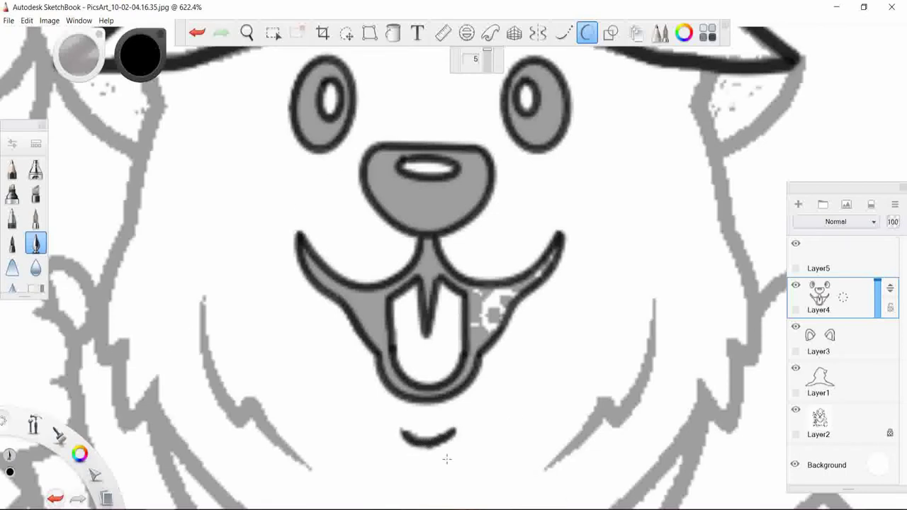
key("ctrl+z")
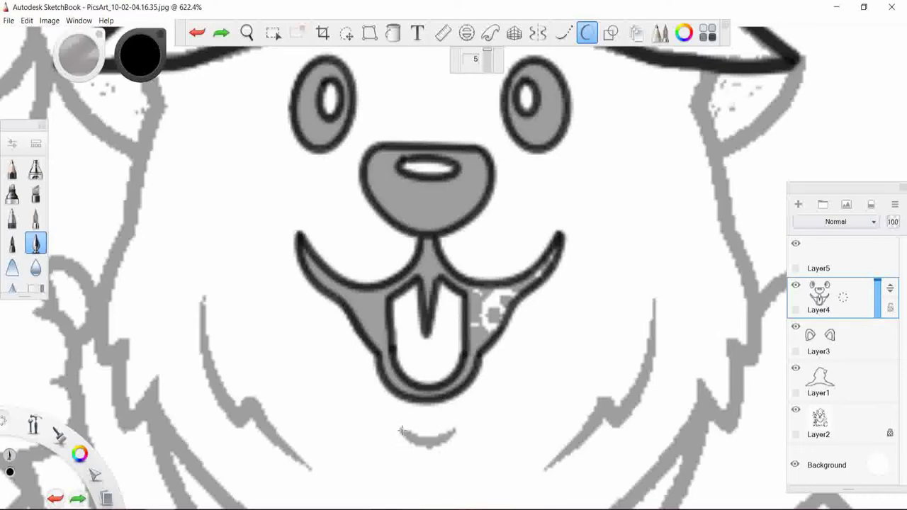
left_click_drag(401, 429, 457, 426)
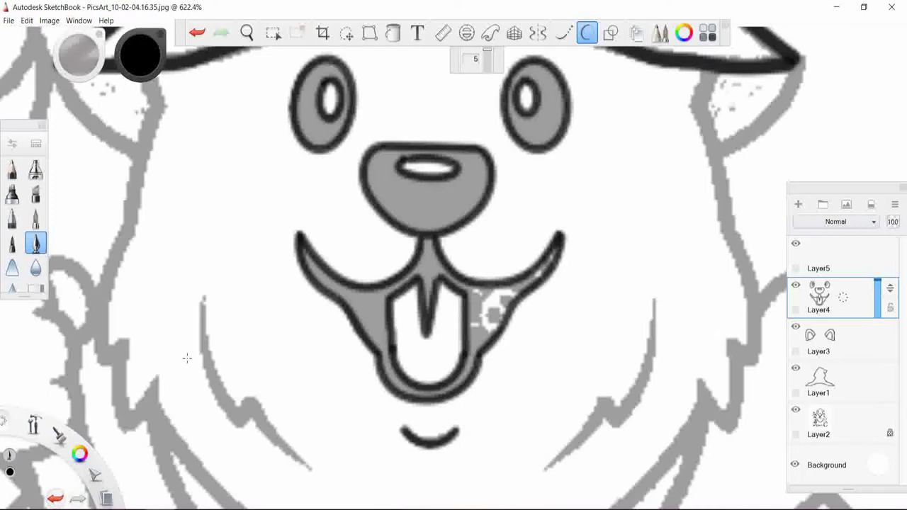
- Ink the left and lower-right cheek fur lines, then make Layer5 active
mouse_move(202, 295)
left_mouse_down()
mouse_move(216, 386)
mouse_move(228, 405)
left_mouse_up()
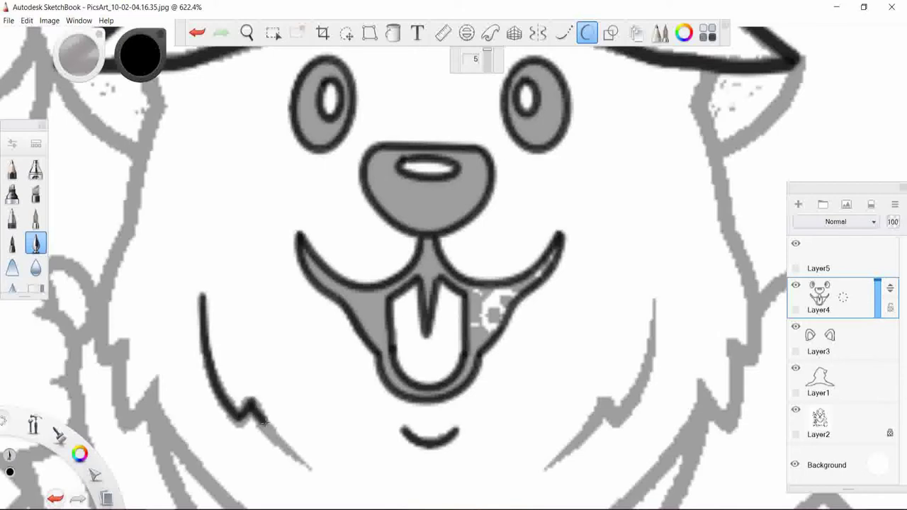
left_click_drag(286, 449, 310, 469)
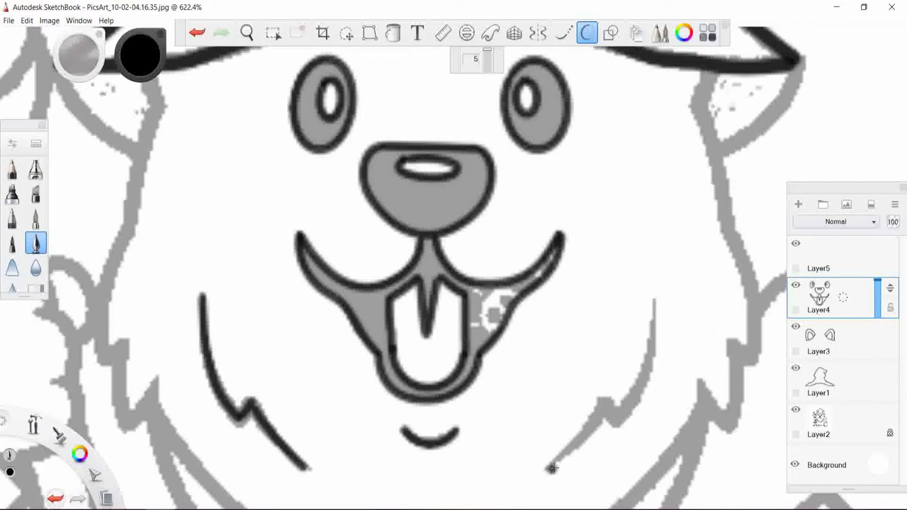
left_click_drag(552, 467, 571, 455)
key("ctrl+z")
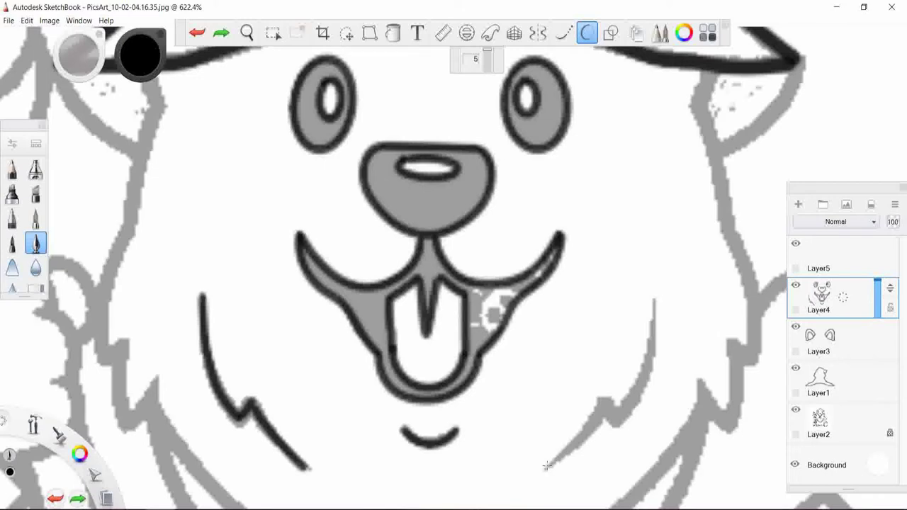
left_click_drag(555, 460, 593, 426)
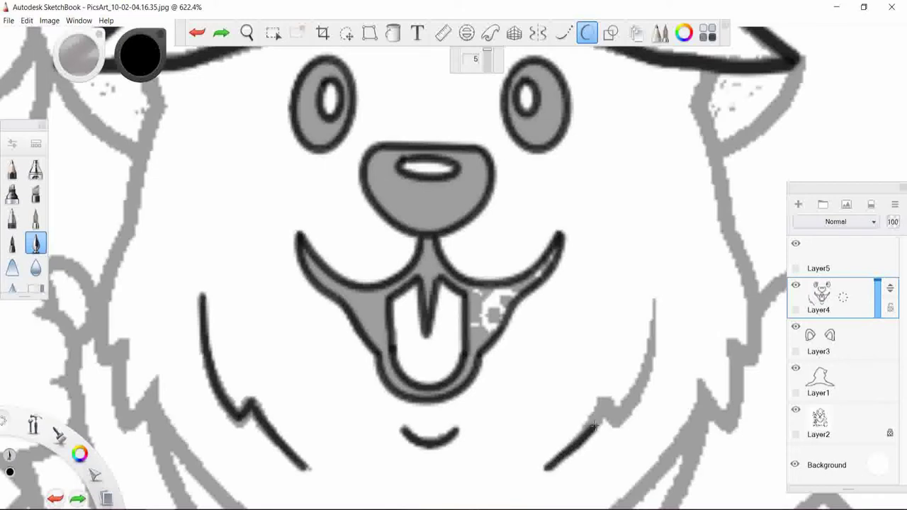
key("ctrl+z")
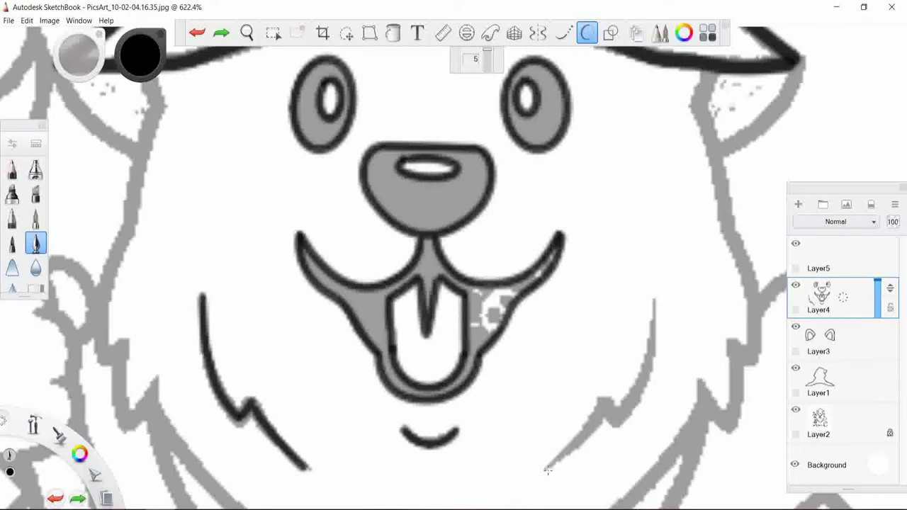
mouse_move(550, 466)
left_mouse_down()
mouse_move(603, 402)
mouse_move(618, 419)
mouse_move(634, 395)
mouse_move(654, 303)
left_mouse_up()
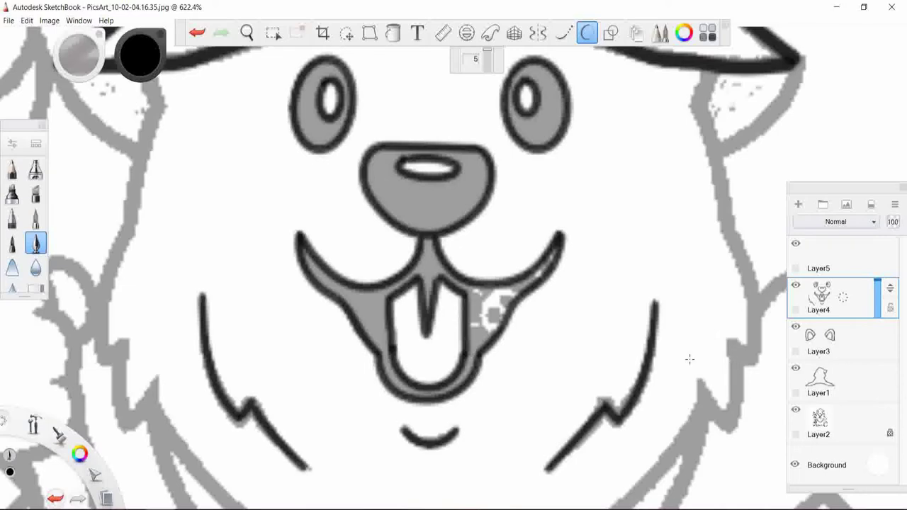
scroll(691, 356, "down", 5)
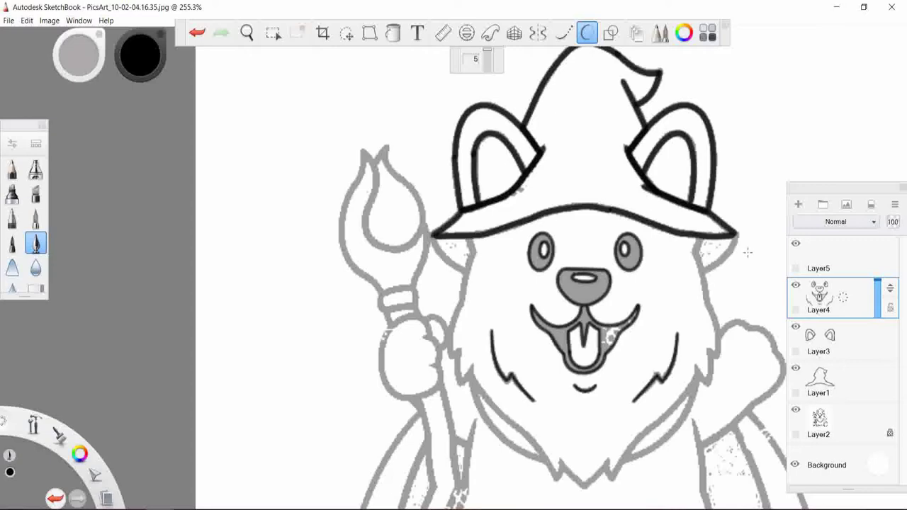
left_click(848, 251)
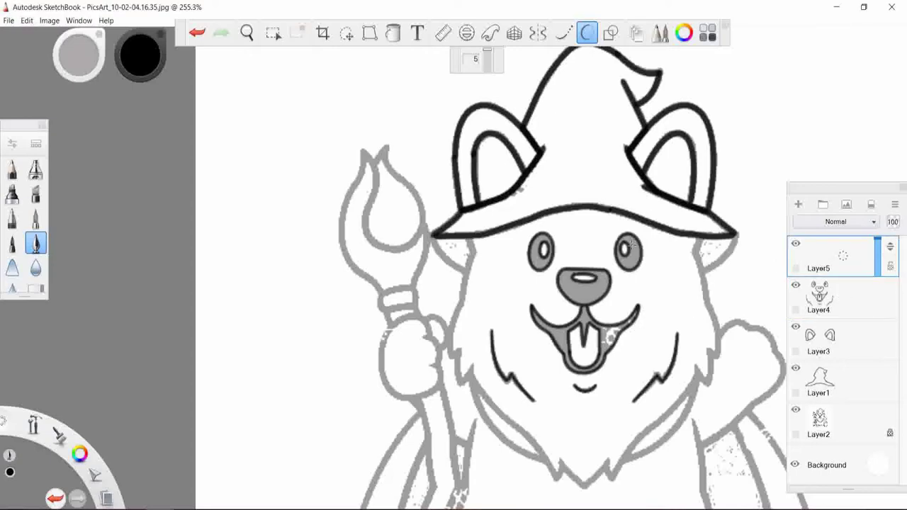
- Undo the stray mark near the right ear
scroll(712, 352, "up", 2)
scroll(712, 352, "up", 1)
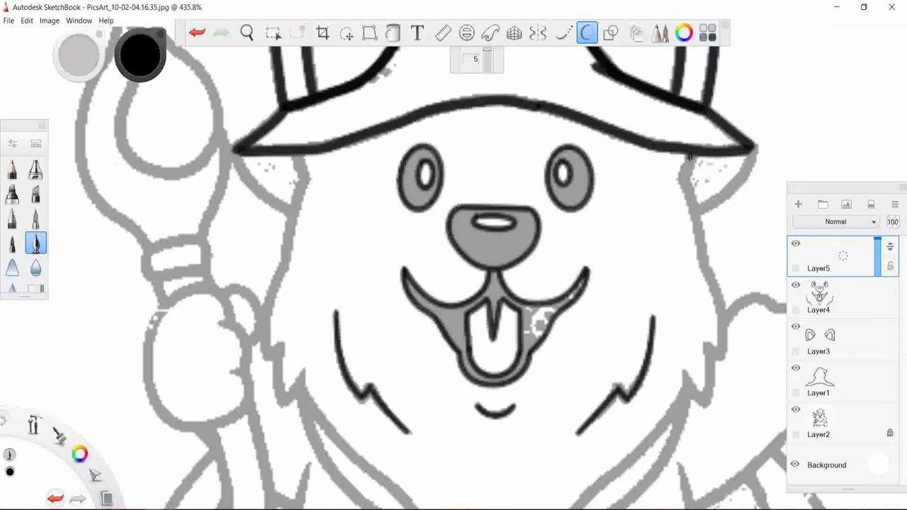
key("ctrl+z")
- Raise the Inking Pen size from 2.0 to 3 and begin the face outline below the brim
left_click(14, 144)
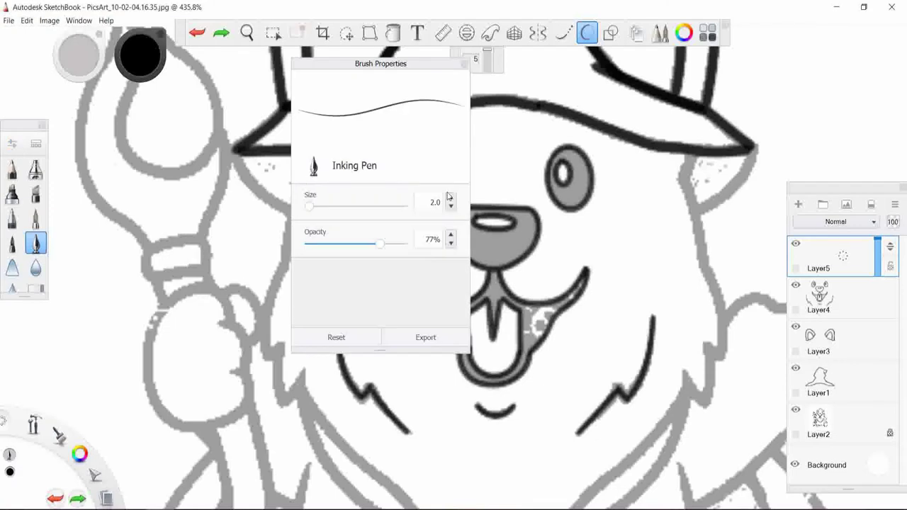
left_click_drag(438, 201, 418, 200)
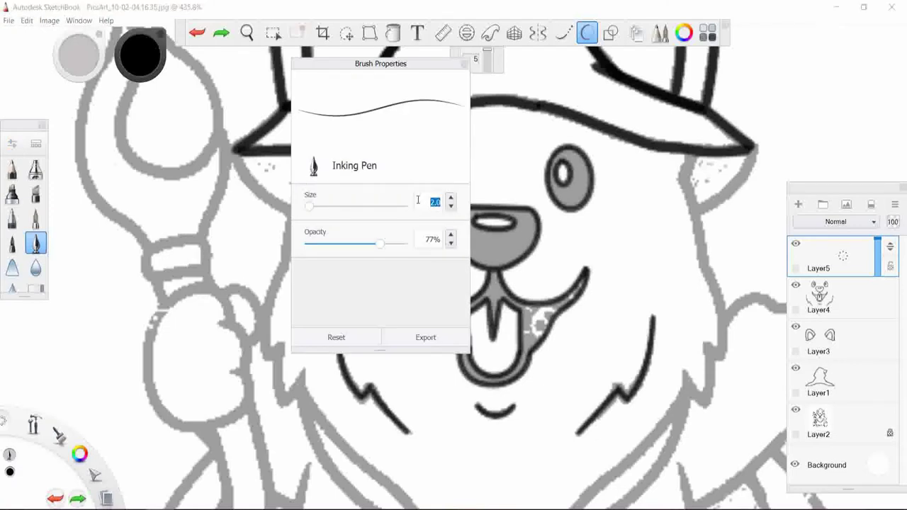
type("3.1")
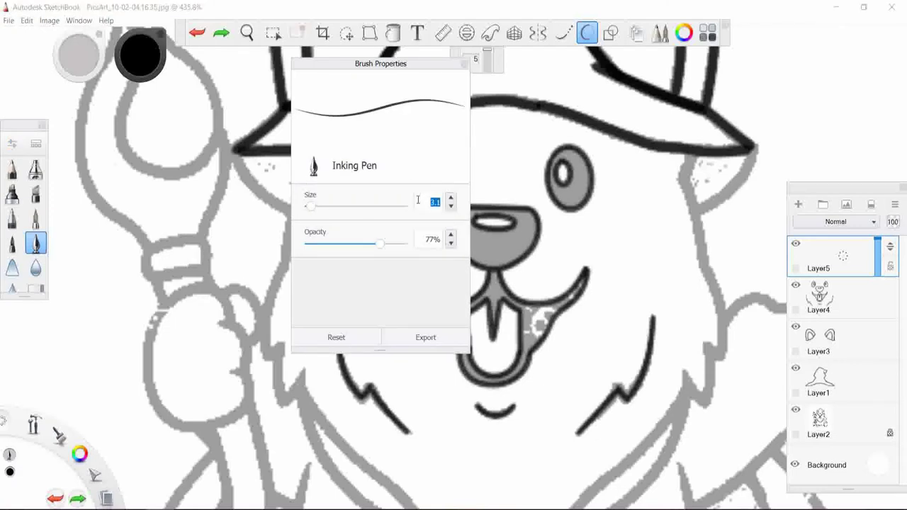
left_click(464, 63)
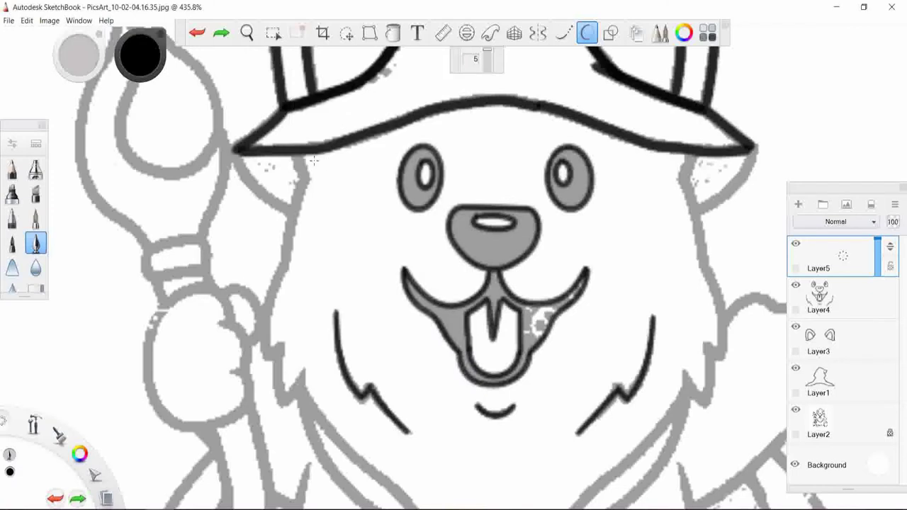
mouse_move(299, 159)
left_mouse_down()
mouse_move(302, 190)
mouse_move(283, 266)
left_mouse_up()
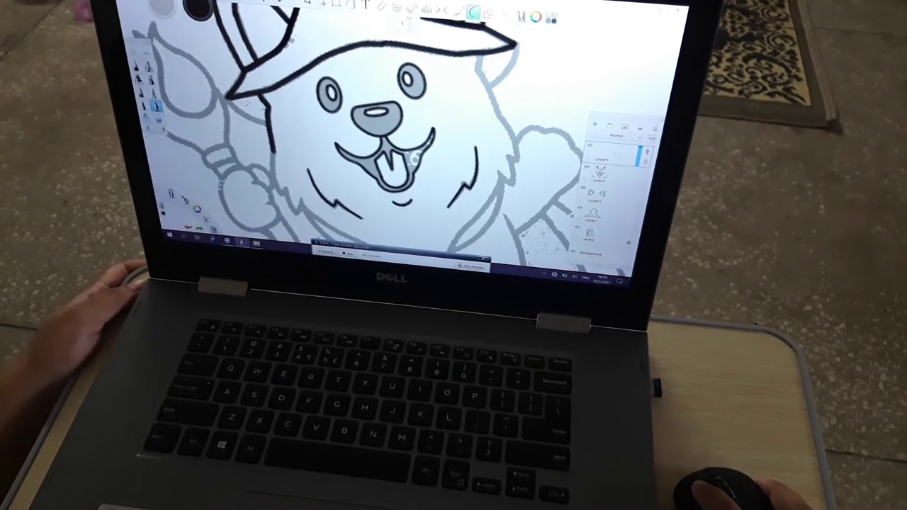
- Extend the left face fur outline along and under the jaw on Layer5
scroll(376, 120, "up", 5)
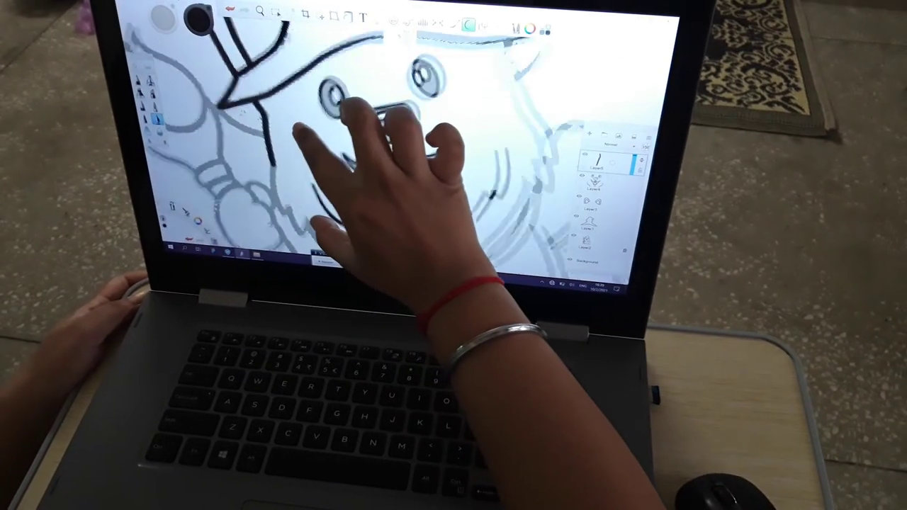
scroll(397, 120, "up", 3)
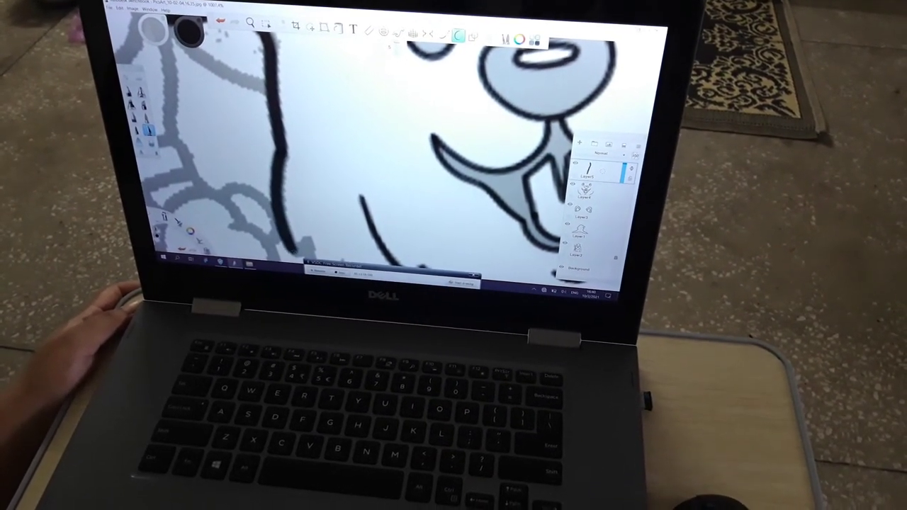
scroll(425, 114, "down", 3)
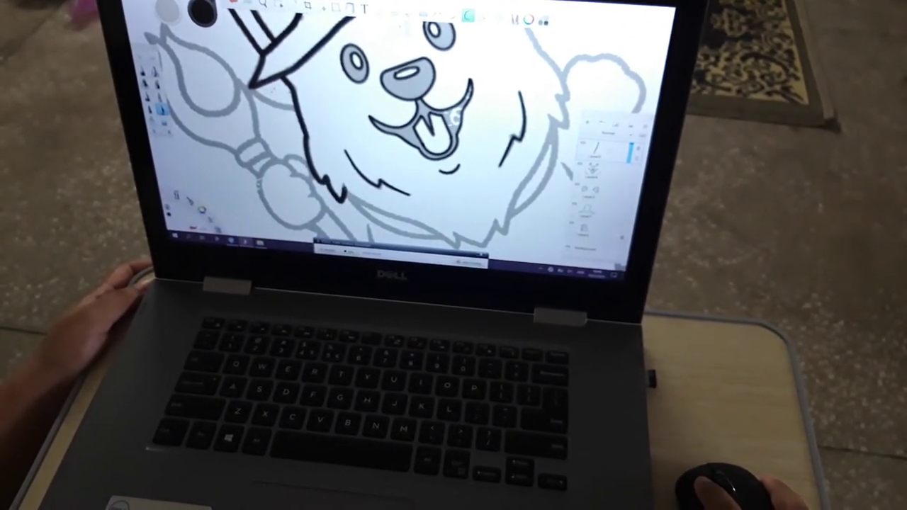
left_click_drag(360, 205, 409, 216)
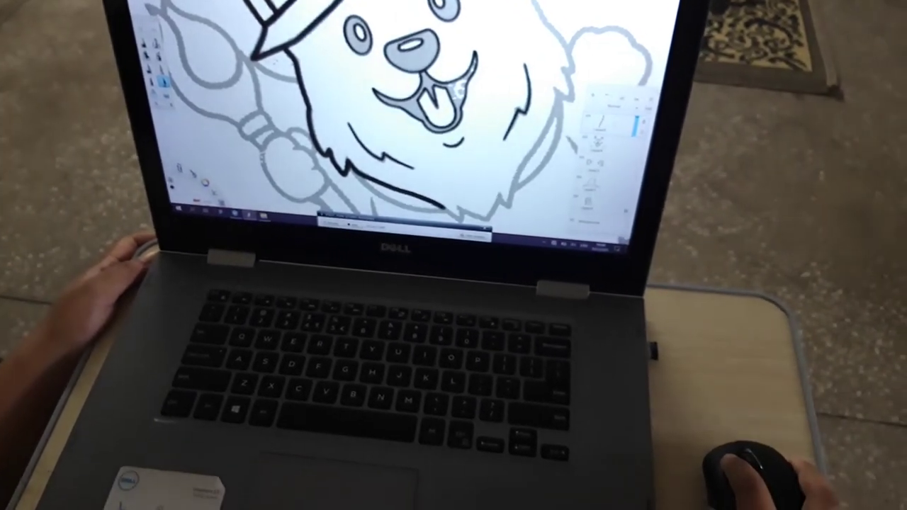
left_click_drag(409, 216, 449, 235)
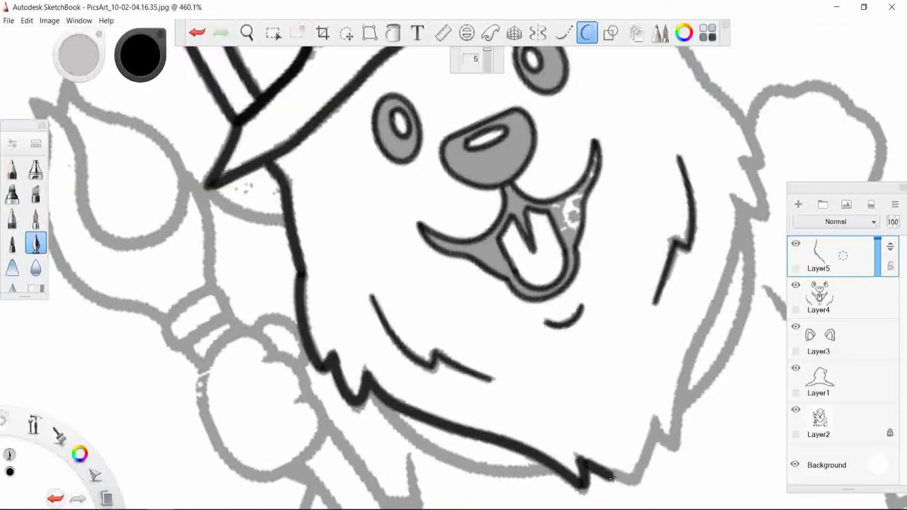
- Ink the right fur edge up from the jaw with a small tuft, redoing uneven strokes
left_click_drag(582, 482, 679, 425)
scroll(701, 411, "up", 1)
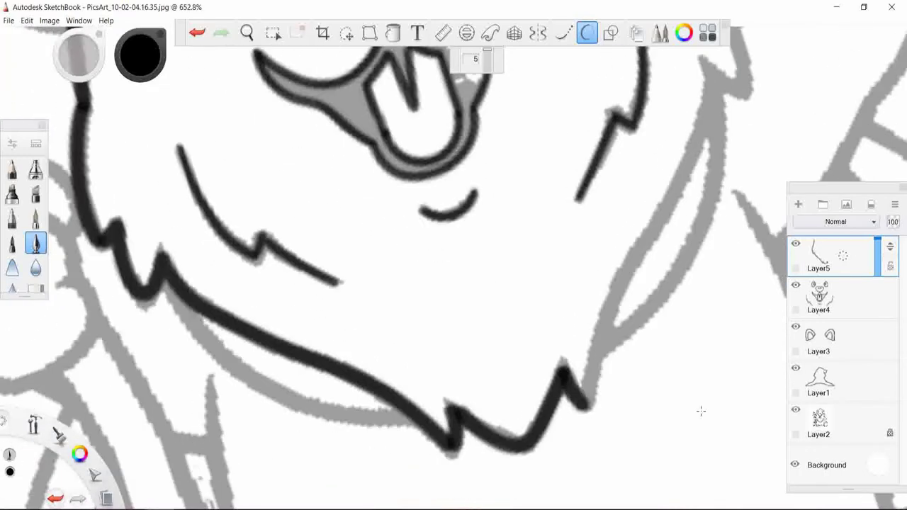
key("ctrl+z")
mouse_move(448, 451)
left_mouse_down()
mouse_move(470, 421)
mouse_move(528, 443)
mouse_move(563, 369)
mouse_move(586, 405)
mouse_move(582, 380)
mouse_move(630, 259)
left_mouse_up()
key("ctrl+z")
key("ctrl+z")
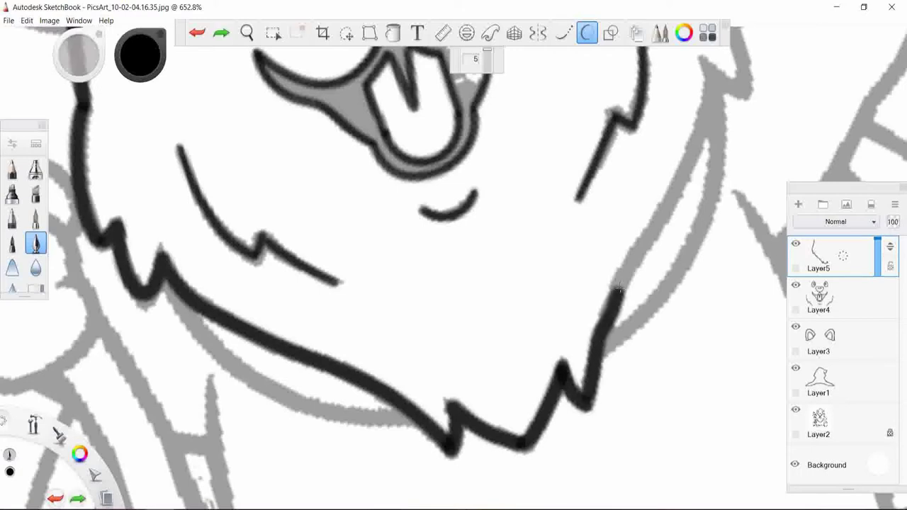
key("ctrl+z")
left_click_drag(585, 401, 659, 228)
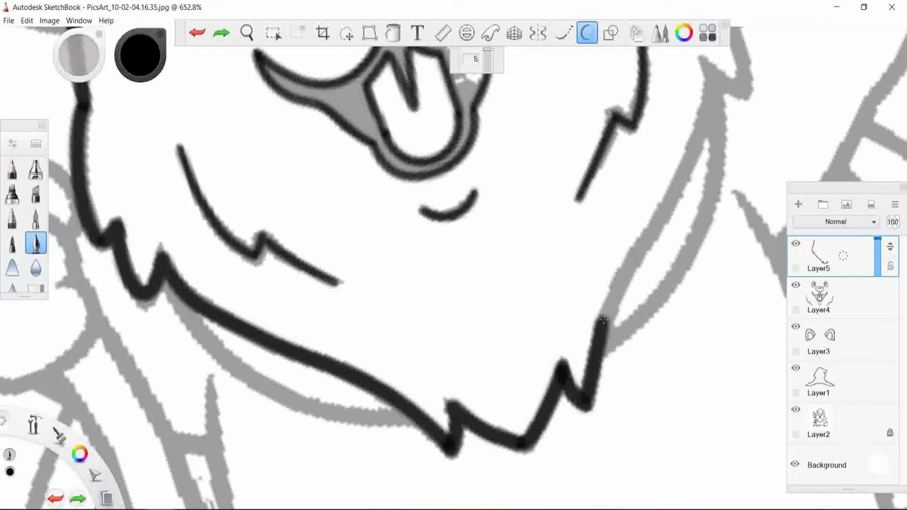
key("ctrl+z")
mouse_move(586, 401)
left_mouse_down()
mouse_move(624, 283)
mouse_move(667, 204)
left_mouse_up()
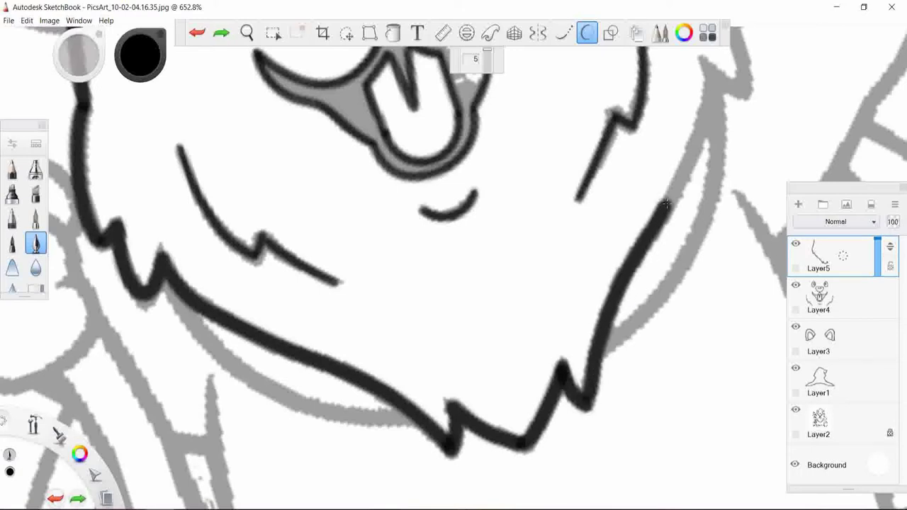
scroll(418, 303, "down", 5)
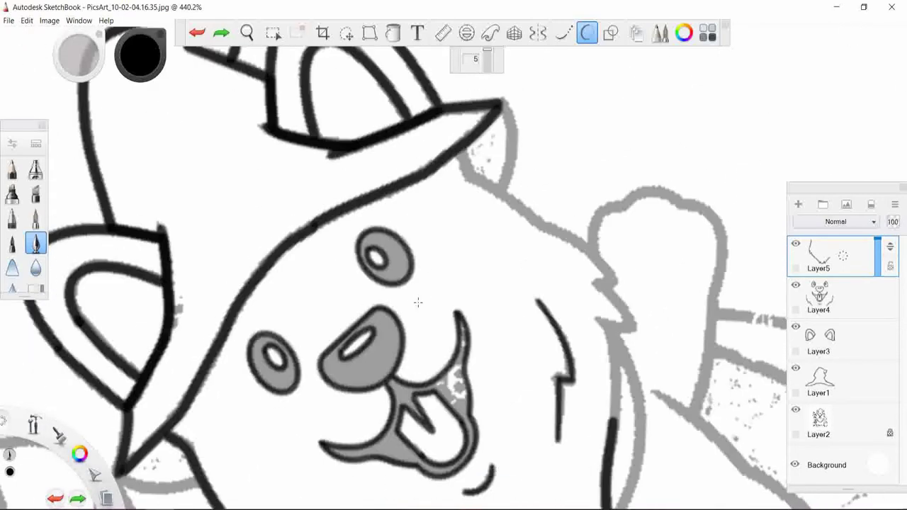
left_click_drag(596, 317, 613, 425)
key("ctrl+z")
left_click_drag(596, 317, 613, 424)
left_click_drag(600, 320, 626, 328)
left_click_drag(597, 283, 624, 300)
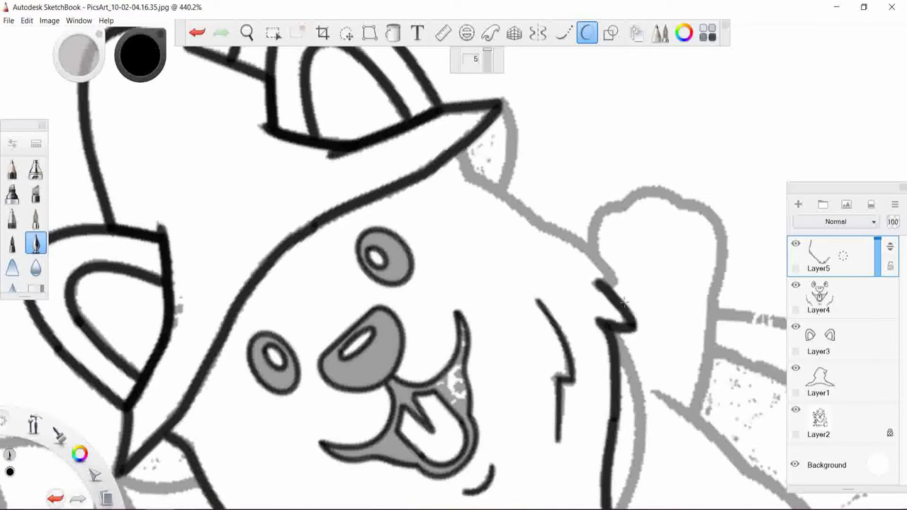
- Trace the cheek fur outline up to the hat brim to close the head outline
left_click_drag(547, 223, 615, 280)
left_click_drag(466, 176, 561, 235)
mouse_move(460, 150)
left_mouse_down()
mouse_move(467, 178)
mouse_move(466, 170)
left_mouse_up()
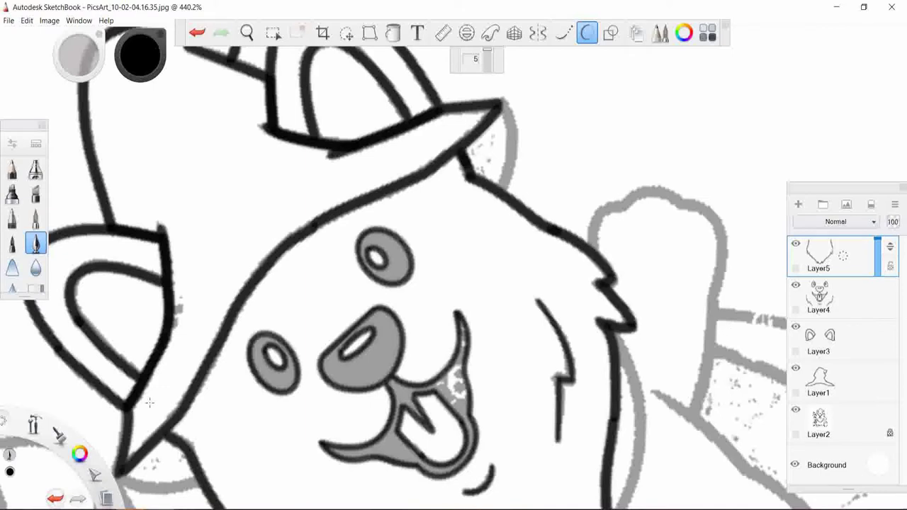
key("ctrl+z")
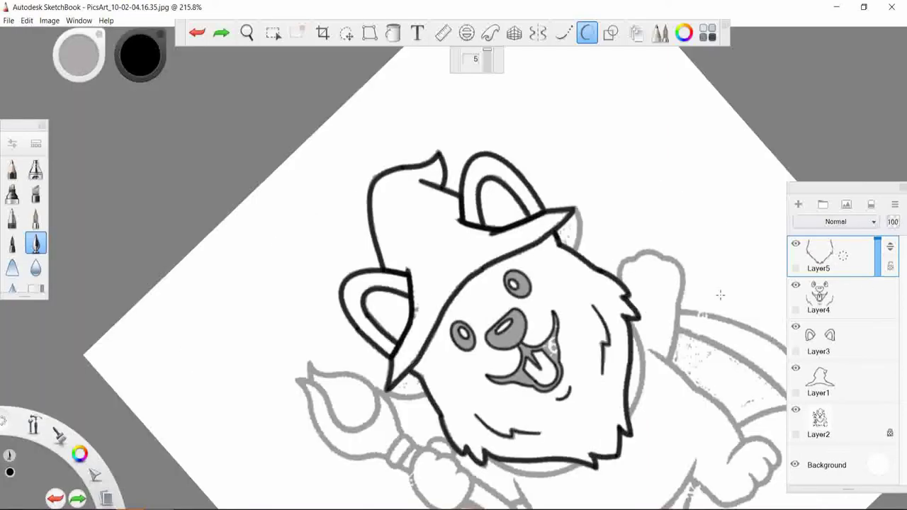
scroll(720, 295, "up", 3)
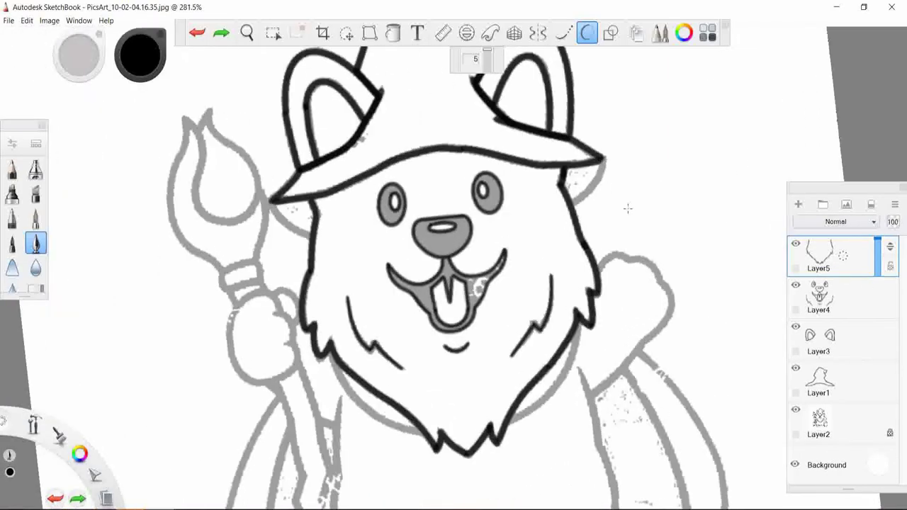
scroll(627, 208, "up", 4)
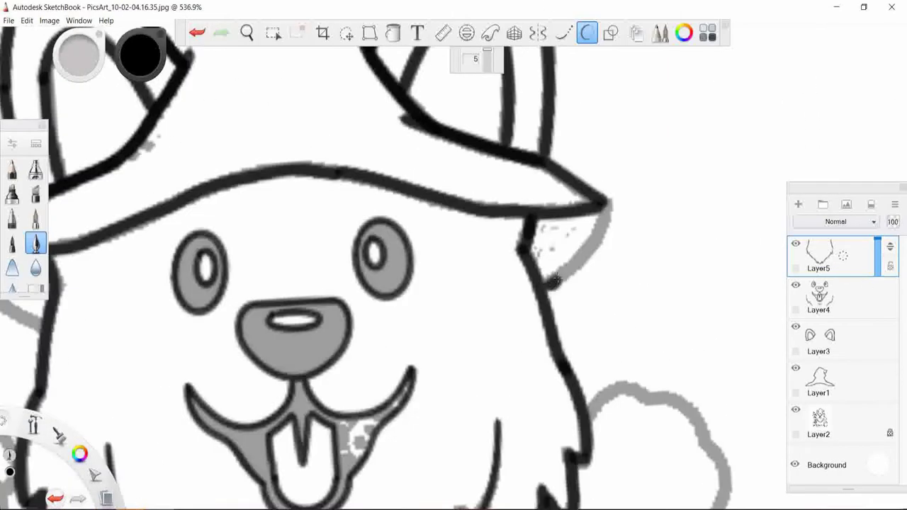
left_click_drag(606, 205, 550, 286)
scroll(657, 234, "up", 2)
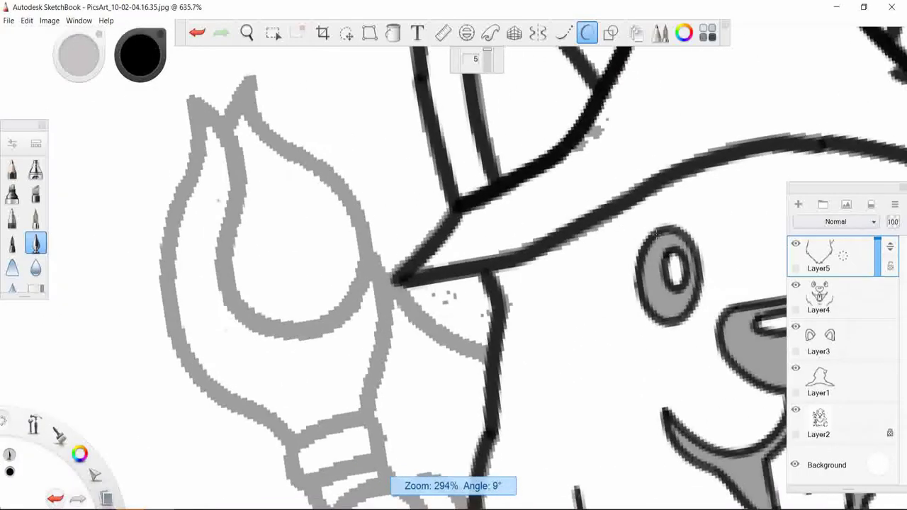
scroll(658, 234, "down", 3)
- Add a stroke at the brim's left tip and ink both sides of the chest fur
left_click_drag(382, 285, 473, 370)
scroll(488, 358, "down", 3)
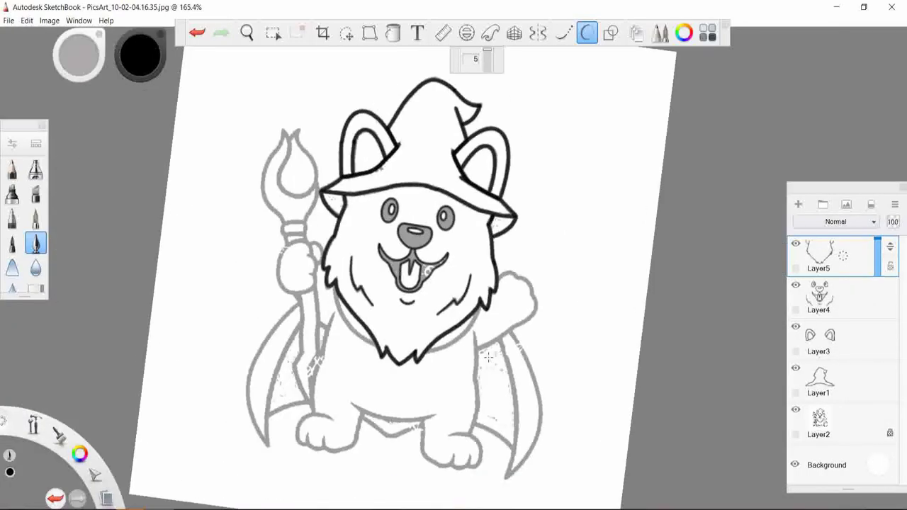
scroll(488, 358, "up", 3)
scroll(488, 357, "up", 2)
left_click_drag(412, 404, 557, 264)
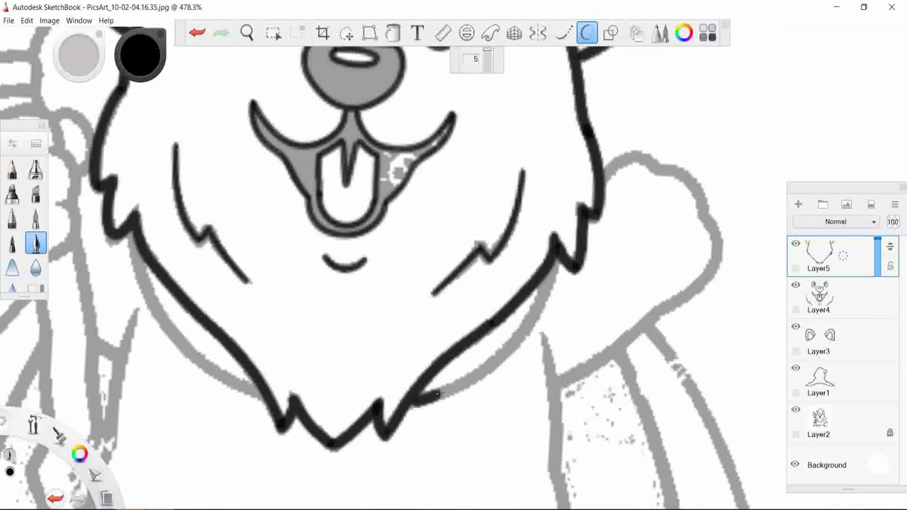
mouse_move(132, 242)
left_mouse_down()
mouse_move(169, 325)
mouse_move(267, 393)
left_mouse_up()
scroll(156, 412, "down", 1)
scroll(155, 412, "down", 3)
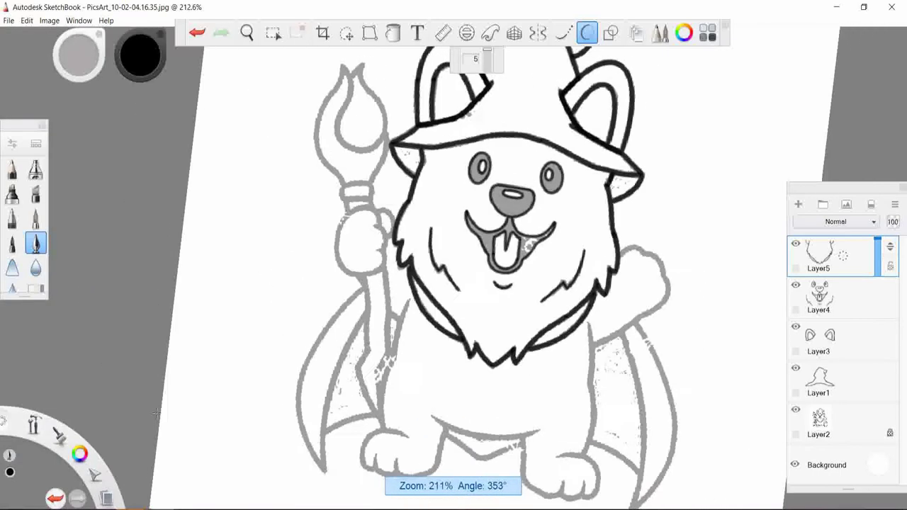
- Add a new Layer6 and begin inking the raised paw outline
key("ctrl+shift+n")
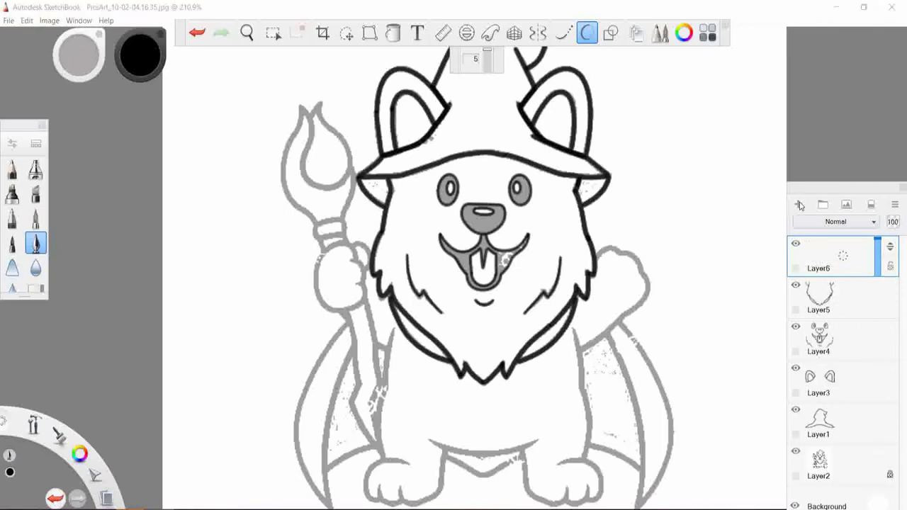
scroll(627, 322, "up", 4)
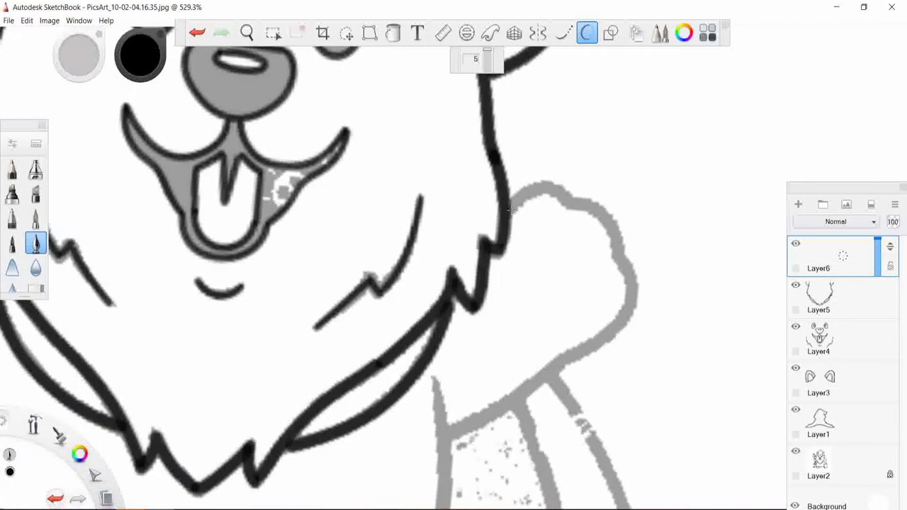
mouse_move(508, 207)
left_mouse_down()
mouse_move(574, 202)
mouse_move(624, 259)
left_mouse_up()
key("ctrl+z")
mouse_move(507, 213)
left_mouse_down()
mouse_move(555, 187)
mouse_move(616, 249)
mouse_move(627, 271)
mouse_move(610, 341)
mouse_move(631, 285)
mouse_move(618, 254)
mouse_move(624, 321)
left_mouse_up()
key("ctrl+z")
key("ctrl+z")
key("ctrl+z")
- Ink the raised arm's outline down to its underside, redoing uneven strokes
left_click_drag(572, 357, 560, 363)
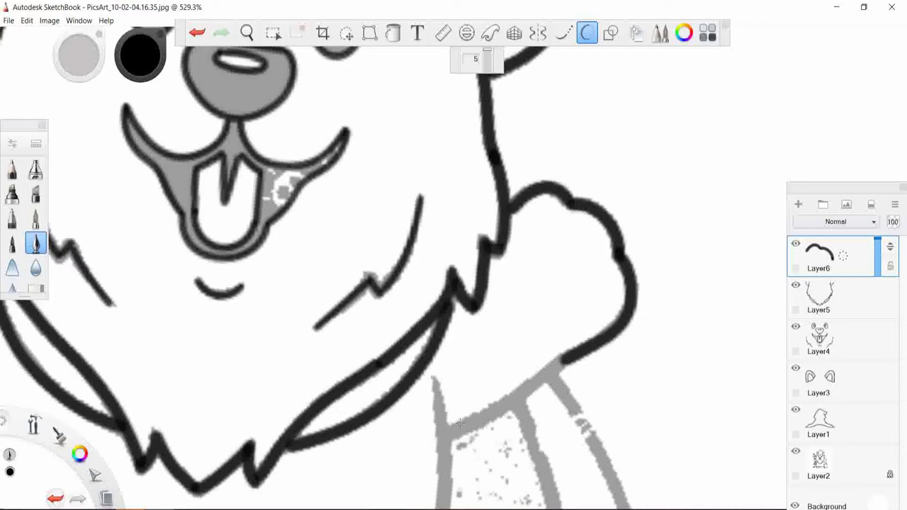
left_click_drag(489, 410, 566, 358)
scroll(566, 357, "down", 3)
key("ctrl+z")
scroll(657, 350, "up", 4)
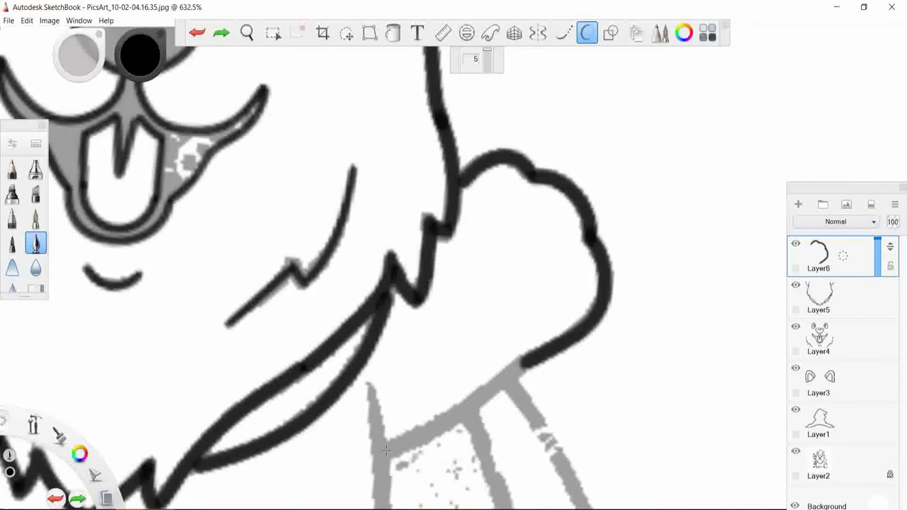
mouse_move(382, 453)
left_mouse_down()
mouse_move(461, 412)
mouse_move(524, 361)
left_mouse_up()
key("ctrl+z")
left_click_drag(389, 454, 528, 359)
scroll(541, 424, "down", 2)
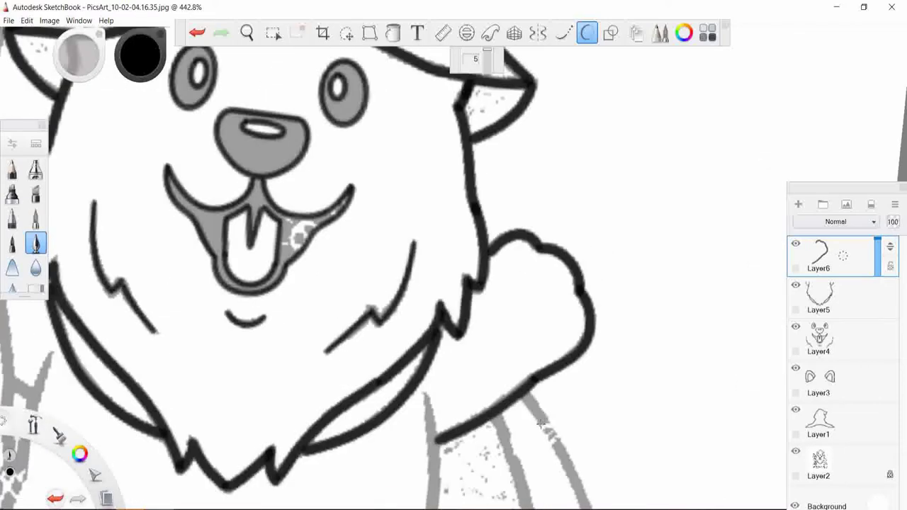
scroll(541, 424, "down", 2)
scroll(540, 424, "up", 2)
scroll(536, 421, "down", 1)
scroll(467, 170, "up", 3)
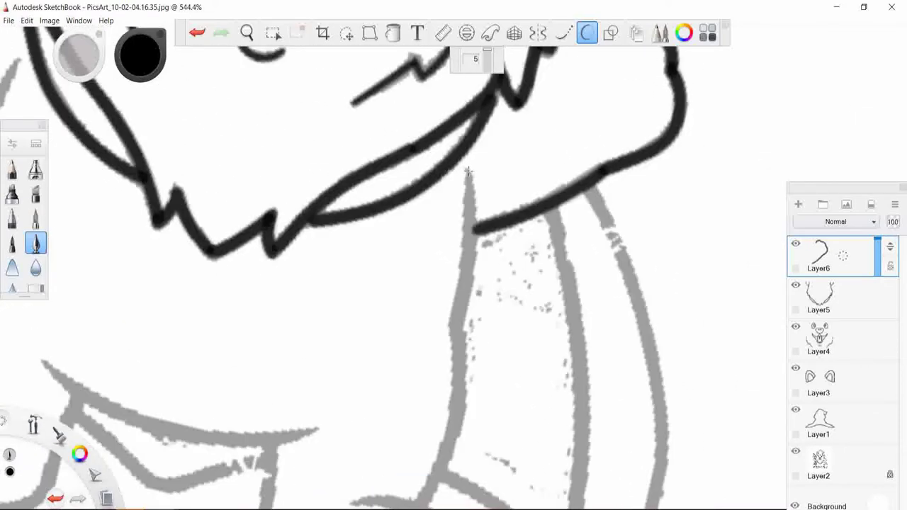
- Ink the body line running down beside the cape, redoing strokes until clean
left_click_drag(467, 170, 459, 299)
key("ctrl+z")
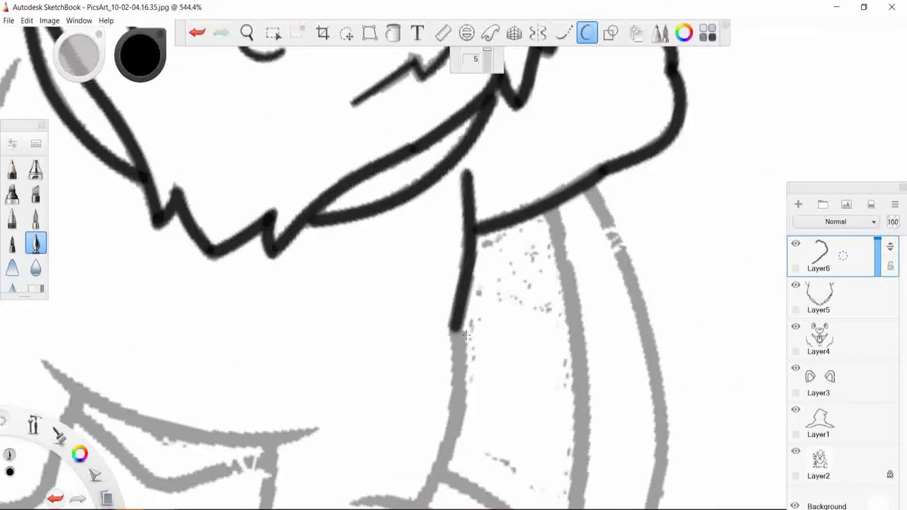
mouse_move(457, 345)
left_mouse_down()
mouse_move(462, 425)
mouse_move(453, 418)
left_mouse_up()
key("ctrl+z")
key("ctrl+z")
mouse_move(420, 504)
left_mouse_down()
mouse_move(460, 386)
mouse_move(432, 250)
left_mouse_up()
scroll(515, 359, "down", 5)
scroll(515, 360, "up", 2)
scroll(496, 340, "down", 4)
scroll(453, 297, "up", 8)
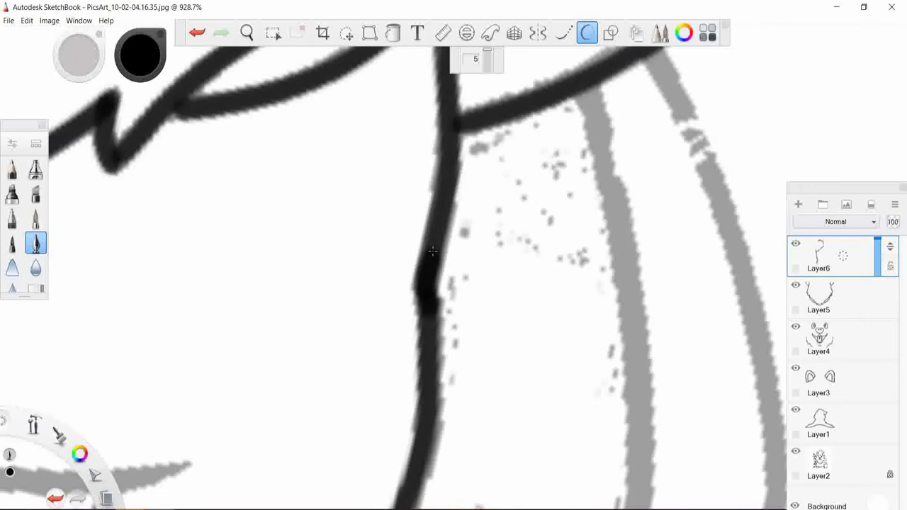
scroll(432, 250, "down", 6)
key("ctrl+z")
scroll(473, 417, "up", 3)
scroll(473, 417, "up", 1)
mouse_move(440, 485)
left_mouse_down()
mouse_move(472, 417)
mouse_move(481, 372)
mouse_move(479, 391)
left_mouse_up()
key("ctrl+z")
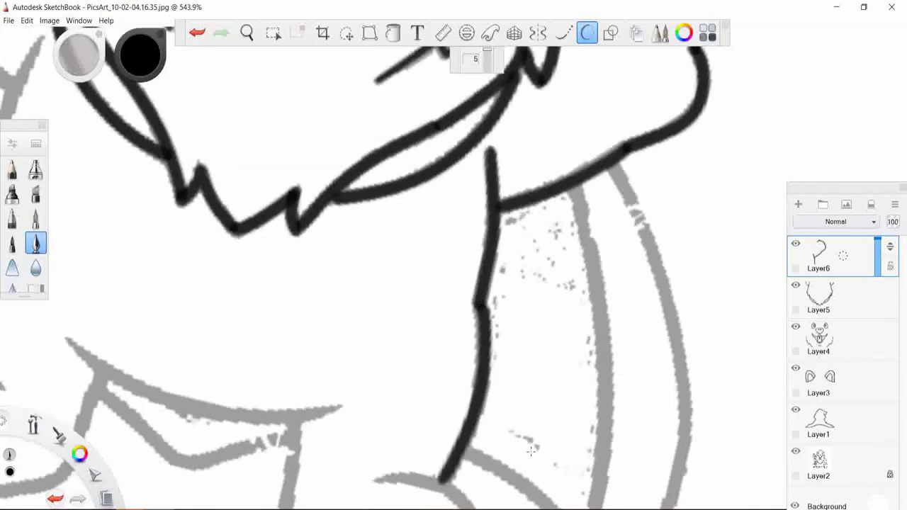
- Ink the right front paw's top, side, outer edge and toes on Layer6
scroll(530, 451, "down", 3)
scroll(355, 354, "up", 1)
scroll(244, 295, "up", 2)
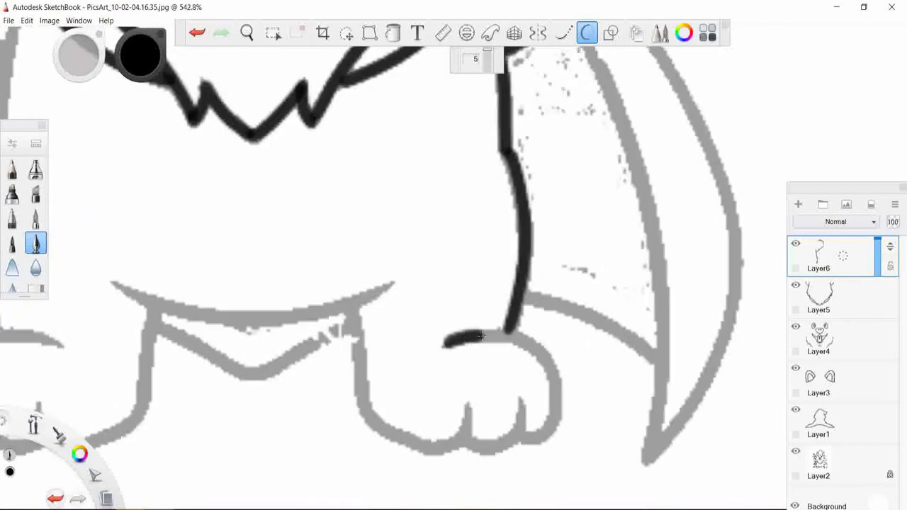
key("ctrl+z")
left_click_drag(448, 346, 552, 370)
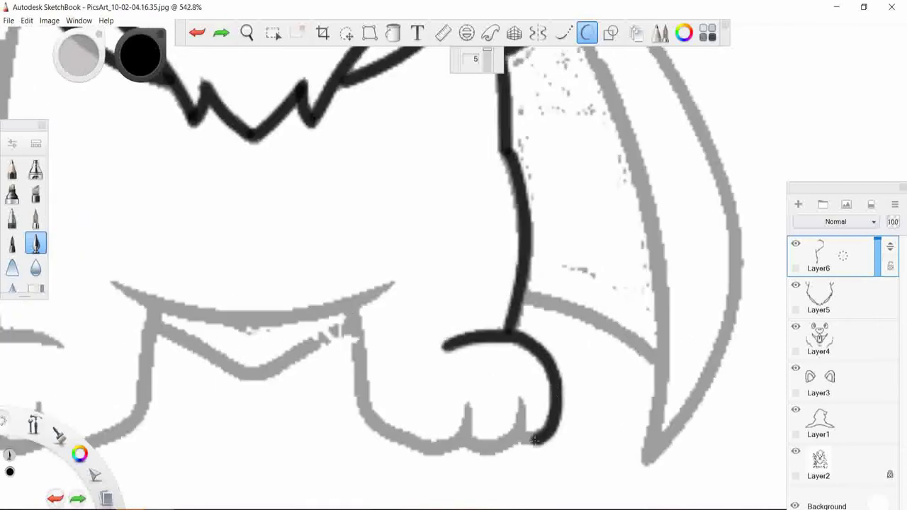
left_click_drag(535, 440, 522, 444)
key("ctrl+z")
left_click_drag(467, 446, 523, 407)
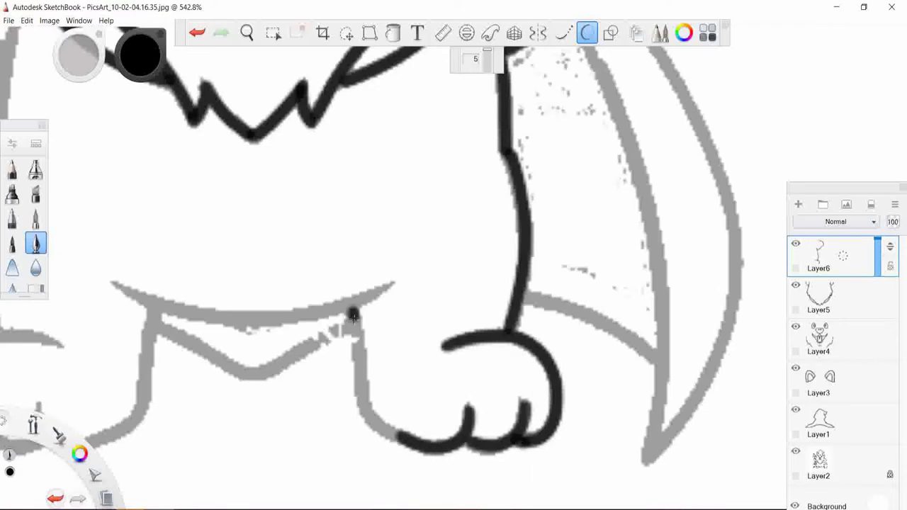
left_click_drag(354, 311, 411, 445)
- Attempt the curved line above the front paws and the left leg, undoing misplaced strokes
left_click_drag(119, 287, 324, 314)
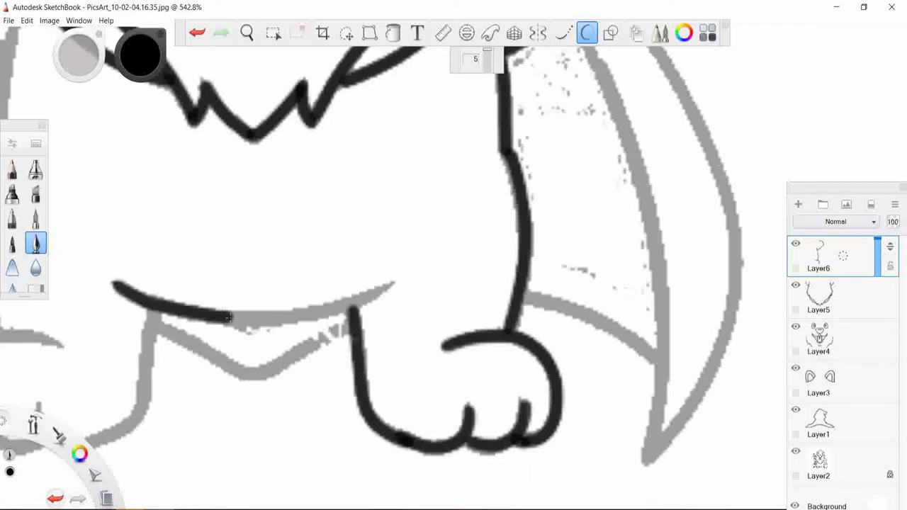
key("ctrl+z")
mouse_move(112, 280)
left_mouse_down()
mouse_move(166, 311)
mouse_move(160, 303)
mouse_move(212, 318)
mouse_move(394, 283)
left_mouse_up()
key("ctrl+z")
key("ctrl+z")
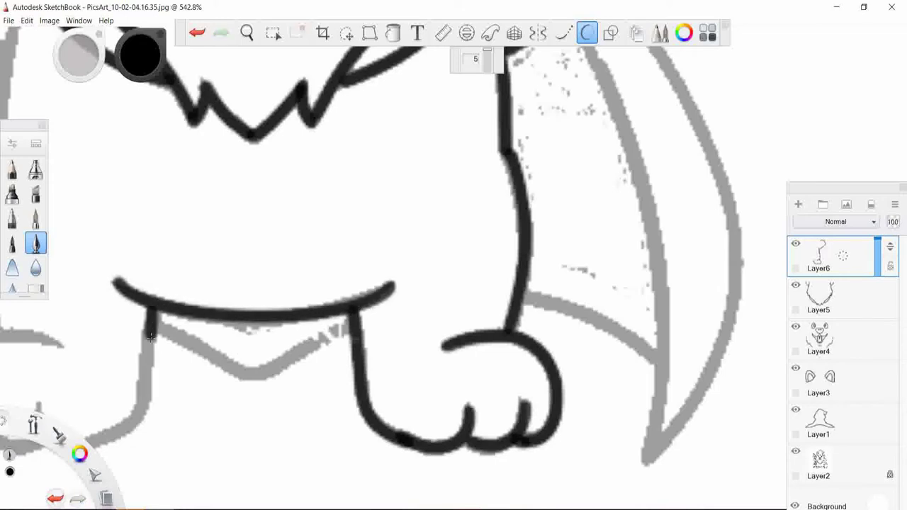
left_click_drag(150, 337, 127, 429)
key("ctrl+z")
mouse_move(292, 418)
left_mouse_down()
mouse_move(333, 403)
mouse_move(393, 355)
mouse_move(414, 214)
left_mouse_up()
key("ctrl+z")
- Ink the left paw's curve, toe line and bottom outline
left_click_drag(243, 350, 301, 421)
mouse_move(168, 347)
left_mouse_down()
mouse_move(204, 412)
mouse_move(256, 418)
left_mouse_up()
left_click_drag(127, 287, 176, 410)
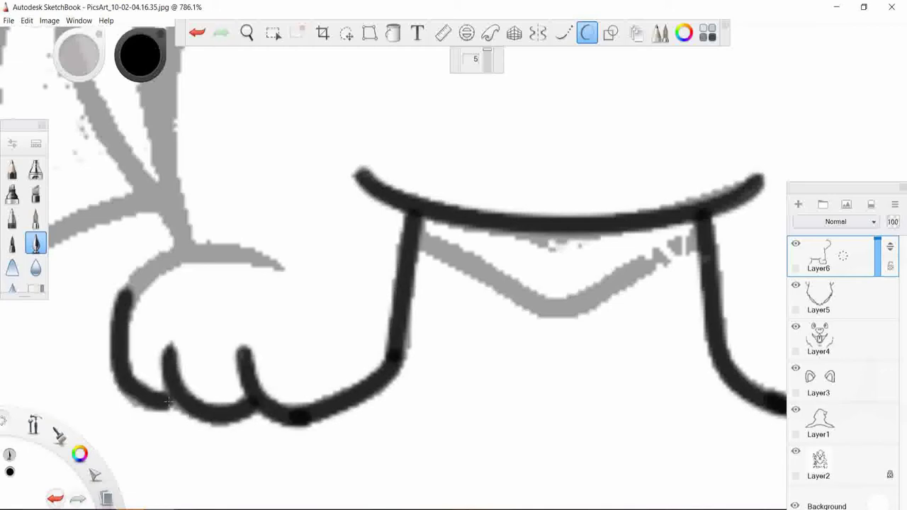
left_click_drag(122, 303, 280, 267)
scroll(392, 272, "down", 5)
scroll(393, 272, "up", 3)
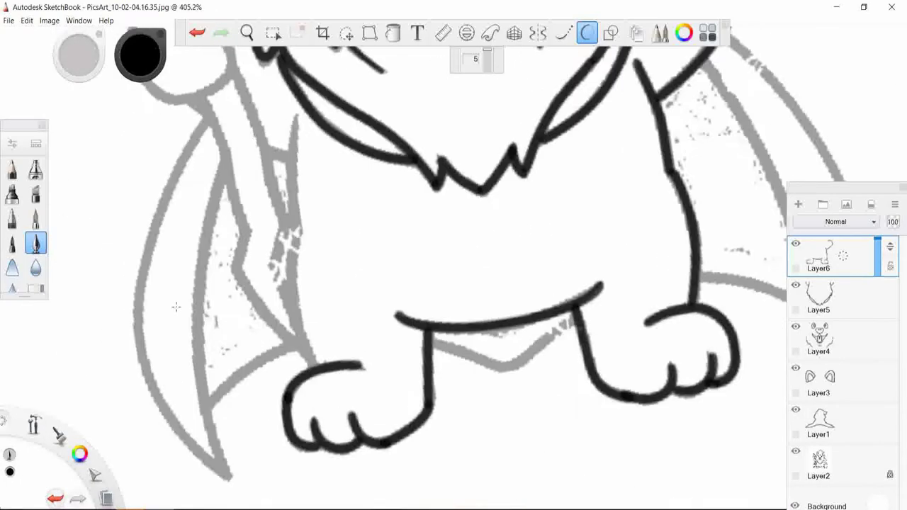
- Ink the arm line running down beside the cape
mouse_move(316, 296)
left_mouse_down()
mouse_move(309, 354)
mouse_move(347, 452)
left_mouse_up()
key("ctrl+z")
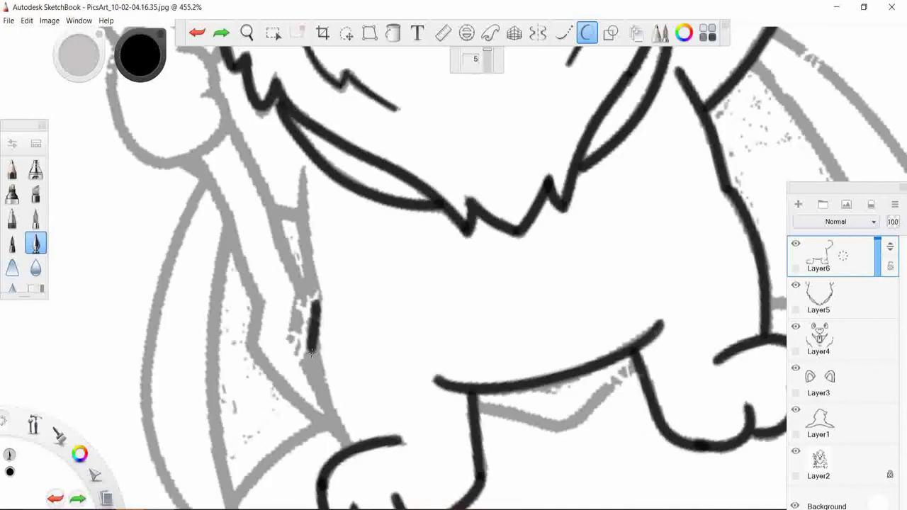
key("ctrl+z")
left_click_drag(300, 168, 306, 269)
key("ctrl+z")
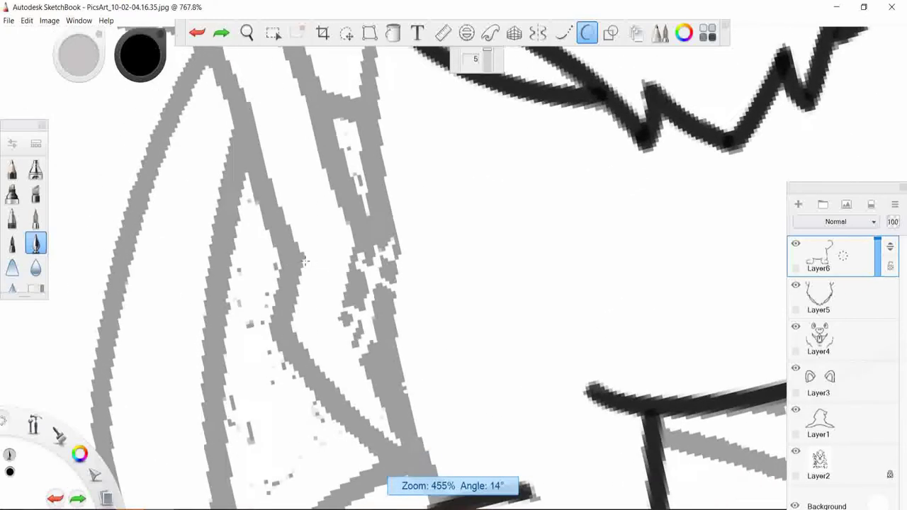
scroll(396, 283, "up", 3)
mouse_move(405, 231)
left_mouse_down()
mouse_move(395, 324)
mouse_move(438, 475)
left_mouse_up()
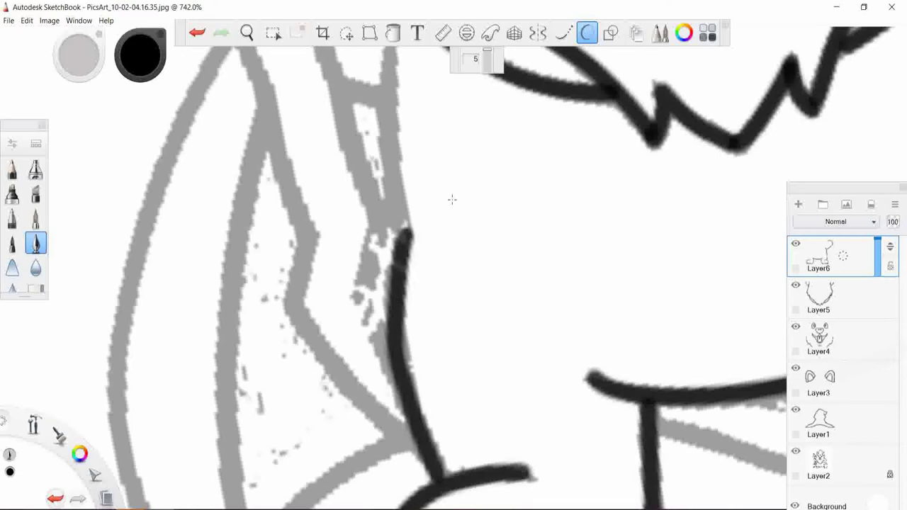
scroll(452, 199, "down", 3)
- Try the body outline beside the staff, undoing the overshooting strokes
mouse_move(354, 117)
left_mouse_down()
mouse_move(418, 388)
mouse_move(457, 352)
left_mouse_up()
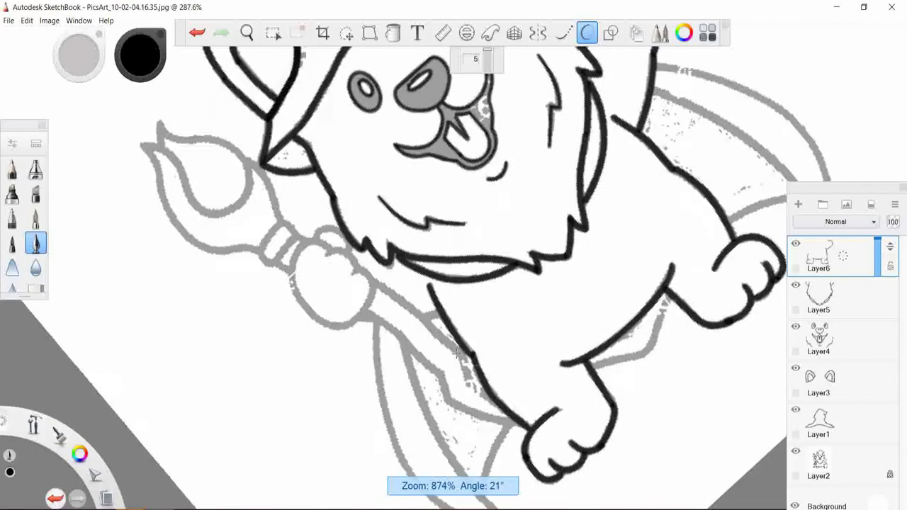
key("ctrl+z")
scroll(439, 318, "up", 3)
left_click_drag(357, 266, 418, 365)
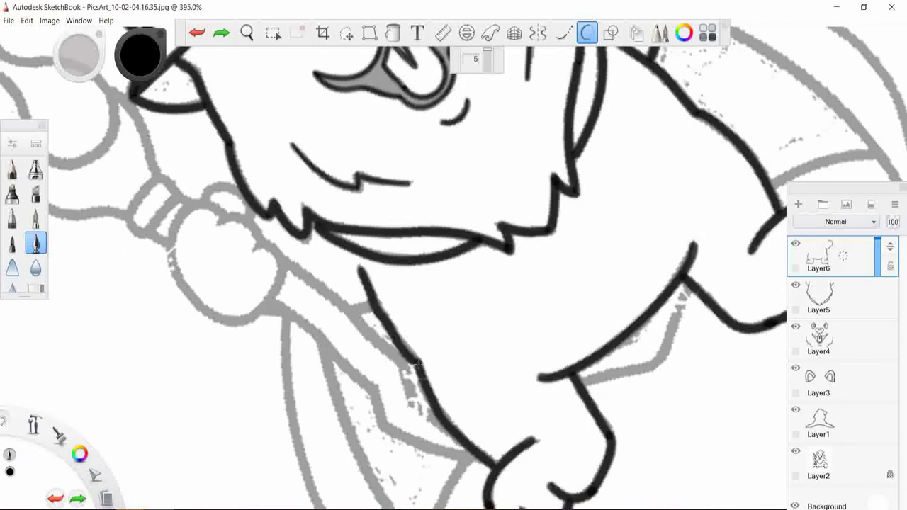
key("ctrl+z")
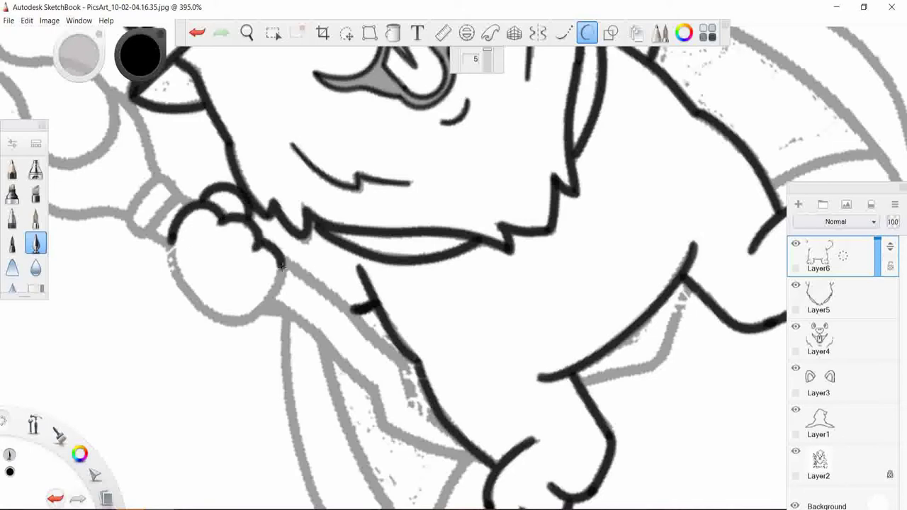
key("ctrl+z")
- Ink the outline of the fist gripping the staff
left_click_drag(241, 323, 261, 310)
left_click_drag(258, 242, 282, 259)
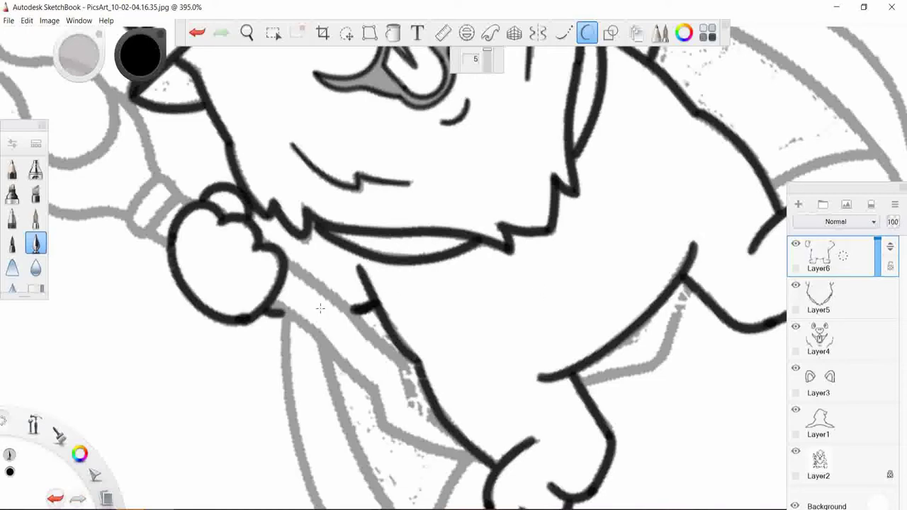
scroll(320, 308, "down", 5)
scroll(481, 242, "up", 2)
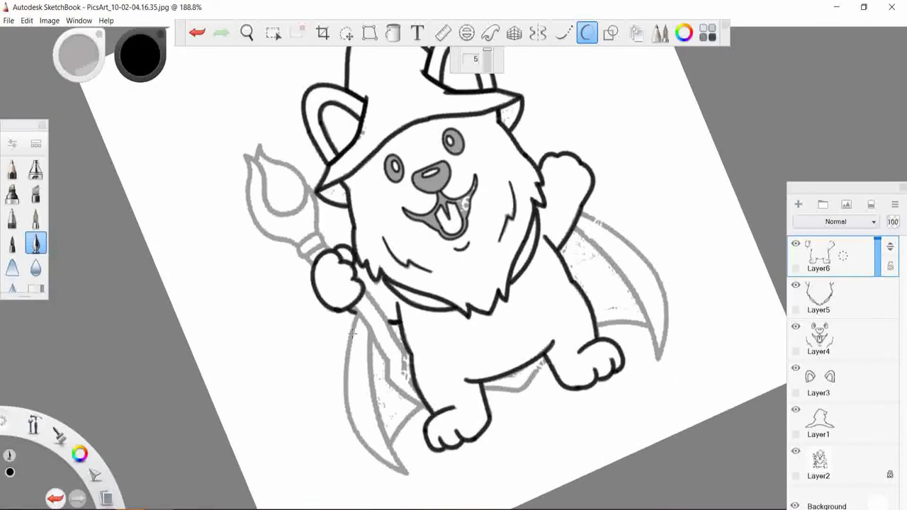
scroll(352, 331, "up", 5)
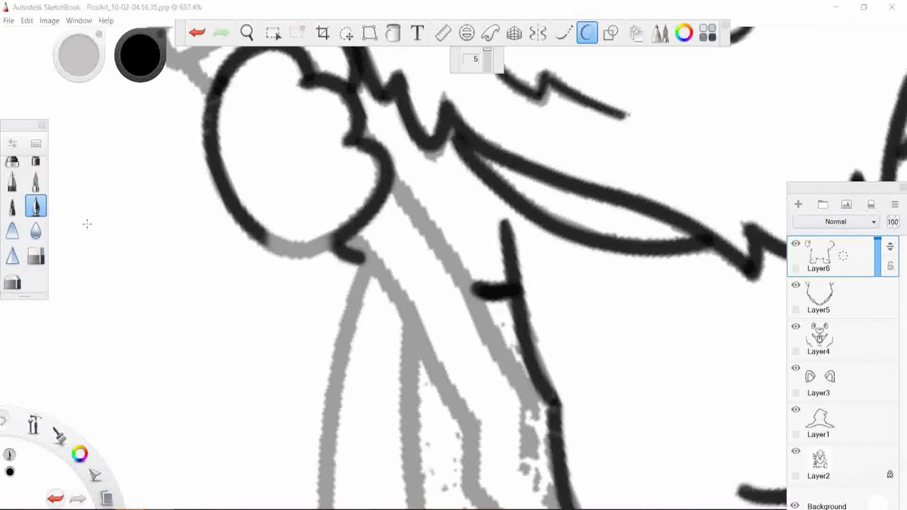
left_click_drag(252, 231, 283, 247)
scroll(429, 274, "down", 5)
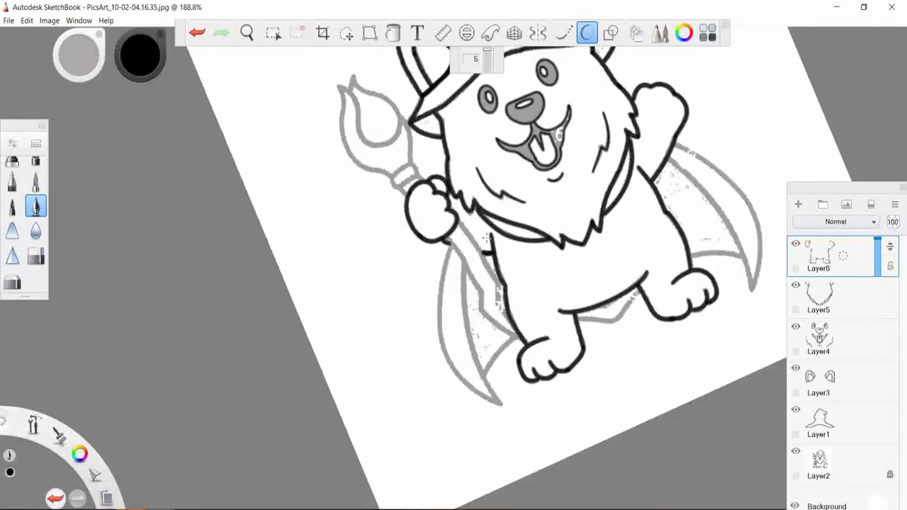
- Add Layer7 and ink the right cape's outer, lower and inner edges
key("ctrl+shift+n")
scroll(643, 378, "up", 2)
scroll(643, 377, "up", 2)
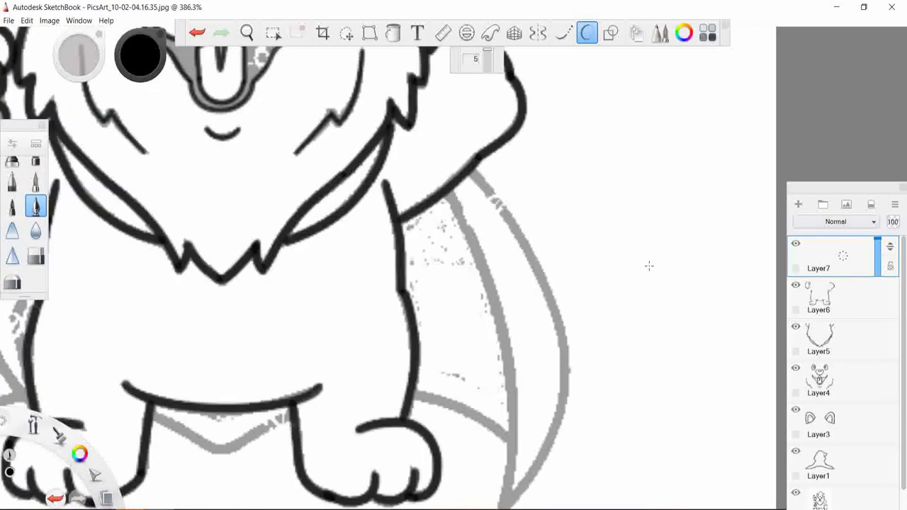
scroll(489, 193, "up", 2)
mouse_move(418, 138)
left_mouse_down()
mouse_move(547, 401)
mouse_move(543, 269)
left_mouse_up()
scroll(543, 223, "down", 1)
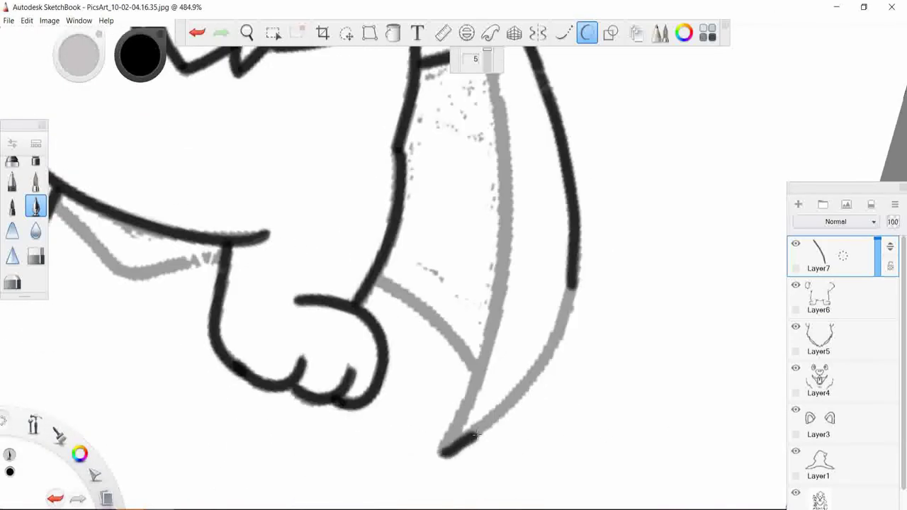
key("ctrl+z")
mouse_move(440, 451)
left_mouse_down()
mouse_move(528, 386)
mouse_move(575, 280)
left_mouse_up()
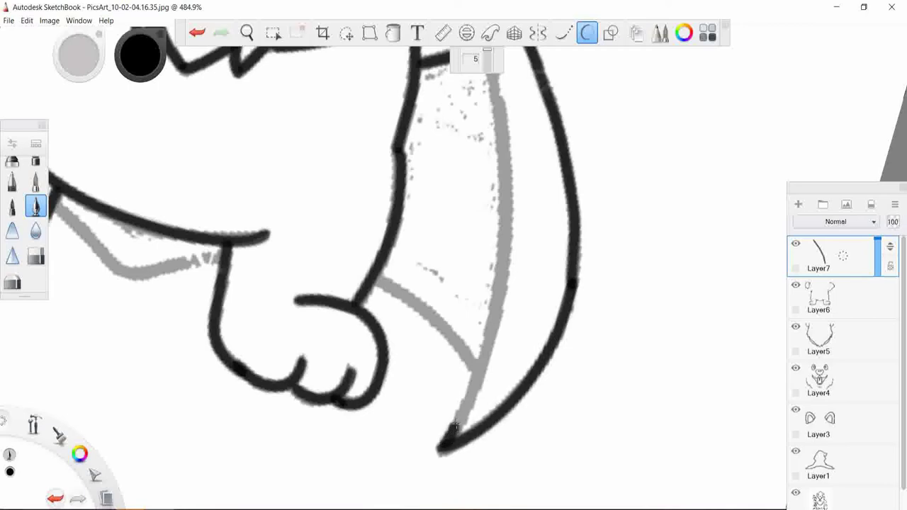
mouse_move(455, 425)
left_mouse_down()
mouse_move(503, 273)
mouse_move(504, 101)
left_mouse_up()
- Clean up the right cape's inner line by erasing part and redrawing it
scroll(551, 251, "down", 1)
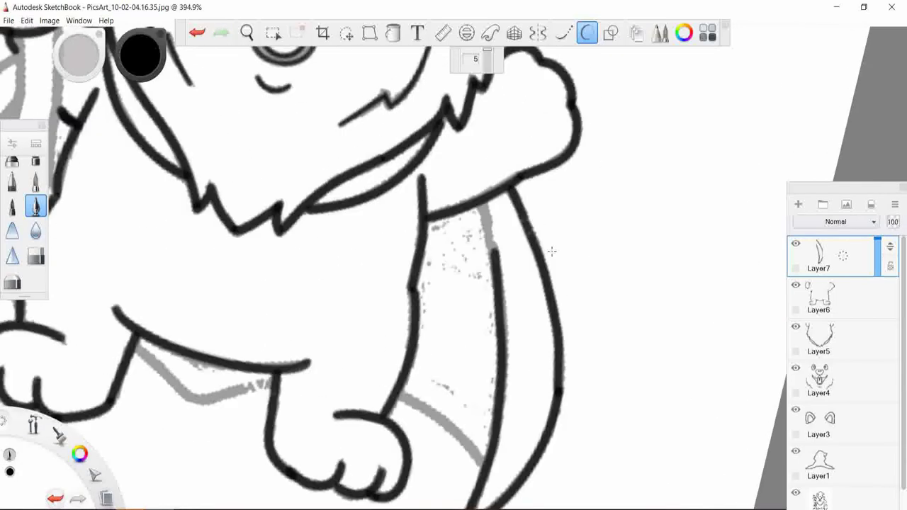
left_click_drag(481, 206, 495, 233)
key("ctrl+z")
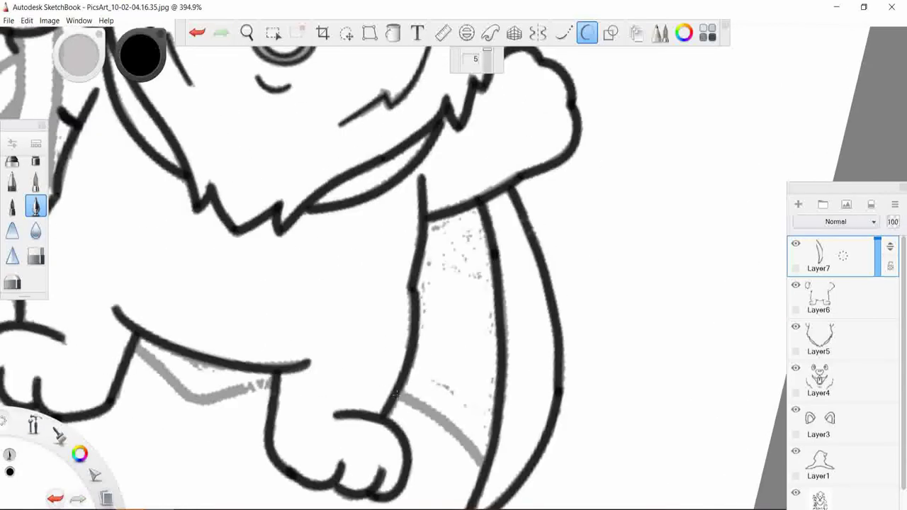
left_click_drag(397, 394, 486, 466)
key("ctrl+z")
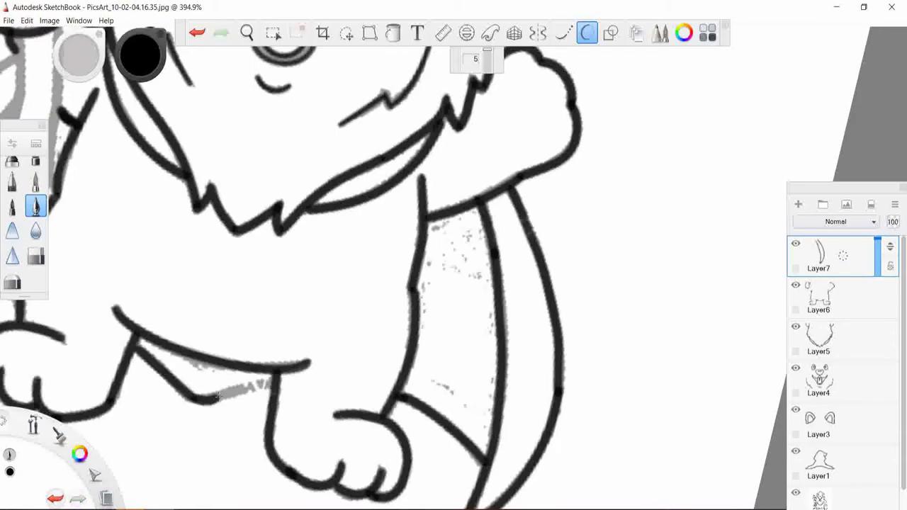
scroll(409, 400, "down", 2)
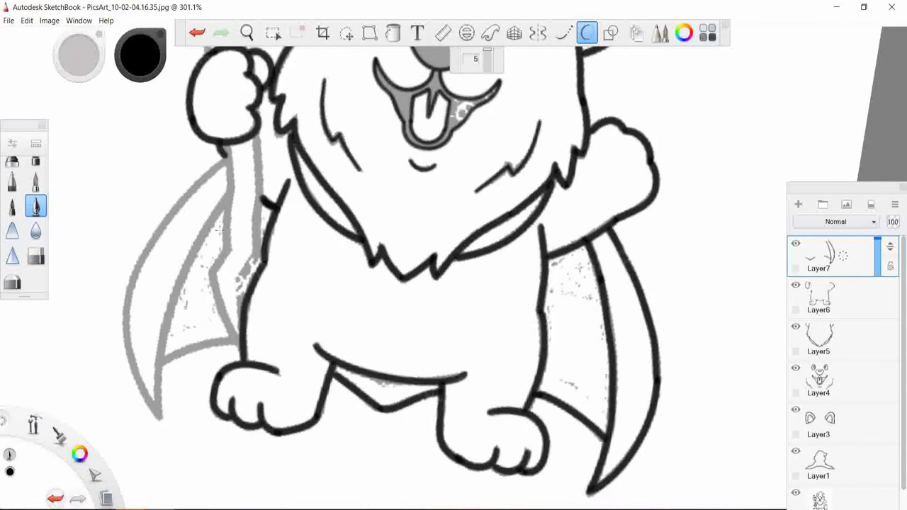
left_click(35, 255)
left_click_drag(599, 280, 607, 377)
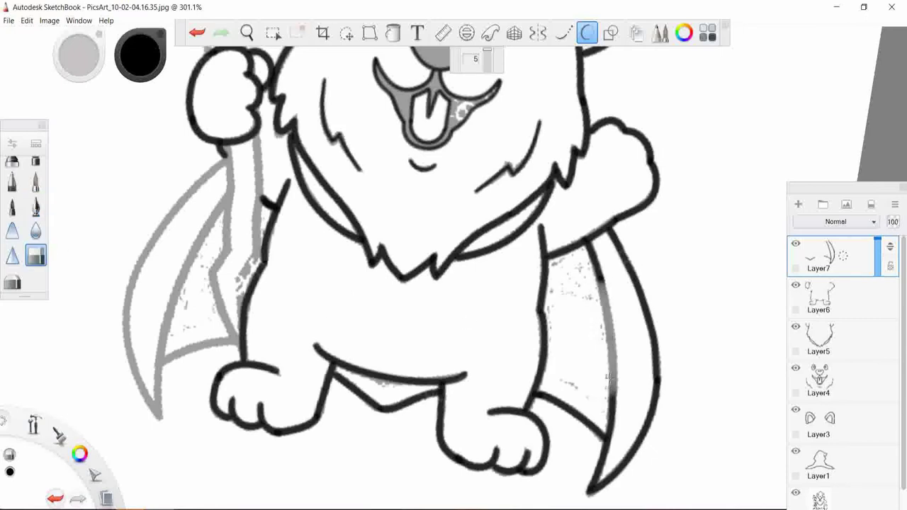
left_click(35, 207)
scroll(263, 263, "up", 3)
left_click_drag(512, 190, 516, 269)
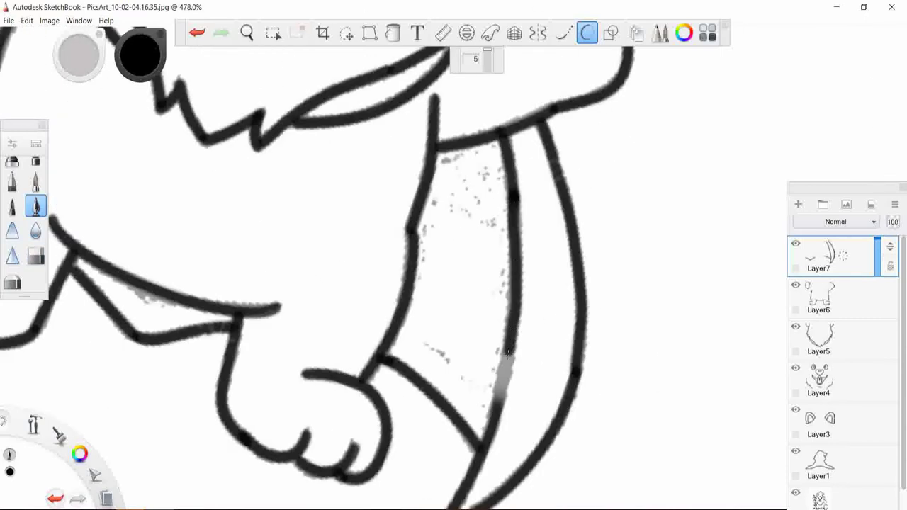
scroll(577, 132, "down", 1)
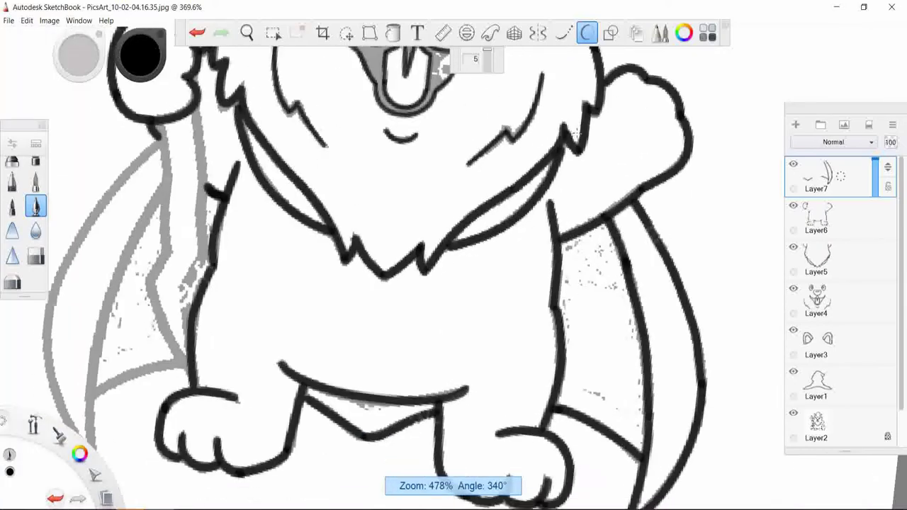
- Ink the left cape's outline and outer edge down to its tip
key("ctrl+z")
left_click_drag(288, 150, 216, 285)
key("ctrl+z")
scroll(160, 231, "down", 3)
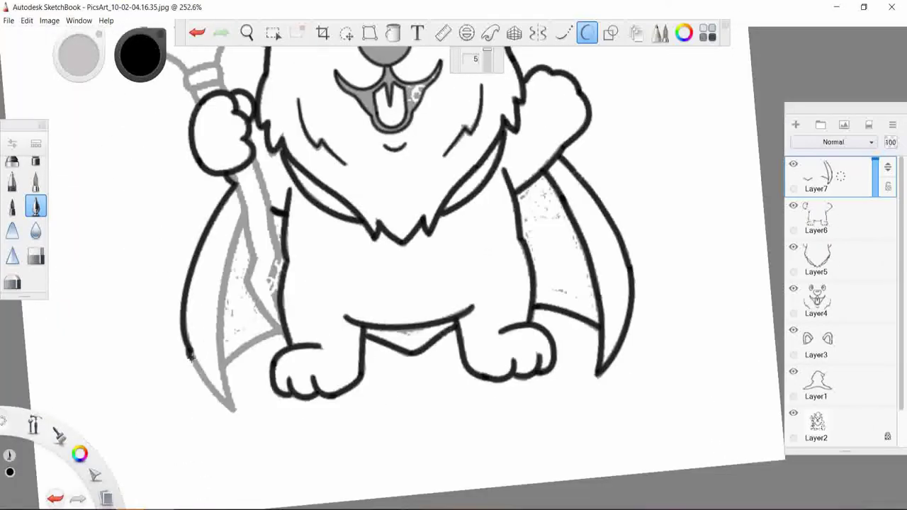
scroll(198, 360, "up", 4)
mouse_move(323, 73)
left_mouse_down()
mouse_move(269, 198)
mouse_move(252, 309)
mouse_move(253, 354)
mouse_move(309, 453)
left_mouse_up()
key("ctrl+z")
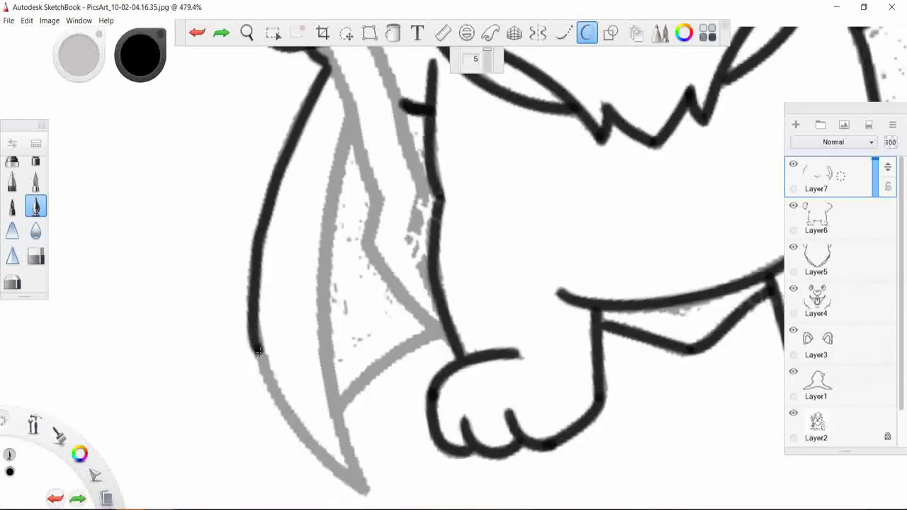
mouse_move(255, 347)
left_mouse_down()
mouse_move(320, 462)
mouse_move(367, 491)
left_mouse_up()
key("ctrl+z")
key("ctrl+z")
- Ink the left cape's inner edge and bottom edge beside the staff
mouse_move(347, 126)
left_mouse_down()
mouse_move(317, 312)
mouse_move(335, 403)
left_mouse_up()
left_click_drag(317, 289, 316, 332)
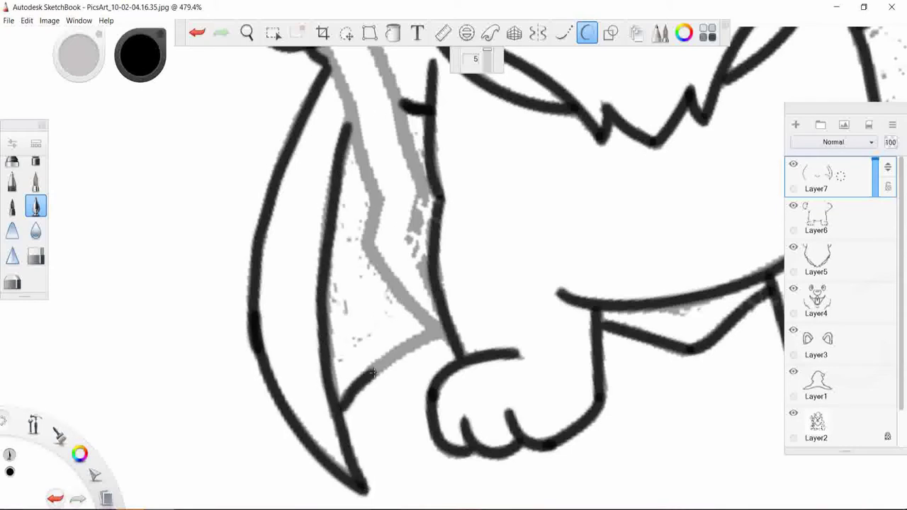
left_click_drag(372, 374, 441, 330)
scroll(755, 157, "down", 3)
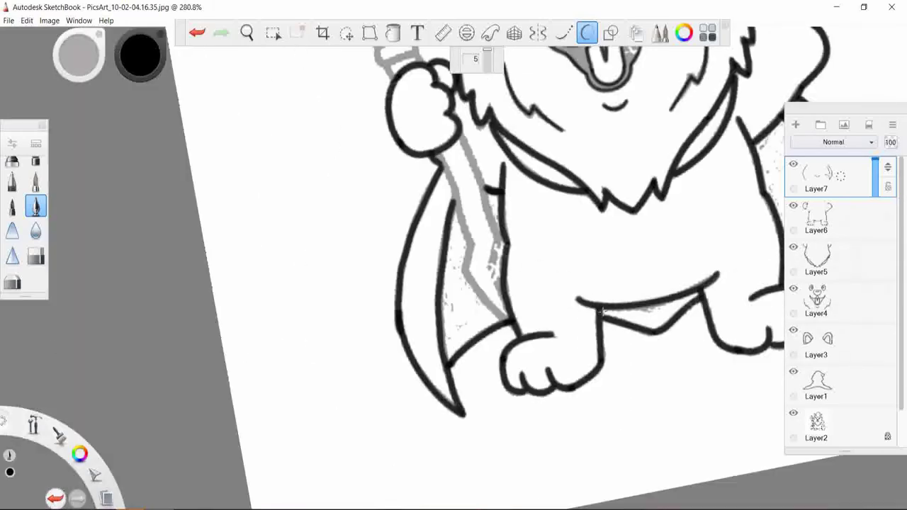
scroll(755, 156, "down", 2)
- Add Layer8 and ink the pointed tip of the paintbrush head
left_click(795, 124)
scroll(795, 138, "up", 3)
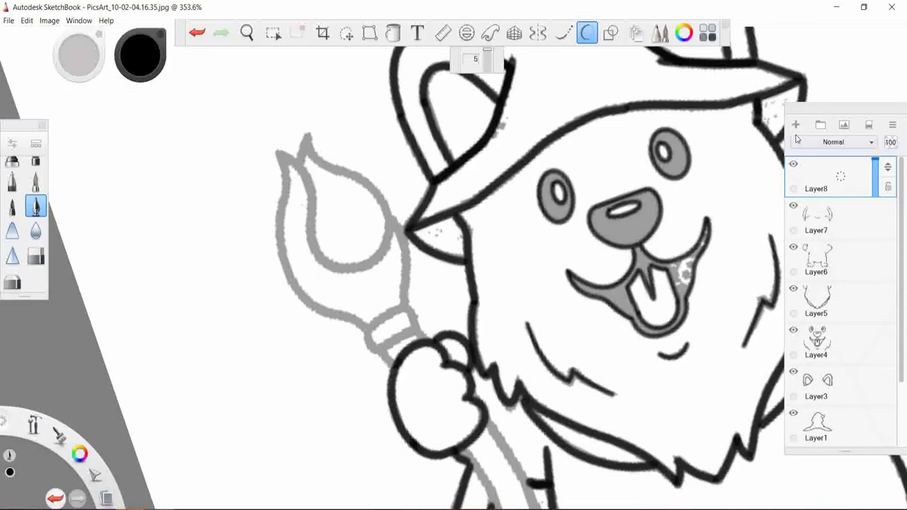
scroll(318, 149, "up", 2)
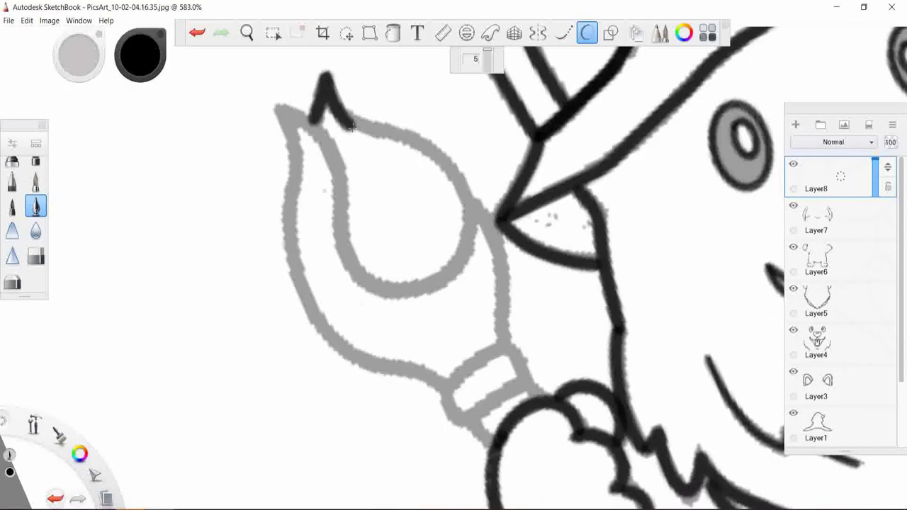
key("ctrl+z")
left_click_drag(310, 127, 375, 138)
key("ctrl+z")
left_click_drag(310, 127, 361, 127)
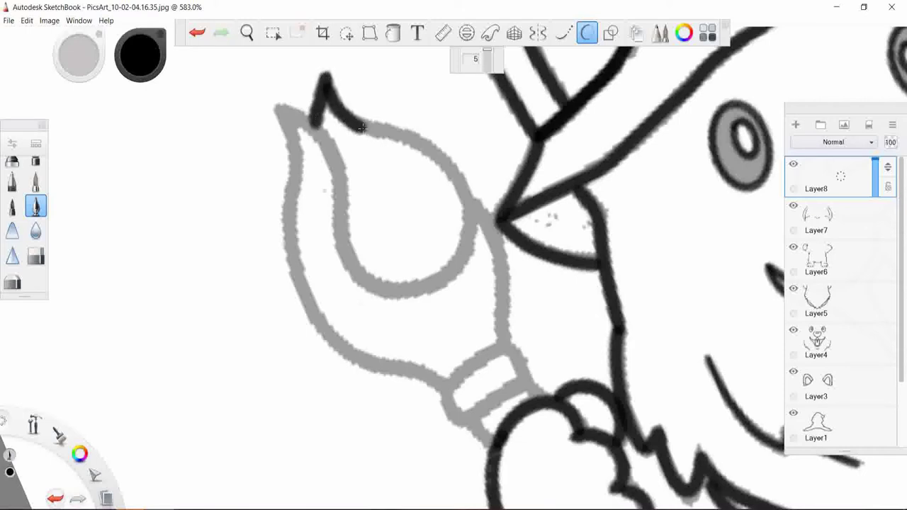
key("ctrl+z")
- Ink the brush head's teardrop outline and its right side toward the neck
key("ctrl+z")
mouse_move(325, 84)
left_mouse_down()
mouse_move(347, 117)
mouse_move(461, 185)
mouse_move(469, 260)
left_mouse_up()
mouse_move(311, 122)
left_mouse_down()
mouse_move(344, 177)
mouse_move(357, 277)
mouse_move(426, 286)
mouse_move(469, 254)
left_mouse_up()
mouse_move(294, 146)
left_mouse_down()
mouse_move(291, 241)
mouse_move(330, 341)
mouse_move(439, 382)
left_mouse_up()
mouse_move(476, 201)
left_mouse_down()
mouse_move(502, 275)
mouse_move(504, 337)
left_mouse_up()
key("ctrl+z")
mouse_move(475, 201)
left_mouse_down()
mouse_move(499, 271)
mouse_move(503, 339)
left_mouse_up()
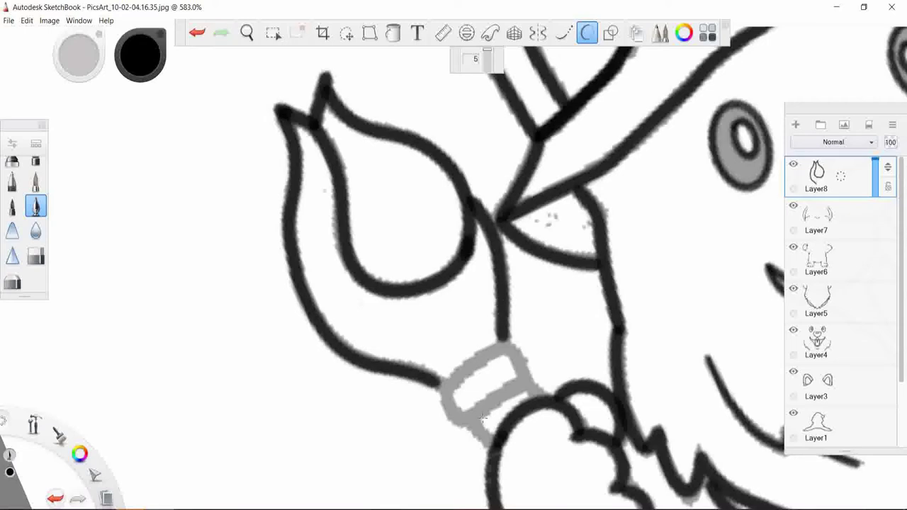
- Ink the upper, lower and side edges of the brush's collar band
left_click_drag(452, 383, 502, 341)
mouse_move(443, 391)
left_mouse_down()
mouse_move(468, 428)
mouse_move(496, 448)
left_mouse_up()
left_click_drag(482, 418, 528, 379)
scroll(510, 364, "down", 5)
scroll(425, 453, "up", 2)
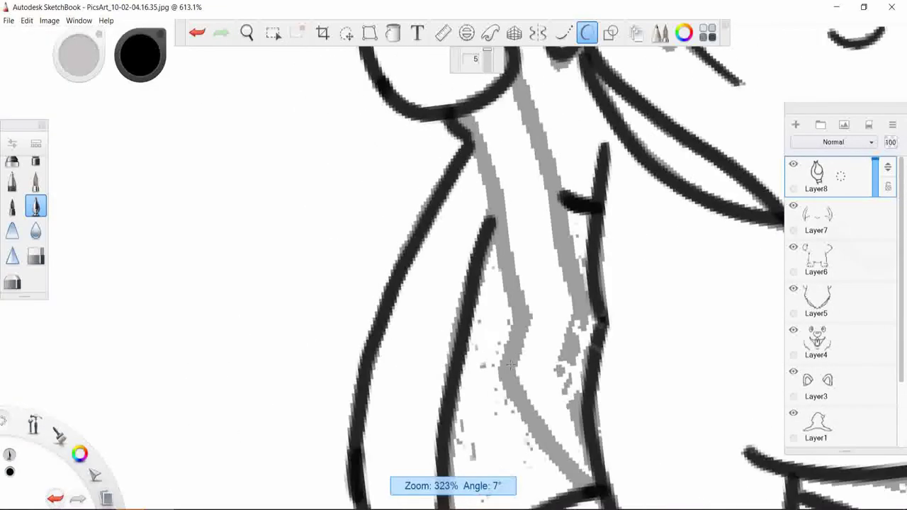
scroll(425, 454, "up", 3)
- Ink both edges of the staff down its length, then fit the drawing in view
left_click_drag(454, 103, 524, 327)
key("ctrl+z")
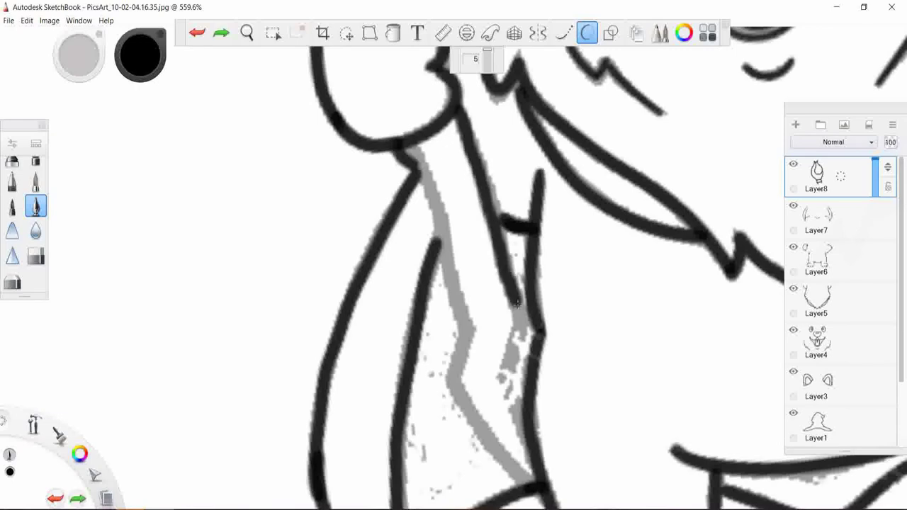
left_click_drag(405, 146, 462, 325)
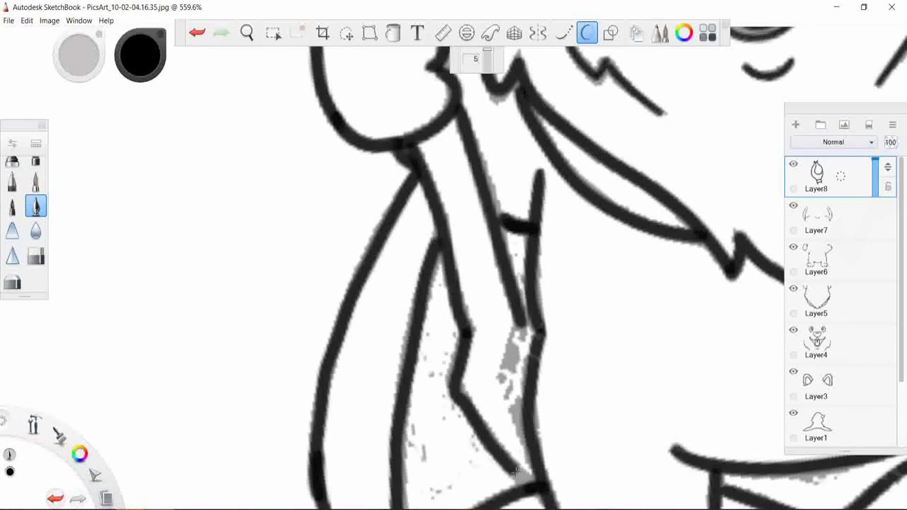
left_click_drag(461, 362, 526, 484)
key("ctrl+z")
left_click_drag(452, 384, 529, 483)
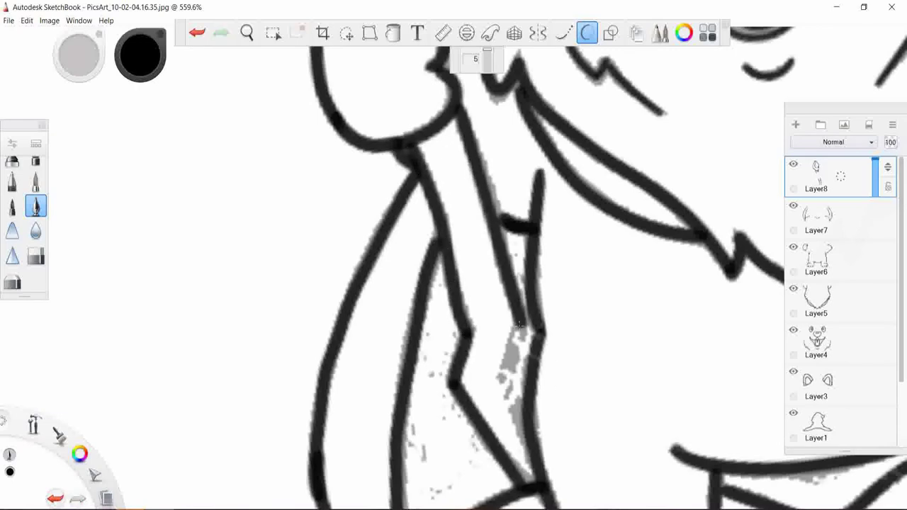
left_click_drag(515, 358, 530, 483)
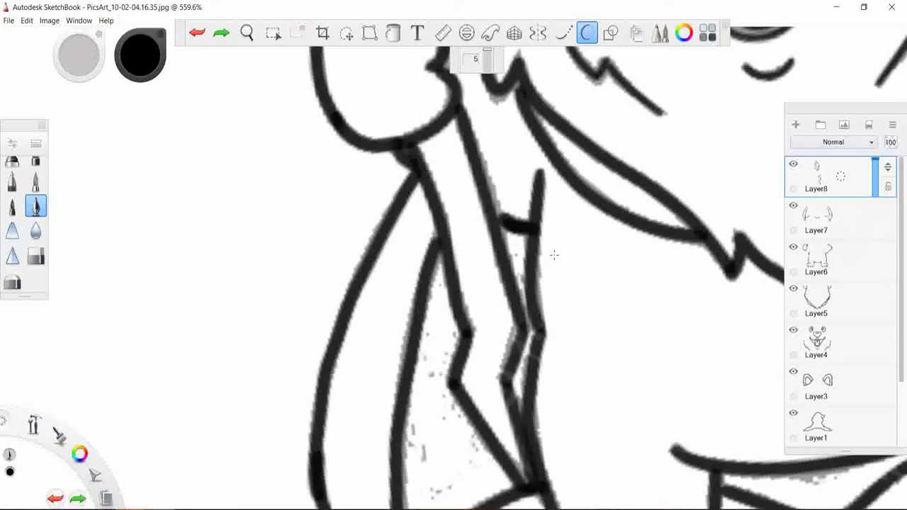
key("Home")
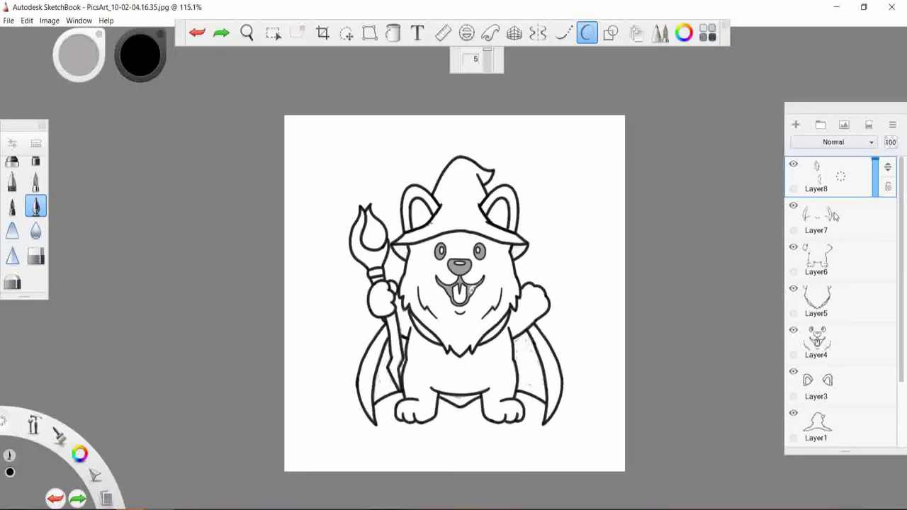
- Hide the grey rough sketch layer, Layer2
scroll(834, 216, "down", 2)
left_click(793, 371)
scroll(557, 270, "up", 1)
scroll(557, 271, "up", 2)
scroll(559, 273, "up", 2)
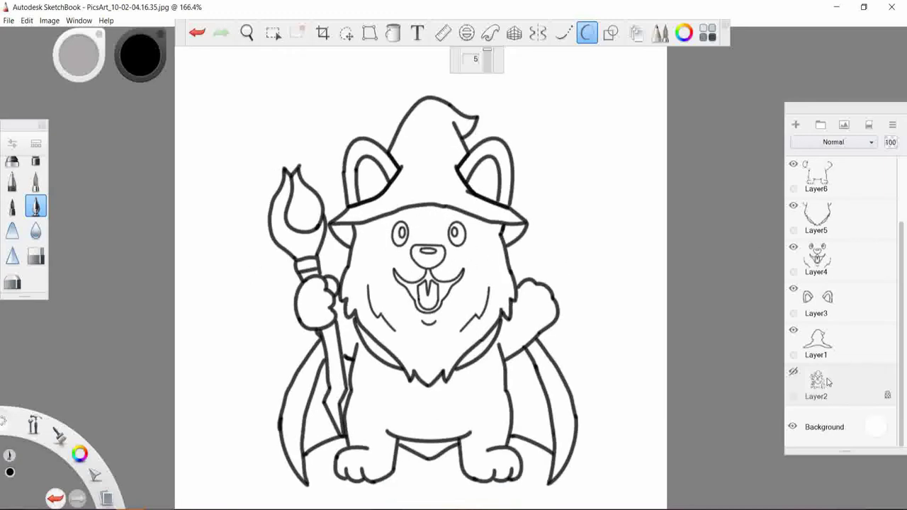
- Make Layer1 active and check the lineart layers by hiding and reshowing them
left_click(814, 344)
left_click(793, 288)
left_click(792, 247)
left_click(793, 205)
left_click(793, 164)
scroll(836, 284, "up", 2)
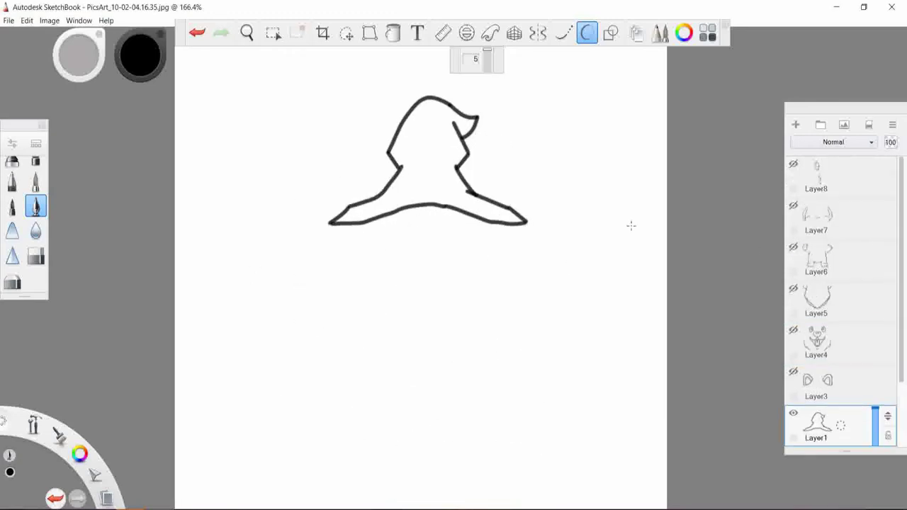
scroll(836, 283, "down", 2)
left_click(792, 289)
left_click(792, 247)
left_click(793, 206)
left_click(792, 164)
scroll(836, 319, "down", 2)
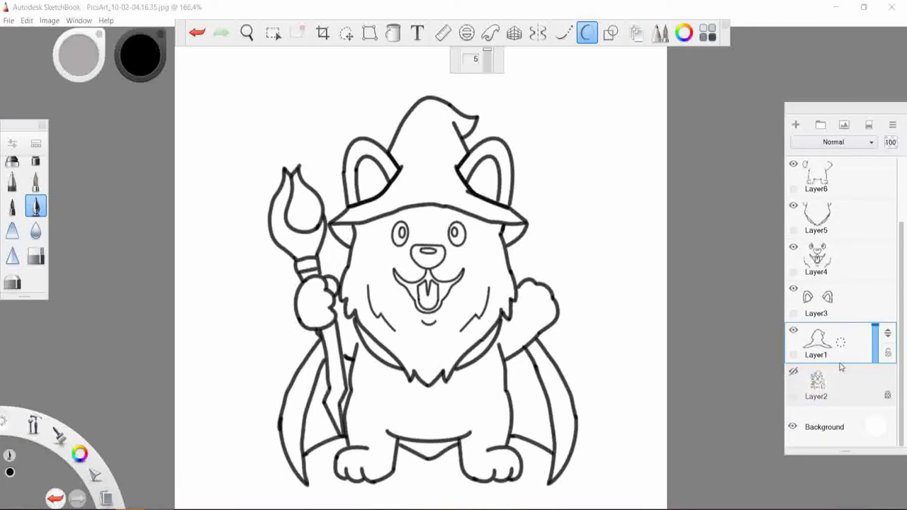
- Try a canvas background colour, then choose Broad Tip Marker from the Brush Library
left_click(793, 426)
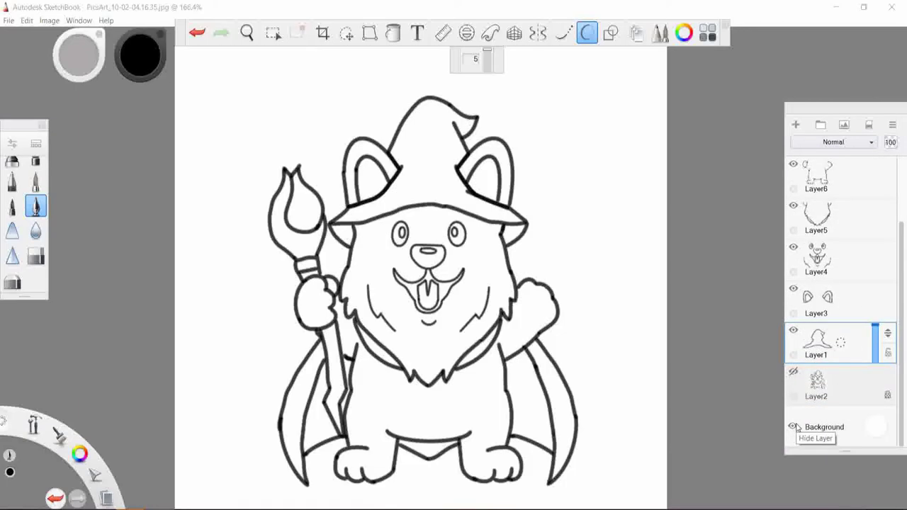
left_click(876, 426)
left_click_drag(844, 449, 863, 414)
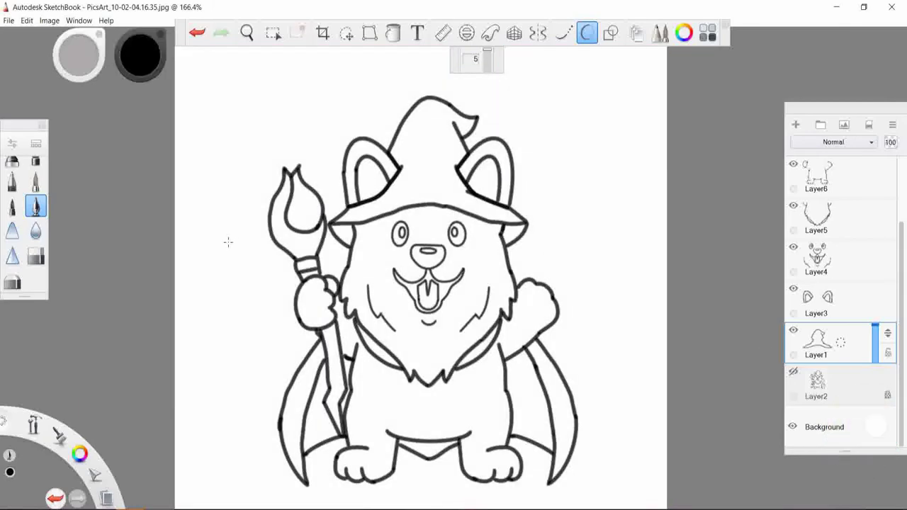
left_click(36, 143)
scroll(163, 270, "down", 5)
scroll(163, 269, "down", 5)
- Choose the Broad Tip Marker and purple, test a stroke on the hat, then undo it
left_click(236, 245)
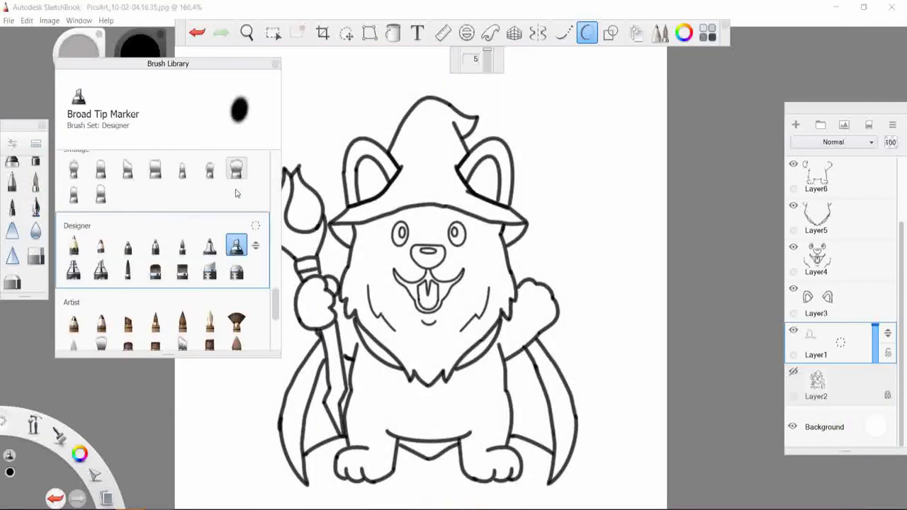
scroll(566, 182, "up", 3)
scroll(567, 183, "up", 2)
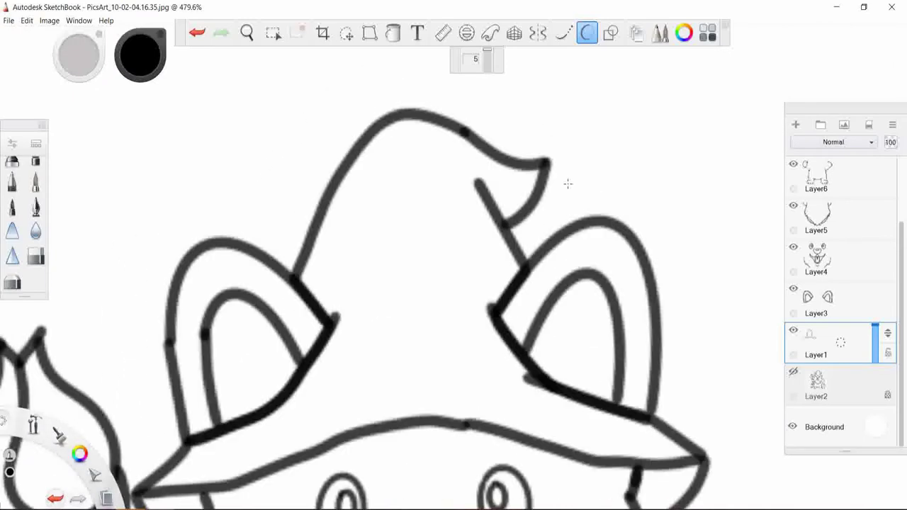
left_click(685, 33)
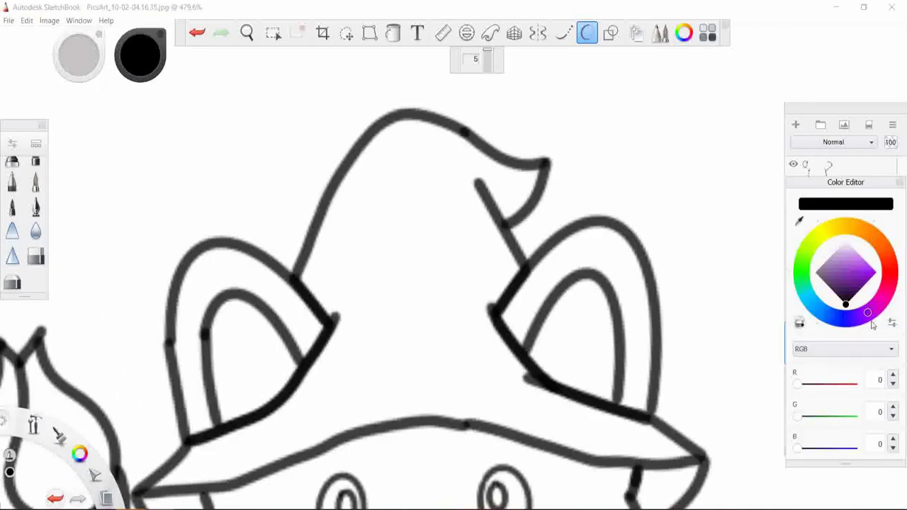
left_click(879, 273)
left_click(870, 316)
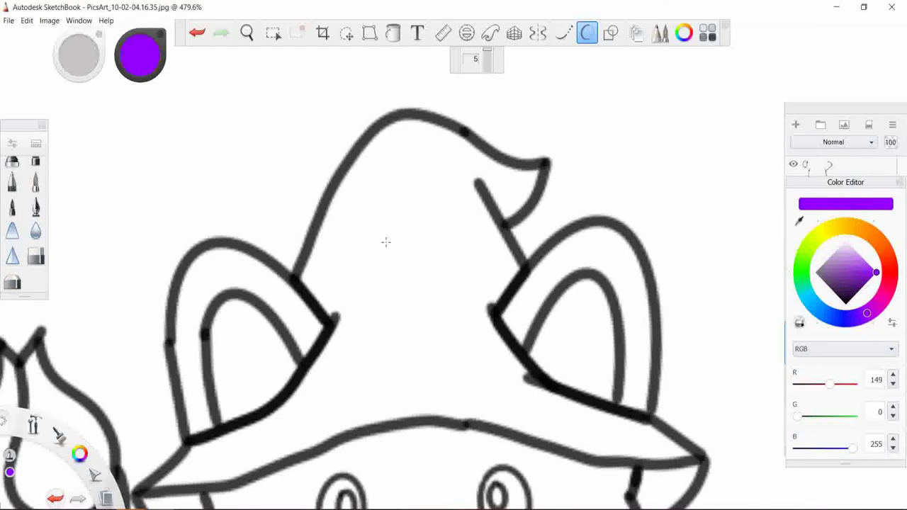
mouse_move(385, 241)
left_mouse_down()
mouse_move(418, 191)
mouse_move(417, 280)
left_mouse_up()
left_click(197, 33)
- Switch to the Fineline Pen and paint purple inside the hat's upper part
left_click(12, 142)
left_click(237, 245)
left_click(197, 33)
left_click(182, 245)
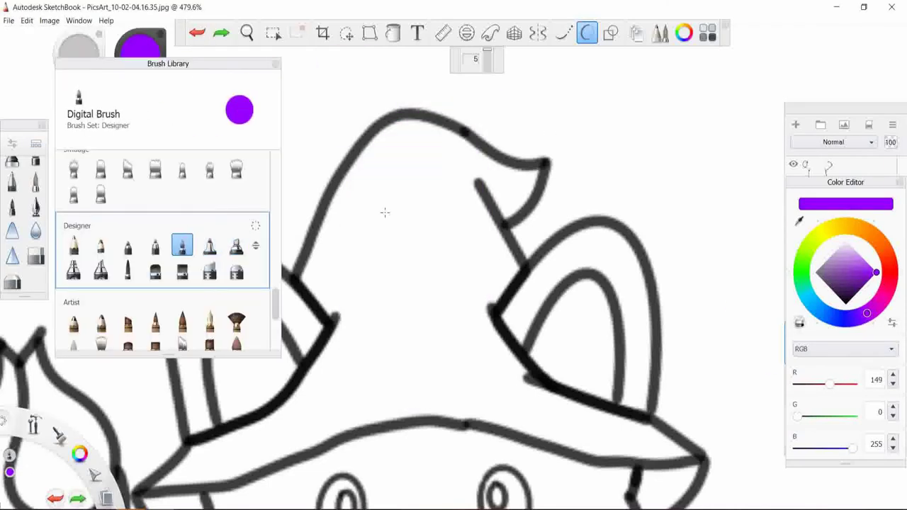
left_click_drag(445, 167, 407, 319)
mouse_move(369, 358)
left_mouse_down()
mouse_move(350, 214)
mouse_move(388, 146)
left_mouse_up()
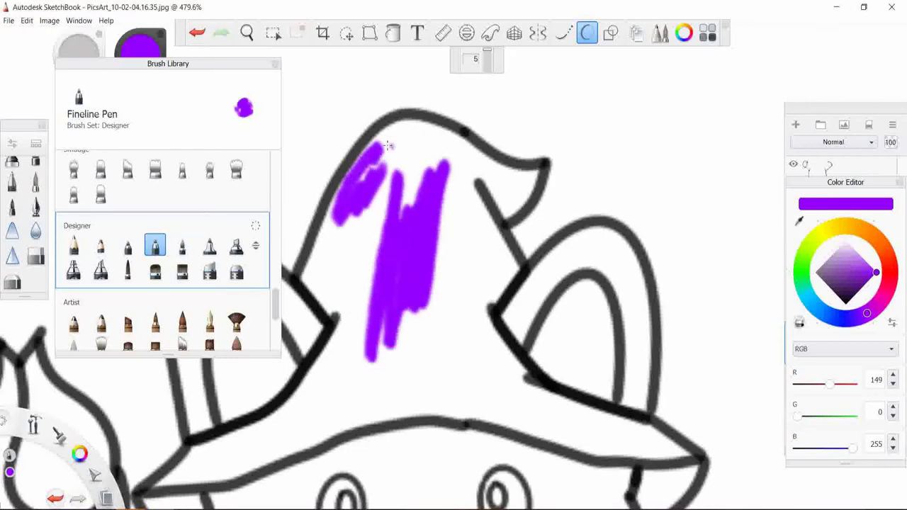
- Paint purple near the hat's tip, along its top edge and across its left part
scroll(279, 67, "up", 2)
scroll(280, 68, "up", 3)
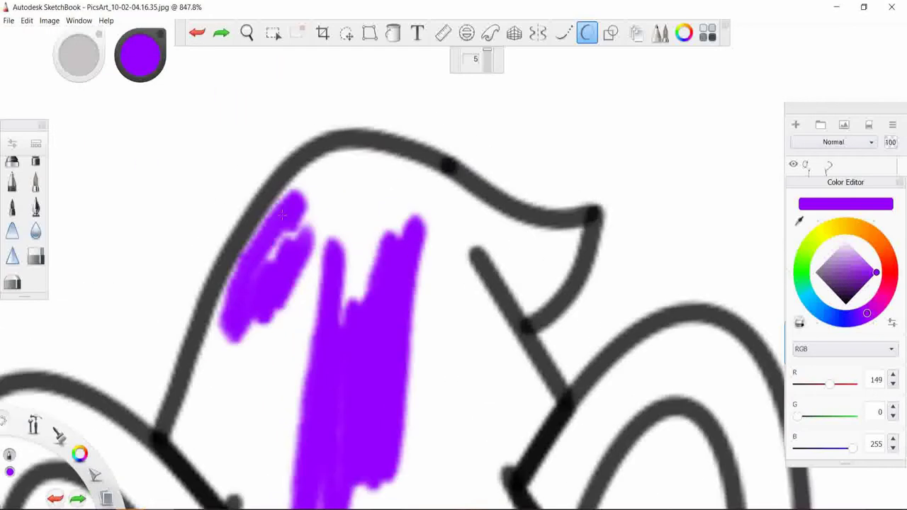
mouse_move(294, 187)
left_mouse_down()
mouse_move(354, 149)
mouse_move(443, 192)
mouse_move(585, 238)
left_mouse_up()
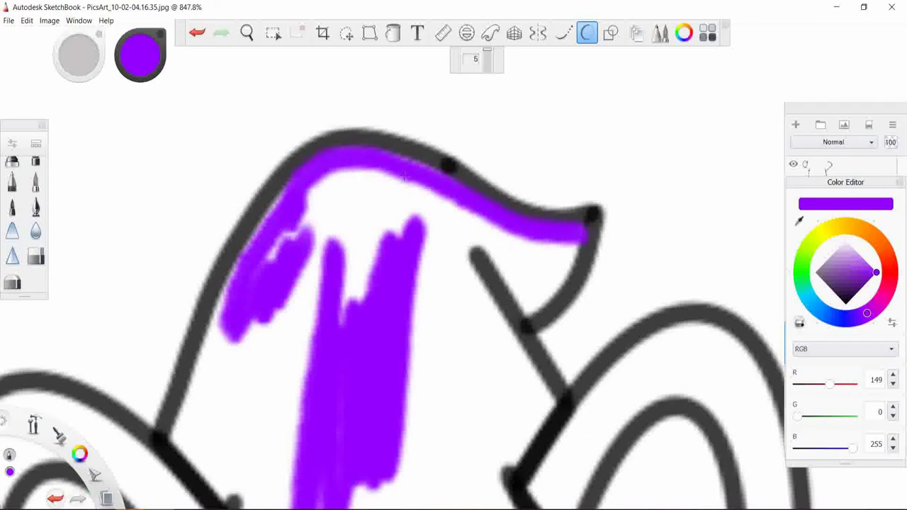
left_click_drag(315, 176, 323, 187)
left_click_drag(220, 309, 170, 443)
mouse_move(255, 255)
left_mouse_down()
mouse_move(220, 382)
mouse_move(286, 369)
mouse_move(411, 198)
mouse_move(432, 383)
mouse_move(312, 437)
left_mouse_up()
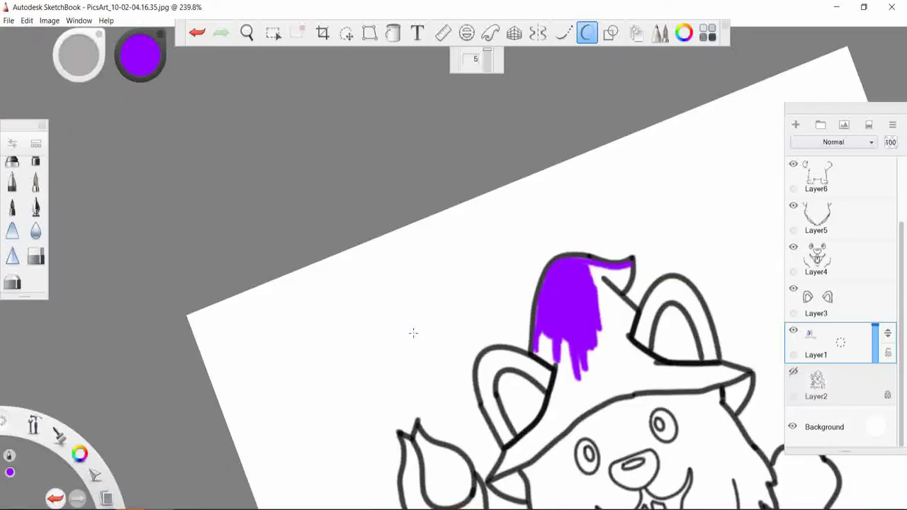
- Add purple to the hat's lower area, then undo all the hand-painted purple strokes
key("ctrl+z")
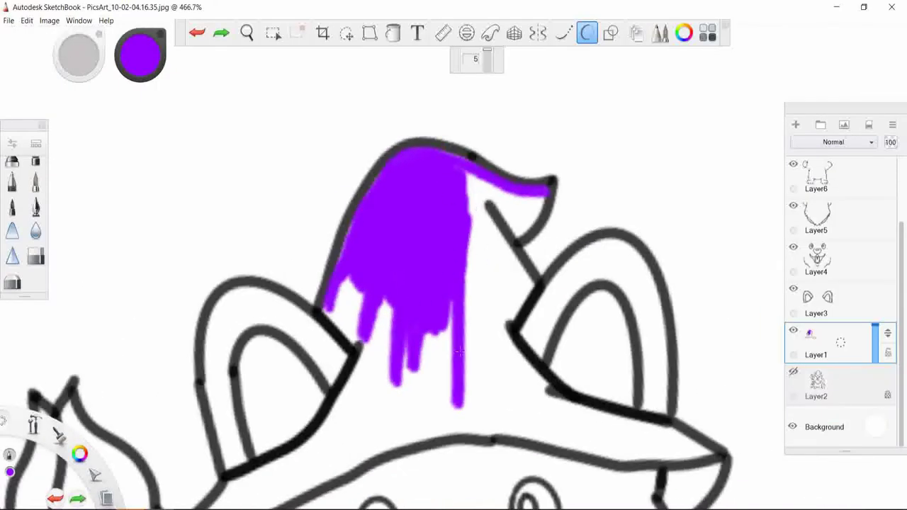
mouse_move(467, 262)
left_mouse_down()
mouse_move(426, 383)
mouse_move(375, 418)
mouse_move(339, 428)
mouse_move(439, 411)
mouse_move(475, 212)
mouse_move(472, 286)
left_mouse_up()
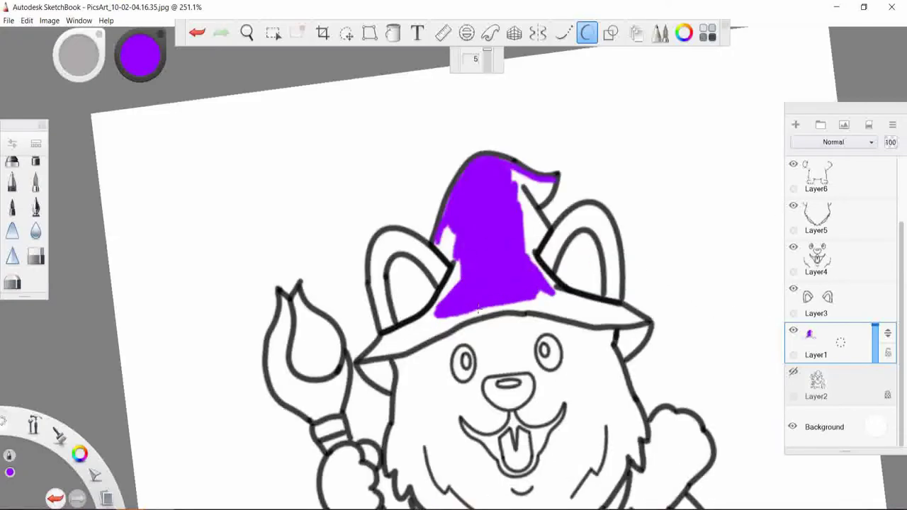
left_click_drag(423, 327, 527, 292)
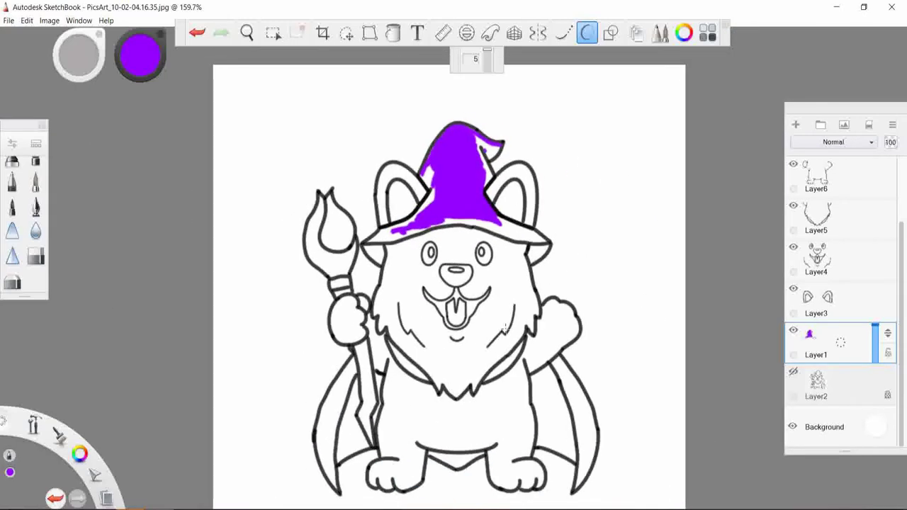
key("ctrl+z")
key("ctrl+z")
key("ctrl+z")
key("ctrl+z")
key("ctrl+z")
key("ctrl+z")
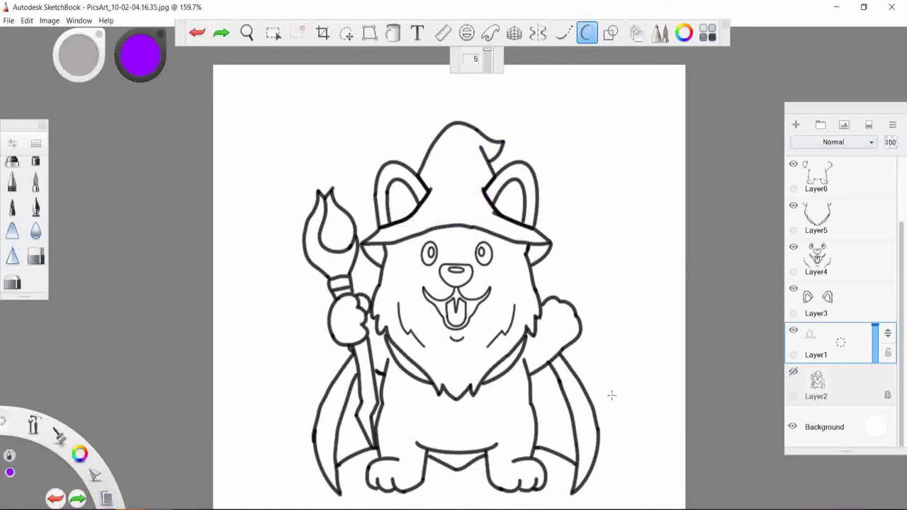
key("ctrl+i")
- Adjust the purple shade and flood-fill the wizard hat with it
key("f")
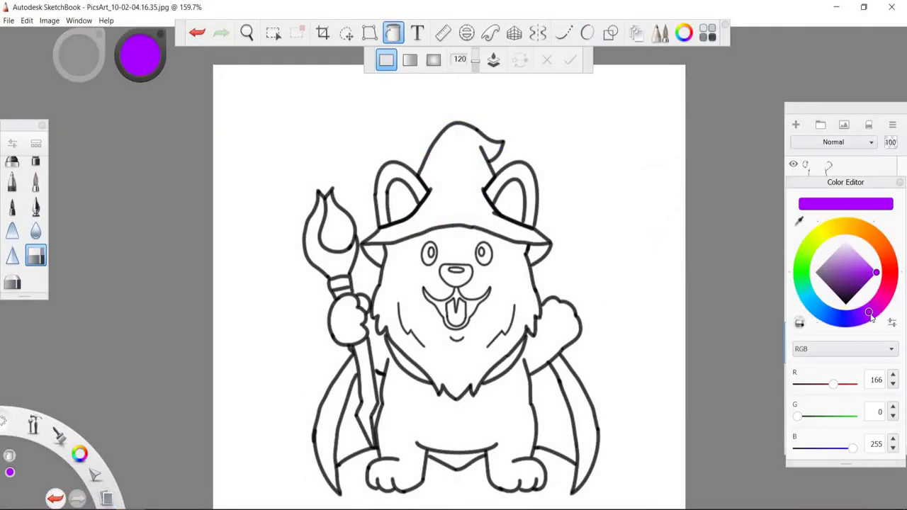
left_click_drag(870, 316, 866, 314)
left_click(469, 170)
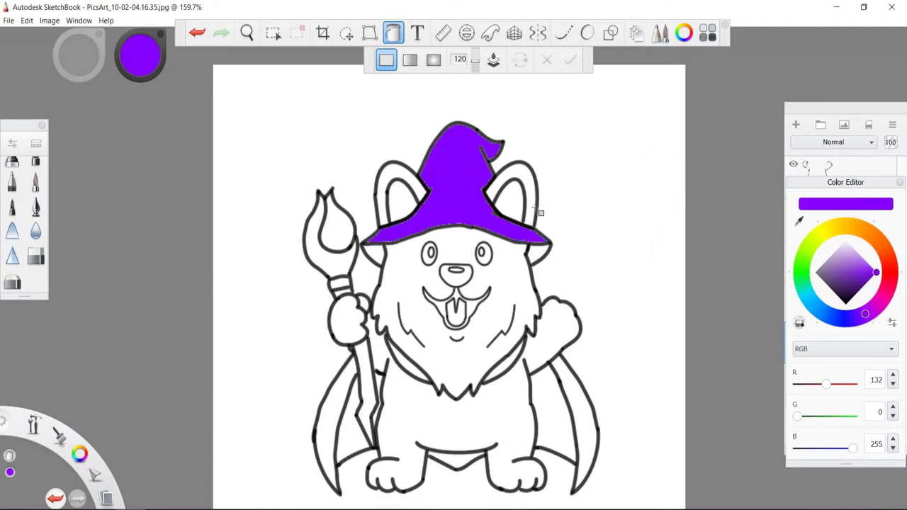
- On Layer3, fill both ears orange and the inner ears pink (RGB 255,0,102)
left_click(819, 291)
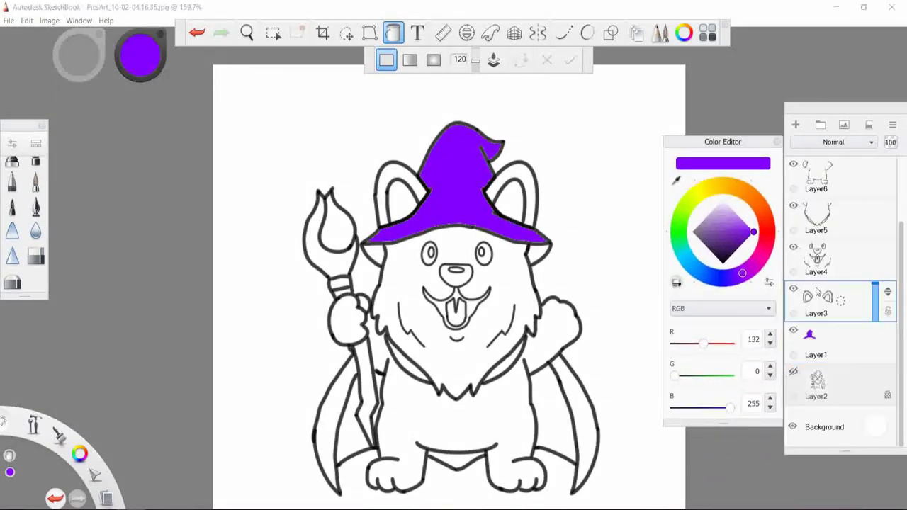
left_click_drag(772, 220, 762, 209)
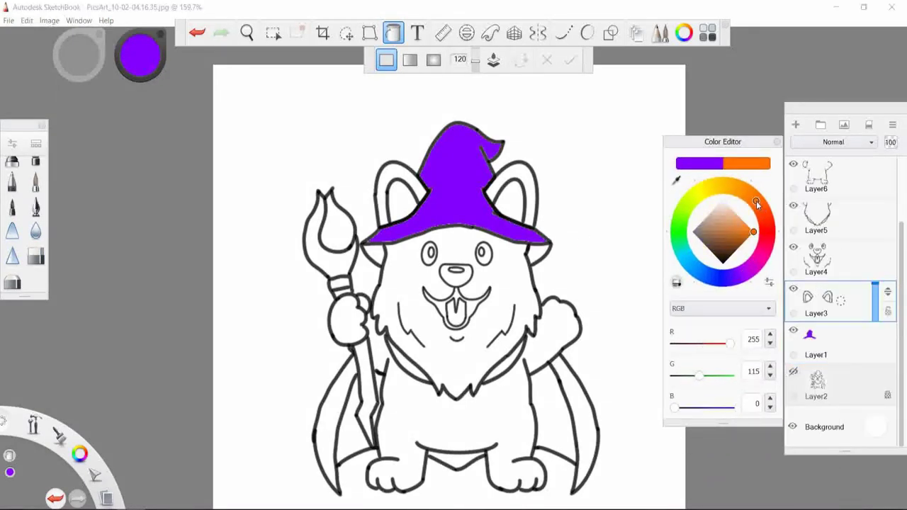
left_click(398, 197)
left_click(511, 190)
left_click(767, 250)
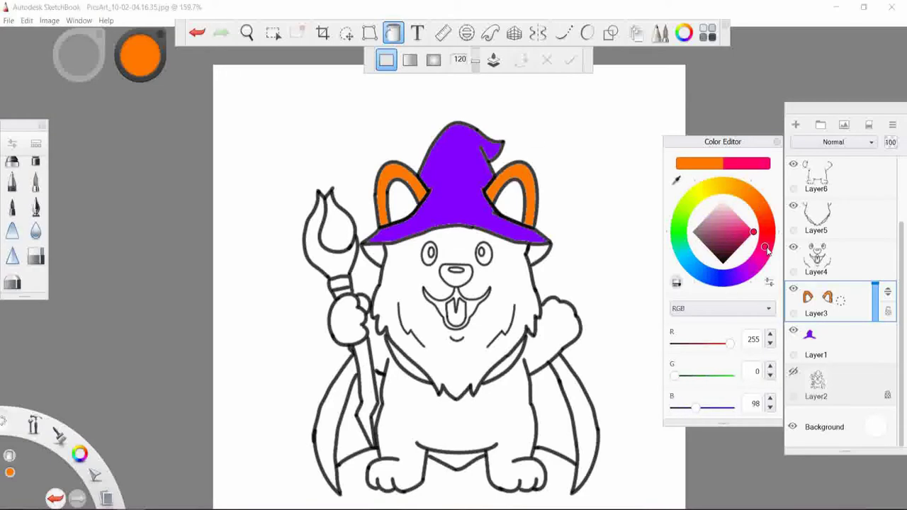
left_click(400, 202)
left_click(514, 198)
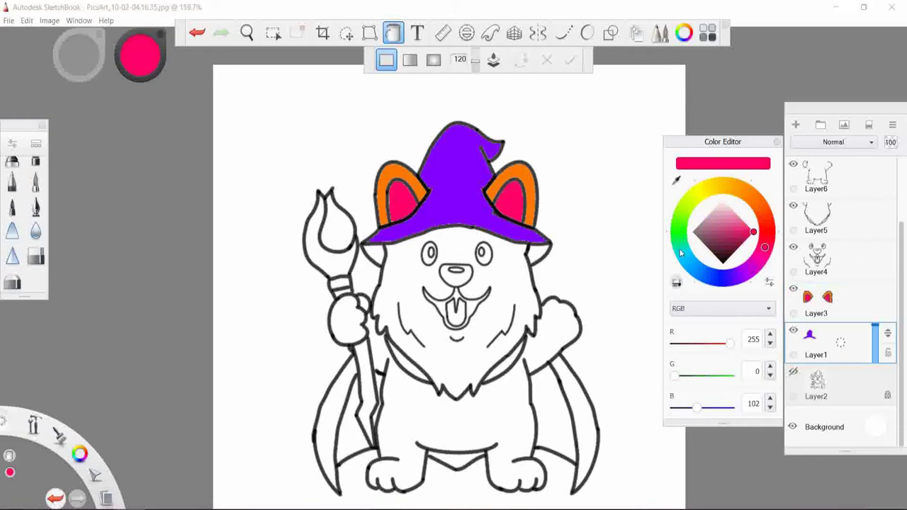
scroll(499, 141, "up", 5)
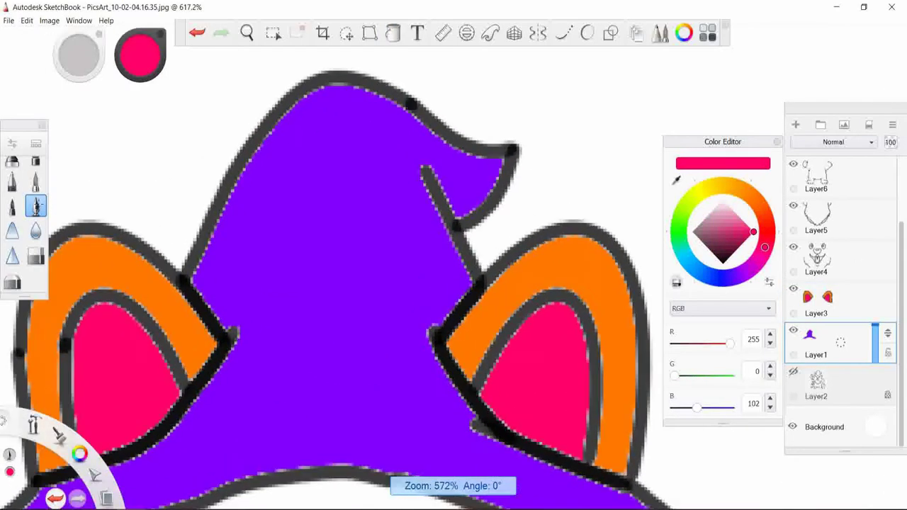
- Sample the hat's purple and try a stroke along the hat's left edge, undoing it
left_click(684, 33)
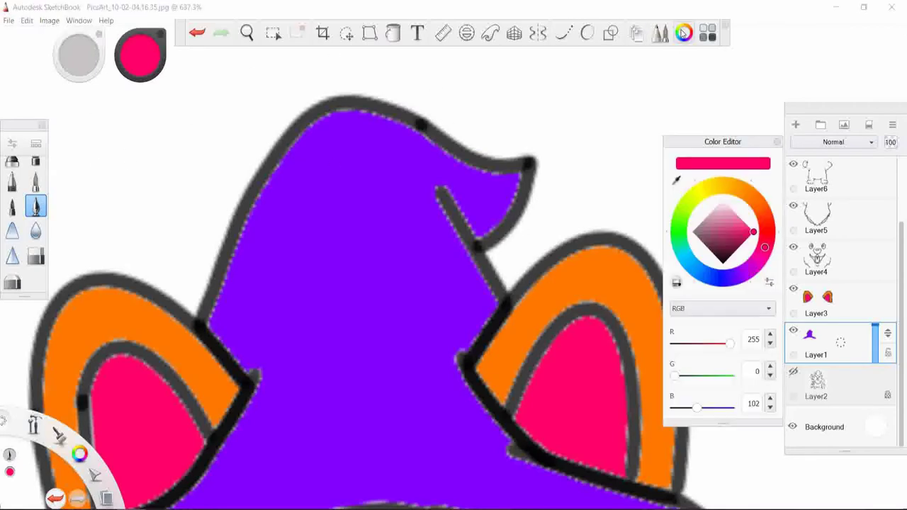
left_click(676, 180)
left_click(510, 184)
left_click_drag(749, 148, 845, 43)
scroll(145, 228, "up", 2)
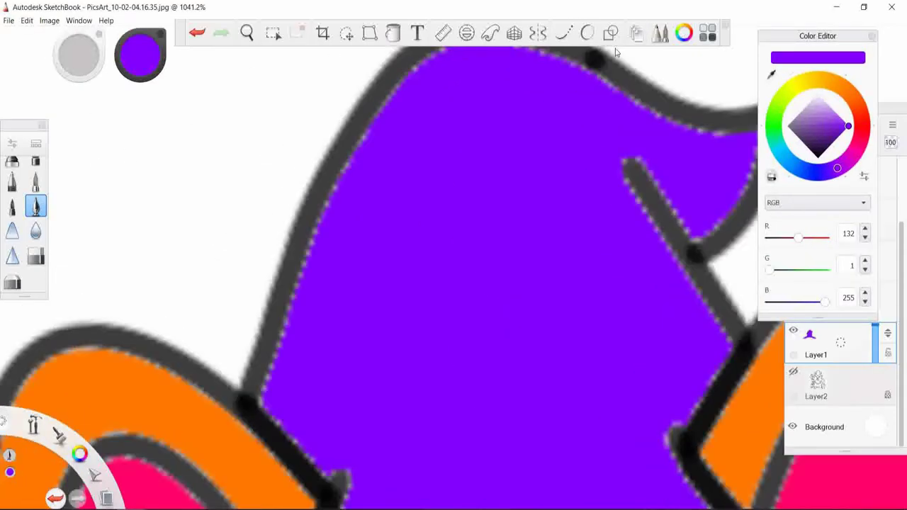
left_click_drag(300, 289, 357, 150)
key("ctrl+z")
- Cover the white fringes along the hat's left edge, top edge and diagonal line
left_click(587, 33)
mouse_move(274, 373)
left_mouse_down()
mouse_move(320, 216)
mouse_move(372, 119)
mouse_move(418, 77)
left_mouse_up()
scroll(418, 77, "down", 2)
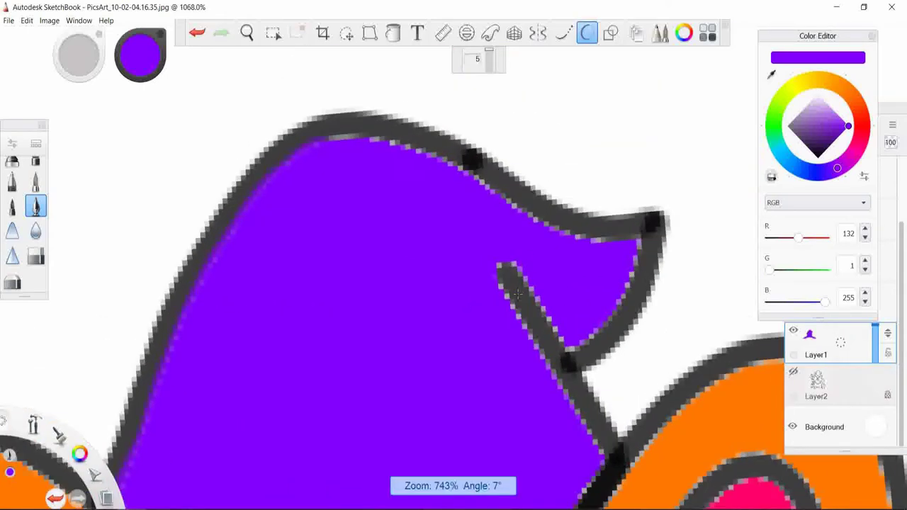
scroll(329, 150, "up", 2)
key("ctrl+z")
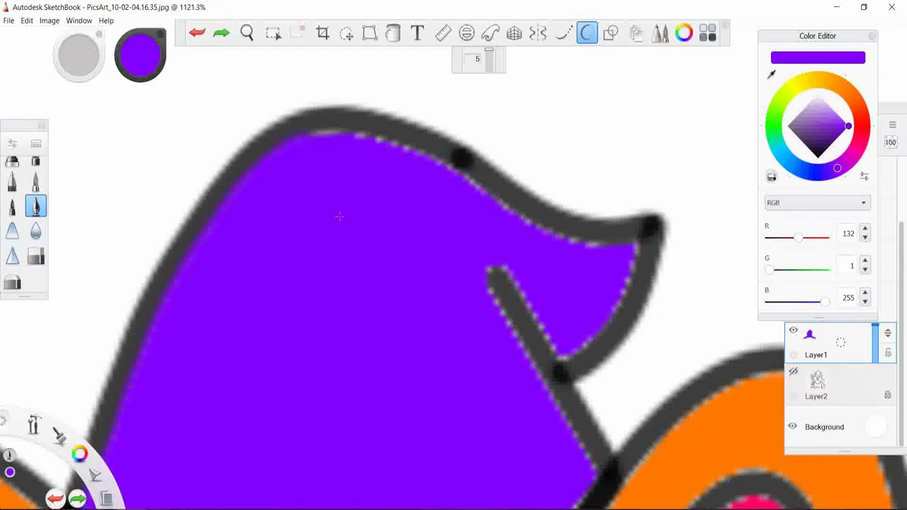
mouse_move(312, 131)
left_mouse_down()
mouse_move(418, 159)
mouse_move(585, 248)
mouse_move(626, 287)
mouse_move(563, 352)
left_mouse_up()
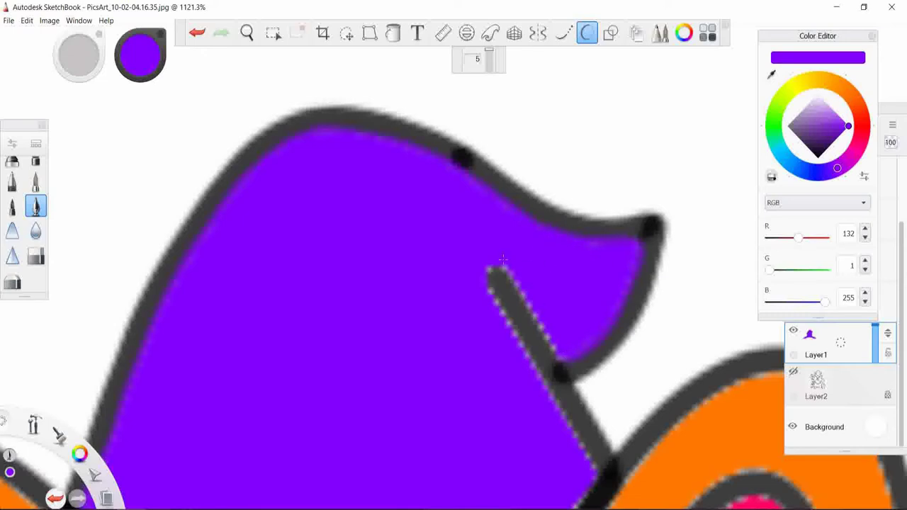
left_click_drag(504, 265, 564, 358)
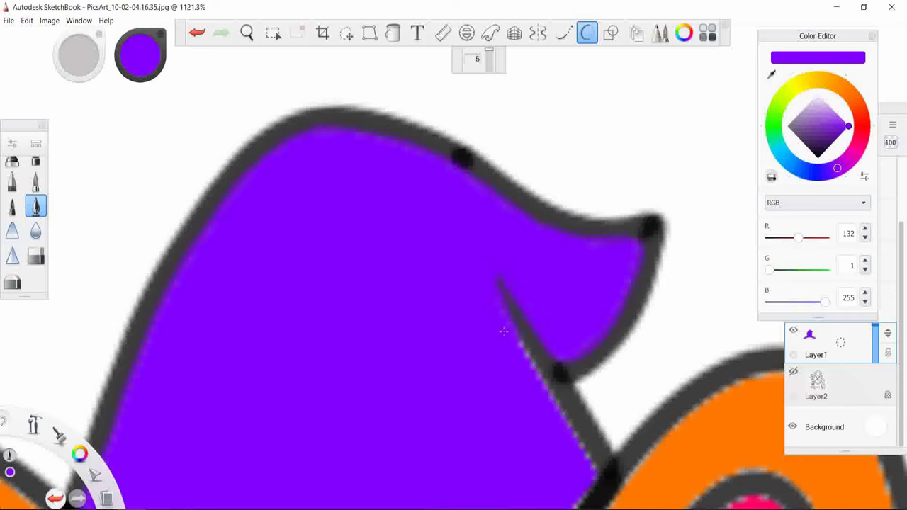
- Fill the white fringe along the hat's lower diagonal dark line purple
left_click_drag(503, 331, 594, 471)
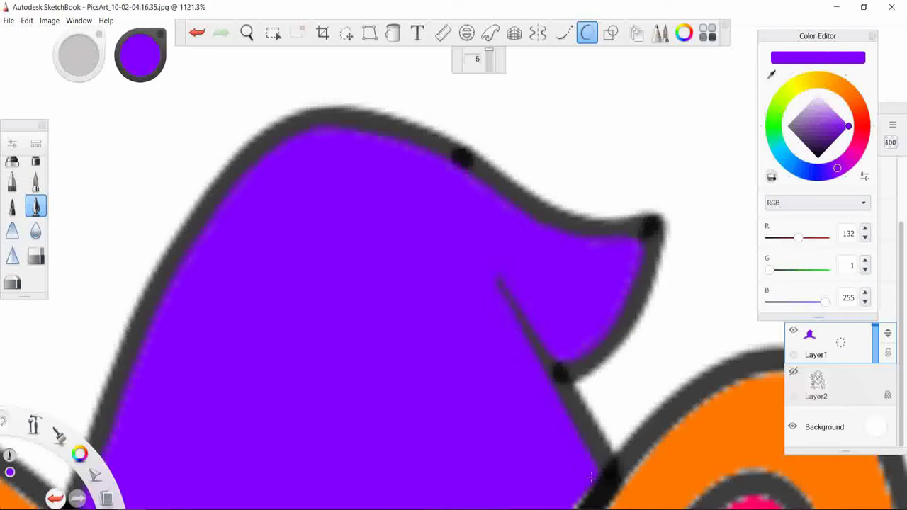
scroll(637, 298, "down", 5)
scroll(496, 340, "up", 2)
scroll(448, 383, "up", 2)
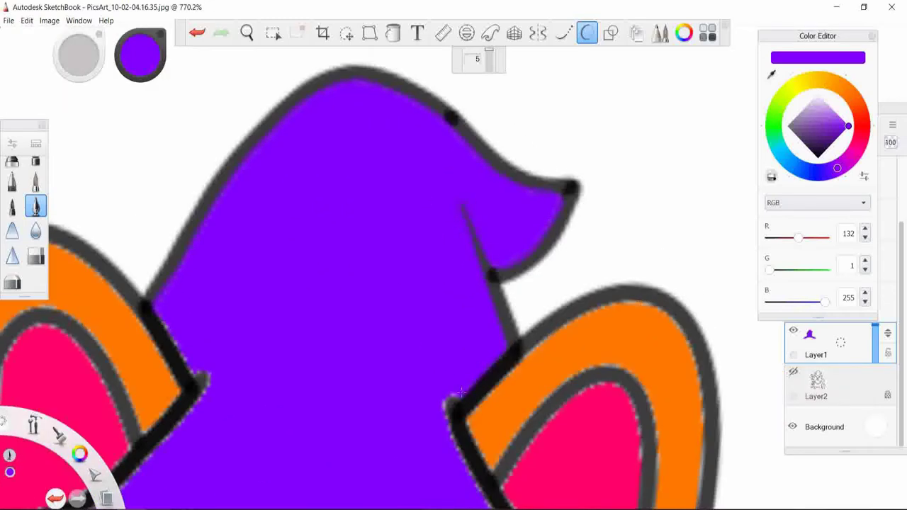
key("ctrl+z")
left_click_drag(443, 419, 487, 497)
- Paint purple along the hat's remaining dark boundary line and view the whole hat and ears
scroll(359, 196, "up", 2)
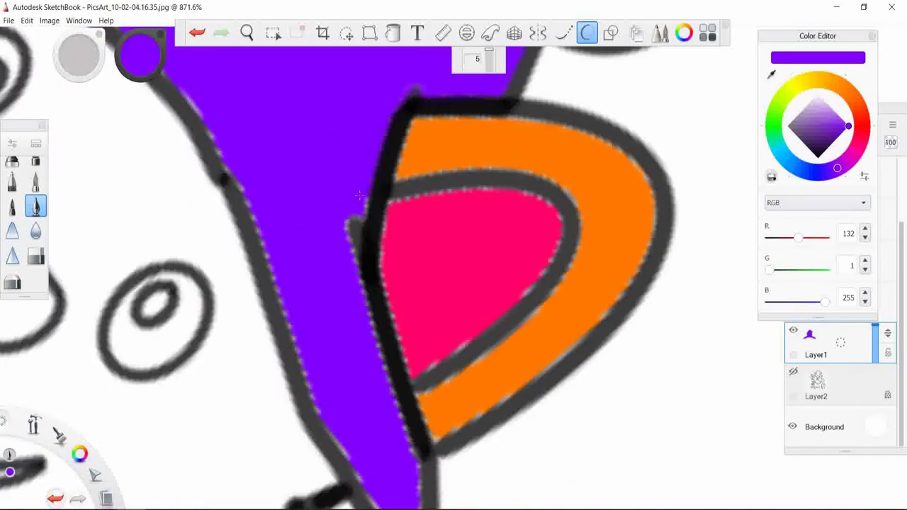
left_click_drag(346, 240, 402, 432)
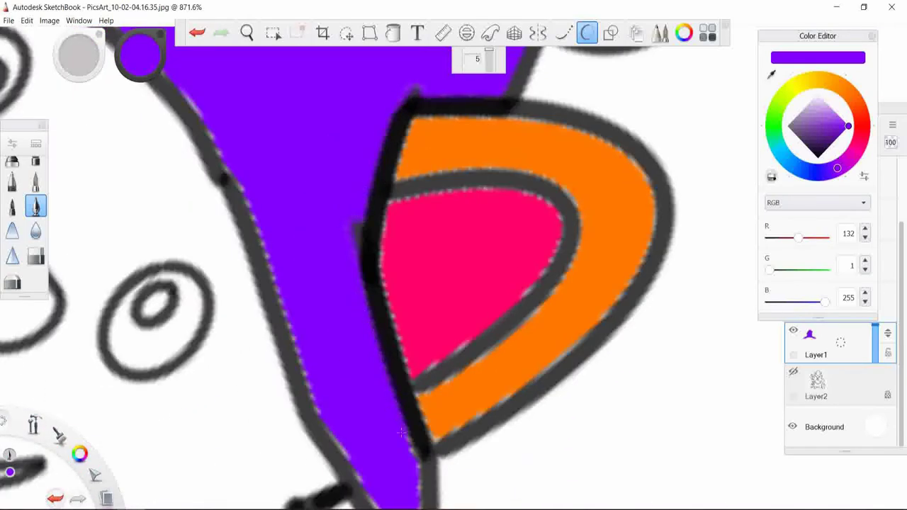
scroll(500, 105, "down", 2)
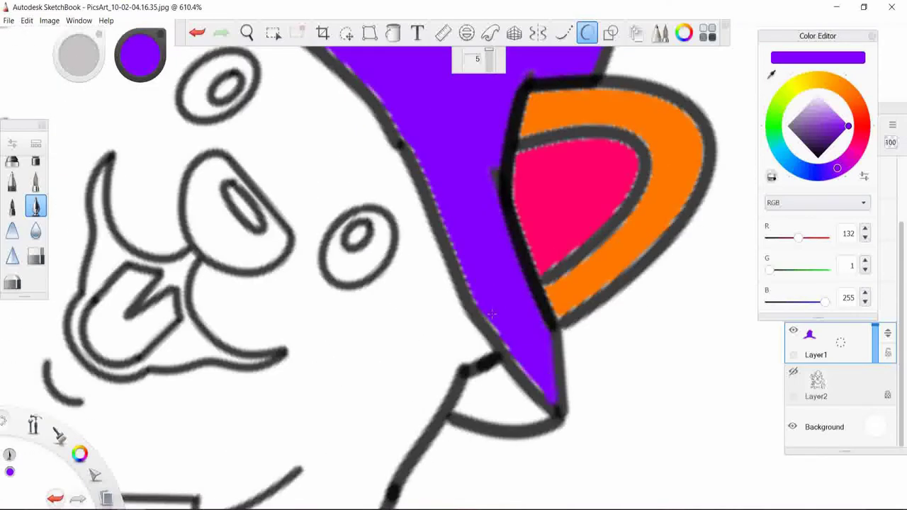
key("ctrl+z")
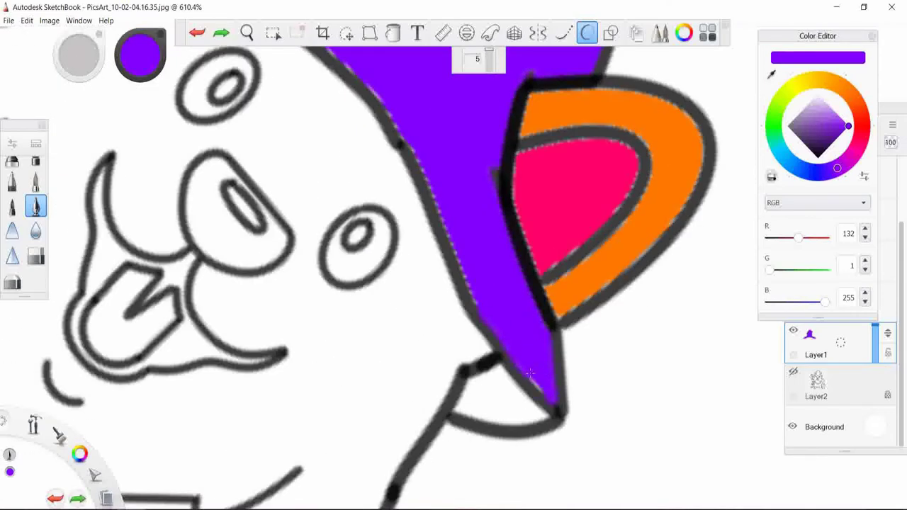
key("ctrl+y")
key("ctrl+z")
key("ctrl+y")
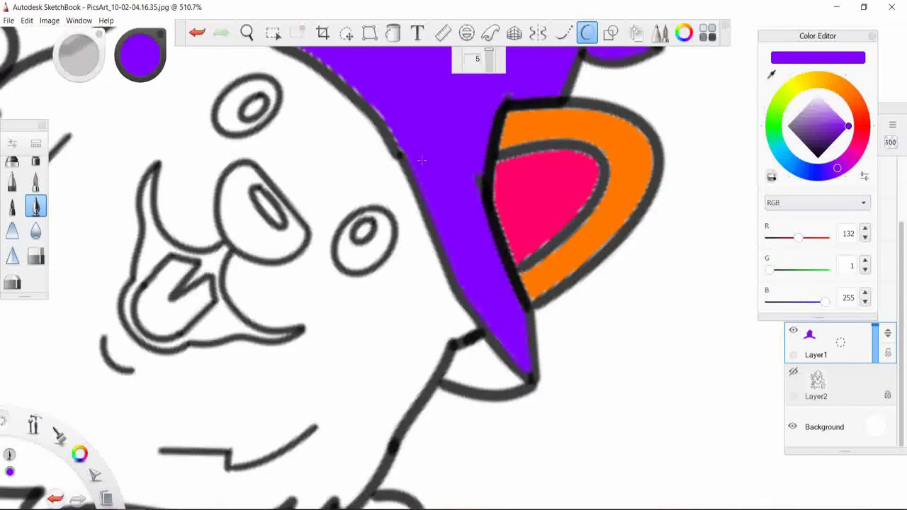
left_click_drag(486, 171, 309, 172)
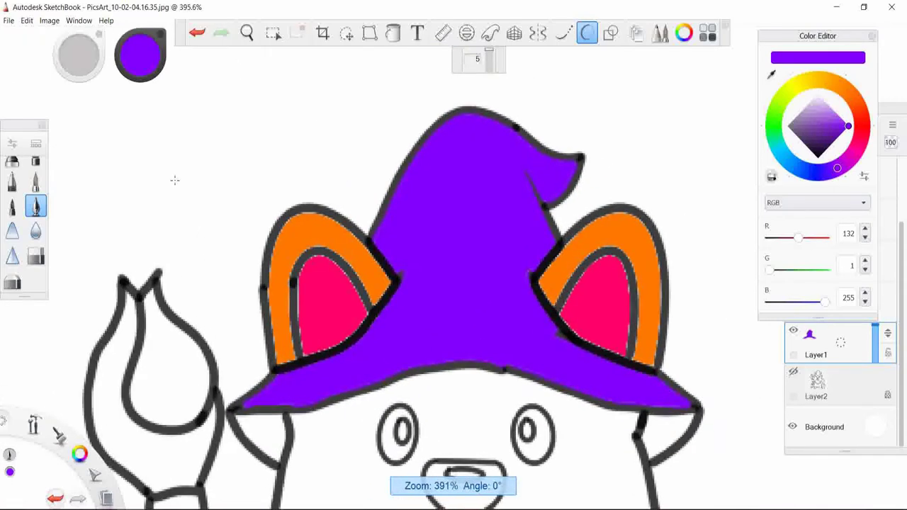
- Nudge the hue ring to a bluer purple of RGB 107,1,255, undoing a stray stroke
left_click(841, 170)
left_click_drag(842, 172, 837, 171)
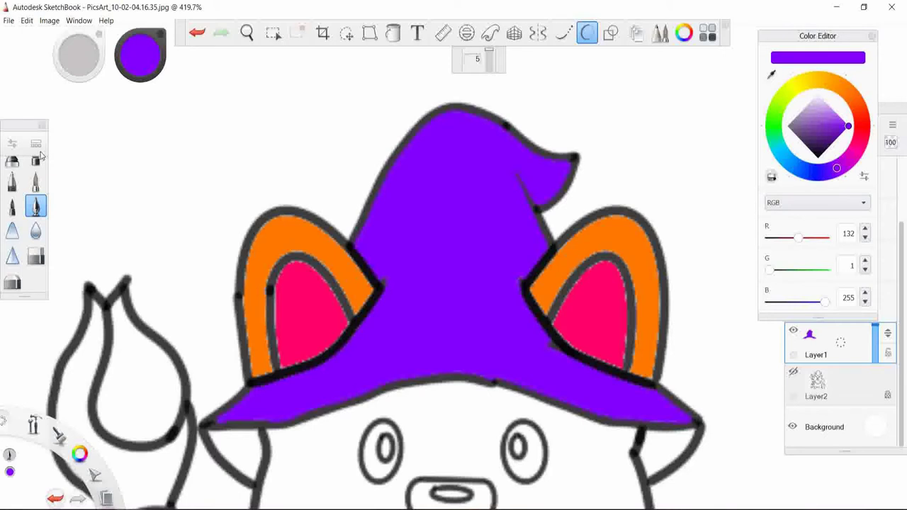
left_click(35, 206)
left_click(344, 211)
key("ctrl+z")
left_click_drag(837, 169, 833, 169)
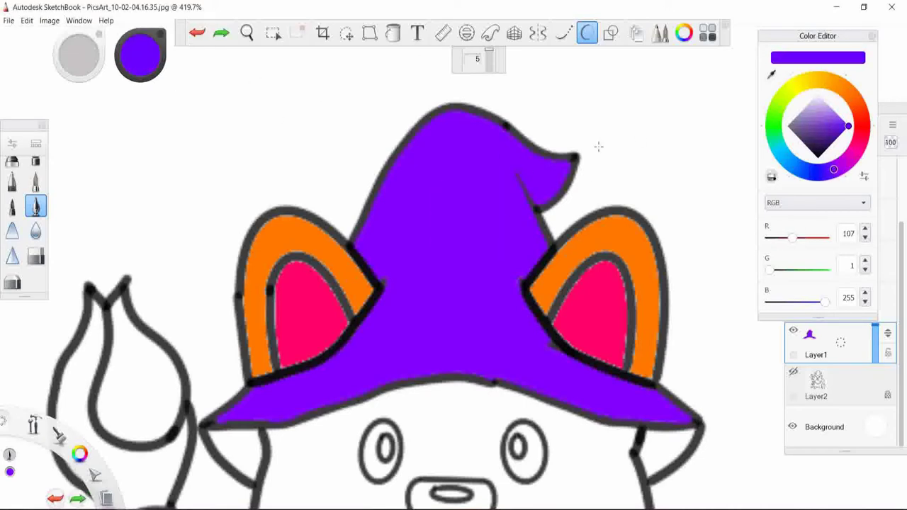
scroll(599, 146, "up", 5)
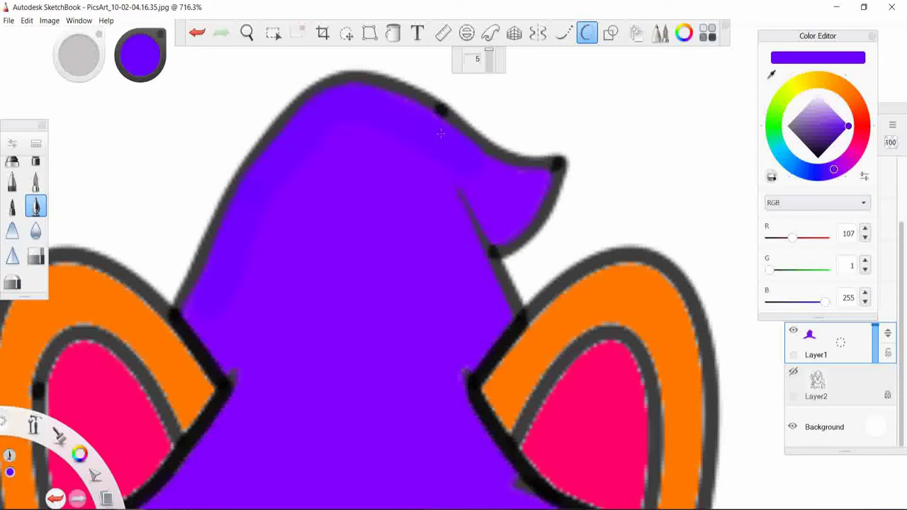
- Dab purple on the hat's lighter patch, check the smudge brush settings, then undo the dab
left_click(198, 304)
key("ctrl+b")
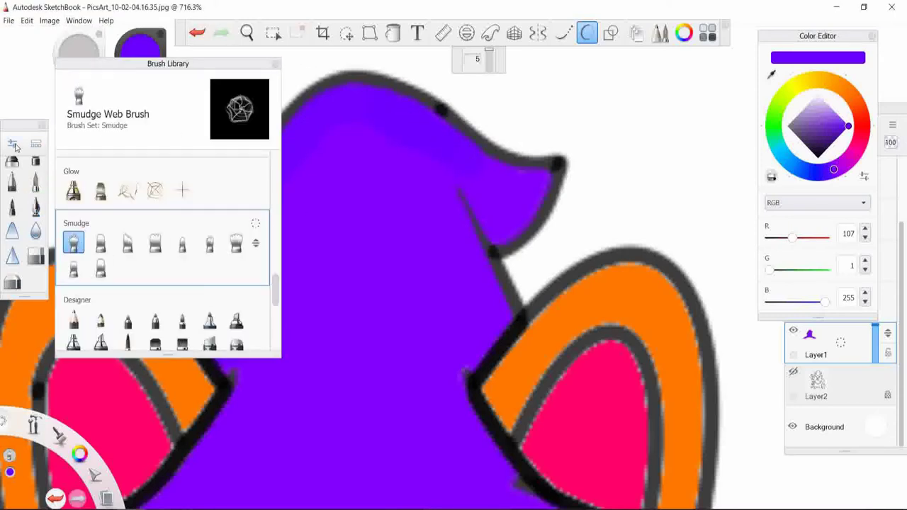
key("ctrl+alt+b")
key("ctrl+alt+b")
key("ctrl+b")
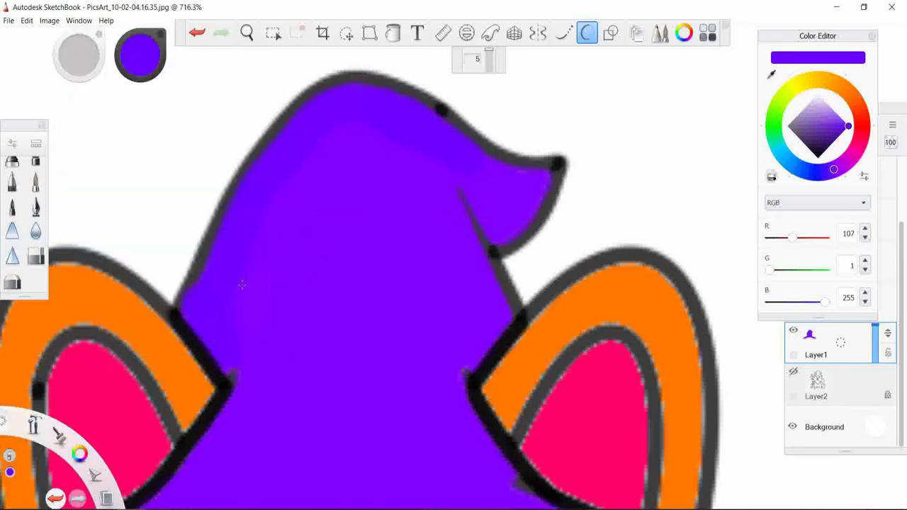
scroll(607, 244, "down", 3)
scroll(624, 210, "up", 2)
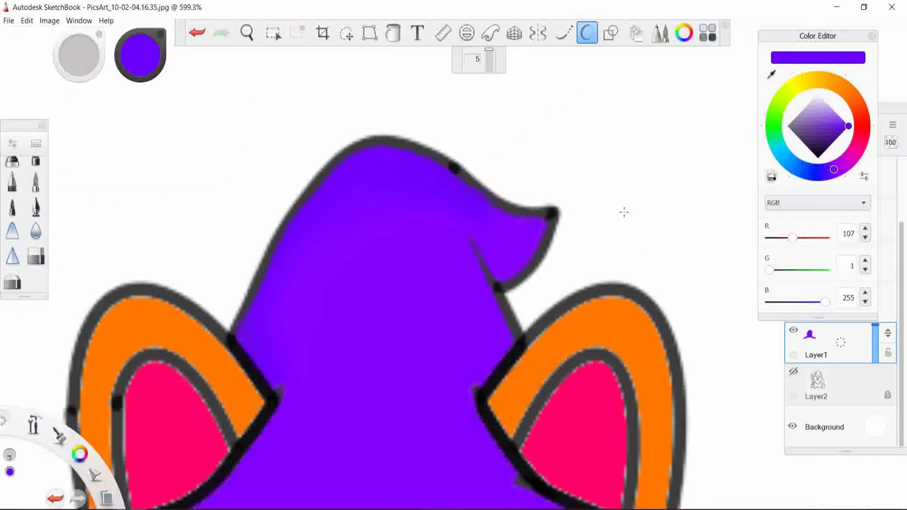
key("ctrl+z")
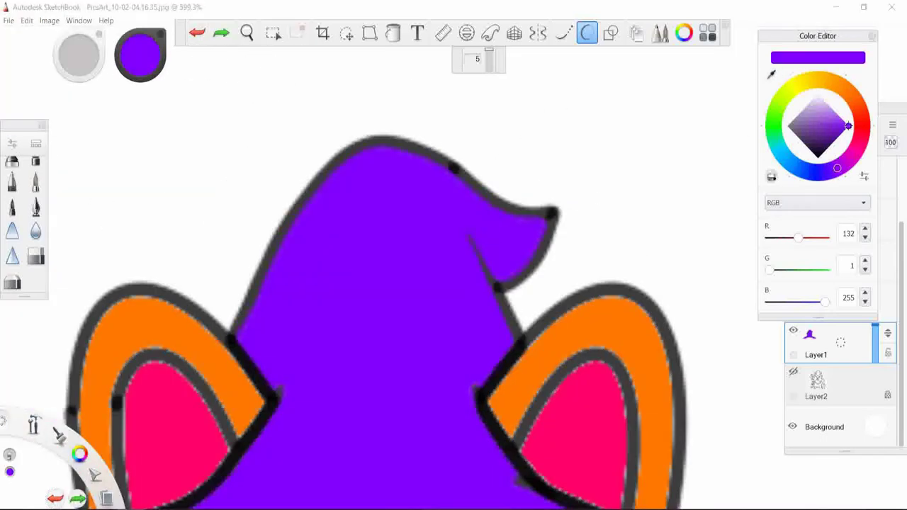
- Shade the hat's upper-left edge with darker purple RGB 97,2,186 using the pen
left_click_drag(848, 128, 839, 134)
left_click(35, 206)
mouse_move(245, 339)
left_mouse_down()
mouse_move(313, 214)
mouse_move(542, 226)
left_mouse_up()
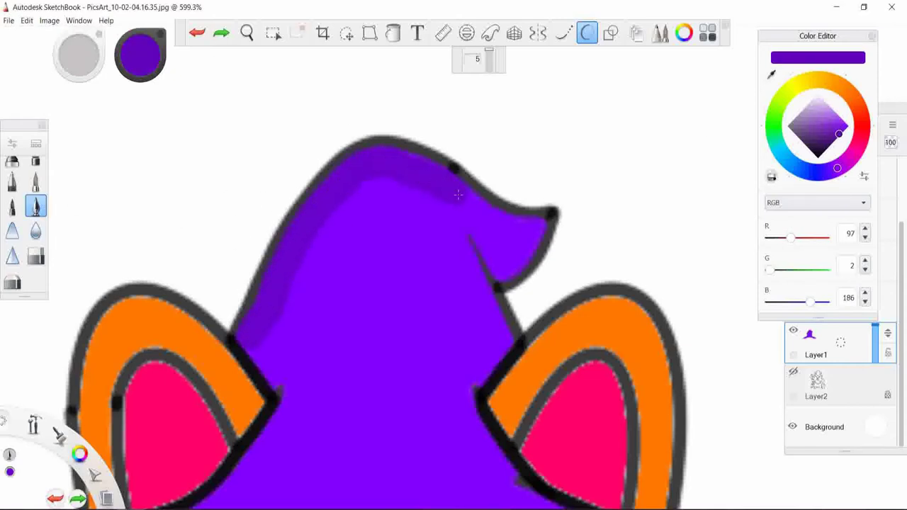
left_click(40, 234)
left_click(316, 245)
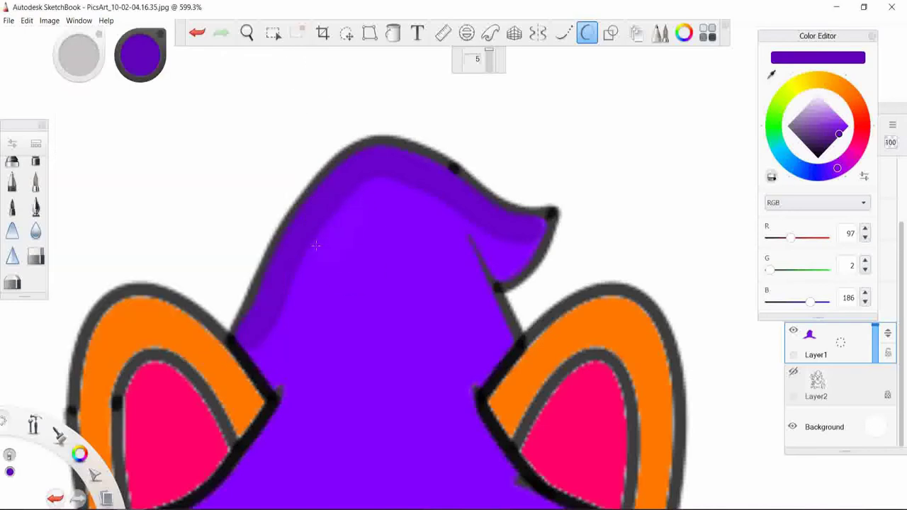
key("ctrl+z")
- Blend the shading near the hat tip and raise the Smudge strength to 100%
key("ctrl+b")
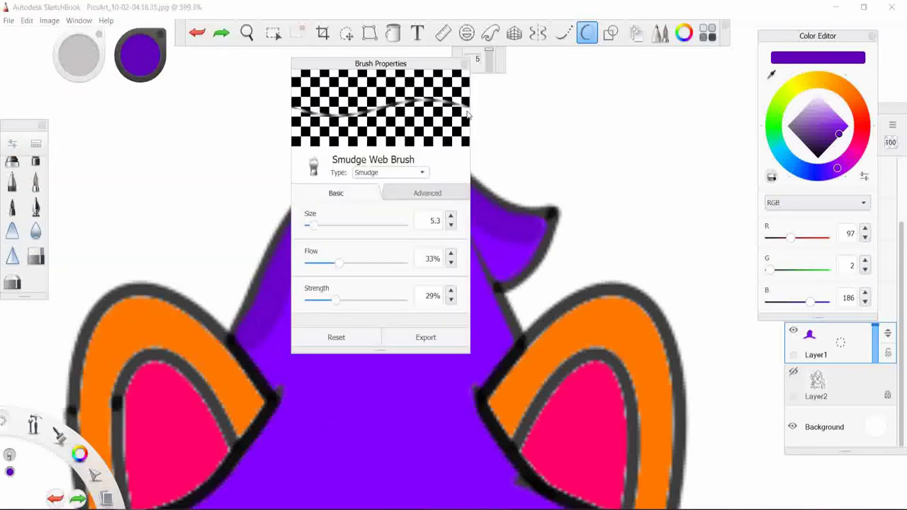
key("ctrl+b")
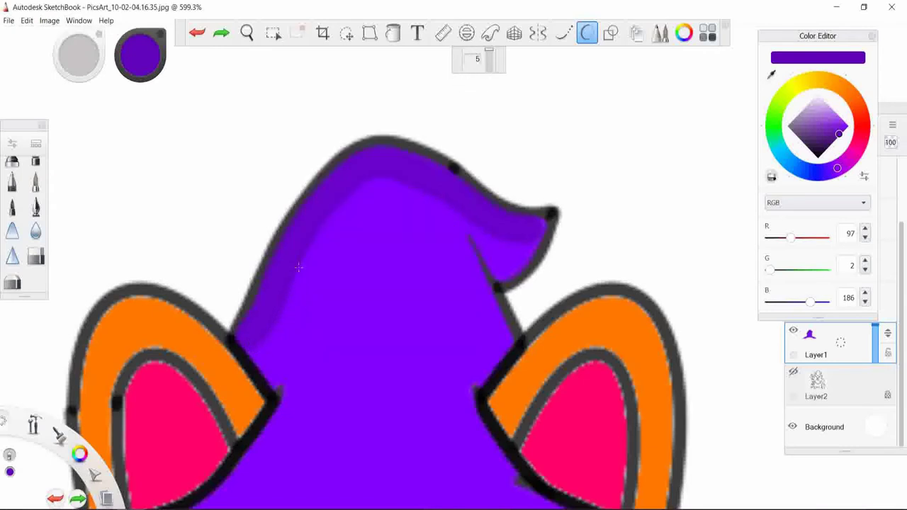
left_click(534, 236)
key("ctrl+b")
left_click_drag(344, 304, 408, 305)
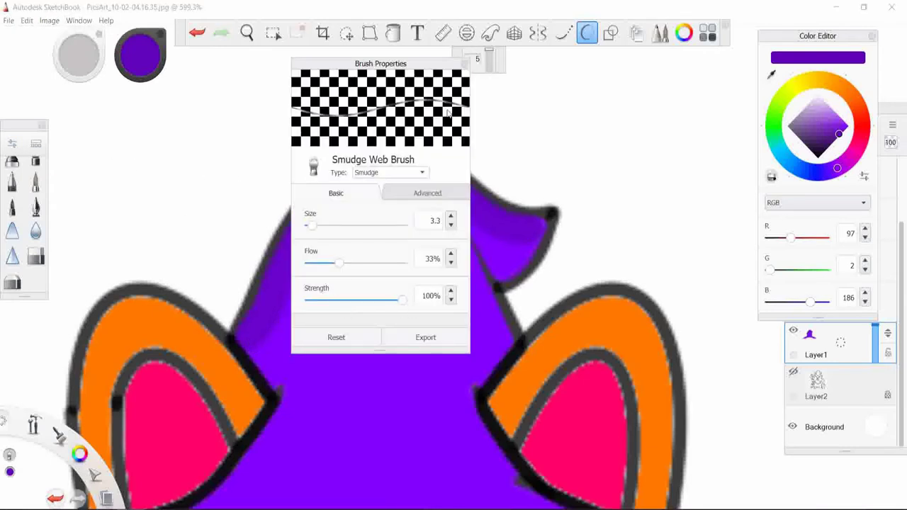
key("ctrl+b")
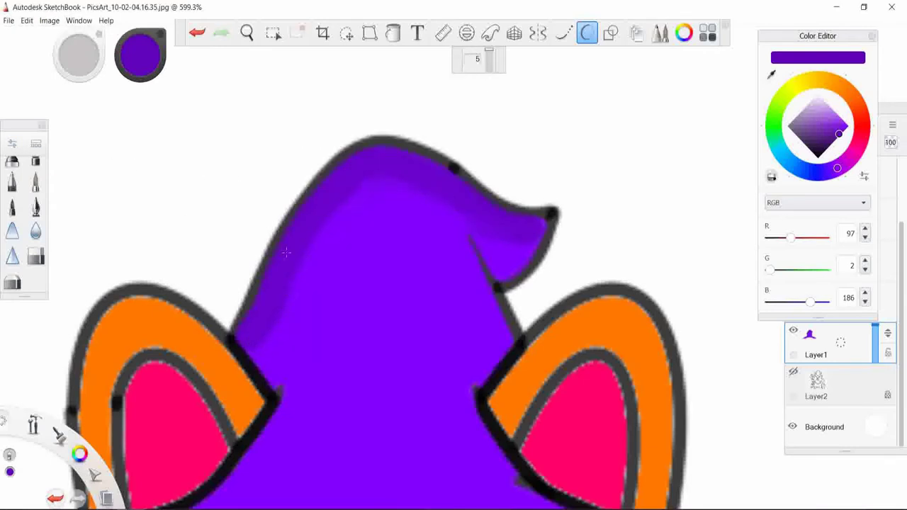
- Select the Super Soft Blender brush from the brush library
scroll(397, 380, "down", 5)
left_click(36, 144)
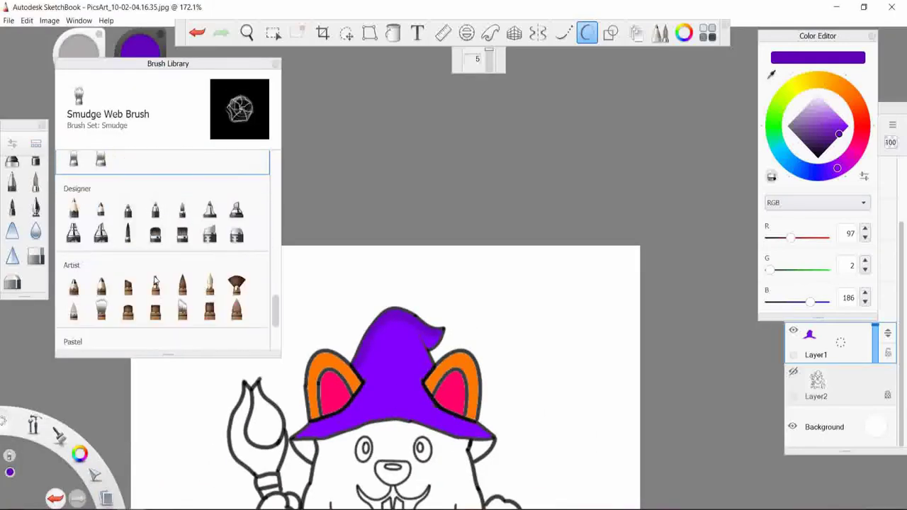
scroll(168, 248, "down", 3)
left_click(73, 256)
scroll(486, 354, "up", 3)
scroll(468, 368, "up", 3)
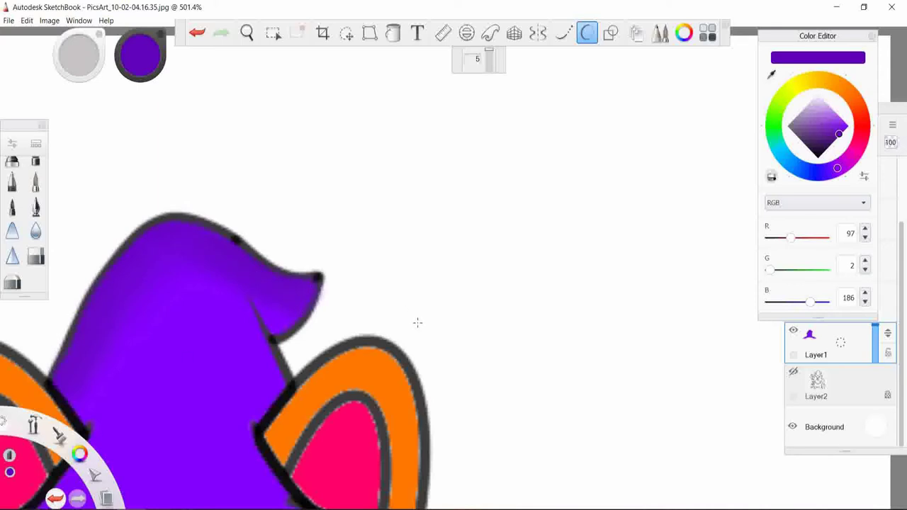
- Undo the lighter stroke on the witch hat
scroll(413, 326, "down", 5)
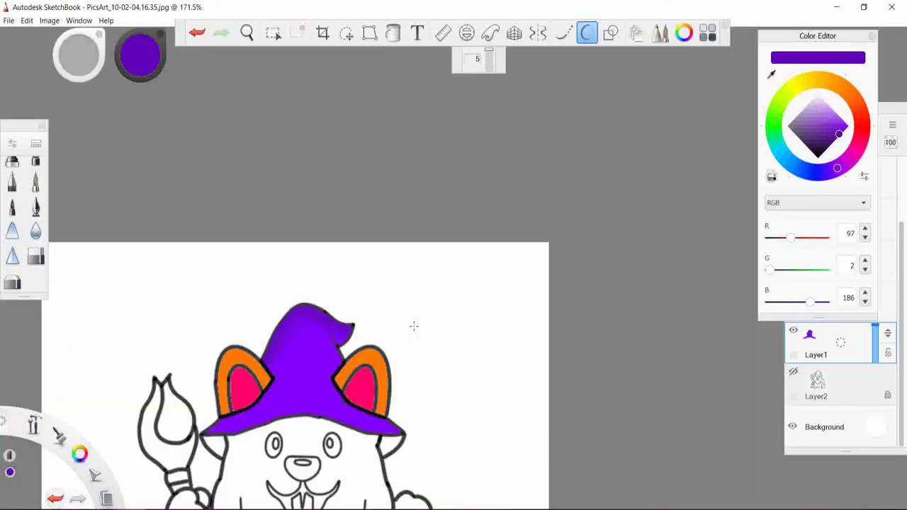
scroll(414, 326, "up", 5)
scroll(354, 383, "down", 2)
scroll(282, 437, "down", 1)
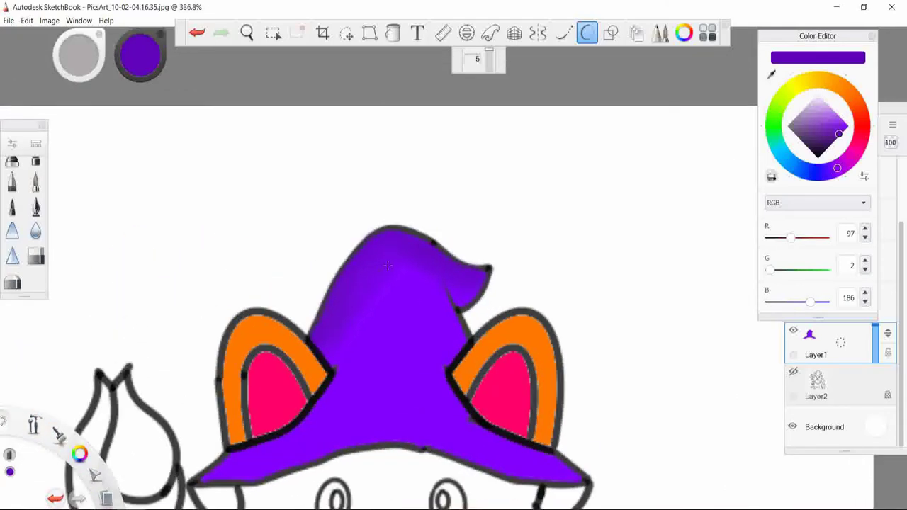
key("ctrl+z")
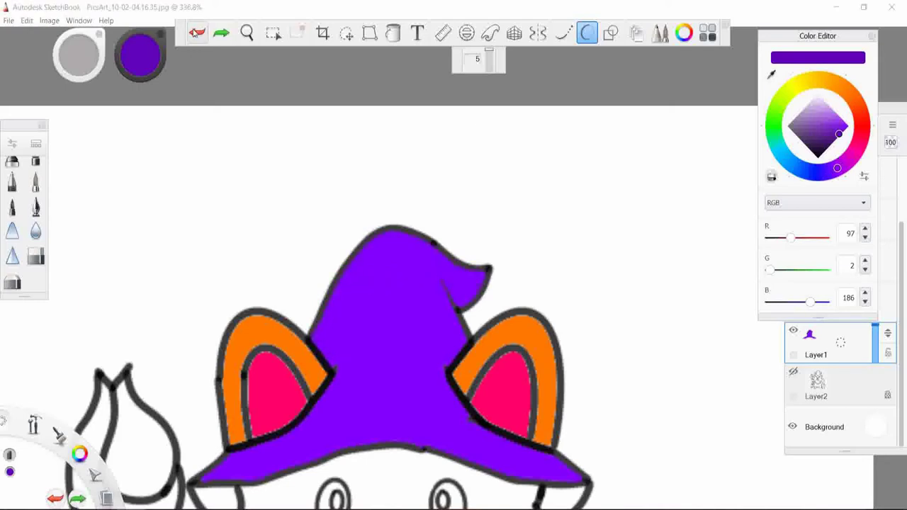
- Shade the hat's top edge dark purple with the Inking Pen, then load Super Soft Blender
left_click(36, 205)
scroll(406, 314, "up", 3)
scroll(406, 314, "up", 2)
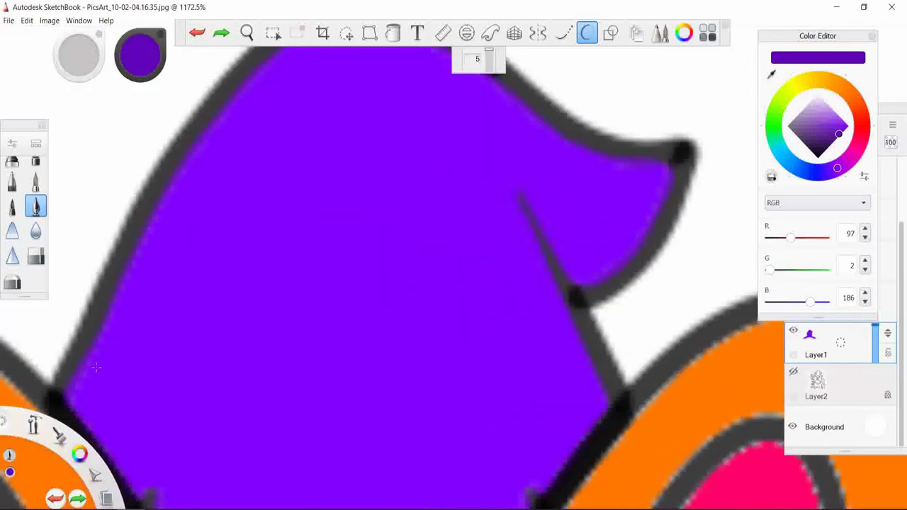
mouse_move(74, 404)
left_mouse_down()
mouse_move(181, 189)
mouse_move(262, 71)
left_mouse_up()
scroll(270, 262, "down", 2)
key("ctrl+z")
mouse_move(132, 360)
left_mouse_down()
mouse_move(223, 190)
mouse_move(273, 132)
mouse_move(382, 114)
mouse_move(477, 187)
mouse_move(550, 190)
left_mouse_up()
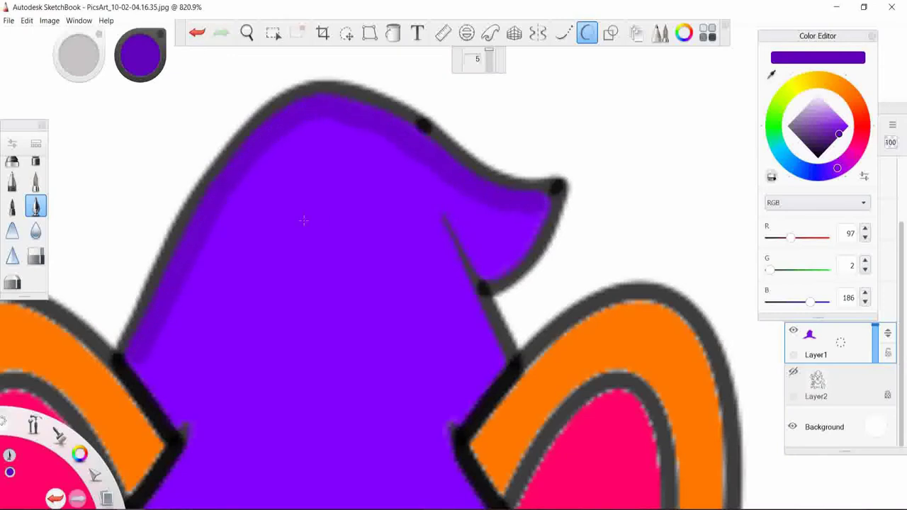
left_click(36, 143)
left_click(73, 255)
- Blend the dark purple shading along the hat's left edge with Super Soft Blender
scroll(340, 304, "down", 2)
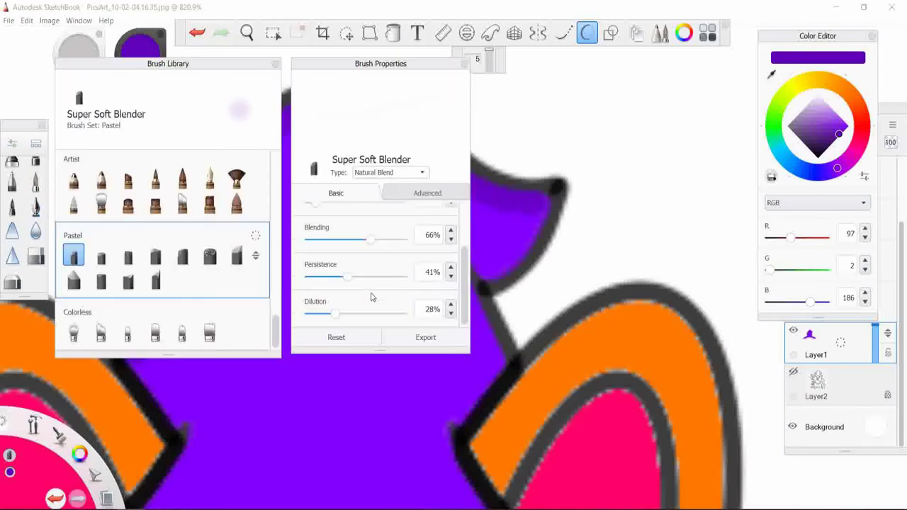
left_click_drag(142, 351, 165, 322)
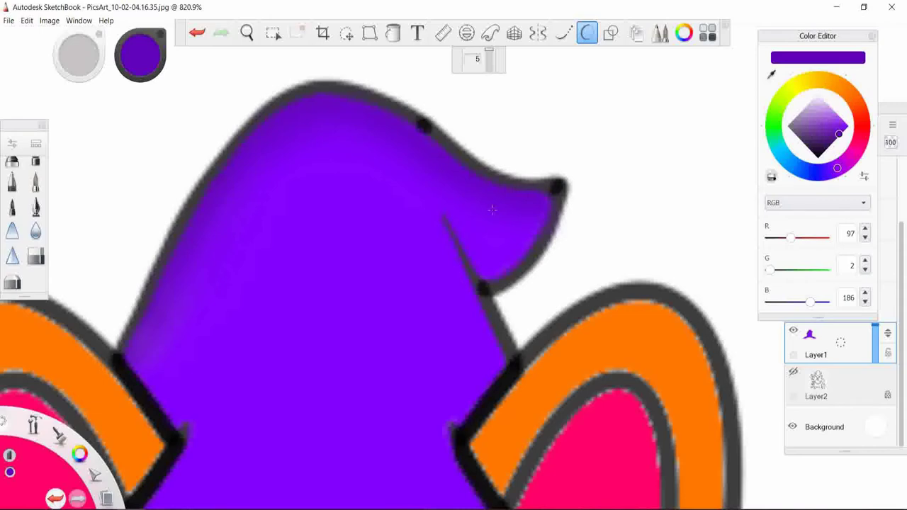
left_click_drag(145, 353, 160, 325)
scroll(500, 228, "down", 3)
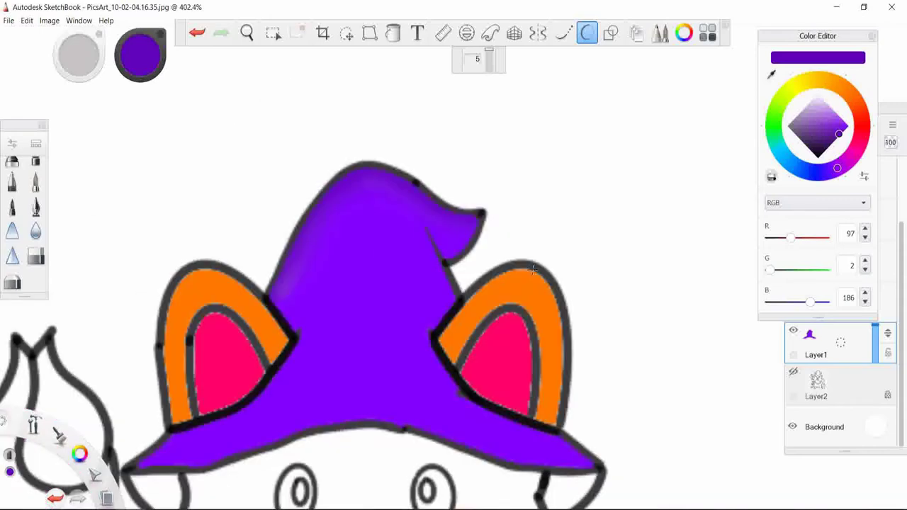
scroll(533, 268, "up", 2)
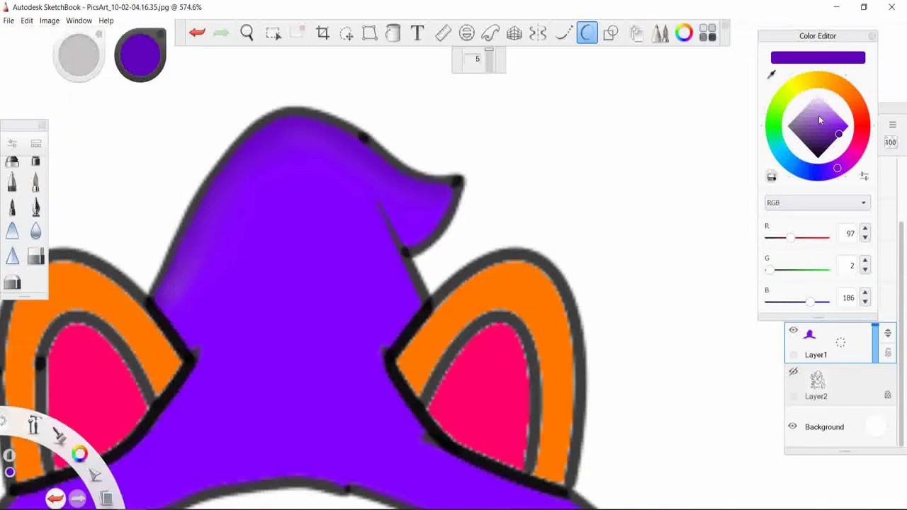
- Try the guide, shape and Transform tools, undoing an accidental move of the hat
left_click(369, 33)
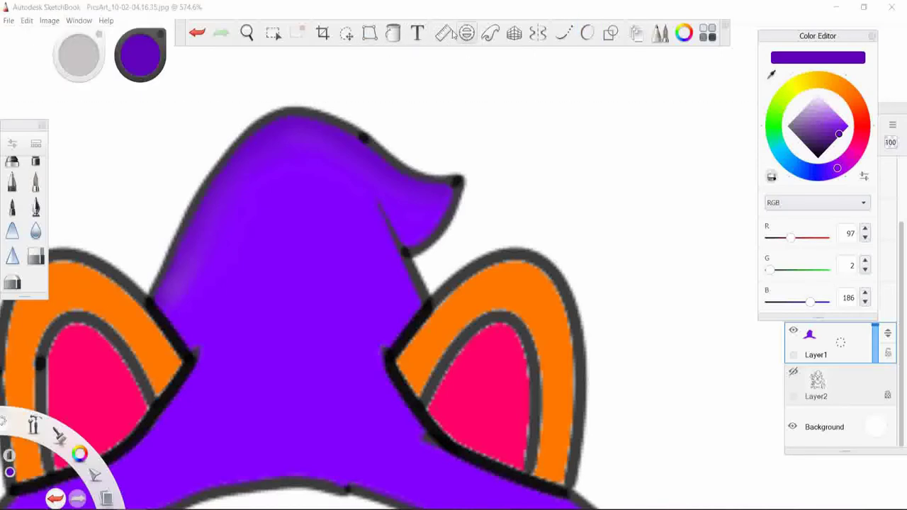
left_click(490, 34)
left_click(610, 33)
left_click(467, 59)
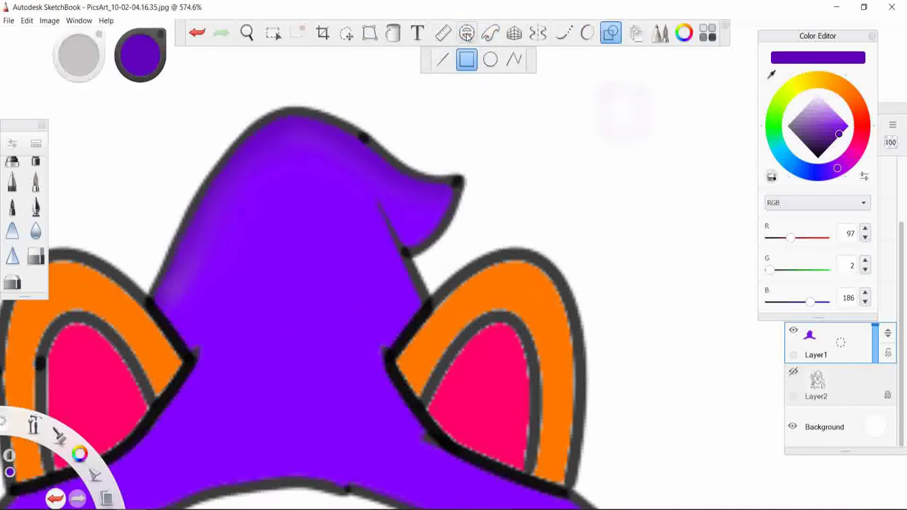
left_click(369, 33)
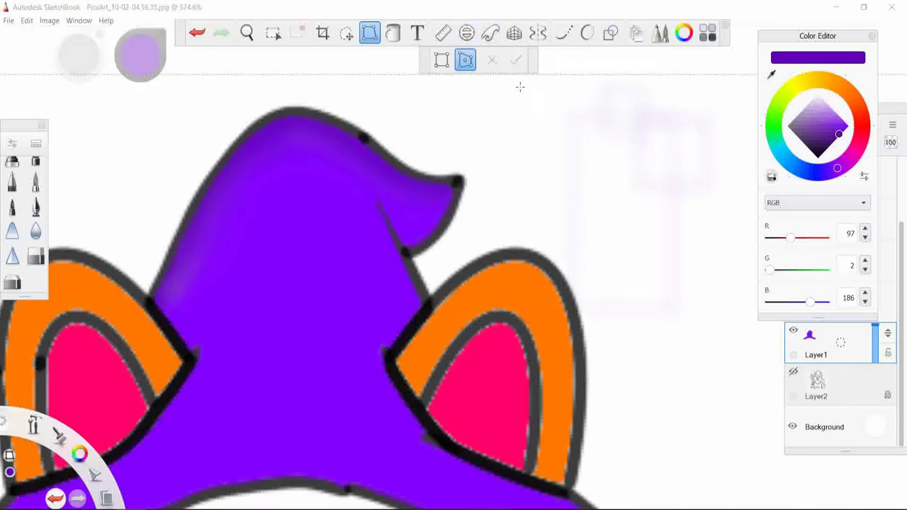
left_click_drag(562, 112, 601, 143)
key("ctrl+z")
left_click(587, 34)
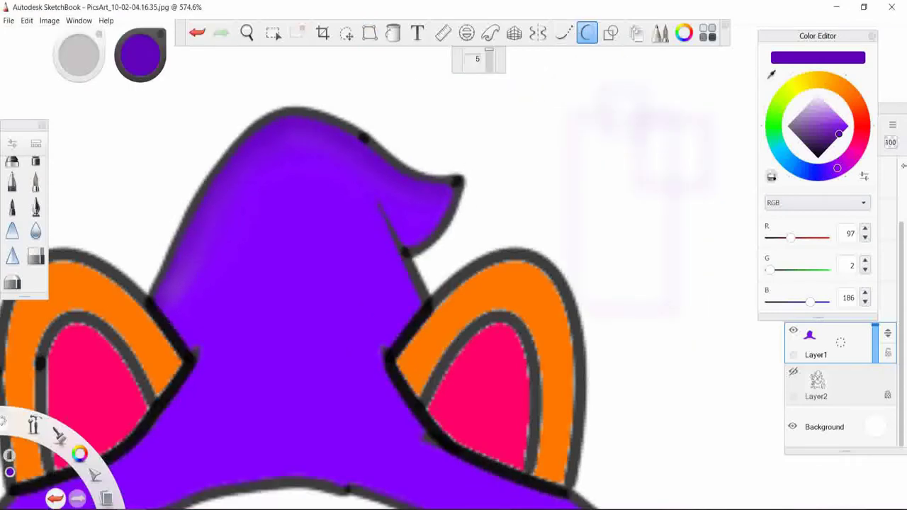
left_click(864, 176)
- Paint a trial white highlight on the hat's left edge, then remove it
left_click(815, 98)
left_click(36, 206)
left_click_drag(168, 301, 197, 346)
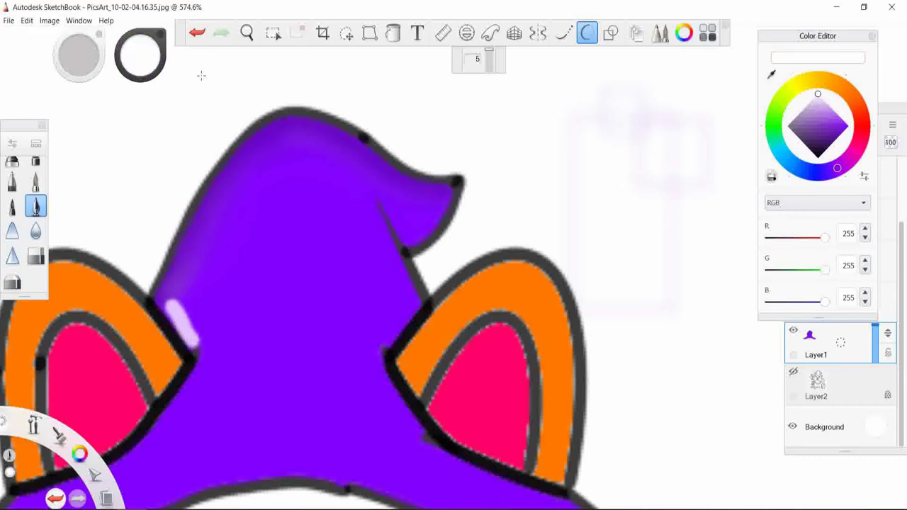
key("ctrl+b")
key("ctrl+b")
left_click_drag(168, 298, 197, 343)
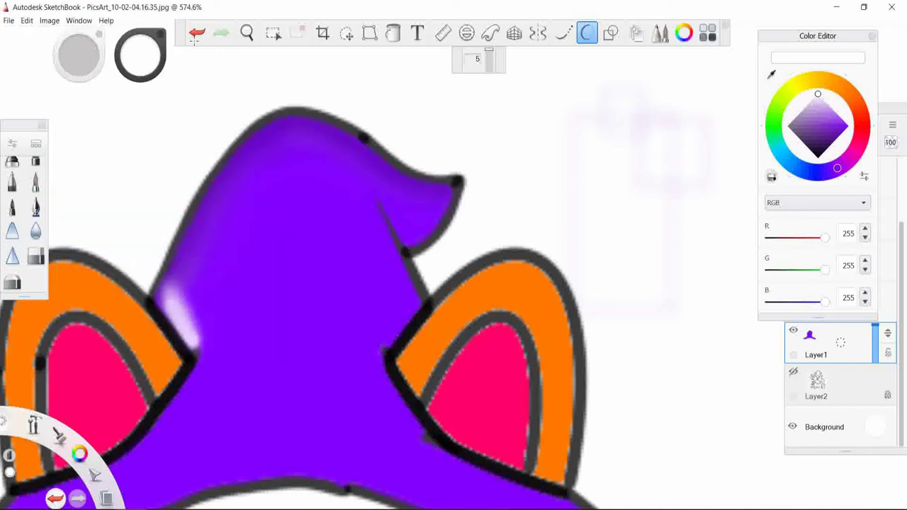
key("ctrl+z")
left_click_drag(181, 302, 197, 345)
left_click(197, 34)
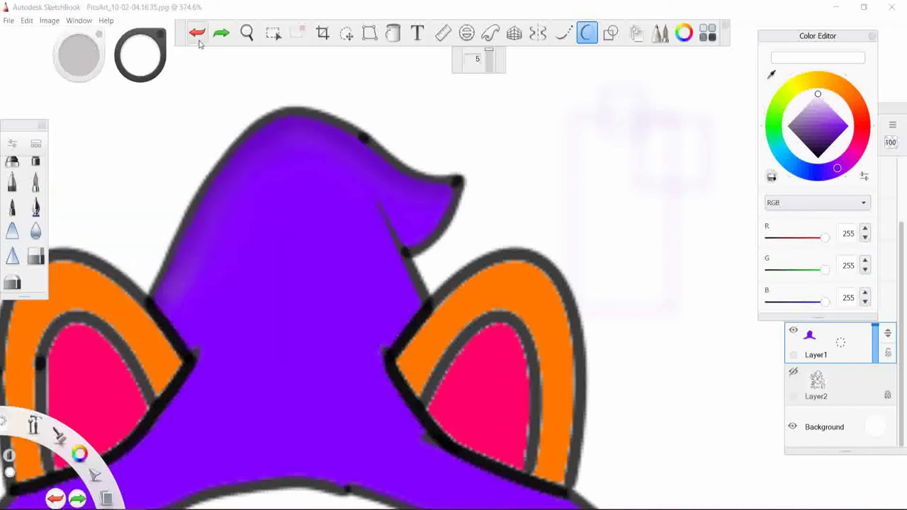
- Pick a darker purple and shade the hat's left and lower-left edges with the pen
left_click(197, 34)
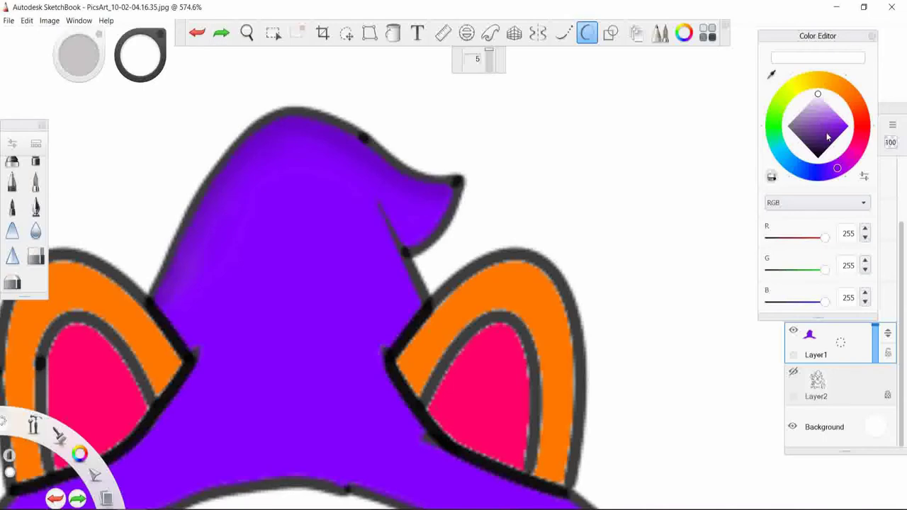
left_click(840, 137)
left_click(35, 205)
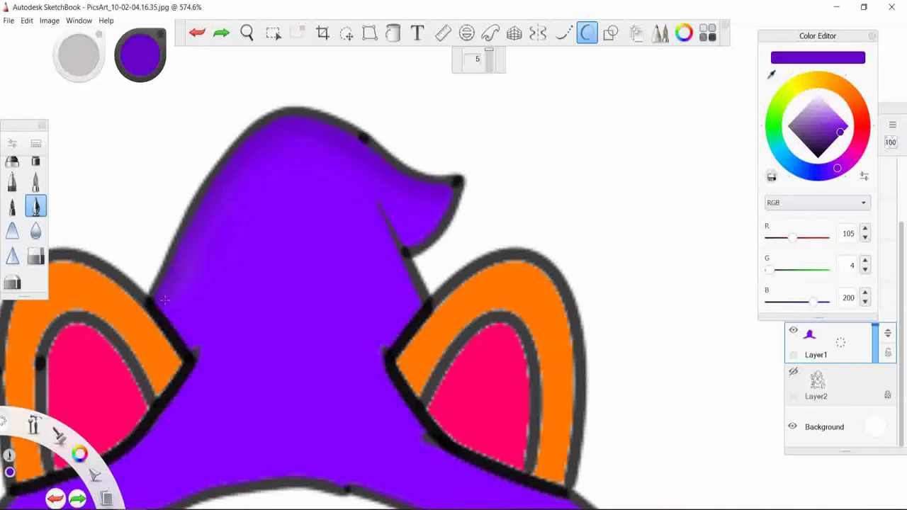
left_click_drag(157, 429, 199, 369)
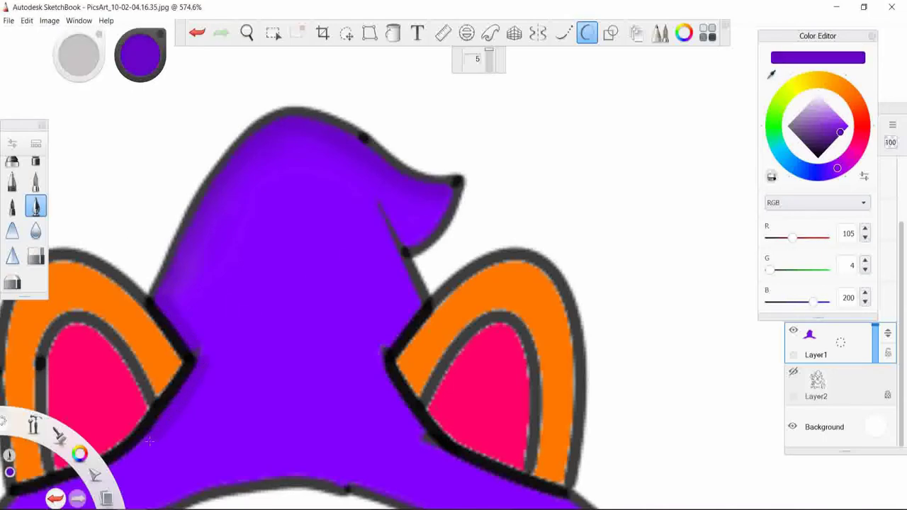
scroll(202, 372, "up", 1)
scroll(223, 405, "down", 1)
left_click_drag(183, 445, 310, 404)
left_click_drag(128, 479, 181, 446)
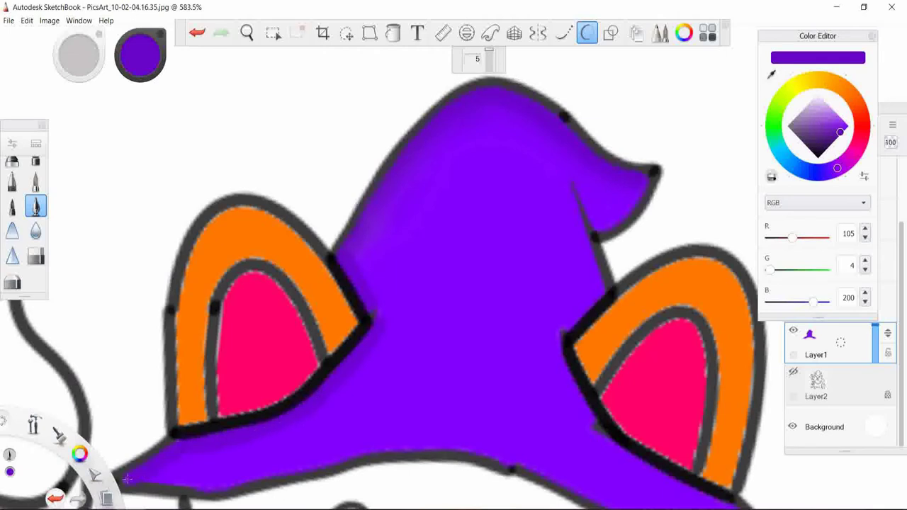
mouse_move(128, 479)
left_mouse_down()
mouse_move(214, 485)
mouse_move(375, 452)
left_mouse_up()
key("ctrl+z")
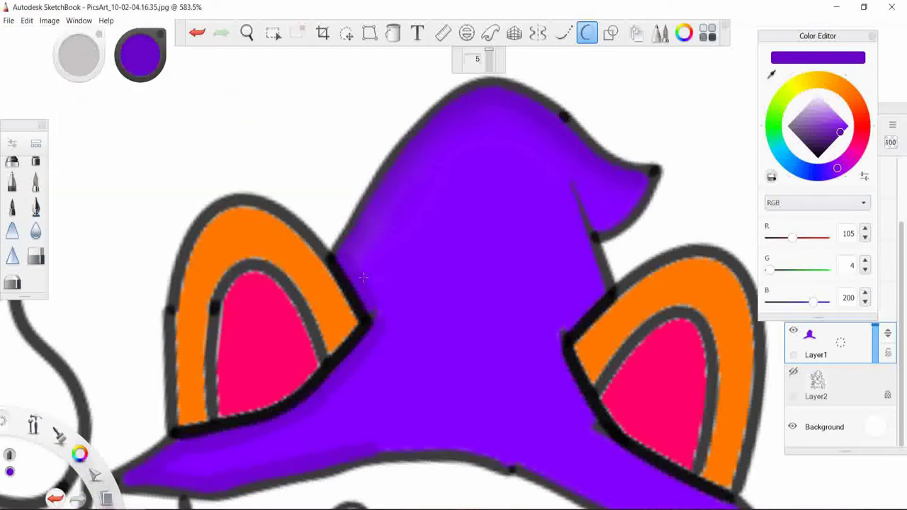
- Discard trial purple touch-ups and draw a deeper purple stroke along the ear's lower edge
left_click_drag(362, 277, 369, 301)
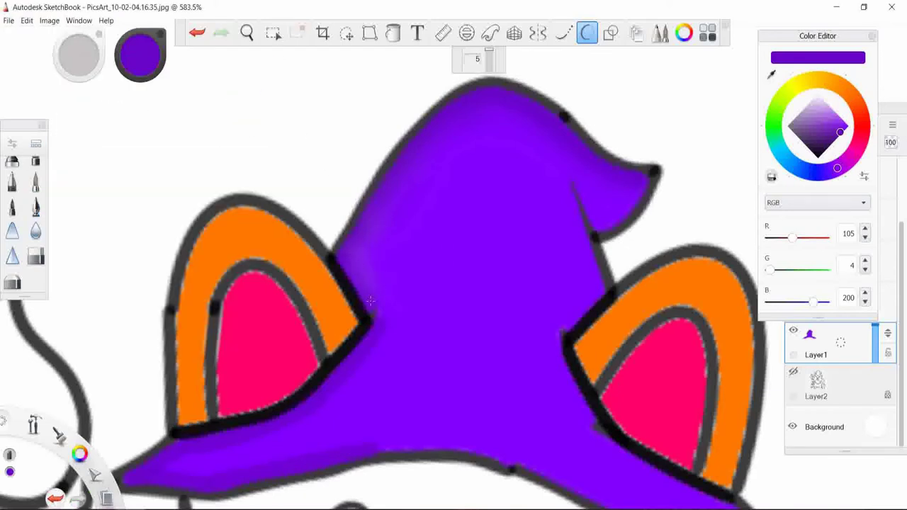
left_click(197, 32)
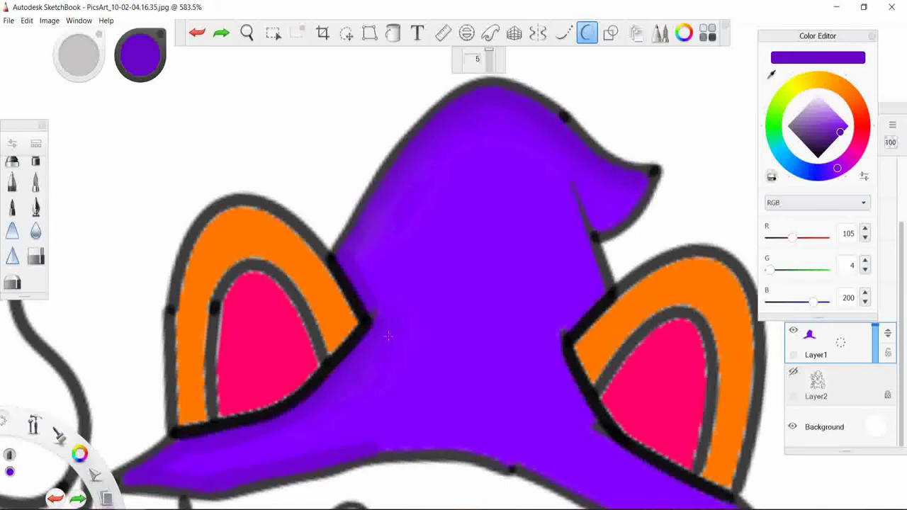
left_click_drag(267, 429, 381, 323)
left_click(197, 32)
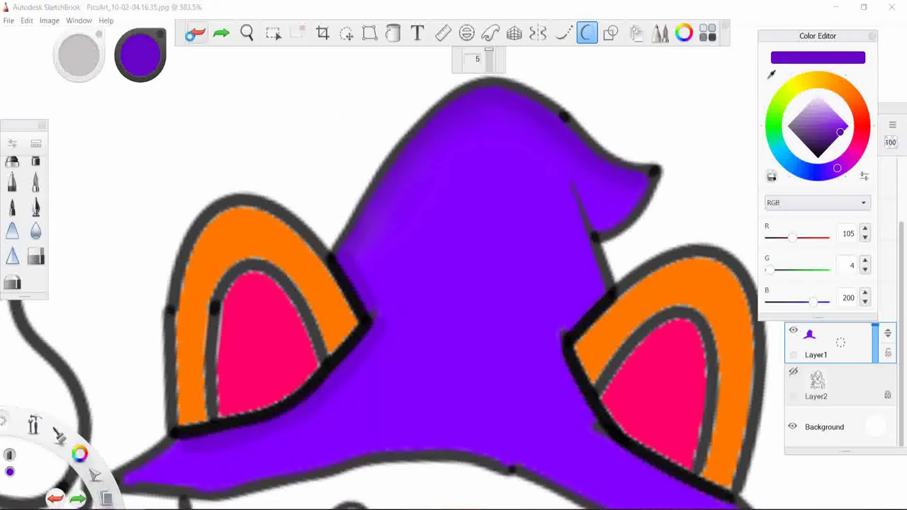
left_click(839, 135)
left_click(35, 206)
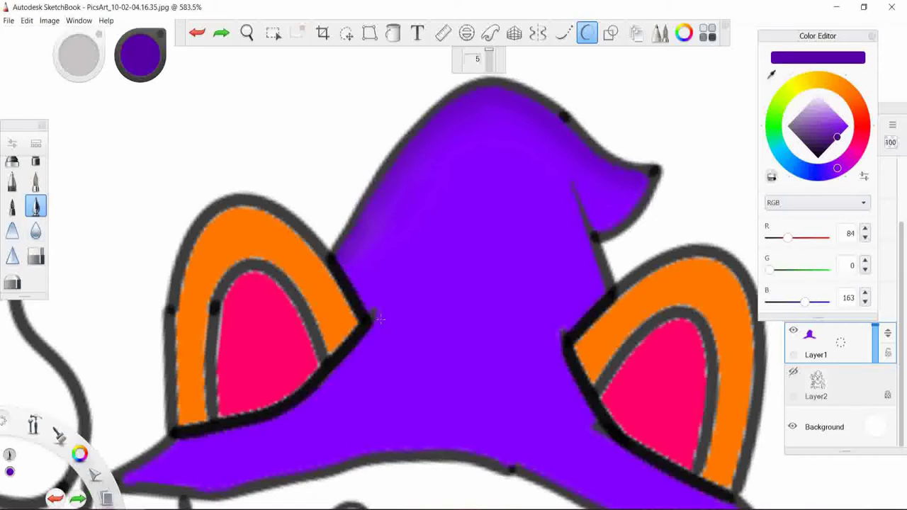
mouse_move(370, 320)
left_mouse_down()
mouse_move(261, 425)
mouse_move(177, 435)
left_mouse_up()
- Refine the dark outline under the left ear, then switch to lighter purple (R105, G2, B202)
left_click(35, 207)
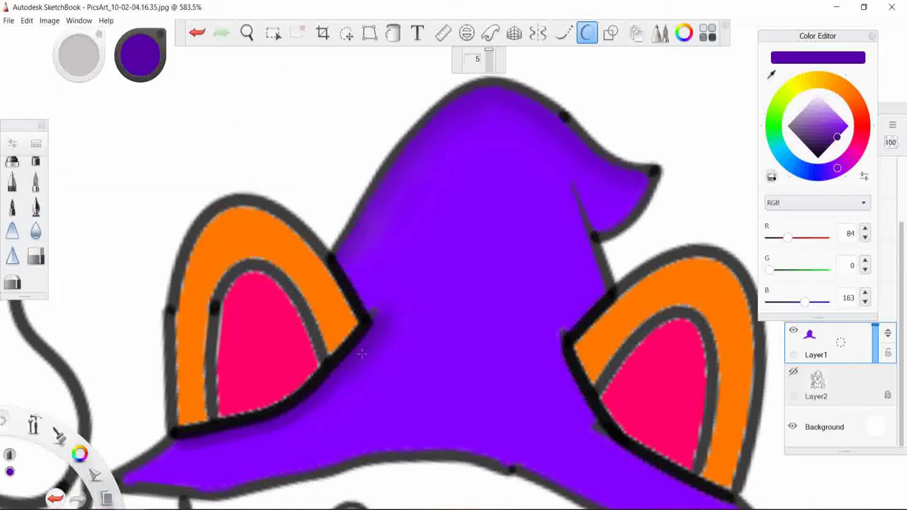
left_click_drag(297, 414, 193, 439)
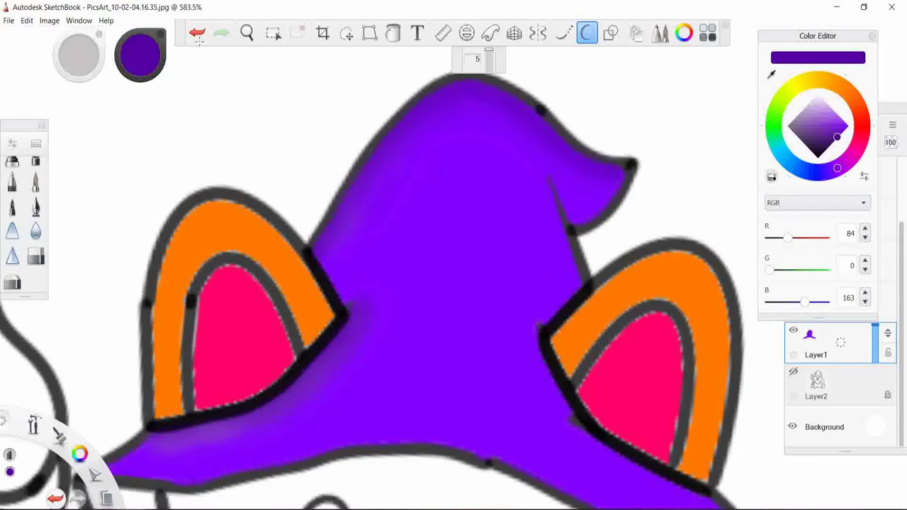
left_click_drag(340, 333, 153, 429)
key("ctrl+z")
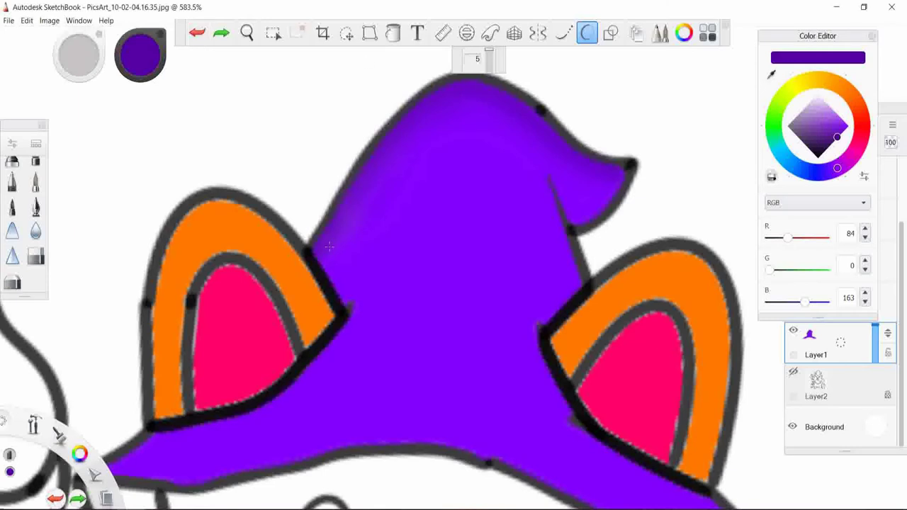
left_click(329, 246)
key("ctrl+z")
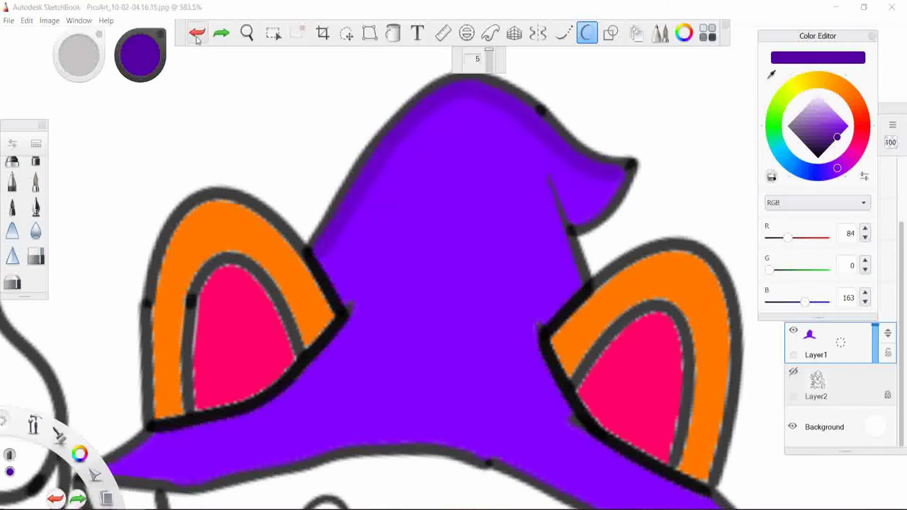
left_click(485, 92, "alt")
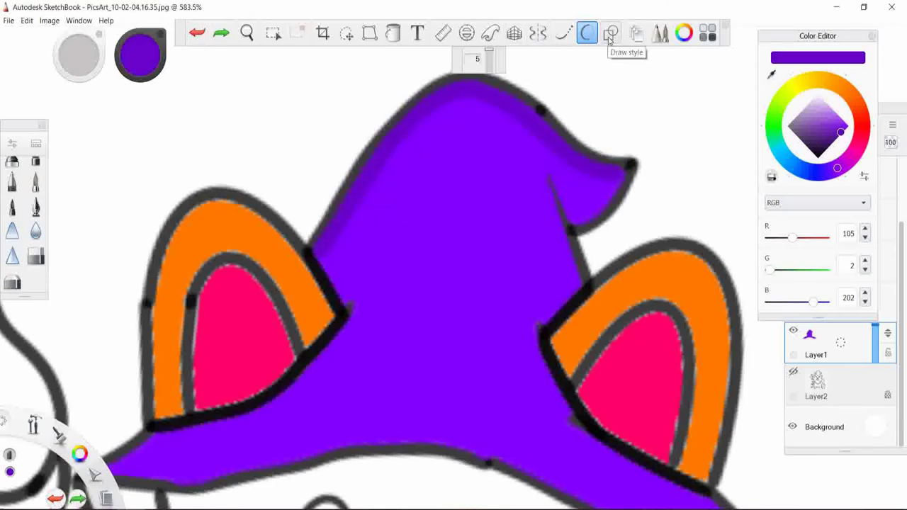
- Move the ellipse guide aside and cycle through the curve and shape tools
left_click(466, 33)
left_click_drag(453, 267, 172, 111)
left_click(490, 33)
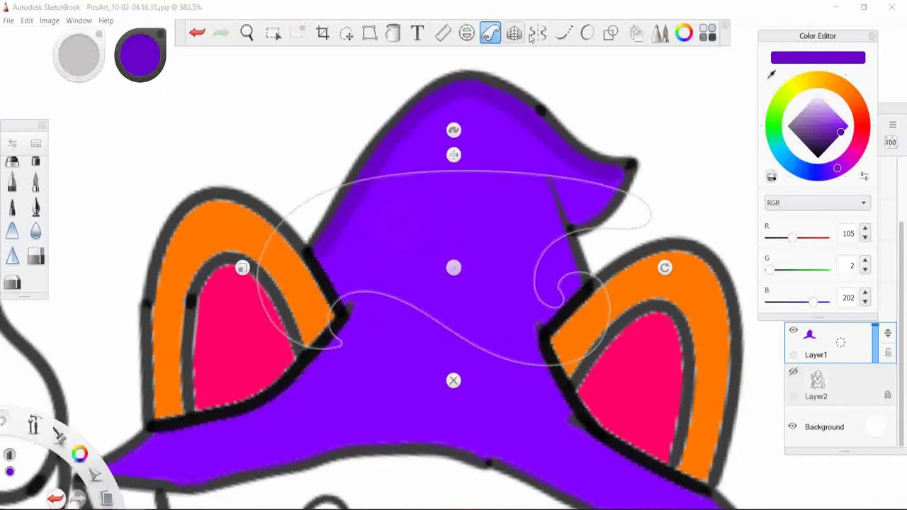
left_click(587, 33)
left_click(563, 33)
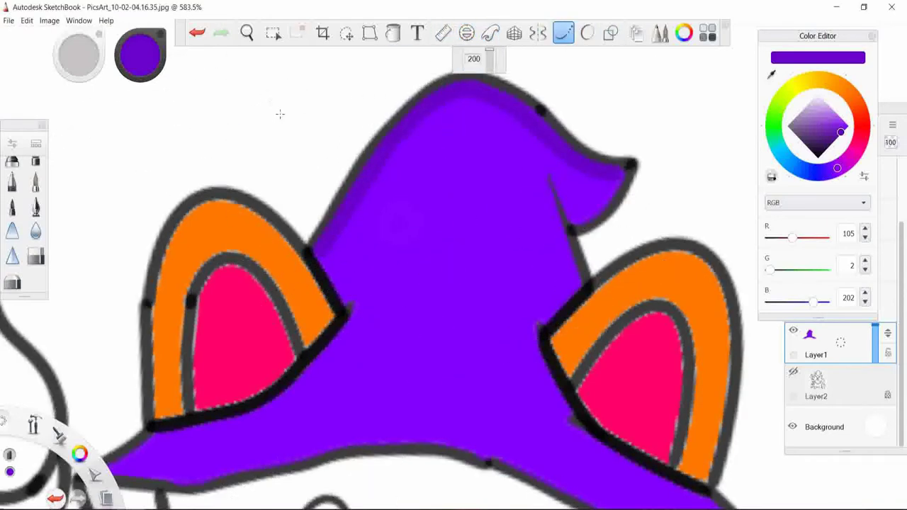
left_click(611, 32)
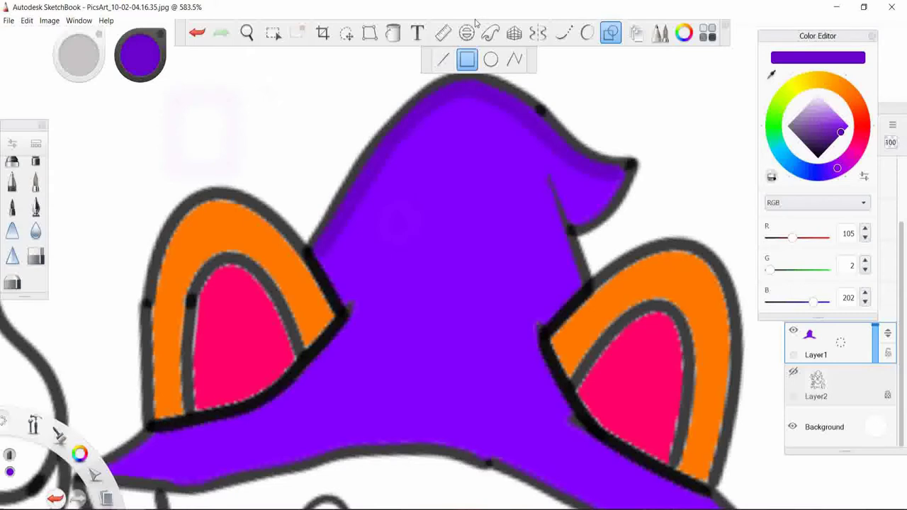
- Try a rectangular selection, rectangle and polyline shapes, and freehand lasso selection
left_click(322, 33)
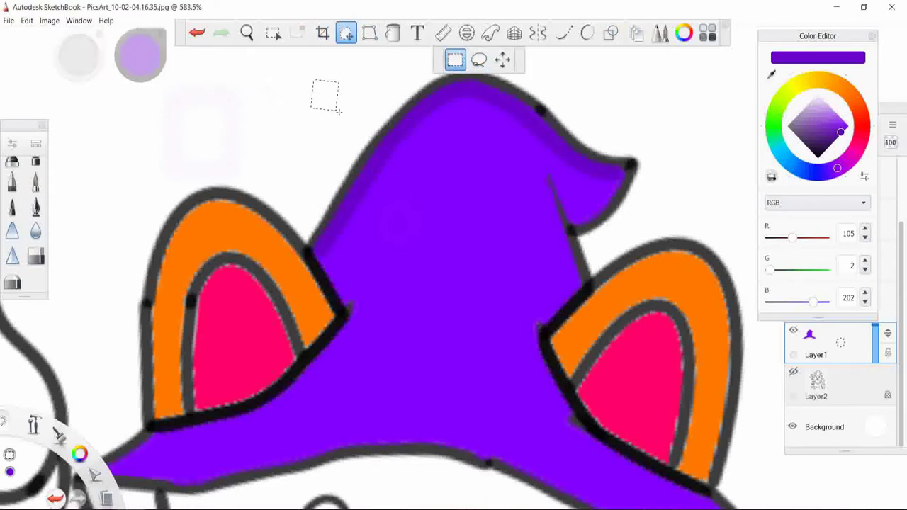
left_click_drag(249, 73, 314, 136)
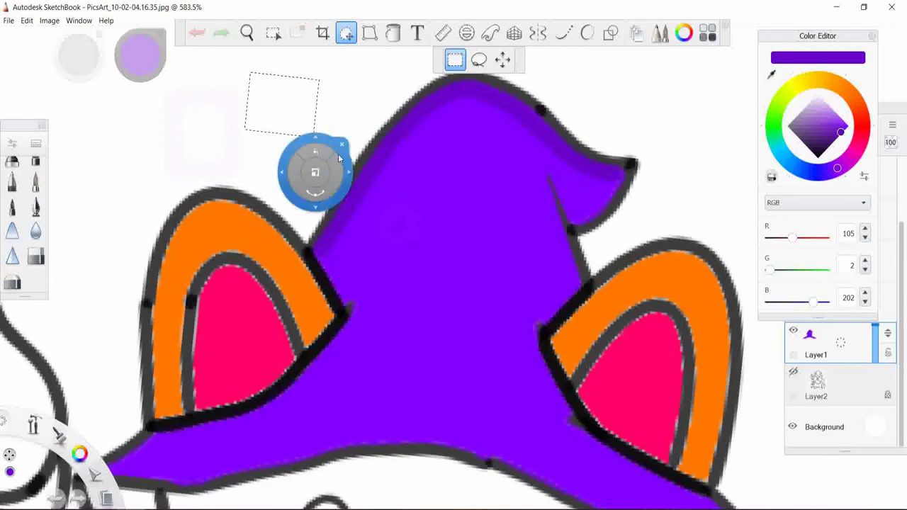
left_click(394, 33)
left_click(611, 33)
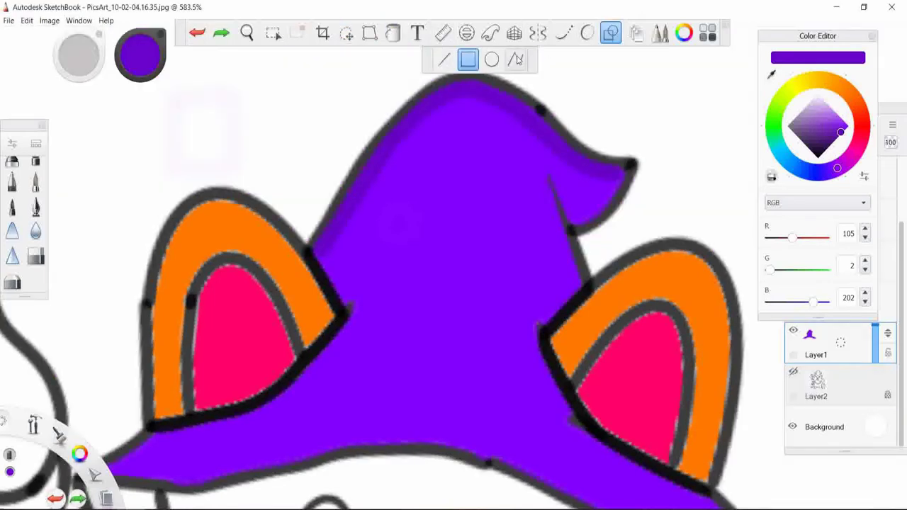
left_click(515, 60)
left_click(642, 79)
left_click(680, 79)
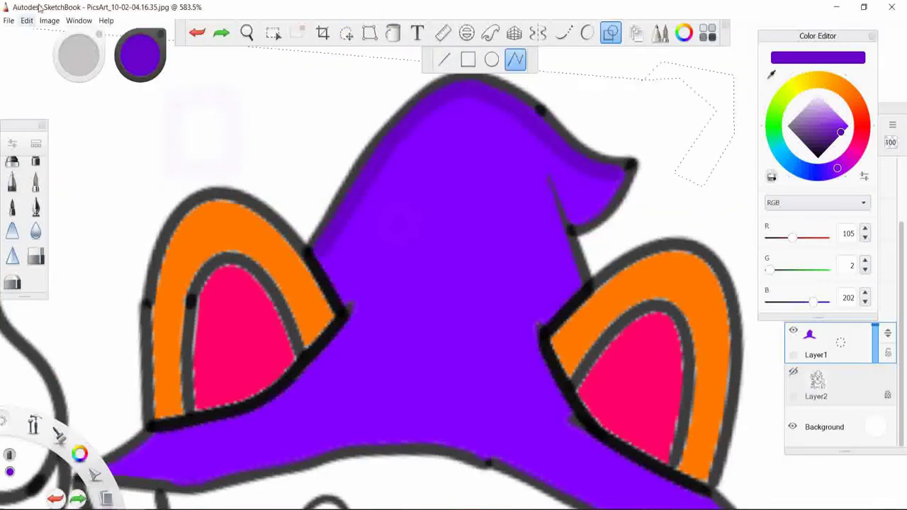
left_click(274, 33)
left_click(389, 59)
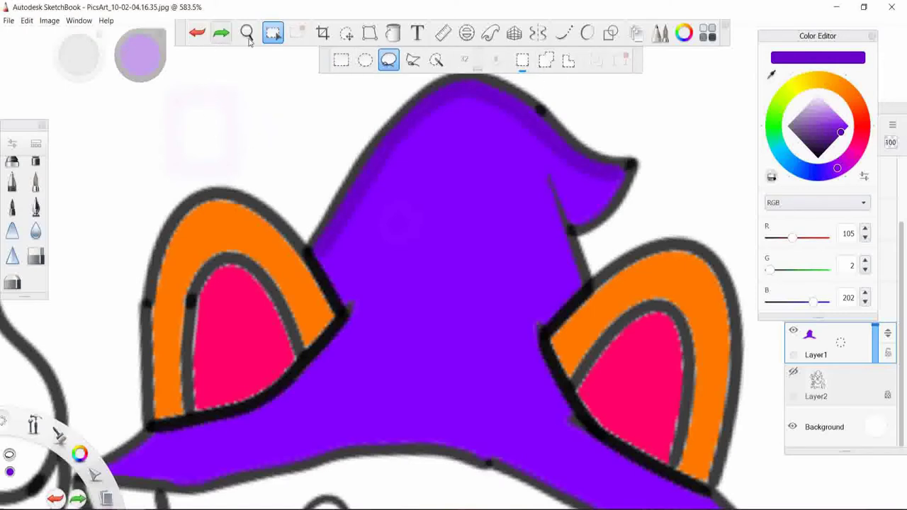
- Browse the Colorless and pastel brushes in the Brush Library, settling on Super Soft Blender
double_click(35, 185)
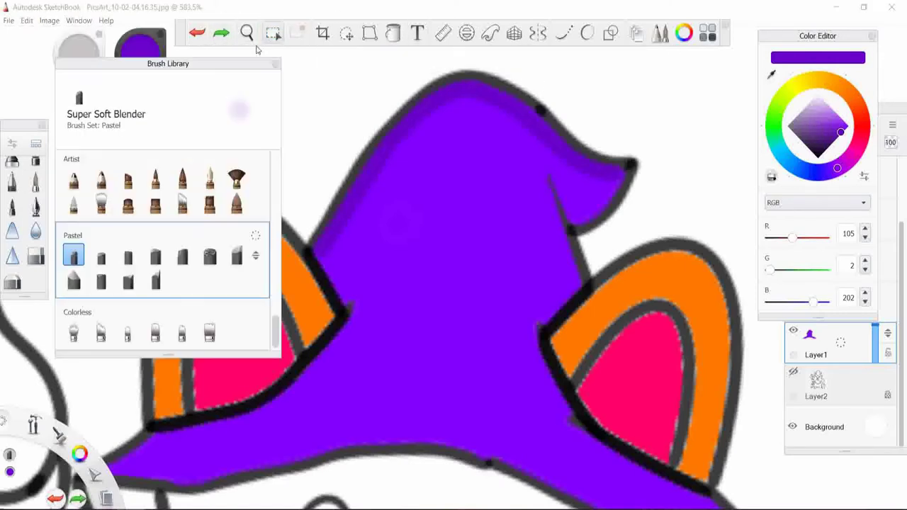
left_click(182, 331)
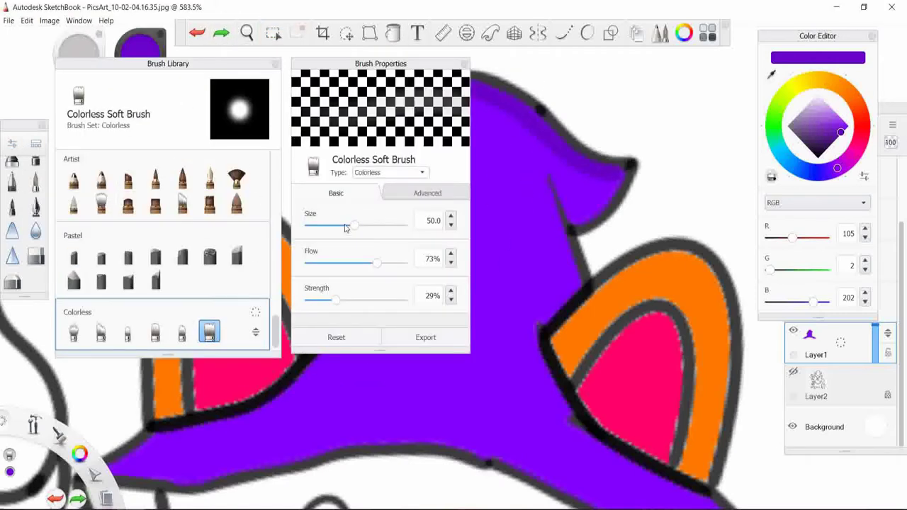
left_click(205, 331)
left_click(128, 332)
left_click(73, 332)
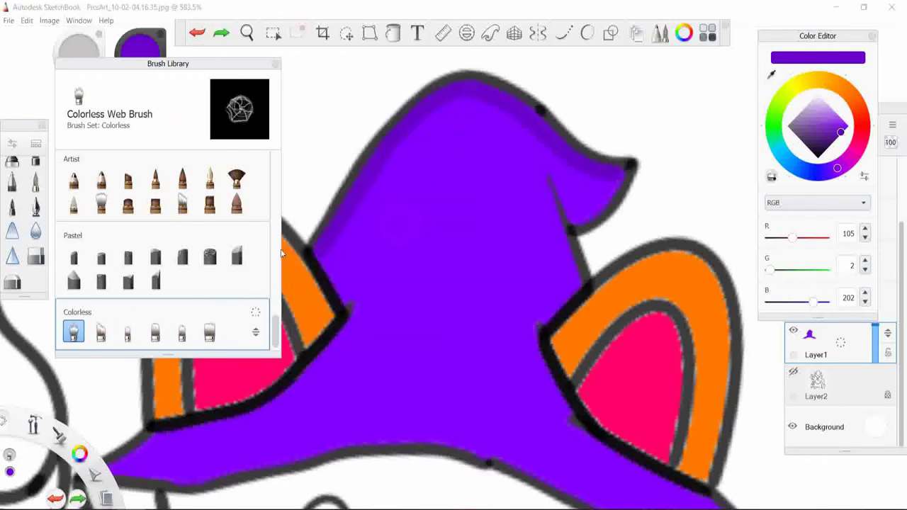
left_click(101, 257)
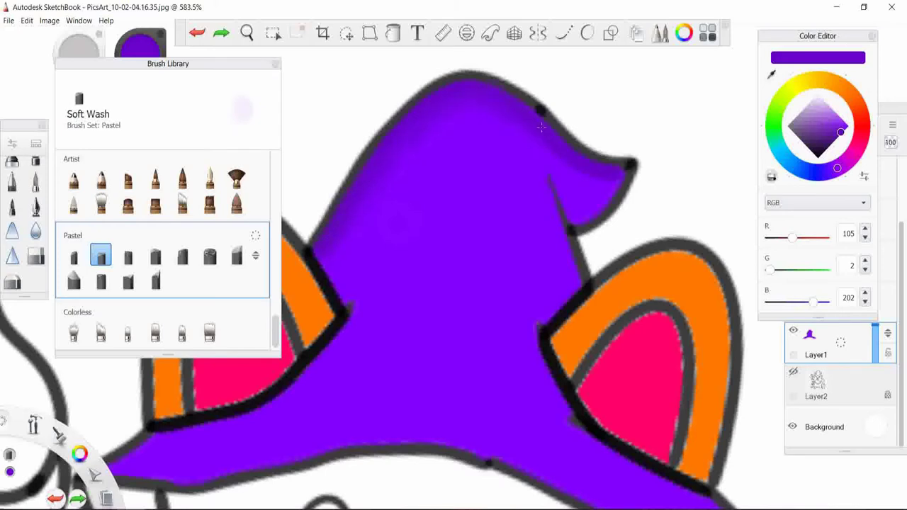
left_click(128, 256)
left_click(155, 256)
left_click(237, 256)
left_click(101, 281)
left_click(74, 256)
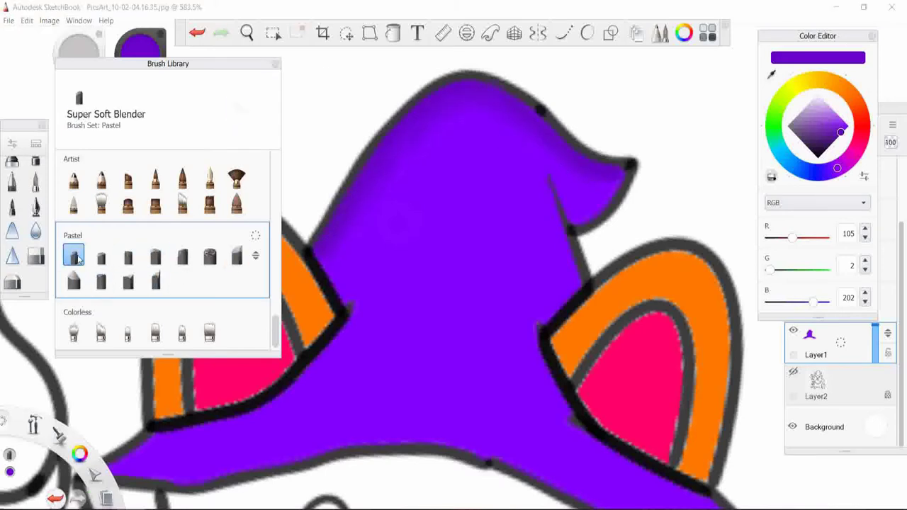
- Undo the last change, then try a dark purple stroke below the left ear and undo it
left_click(198, 32)
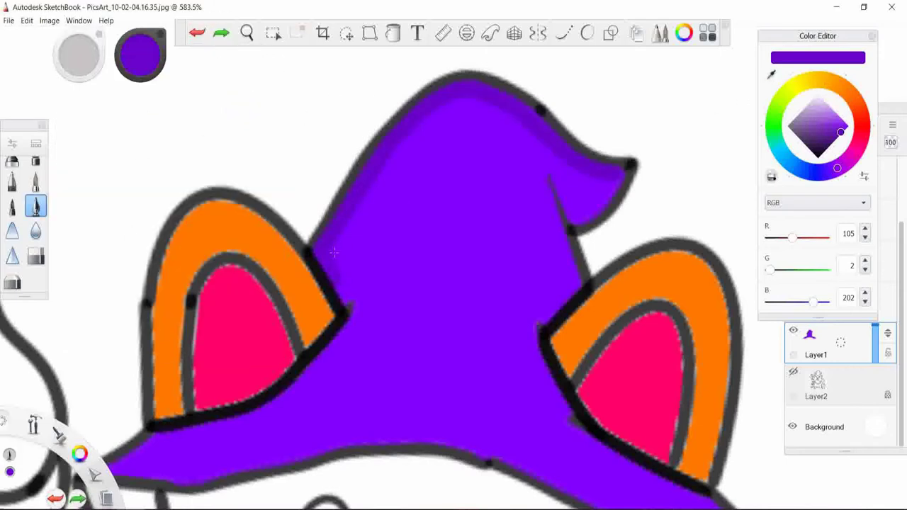
left_click_drag(152, 433, 355, 306)
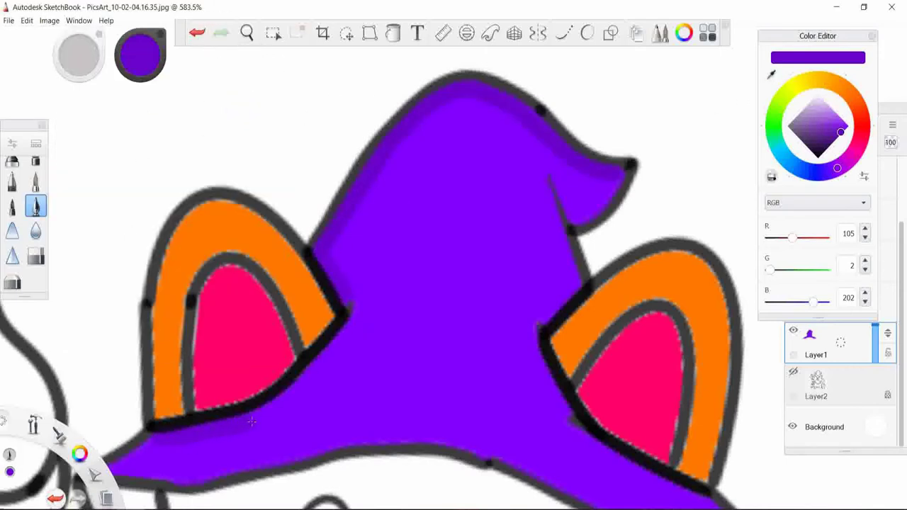
key("ctrl+z")
- Turn on Predictive Stroke level 5 and retry the shading below the left ear
left_click_drag(152, 434, 354, 309)
key("ctrl+z")
key("s")
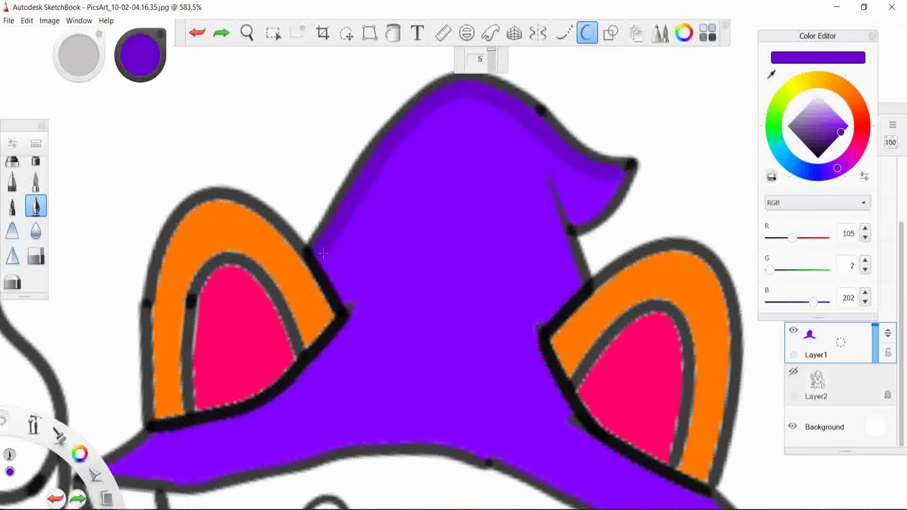
mouse_move(152, 434)
left_mouse_down()
mouse_move(225, 428)
mouse_move(354, 309)
left_mouse_up()
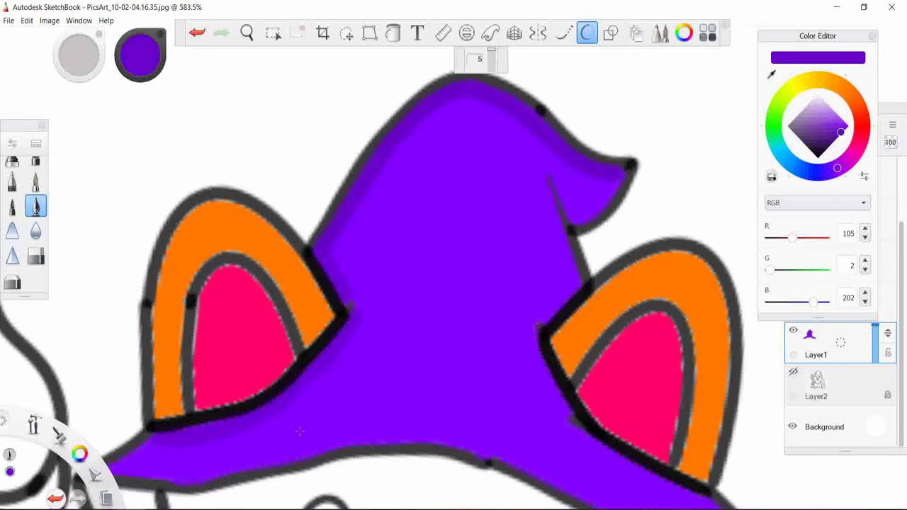
scroll(241, 434, "up", 2)
key("ctrl+z")
- Enlarge the Inking Pen to about size 6 and shade the left ear's edge darker purple
left_click(12, 143)
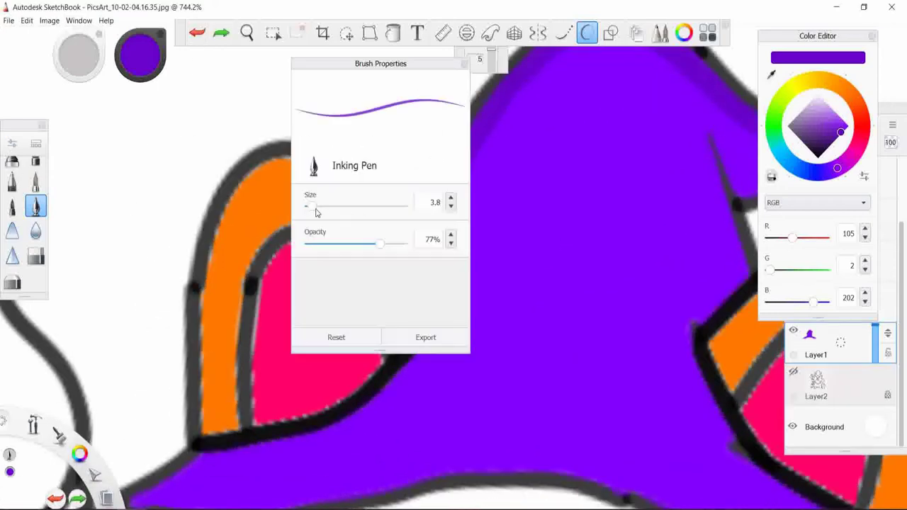
left_click(464, 64)
left_click(12, 143)
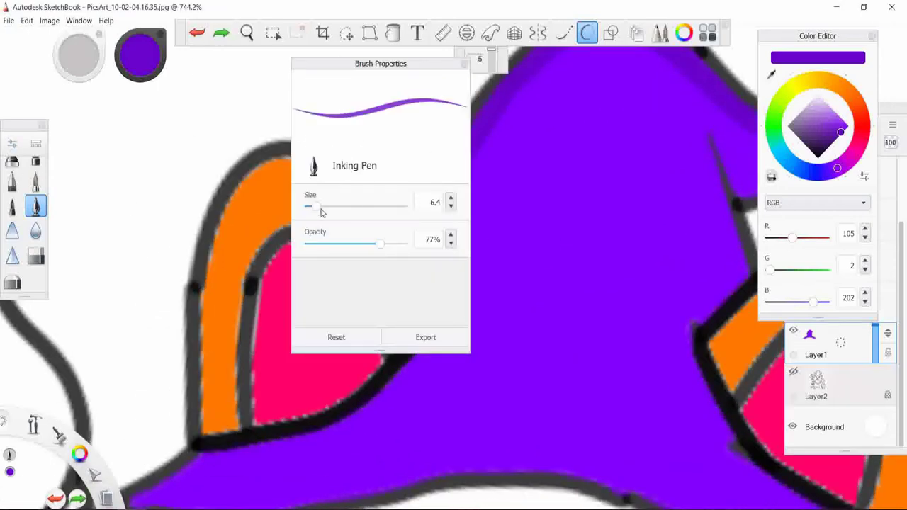
left_click_drag(317, 206, 314, 206)
left_click(464, 64)
left_click_drag(422, 221, 453, 294)
mouse_move(197, 462)
left_mouse_down()
mouse_move(454, 332)
mouse_move(503, 277)
left_mouse_up()
- Shade the brim's lower edge darker purple, undoing stray strokes
scroll(233, 403, "down", 1)
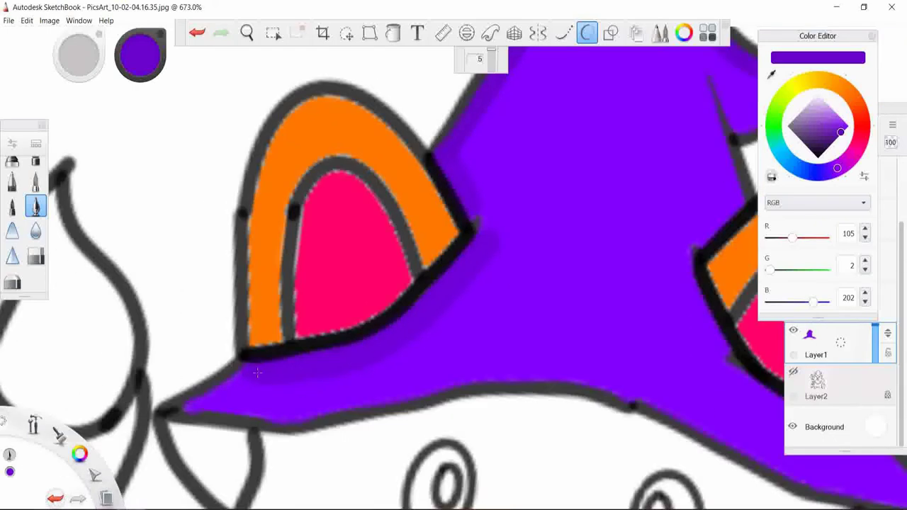
mouse_move(233, 403)
left_mouse_down()
mouse_move(197, 404)
mouse_move(298, 414)
left_mouse_up()
key("ctrl+z")
key("ctrl+z")
left_click_drag(238, 405, 337, 414)
key("ctrl+z")
mouse_move(282, 408)
left_mouse_down()
mouse_move(311, 413)
mouse_move(459, 379)
mouse_move(648, 397)
left_mouse_up()
key("ctrl+z")
key("ctrl+z")
key("ctrl+z")
- Blend the purple along the hat's top edge and ear outline with Super Soft Blender
scroll(633, 265, "down", 2)
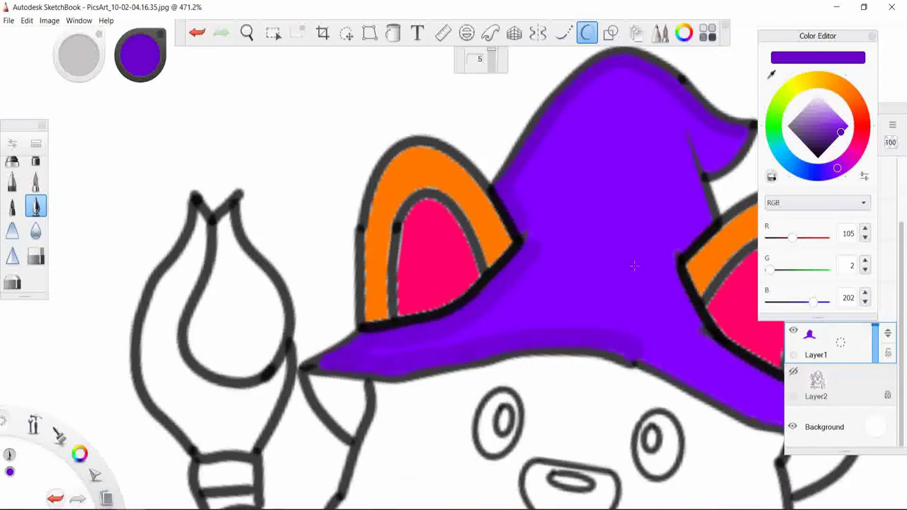
key("ctrl+b")
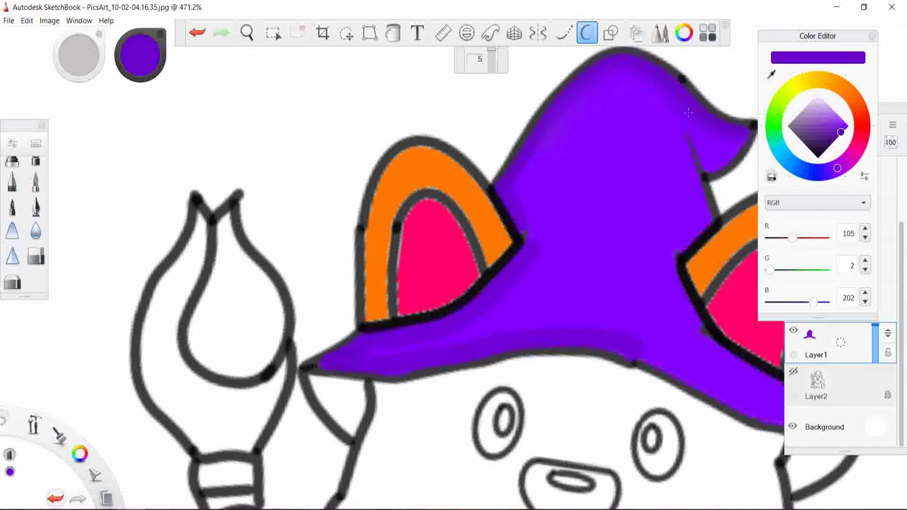
left_click_drag(656, 55, 688, 112)
left_click_drag(517, 184, 513, 182)
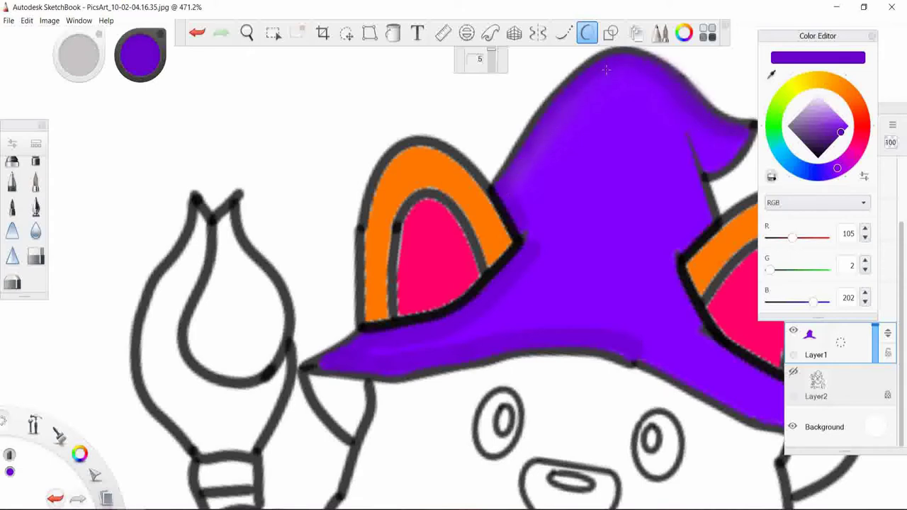
left_click_drag(595, 79, 678, 98)
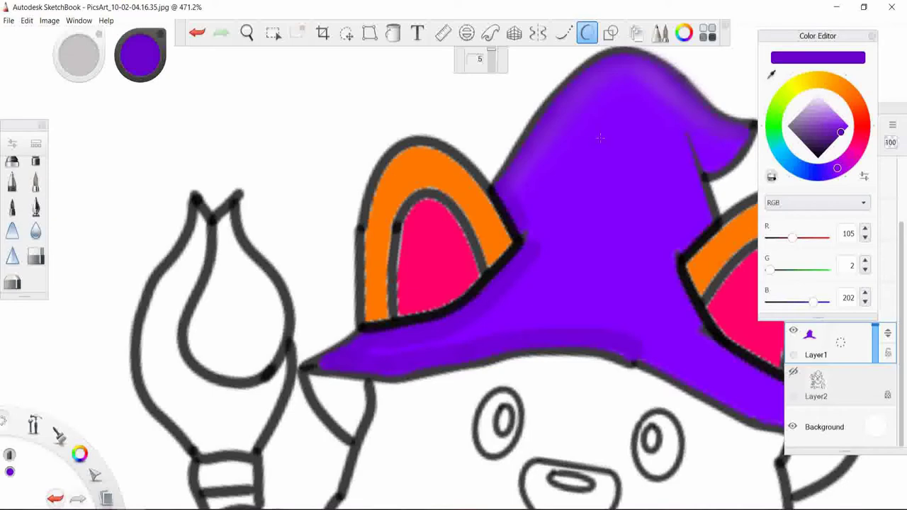
left_click_drag(522, 210, 508, 187)
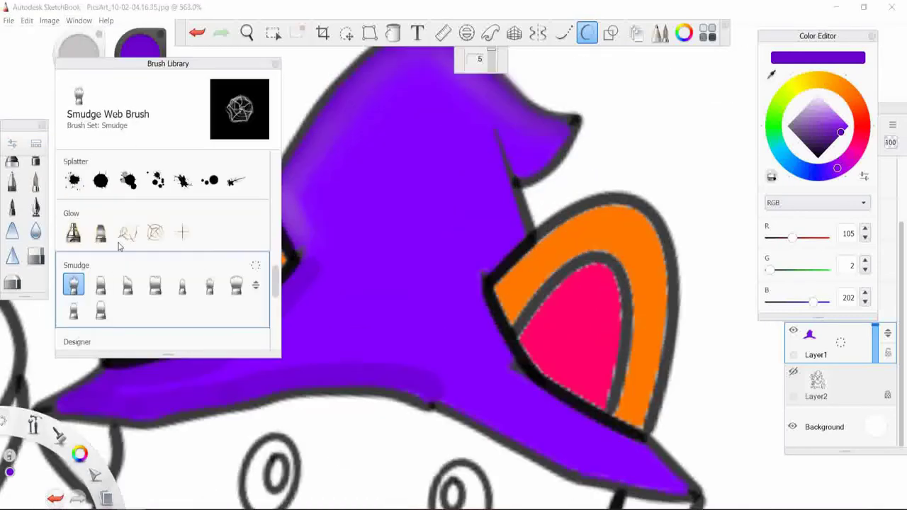
- Reload Super Soft Blender and undo trial blending strokes across the hat top
key("ctrl+z")
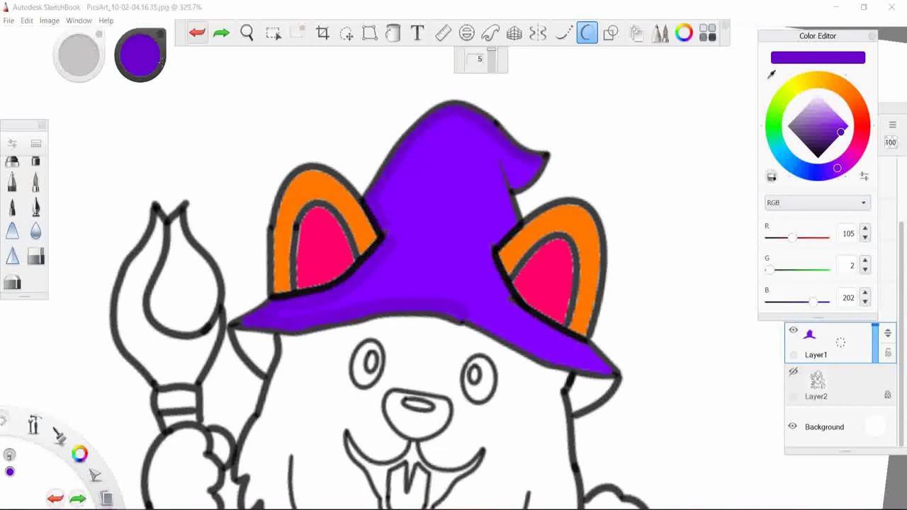
left_click(36, 143)
left_click(74, 257)
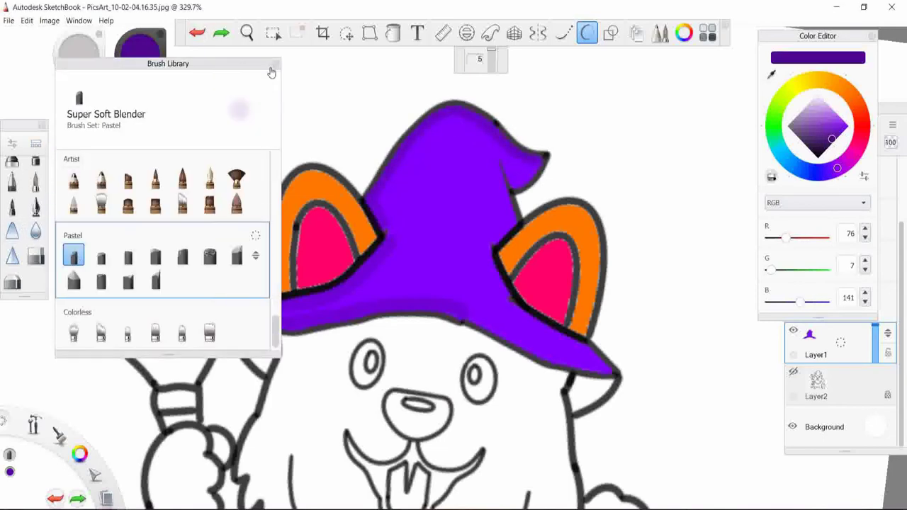
scroll(301, 123, "up", 3)
left_click(197, 33)
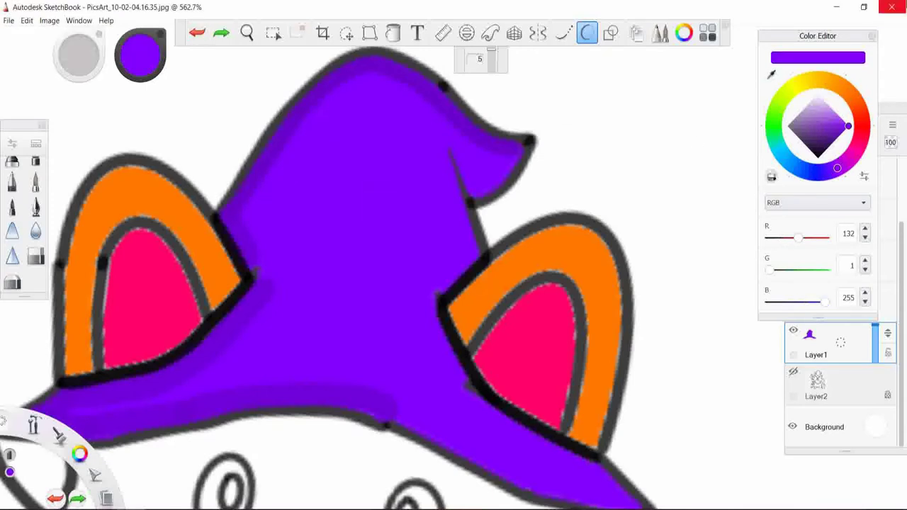
left_click_drag(309, 107, 375, 83)
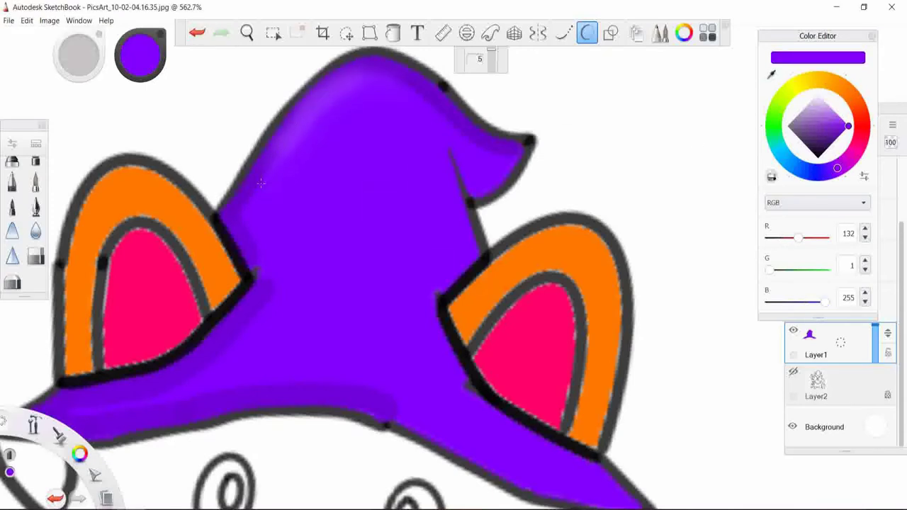
key("ctrl+z")
key("ctrl+z")
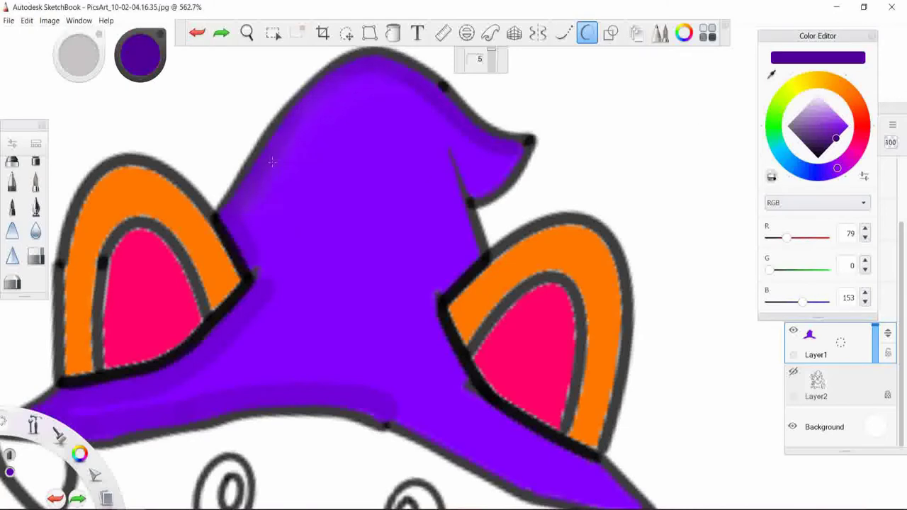
- Sample a mid purple from the hat and add lighter shading along its top and left edges
left_click_drag(271, 162, 290, 141)
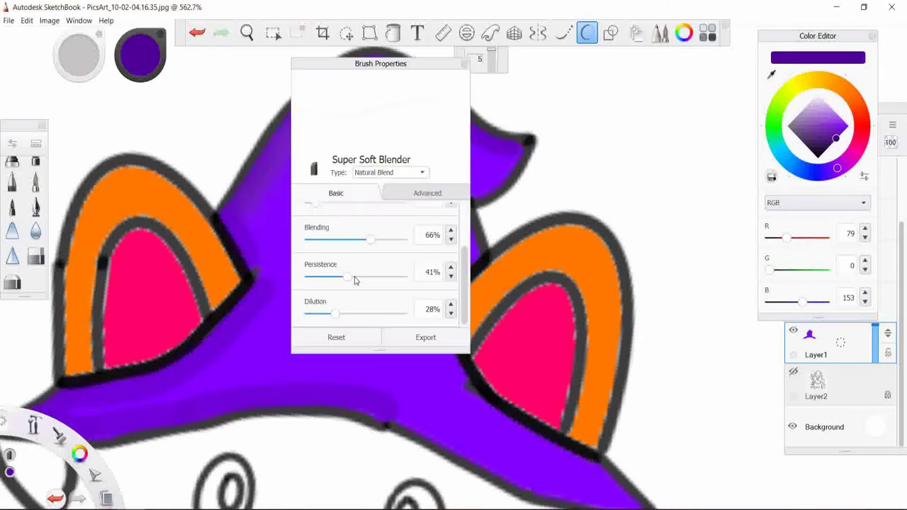
scroll(381, 251, "up", 2)
left_click(197, 32)
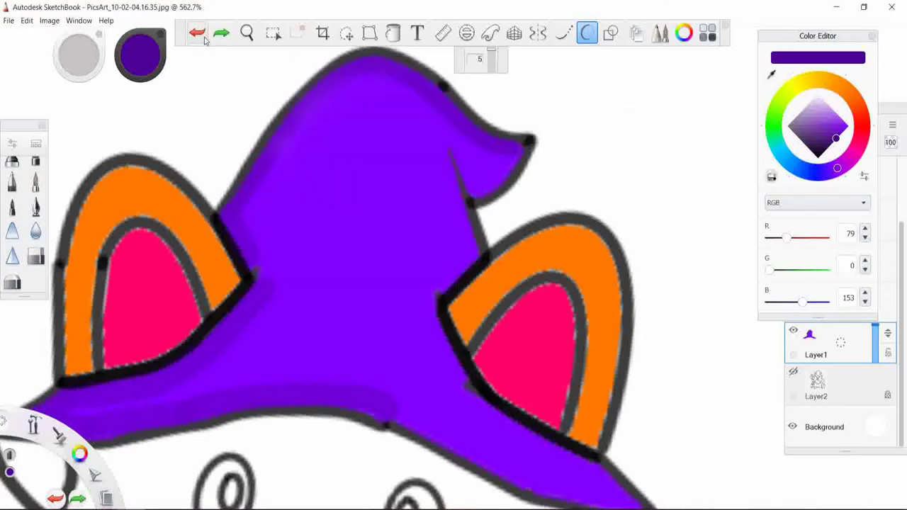
left_click(204, 36)
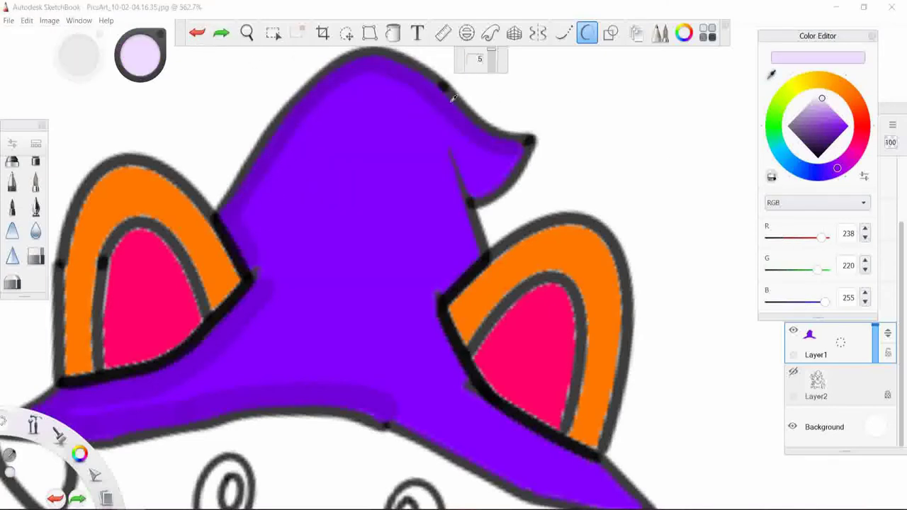
left_click(288, 140)
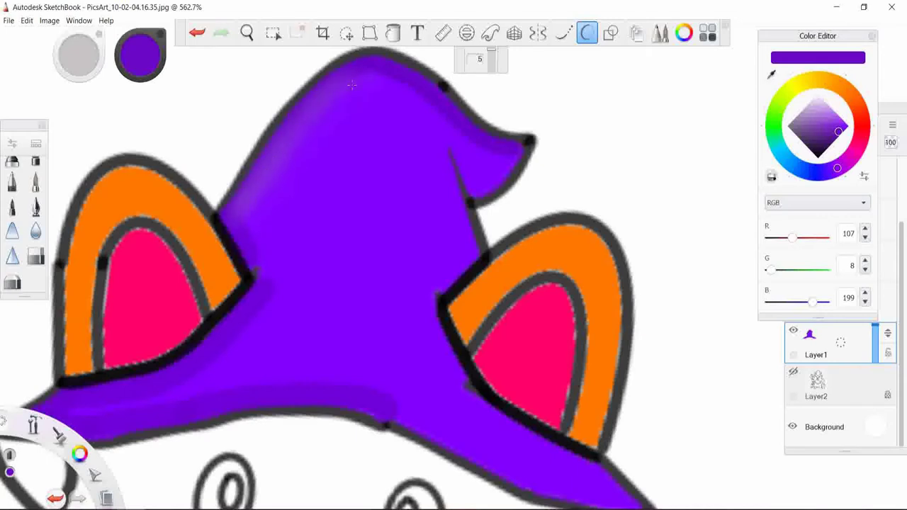
left_click_drag(372, 73, 438, 102)
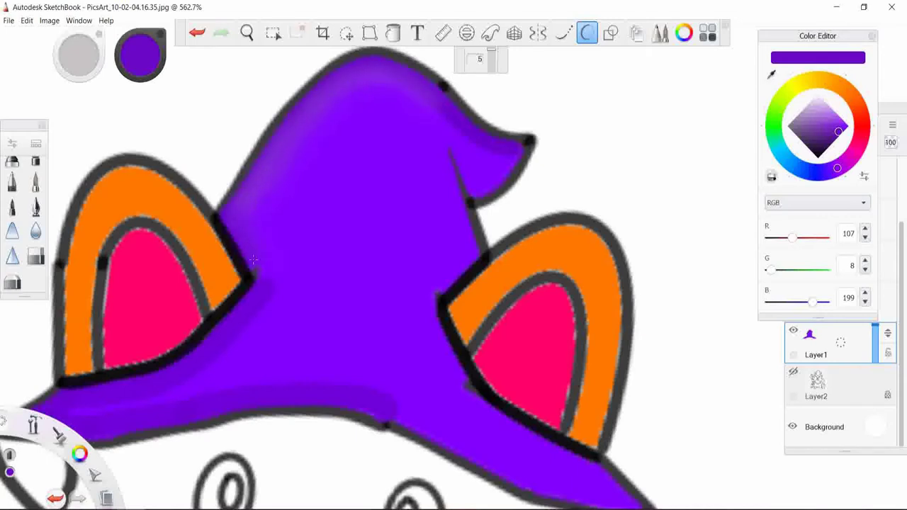
left_click_drag(253, 260, 275, 138)
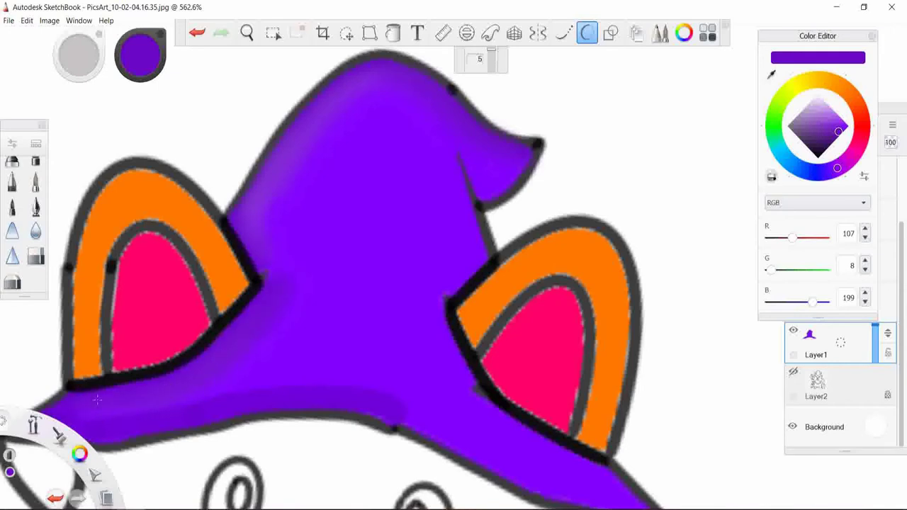
- Zoom in on the hat, try black shading near the right ear and brim, then undo it
scroll(97, 400, "down", 5)
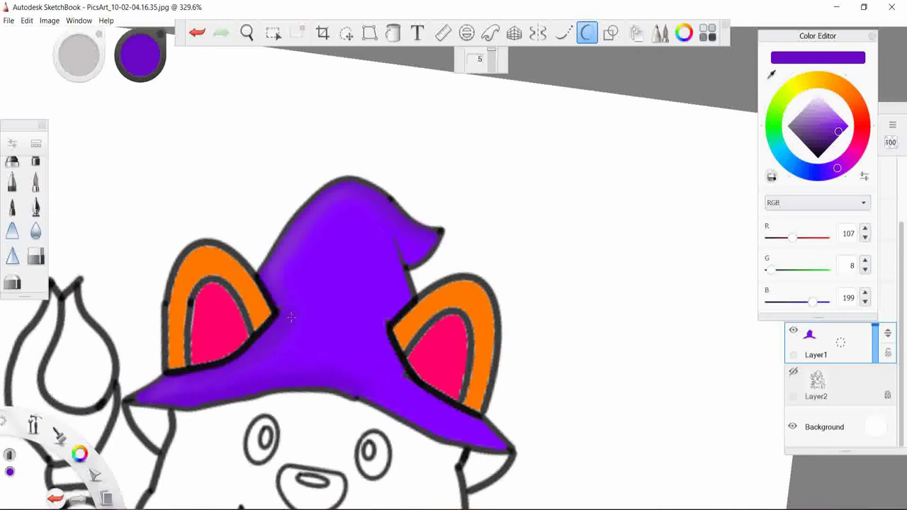
scroll(387, 343, "down", 2)
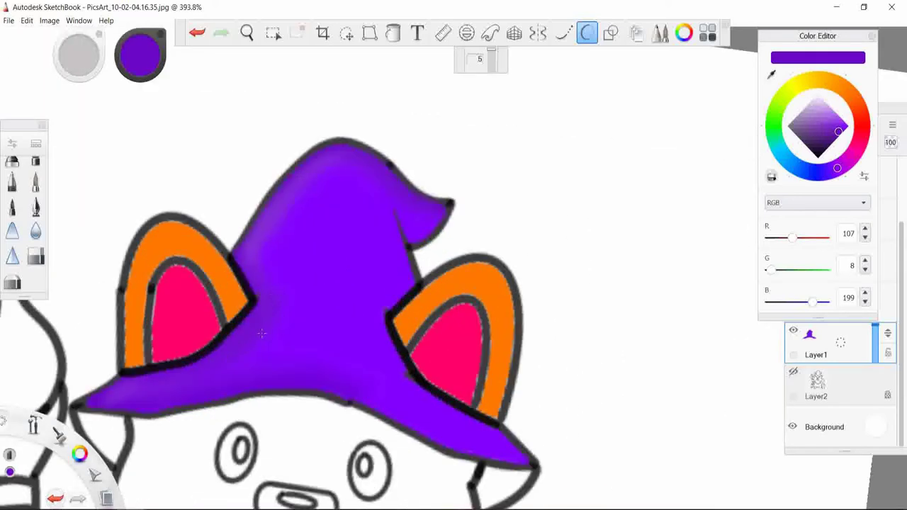
scroll(462, 345, "down", 2)
scroll(463, 345, "down", 1)
left_click_drag(463, 345, 453, 453)
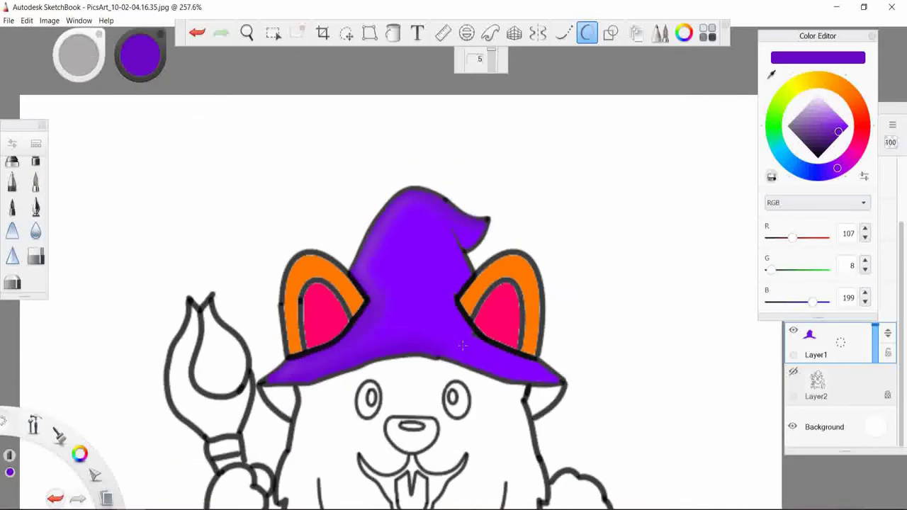
left_click(817, 157)
left_click(37, 207)
mouse_move(445, 301)
left_mouse_down()
mouse_move(474, 341)
mouse_move(516, 360)
left_mouse_up()
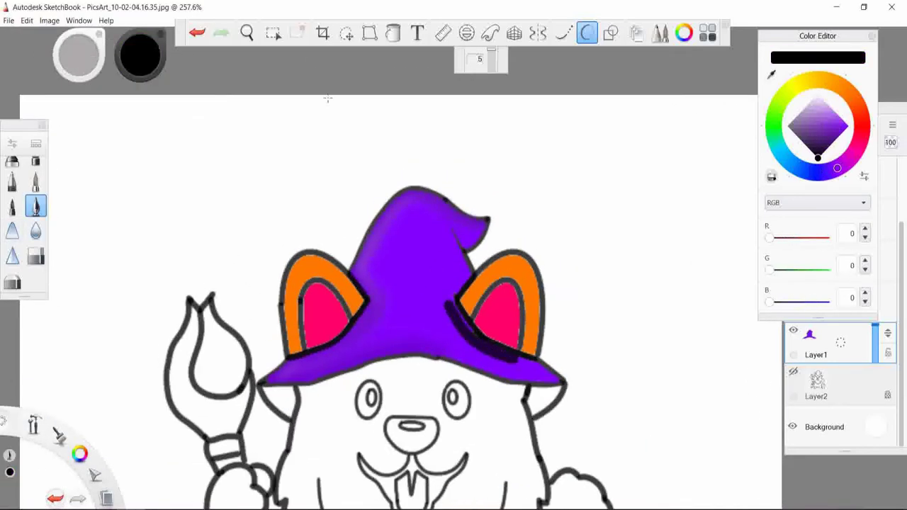
left_click_drag(439, 298, 473, 343)
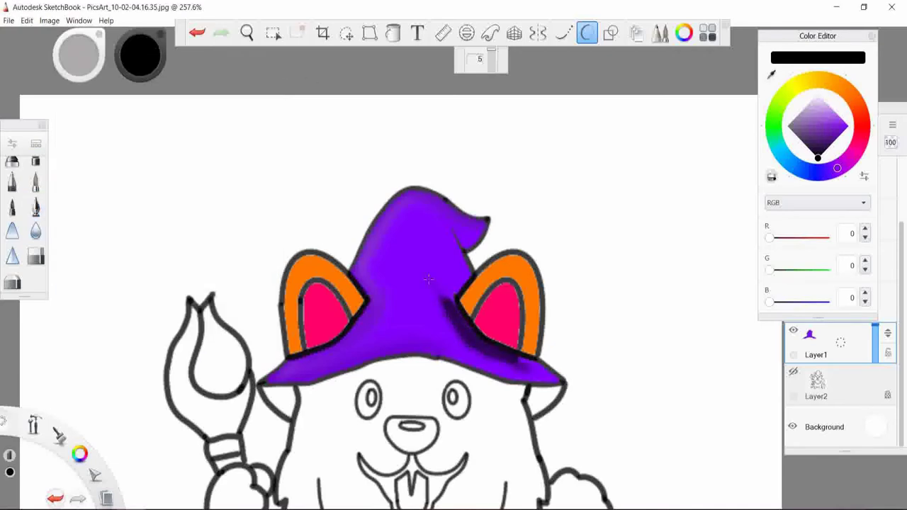
left_click(198, 33)
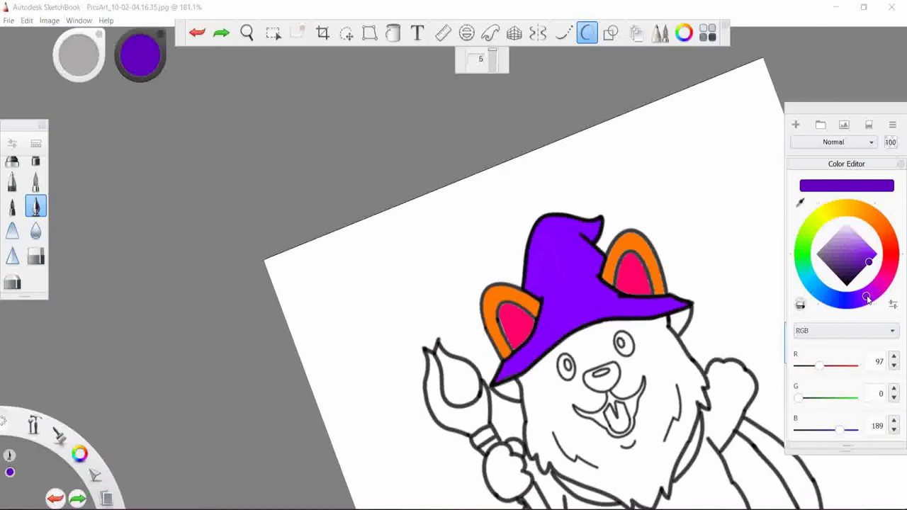
- Try a cyan fill on the brush tip, undo it, and select Layer4 holding the face
left_click_drag(867, 298, 810, 280)
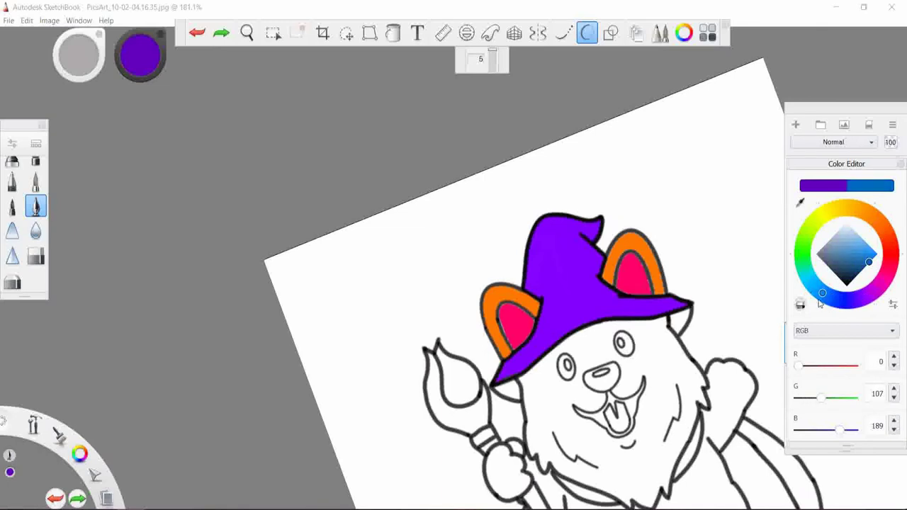
left_click(816, 289)
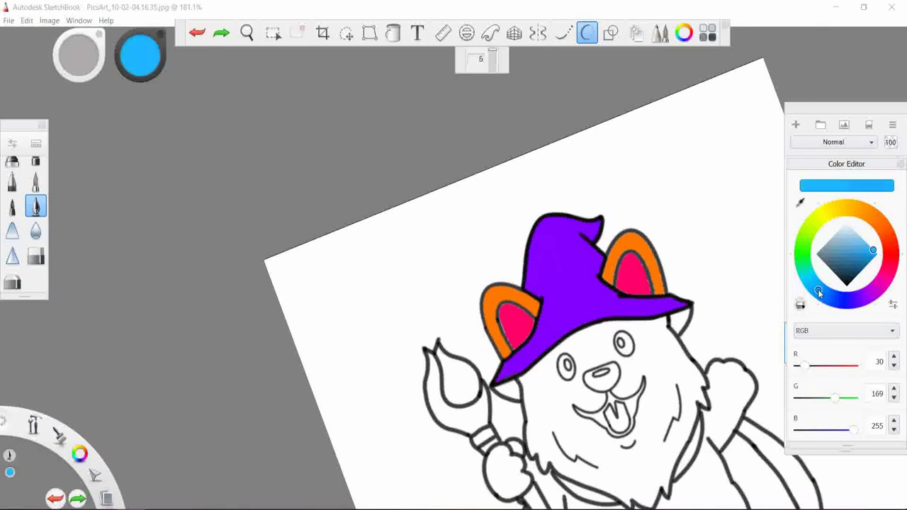
left_click(392, 33)
left_click(457, 375)
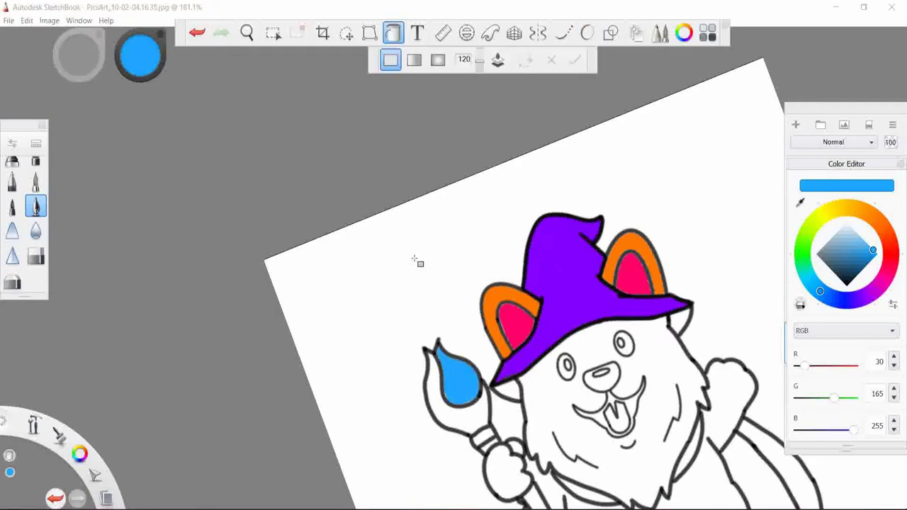
key("ctrl+l")
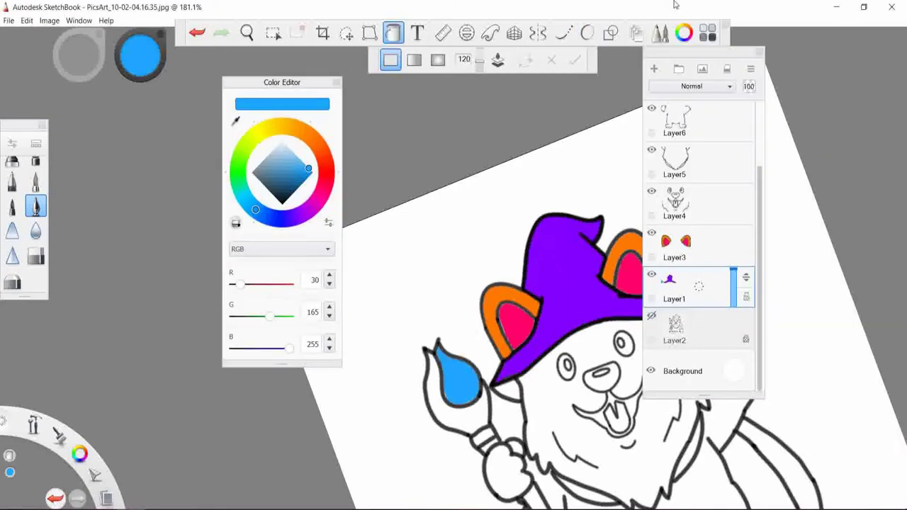
key("ctrl+z")
left_click(823, 245)
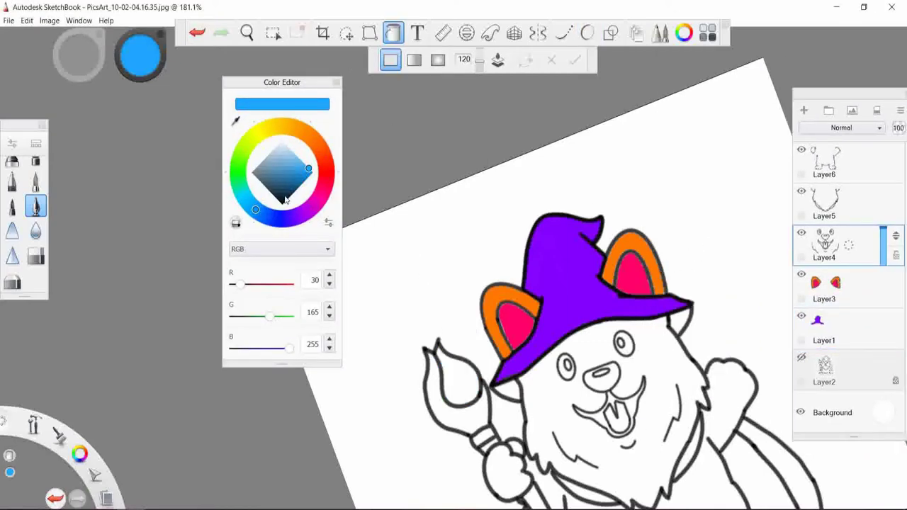
- Fill the dog's eyes with black, undoing a stray blending smudge by the left eye
left_click(567, 376, "alt")
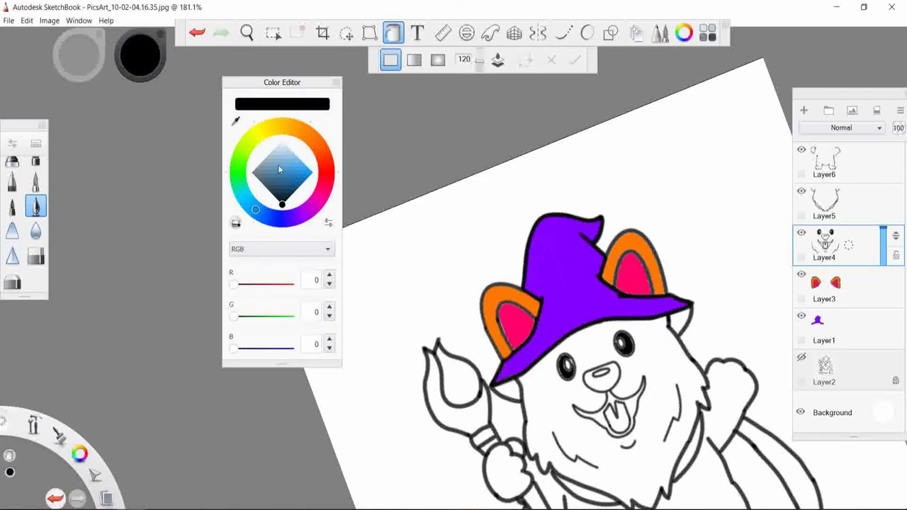
left_click(392, 32)
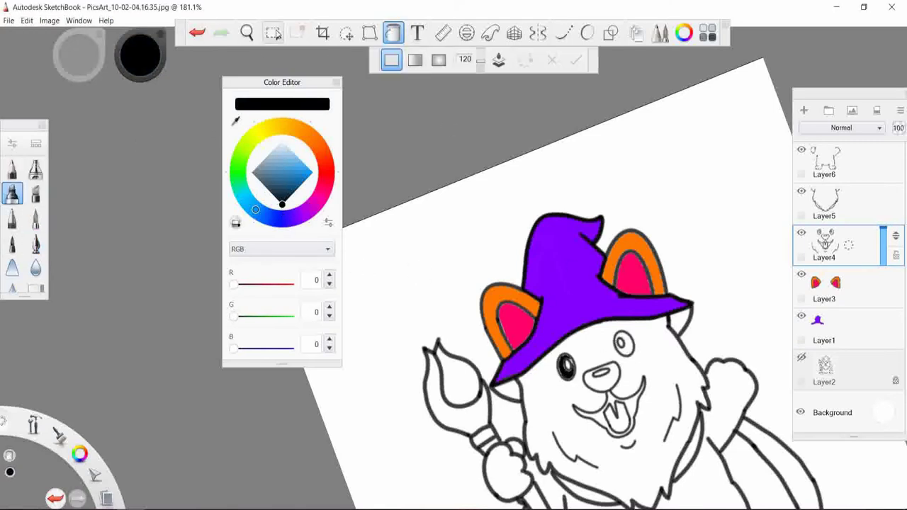
left_click(35, 218)
left_click(392, 32)
scroll(627, 344, "up", 5)
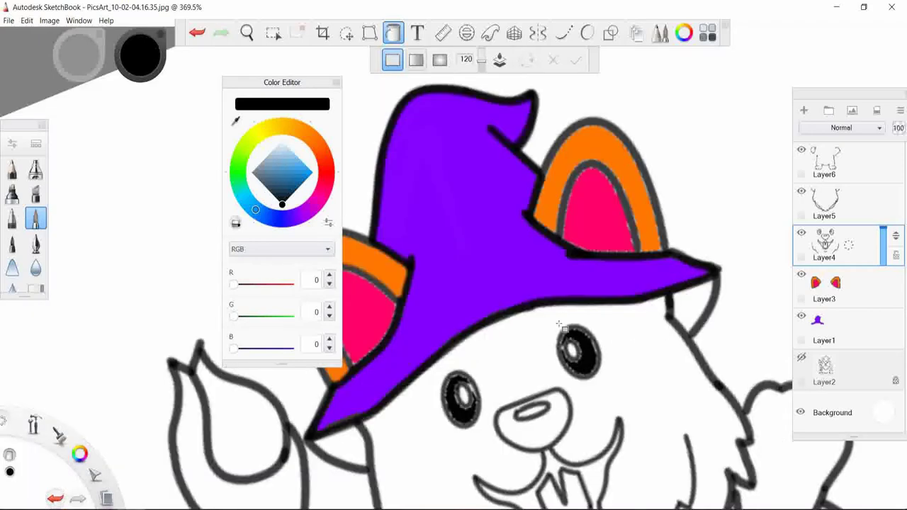
left_click(36, 267)
left_click_drag(461, 386, 487, 338)
key("ctrl+z")
- Choose the Art Pencil Medium brush from the Artist set and return to the Fill tool
left_click(12, 268)
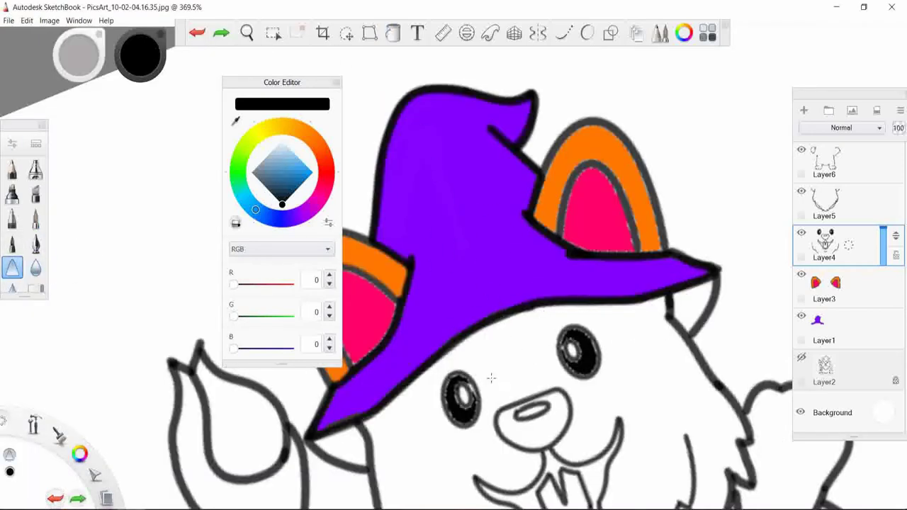
left_click(36, 145)
left_click(100, 209)
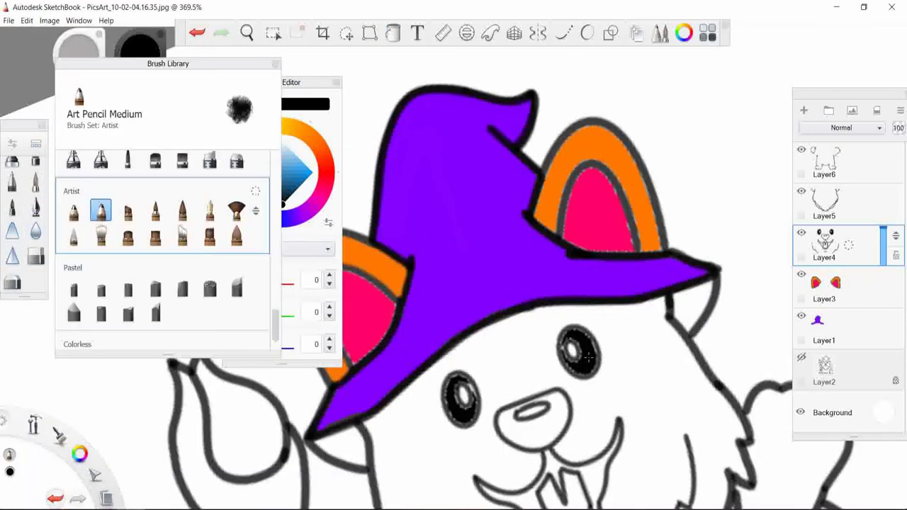
left_click(392, 32)
left_click(37, 183)
left_click_drag(305, 83, 213, 85)
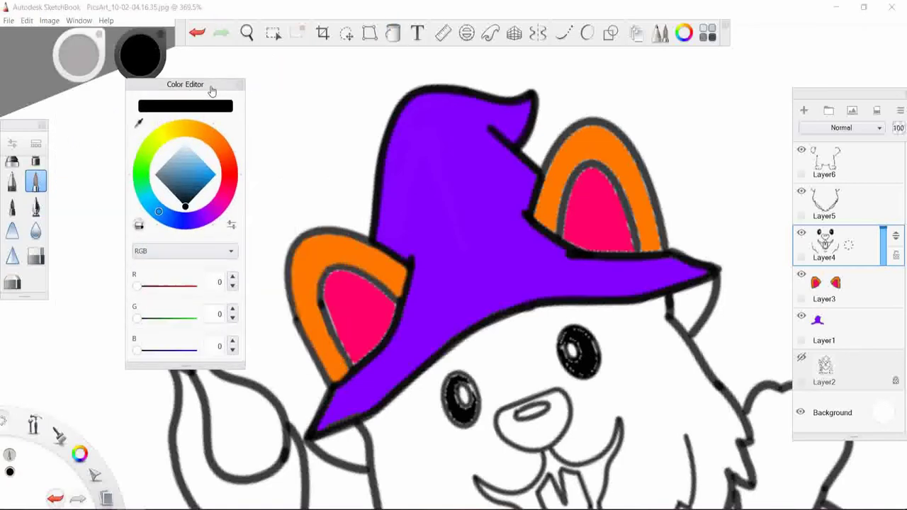
scroll(583, 287, "down", 4)
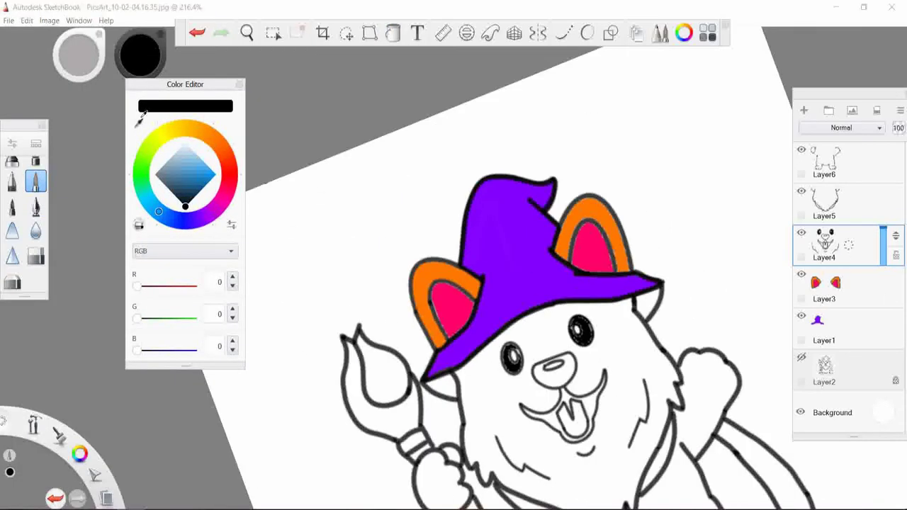
- Mix a dark purple and test-fill the nose with it, undoing each attempt
left_click(204, 216)
left_click(215, 173)
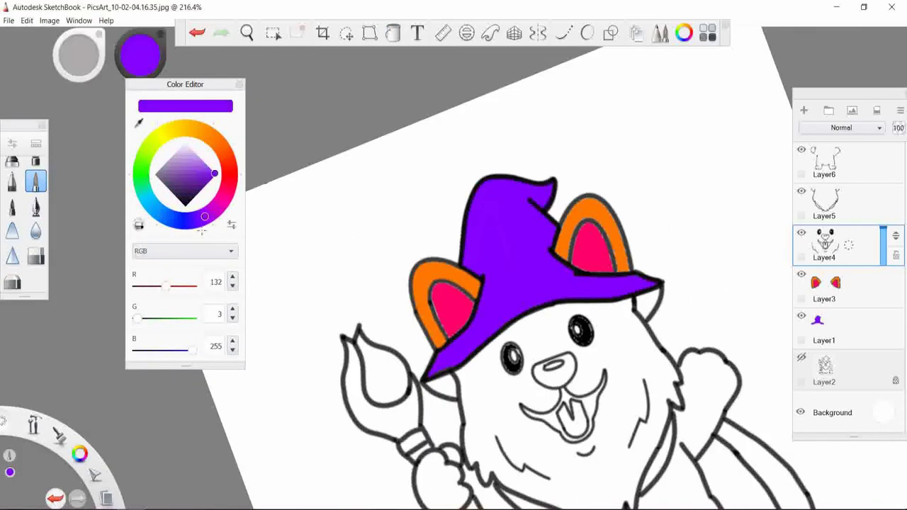
left_click_drag(191, 188, 196, 196)
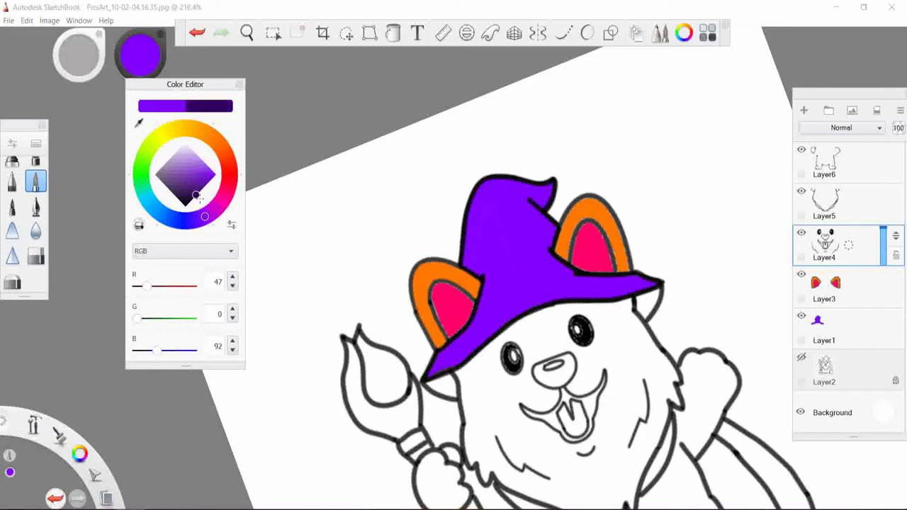
left_click(200, 191)
left_click(392, 33)
left_click(563, 368)
key("ctrl+z")
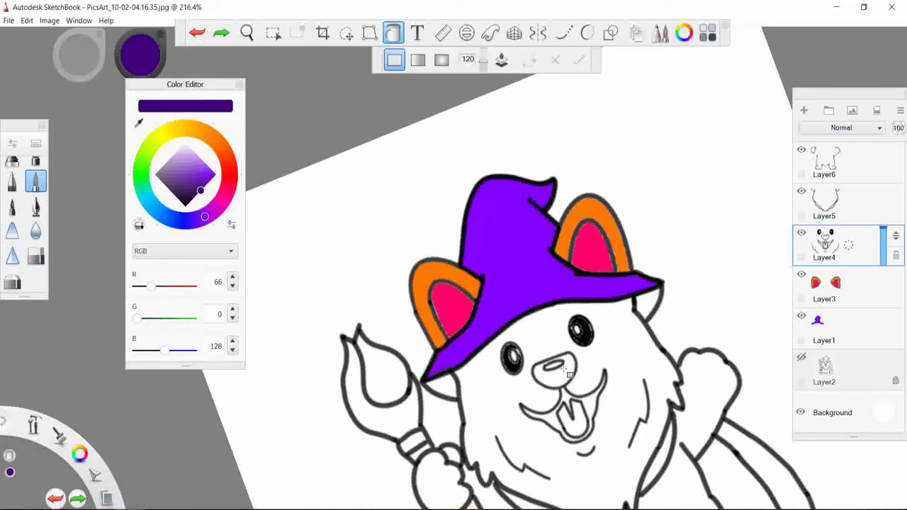
left_click(567, 372)
key("ctrl+z")
- Try darker and medium purples on the nose, then fill the nose black
left_click(194, 197)
left_click(569, 378)
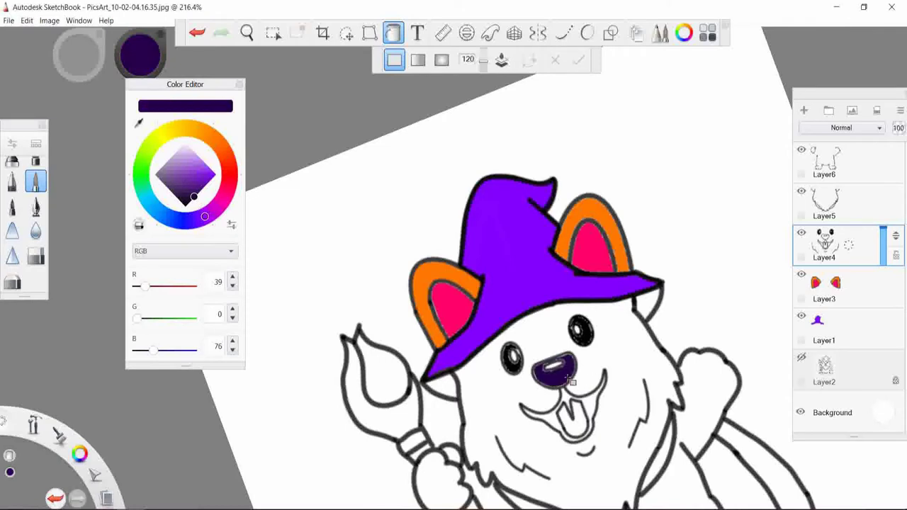
key("ctrl+z")
left_click(218, 182)
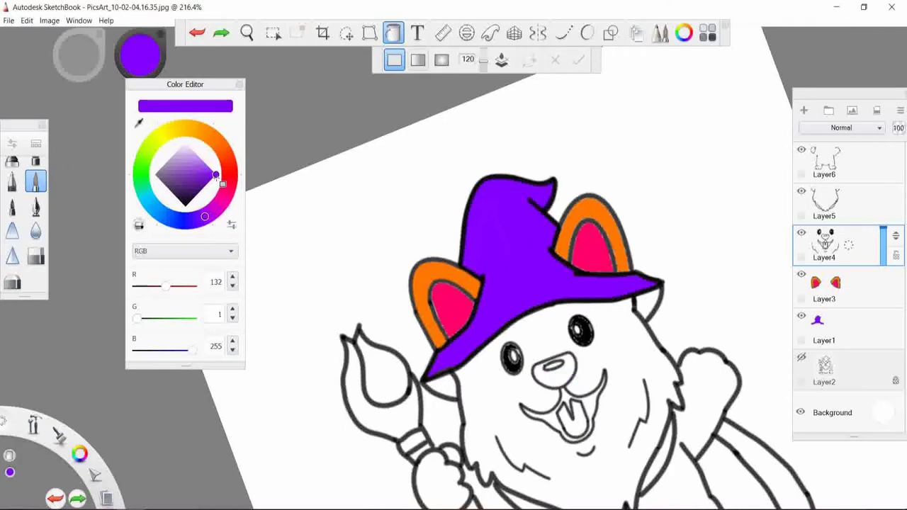
left_click(562, 380)
left_click(185, 205)
left_click(555, 367)
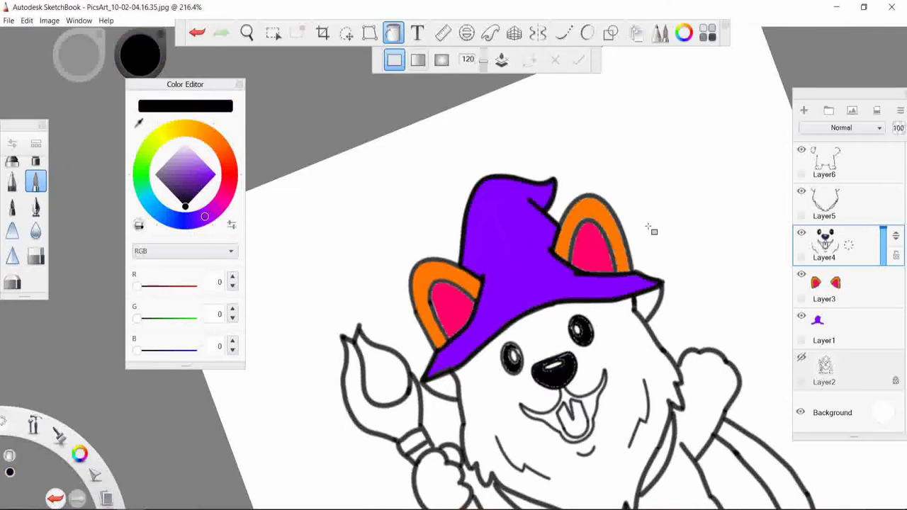
- Fill the tongue hot pink and the mouth around it dark purple (R48, G0, B112)
left_click_drag(205, 217, 228, 188)
left_click(216, 175)
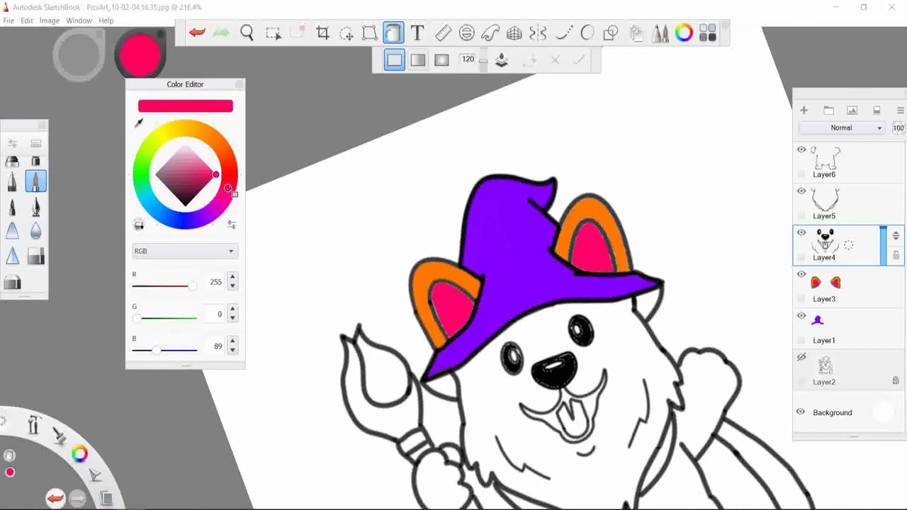
left_click(577, 418)
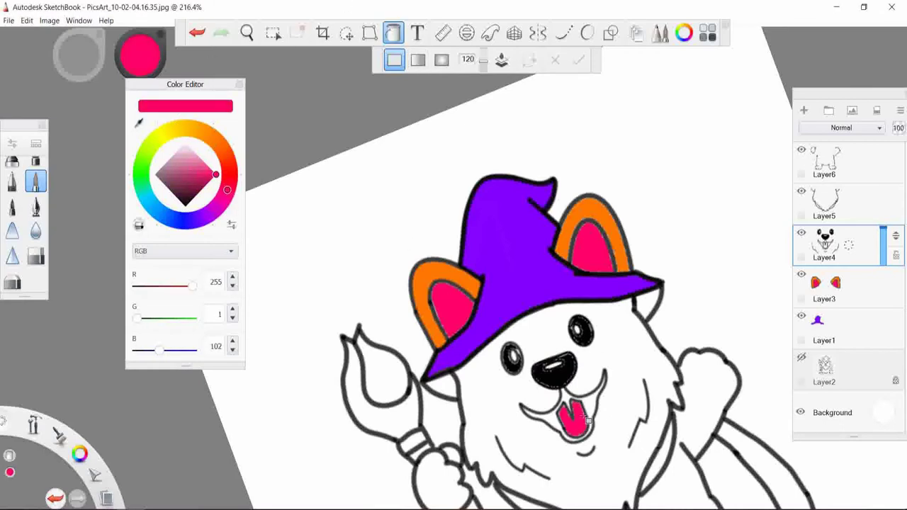
left_click(202, 217)
left_click_drag(216, 174, 199, 192)
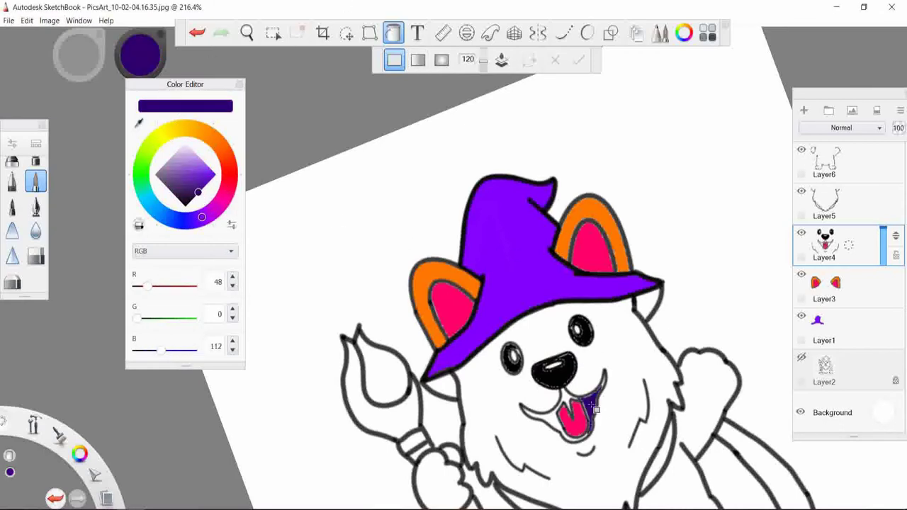
left_click(549, 415)
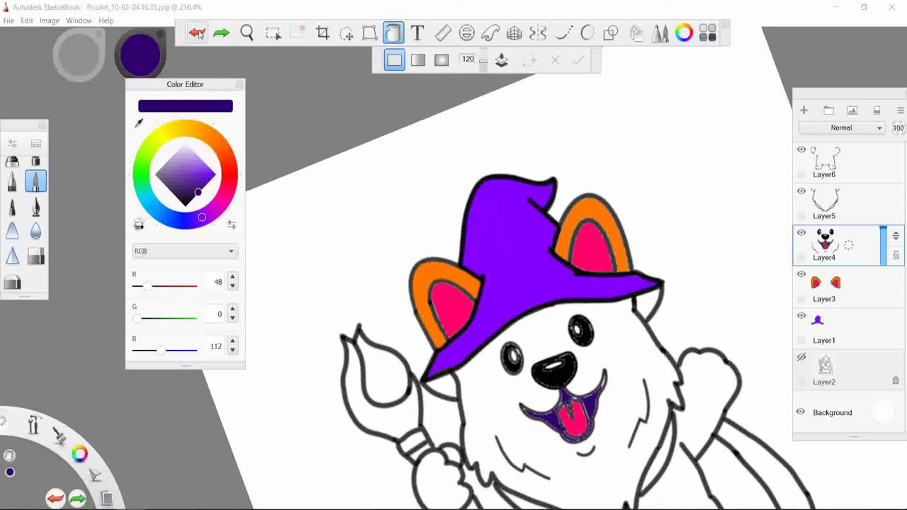
- On Layer3, refill both inner ears with a hotter pink
scroll(659, 291, "down", 3)
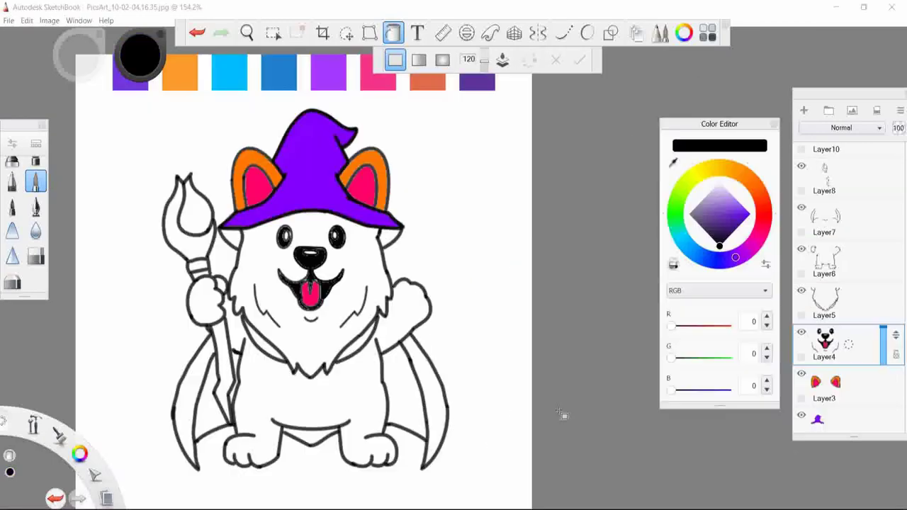
left_click(824, 386)
left_click(255, 168, "alt")
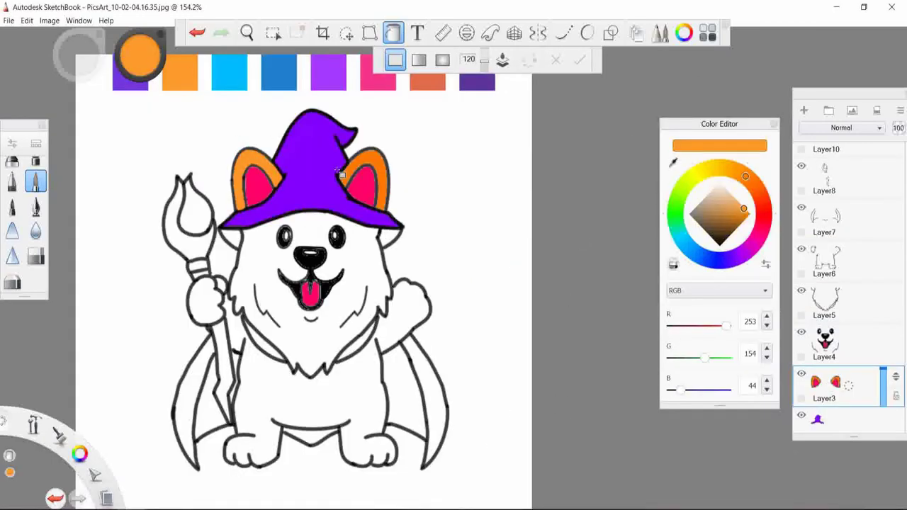
left_click(258, 185, "alt")
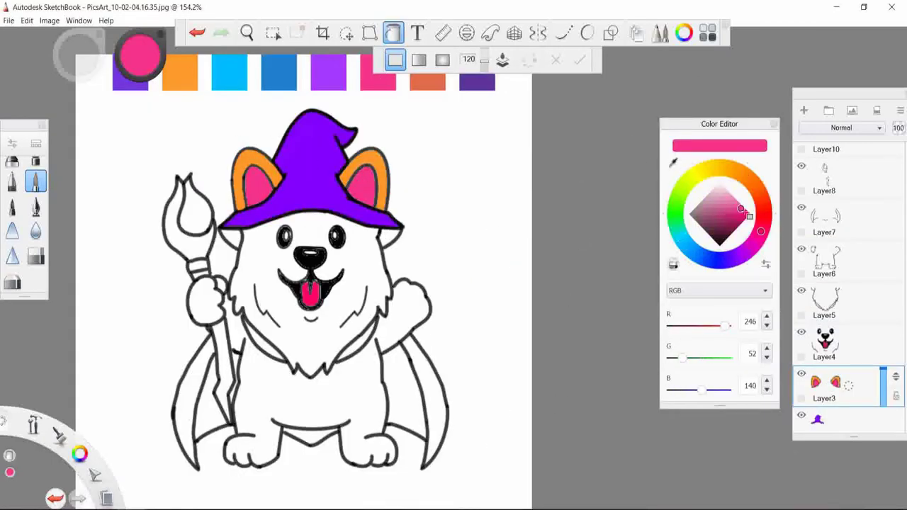
left_click(749, 214)
left_click(257, 186)
left_click(358, 185)
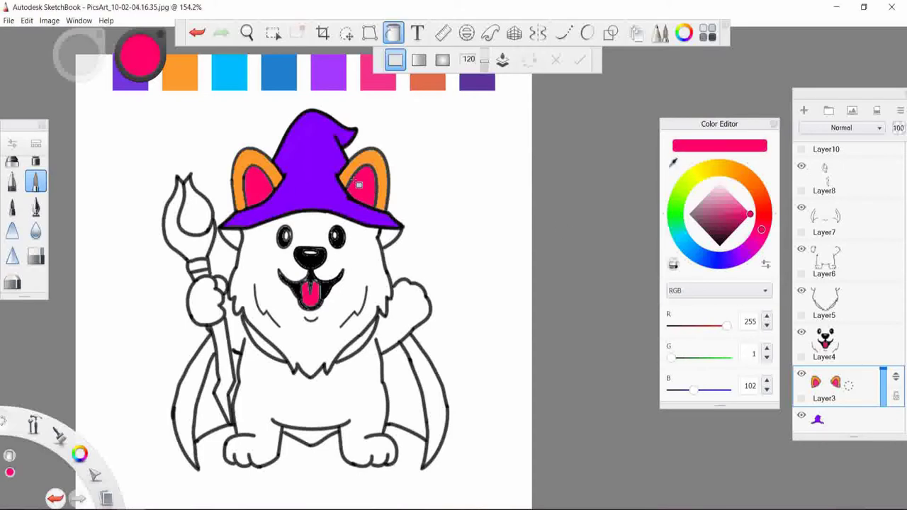
- Move through the chest fur, hat and face layers, ending on the body layer
left_click(829, 304)
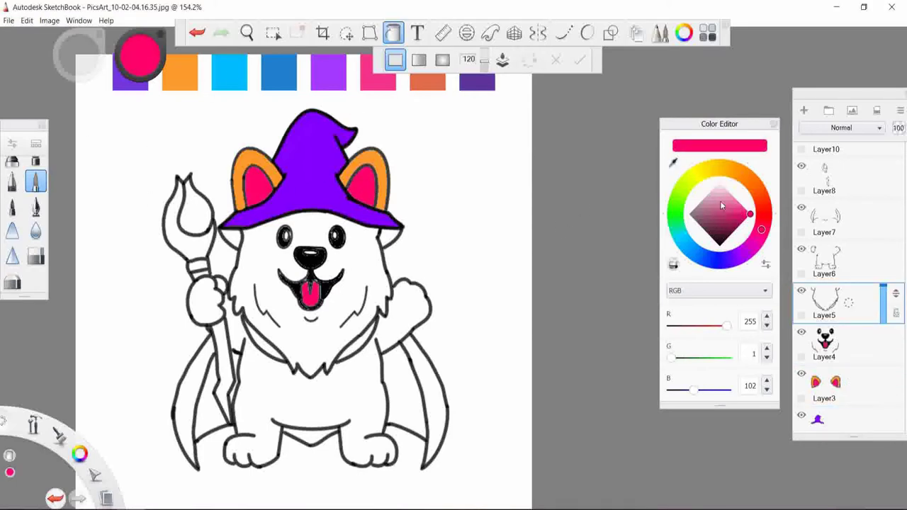
left_click(261, 263, "alt")
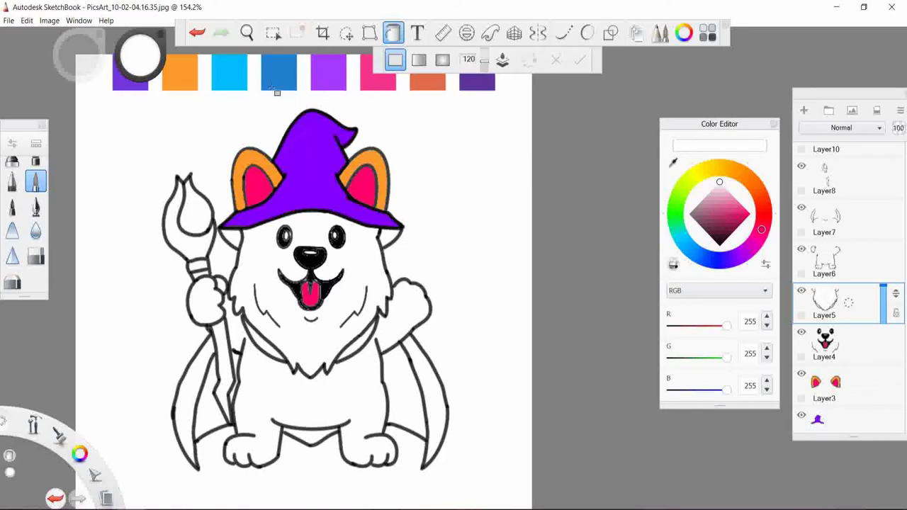
scroll(836, 280, "down", 2)
left_click(825, 326)
left_click(308, 172, "alt")
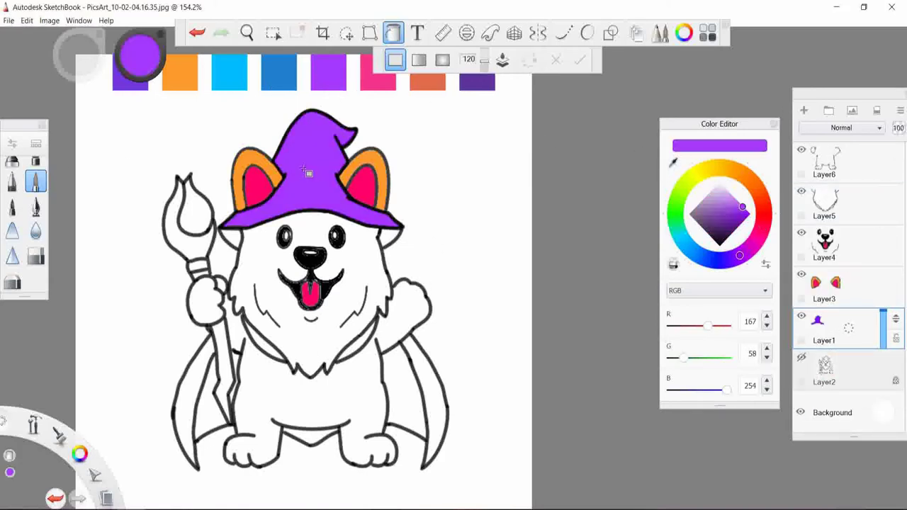
left_click(829, 245)
left_click(830, 204)
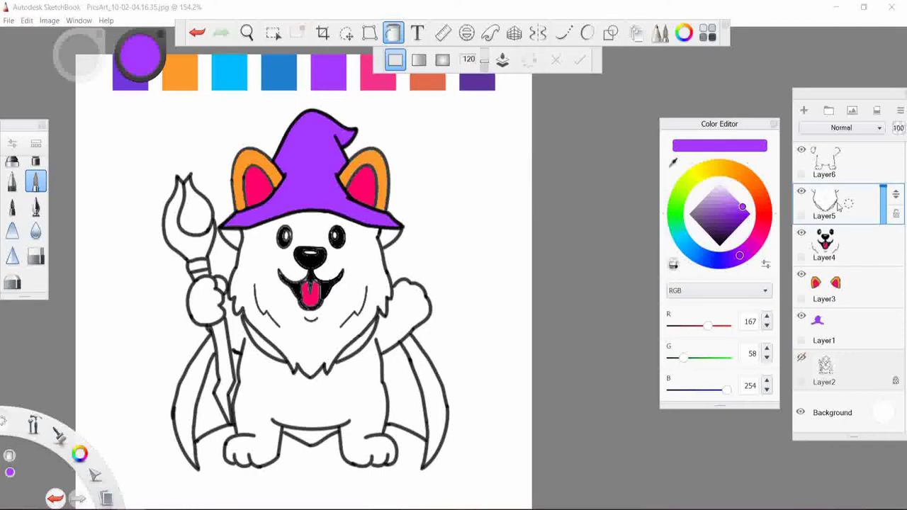
left_click(829, 163)
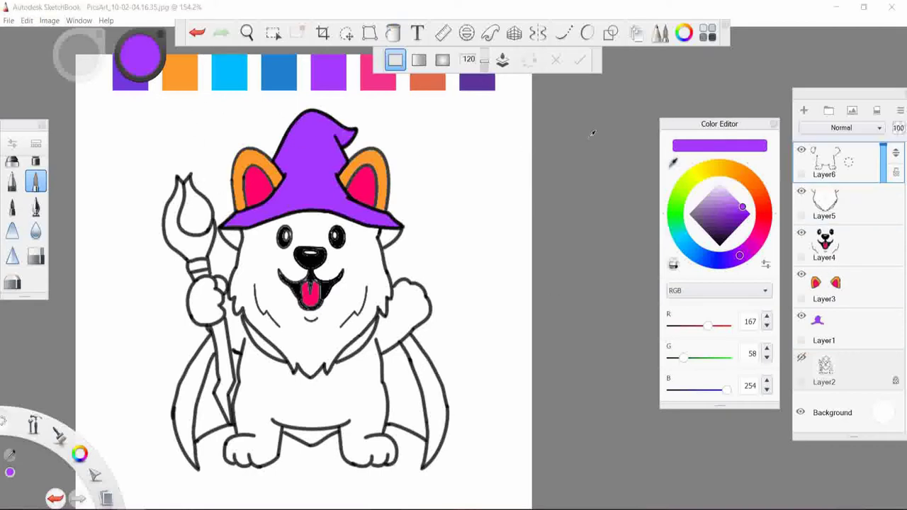
- Fill the body, arm and feet orange and every section of the cape purple
left_click(179, 71)
left_click(268, 384)
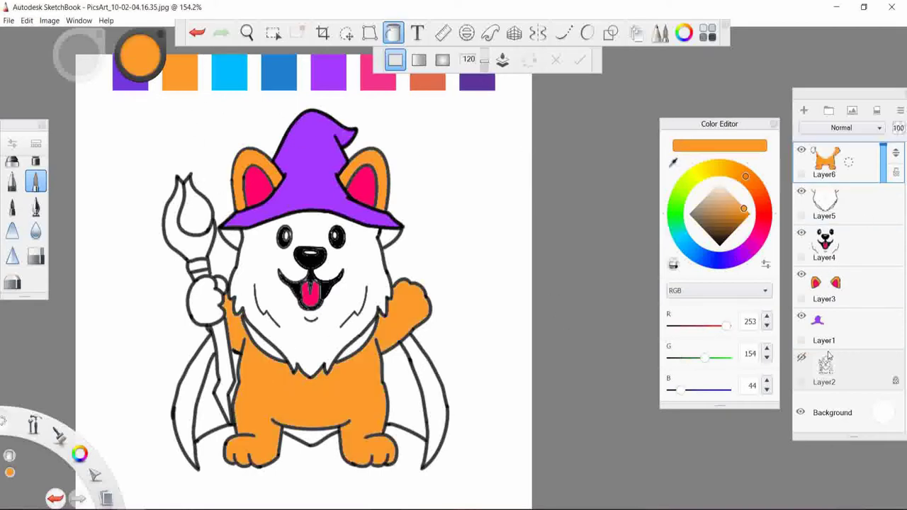
key("alt")
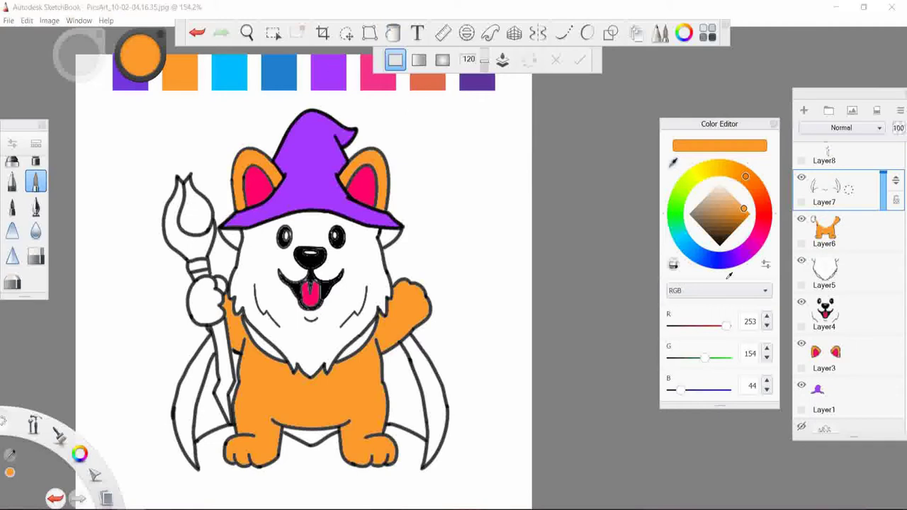
left_click(122, 88)
left_click(193, 397)
left_click(417, 386)
left_click(216, 386)
left_click(310, 440)
left_click(302, 188)
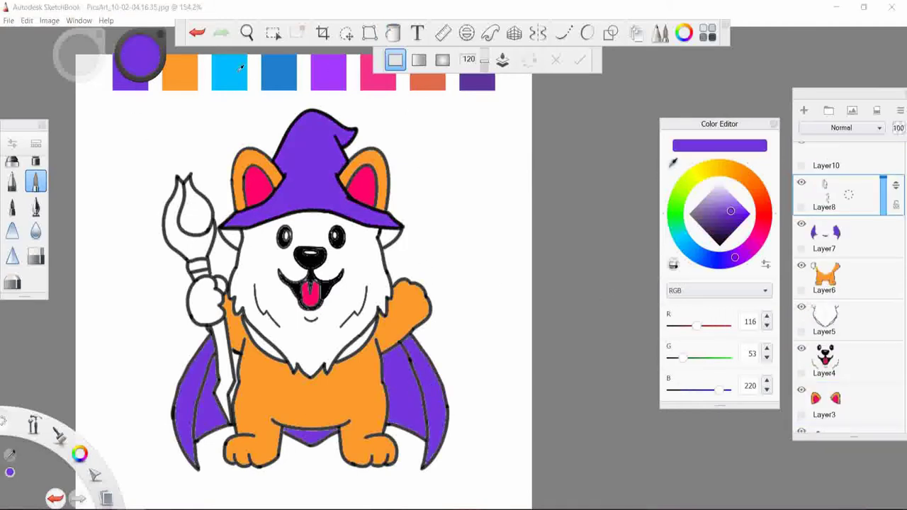
- Fill the paintbrush tip, ferrule and lower handle orange-red
left_click(427, 74, "alt")
left_click(200, 262)
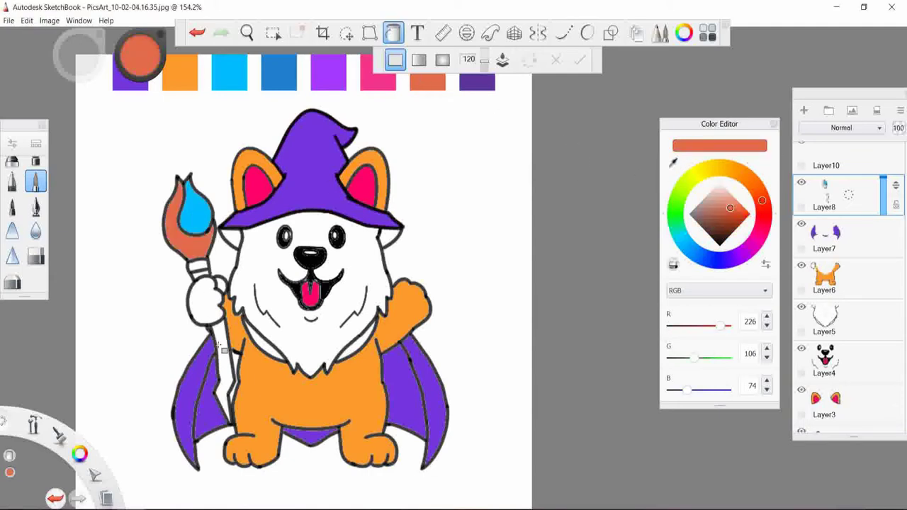
left_click(224, 368)
left_click(202, 275)
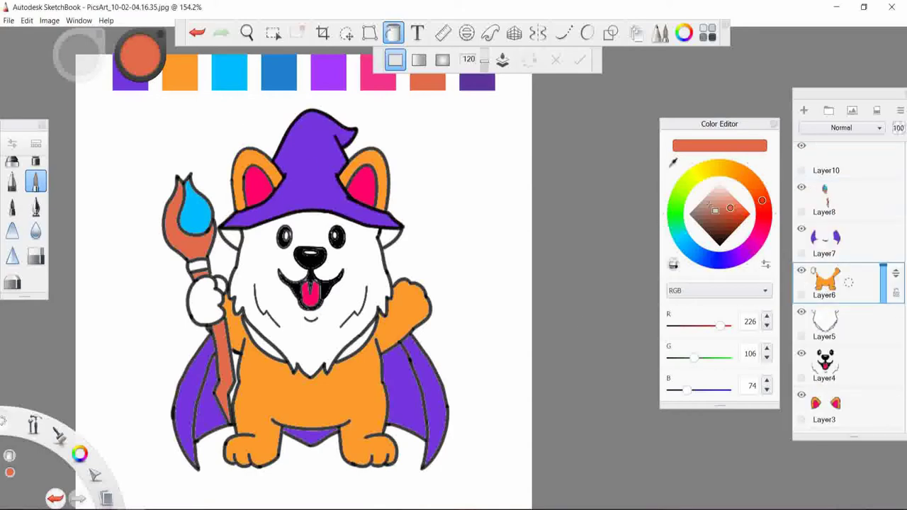
scroll(832, 206, "up", 1)
- Delete the empty Layer10 and pick the cape's purple from the swatches
left_click(833, 206)
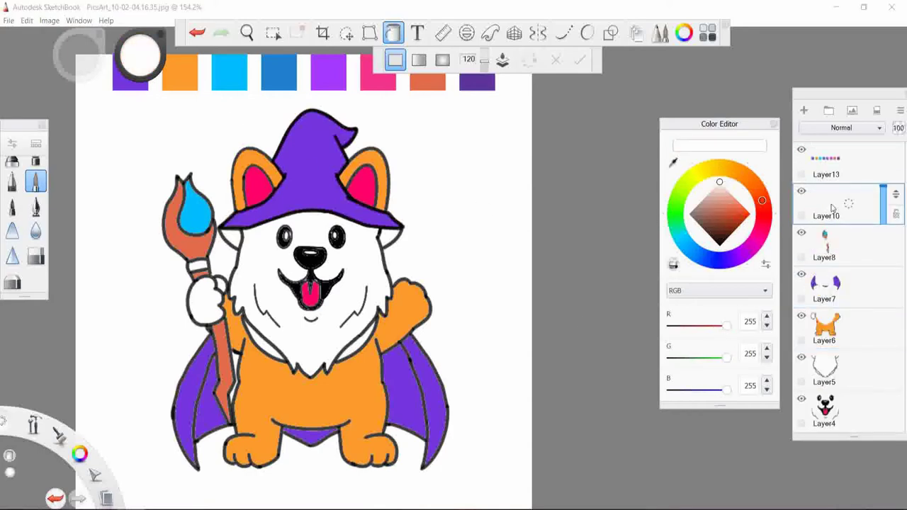
left_click(855, 207)
left_click(822, 204)
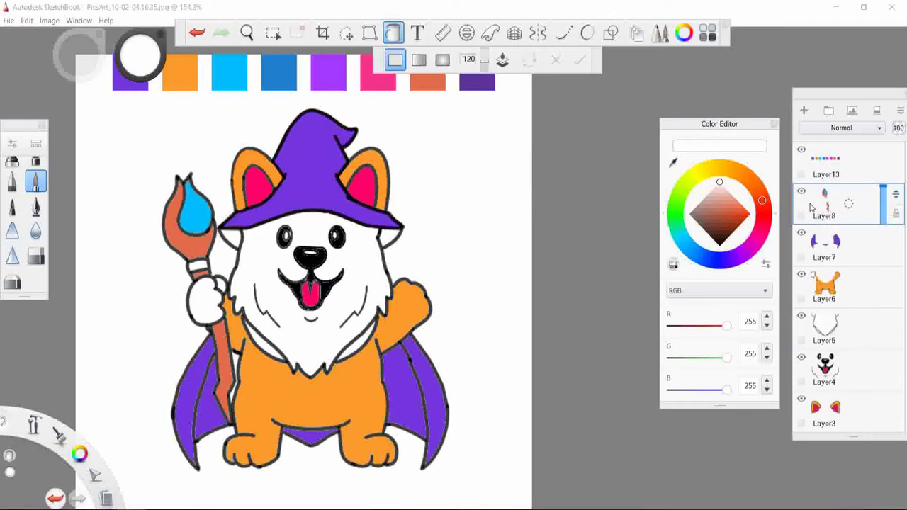
left_click(130, 71)
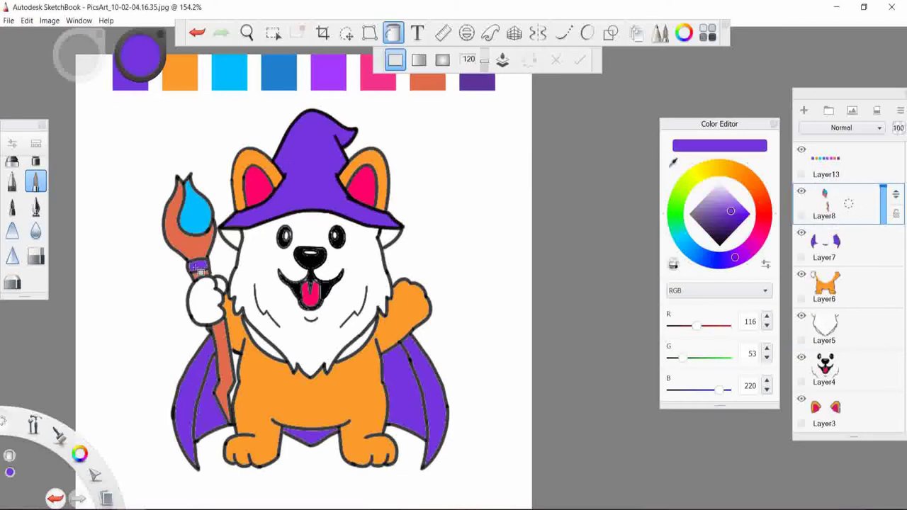
- Pick a darker purple (93, 51, 156) and undo the stray purple fill on the mouth
scroll(276, 320, "up", 5)
scroll(276, 320, "down", 8)
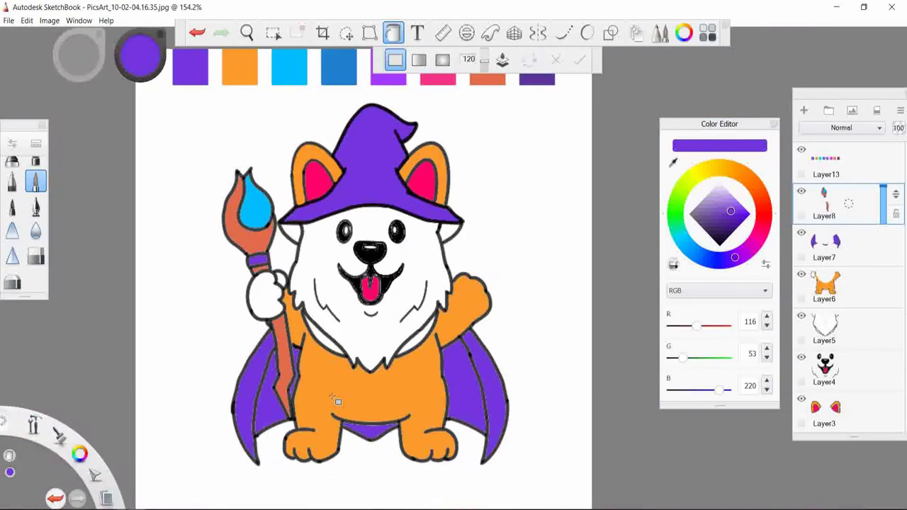
scroll(325, 368, "up", 4)
scroll(326, 368, "up", 3)
scroll(319, 371, "down", 8)
scroll(402, 357, "up", 1)
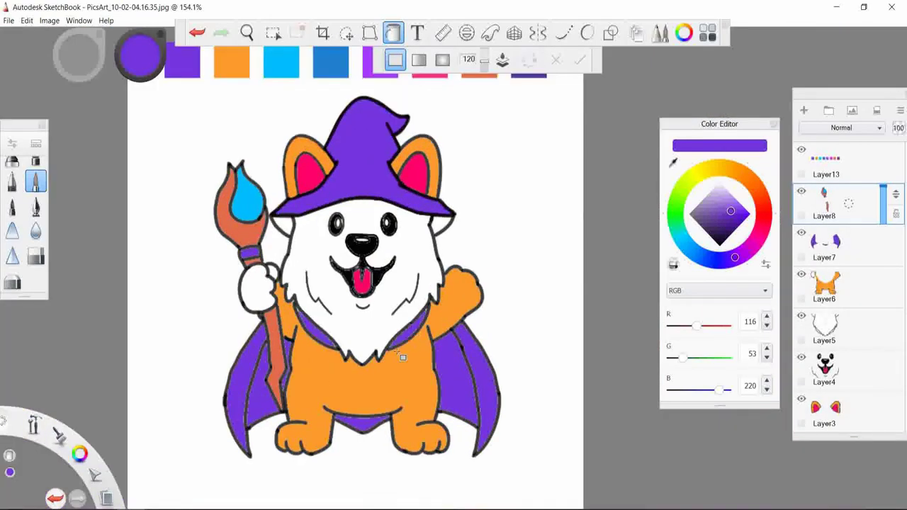
scroll(392, 300, "down", 1)
left_click(392, 301, "alt")
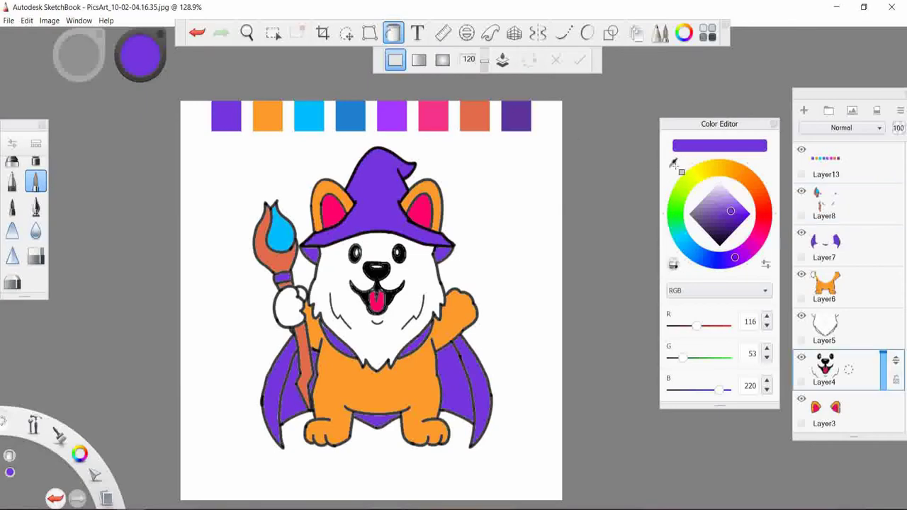
scroll(376, 347, "up", 6)
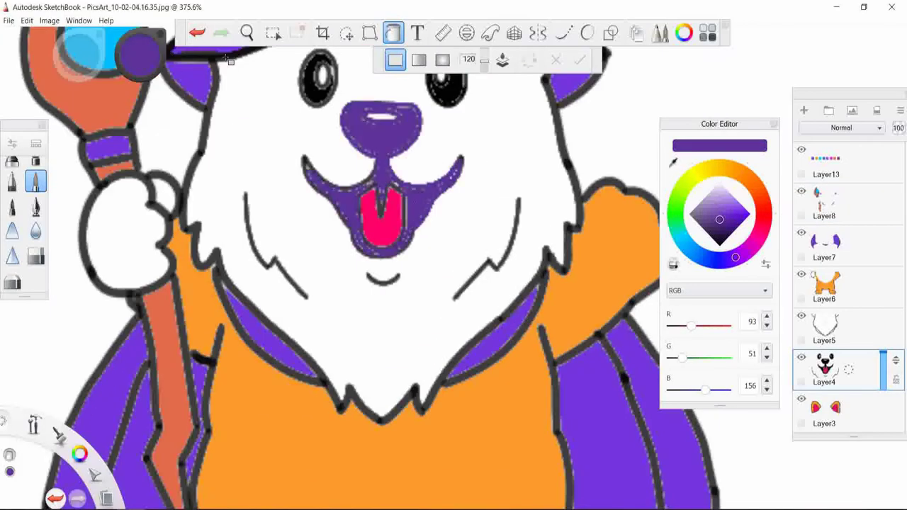
left_click(198, 34)
scroll(330, 330, "down", 6)
scroll(330, 348, "up", 4)
scroll(330, 348, "up", 2)
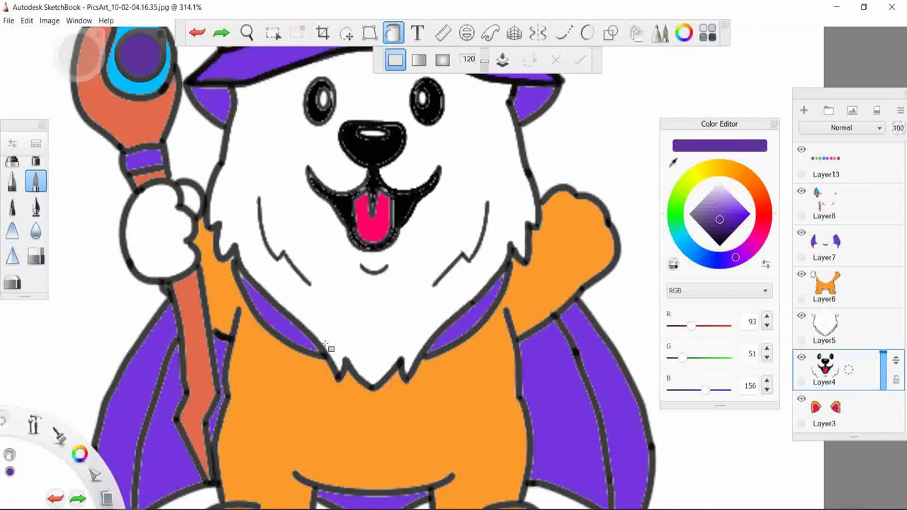
scroll(330, 348, "down", 3)
scroll(445, 243, "up", 1)
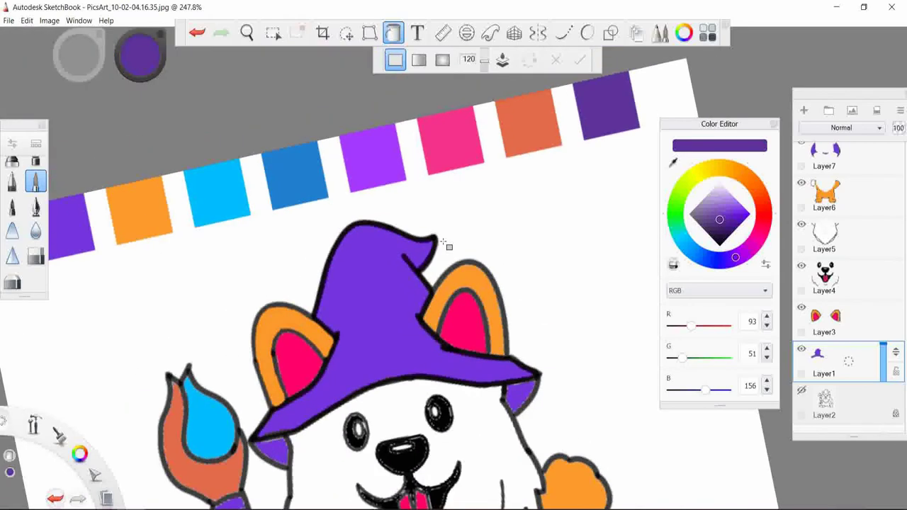
- Choose the Airbrush and shade the left side of the purple hat darker
left_click(12, 143)
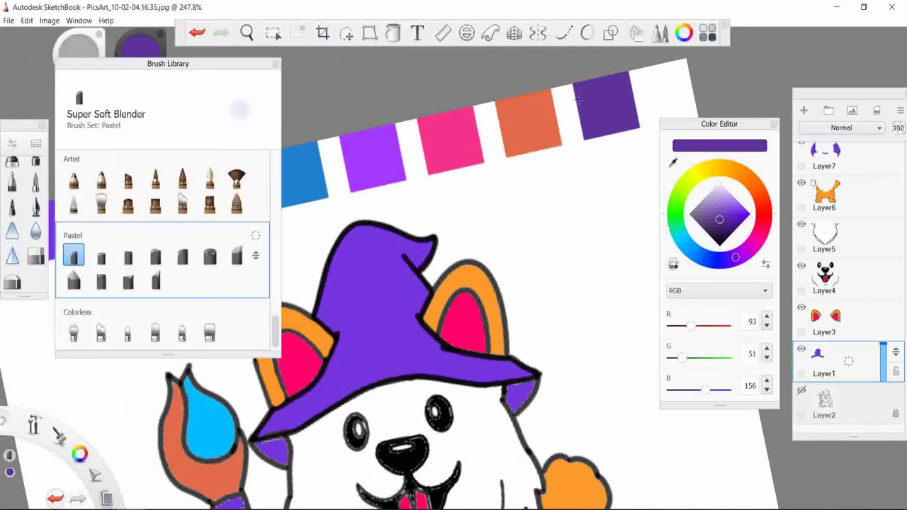
scroll(163, 248, "up", 3)
scroll(163, 248, "up", 3)
scroll(163, 248, "up", 3)
left_click(97, 178)
scroll(358, 320, "up", 2)
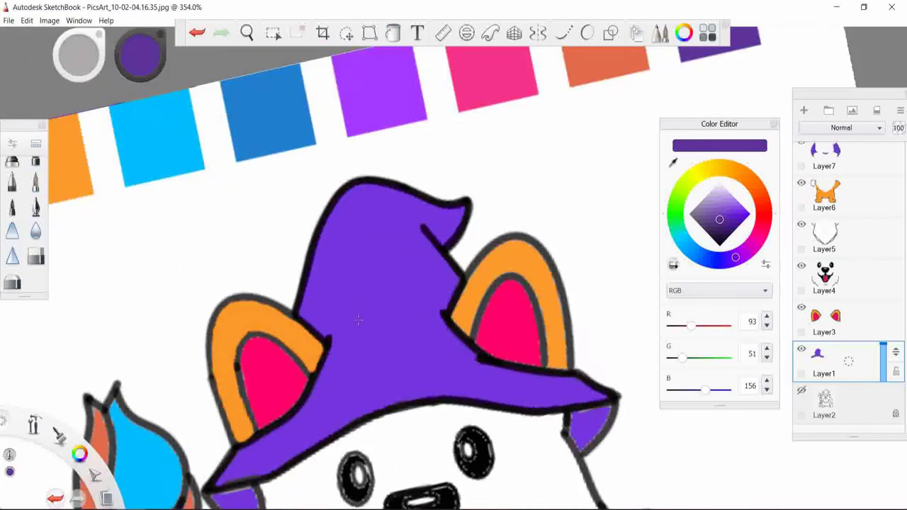
scroll(358, 320, "up", 3)
mouse_move(308, 301)
left_mouse_down()
mouse_move(283, 227)
mouse_move(319, 191)
mouse_move(524, 120)
left_mouse_up()
- Airbrush purple shading onto the hat just below the ear
scroll(413, 363, "down", 4)
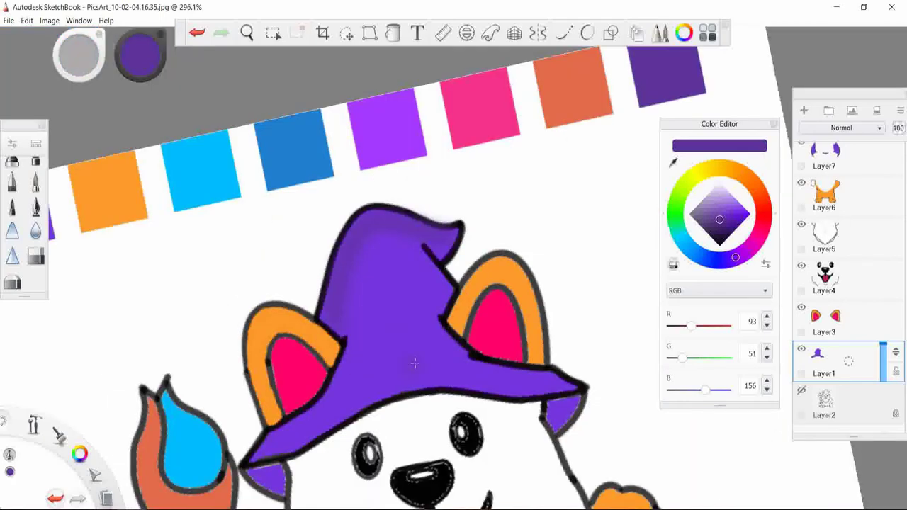
scroll(414, 363, "up", 5)
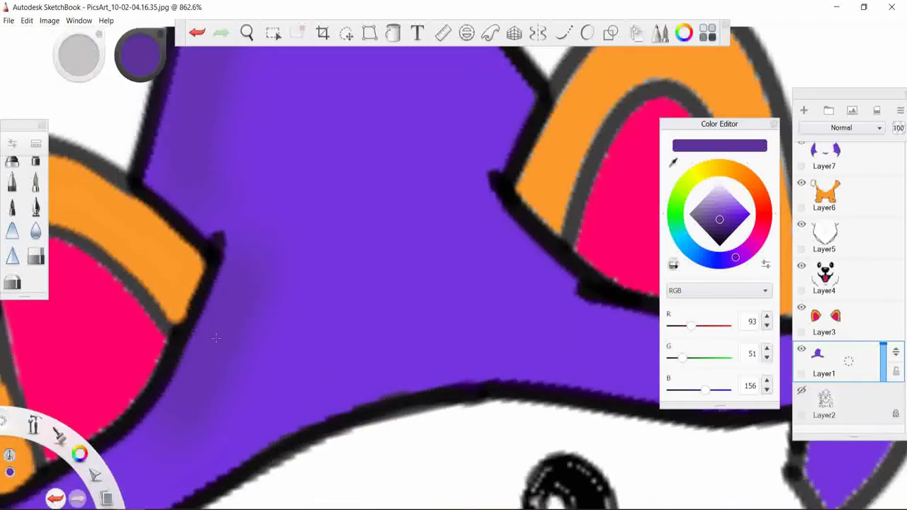
scroll(216, 338, "down", 4)
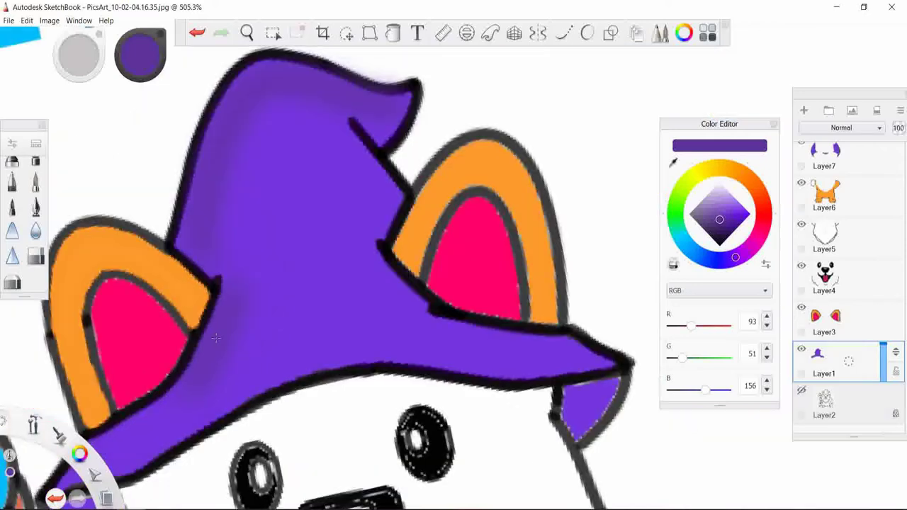
scroll(380, 308, "down", 2)
scroll(381, 308, "up", 3)
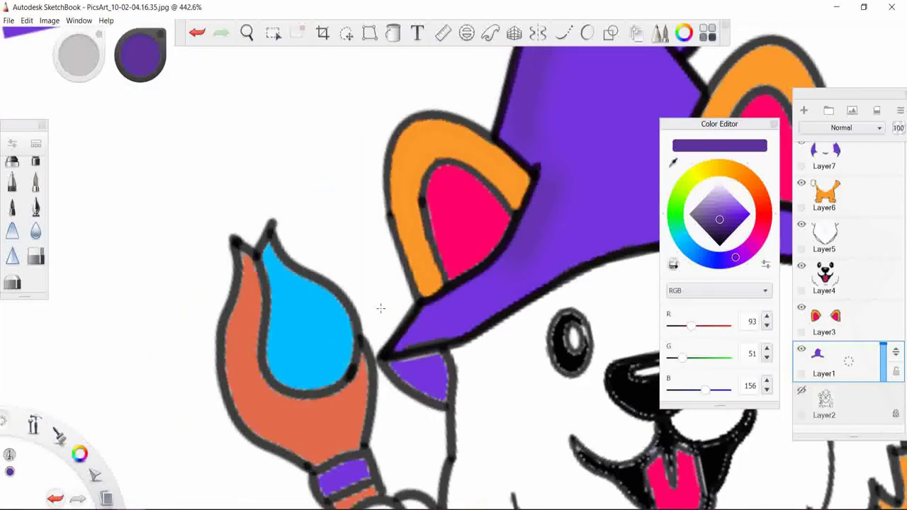
left_click_drag(438, 317, 526, 241)
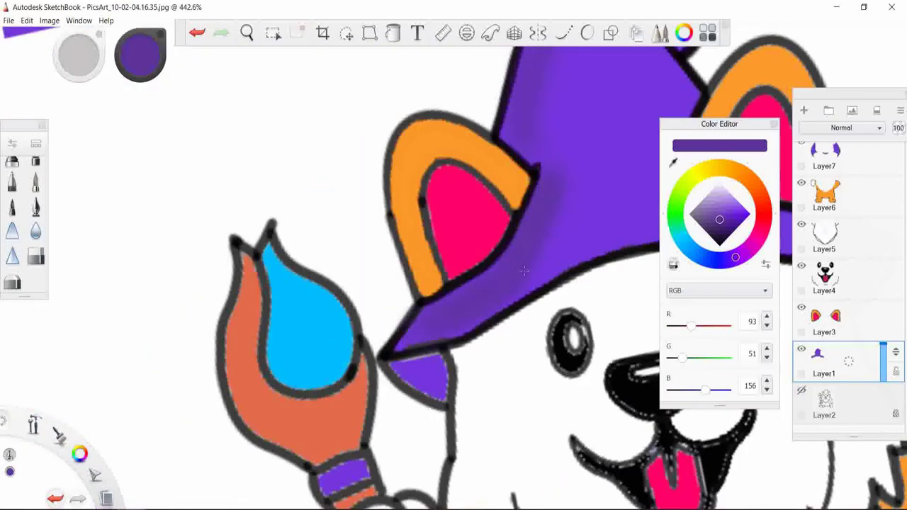
scroll(439, 261, "down", 2)
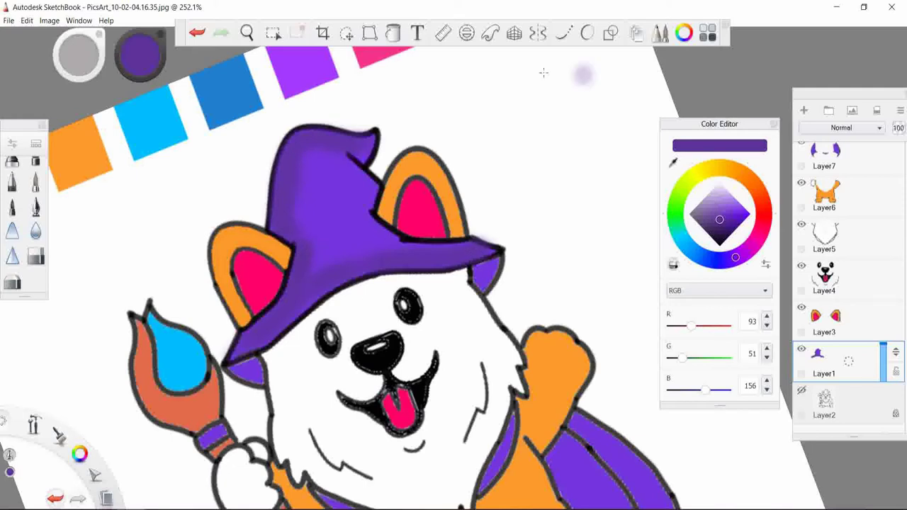
- Try a brighter purple, check airbrush settings, then sample the hat's dark purple
left_click(742, 207)
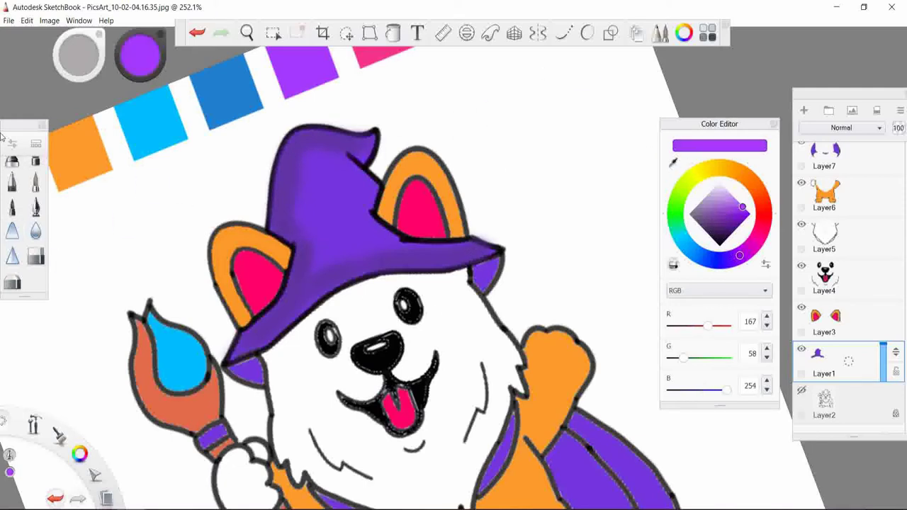
key("ctrl+b")
left_click(464, 65)
left_click(12, 143)
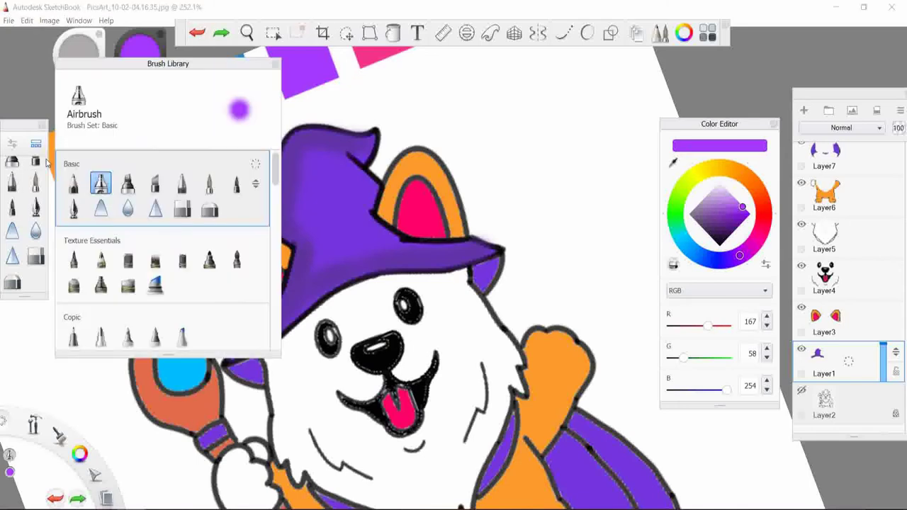
scroll(170, 213, "down", 5)
left_click(306, 133)
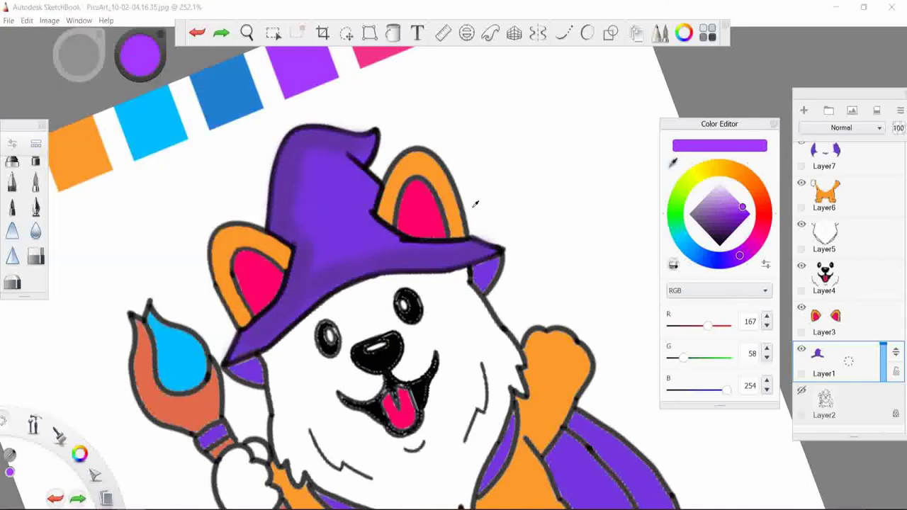
left_click(562, 166, "alt")
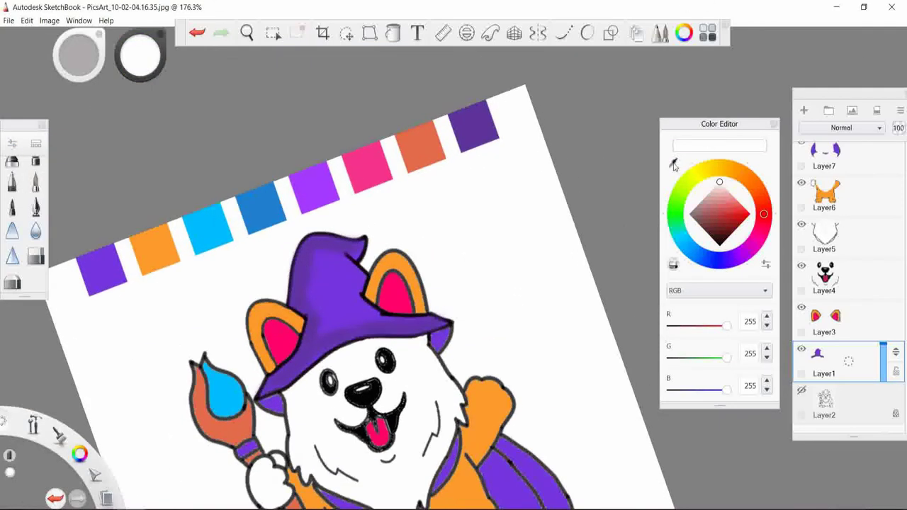
left_click(307, 274, "alt")
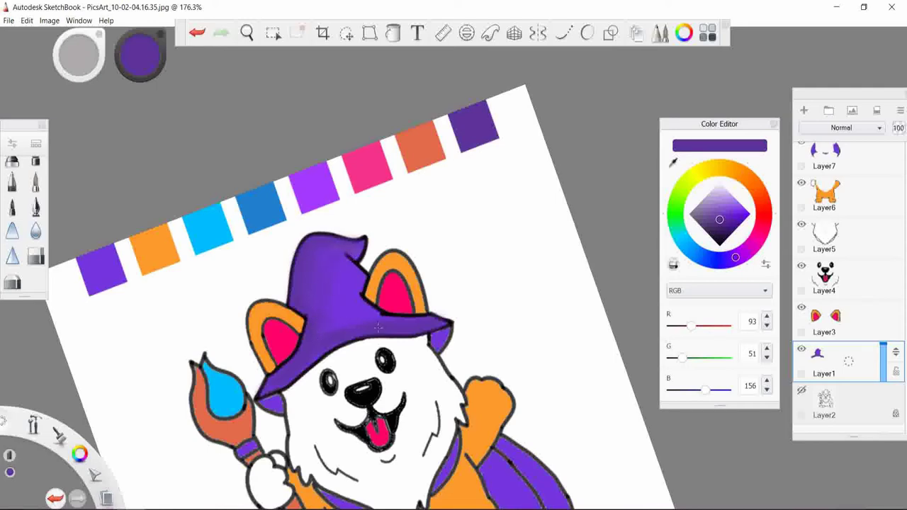
- Undo the earlier shading strokes on the hat and check the airbrush size and flow
key("ctrl+z")
key("ctrl+z")
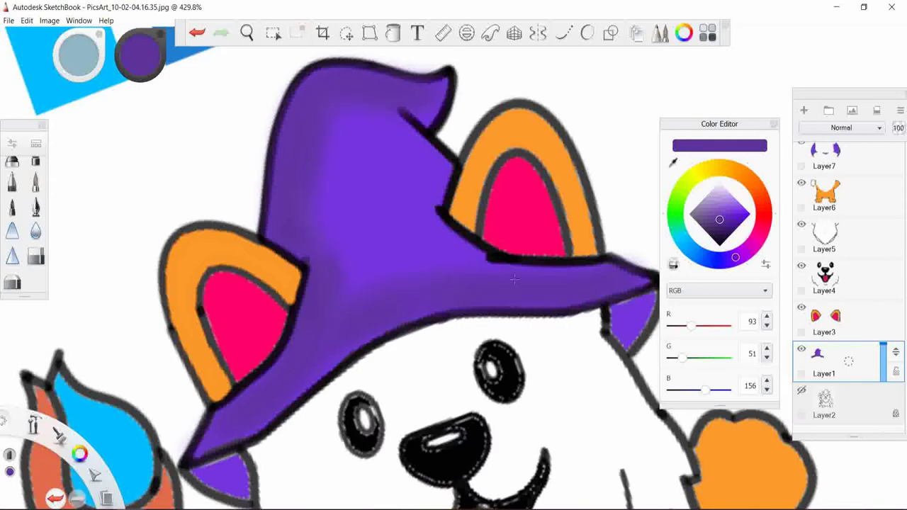
left_click(197, 31)
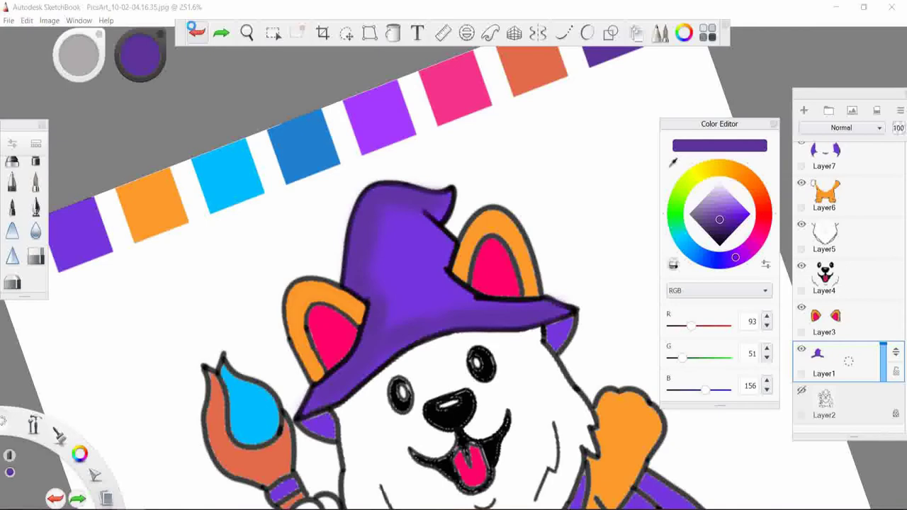
left_click(197, 32)
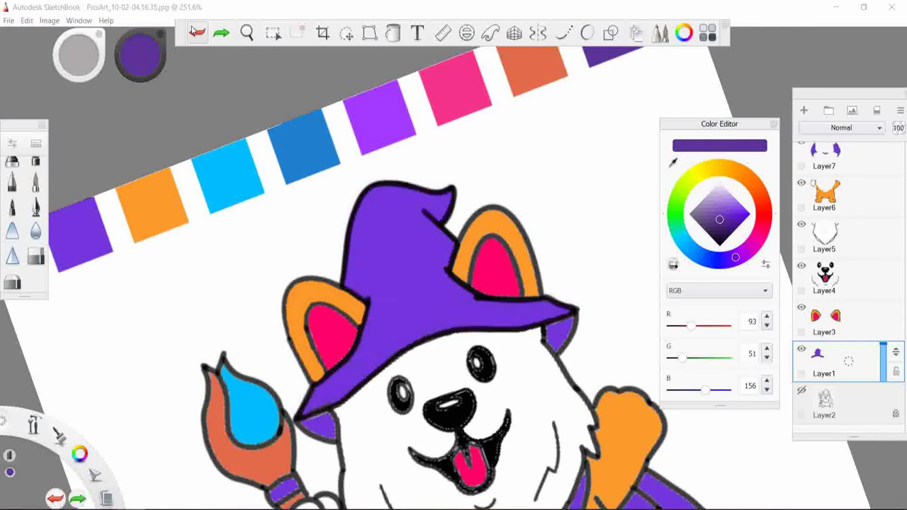
left_click(35, 143)
double_click(128, 184)
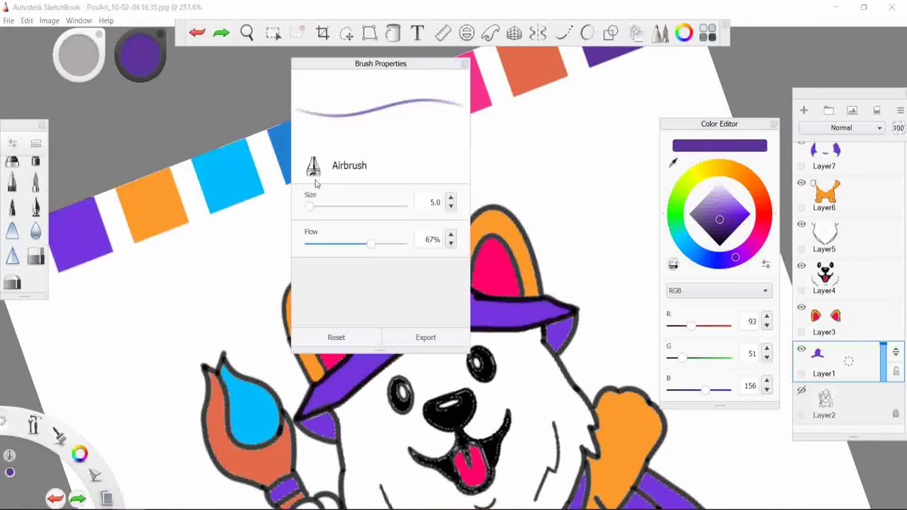
- Turn on Steady Stroke at strength 5 and airbrush darker shading up the hat's left and top edges
key("ctrl+z")
mouse_move(306, 297)
left_mouse_down()
mouse_move(322, 197)
mouse_move(433, 103)
left_mouse_up()
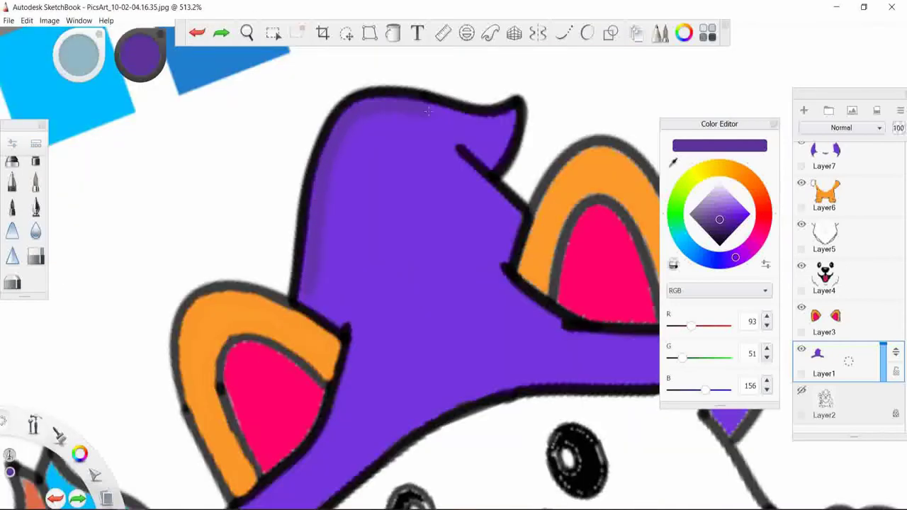
left_click(197, 31)
left_click(586, 32)
left_click_drag(304, 293, 333, 117)
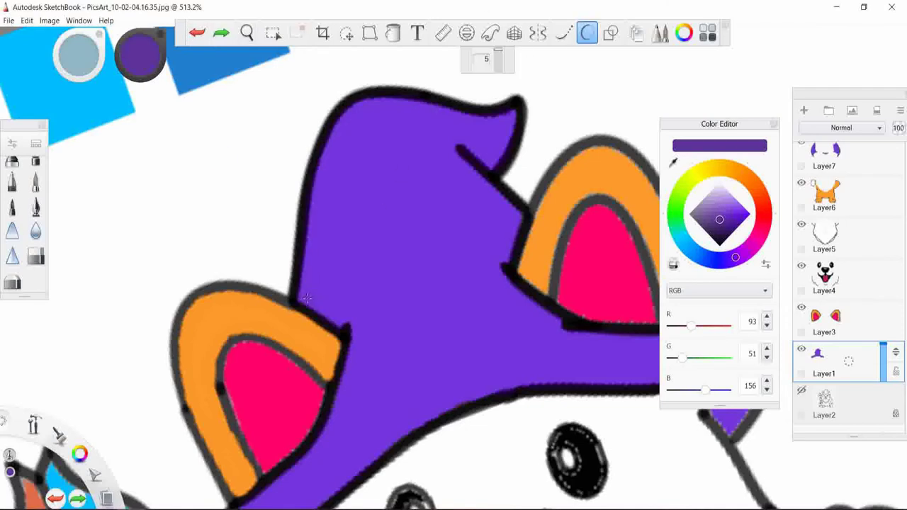
left_click_drag(306, 298, 483, 124)
- Blend the dark shading along the hat's left edge with the Super Soft Blender
key("ctrl+alt+b")
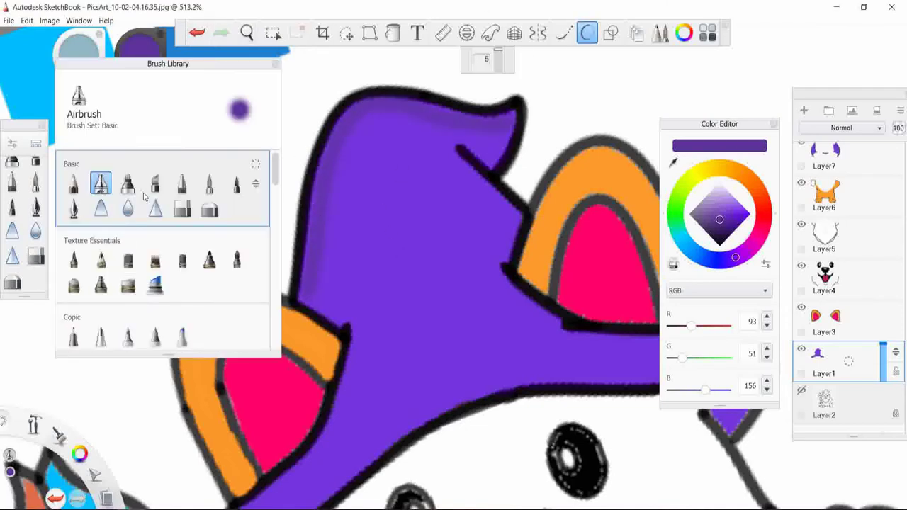
scroll(153, 259, "down", 5)
scroll(114, 298, "down", 3)
left_click(73, 324)
key("ctrl+alt+b")
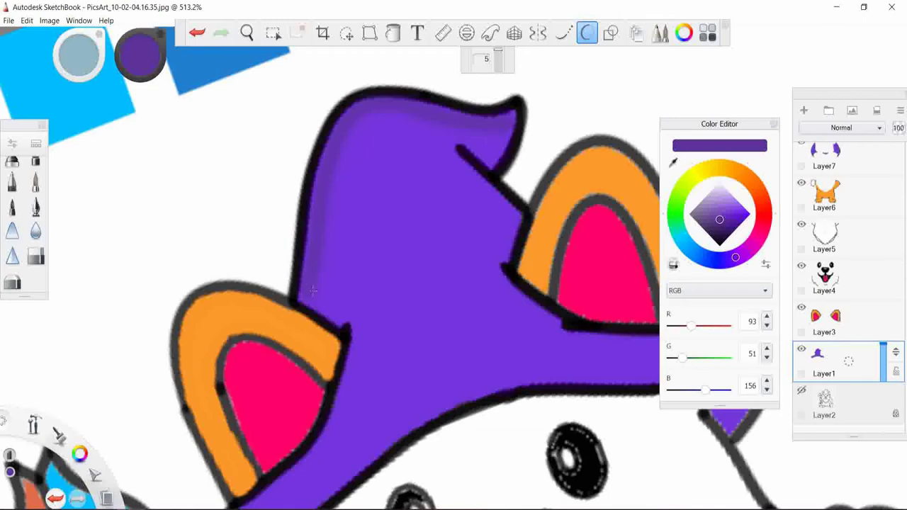
left_click_drag(313, 291, 370, 118)
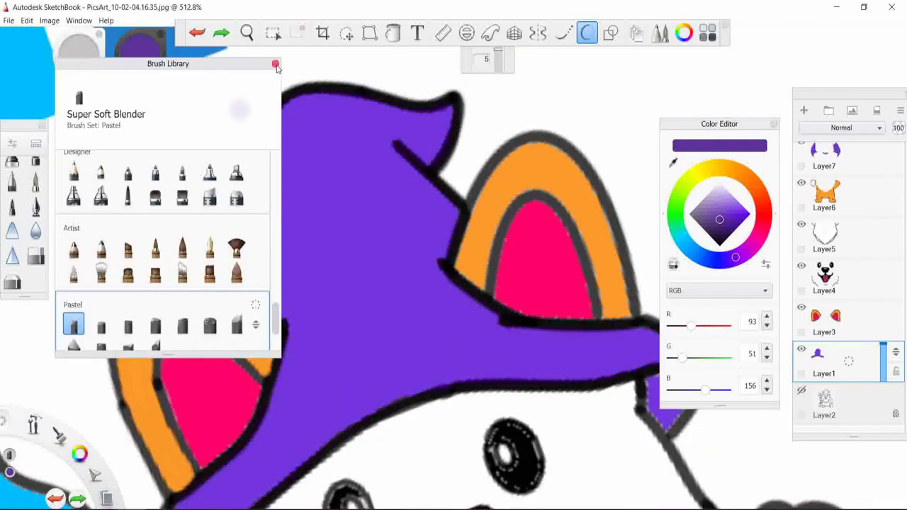
- Undo the faint stroke and reshade the hat's left edge with a different brush
left_click(275, 64)
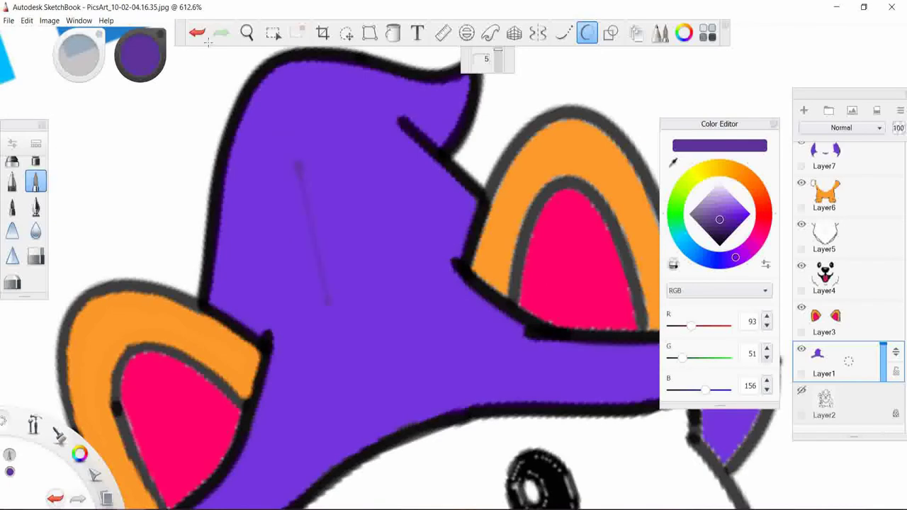
left_click(197, 33)
left_click(36, 205)
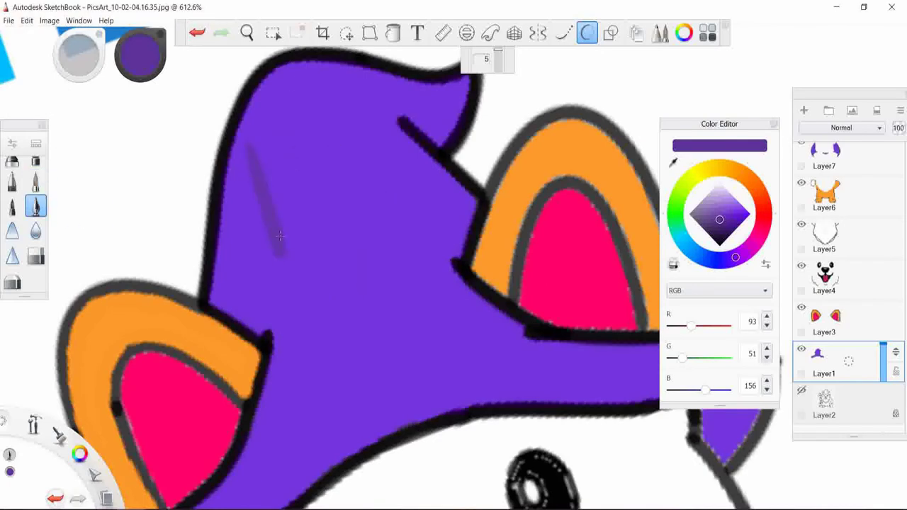
mouse_move(216, 294)
left_mouse_down()
mouse_move(247, 123)
mouse_move(467, 84)
left_mouse_up()
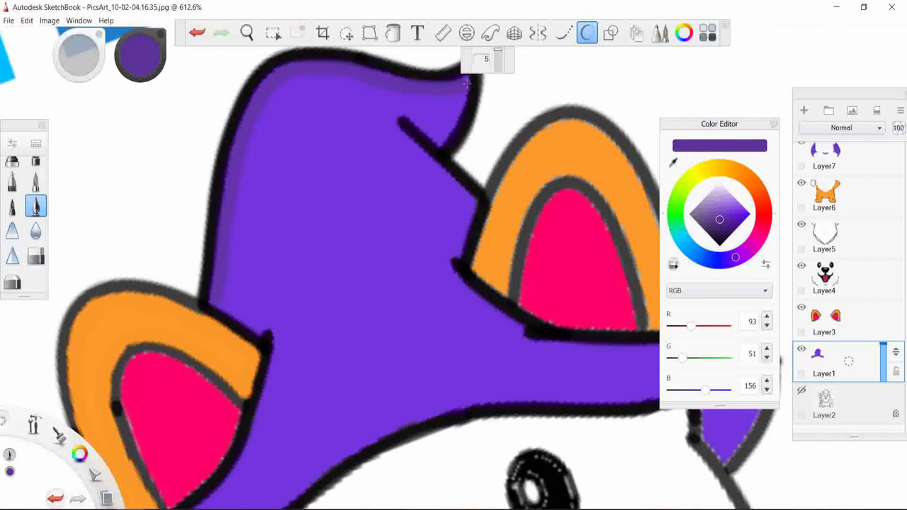
left_click(227, 253)
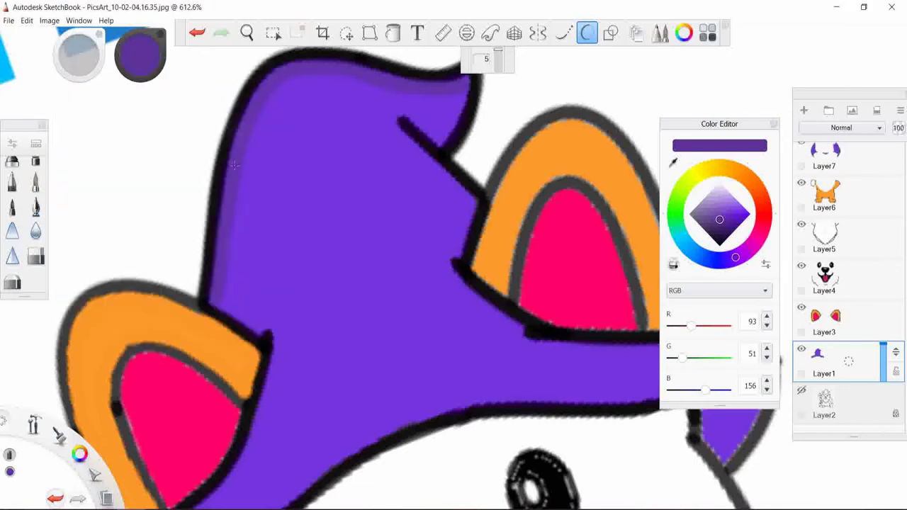
- Remove the trial lavender strokes on the hat and lower the airbrush flow to 91%
left_click_drag(227, 294, 262, 119)
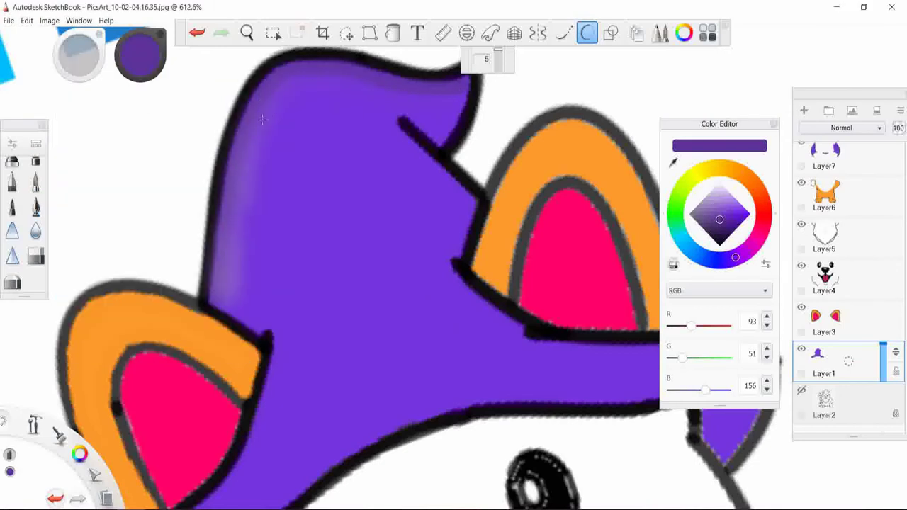
key("ctrl+z")
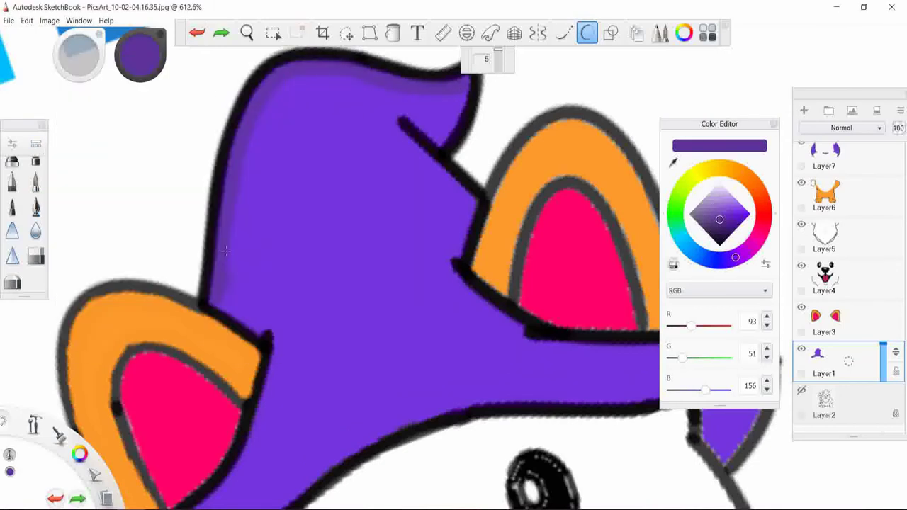
left_click_drag(374, 239, 305, 239)
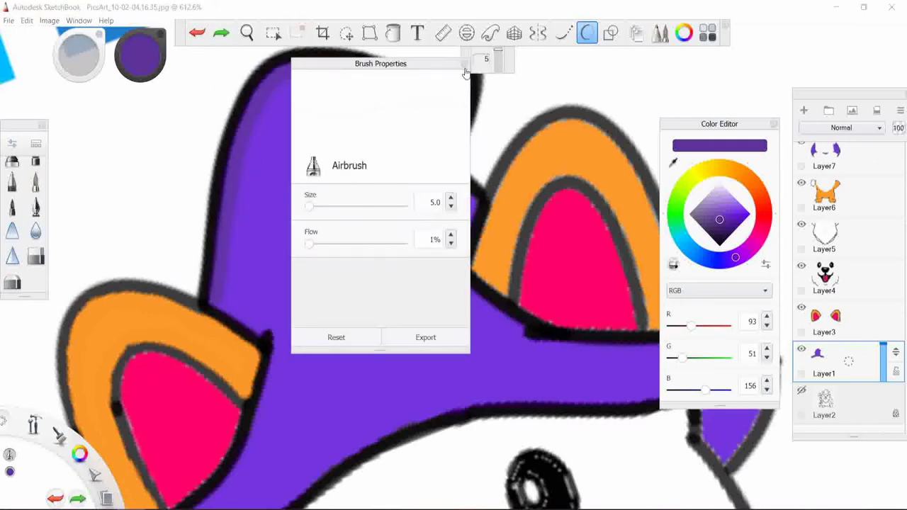
key("ctrl+z")
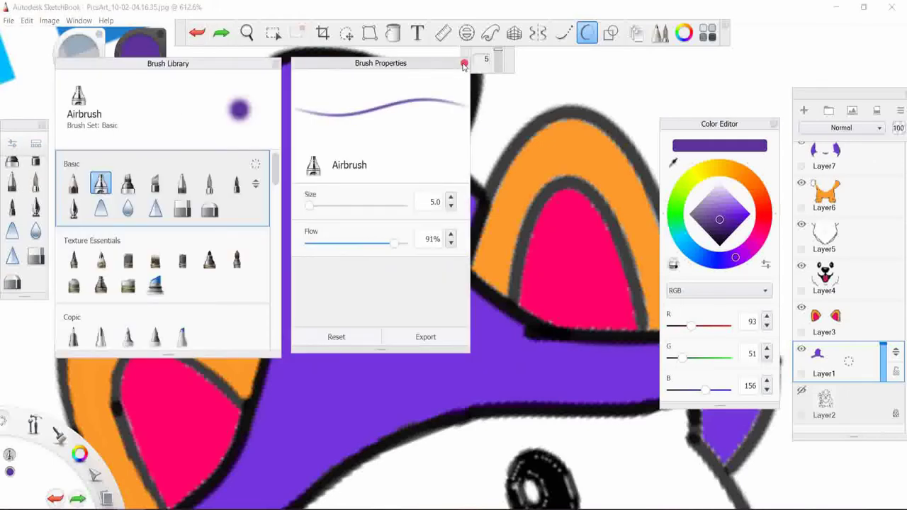
- Try the Airbrush Tapered brush and airbrush purple along the hat's top edge
left_click(128, 185)
scroll(128, 185, "down", 5)
left_click(75, 202)
scroll(142, 212, "down", 5)
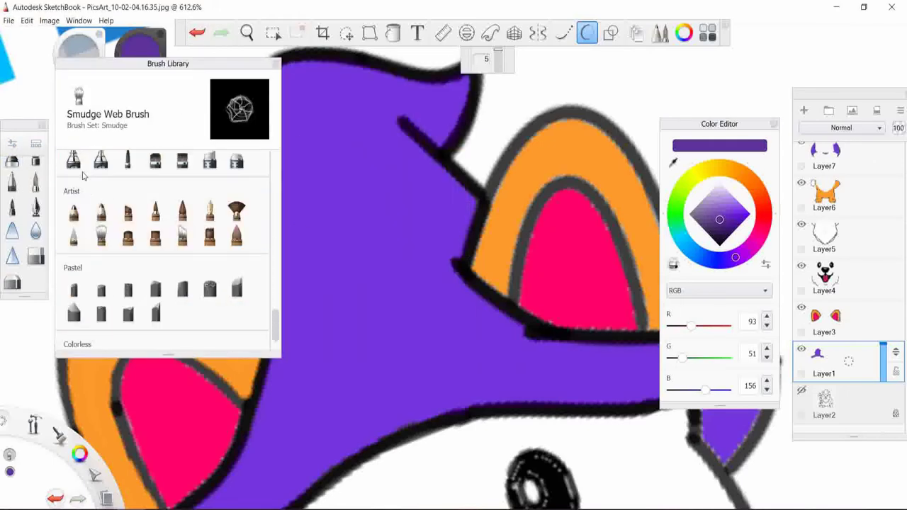
left_click(73, 161)
left_click(387, 350)
mouse_move(237, 163)
left_mouse_down()
mouse_move(284, 85)
mouse_move(358, 71)
mouse_move(459, 86)
left_mouse_up()
key("ctrl+z")
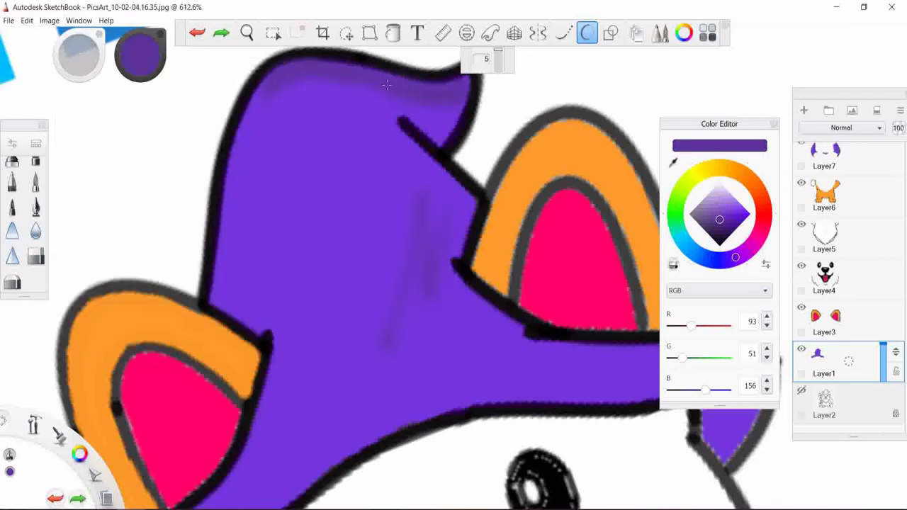
left_click_drag(387, 85, 290, 90)
- Return to the Airbrush, tilt the canvas about 18°, and undo the smudge on the hat's edge
scroll(270, 106, "down", 5)
scroll(269, 106, "up", 3)
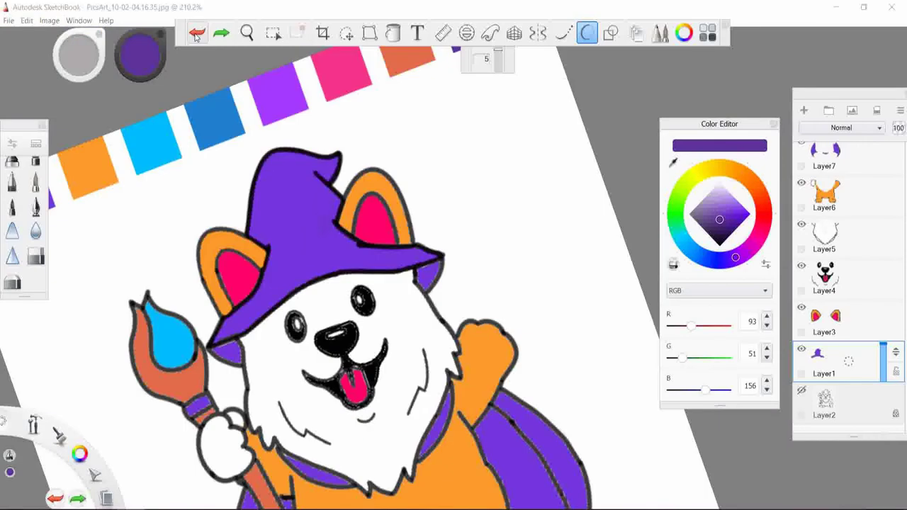
left_click(12, 144)
scroll(83, 258, "down", 3)
scroll(83, 258, "up", 5)
left_click(97, 135)
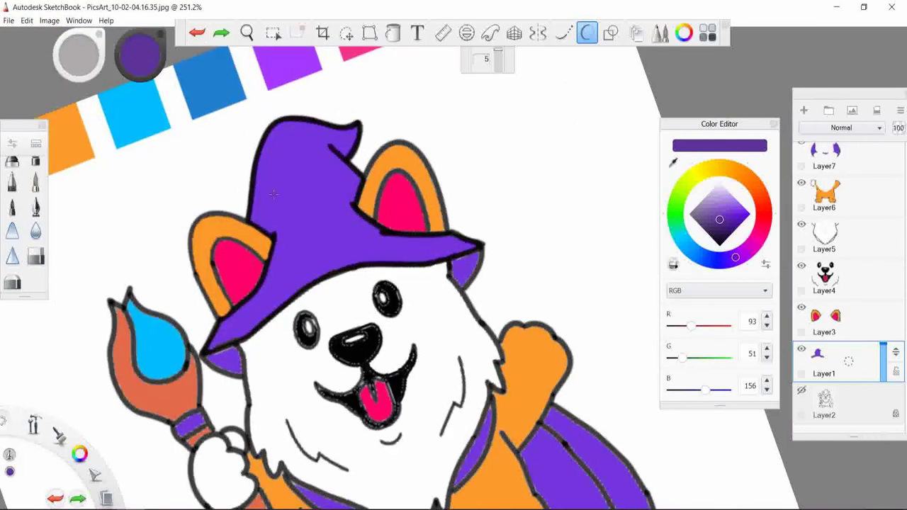
scroll(322, 271, "up", 3)
left_click_drag(323, 271, 538, 184)
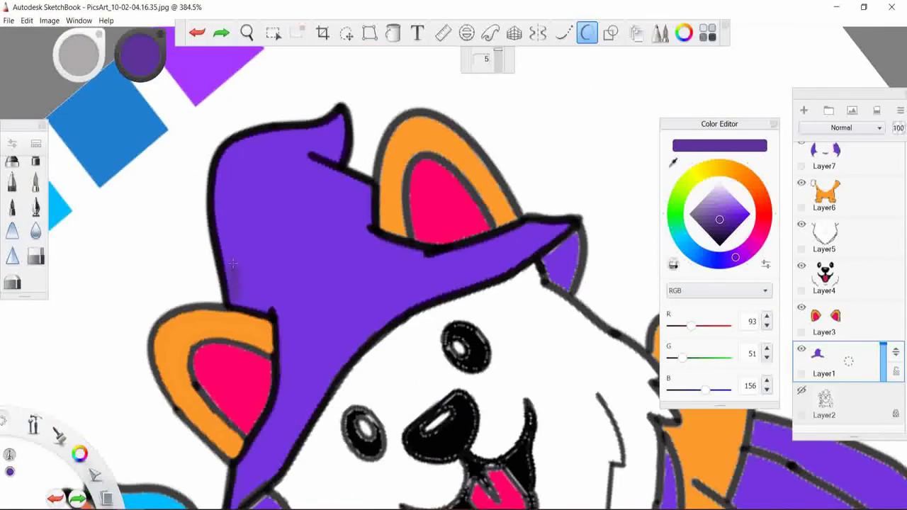
key("ctrl+z")
- Redraw darker shading down the hat's left edge to the brim and across its top
mouse_move(232, 269)
left_mouse_down()
mouse_move(222, 164)
mouse_move(251, 393)
left_mouse_up()
scroll(224, 170, "up", 4)
key("ctrl+z")
mouse_move(241, 79)
left_mouse_down()
mouse_move(251, 315)
mouse_move(283, 397)
left_mouse_up()
scroll(301, 156, "down", 3)
left_click_drag(283, 113, 402, 74)
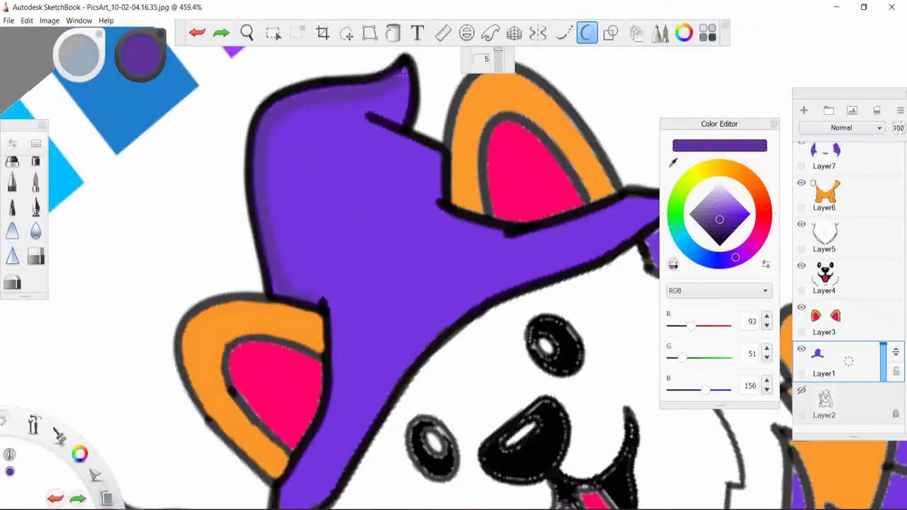
left_click(13, 143)
left_click(401, 80)
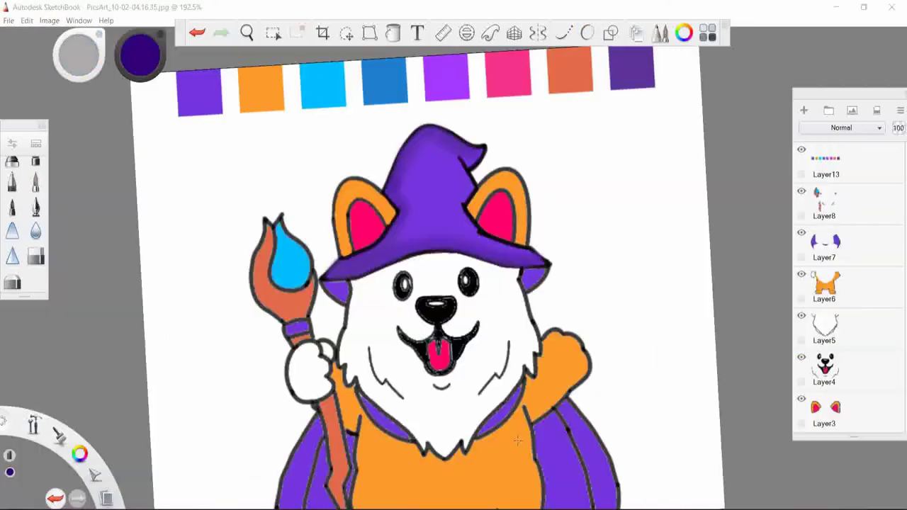
- Switch to the Inking Pen with white as the drawing colour
scroll(379, 259, "up", 2)
scroll(379, 259, "up", 1)
scroll(379, 258, "up", 1)
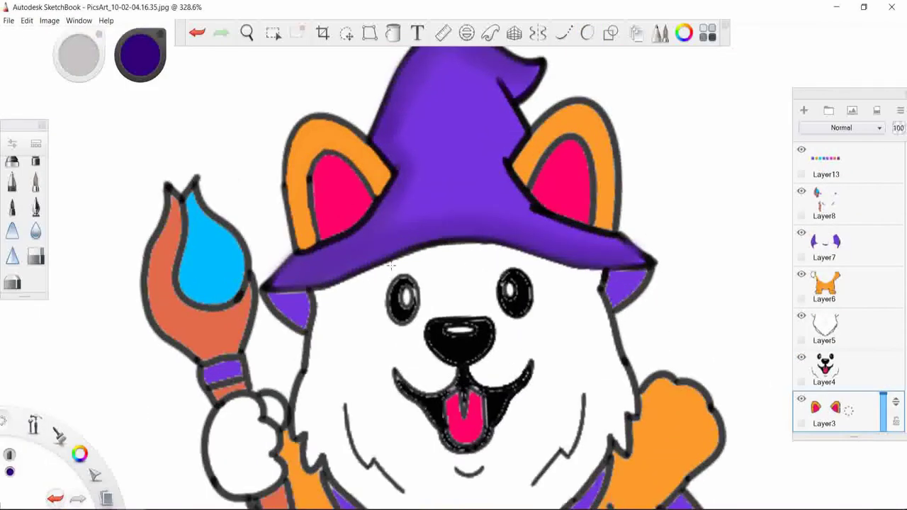
scroll(379, 259, "up", 1)
left_click(36, 206)
left_click(683, 32)
left_click(720, 183)
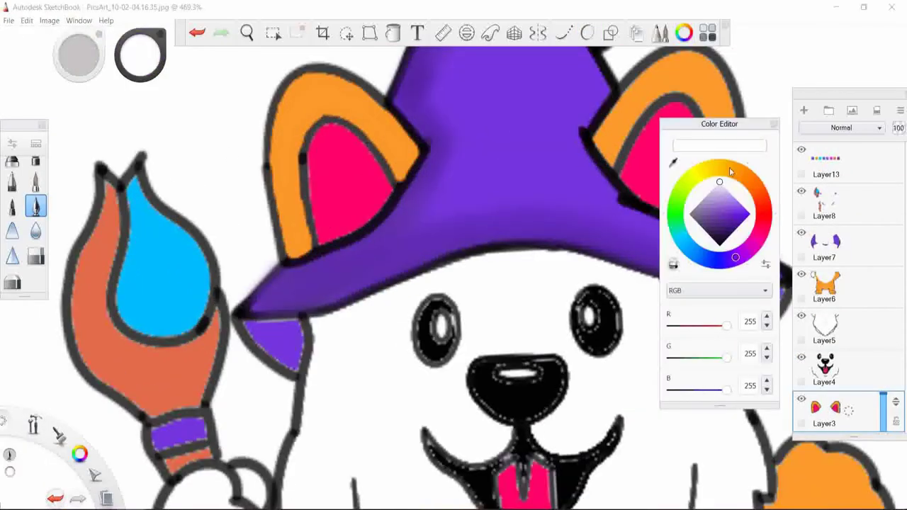
- Lower the pen opacity and draw a white highlight along the left ear
key("ctrl+b")
left_click_drag(384, 248, 333, 244)
key("ctrl+b")
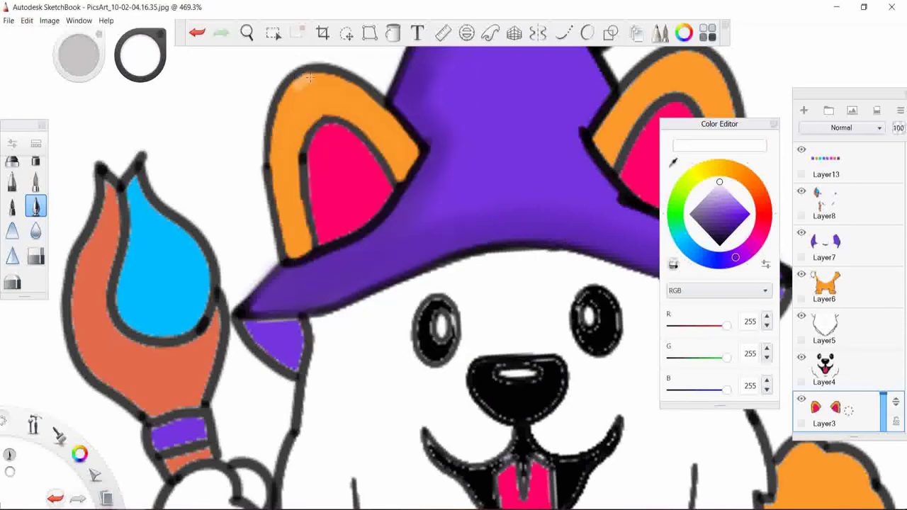
scroll(306, 76, "up", 2)
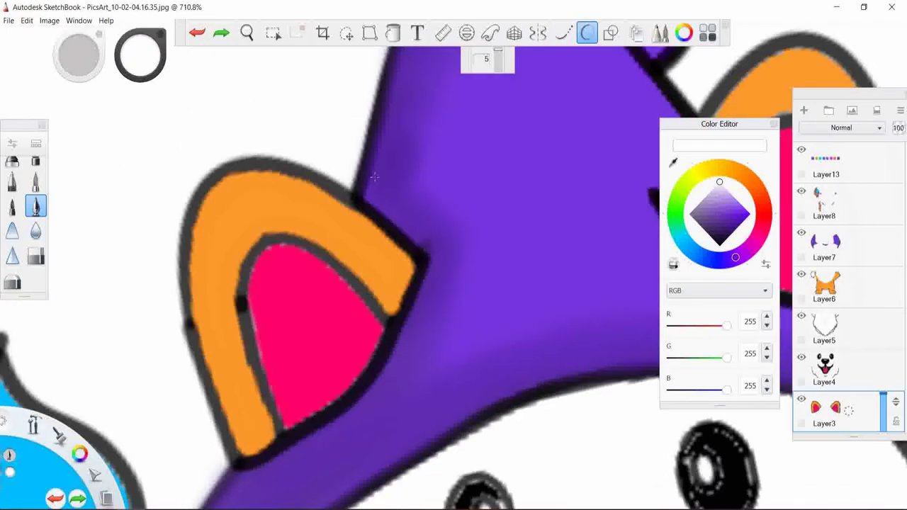
left_click_drag(200, 230, 411, 268)
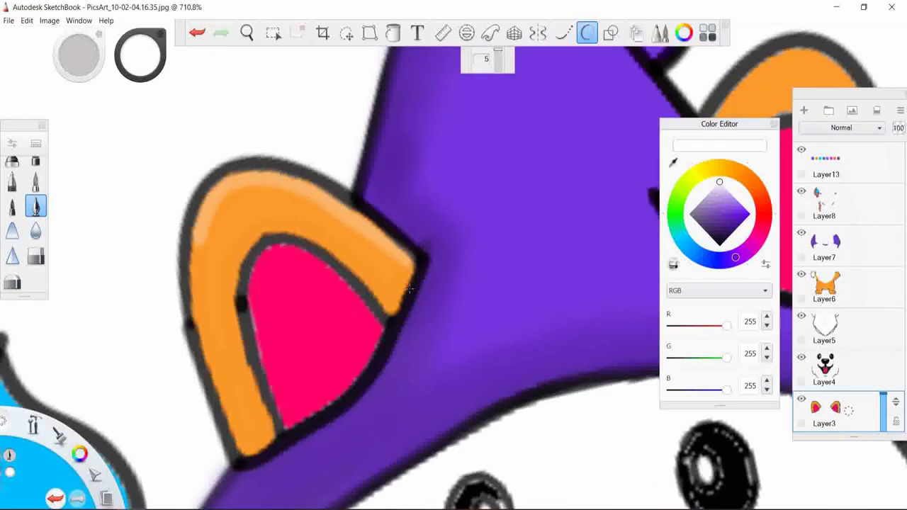
- Ink black strokes along the ear's edge and down the pink area's inner edge
left_click(719, 234)
left_click_drag(248, 247, 269, 443)
key("ctrl+z")
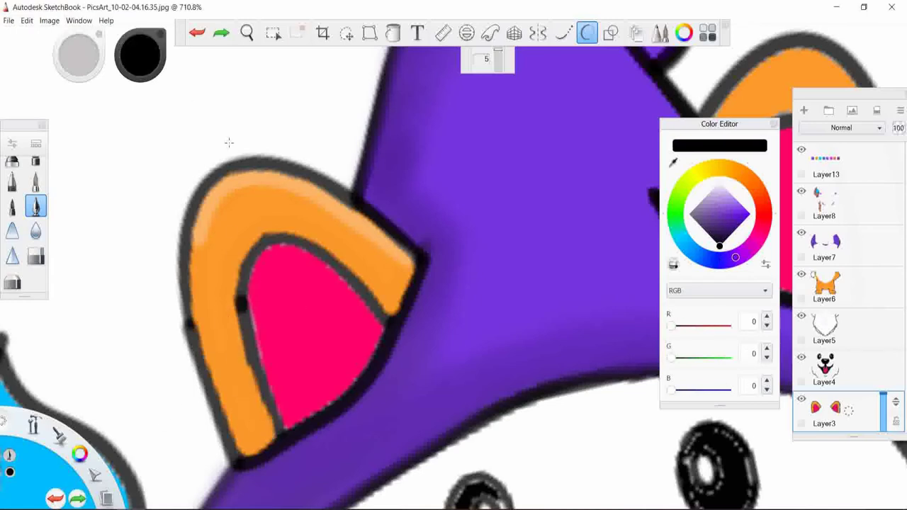
mouse_move(251, 246)
left_mouse_down()
mouse_move(236, 292)
mouse_move(277, 434)
left_mouse_up()
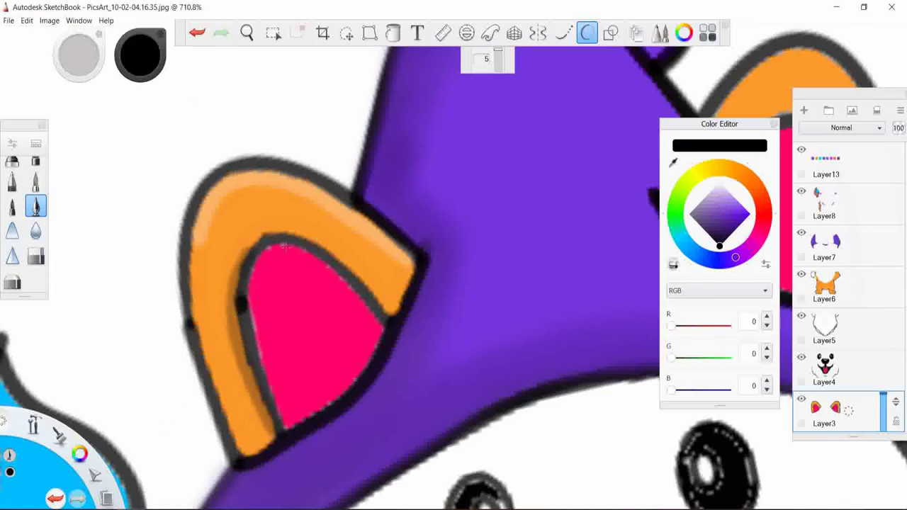
left_click_drag(282, 247, 259, 366)
scroll(341, 231, "down", 3)
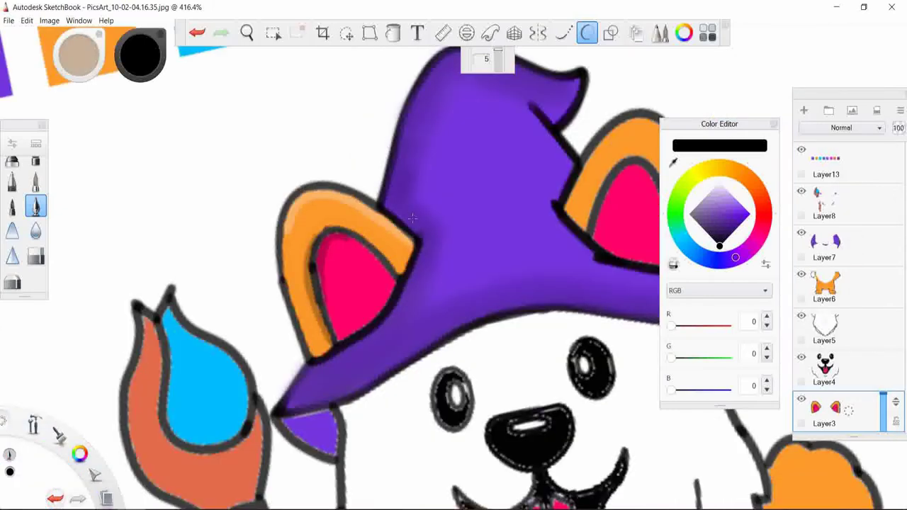
scroll(413, 218, "up", 1)
scroll(413, 219, "up", 2)
- Set the Inking Pen to size 2.0 and 100% opacity in Brush Properties
double_click(36, 205)
left_click_drag(338, 244, 402, 242)
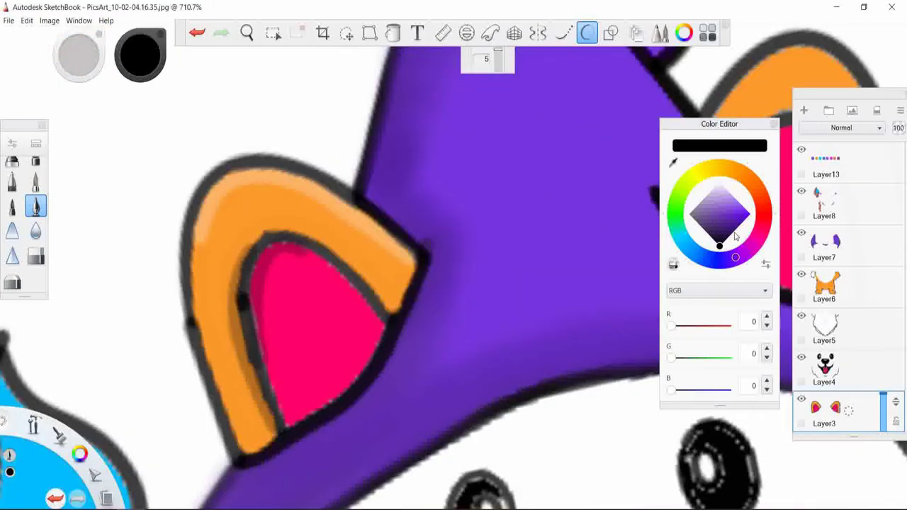
left_click(216, 166)
key("ctrl+z")
double_click(35, 206)
left_click_drag(312, 206, 308, 205)
left_click(464, 64)
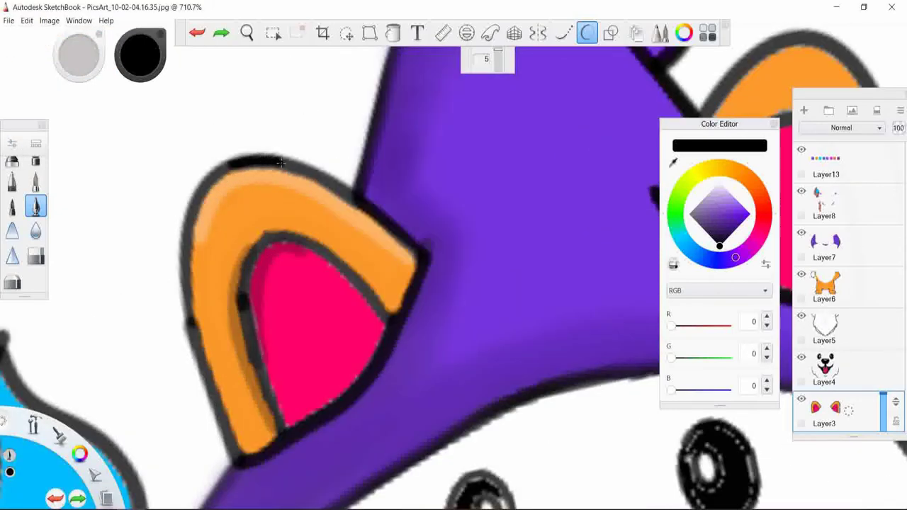
- Re-ink the ear's top, left and inner outlines around the pink area, then sample the ear's pink
left_click_drag(231, 157, 425, 261)
left_click_drag(186, 245, 202, 186)
left_click_drag(247, 158, 193, 190)
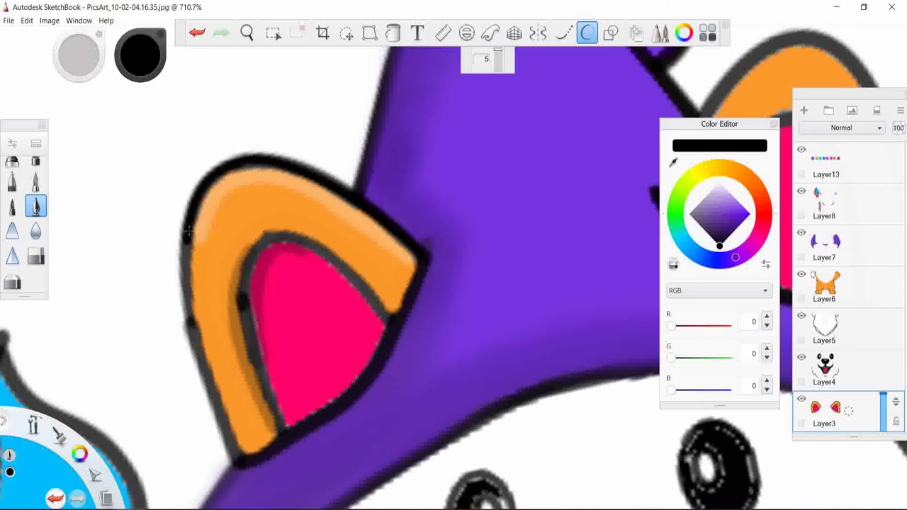
mouse_move(187, 226)
left_mouse_down()
mouse_move(214, 396)
mouse_move(241, 464)
left_mouse_up()
mouse_move(269, 234)
left_mouse_down()
mouse_move(247, 272)
mouse_move(282, 429)
left_mouse_up()
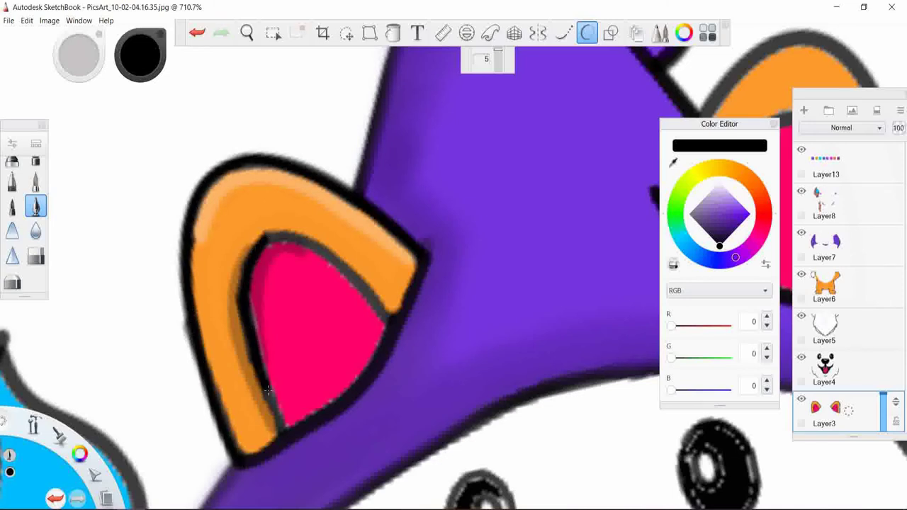
left_click_drag(264, 240, 391, 319)
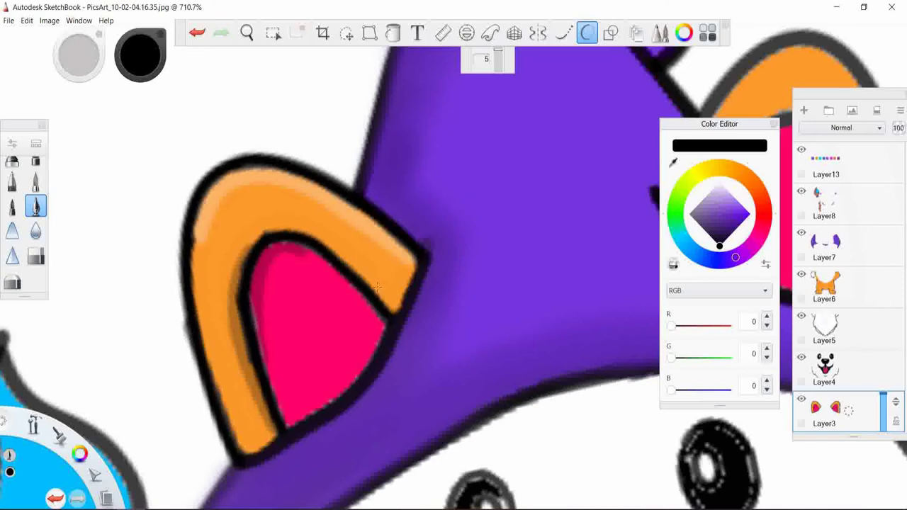
left_click(271, 327, "alt")
- Repaint the pink inner ear's left edge and darker top patch with solid pink
scroll(271, 327, "up", 2)
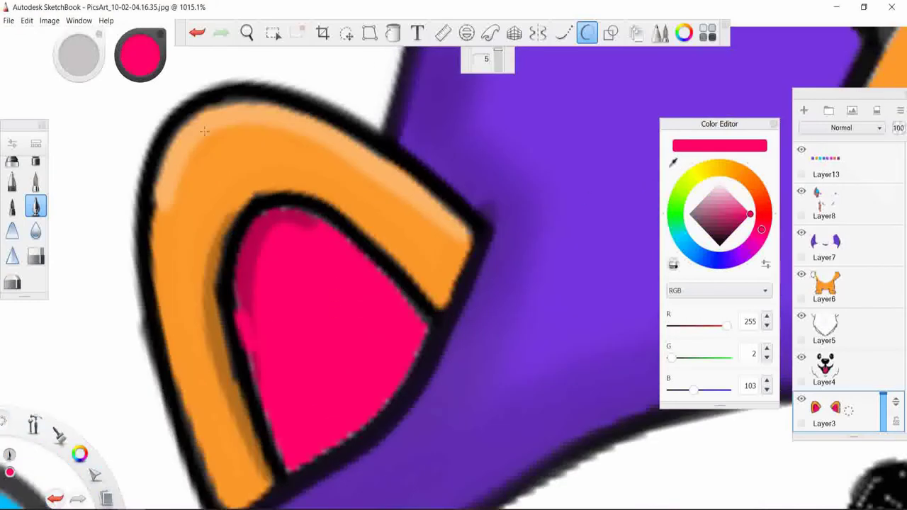
left_click_drag(238, 284, 293, 467)
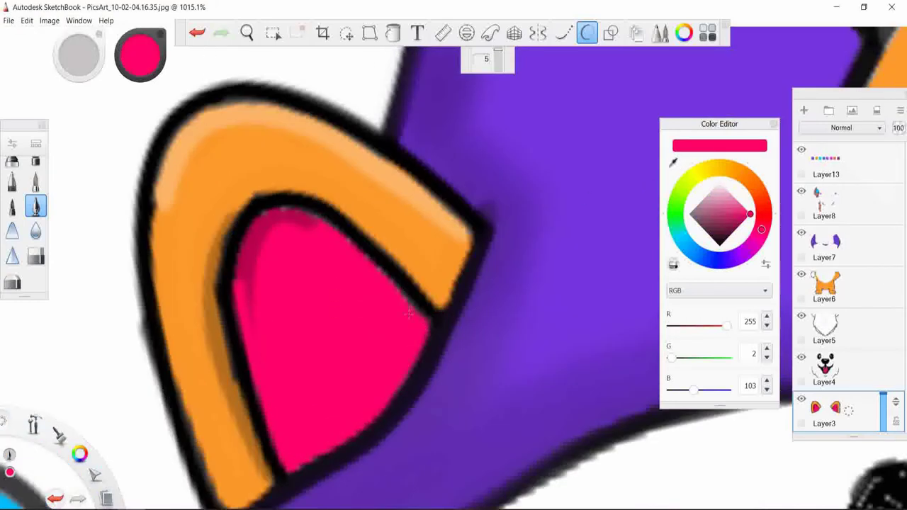
left_click_drag(267, 218, 317, 221)
mouse_move(424, 331)
left_mouse_down()
mouse_move(244, 269)
mouse_move(266, 235)
left_mouse_up()
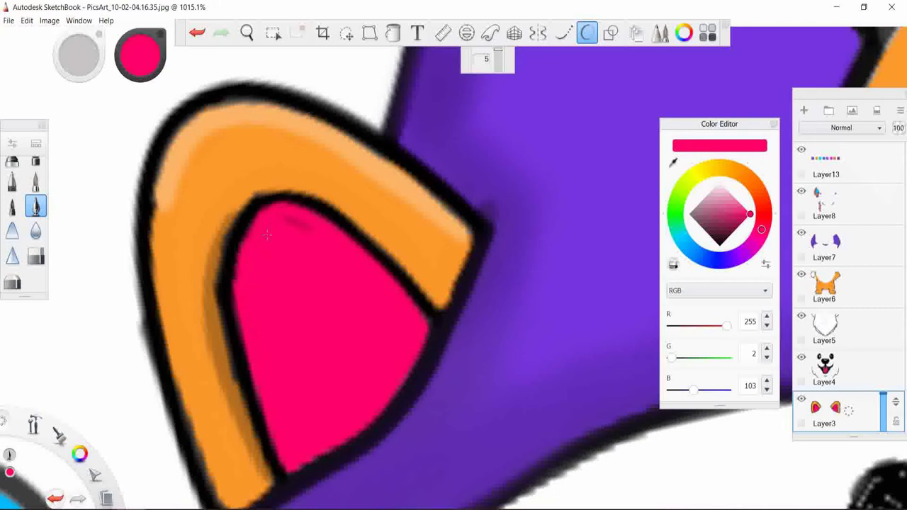
left_click(719, 243)
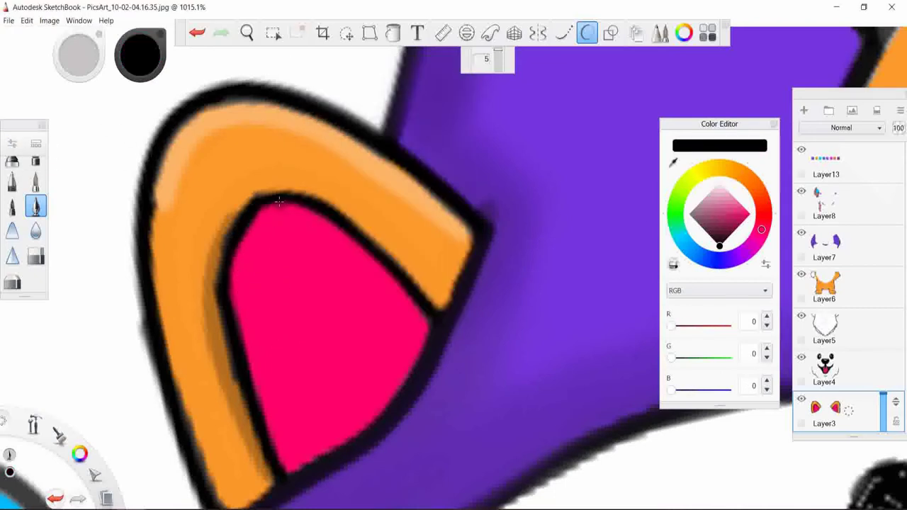
key("ctrl+z")
key("ctrl+z")
key("ctrl+y")
- Try dark shading strokes down the pink's inner left edge, undoing misplaced ones
left_click_drag(239, 264, 259, 367)
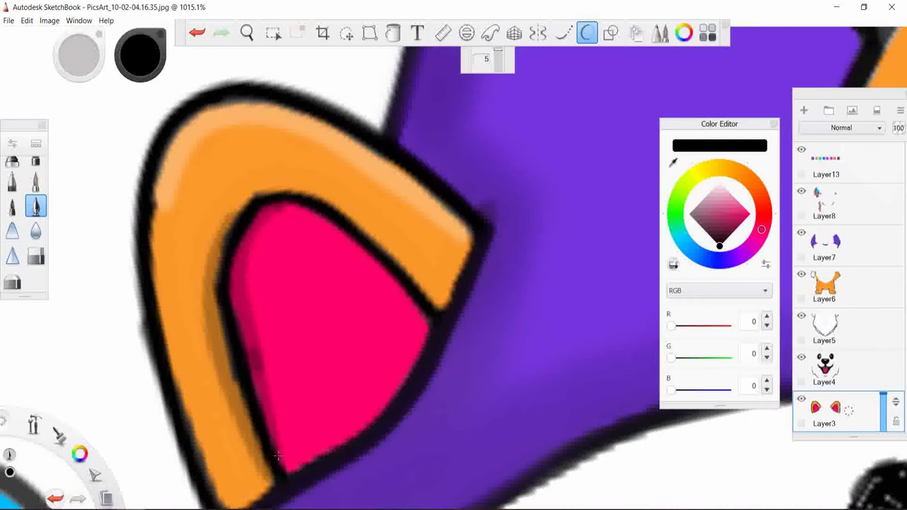
key("ctrl+z")
left_click_drag(289, 205, 282, 464)
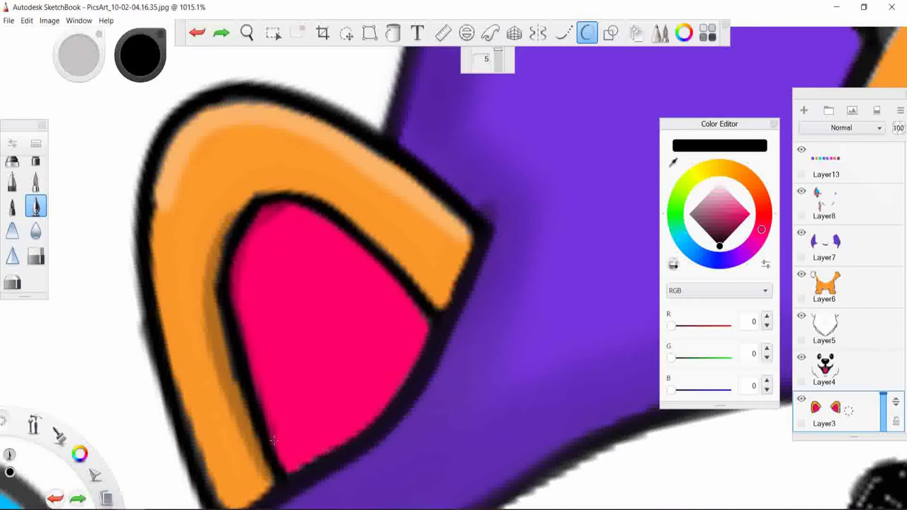
key("ctrl+z")
left_click_drag(263, 218, 259, 386)
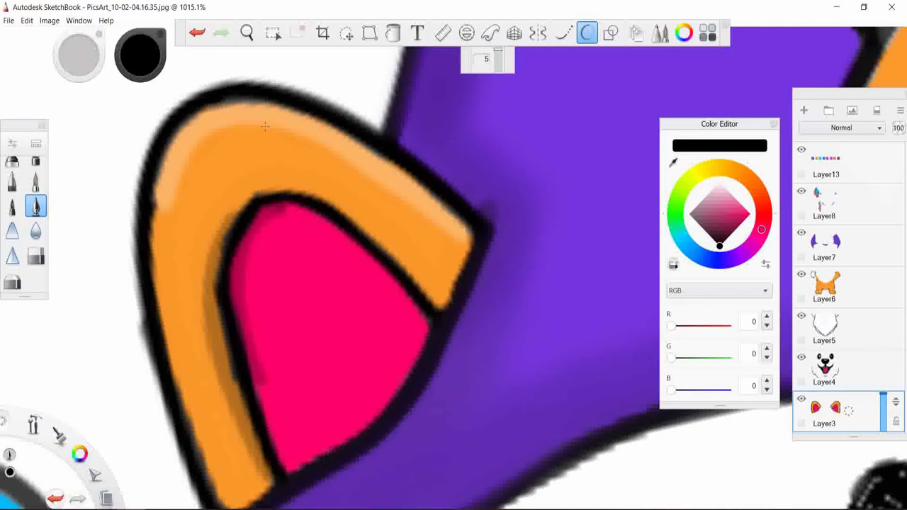
- Lower the pen opacity to about 17% and add a faint dark stroke on the pink's left edge
left_click(36, 142)
left_click(324, 239)
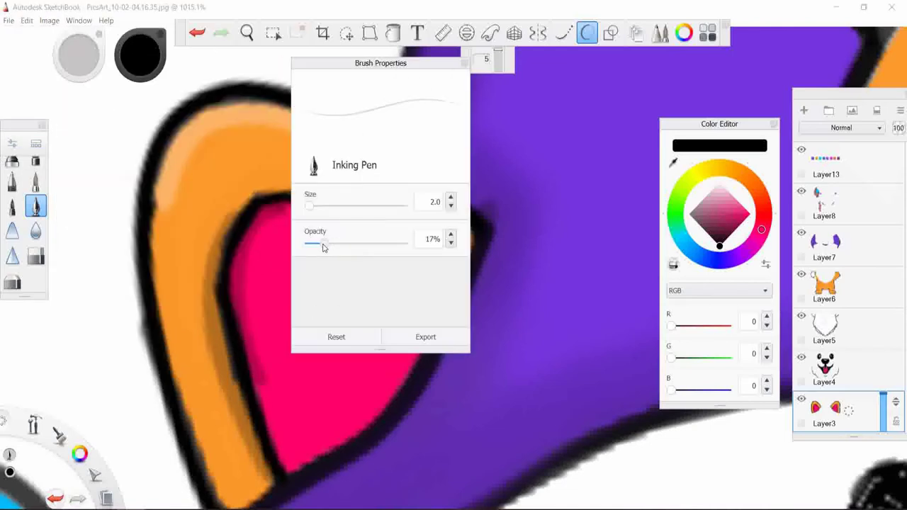
left_click(196, 32)
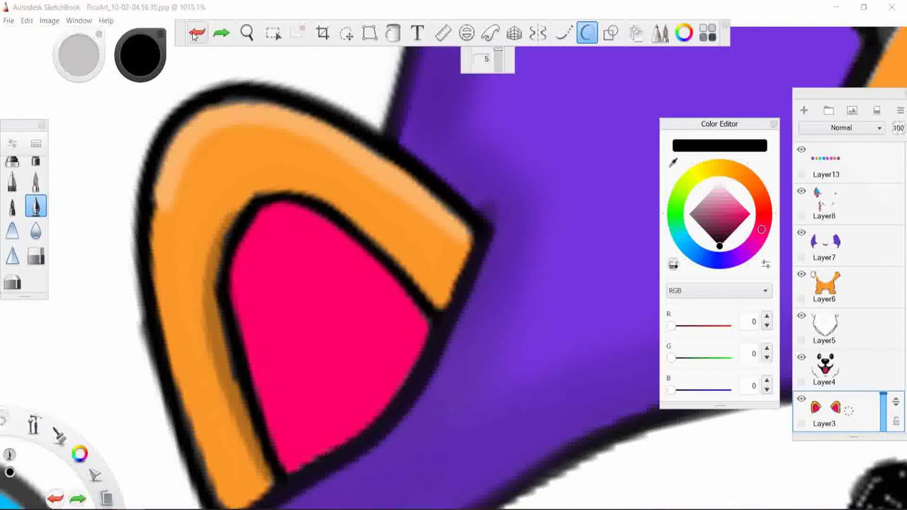
left_click(12, 143)
left_click_drag(263, 206, 232, 299)
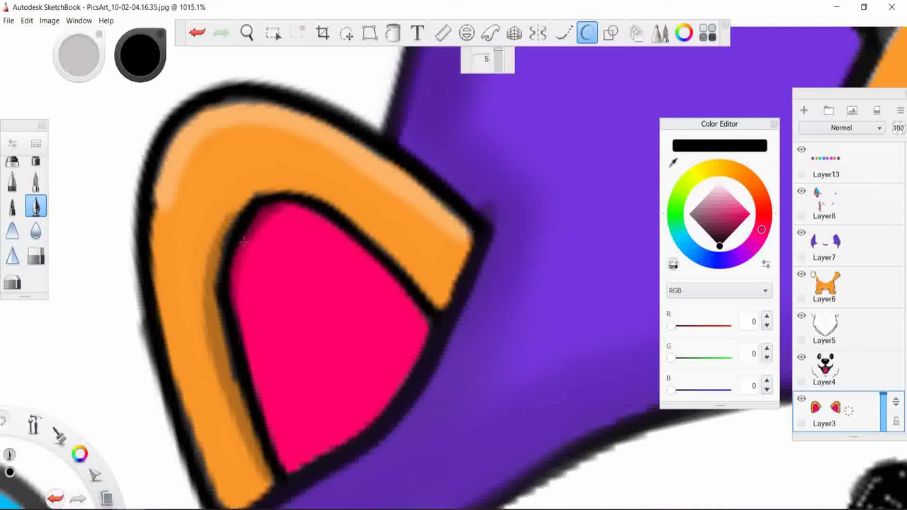
- Redraw a darker stroke along the pink's left edge, undoing earlier attempts
mouse_move(243, 243)
left_mouse_down()
mouse_move(264, 402)
mouse_move(269, 207)
left_mouse_up()
key("ctrl+z")
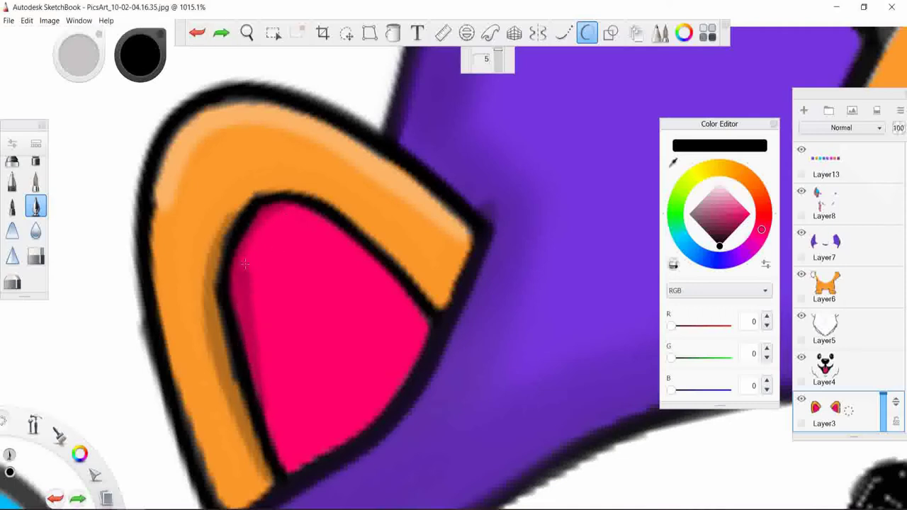
key("ctrl+z")
left_click_drag(254, 396, 273, 202)
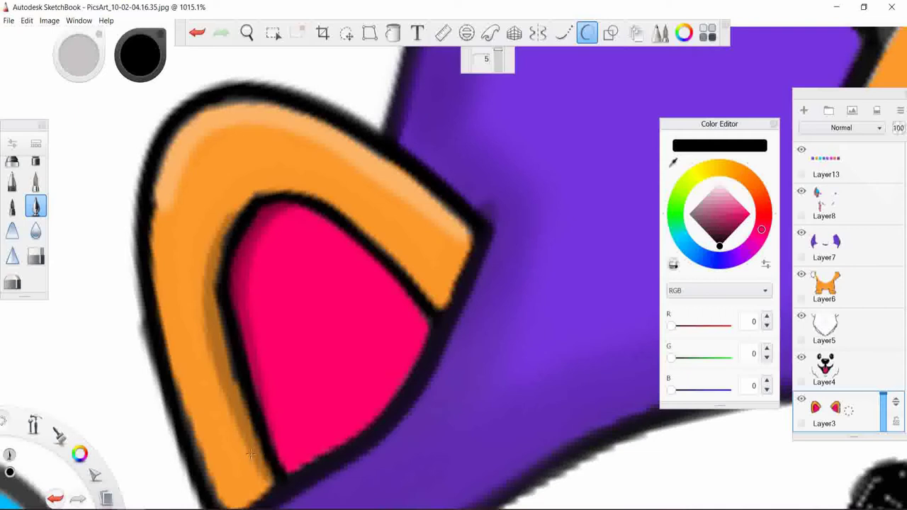
key("ctrl+alt+b")
key("Escape")
key("ctrl+z")
- Re-ink the black outline along the ear's top, left edge and around the pink shape
left_click_drag(223, 263, 280, 487)
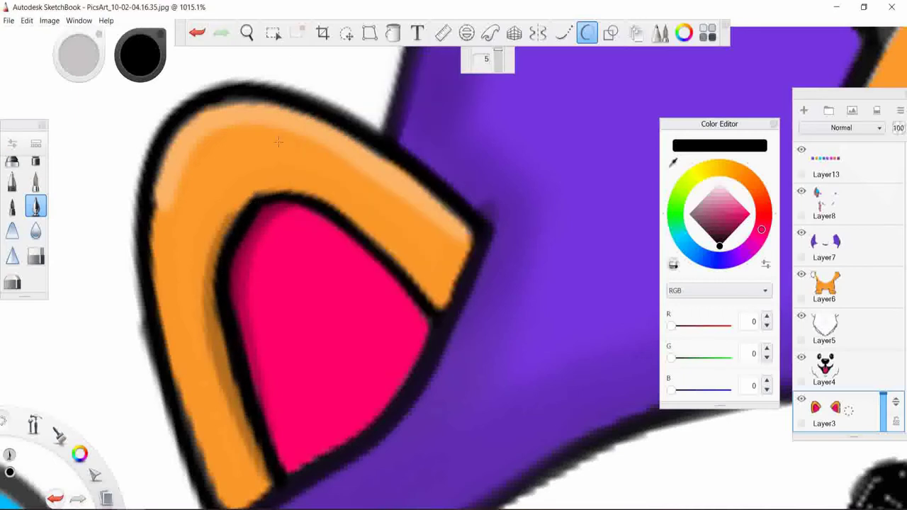
left_click_drag(287, 200, 428, 318)
left_click(199, 35)
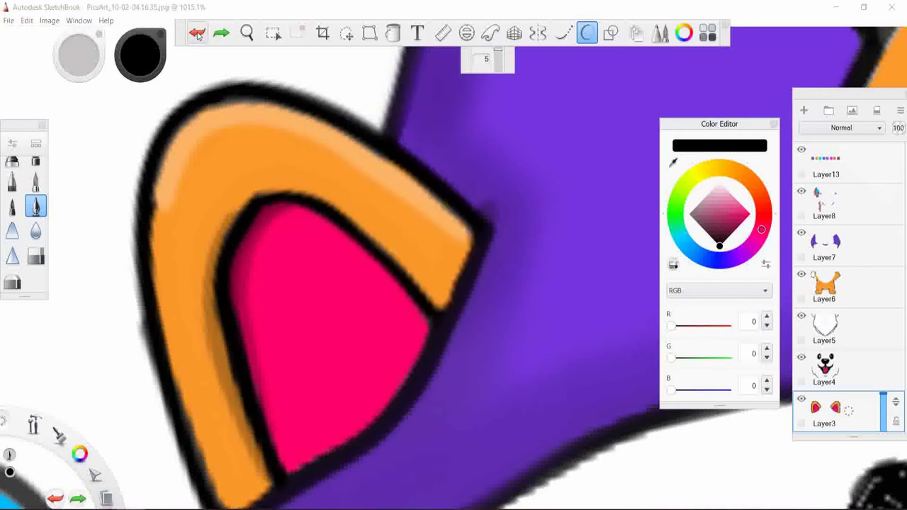
left_click(198, 35)
left_click(198, 36)
left_click_drag(206, 99, 270, 96)
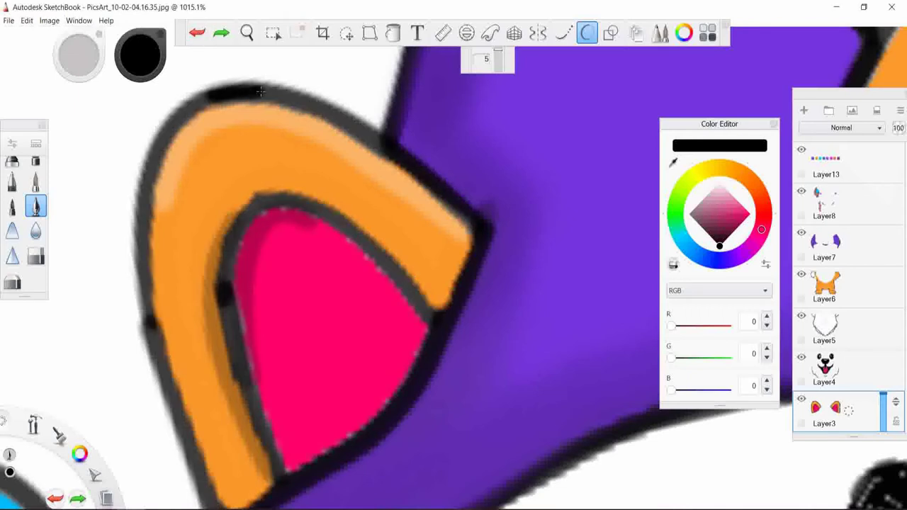
left_click(197, 33)
mouse_move(206, 96)
left_mouse_down()
mouse_move(312, 113)
mouse_move(387, 149)
mouse_move(157, 161)
mouse_move(149, 358)
mouse_move(209, 494)
left_mouse_up()
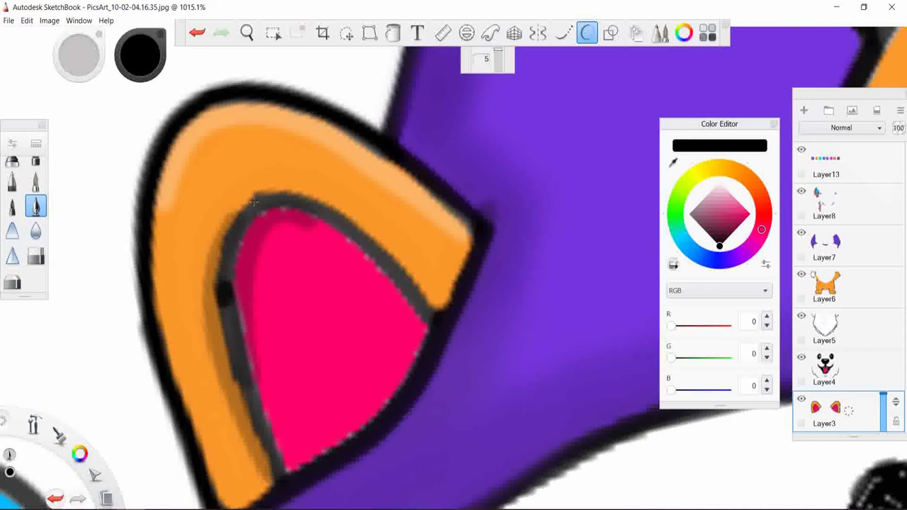
mouse_move(254, 202)
left_mouse_down()
mouse_move(221, 346)
mouse_move(280, 482)
mouse_move(315, 194)
mouse_move(429, 323)
left_mouse_up()
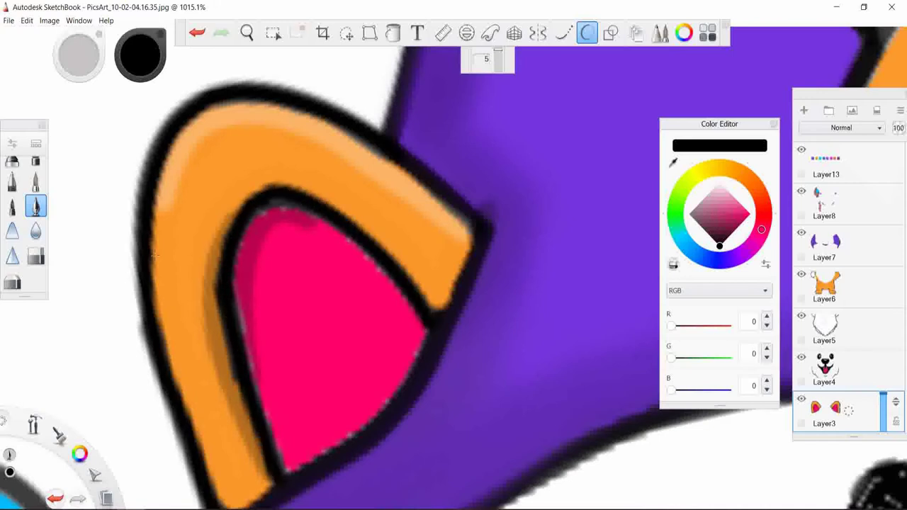
- Clean the pink shape's inner edge with sampled pink, then choose a darker pink for shading
left_click(358, 256, "alt")
key("ctrl+z")
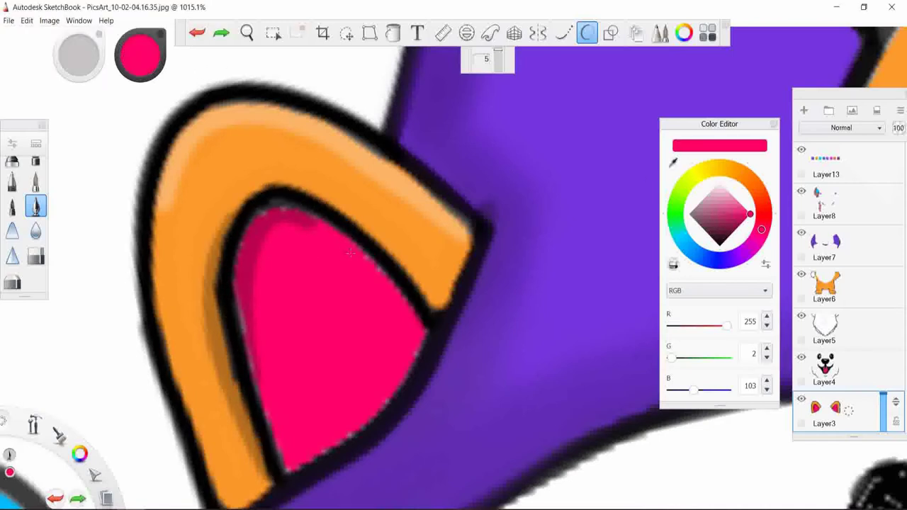
left_click_drag(384, 283, 362, 257)
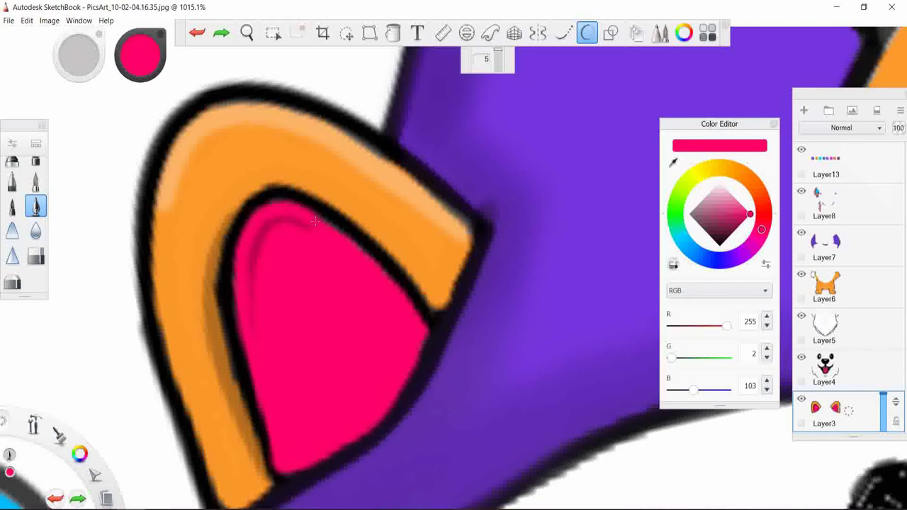
left_click_drag(728, 239, 720, 244)
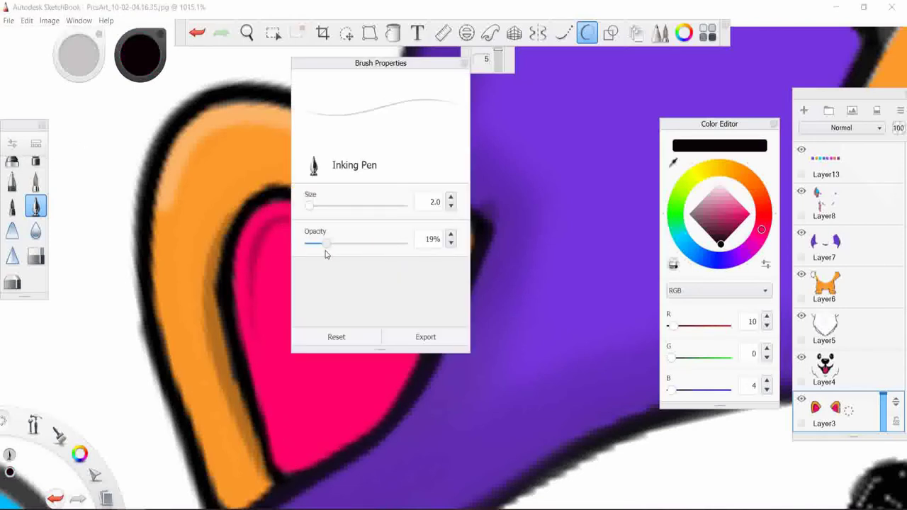
left_click(258, 263, "alt")
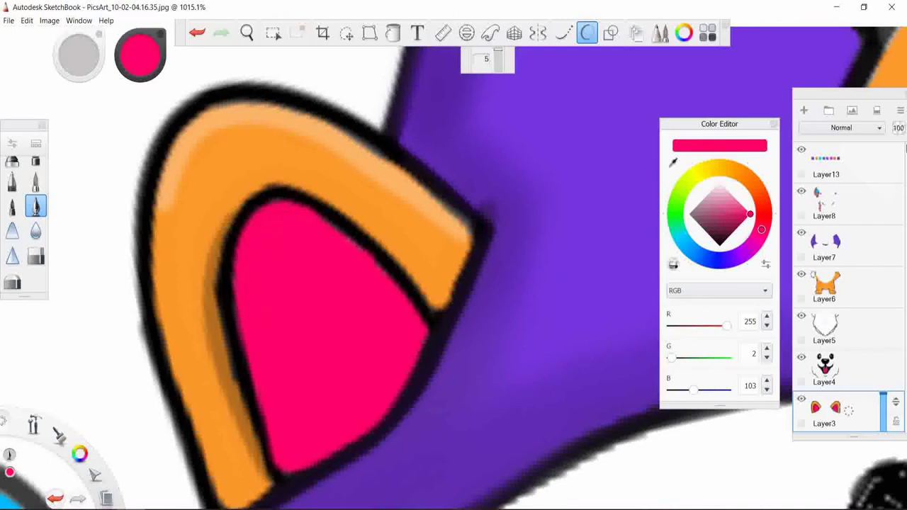
left_click(288, 206, "alt")
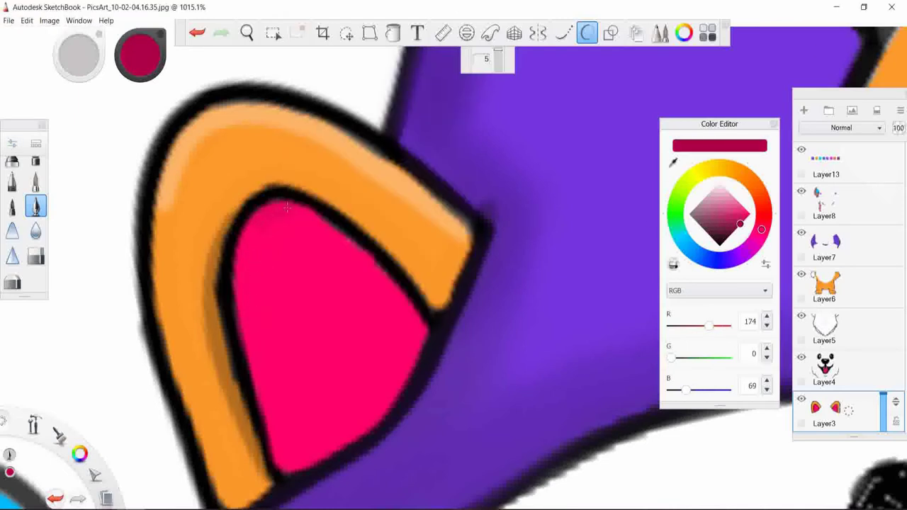
key("ctrl+z")
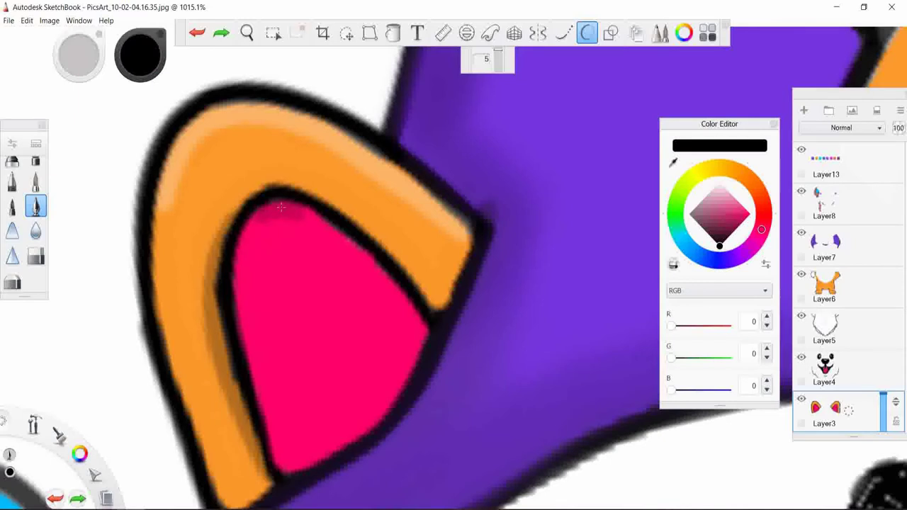
- Shade the pink's inner left, top and right edges with darker pink
mouse_move(281, 206)
left_mouse_down()
mouse_move(242, 319)
mouse_move(276, 459)
left_mouse_up()
key("ctrl+z")
mouse_move(301, 204)
left_mouse_down()
mouse_move(265, 213)
mouse_move(254, 387)
left_mouse_up()
mouse_move(247, 258)
left_mouse_down()
mouse_move(245, 340)
mouse_move(254, 219)
left_mouse_up()
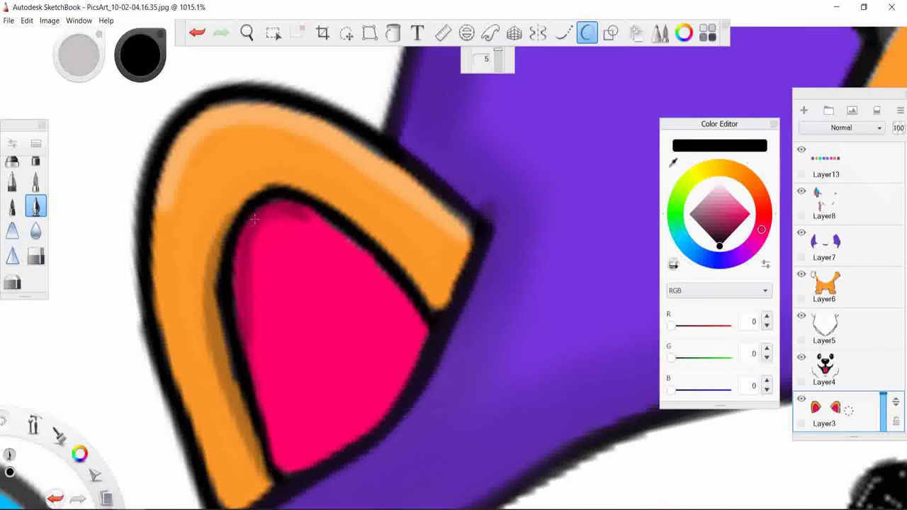
left_click_drag(311, 209, 372, 263)
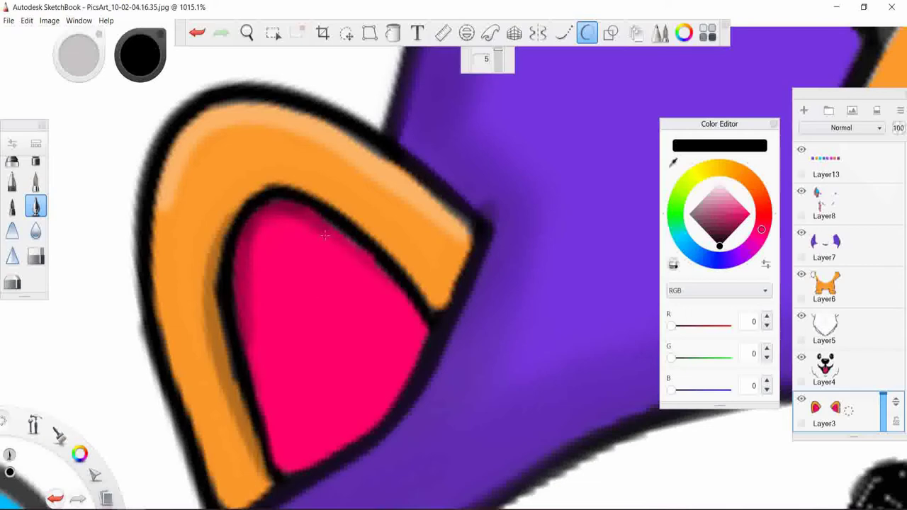
mouse_move(325, 235)
left_mouse_down()
mouse_move(404, 298)
mouse_move(425, 342)
left_mouse_up()
key("ctrl+z")
key("ctrl+z")
- Switch to a soft Airbrush and darken the sampled ear pink to R174, G0, B69
scroll(500, 320, "down", 2)
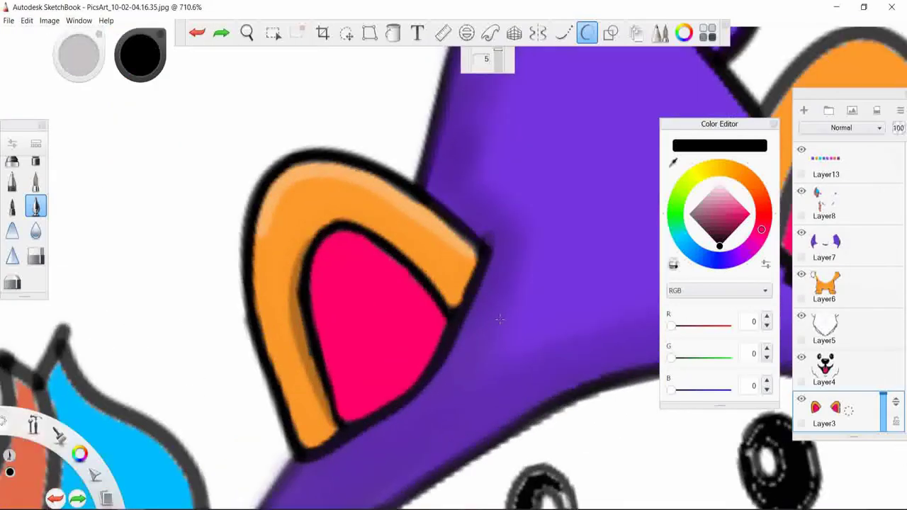
scroll(499, 320, "up", 2)
left_click(36, 143)
left_click(97, 182)
left_click(314, 270, "alt")
left_click(737, 228)
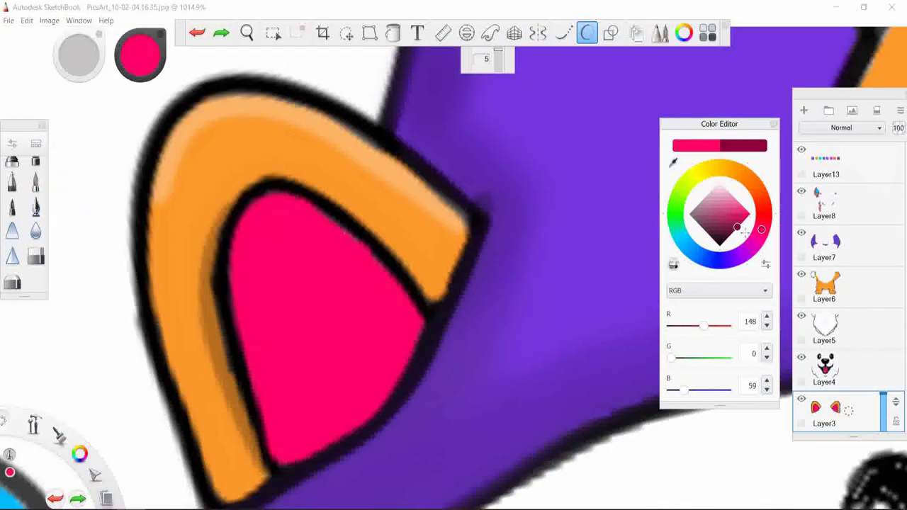
left_click_drag(269, 202, 333, 241)
- Paint darker crimson airbrush shading down the pink inner ear's left edge
key("ctrl+z")
left_click(487, 59)
left_click_drag(272, 205, 418, 322)
key("ctrl+z")
mouse_move(287, 197)
left_mouse_down()
mouse_move(246, 324)
mouse_move(276, 446)
left_mouse_up()
mouse_move(248, 228)
left_mouse_down()
mouse_move(225, 291)
mouse_move(274, 427)
left_mouse_up()
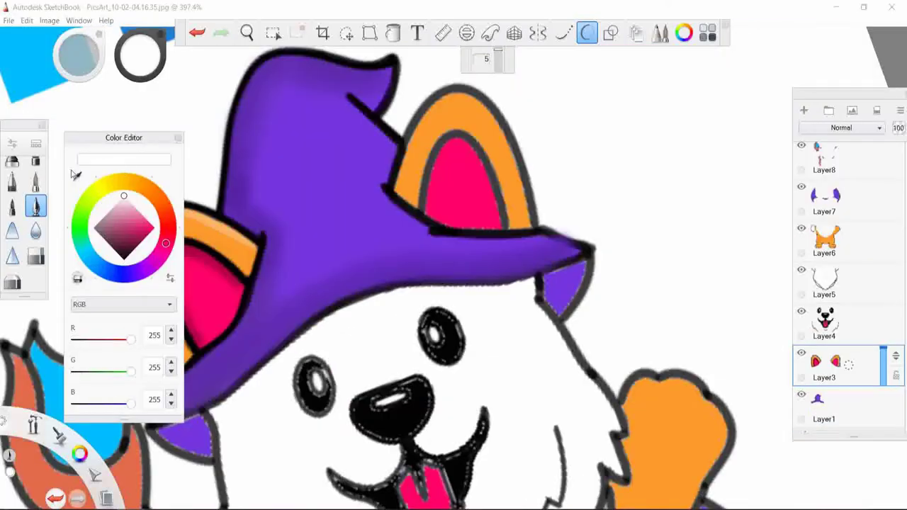
- Lower the Airbrush opacity to about 25% and paint light highlights on the orange ear
left_click(12, 143)
left_click_drag(404, 244, 329, 244)
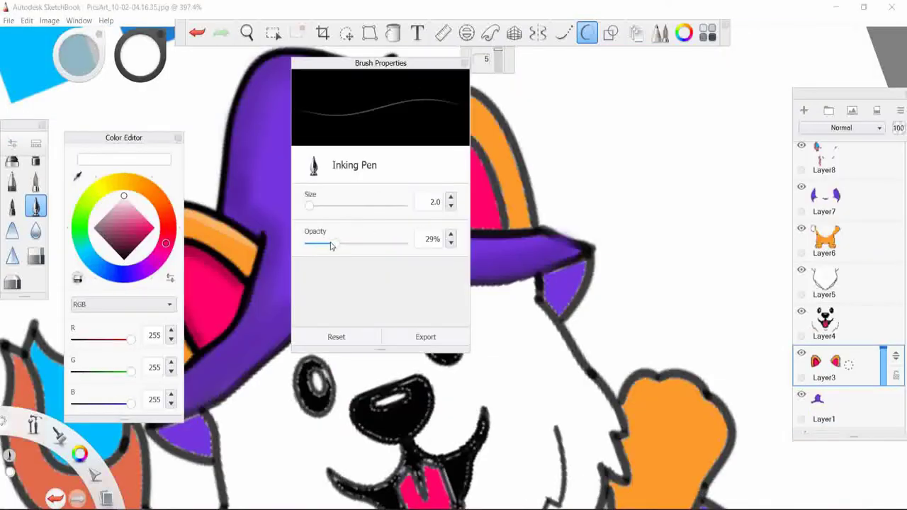
key("ctrl+z")
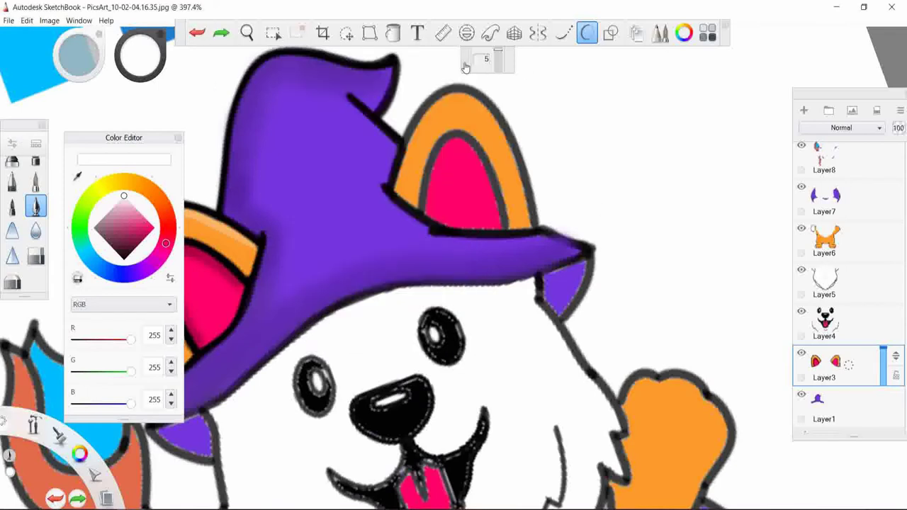
left_click_drag(481, 105, 524, 216)
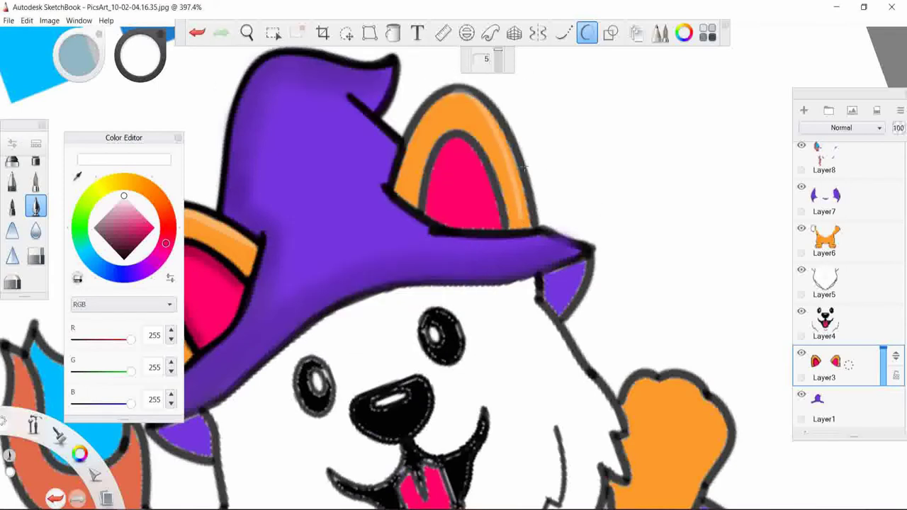
key("ctrl+z")
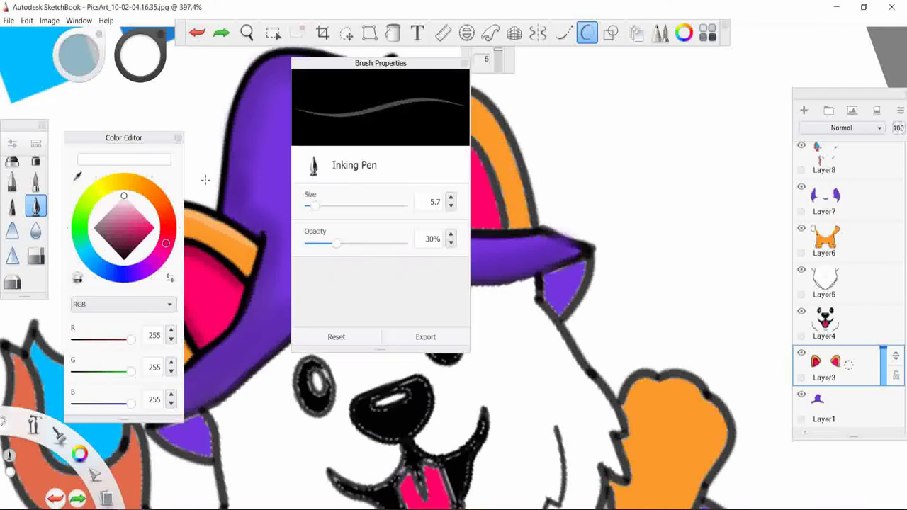
mouse_move(464, 95)
left_mouse_down()
mouse_move(416, 136)
mouse_move(394, 188)
mouse_move(422, 117)
mouse_move(498, 121)
mouse_move(505, 225)
left_mouse_up()
key("ctrl+z")
- Sample the inner-ear pink and pick a darker crimson for shading
left_click(524, 156, "alt")
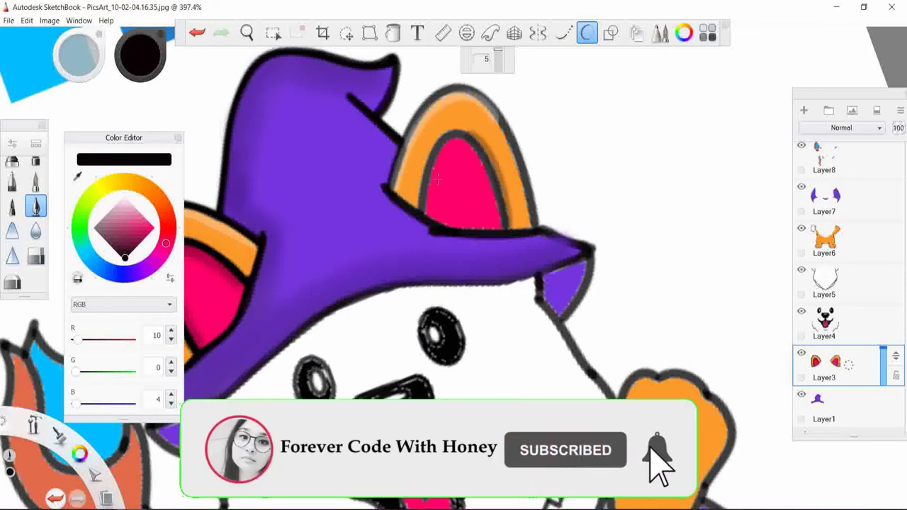
left_click(467, 176, "alt")
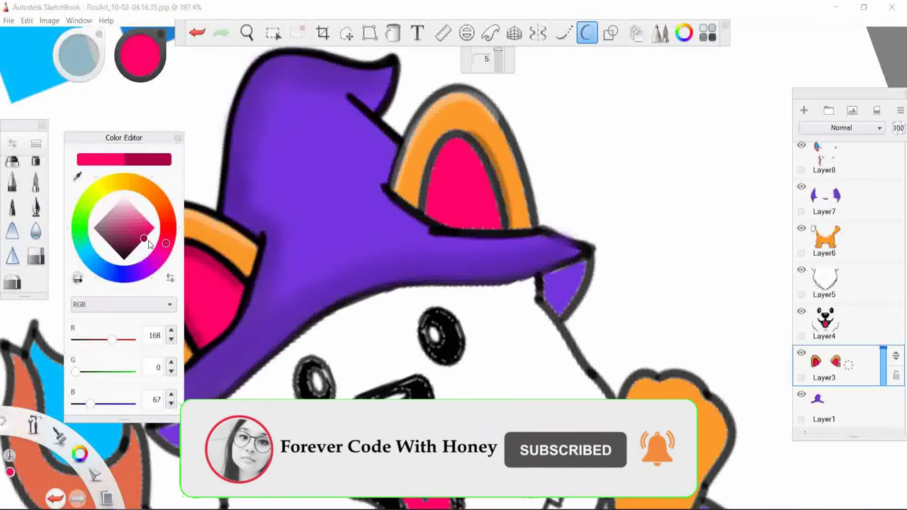
left_click(448, 147, "alt")
key("ctrl+z")
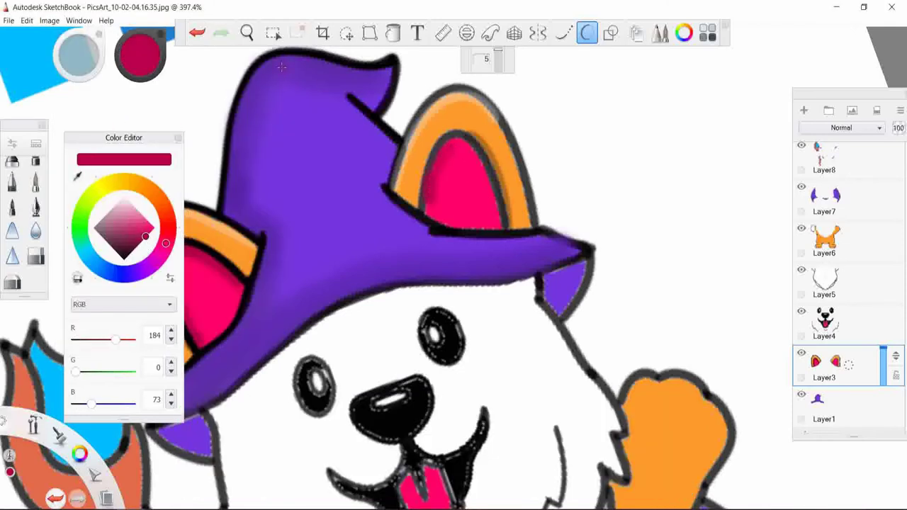
key("ctrl+z")
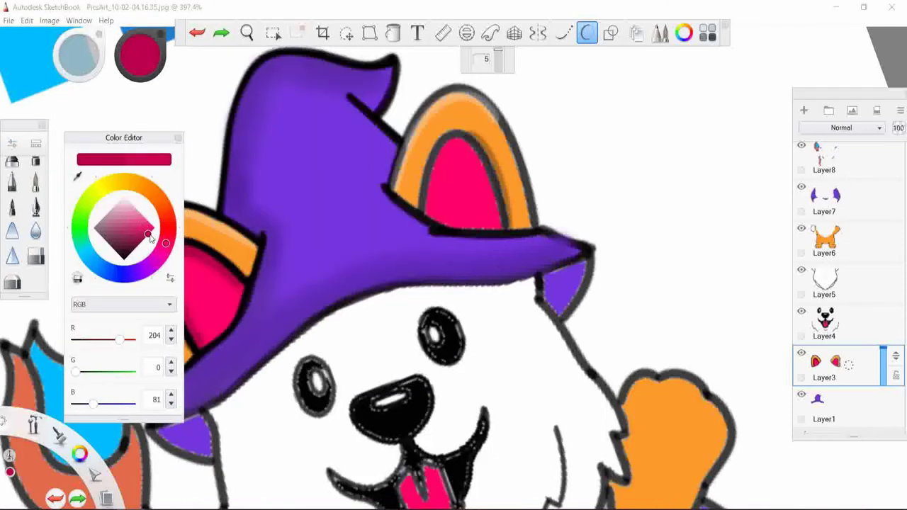
left_click(138, 243)
left_click_drag(467, 145, 489, 206)
key("ctrl+z")
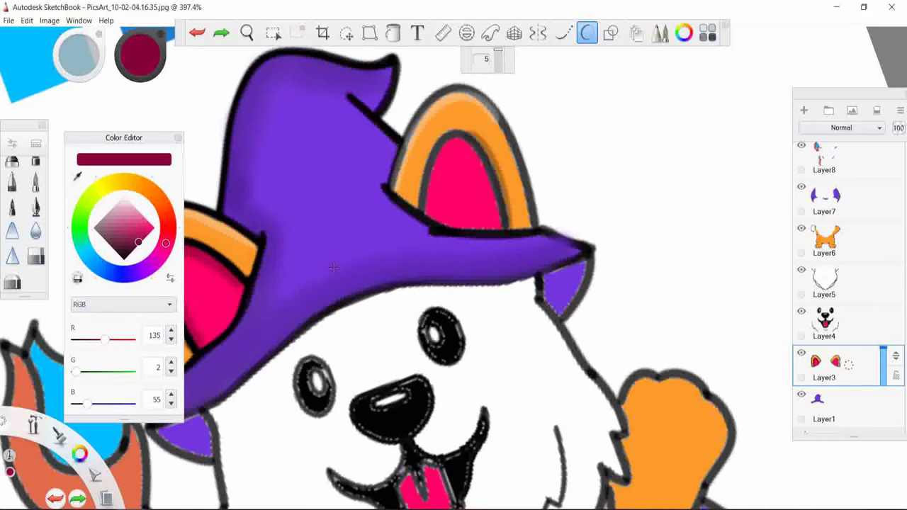
- Shade the pink ear's left inner edge in a lighter crimson, retrying the traced stroke
left_click(471, 153, "alt")
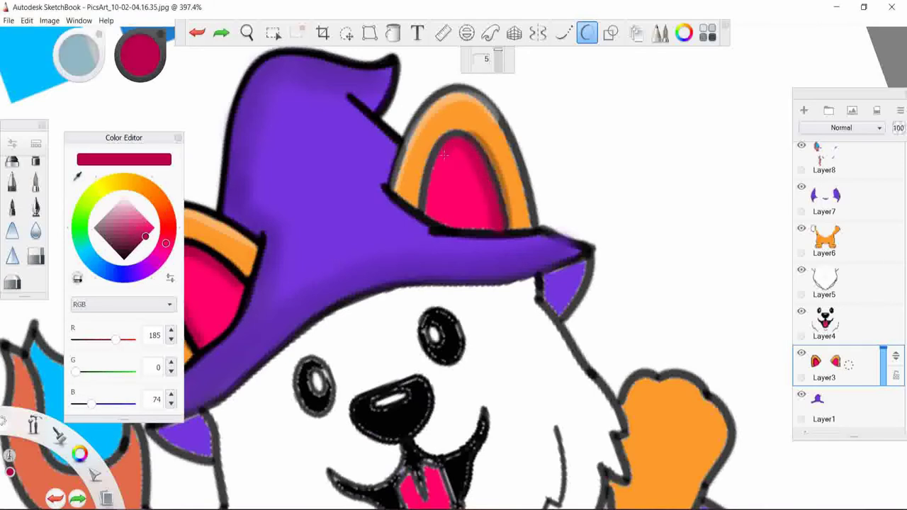
left_click_drag(444, 154, 428, 212)
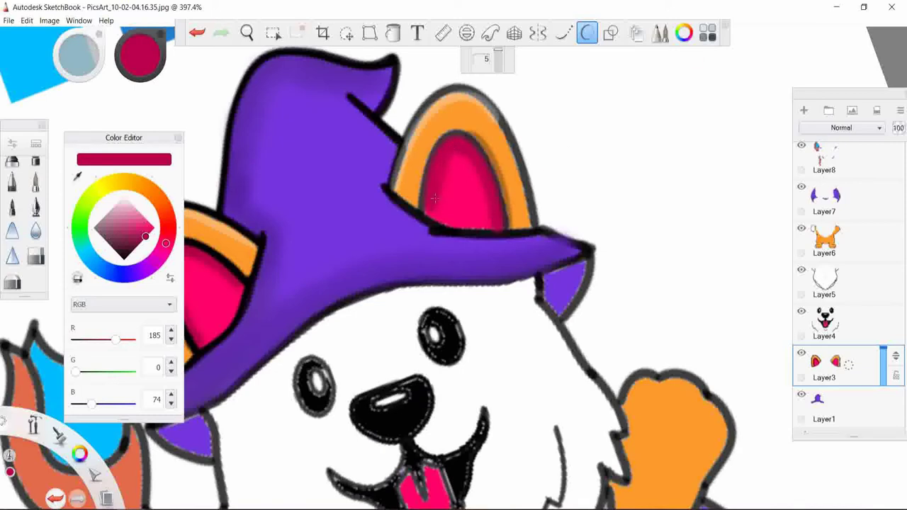
key("ctrl+z")
scroll(434, 199, "up", 3)
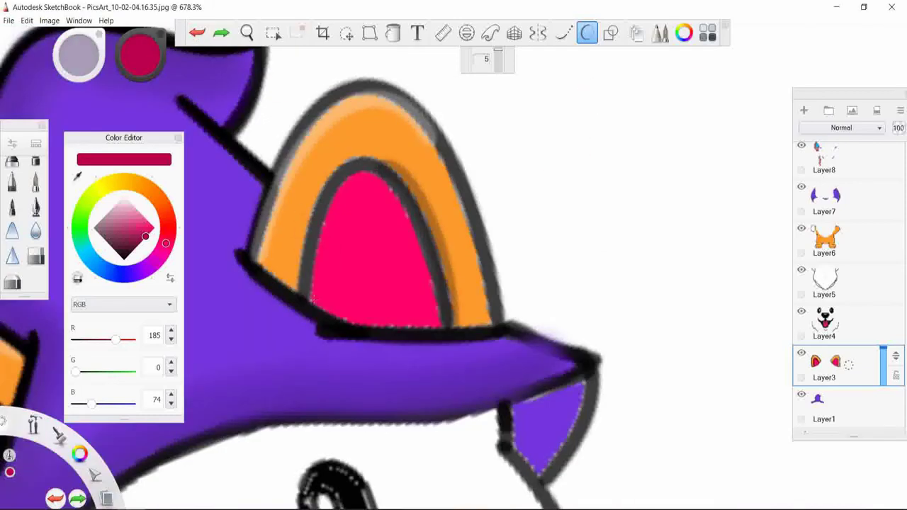
left_click_drag(313, 297, 429, 333)
scroll(508, 273, "down", 3)
key("ctrl+z")
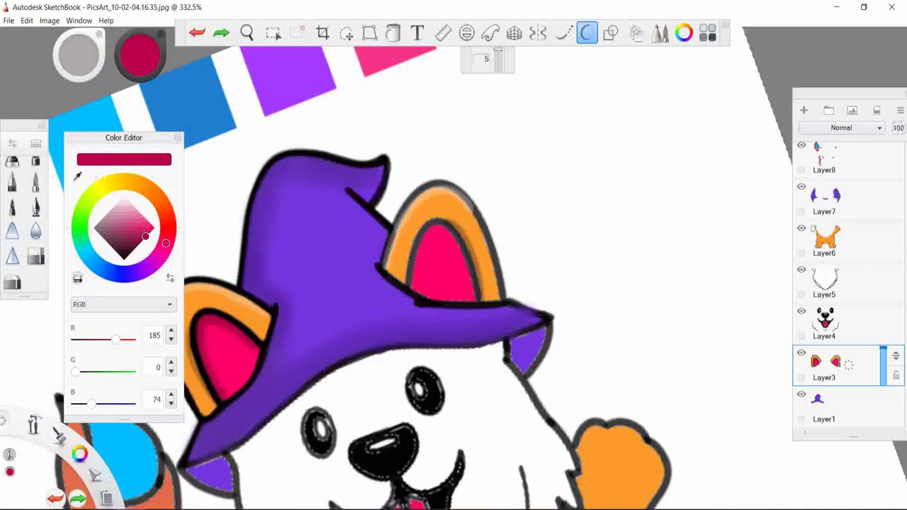
- Adjust the crimson shade and trace shading up the pink ear's inner edge
scroll(433, 262, "up", 2)
left_click_drag(405, 299, 419, 247)
key("ctrl+z")
left_click(434, 242, "alt")
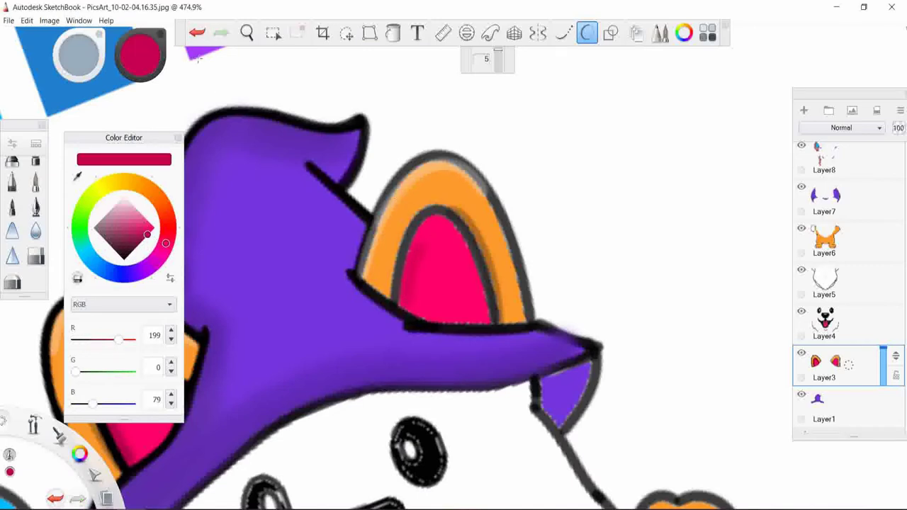
key("ctrl+z")
mouse_move(405, 301)
left_mouse_down()
mouse_move(471, 265)
mouse_move(495, 343)
left_mouse_up()
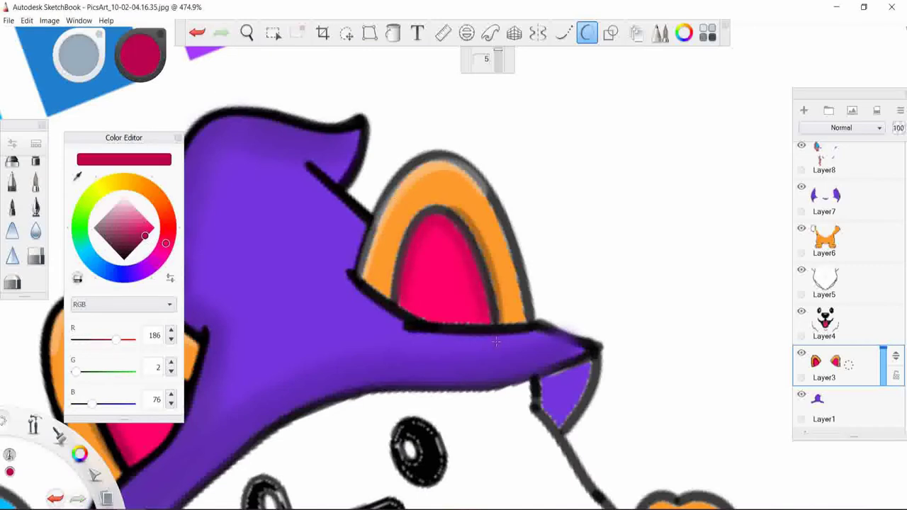
left_click(490, 333, "alt")
key("ctrl+z")
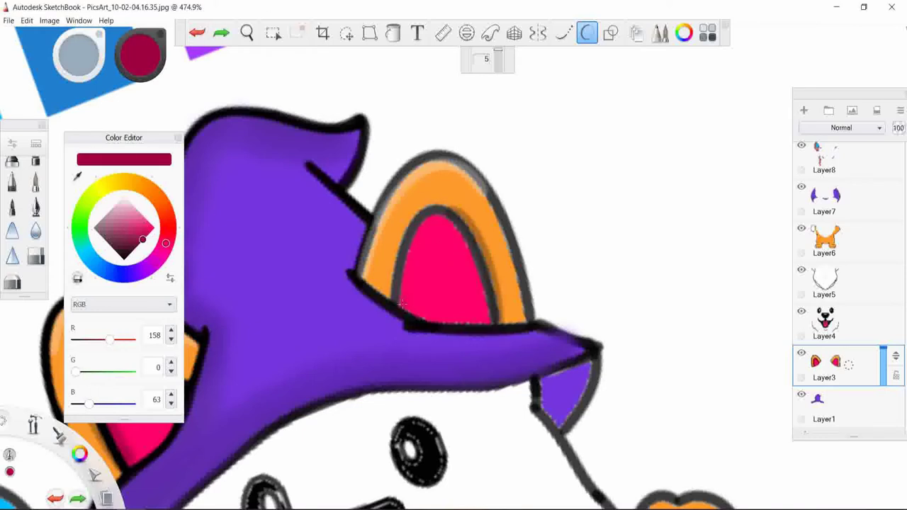
- Trace deeper crimson shading around the pink inner-ear edge and its lower right
mouse_move(402, 302)
left_mouse_down()
mouse_move(474, 281)
mouse_move(492, 324)
left_mouse_up()
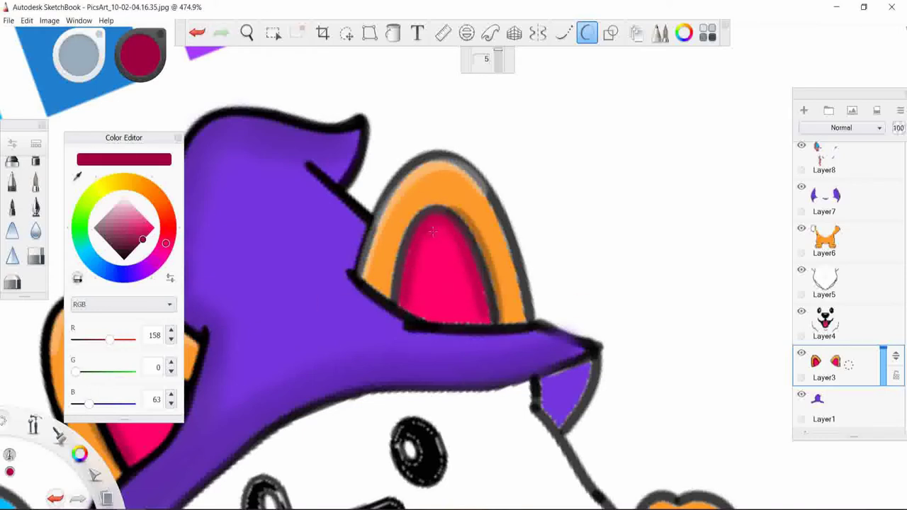
left_click_drag(447, 225, 478, 283)
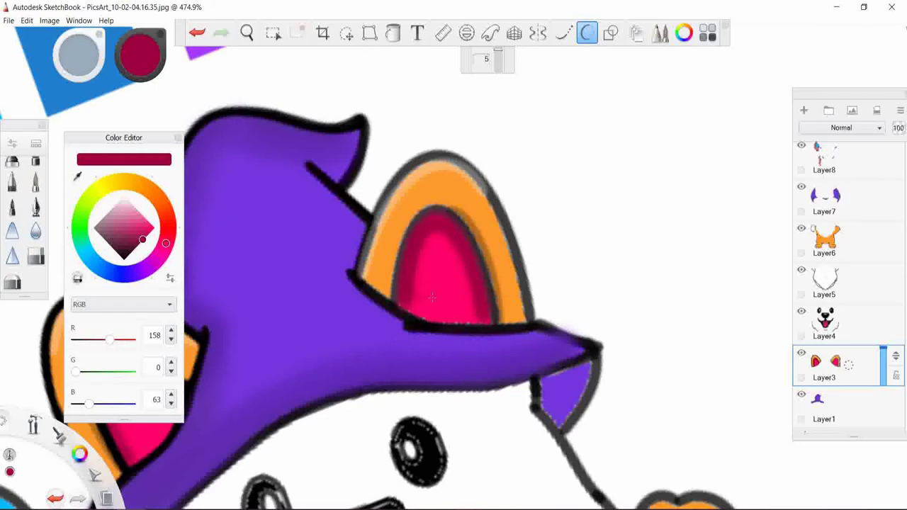
left_click_drag(126, 150, 717, 113)
key("ctrl+z")
key("ctrl+z")
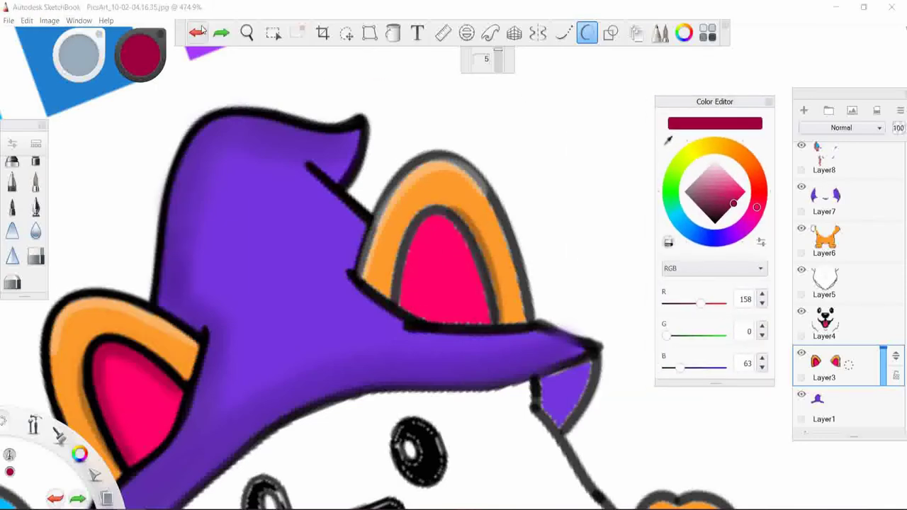
mouse_move(407, 284)
left_mouse_down()
mouse_move(457, 220)
mouse_move(489, 324)
left_mouse_up()
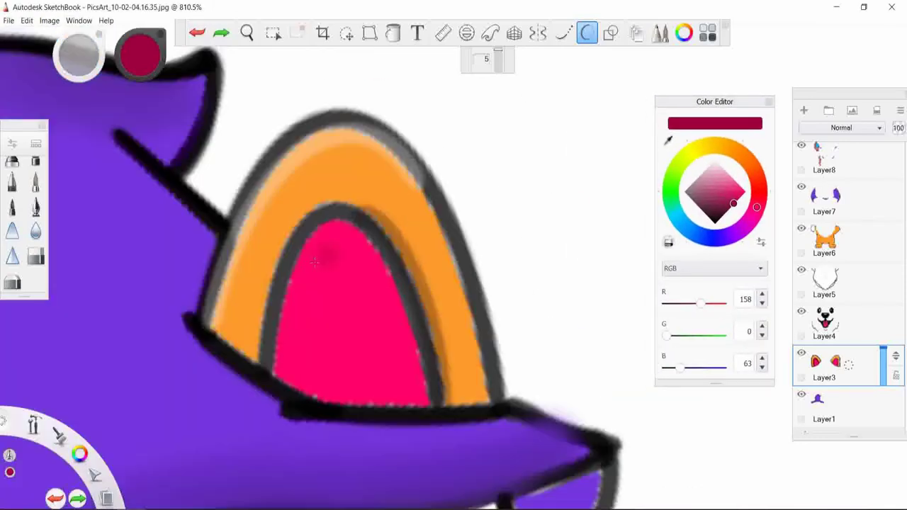
- Switch to the inking pen and try a dark outline on the right ear's pink area
scroll(577, 204, "up", 3)
mouse_move(277, 375)
left_mouse_down()
mouse_move(326, 223)
mouse_move(400, 312)
mouse_move(429, 386)
left_mouse_up()
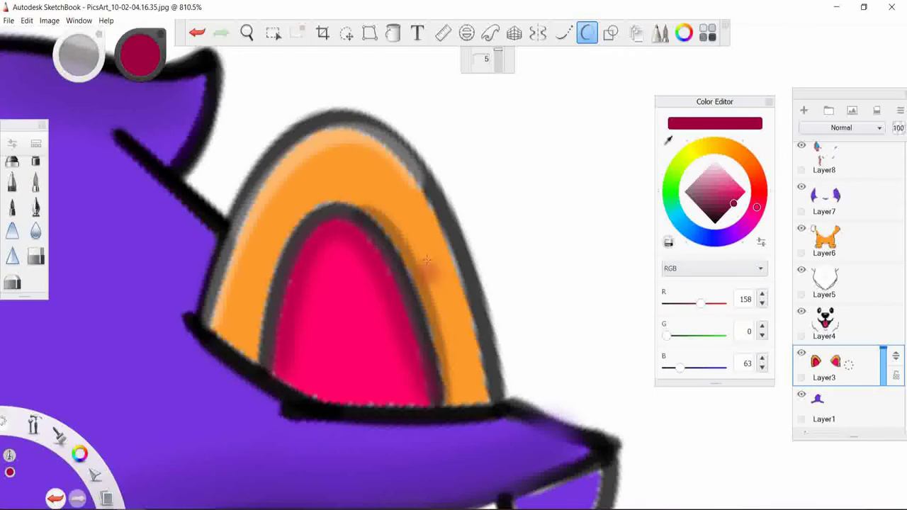
scroll(489, 243, "down", 5)
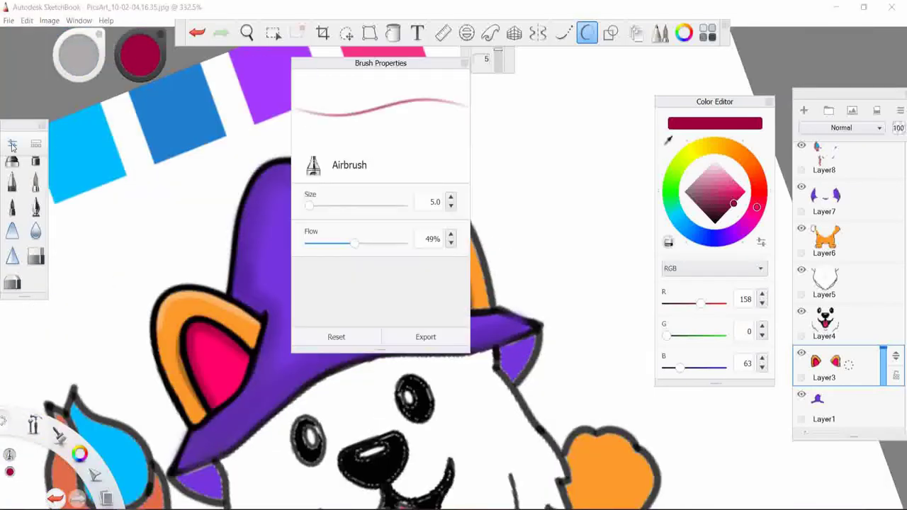
scroll(529, 149, "up", 3)
scroll(356, 272, "down", 4)
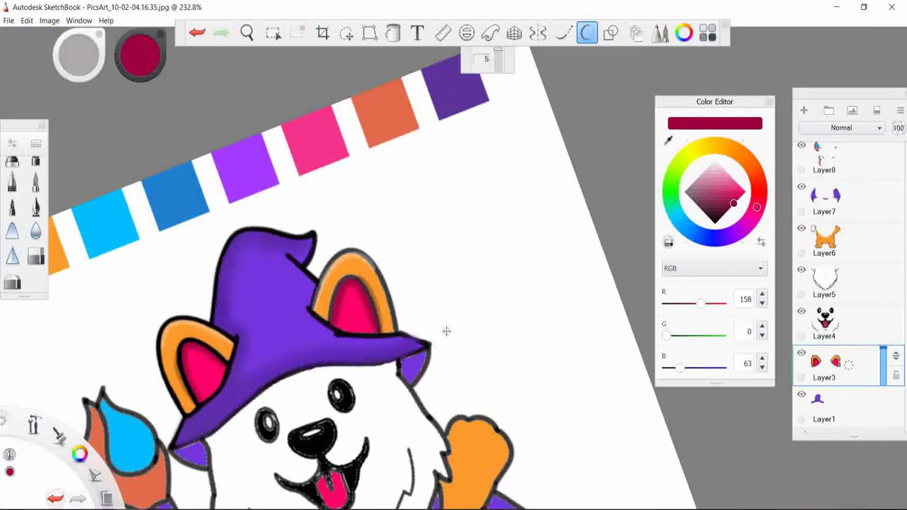
key("ctrl+z")
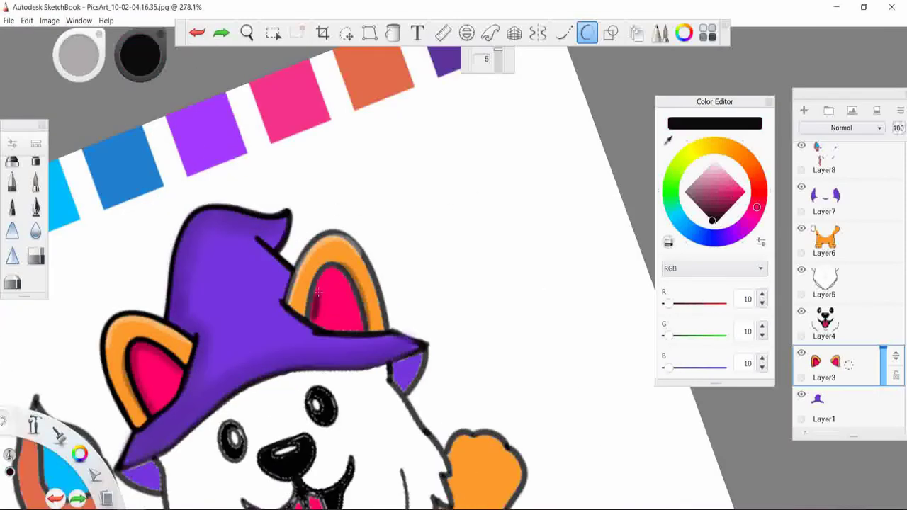
left_click(36, 205)
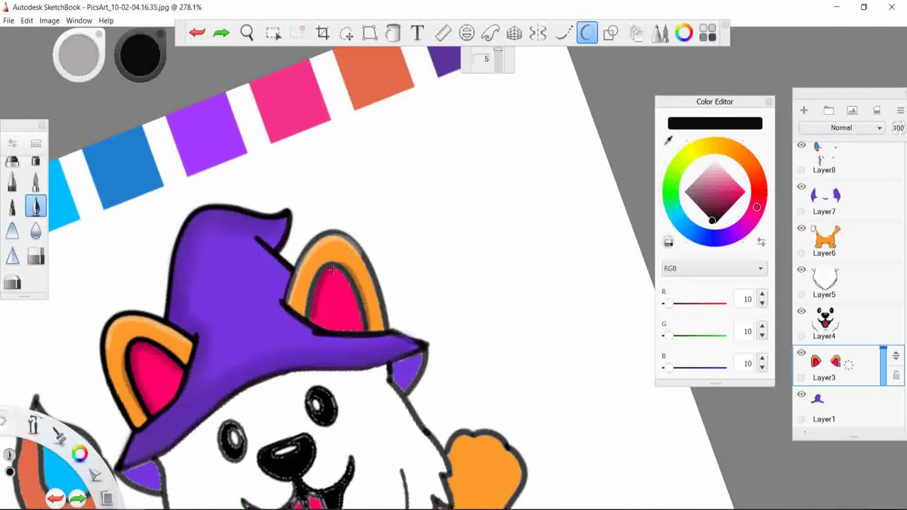
left_click_drag(332, 269, 361, 327)
key("ctrl+z")
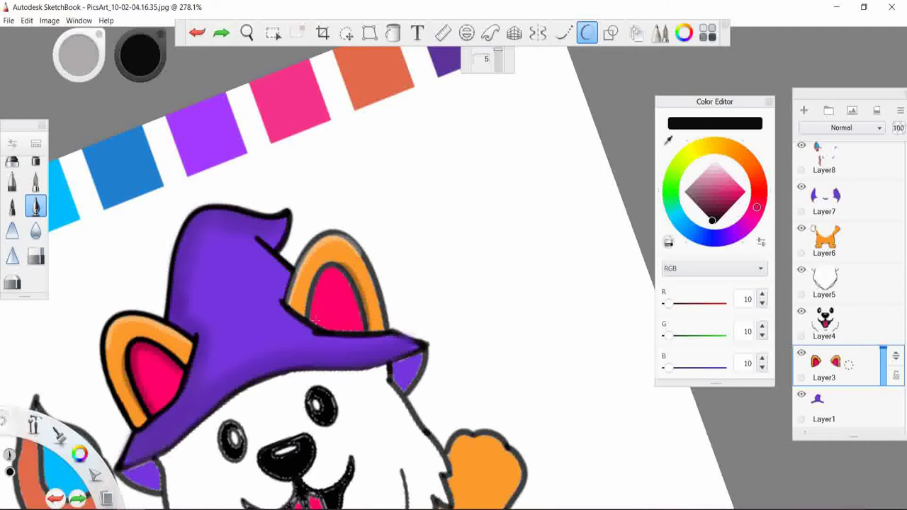
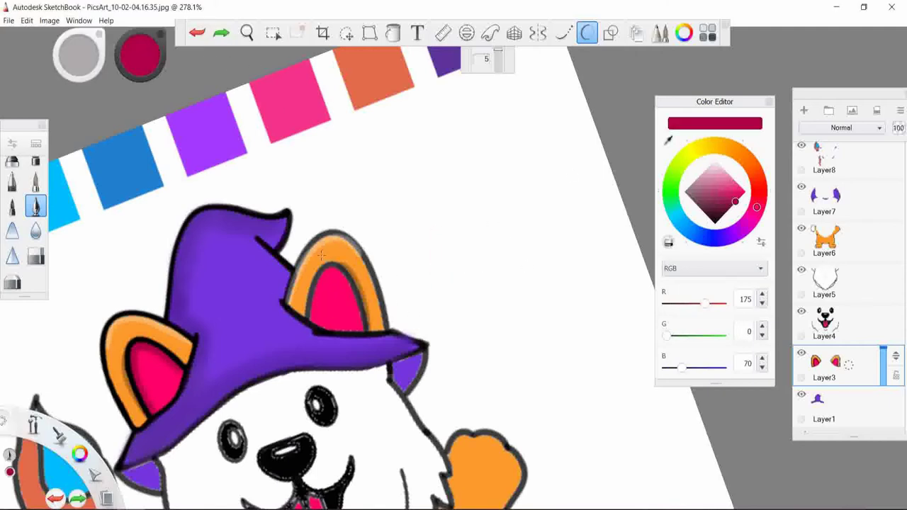
- Pick a soft airbrush from the Brush Library and test darker pink dabs in the ear
left_click(12, 143)
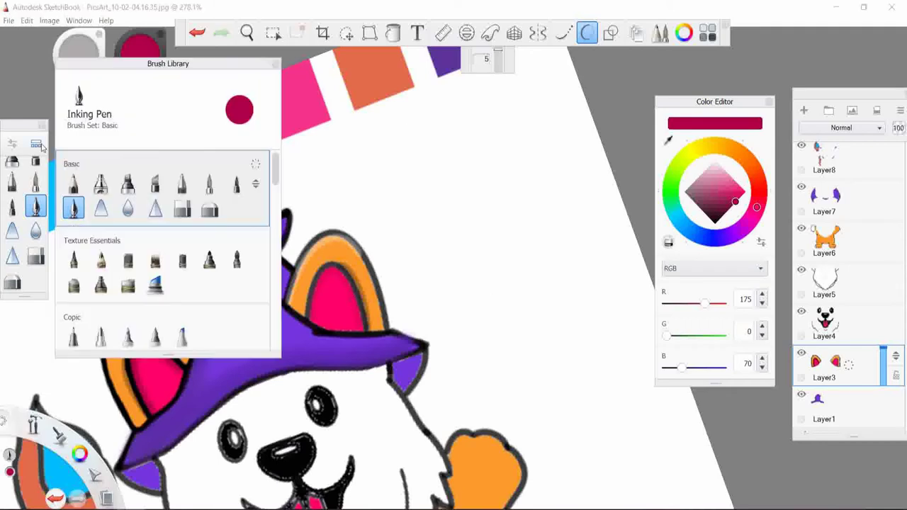
left_click(95, 205)
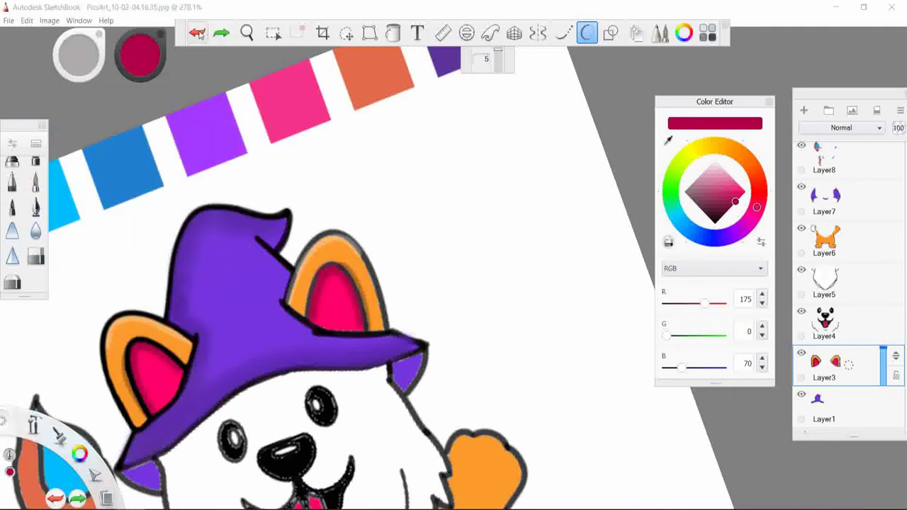
key("ctrl+z")
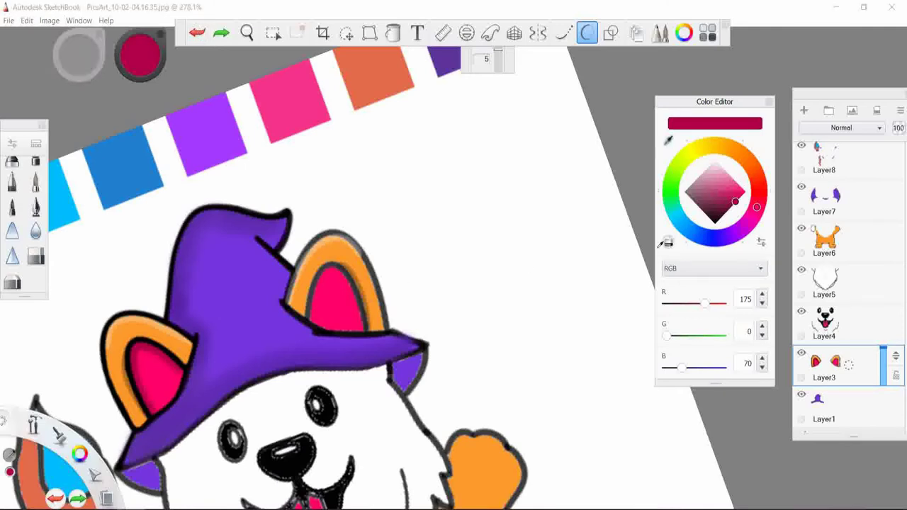
left_click(141, 345)
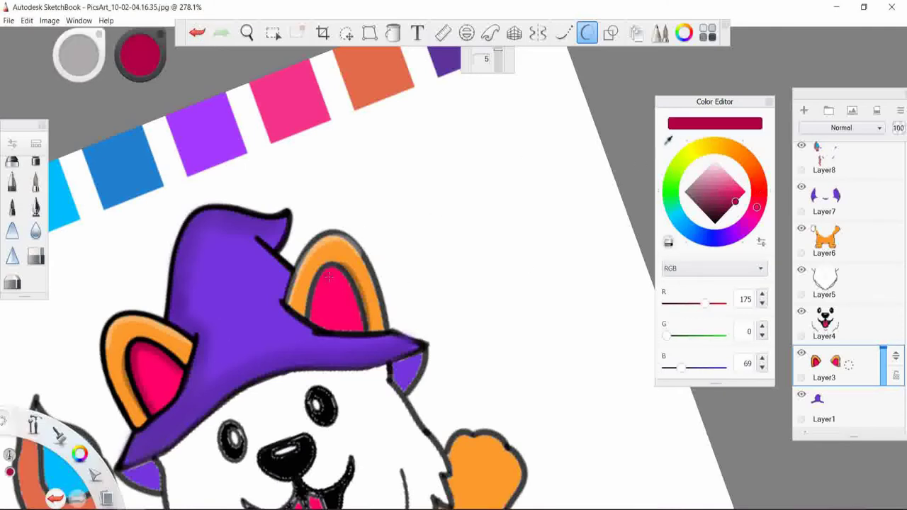
key("ctrl+z")
left_click(157, 369, "alt")
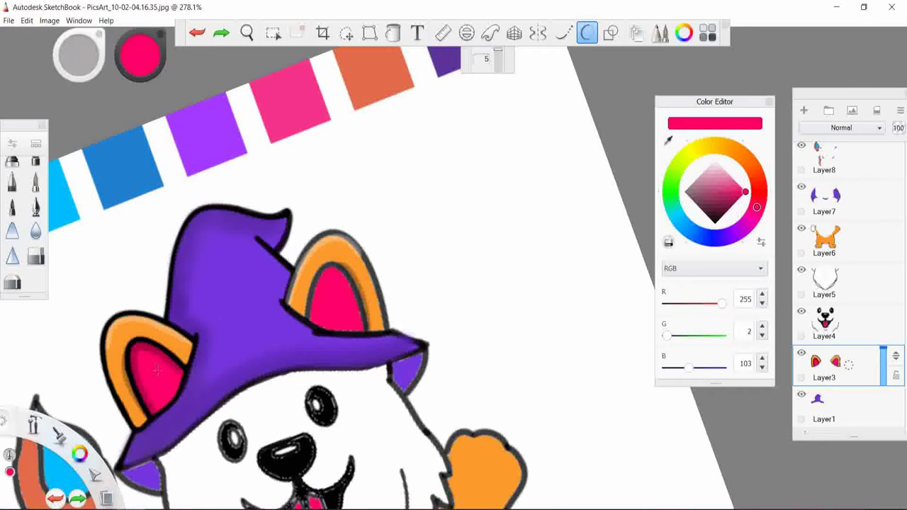
- Switch to a different shading brush and eyedrop a darker pink from the ear
left_click(12, 192)
left_click(12, 143)
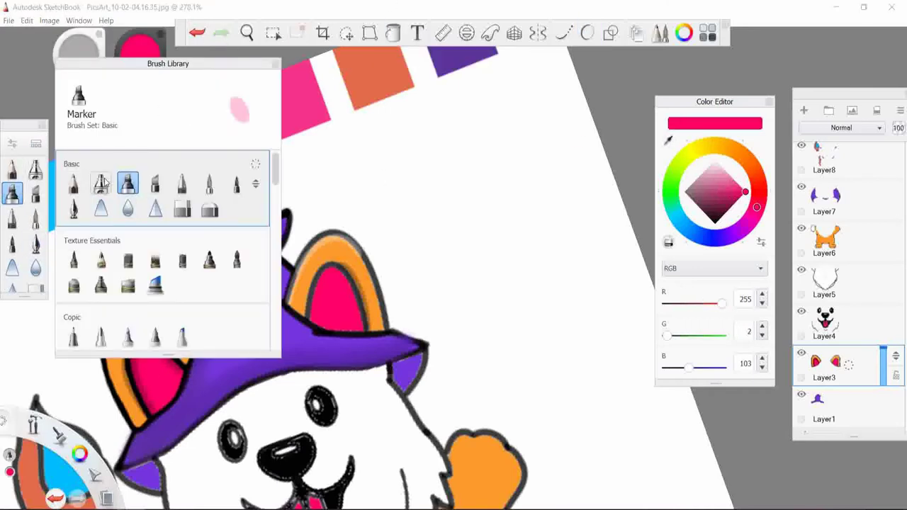
left_click(102, 183)
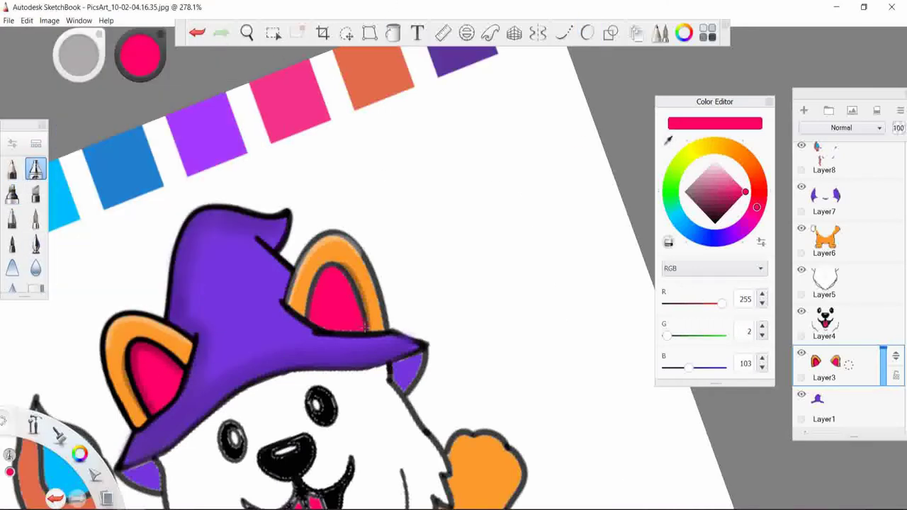
key("ctrl+z")
left_click(312, 321, "alt")
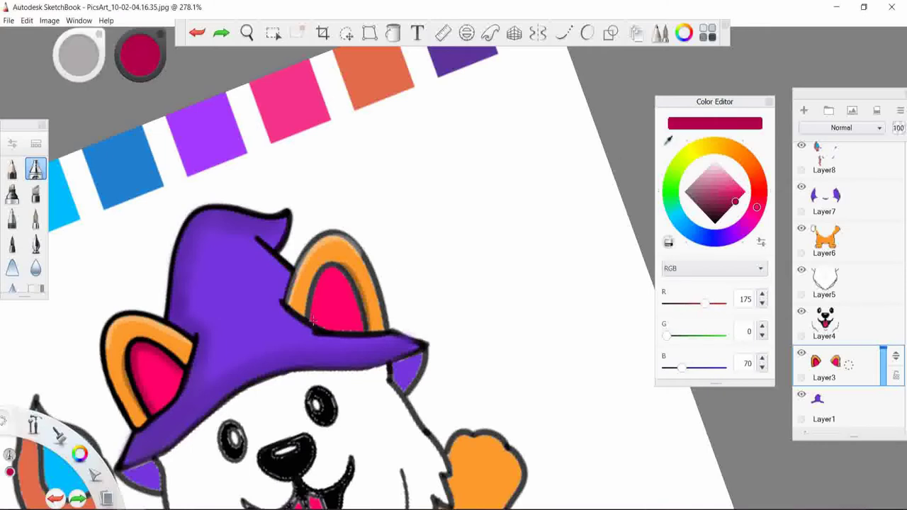
- Shade inside both ears, redoing strokes, and settle on crimson RGB 163, 0, 65
left_click_drag(348, 284, 362, 328)
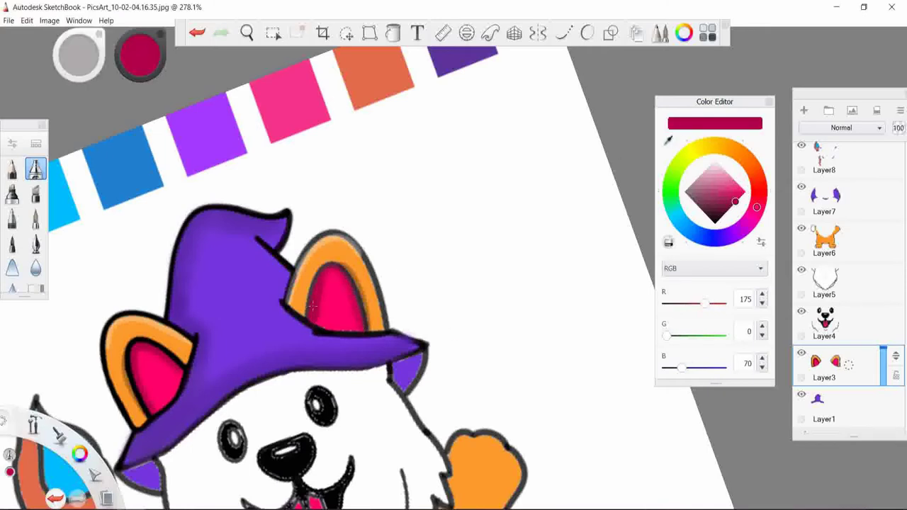
key("ctrl+z")
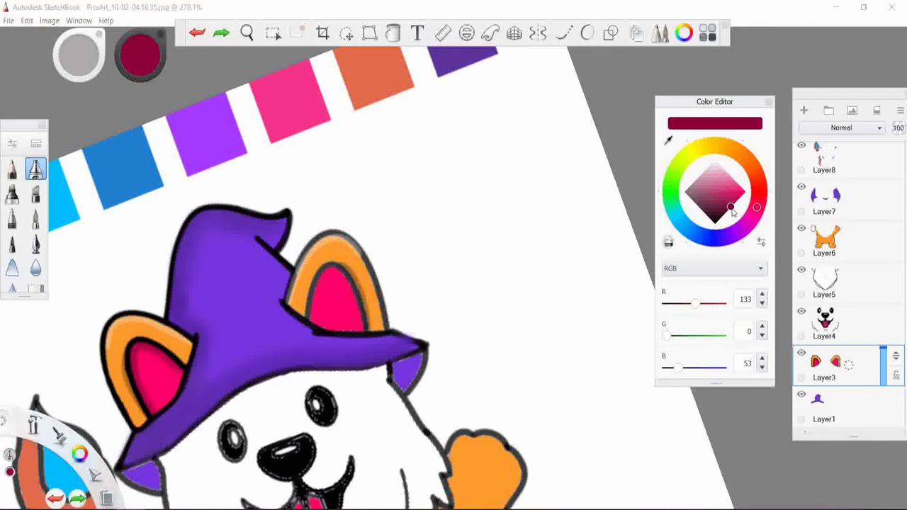
left_click_drag(159, 354, 175, 394)
key("ctrl+z")
key("ctrl+z")
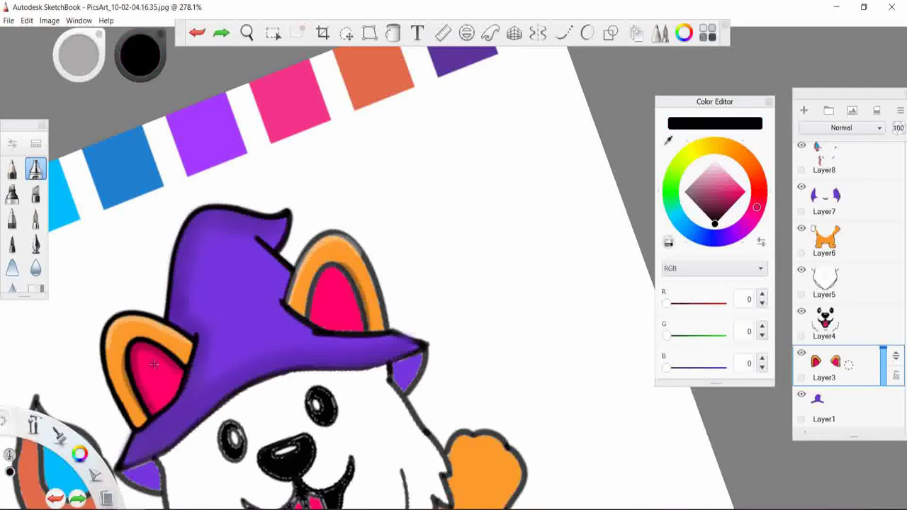
left_click(144, 358)
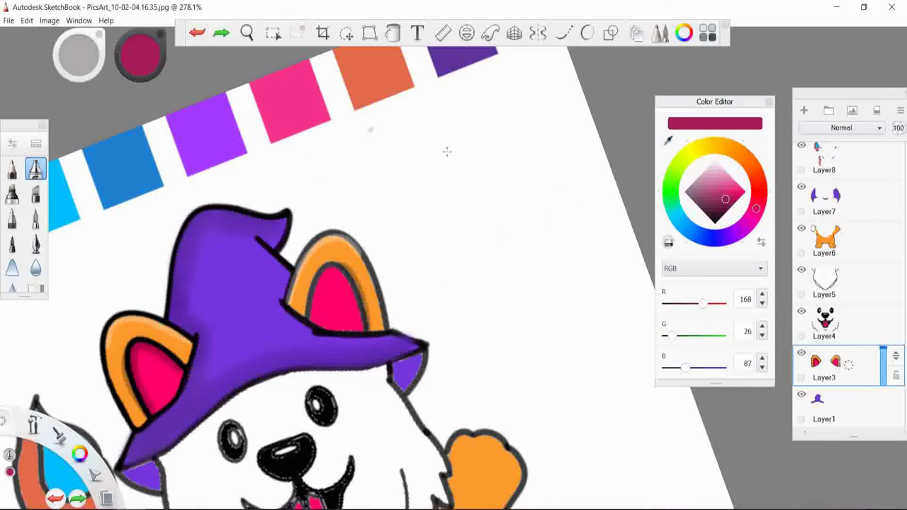
key("ctrl+z")
key("ctrl+z")
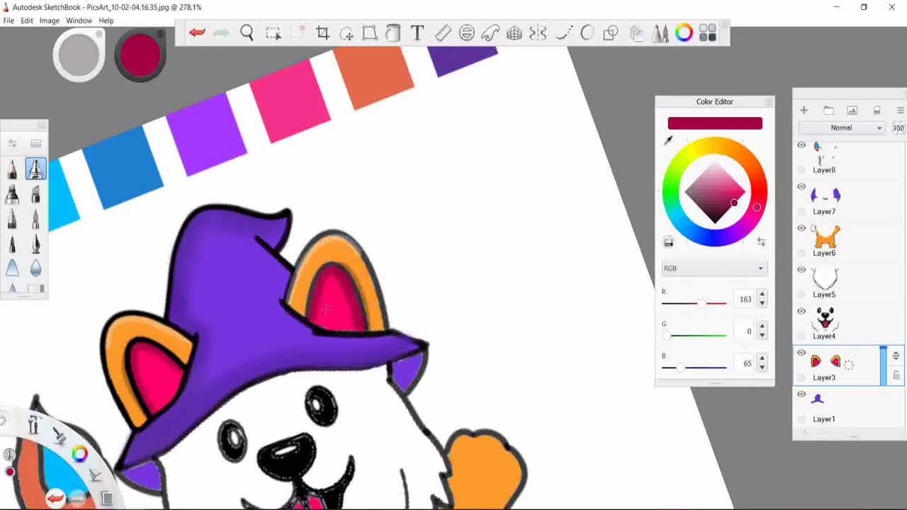
scroll(423, 253, "down", 5)
scroll(423, 253, "up", 10)
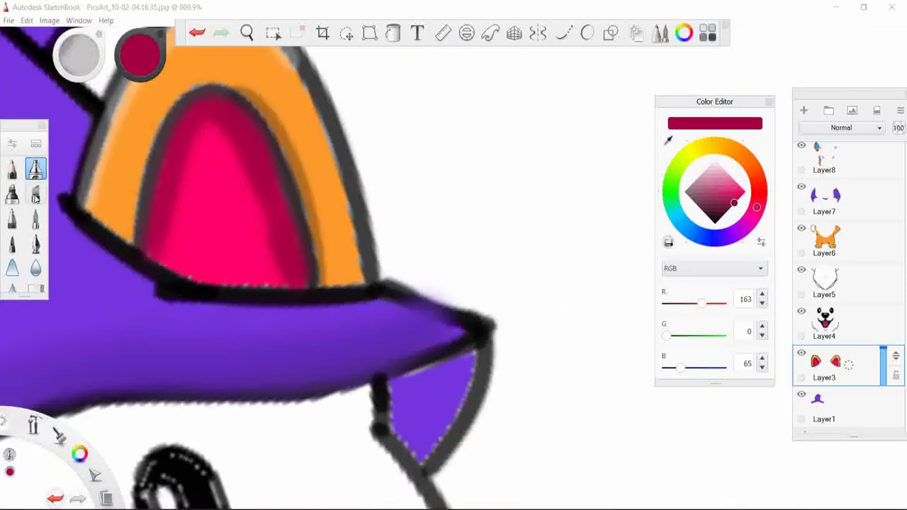
- Set a black brush with Steady Stroke and outline the right ear's top and sides
left_click(35, 243)
left_click(12, 146)
left_click(463, 63)
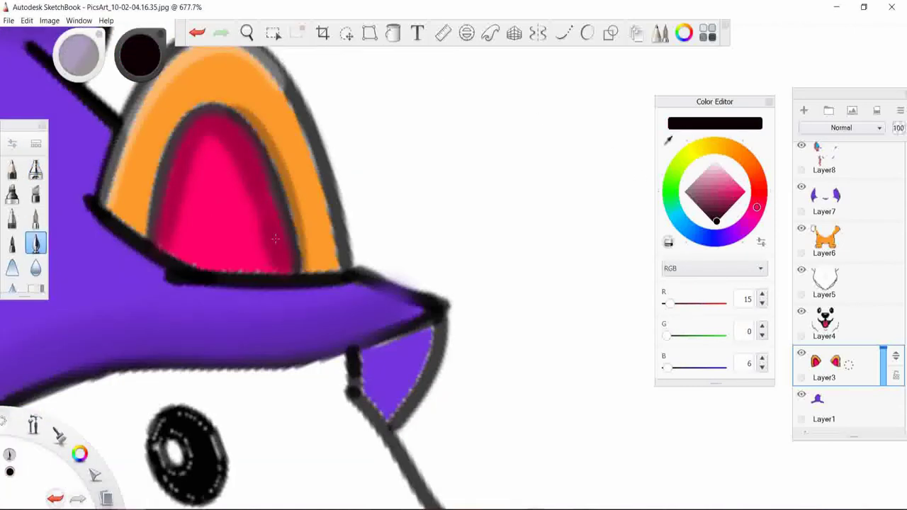
scroll(248, 119, "up", 2)
mouse_move(175, 334)
left_mouse_down()
mouse_move(209, 245)
mouse_move(305, 128)
mouse_move(425, 217)
mouse_move(485, 443)
left_mouse_up()
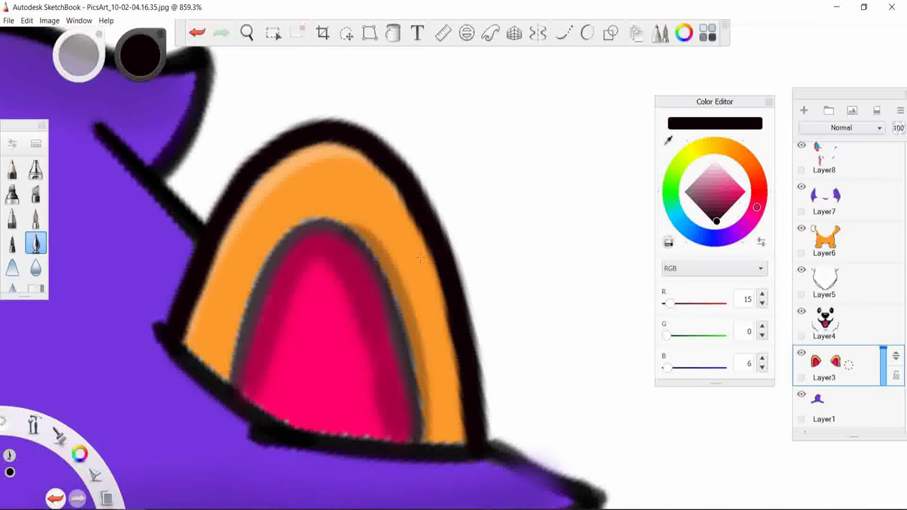
key("ctrl+z")
left_click(587, 33)
mouse_move(174, 337)
left_mouse_down()
mouse_move(230, 195)
mouse_move(425, 212)
mouse_move(489, 443)
left_mouse_up()
left_click_drag(241, 386, 311, 254)
key("ctrl+z")
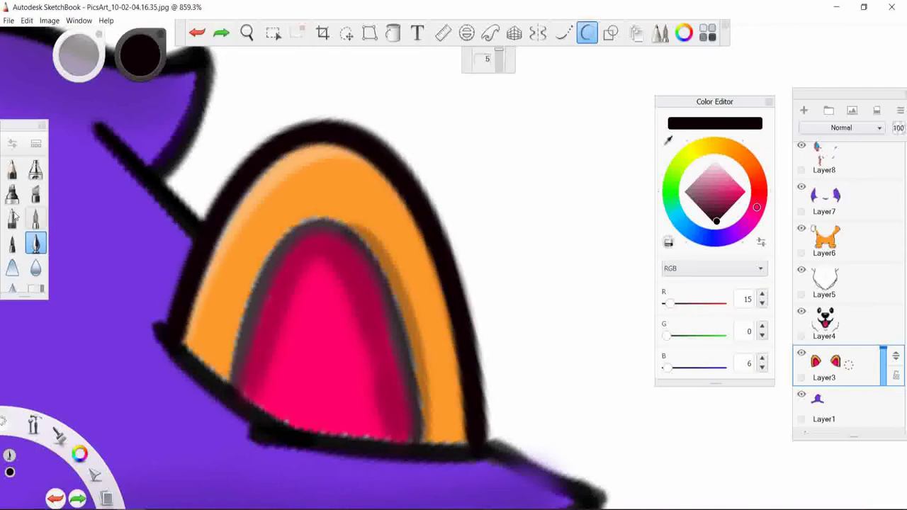
- Adjust the brush settings and outline the right ear's inner left and bottom edges
double_click(35, 243)
left_click(466, 64)
mouse_move(241, 386)
left_mouse_down()
mouse_move(272, 264)
mouse_move(423, 443)
left_mouse_up()
mouse_move(233, 434)
left_mouse_down()
mouse_move(510, 460)
mouse_move(295, 411)
left_mouse_up()
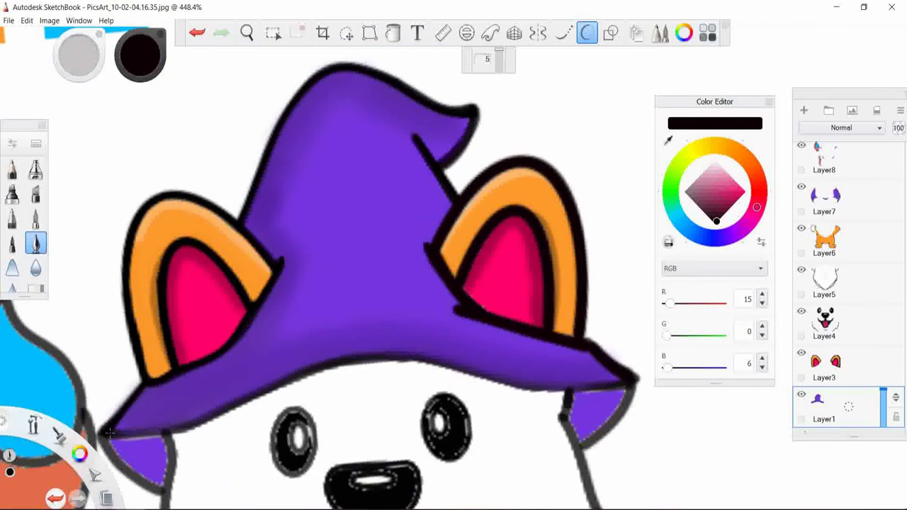
- Outline the wizard hat's brim, left side and tip in black
left_click_drag(108, 428, 631, 380)
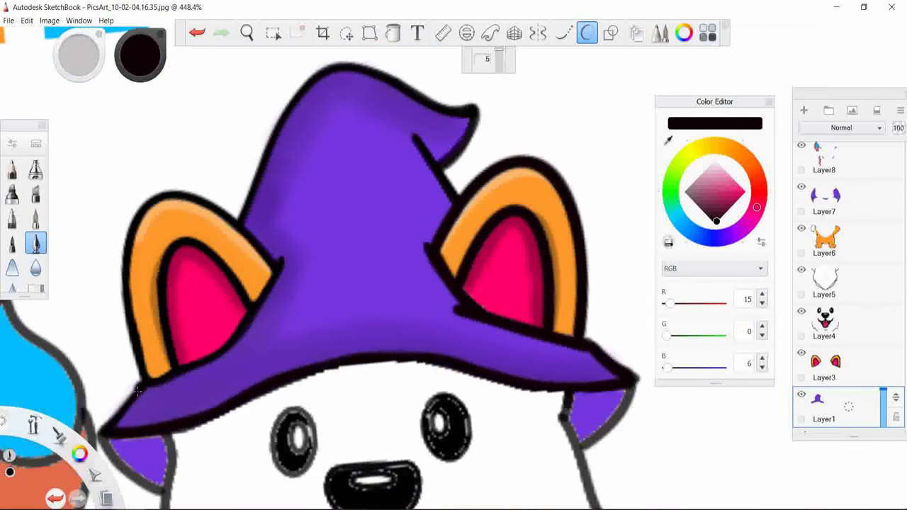
left_click_drag(114, 429, 142, 385)
mouse_move(244, 225)
left_mouse_down()
mouse_move(473, 114)
mouse_move(445, 165)
left_mouse_up()
key("ctrl+z")
left_click_drag(473, 111, 446, 165)
key("ctrl+z")
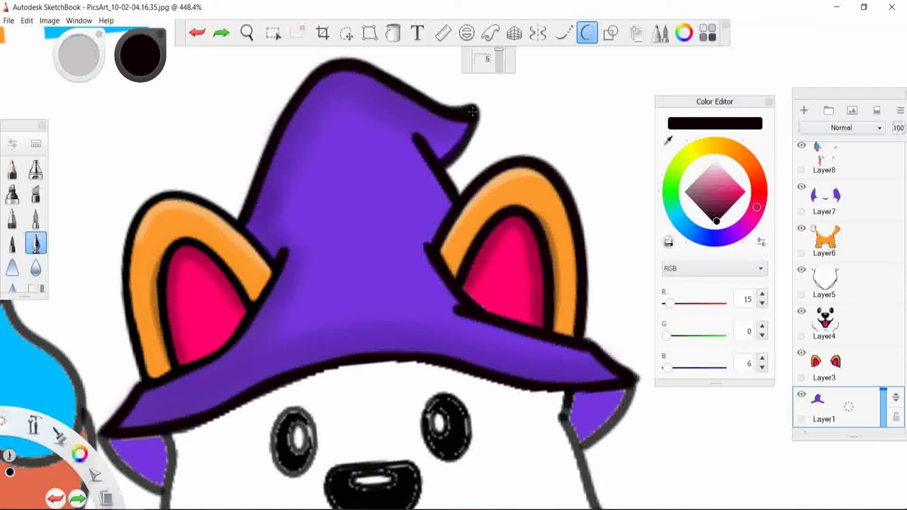
left_click_drag(474, 112, 449, 227)
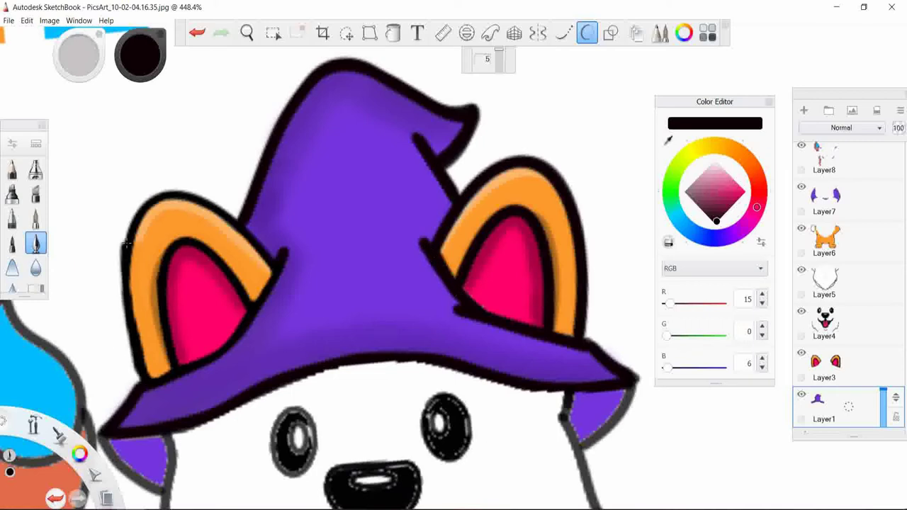
- Trace the left ear's black outline on Layer3, thickening its inner edge
left_click_drag(141, 370, 270, 250)
key("ctrl+z")
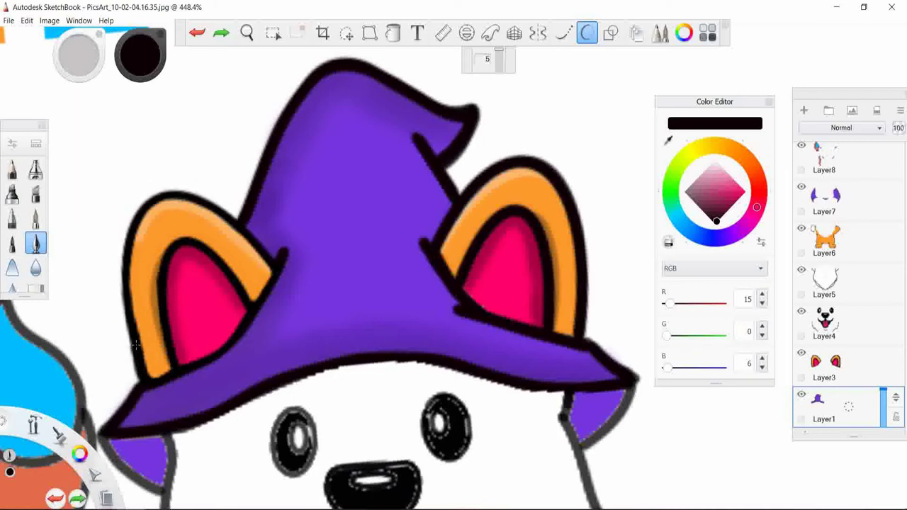
left_click_drag(134, 345, 129, 207)
key("ctrl+z")
mouse_move(135, 333)
left_mouse_down()
mouse_move(127, 224)
mouse_move(244, 230)
mouse_move(282, 278)
left_mouse_up()
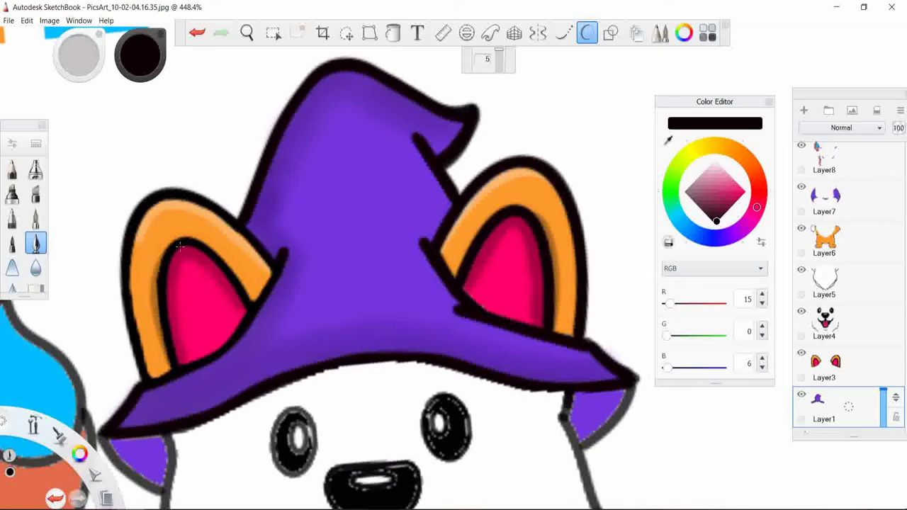
key("ctrl+z")
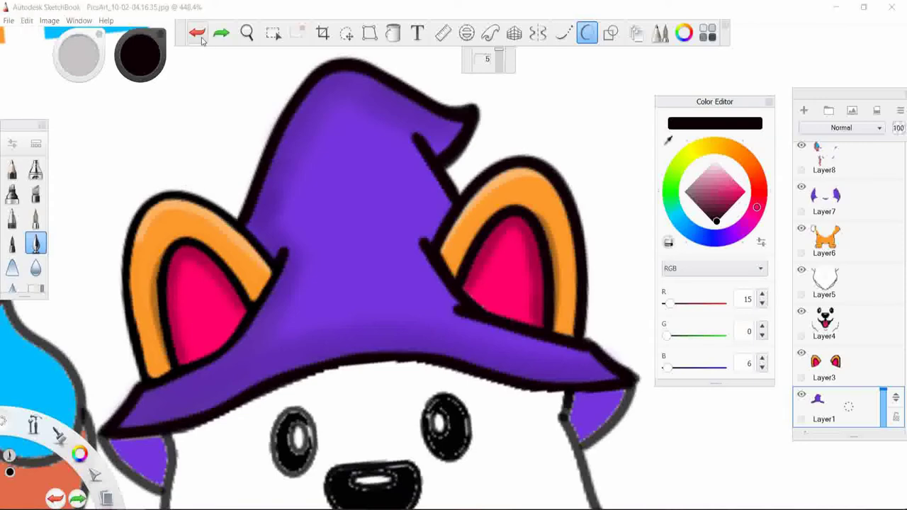
left_click(824, 365)
left_click_drag(143, 375, 261, 251)
mouse_move(176, 363)
left_mouse_down()
mouse_move(165, 338)
mouse_move(213, 244)
mouse_move(252, 317)
left_mouse_up()
- On Layer4, zoom in and blacken the grey marks around both eyes' highlights
left_click(824, 323)
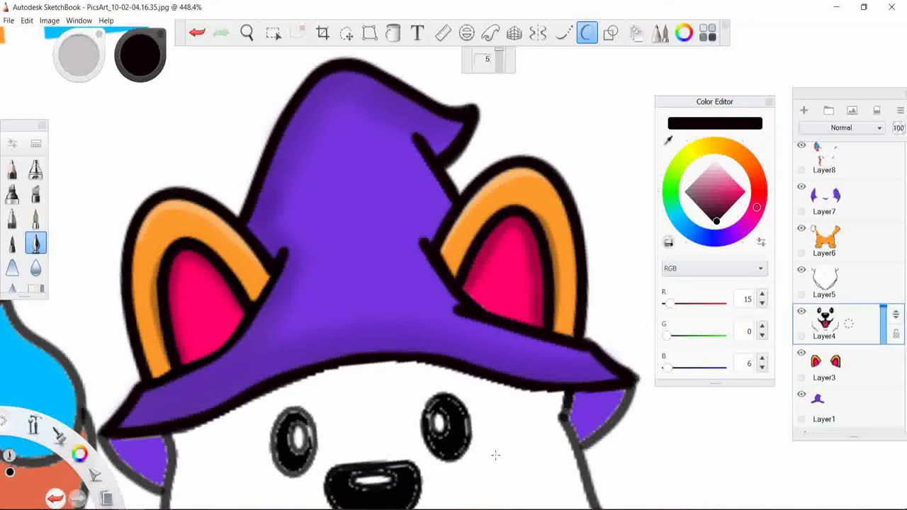
scroll(491, 455, "down", 3)
scroll(492, 455, "up", 1)
scroll(490, 456, "up", 2)
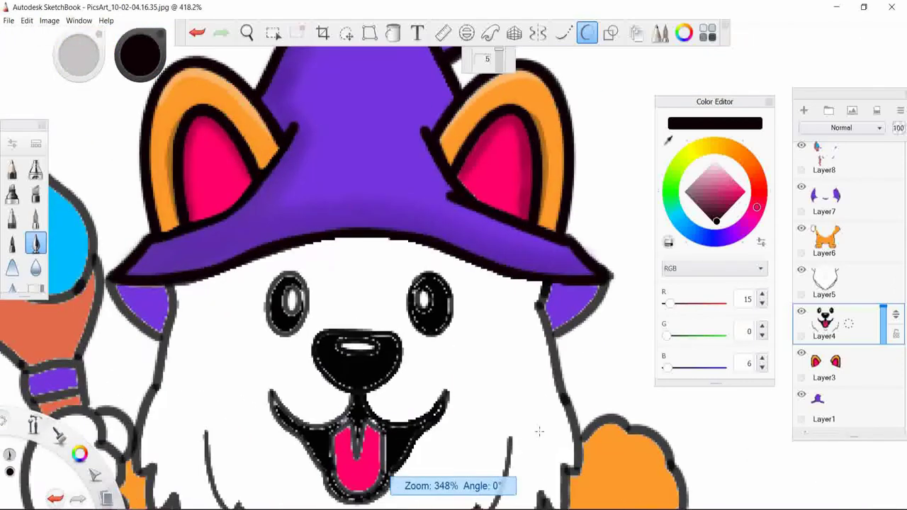
scroll(467, 347, "up", 2)
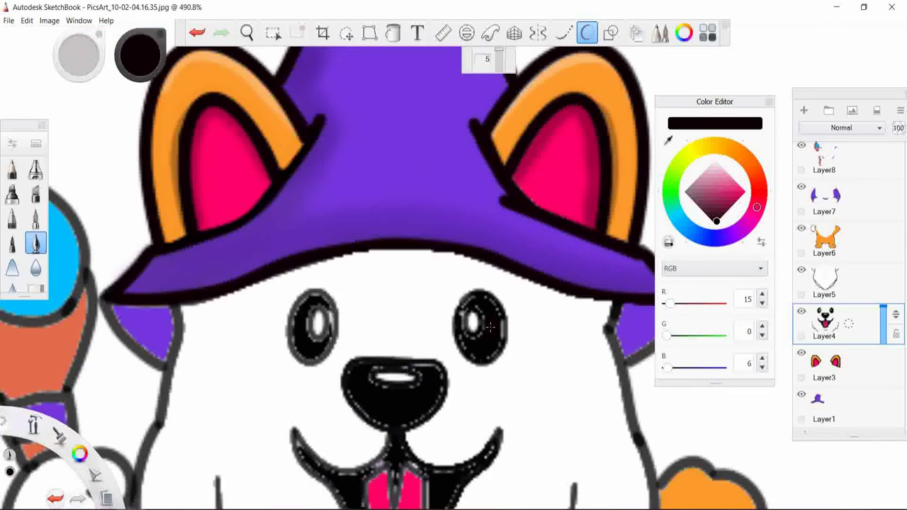
key("ctrl+b")
key("ctrl+b")
scroll(569, 366, "up", 4)
mouse_move(433, 311)
left_mouse_down()
mouse_move(434, 268)
mouse_move(399, 227)
left_mouse_up()
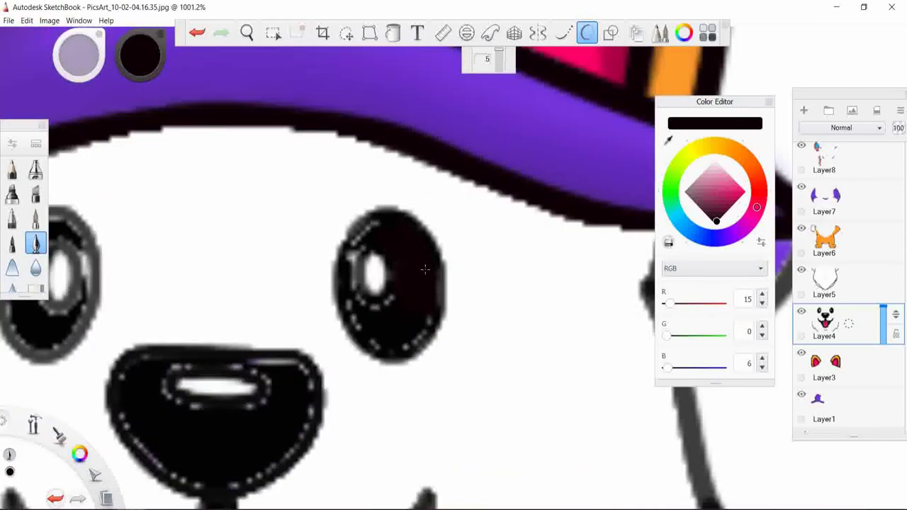
left_click_drag(438, 305, 434, 266)
left_click_drag(367, 233, 351, 284)
left_click_drag(357, 248, 369, 290)
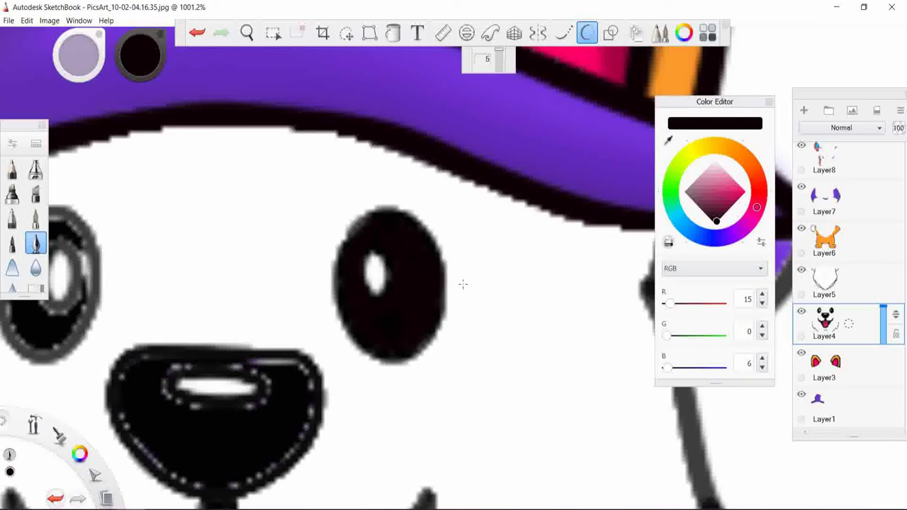
scroll(154, 449, "up", 1)
mouse_move(228, 243)
left_mouse_down()
mouse_move(178, 348)
mouse_move(233, 401)
mouse_move(269, 372)
mouse_move(278, 313)
mouse_move(271, 264)
mouse_move(230, 238)
left_mouse_up()
mouse_move(272, 271)
left_mouse_down()
mouse_move(266, 327)
mouse_move(217, 315)
mouse_move(241, 348)
mouse_move(252, 305)
mouse_move(267, 334)
left_mouse_up()
- Paint the nose solid black around its white highlight, covering grey patches
scroll(503, 258, "down", 2)
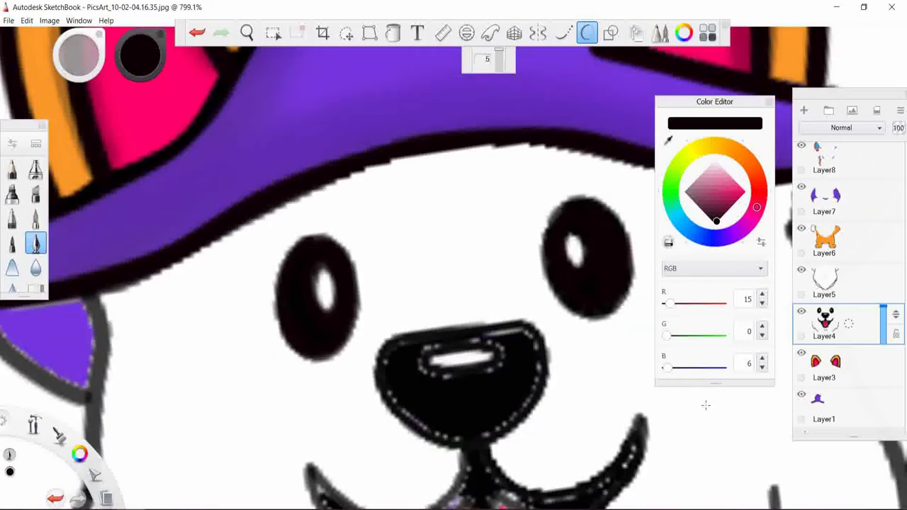
left_click_drag(394, 344, 425, 349)
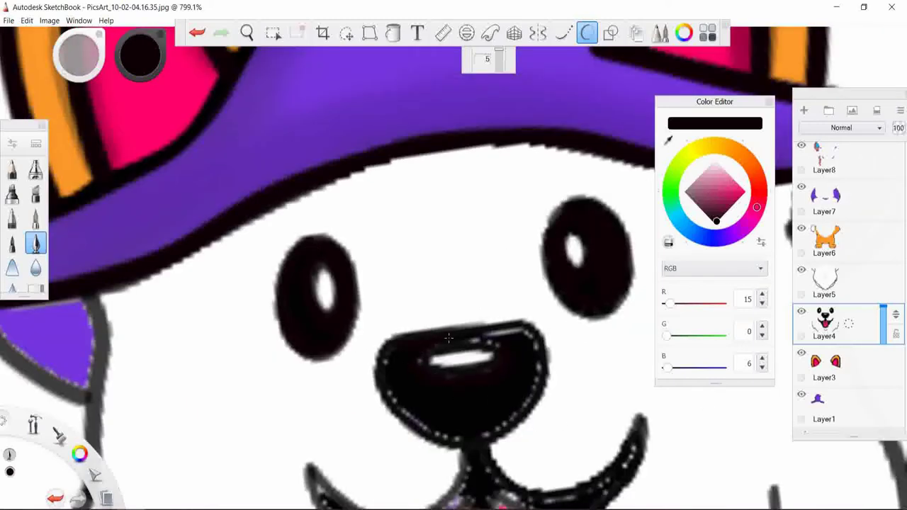
left_click_drag(482, 341, 432, 354)
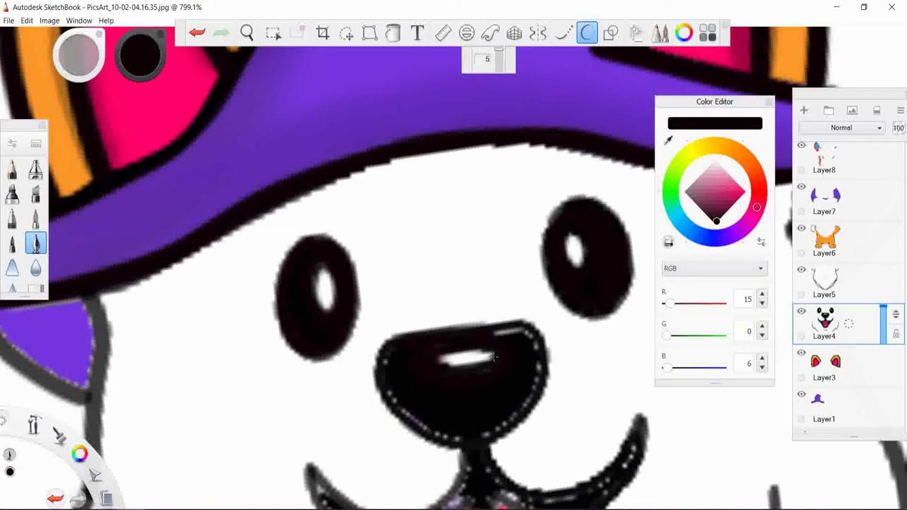
key("ctrl+z")
key("ctrl+y")
key("ctrl+z")
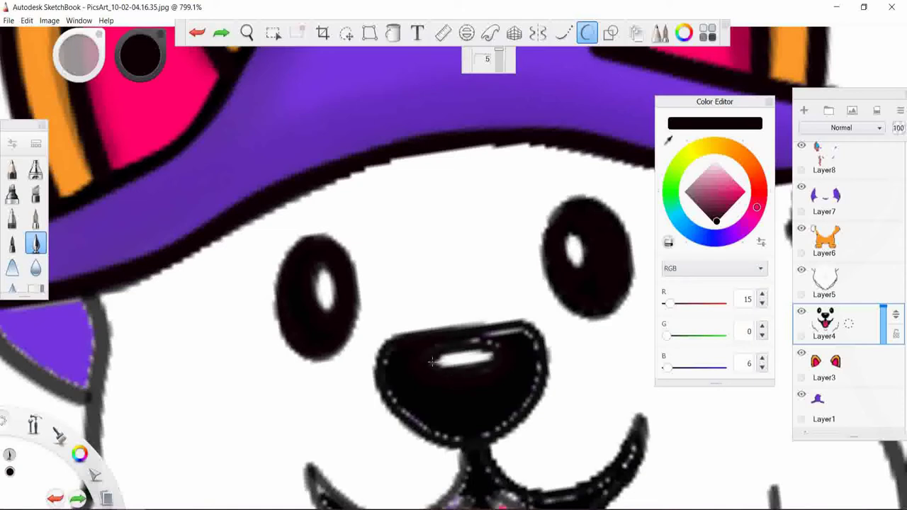
left_click_drag(431, 362, 497, 345)
key("ctrl+z")
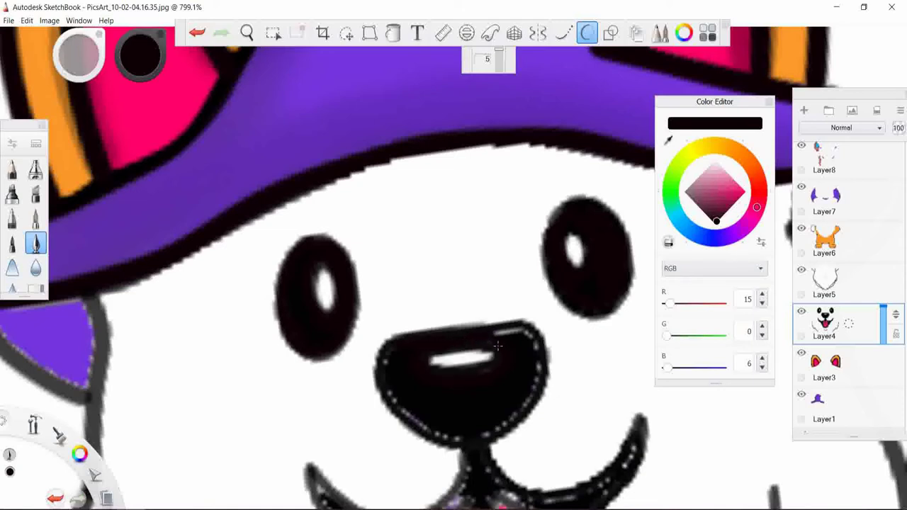
left_click_drag(533, 379, 490, 434)
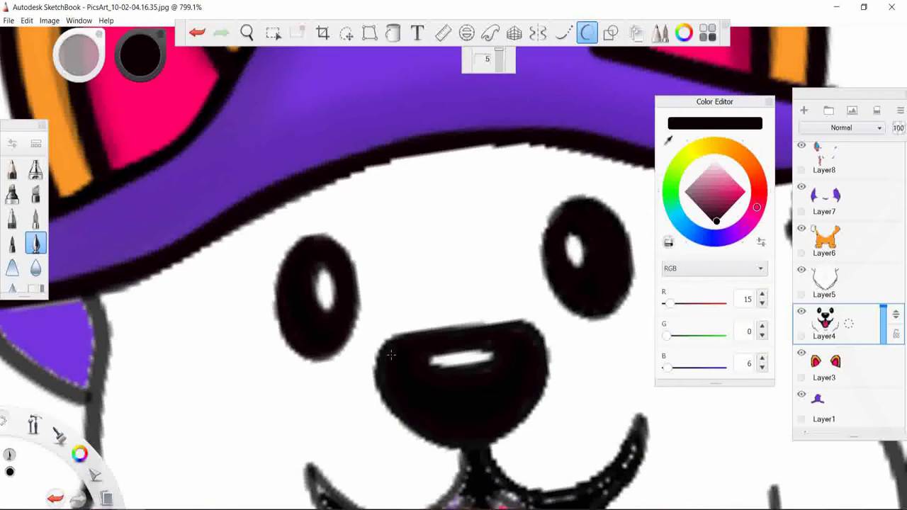
left_click_drag(390, 354, 408, 403)
- Try the Fill tool, undo it, and blacken the gap beside the tongue's right edge
key("f")
left_click_drag(712, 180, 714, 224)
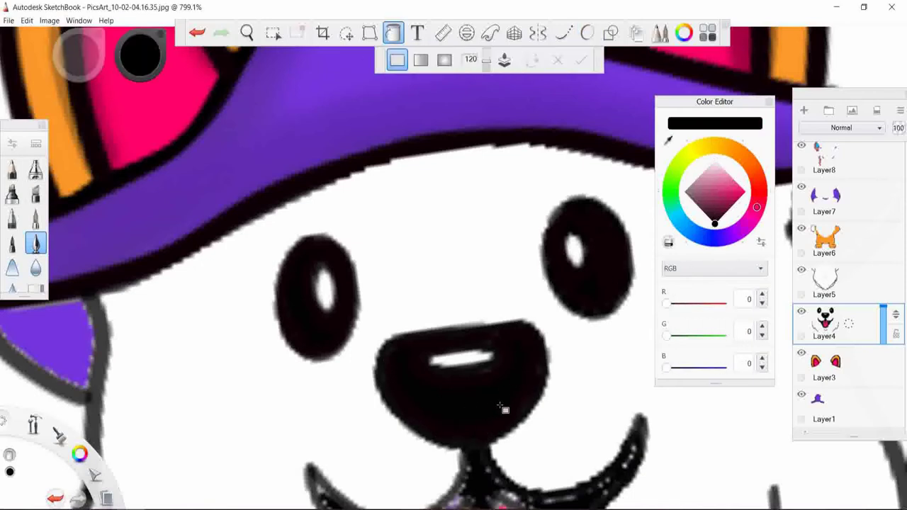
scroll(501, 409, "up", 2)
scroll(500, 409, "down", 2)
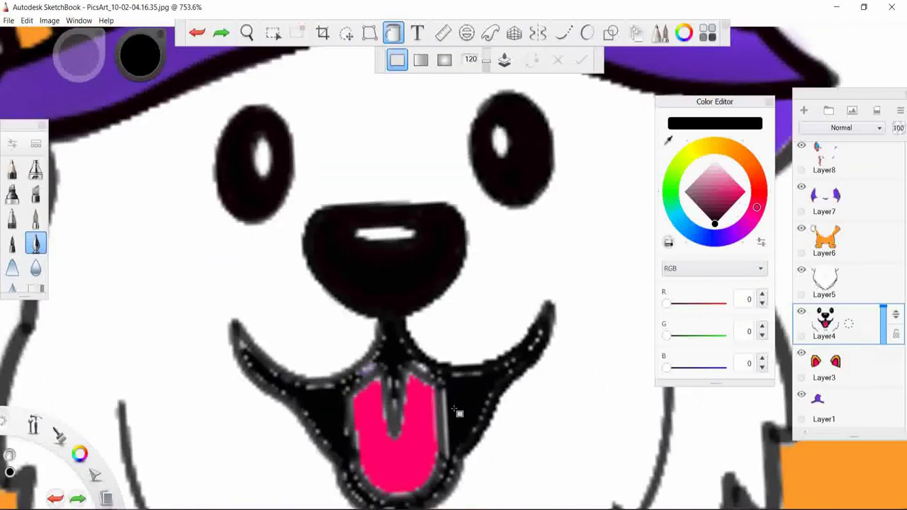
key("ctrl+z")
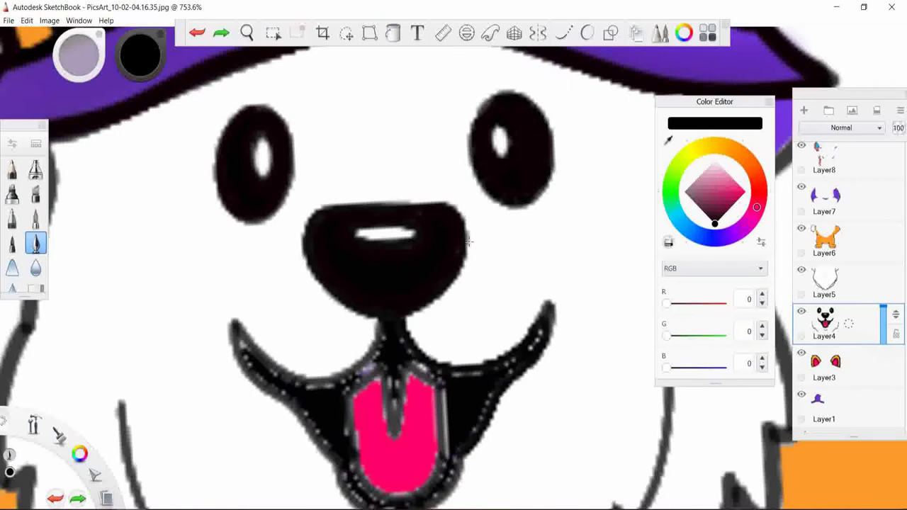
left_click(448, 416)
left_click_drag(444, 394, 447, 434)
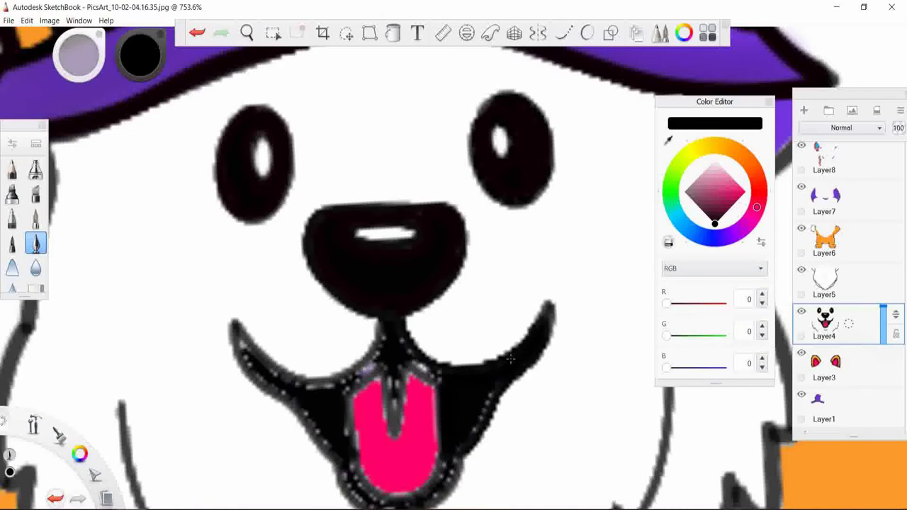
mouse_move(449, 461)
left_mouse_down()
mouse_move(438, 453)
mouse_move(440, 398)
left_mouse_up()
key("ctrl+z")
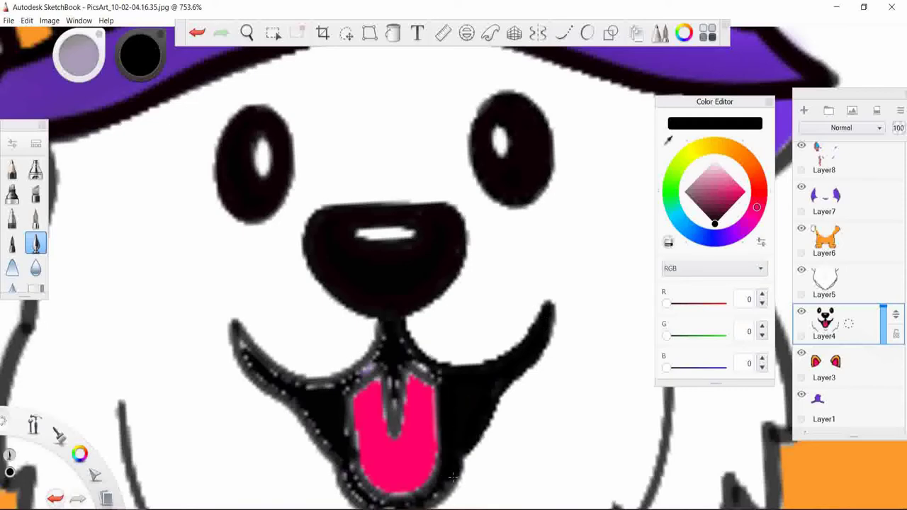
- Repaint the upper and lower-left mouth outline solid black
scroll(504, 395, "up", 1)
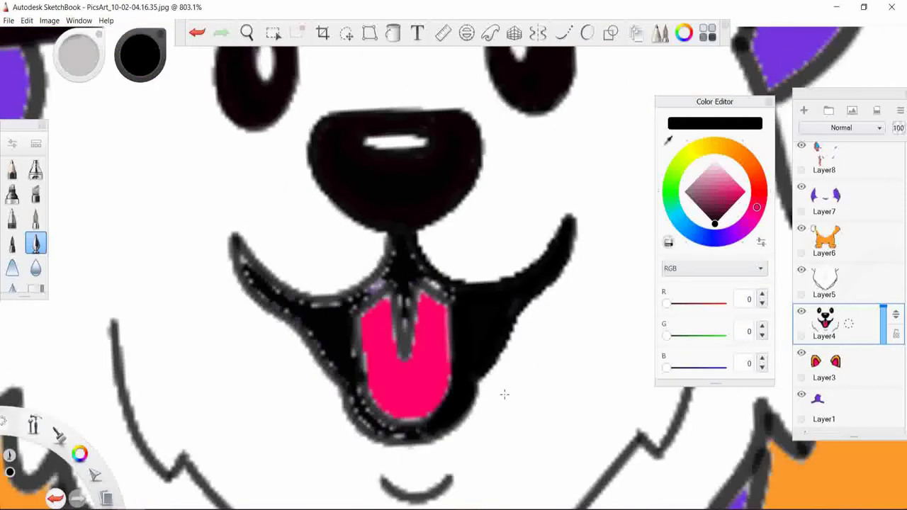
scroll(504, 395, "up", 4)
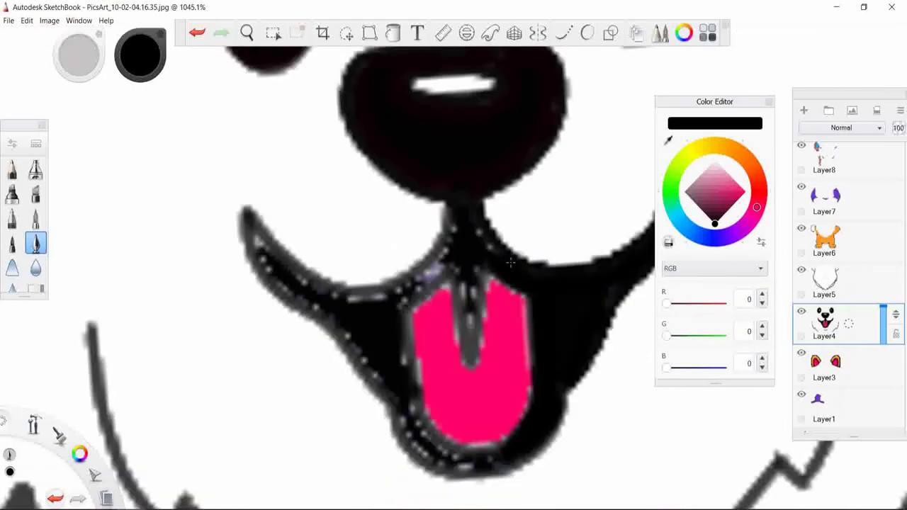
mouse_move(442, 255)
left_mouse_down()
mouse_move(411, 303)
mouse_move(327, 293)
left_mouse_up()
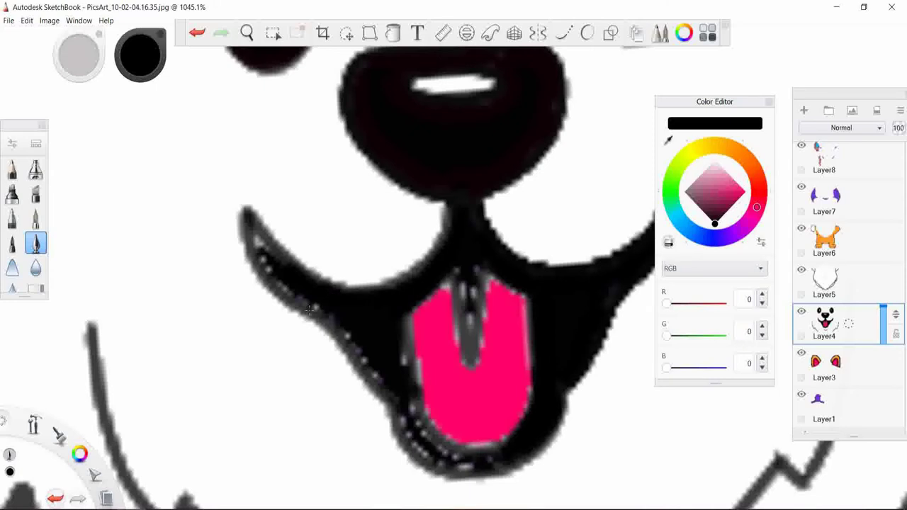
mouse_move(262, 263)
left_mouse_down()
mouse_move(249, 216)
mouse_move(297, 269)
left_mouse_up()
mouse_move(249, 240)
left_mouse_down()
mouse_move(286, 291)
mouse_move(322, 313)
left_mouse_up()
left_click_drag(284, 290, 339, 336)
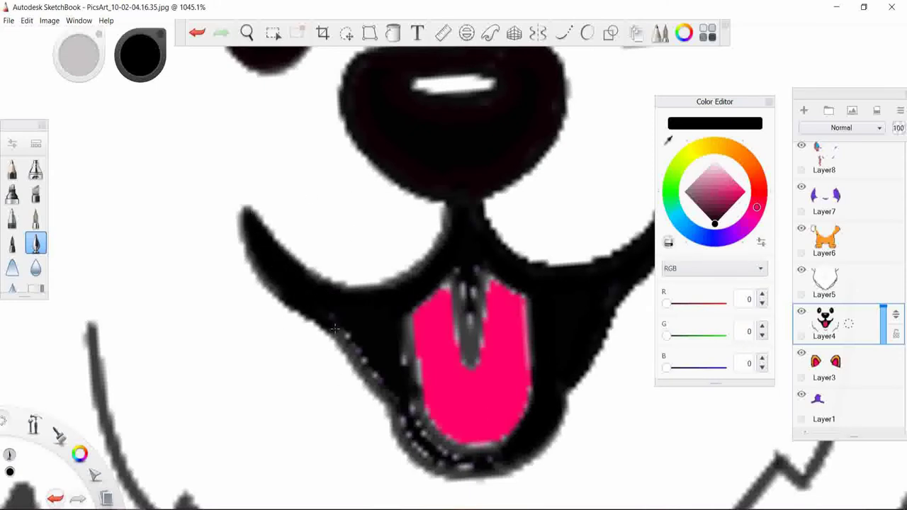
key("ctrl+z")
key("ctrl+z")
left_click_drag(280, 286, 371, 374)
- Blacken the tongue's speckled edges, the chin outline and the tongue's centre line
mouse_move(404, 319)
left_mouse_down()
mouse_move(425, 446)
mouse_move(496, 471)
left_mouse_up()
left_click_drag(432, 432, 475, 453)
key("ctrl+z")
key("ctrl+z")
key("ctrl+z")
mouse_move(404, 312)
left_mouse_down()
mouse_move(423, 454)
mouse_move(499, 475)
left_mouse_up()
left_click_drag(425, 432, 460, 457)
left_click_drag(351, 333, 400, 407)
left_click_drag(277, 285, 346, 327)
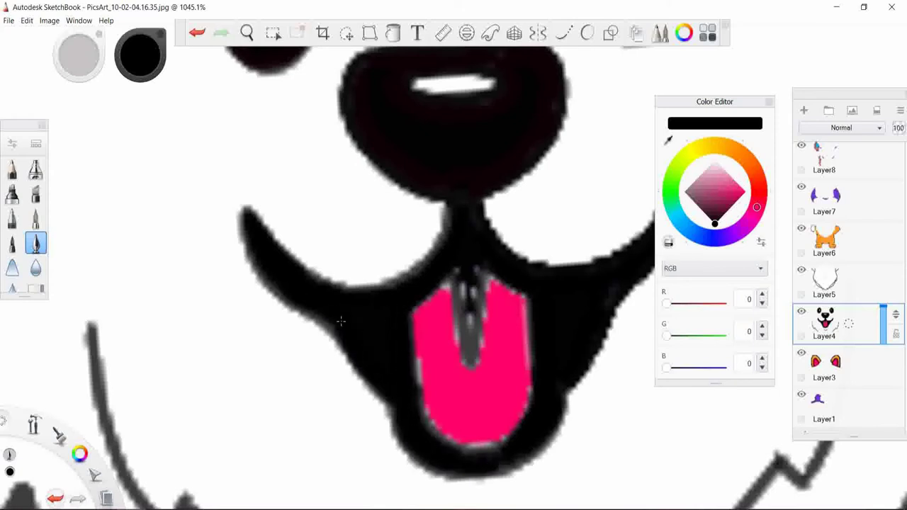
left_click_drag(237, 209, 303, 306)
left_click_drag(442, 477, 542, 452)
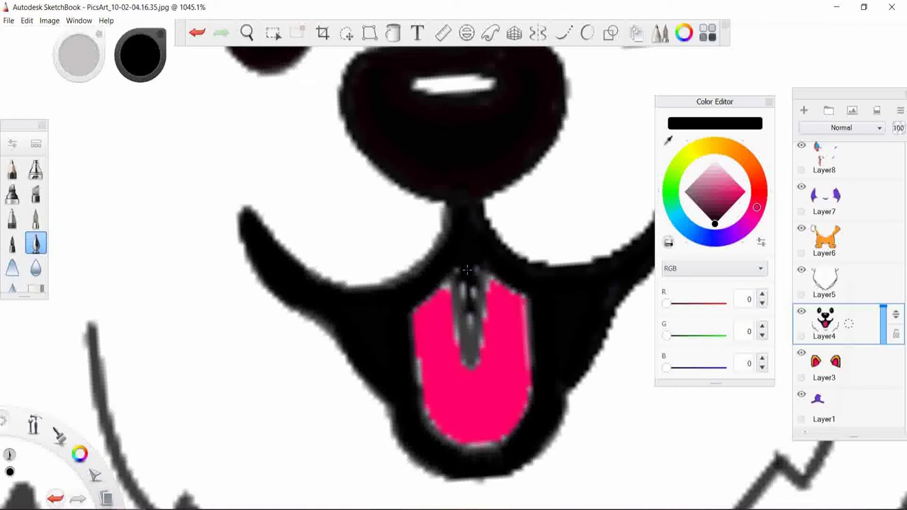
mouse_move(469, 268)
left_mouse_down()
mouse_move(467, 367)
mouse_move(462, 362)
left_mouse_up()
mouse_move(474, 318)
left_mouse_down()
mouse_move(473, 370)
mouse_move(484, 273)
left_mouse_up()
- Eyedrop the tongue pink RGB 255, 1, 102 and neaten the tongue's left, right and bottom edges
left_click(496, 318, "alt")
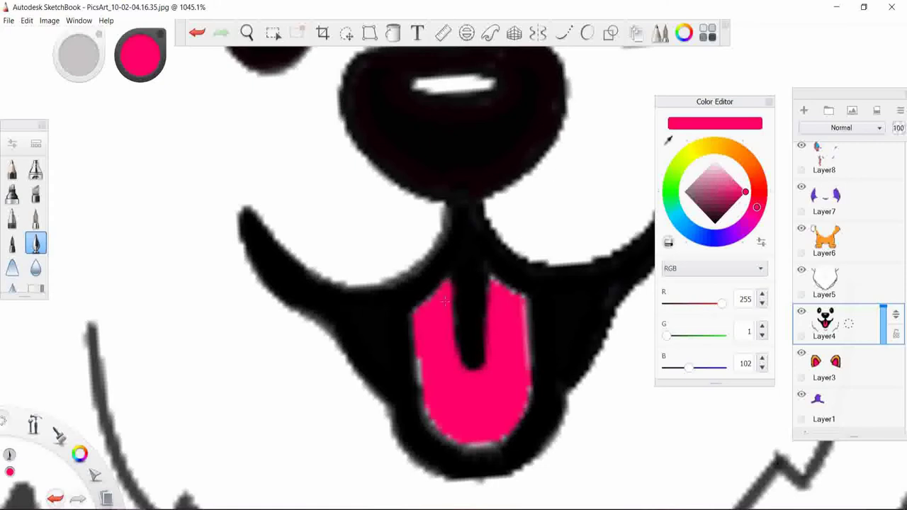
key("ctrl+z")
left_click_drag(440, 291, 425, 386)
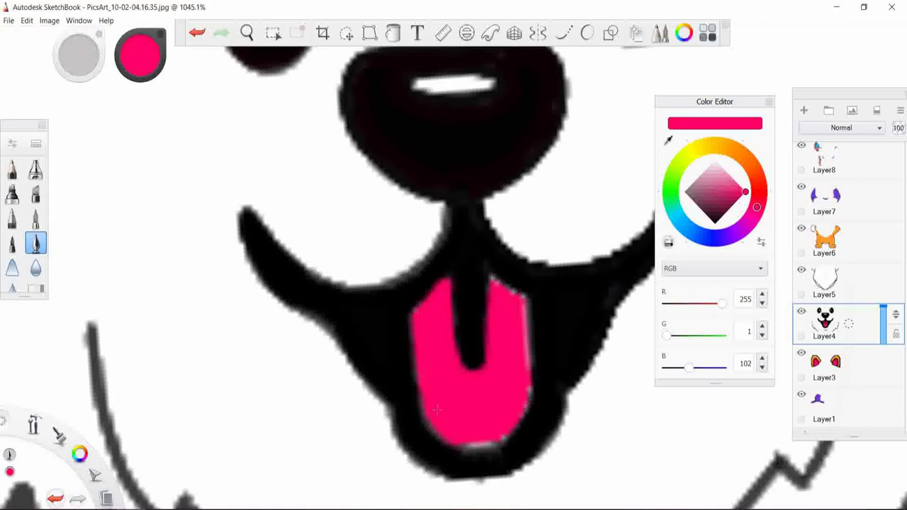
left_click_drag(497, 439, 513, 315)
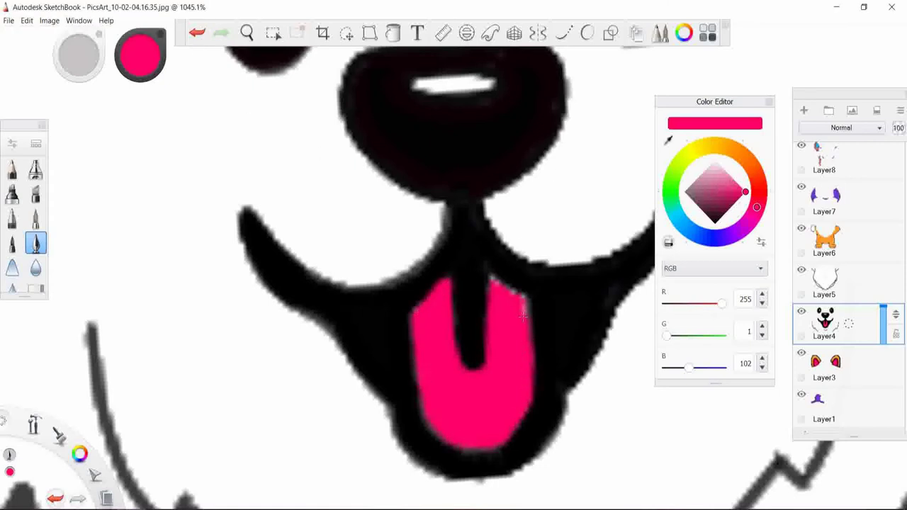
left_click(198, 36)
left_click_drag(425, 389, 494, 441)
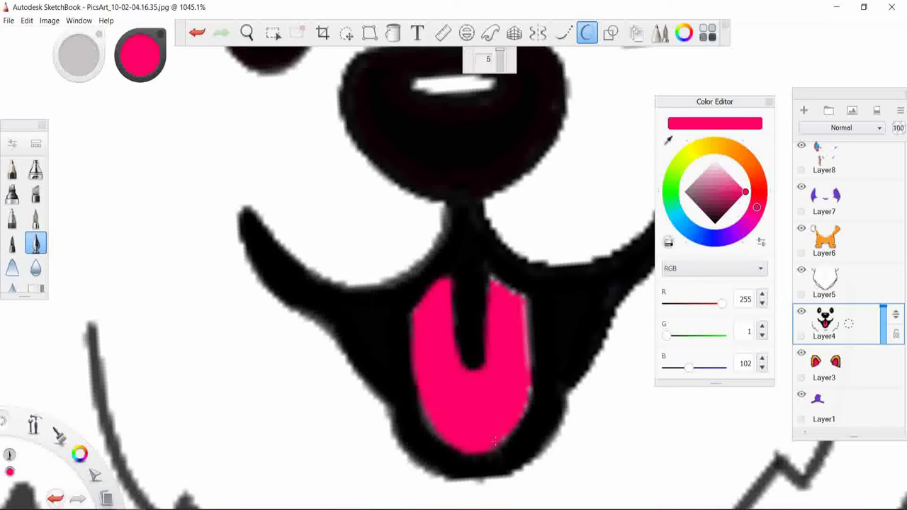
left_click_drag(525, 396, 523, 301)
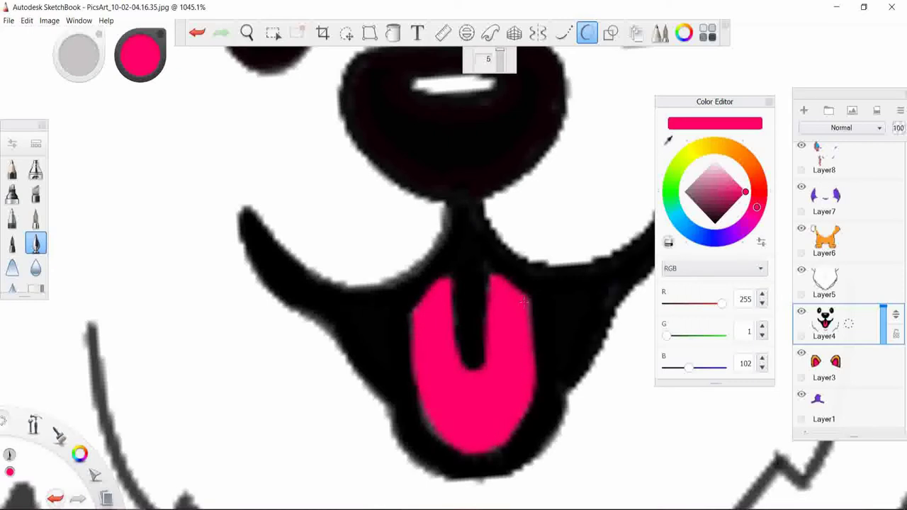
left_click_drag(420, 307, 443, 425)
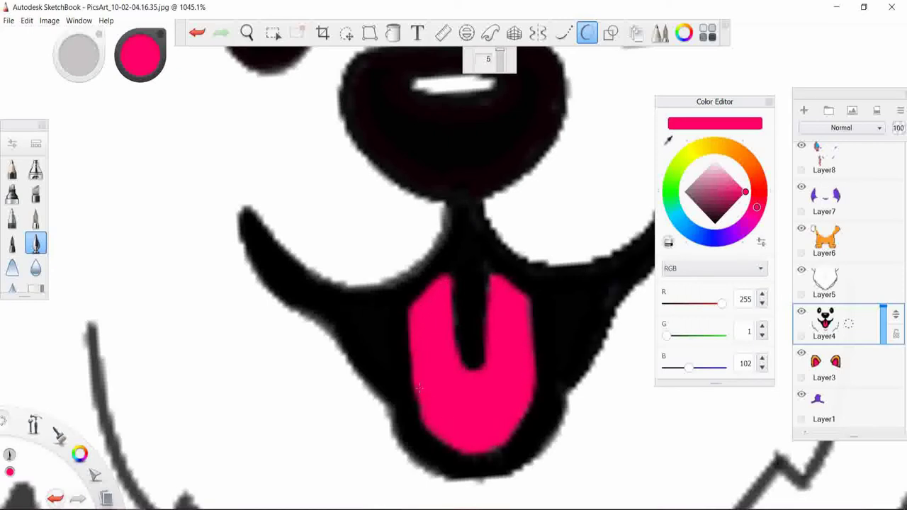
scroll(419, 387, "down", 5)
scroll(496, 354, "down", 4)
scroll(575, 341, "up", 4)
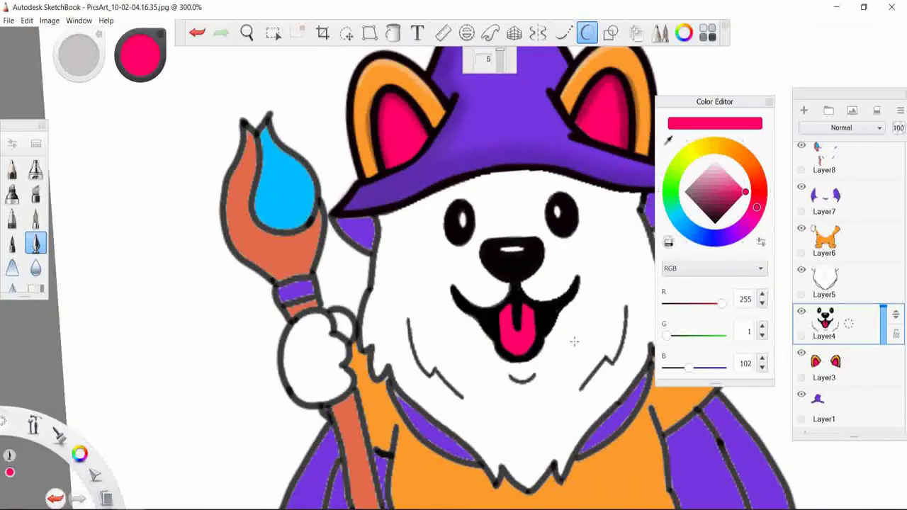
scroll(574, 342, "up", 1)
scroll(574, 341, "up", 1)
- Trace the smile line below the mouth in black and adjust the Inking Pen size
scroll(562, 361, "up", 1)
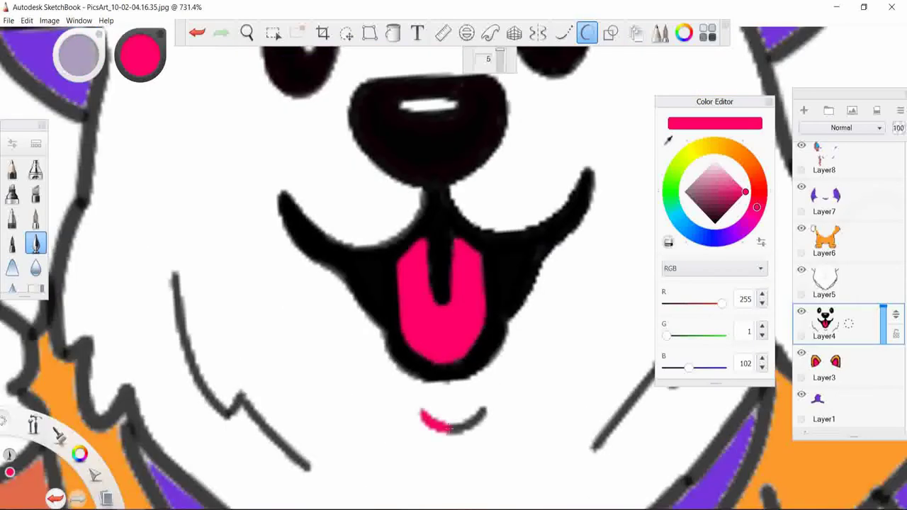
left_click_drag(714, 216, 714, 247)
left_click_drag(419, 410, 487, 410)
key("ctrl+b")
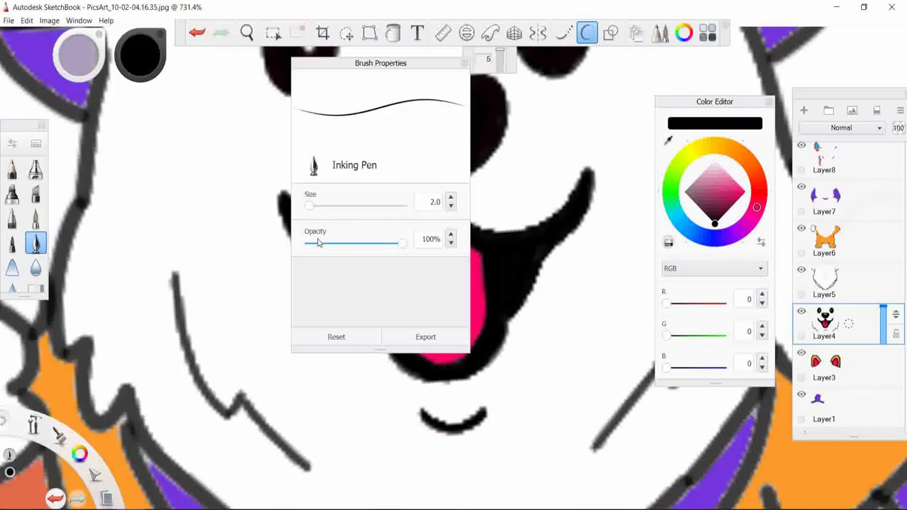
left_click_drag(309, 205, 329, 207)
key("ctrl+b")
- Darken the left and lower-left cheek lines in black, undoing the thick or misplaced strokes
left_click_drag(173, 272, 304, 465)
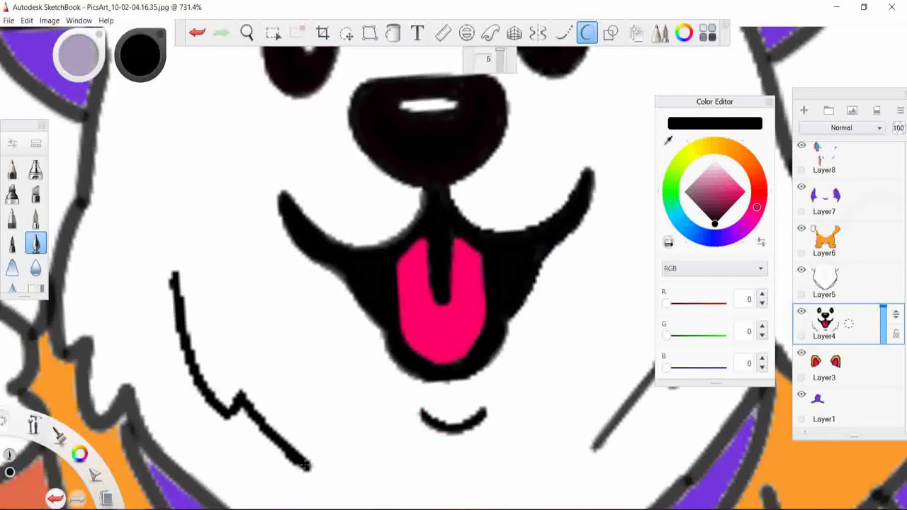
scroll(340, 403, "down", 5)
key("ctrl+z")
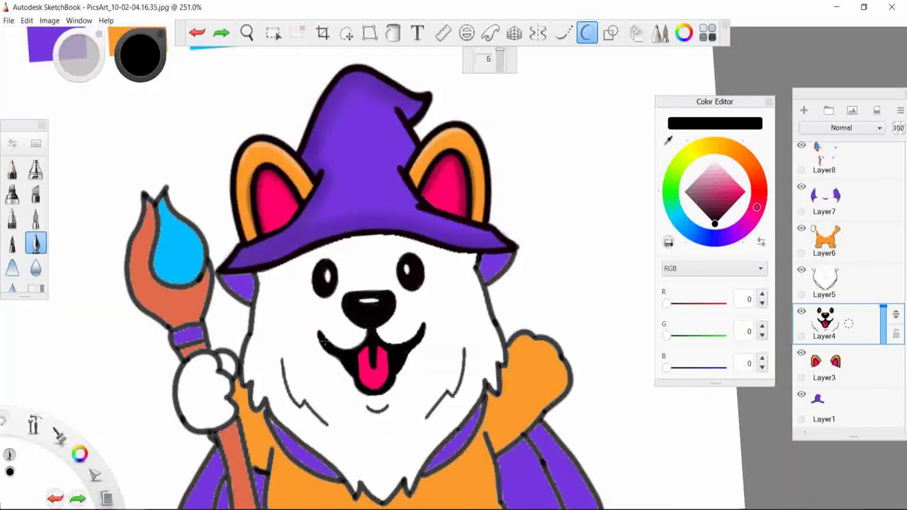
scroll(308, 205, "up", 3)
key("ctrl+b")
key("ctrl+b")
left_click_drag(247, 354, 293, 442)
key("ctrl+z")
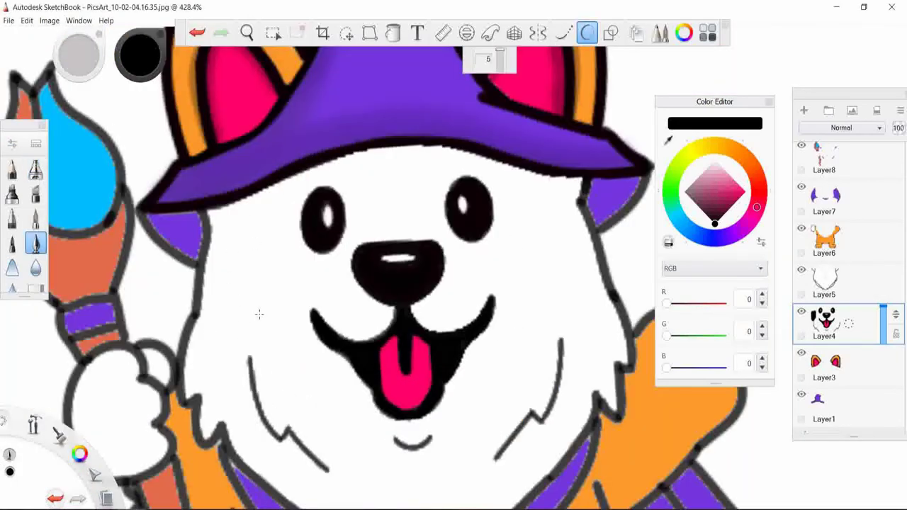
left_click_drag(248, 357, 317, 466)
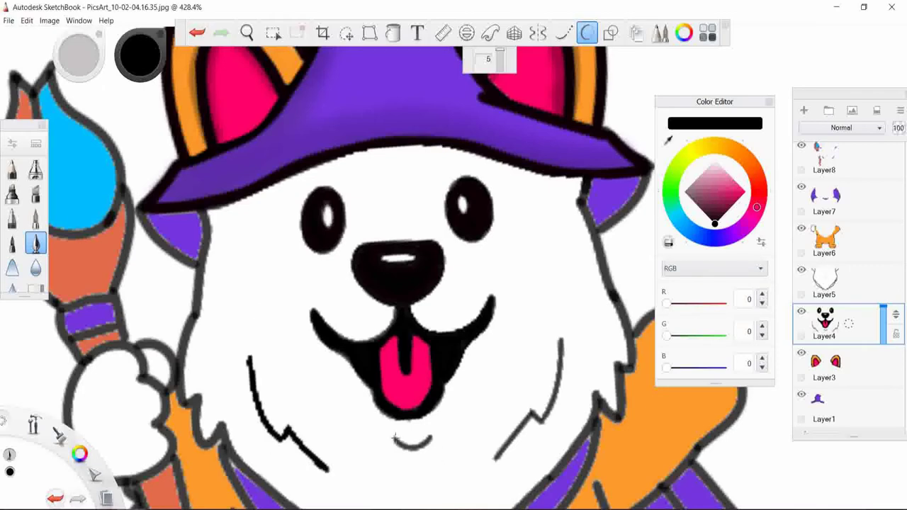
scroll(417, 416, "down", 5)
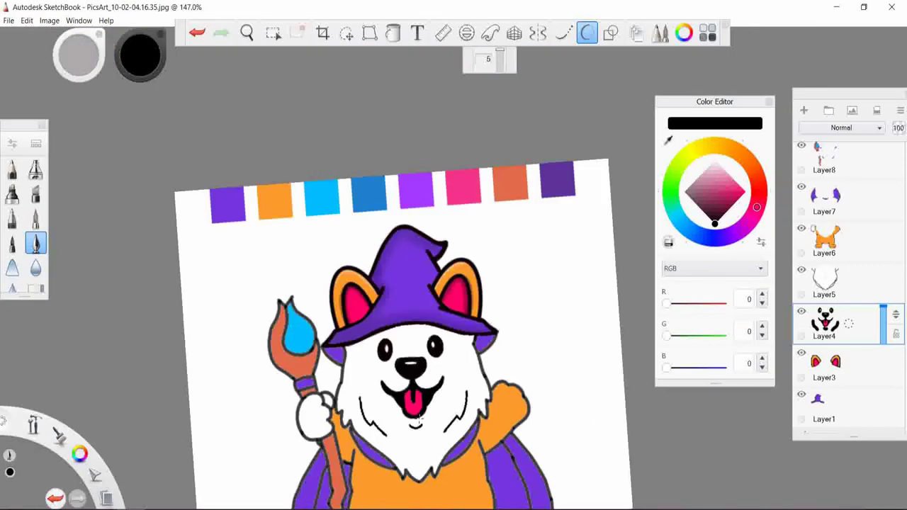
scroll(419, 419, "up", 5)
left_click_drag(213, 202, 178, 234)
key("ctrl+z")
- Make the Inking Pen thinner and outline the face's left side from the hat down
key("ctrl+b")
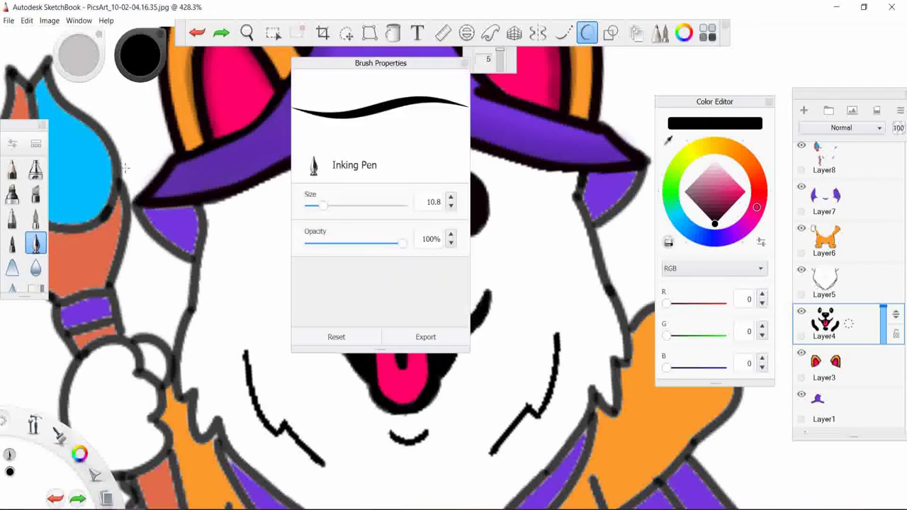
left_click_drag(323, 205, 316, 207)
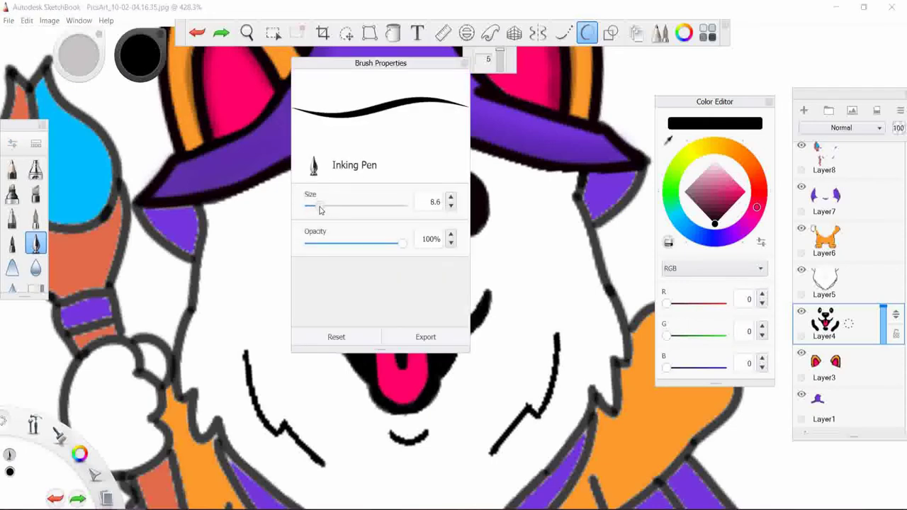
left_click(464, 63)
mouse_move(207, 207)
left_mouse_down()
mouse_move(181, 398)
mouse_move(227, 448)
left_mouse_up()
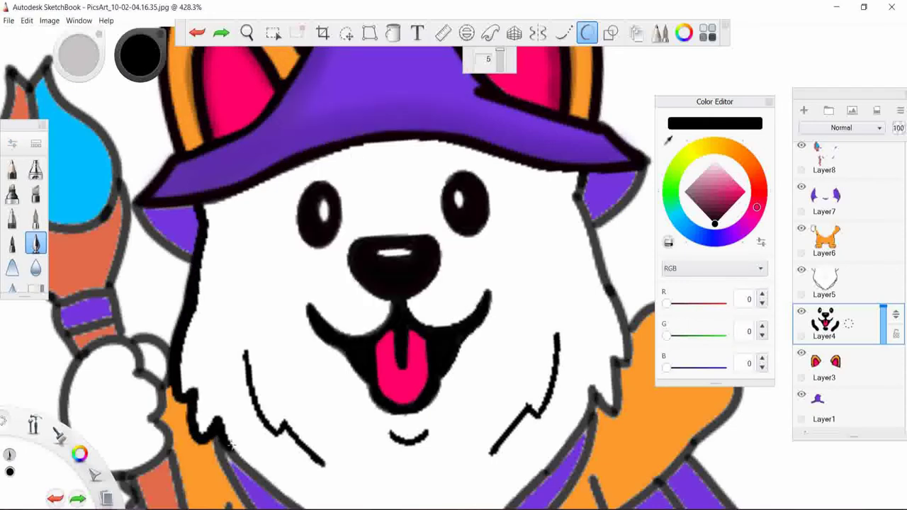
key("ctrl+z")
mouse_move(206, 204)
left_mouse_down()
mouse_move(186, 326)
mouse_move(228, 449)
left_mouse_up()
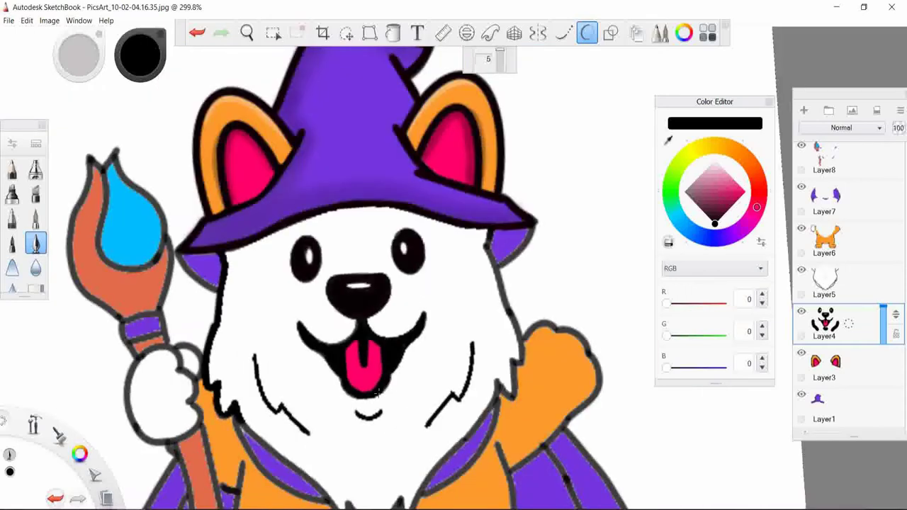
- Outline the face's right side down to the paw, plus its bottom and lower-left edges
scroll(284, 362, "down", 3)
scroll(457, 361, "up", 5)
mouse_move(342, 126)
left_mouse_down()
mouse_move(407, 390)
mouse_move(392, 392)
mouse_move(358, 464)
left_mouse_up()
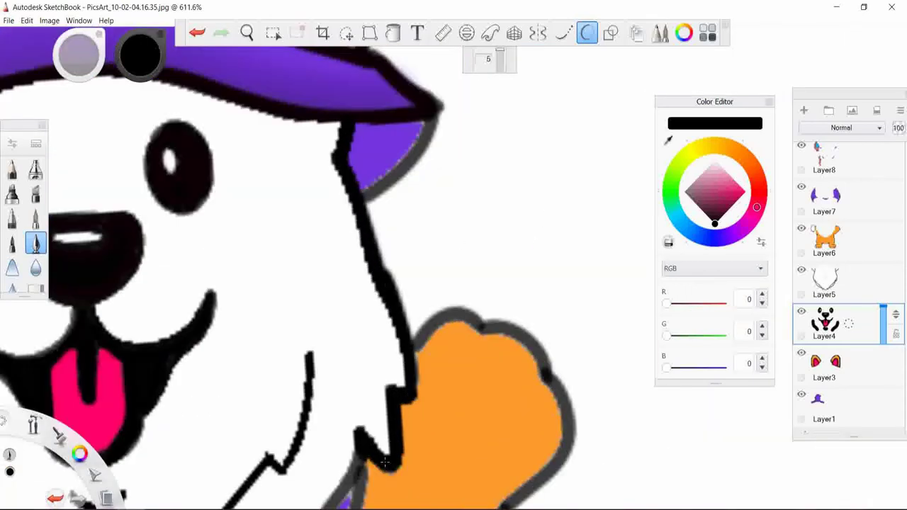
scroll(365, 425, "down", 3)
scroll(365, 425, "up", 3)
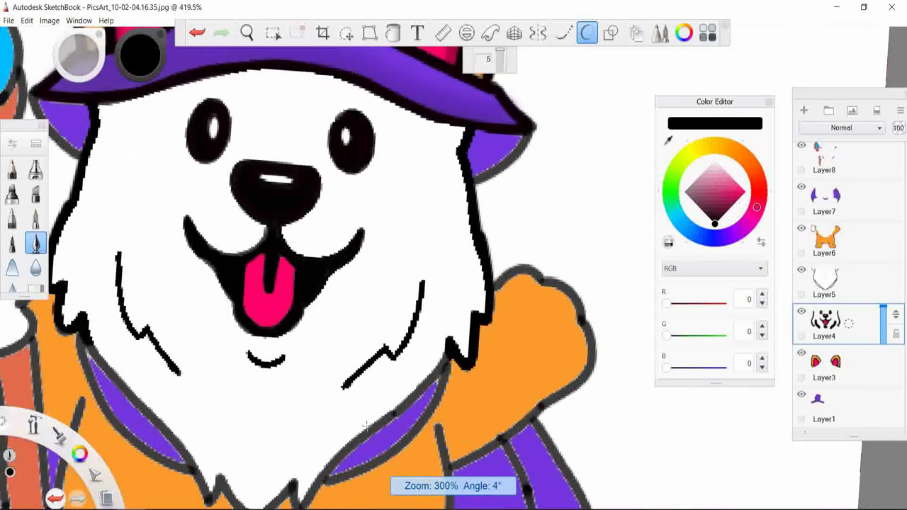
left_click_drag(241, 461, 466, 299)
left_click_drag(145, 397, 243, 459)
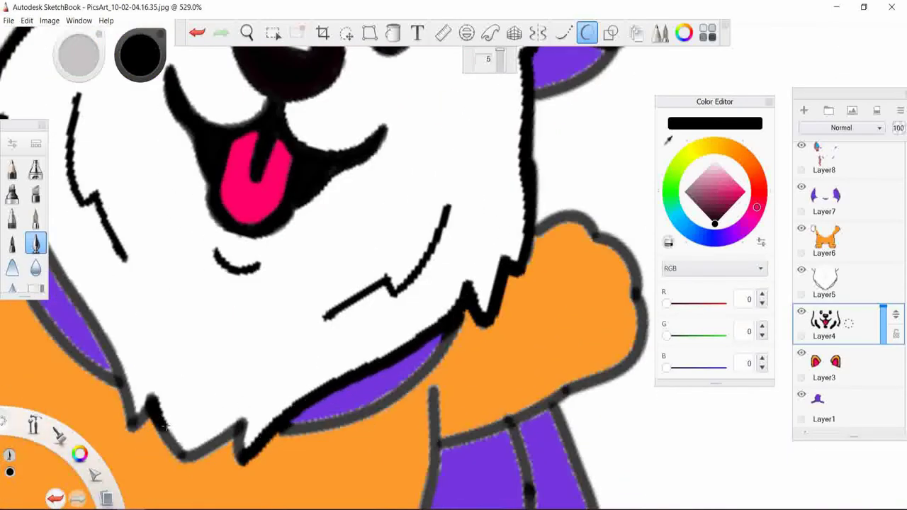
left_click_drag(93, 320, 147, 426)
- Trace the lower-left fur outline, remove two stray strokes, and add a fur stroke on the chin
scroll(156, 418, "down", 3)
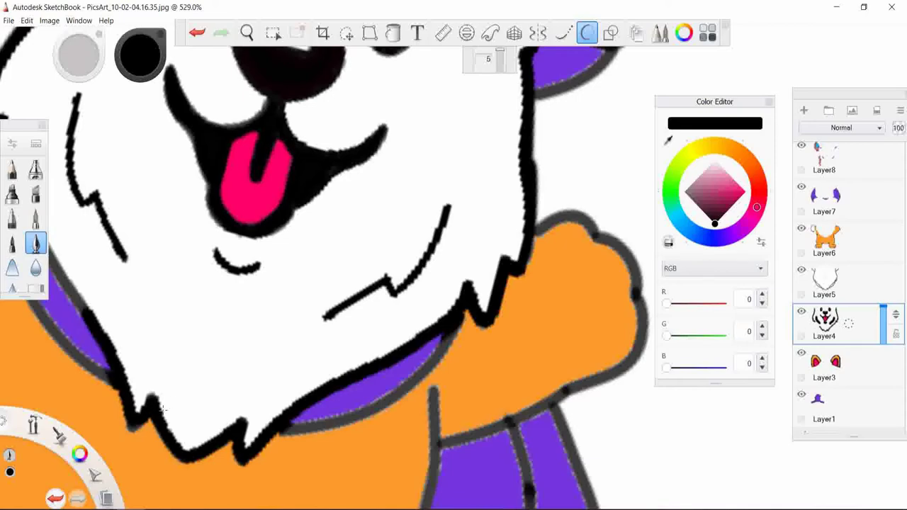
scroll(165, 402, "down", 1)
scroll(165, 402, "up", 1)
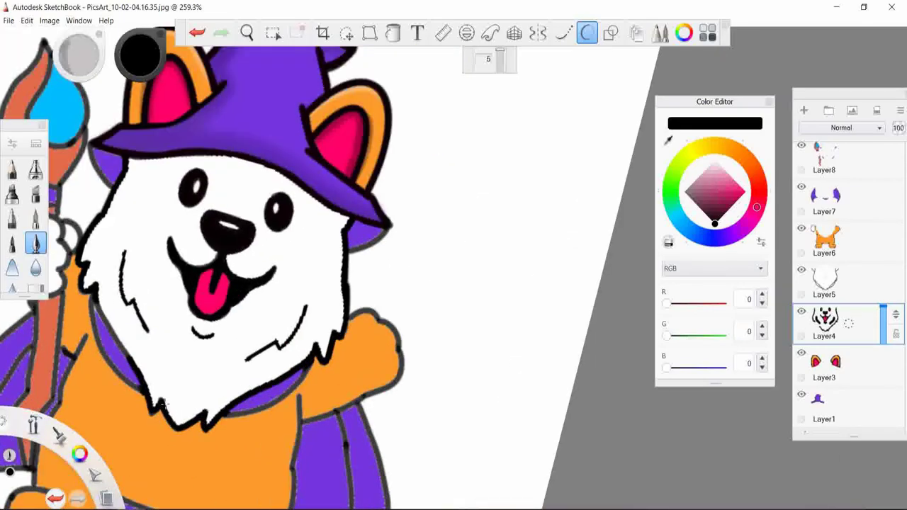
scroll(165, 402, "up", 2)
scroll(166, 402, "up", 2)
scroll(165, 402, "down", 3)
scroll(165, 403, "up", 3)
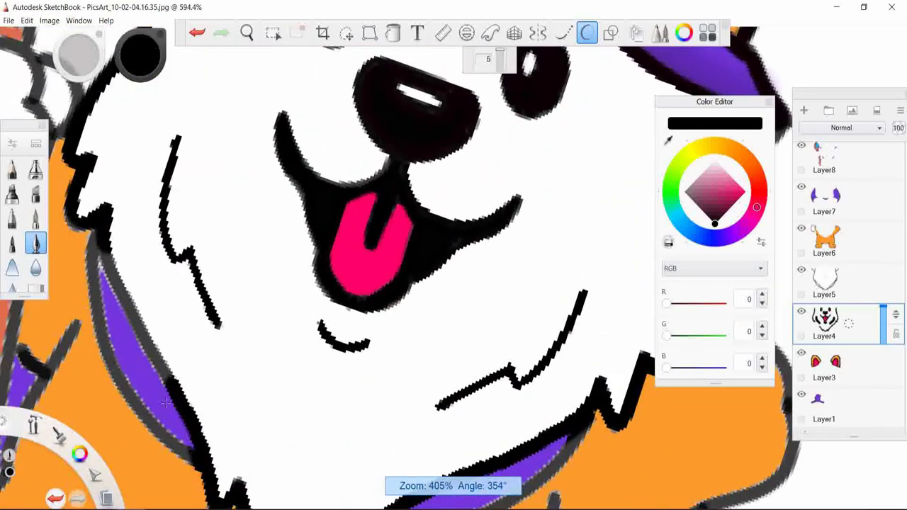
scroll(165, 403, "up", 1)
left_click_drag(99, 258, 183, 404)
scroll(182, 404, "down", 2)
scroll(183, 403, "down", 1)
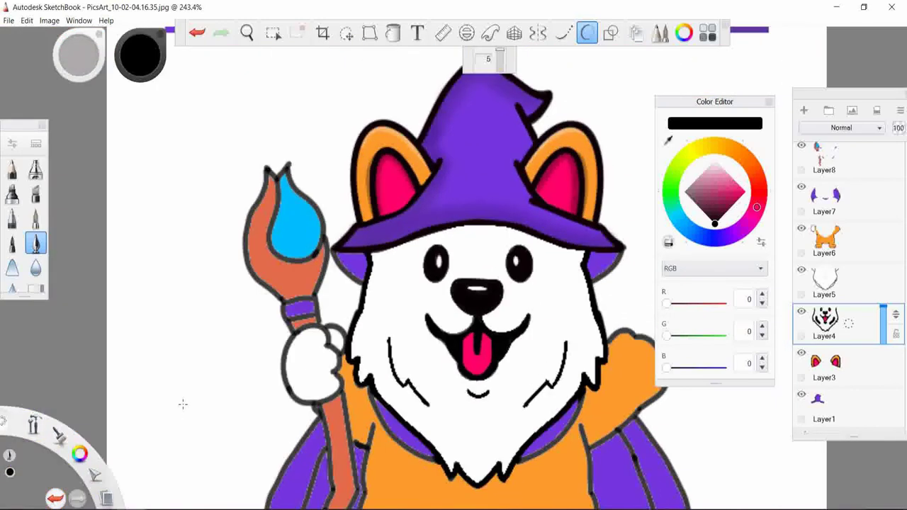
key("ctrl+z")
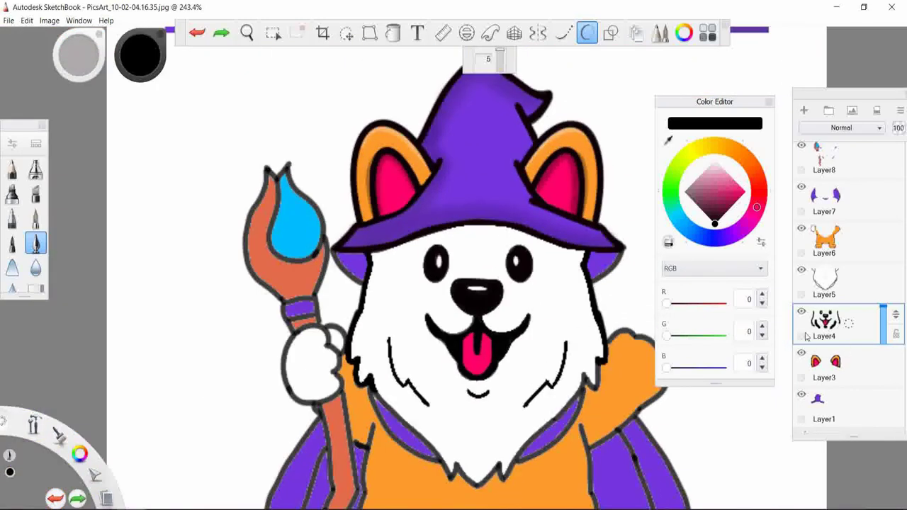
key("ctrl+z")
key("ctrl+z")
key("ctrl+z")
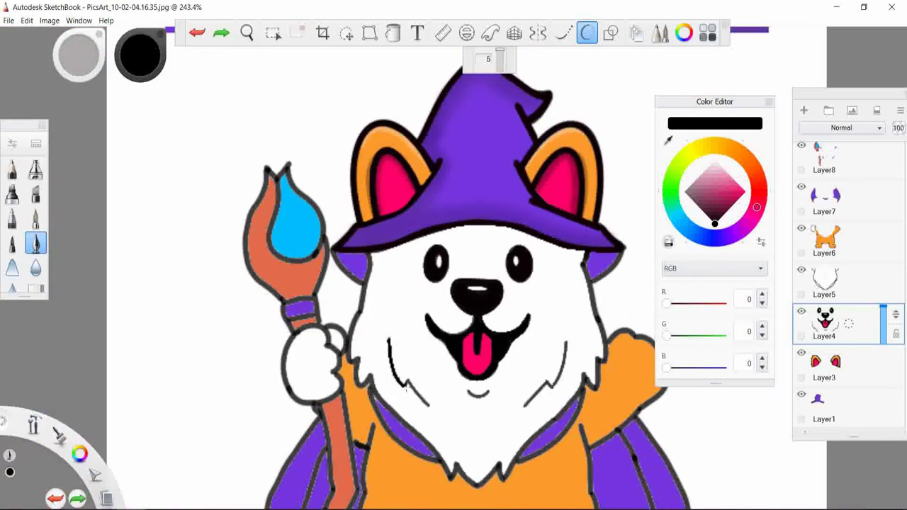
left_click_drag(405, 381, 429, 406)
- Make Layer5 active and test the Inking Pen with trial strokes, undoing them
left_click(824, 283)
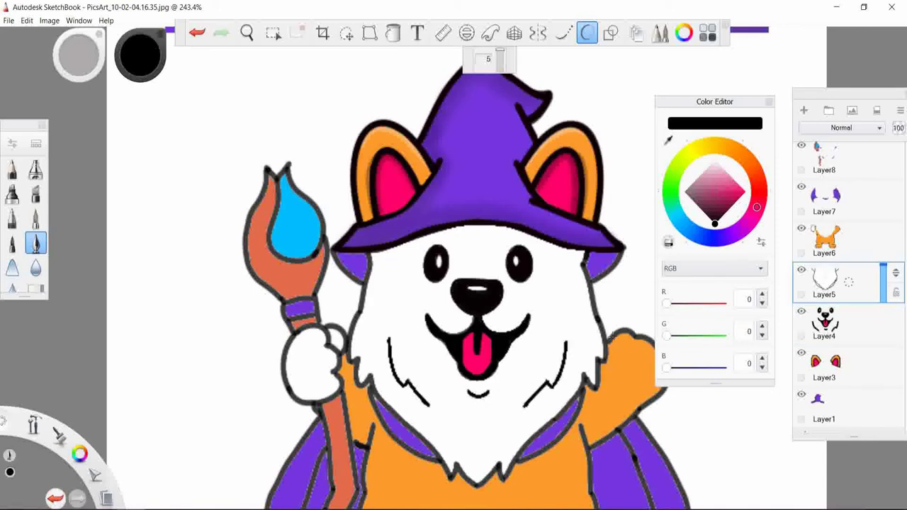
left_click_drag(593, 280, 602, 358)
key("ctrl+z")
key("ctrl+b")
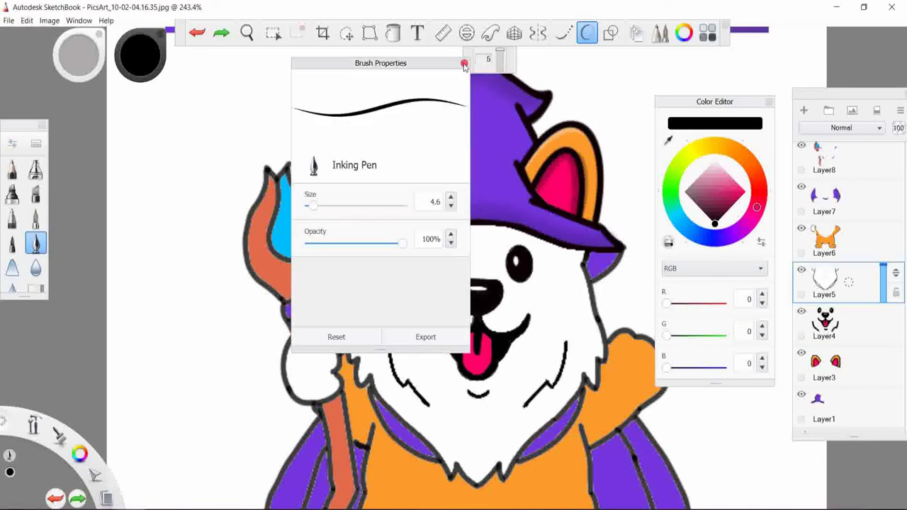
left_click(464, 63)
scroll(648, 239, "up", 5)
key("ctrl+b")
left_click(464, 63)
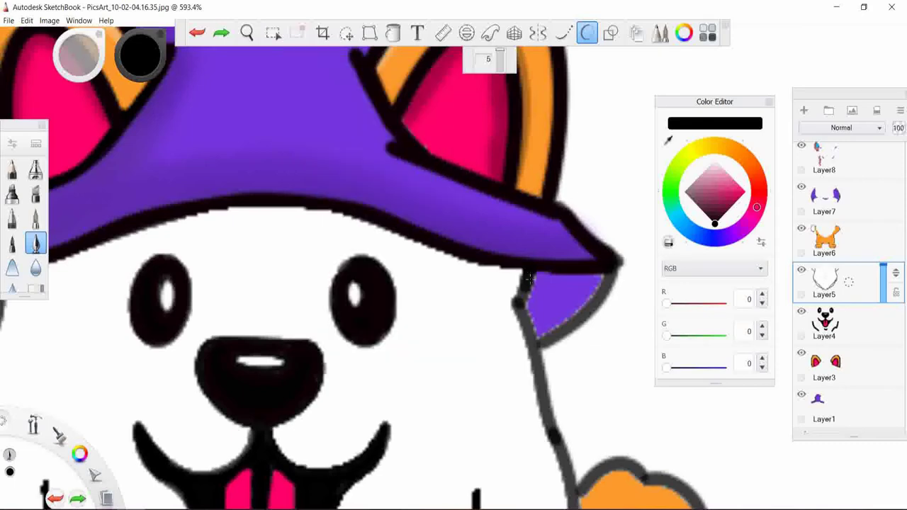
left_click_drag(513, 270, 556, 416)
key("ctrl+z")
- Set the Inking Pen size to 3 and line the hat's right side down over the paw
key("ctrl+b")
double_click(425, 205)
type("3")
key("Return")
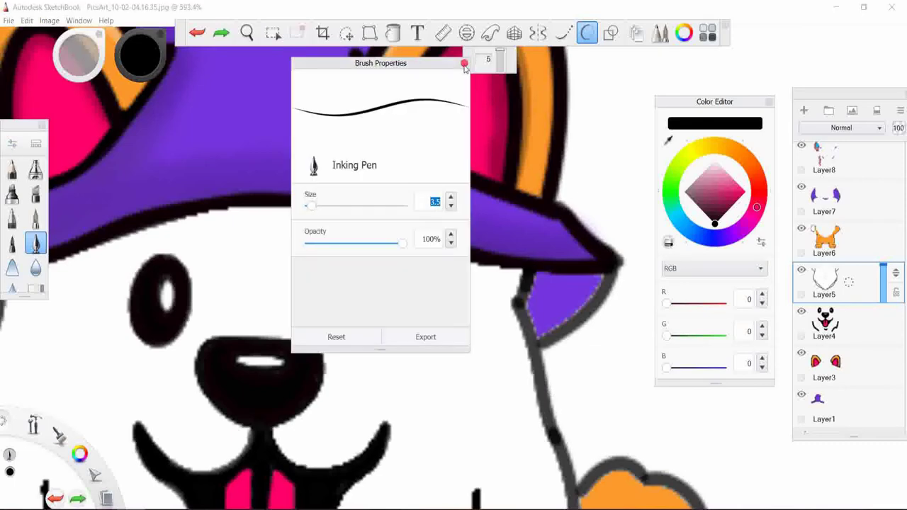
left_click(464, 63)
left_click_drag(513, 269, 577, 486)
scroll(599, 431, "down", 3)
left_click_drag(578, 453, 587, 476)
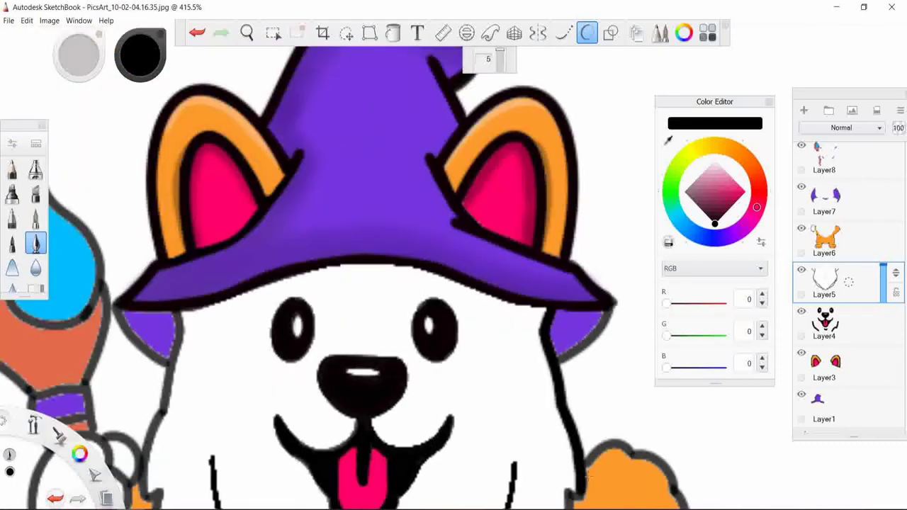
- Add a jagged fur stroke on the right side and try the collar edge, undoing both attempts
left_click_drag(609, 419, 552, 177)
left_click_drag(530, 303, 494, 361)
mouse_move(333, 417)
left_mouse_down()
mouse_move(453, 365)
mouse_move(475, 327)
left_mouse_up()
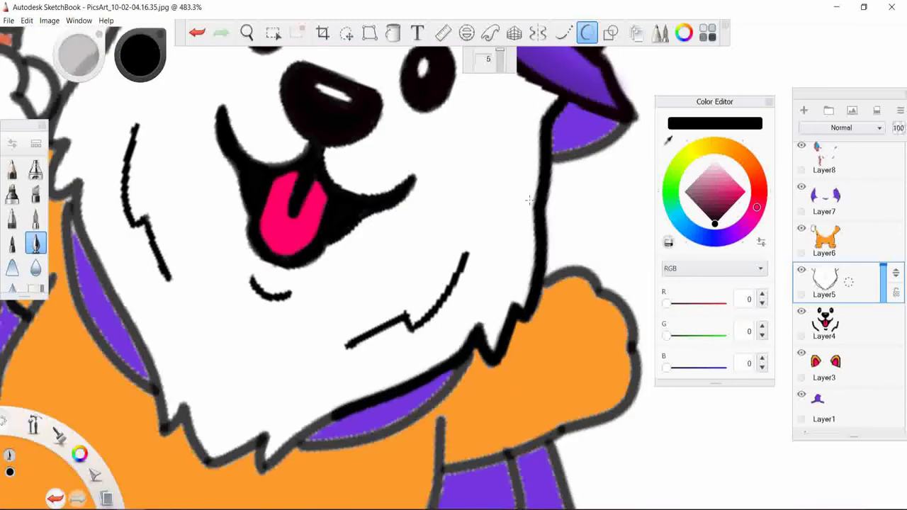
key("ctrl+z")
left_click_drag(359, 405, 475, 335)
key("ctrl+z")
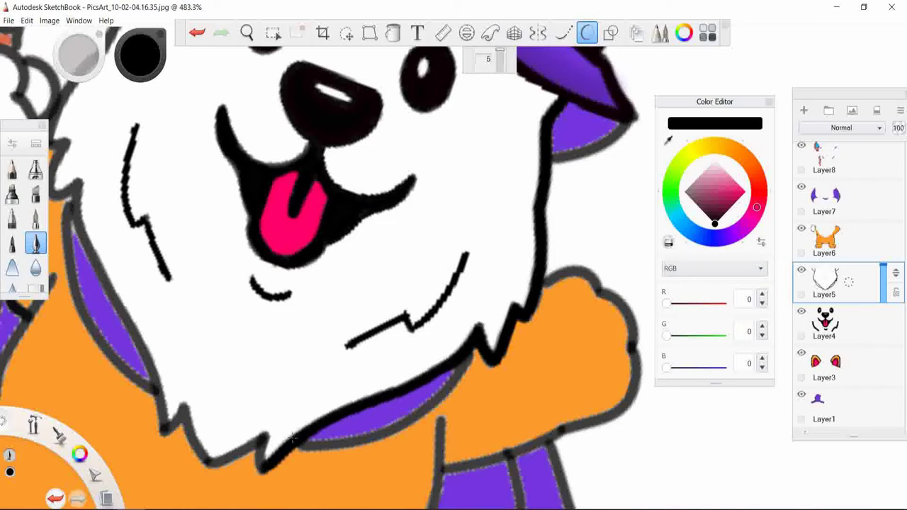
- Outline the fur's lower and left edges in black
left_click_drag(293, 440, 164, 429)
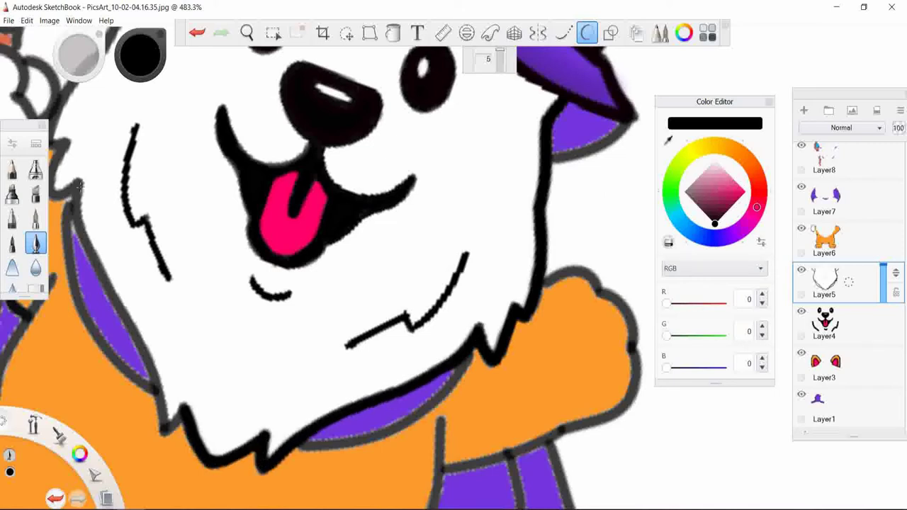
left_click_drag(80, 186, 170, 434)
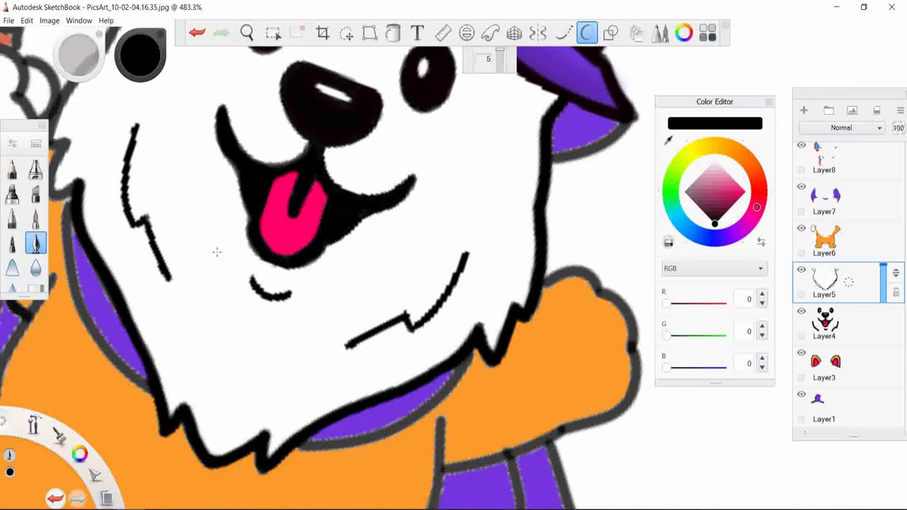
scroll(217, 251, "down", 2)
scroll(217, 252, "up", 4)
mouse_move(277, 87)
left_mouse_down()
mouse_move(213, 371)
mouse_move(240, 382)
mouse_move(237, 443)
mouse_move(269, 421)
left_mouse_up()
- Trace the left collar outline and add short outlines at the hat's right and left edges
scroll(388, 382, "down", 3)
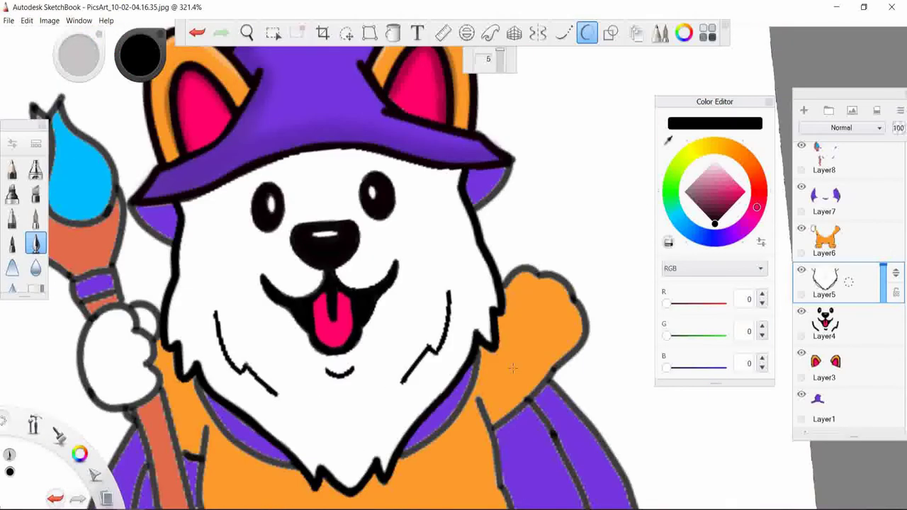
mouse_move(398, 459)
left_mouse_down()
mouse_move(448, 428)
mouse_move(471, 391)
mouse_move(423, 444)
mouse_move(466, 393)
mouse_move(480, 354)
left_mouse_up()
key("ctrl+z")
mouse_move(195, 376)
left_mouse_down()
mouse_move(234, 439)
mouse_move(301, 469)
left_mouse_up()
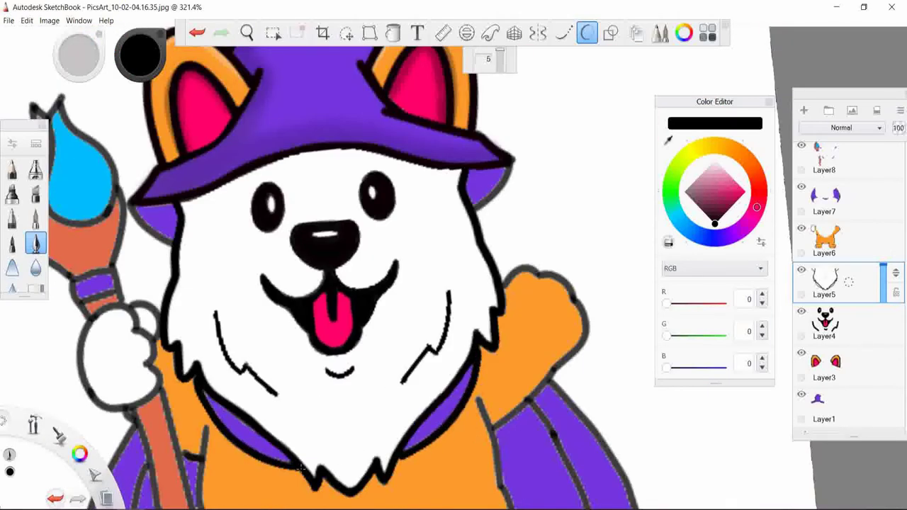
left_click_drag(513, 161, 489, 198)
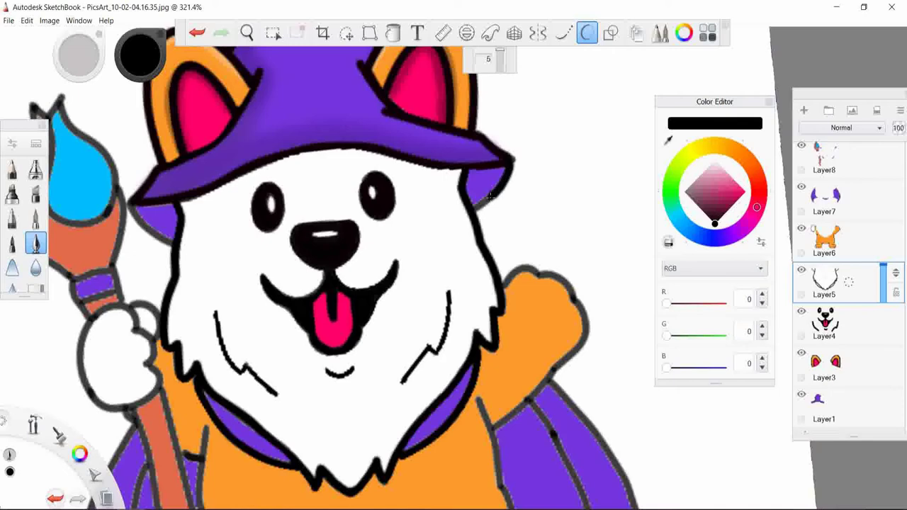
left_click_drag(125, 205, 170, 244)
scroll(575, 239, "down", 5)
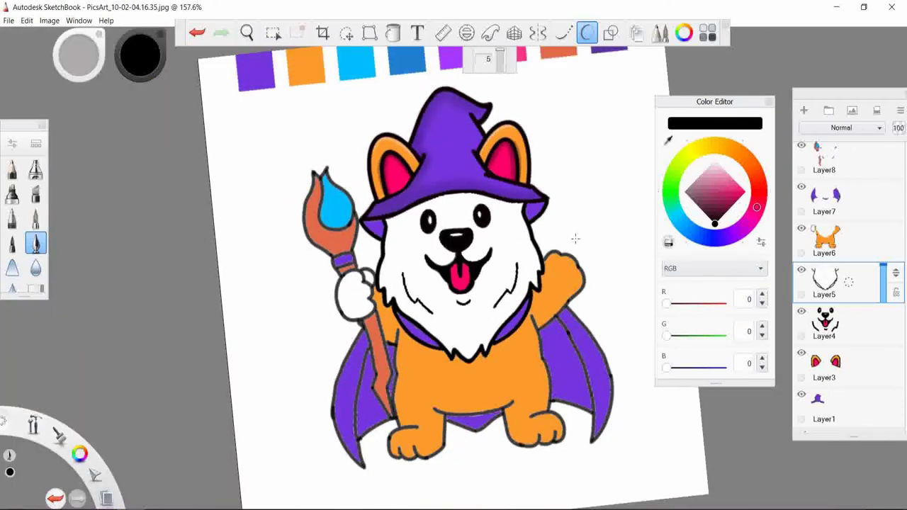
scroll(434, 253, "up", 5)
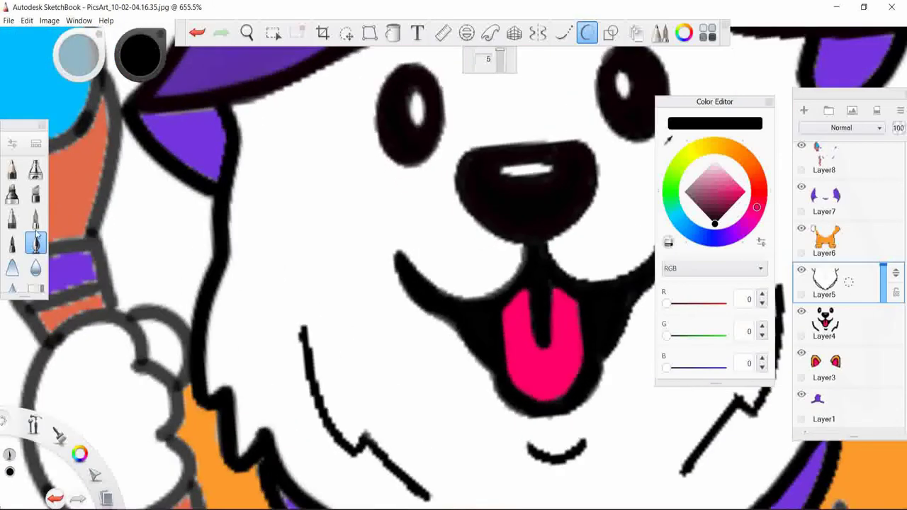
- Switch to a different brush and sample purples from the drawing, undoing a stray stroke
left_click(35, 168)
scroll(552, 238, "down", 10)
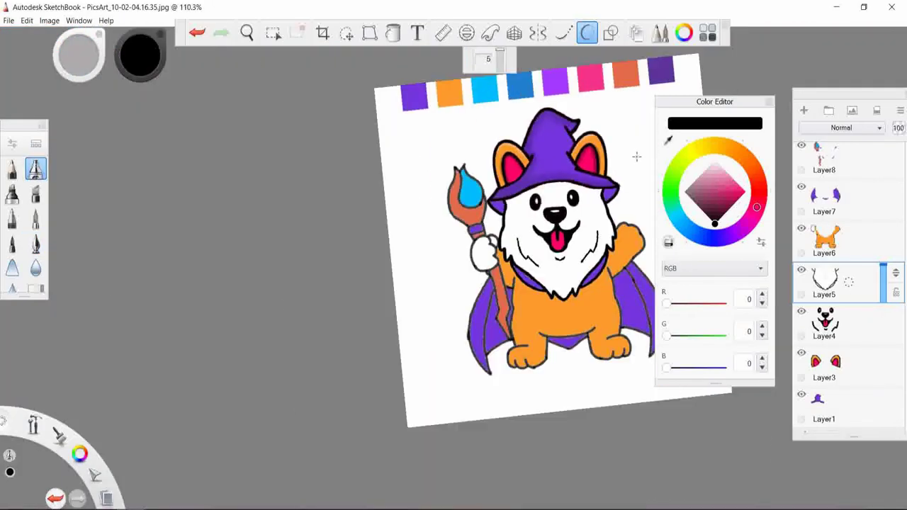
left_click(525, 135, "alt")
scroll(560, 219, "up", 10)
key("ctrl+z")
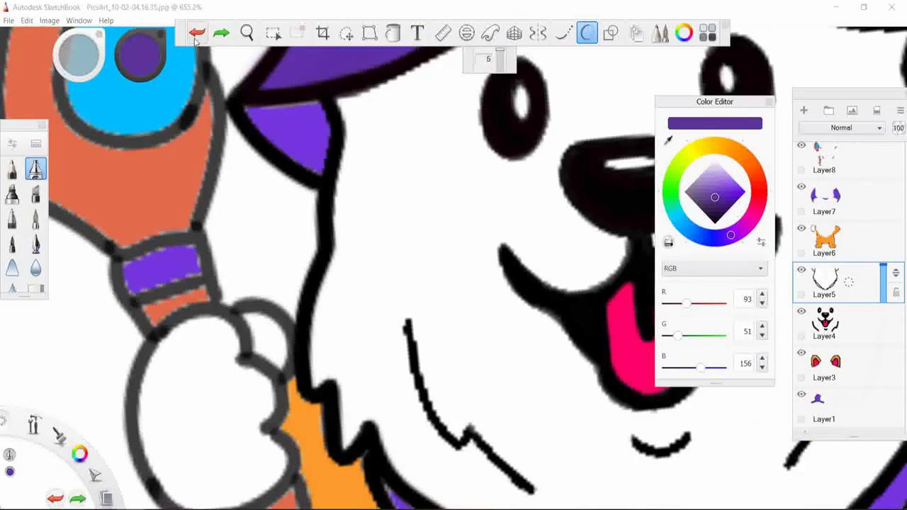
scroll(265, 112, "down", 9)
left_click(381, 148, "alt")
scroll(381, 149, "up", 8)
- Try darker and blue-purple shades with a test stroke on the face, then resample the hat flap purple
scroll(381, 149, "down", 3)
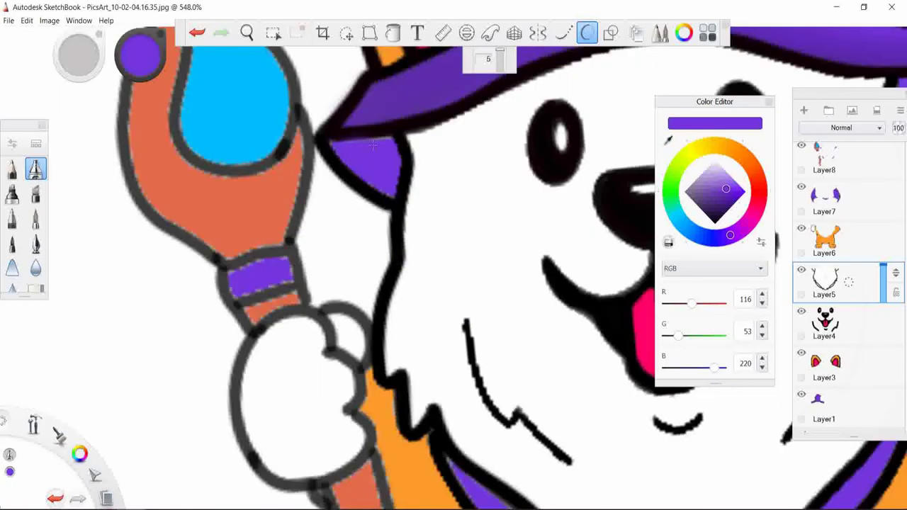
scroll(602, 244, "down", 6)
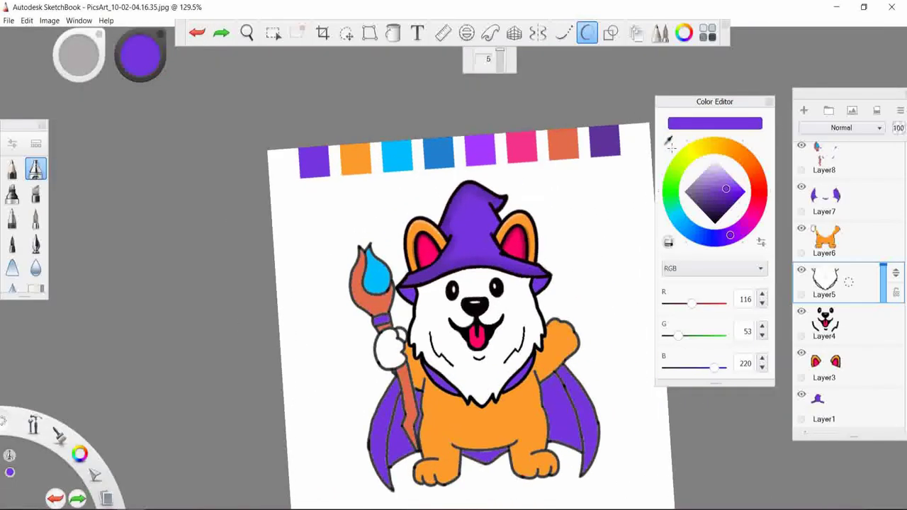
left_click(602, 243, "alt")
scroll(428, 185, "up", 8)
key("ctrl+z")
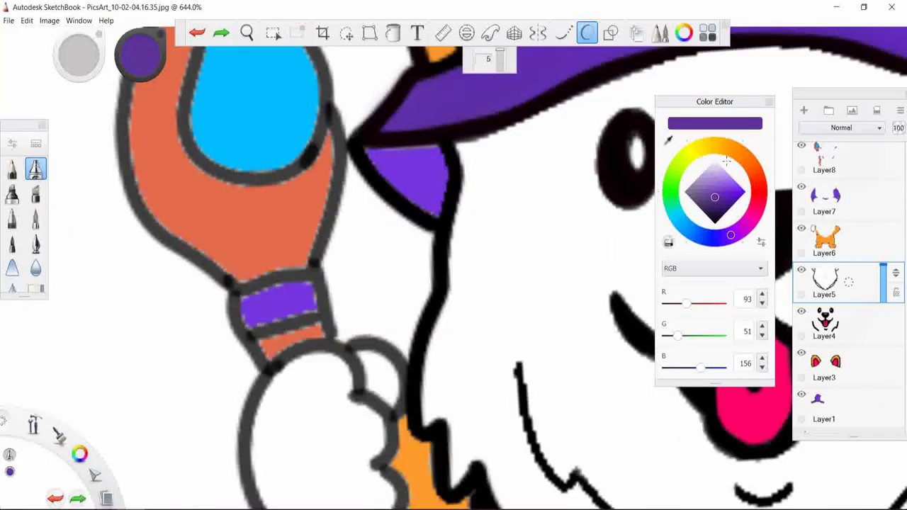
left_click(404, 168, "alt")
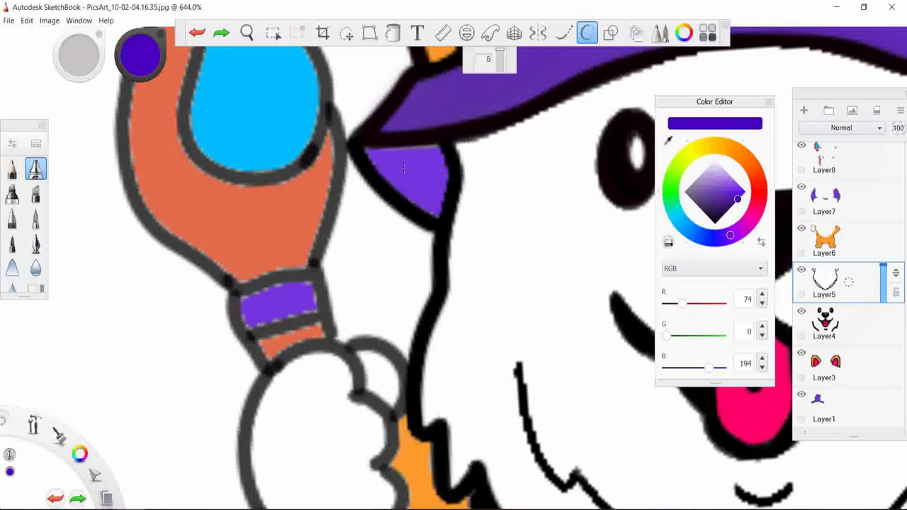
left_click_drag(527, 209, 527, 308)
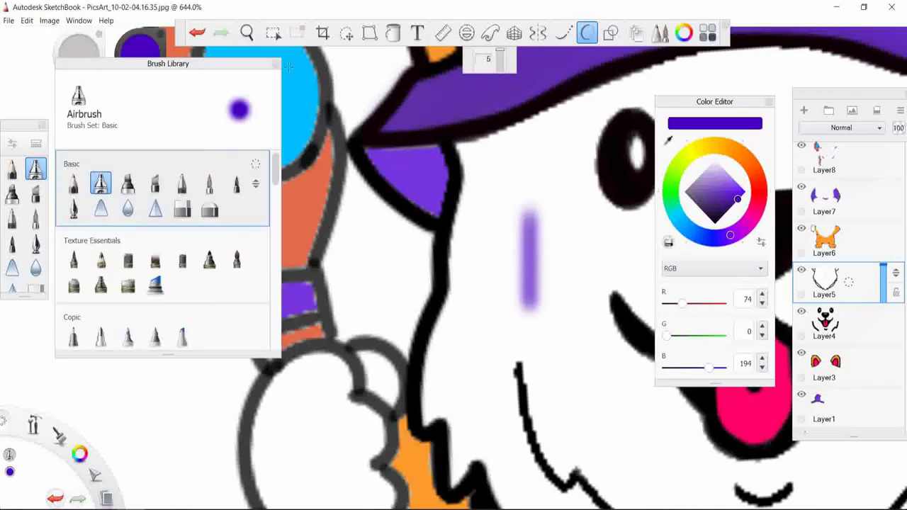
key("ctrl+z")
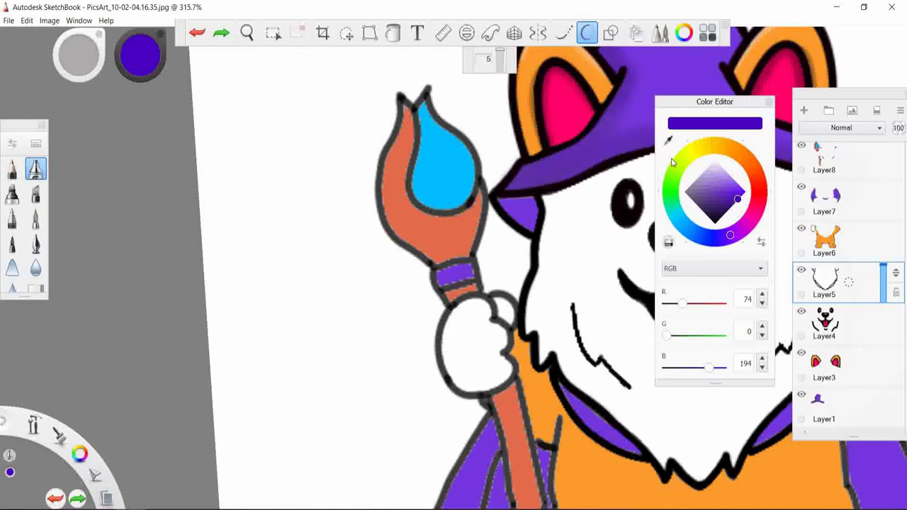
left_click(726, 187)
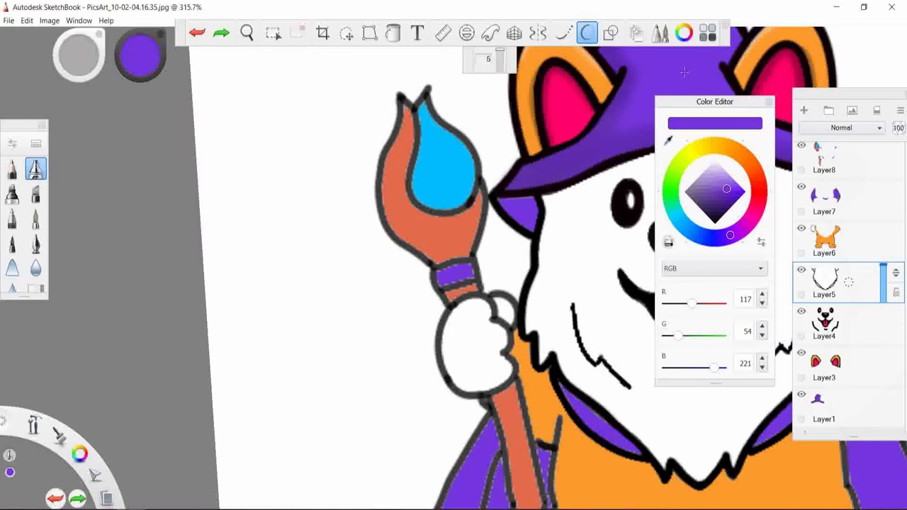
scroll(524, 160, "up", 2)
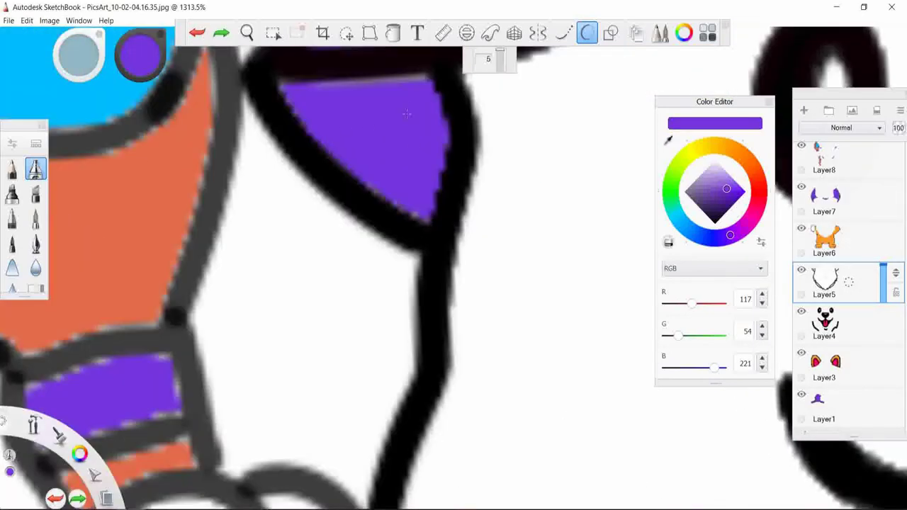
- Try the Super Soft Blender in the Brush Library, then go back to the Airbrush
left_click(35, 144)
scroll(174, 272, "down", 5)
left_click(73, 319)
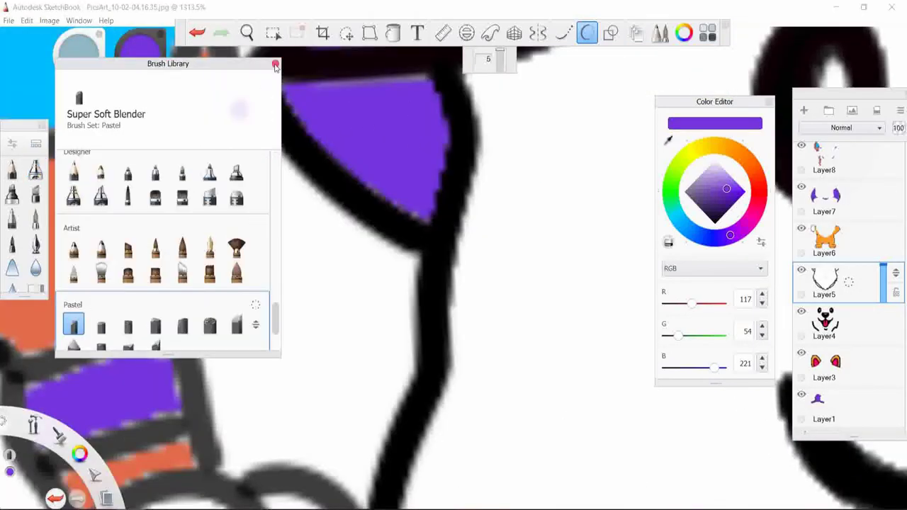
left_click(36, 146)
left_click(36, 145)
left_click(97, 180)
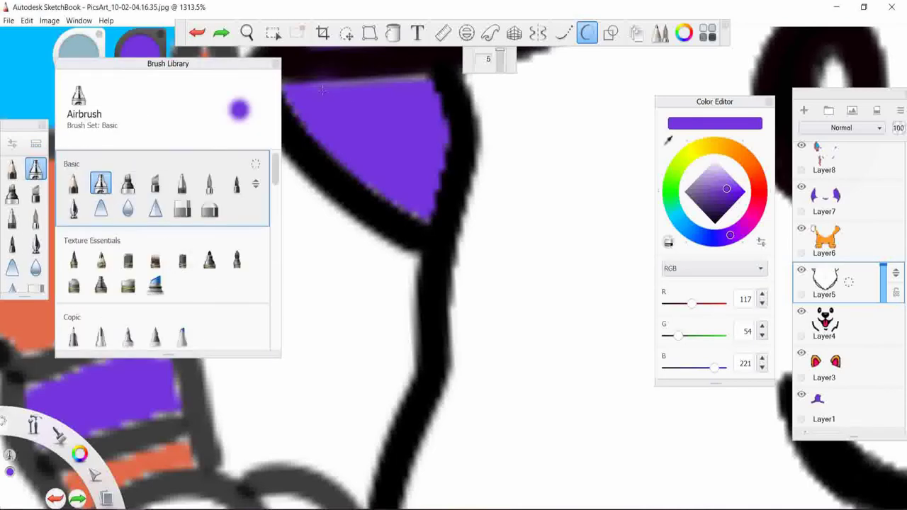
left_click(36, 145)
- Pick deep purple RGB 62, 0, 163 and test-shade the hat flap top, undoing it
left_click(734, 203)
mouse_move(331, 84)
left_mouse_down()
mouse_move(396, 78)
mouse_move(418, 90)
left_mouse_up()
key("ctrl+z")
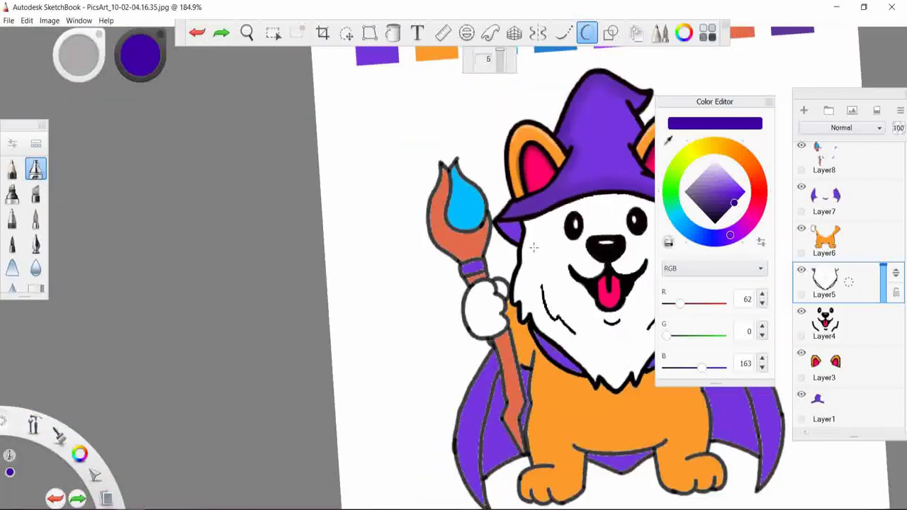
scroll(533, 247, "down", 10)
scroll(534, 246, "up", 5)
scroll(534, 246, "up", 2)
- Check the Airbrush size and flow, then paint the sampled hat purple along the flap's inner outline
left_click(12, 144)
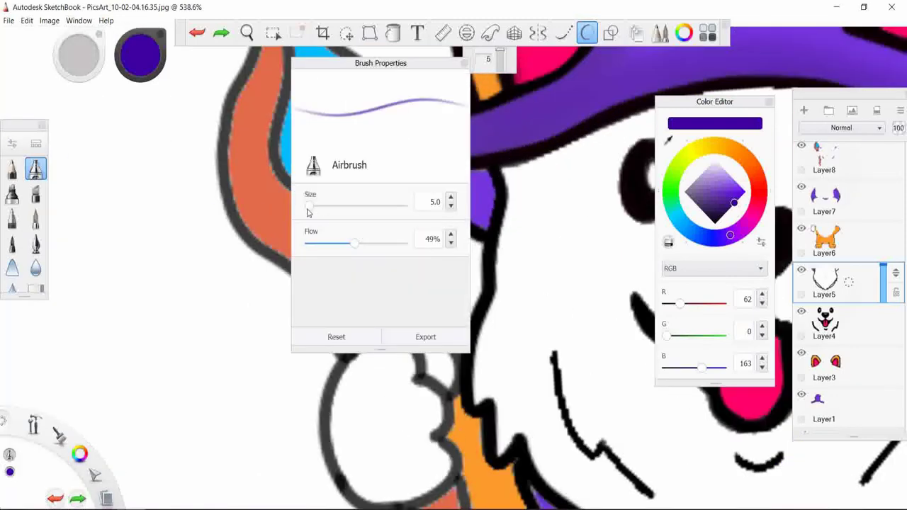
scroll(448, 177, "up", 2)
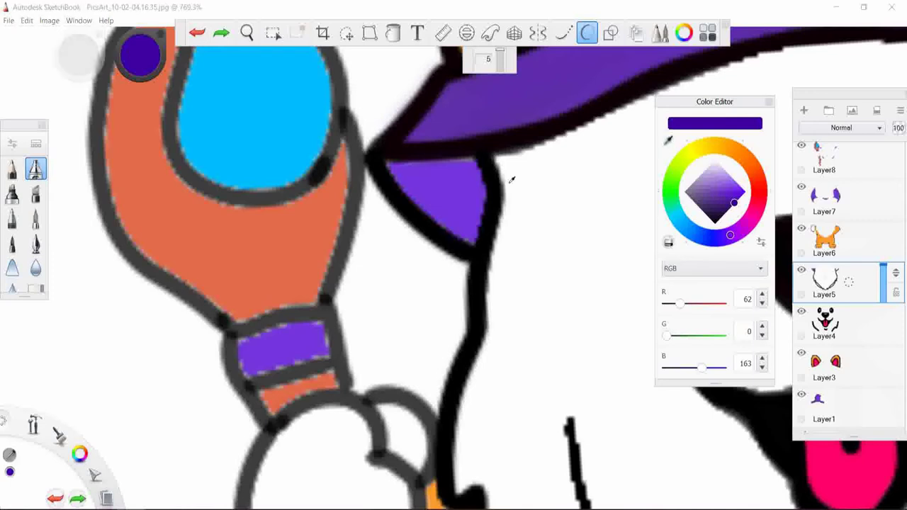
left_click(450, 185, "alt")
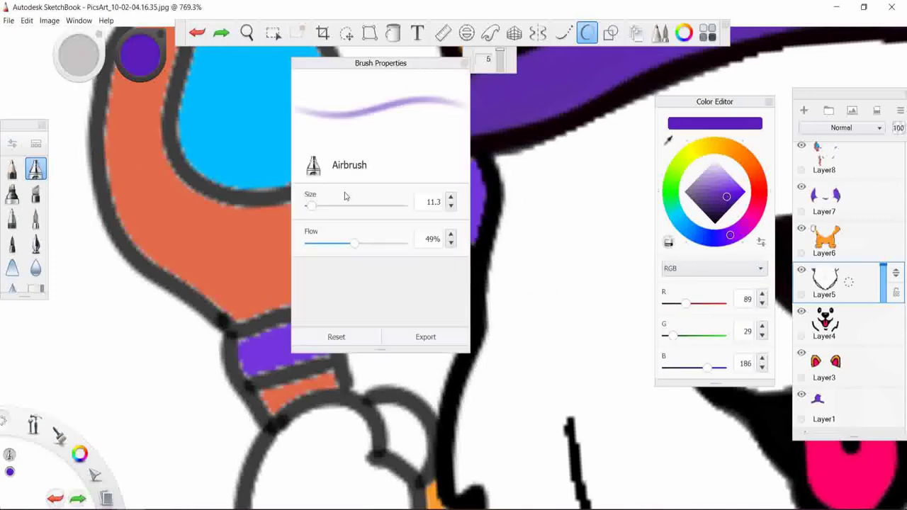
left_click_drag(487, 171, 490, 200)
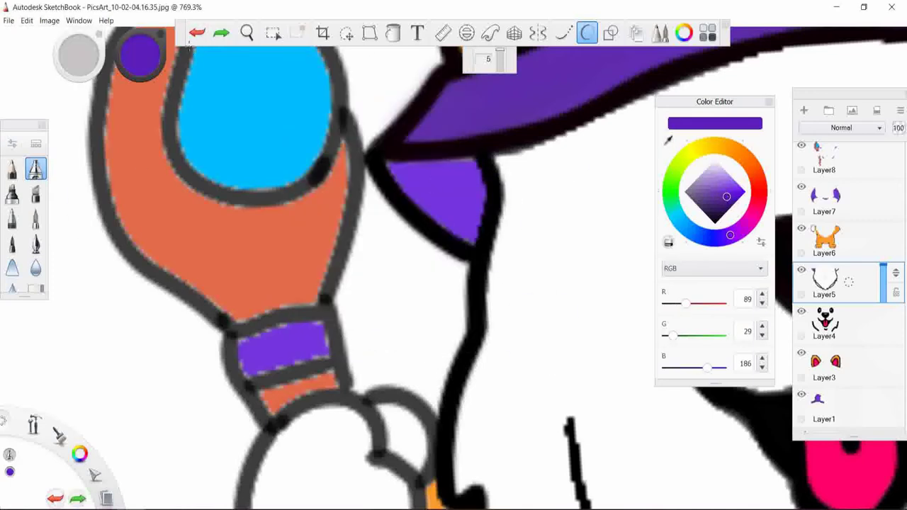
- Load black RGB 0, 0, 0, undo the purple flap stroke, and make Layer8 active
scroll(543, 264, "down", 2)
scroll(538, 236, "up", 2)
left_click(496, 225, "alt")
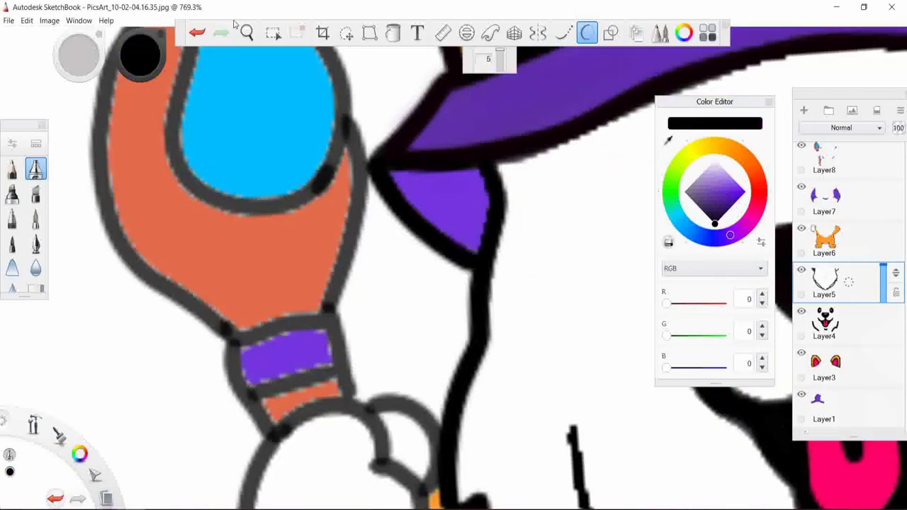
left_click(196, 35)
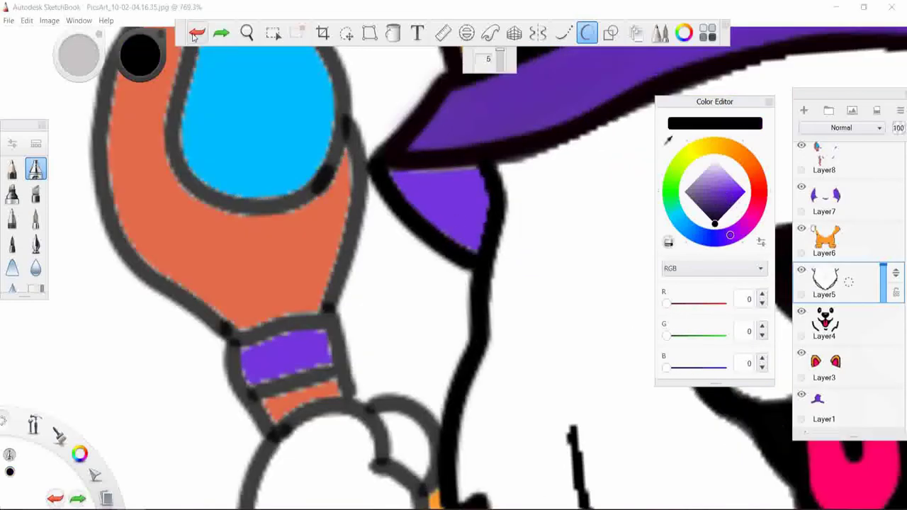
scroll(848, 207, "up", 1)
left_click(849, 207)
- Sample the hat flap's purple and try darker airbrush shading on it, then undo it
scroll(450, 287, "down", 3)
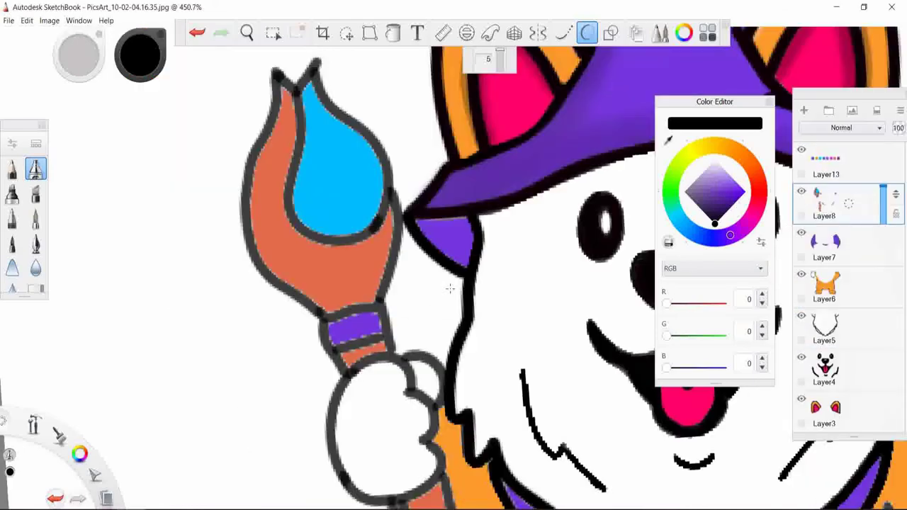
scroll(450, 287, "down", 3)
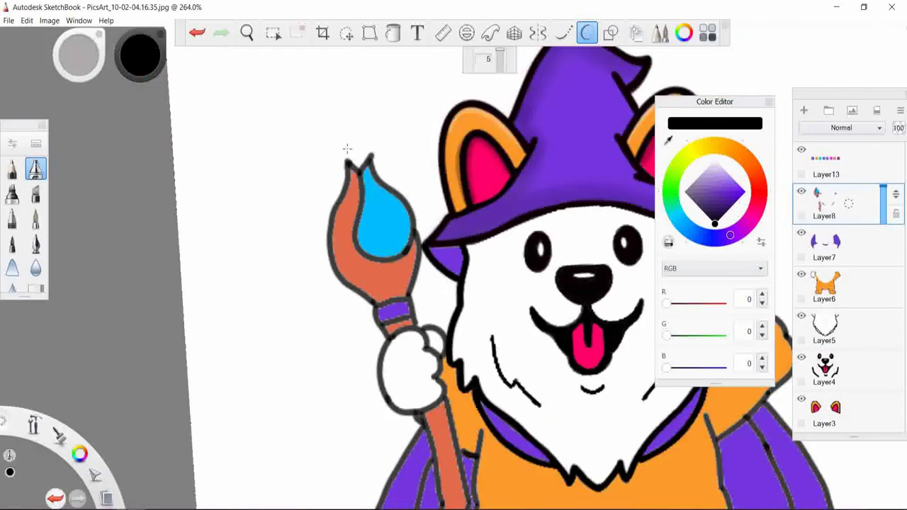
scroll(438, 228, "up", 5)
left_click(427, 232, "alt")
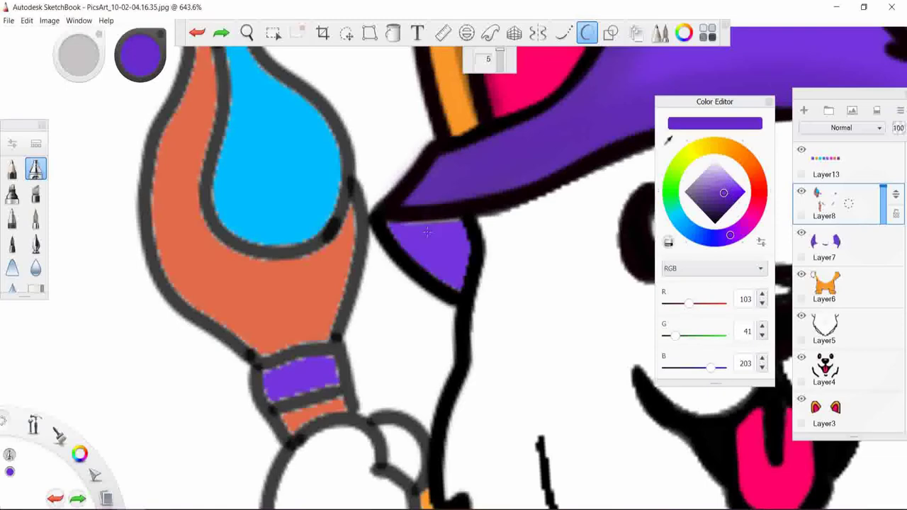
left_click_drag(427, 231, 448, 235)
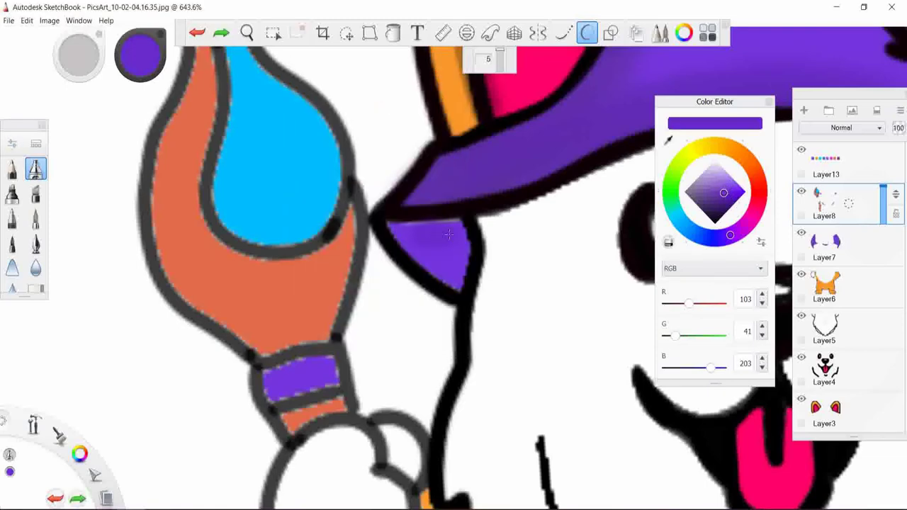
scroll(437, 230, "up", 2)
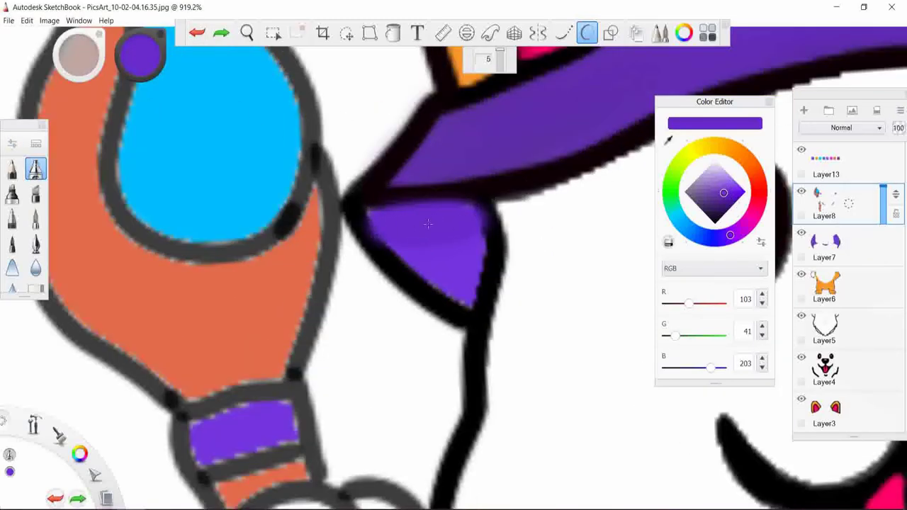
scroll(428, 223, "down", 10)
scroll(387, 116, "up", 9)
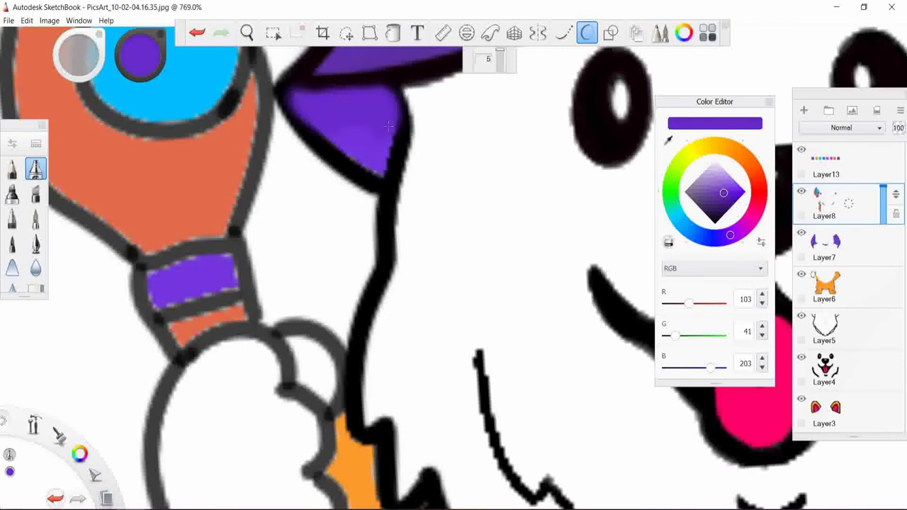
key("ctrl+z")
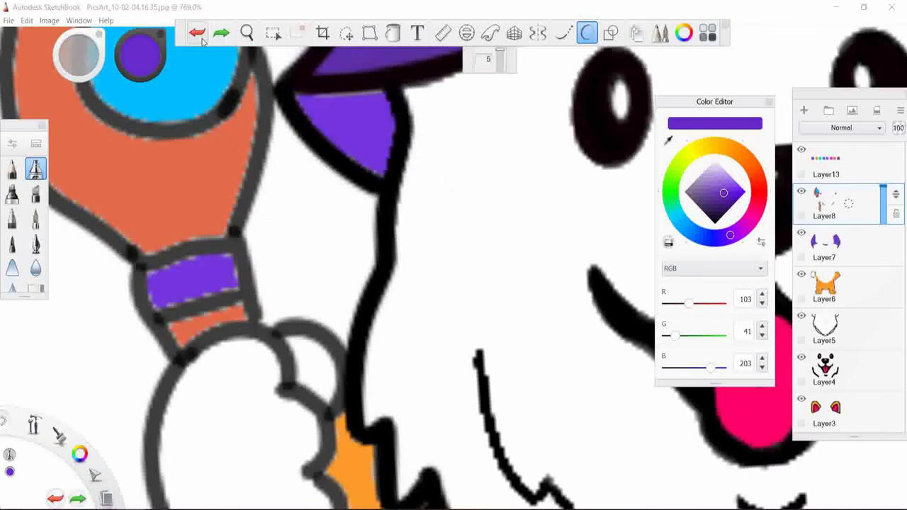
- Resample the hat purple and airbrush it across the top of the hat flap
scroll(439, 251, "down", 2)
scroll(439, 184, "up", 7)
scroll(397, 156, "down", 2)
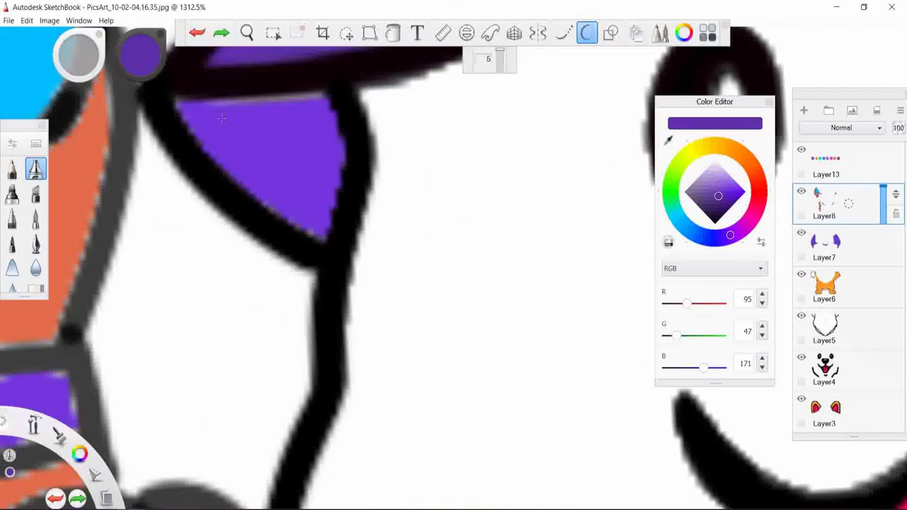
left_click(321, 112, "alt")
left_click_drag(321, 112, 325, 102)
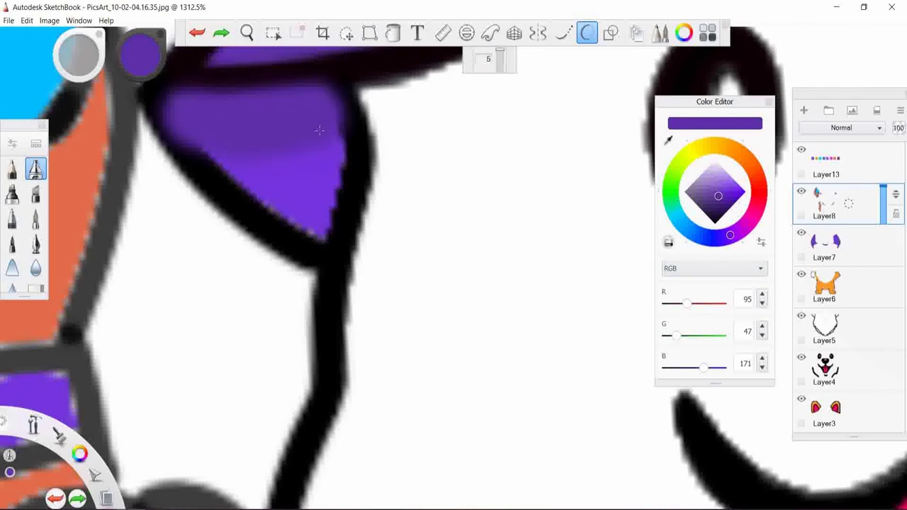
left_click(36, 243)
left_click(240, 65, "alt")
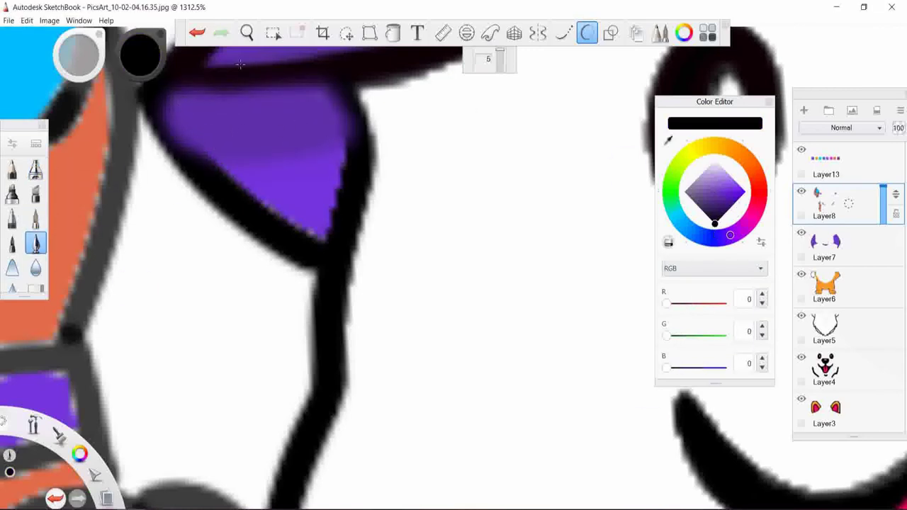
key("ctrl+z")
left_click(240, 53, "alt")
left_click(36, 168)
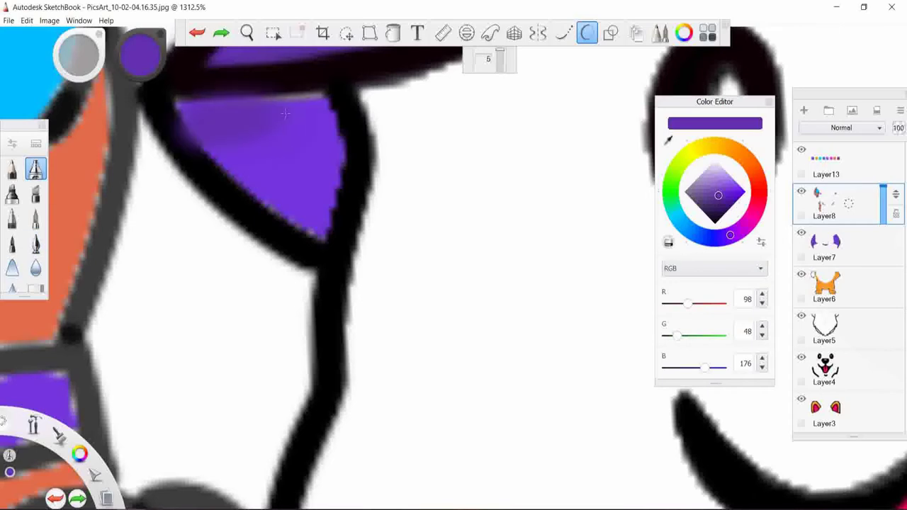
left_click_drag(284, 113, 177, 134)
- Soften the purple at the hat brim corner with the Super Soft Blender brush
scroll(559, 333, "down", 5)
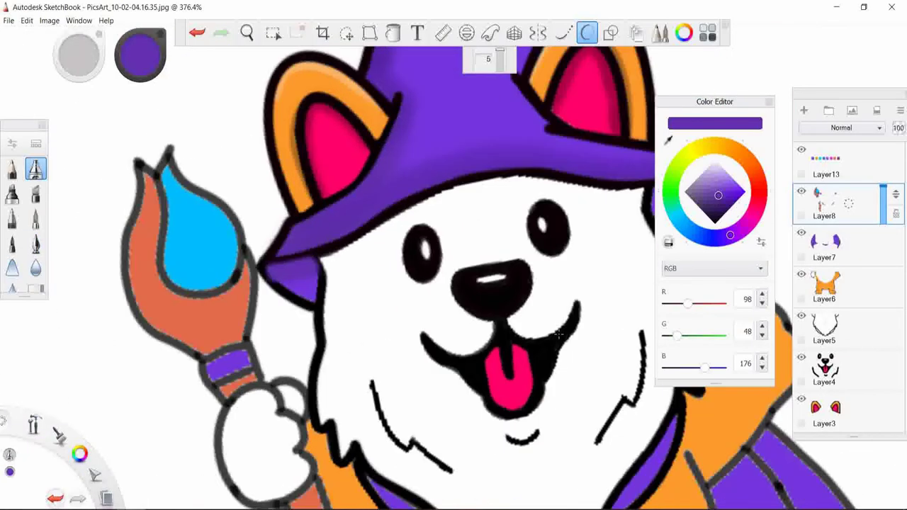
scroll(558, 333, "down", 2)
left_click(37, 145)
key("ctrl+z")
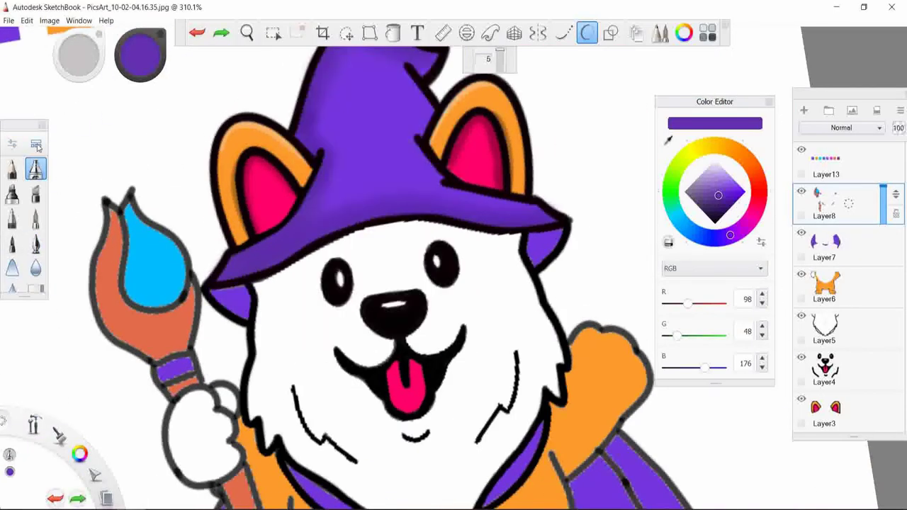
left_click(36, 144)
scroll(163, 233, "down", 5)
scroll(163, 233, "down", 3)
left_click(73, 253)
left_click(276, 63)
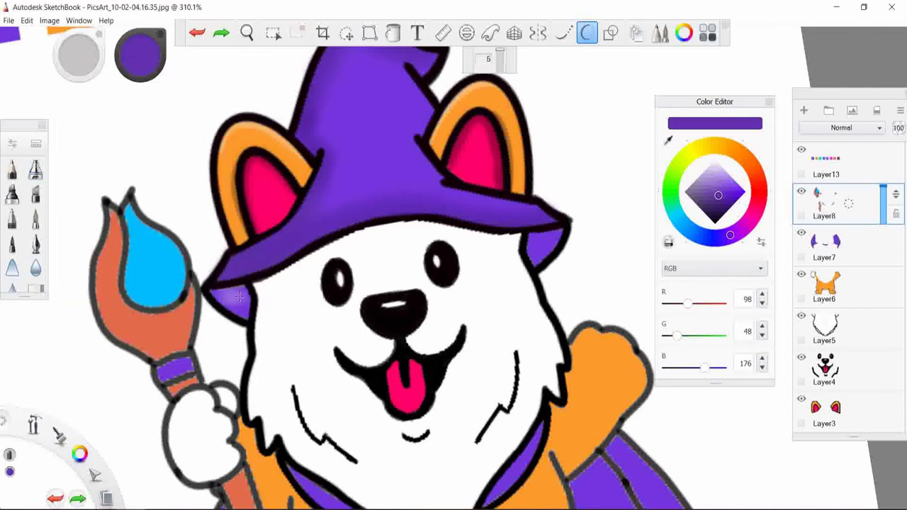
left_click_drag(228, 299, 250, 320)
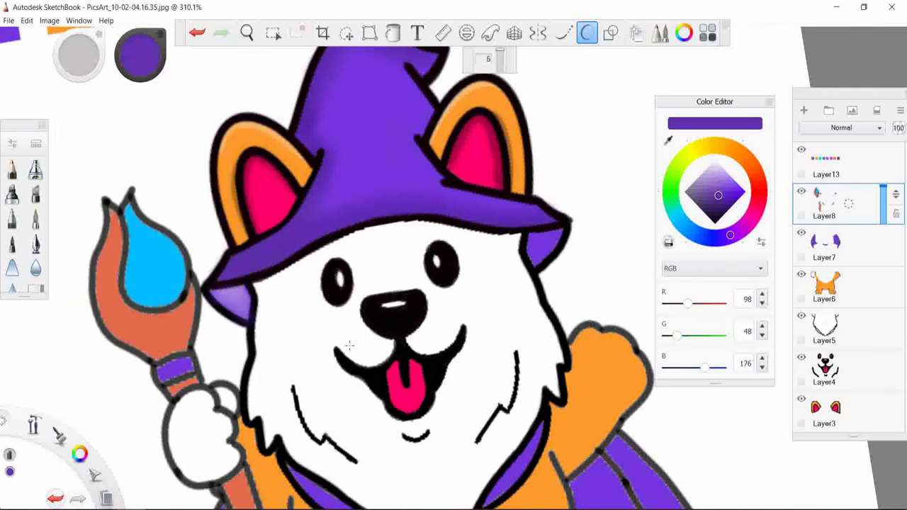
key("ctrl+z")
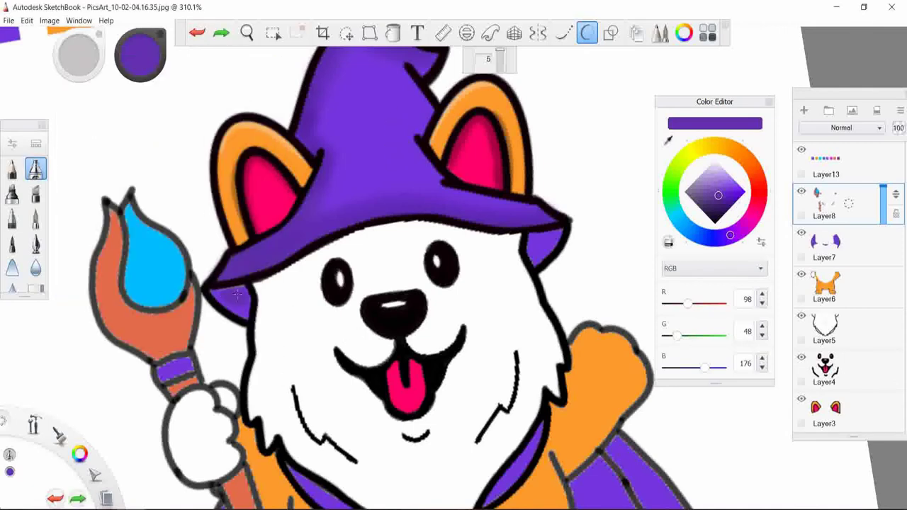
left_click_drag(243, 289, 211, 292)
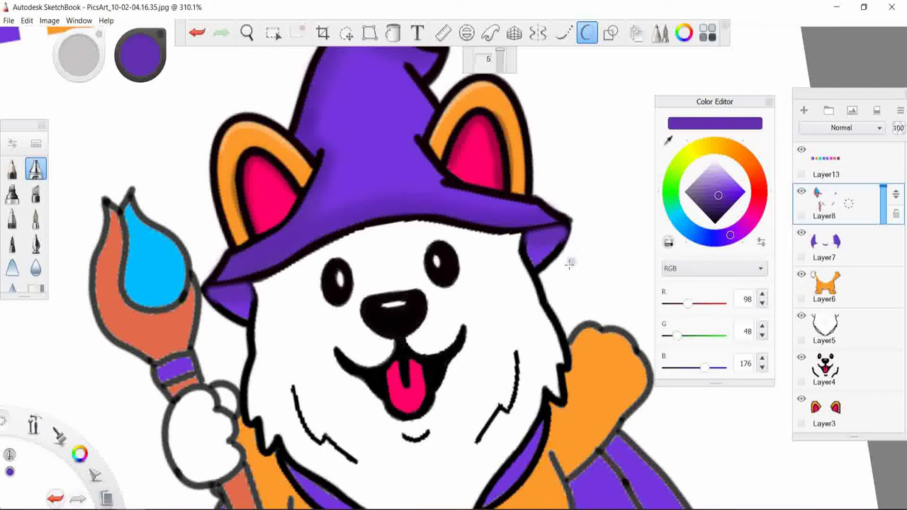
- On Layer8, ink a black line along the hat brim's underside to its tip
left_click(36, 243)
scroll(591, 250, "up", 3)
key("ctrl+z")
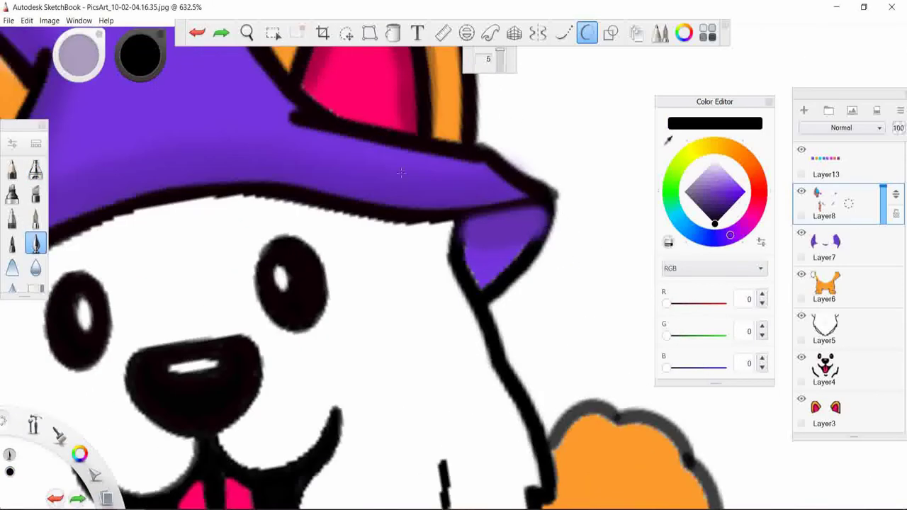
mouse_move(484, 298)
left_mouse_down()
mouse_move(462, 224)
mouse_move(479, 286)
left_mouse_up()
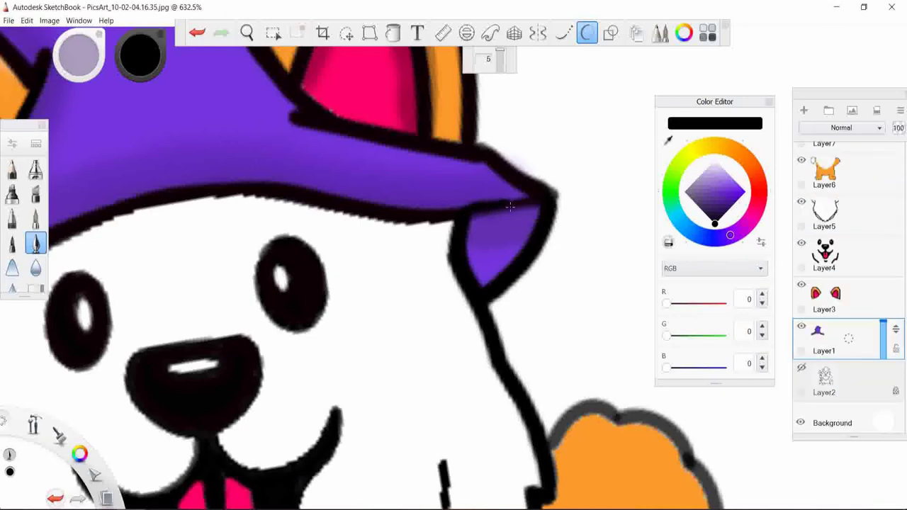
key("ctrl+z")
left_click(835, 221)
left_click_drag(468, 213, 539, 202)
key("ctrl+z")
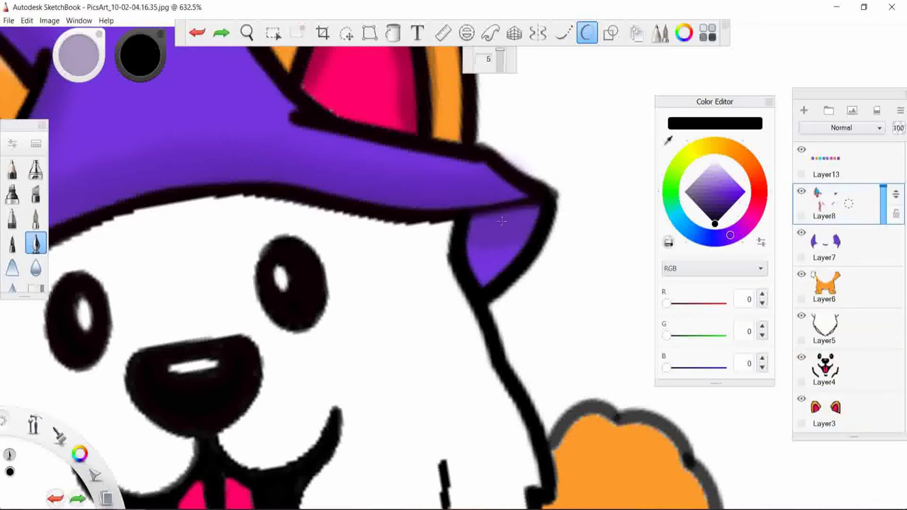
left_click_drag(411, 212, 553, 202)
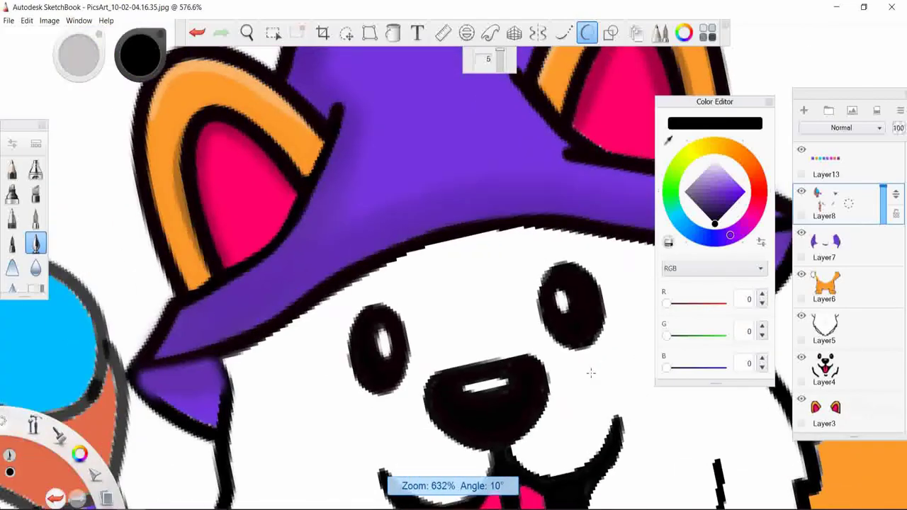
- Outline the purple piece under the brim in black, then select Layer6
scroll(591, 373, "up", 3)
left_click_drag(350, 306, 345, 395)
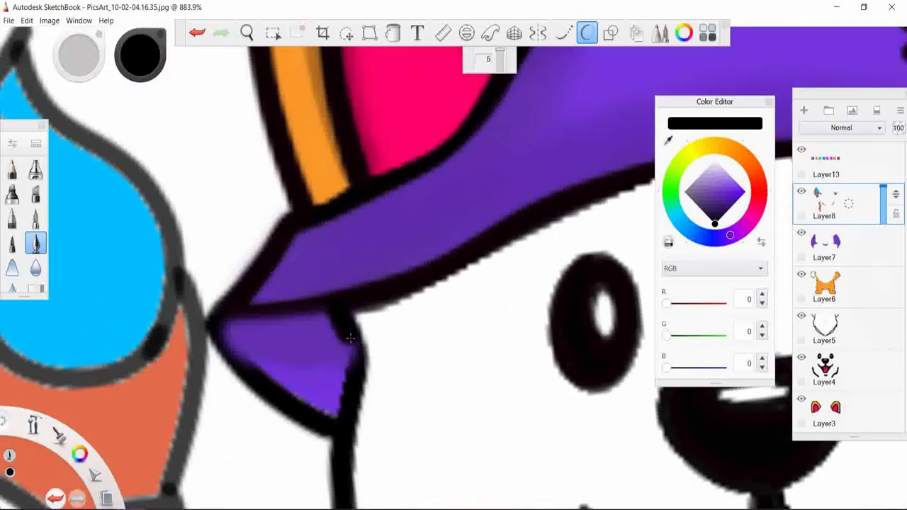
left_click_drag(221, 322, 336, 415)
left_click_drag(225, 323, 352, 306)
scroll(352, 306, "down", 5)
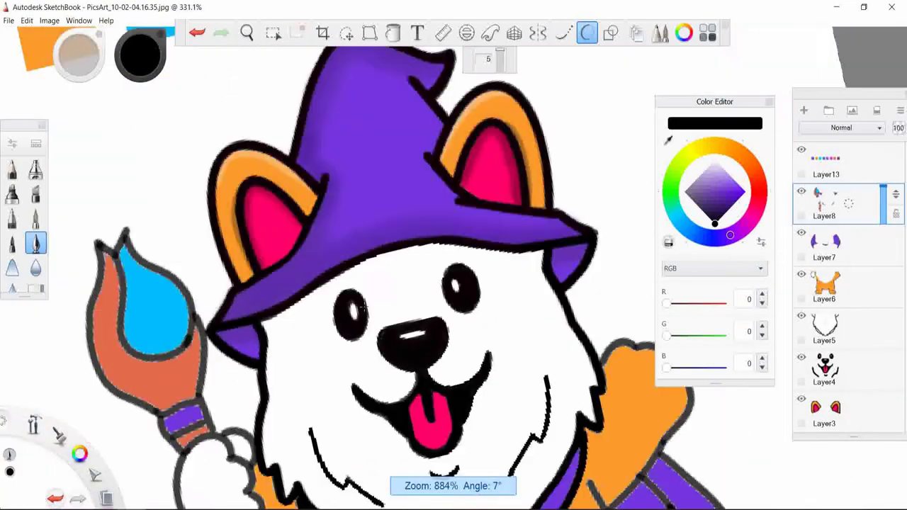
scroll(358, 306, "down", 2)
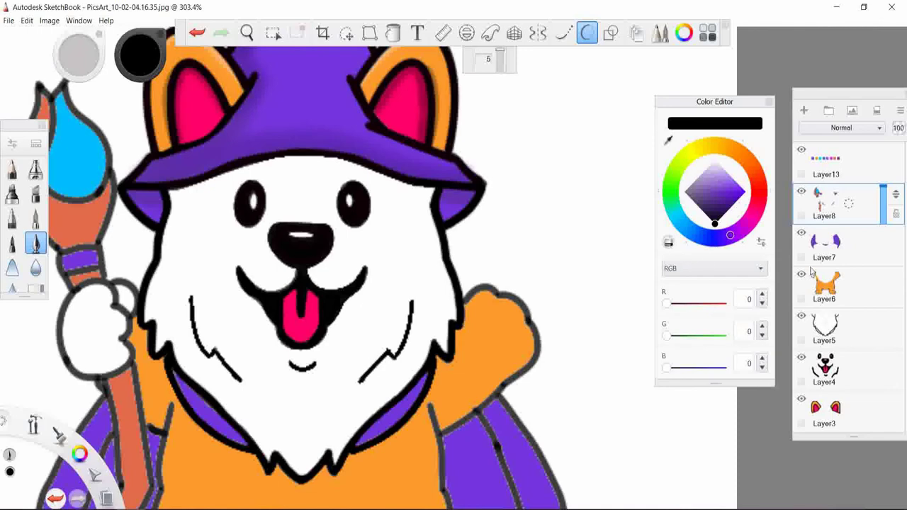
left_click(838, 291)
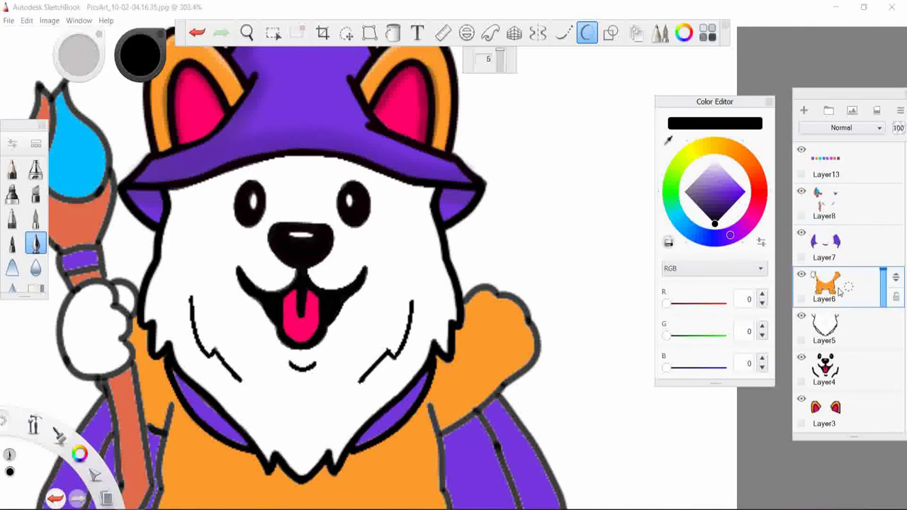
- On Layer8, sample the collar purple and paint over its stray outlines
left_click(840, 202)
scroll(546, 216, "down", 3)
scroll(546, 216, "up", 10)
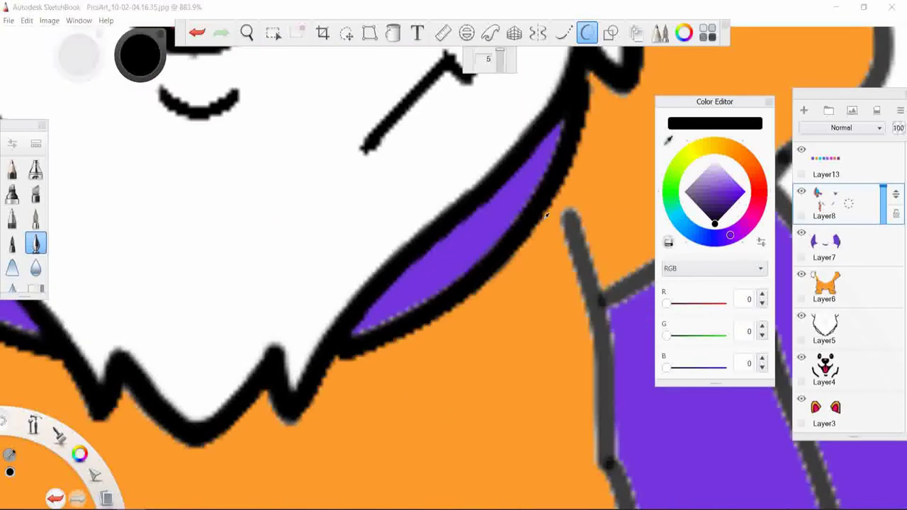
left_click(361, 325, "alt")
key("ctrl+z")
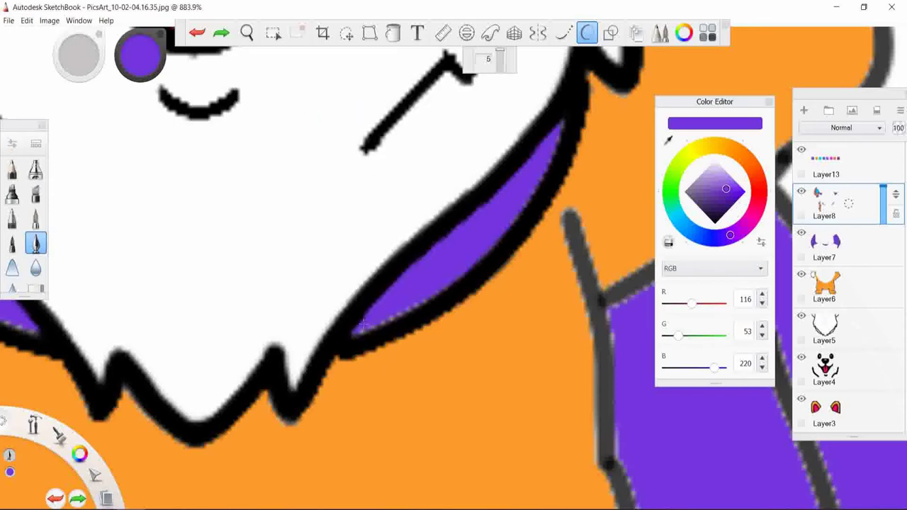
left_click_drag(368, 324, 482, 252)
left_click_drag(559, 124, 332, 57)
left_click_drag(219, 212, 112, 115)
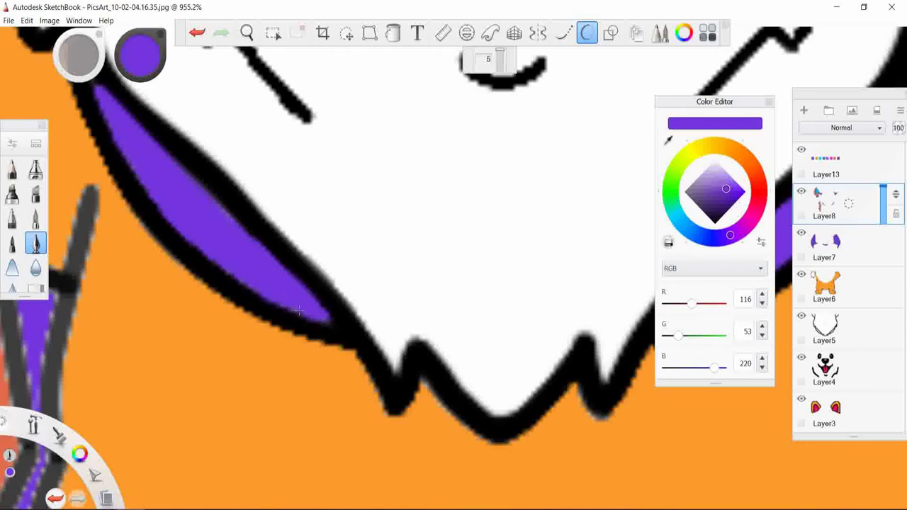
scroll(322, 299, "down", 10)
scroll(427, 297, "up", 10)
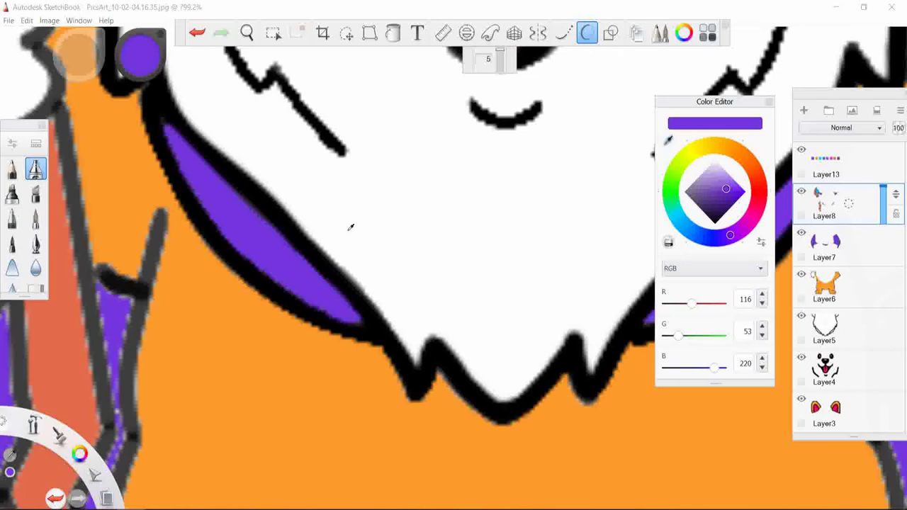
- Choose a darker purple and try shading the collar's lower and right edges
left_click(416, 214)
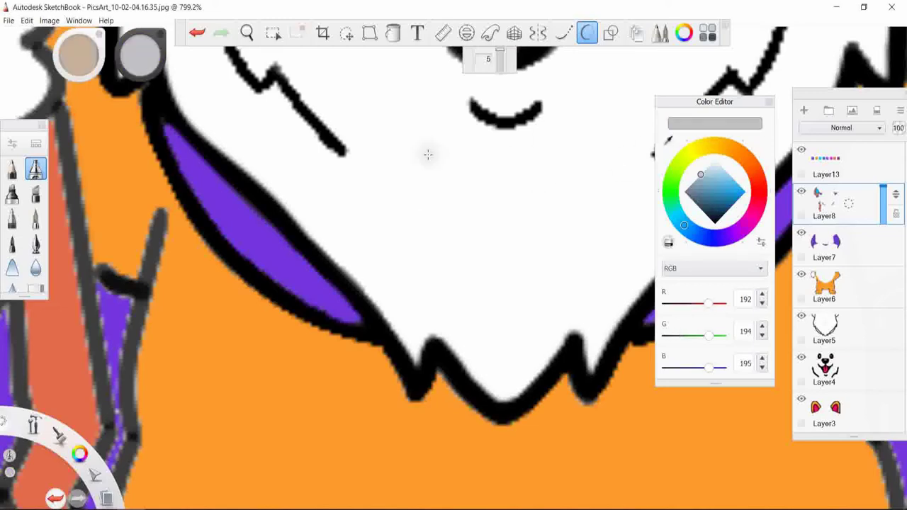
scroll(427, 154, "down", 10)
left_click(267, 215)
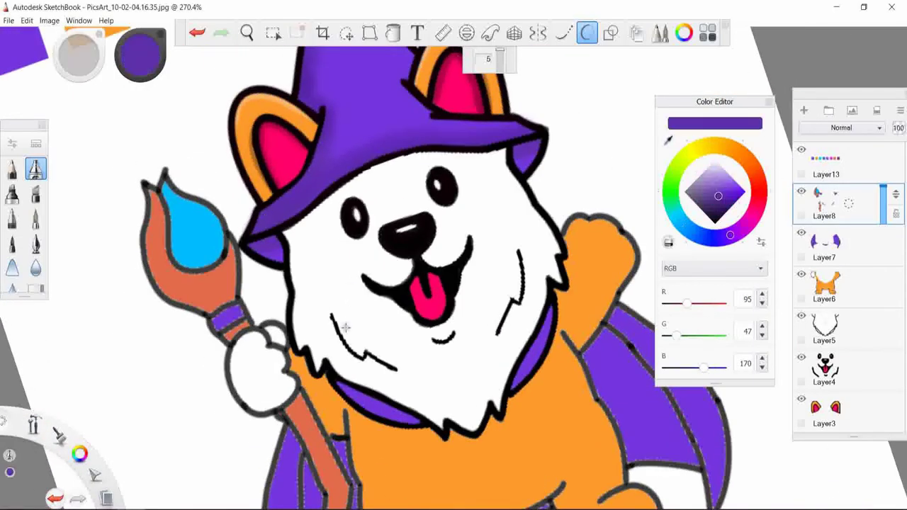
scroll(344, 323, "up", 10)
scroll(470, 320, "up", 2)
left_click_drag(290, 374, 305, 381)
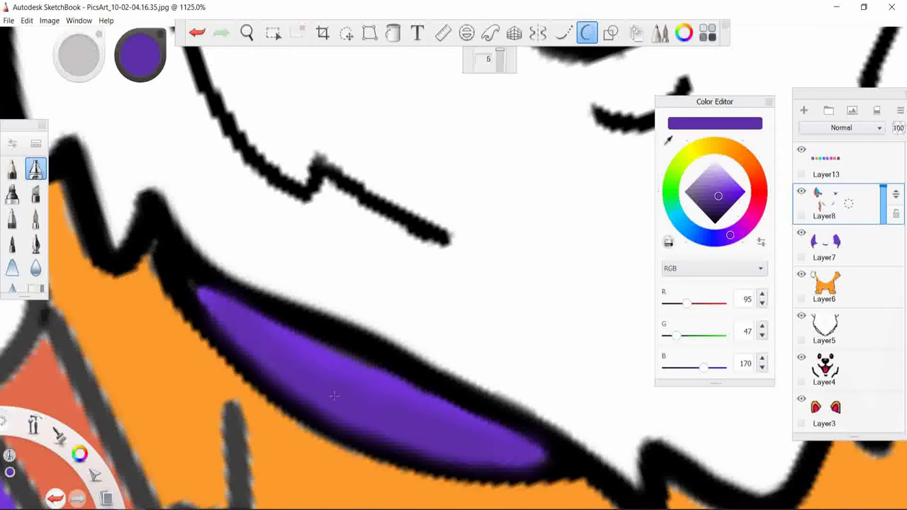
key("ctrl+z")
key("ctrl+z")
key("ctrl+z")
key("ctrl+z")
key("ctrl+z")
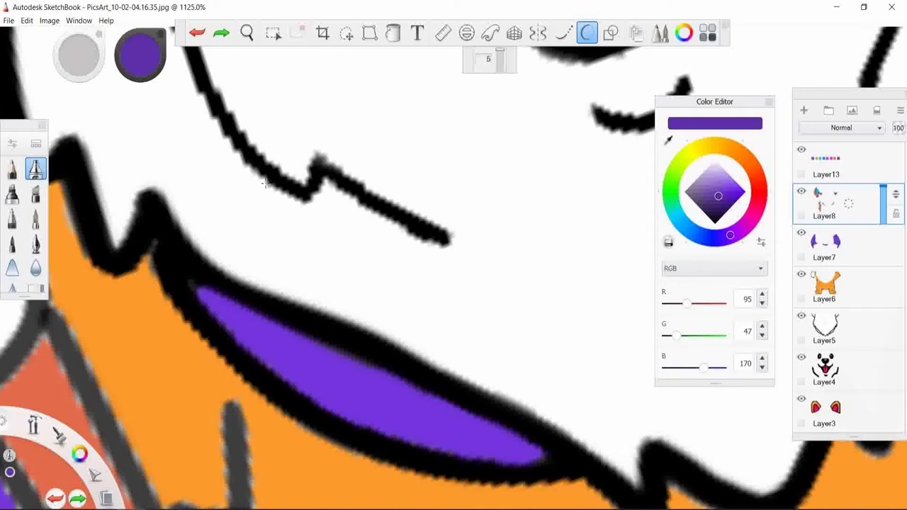
- Shade the collar's lower-left edge and band with darker purple
scroll(153, 372, "up", 2)
mouse_move(235, 278)
left_mouse_down()
mouse_move(347, 386)
mouse_move(602, 482)
left_mouse_up()
left_click_drag(270, 329, 446, 453)
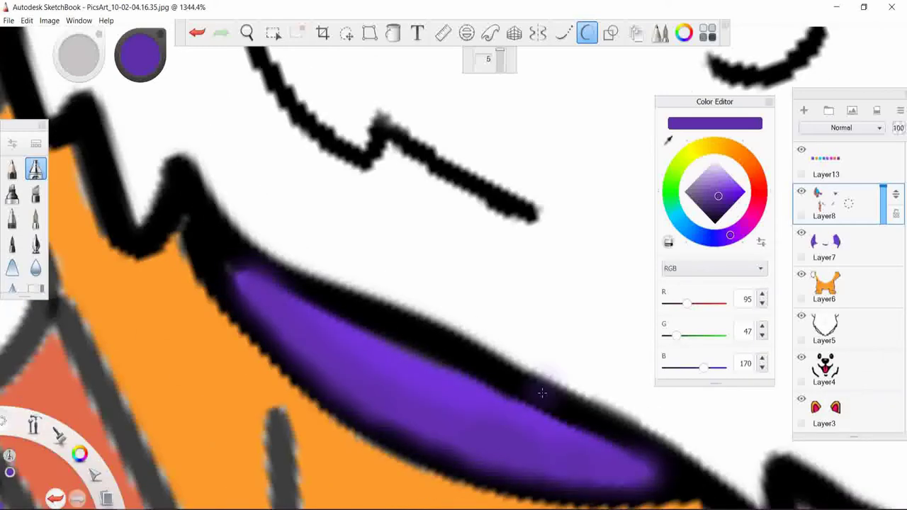
scroll(575, 471, "down", 7)
scroll(575, 471, "up", 4)
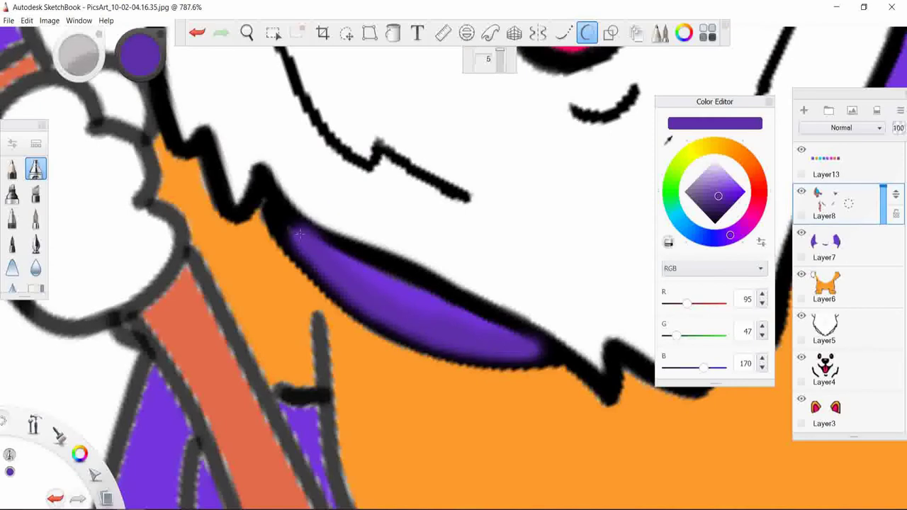
scroll(344, 298, "down", 3)
scroll(344, 298, "up", 3)
scroll(344, 298, "up", 2)
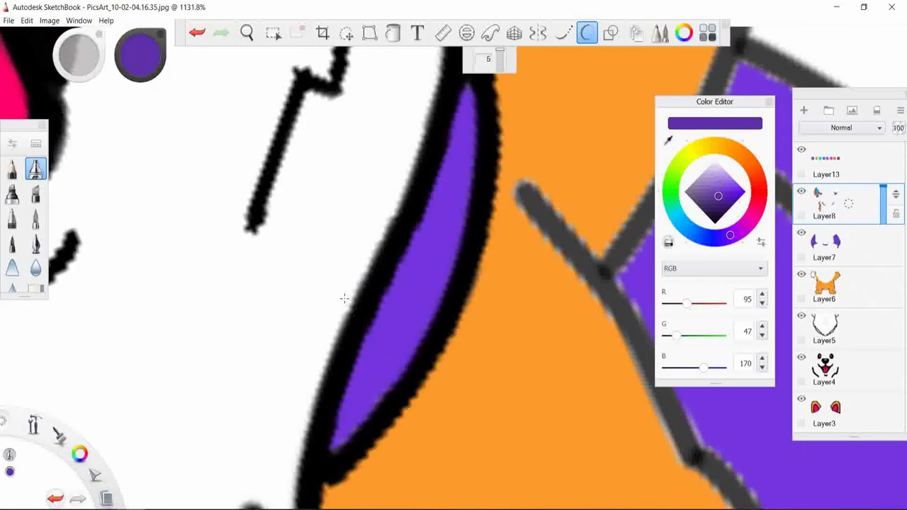
mouse_move(469, 115)
left_mouse_down()
mouse_move(446, 241)
mouse_move(404, 354)
mouse_move(330, 450)
mouse_move(429, 301)
left_mouse_up()
key("ctrl+z")
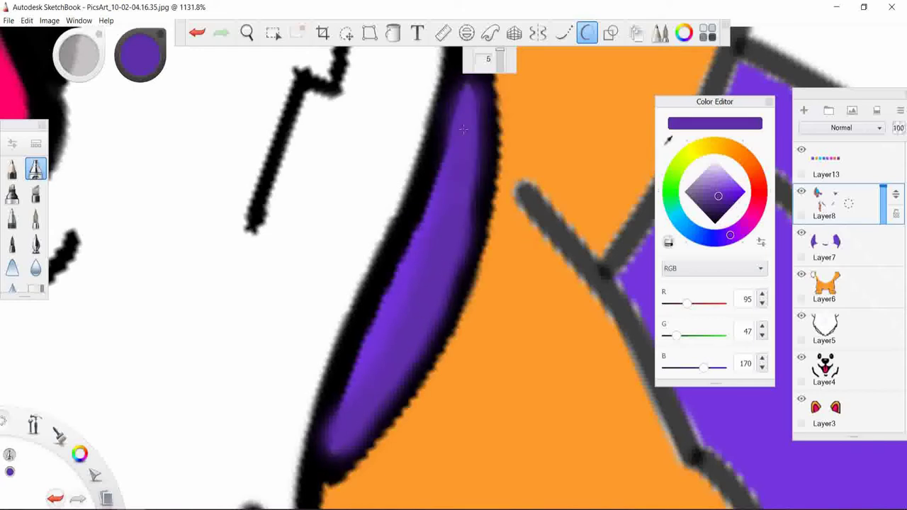
- Ink the collar band's left and right edges in black
left_click(445, 77, "alt")
key("b")
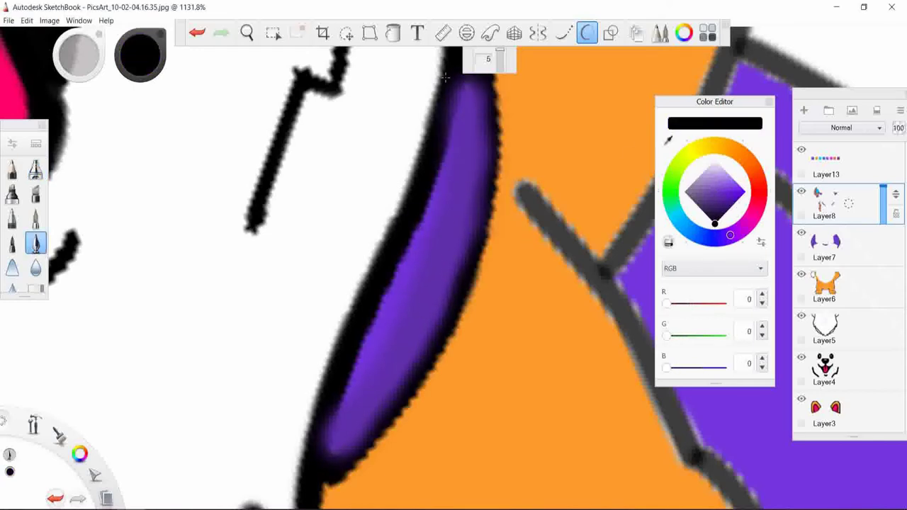
left_click_drag(445, 76, 436, 141)
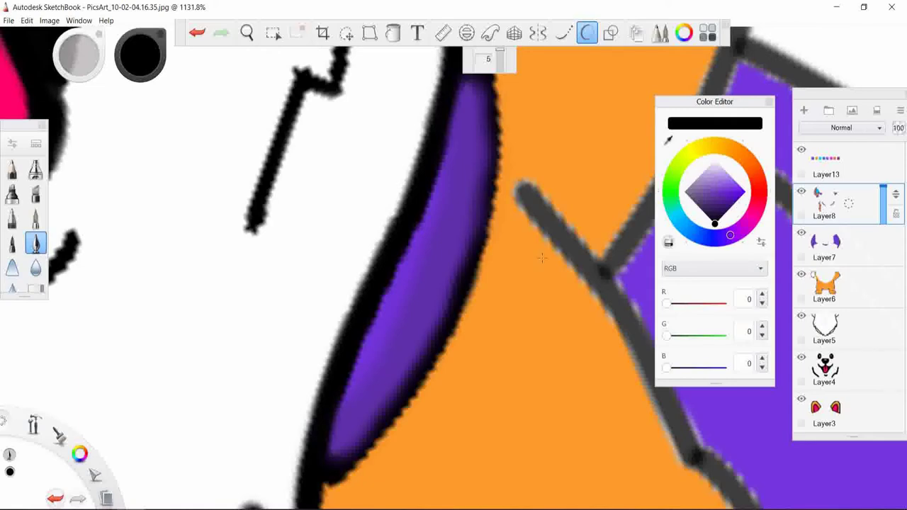
scroll(521, 156, "down", 1)
mouse_move(492, 84)
left_mouse_down()
mouse_move(434, 333)
mouse_move(367, 406)
left_mouse_up()
scroll(457, 317, "down", 3)
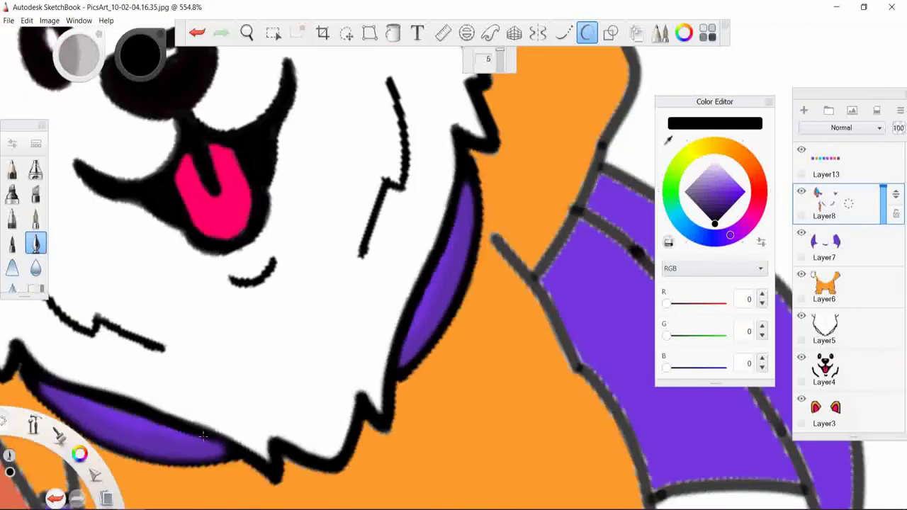
- Ink a black line along the collar band's lower edge
left_click_drag(93, 434, 234, 465)
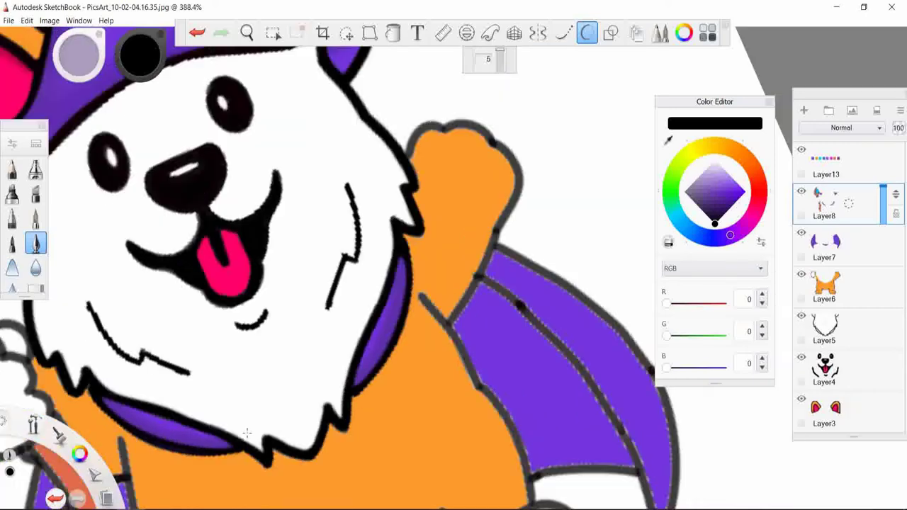
scroll(154, 262, "down", 3)
scroll(154, 263, "up", 4)
key("ctrl+z")
left_click_drag(166, 480, 312, 499)
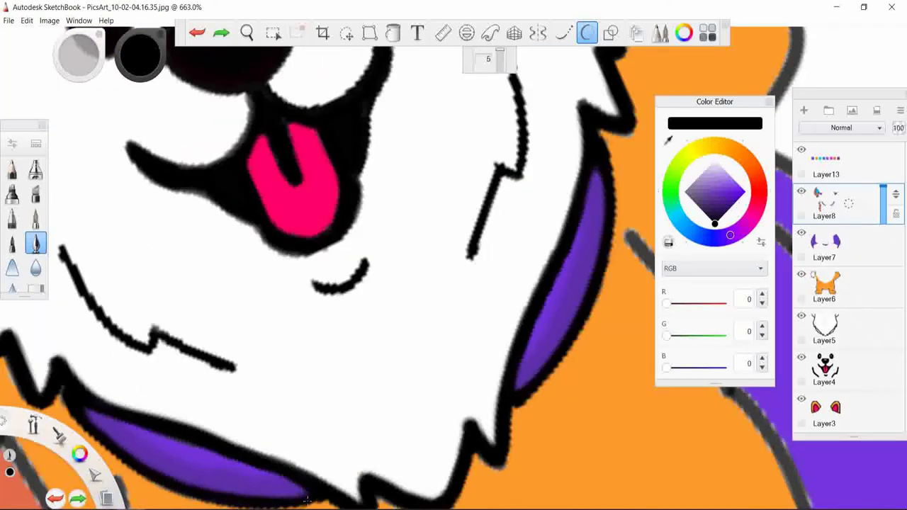
scroll(364, 426, "down", 4)
scroll(365, 427, "down", 1)
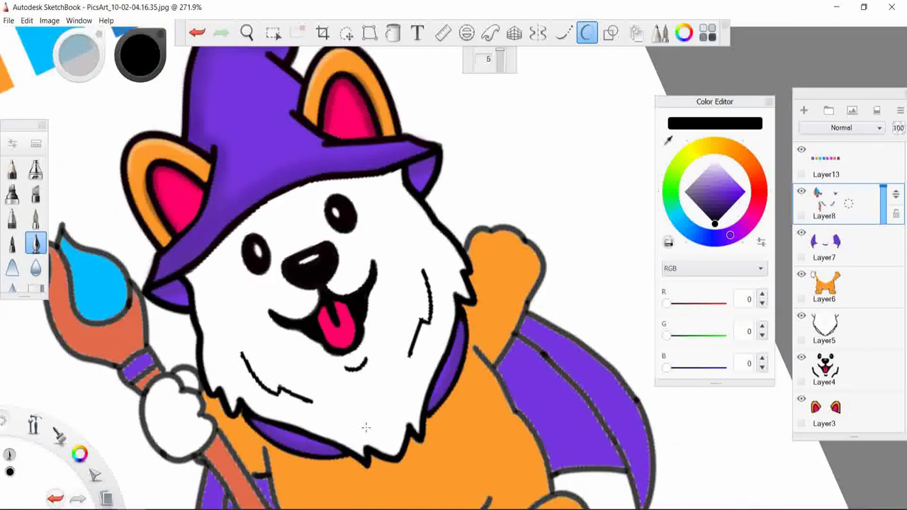
- On Layer5, sketch the first orange marking lines down the corgi's face
left_click(825, 290)
scroll(497, 392, "down", 3)
scroll(361, 376, "up", 5)
left_click(825, 328)
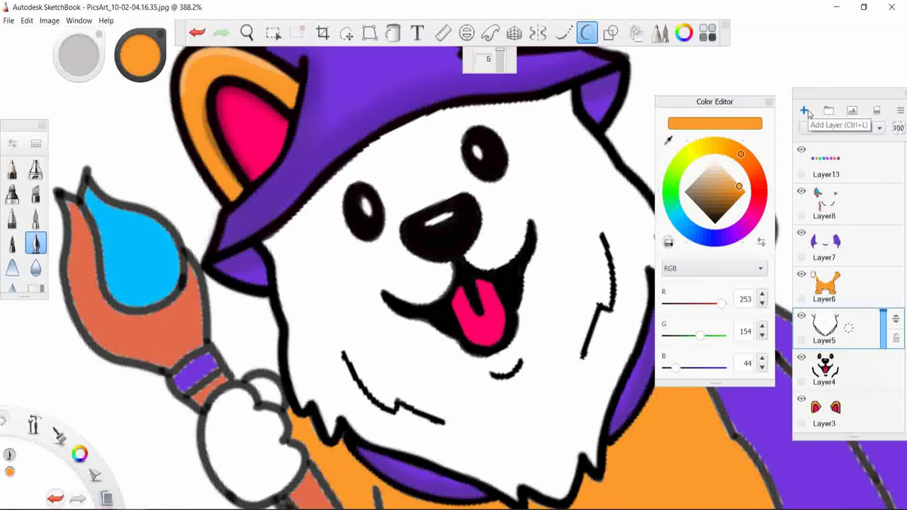
left_click_drag(290, 338, 331, 304)
left_click(196, 32)
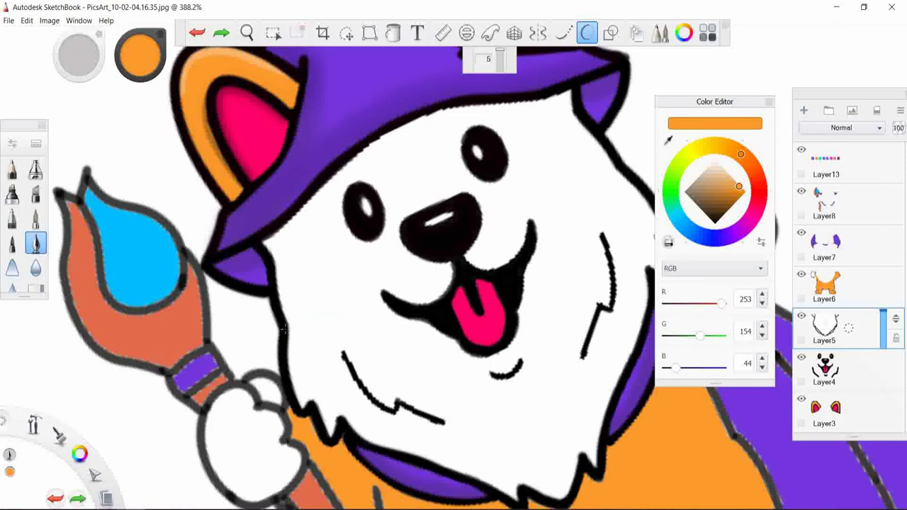
left_click_drag(287, 327, 329, 283)
mouse_move(390, 244)
left_mouse_down()
mouse_move(401, 126)
mouse_move(396, 217)
left_mouse_up()
key("ctrl+z")
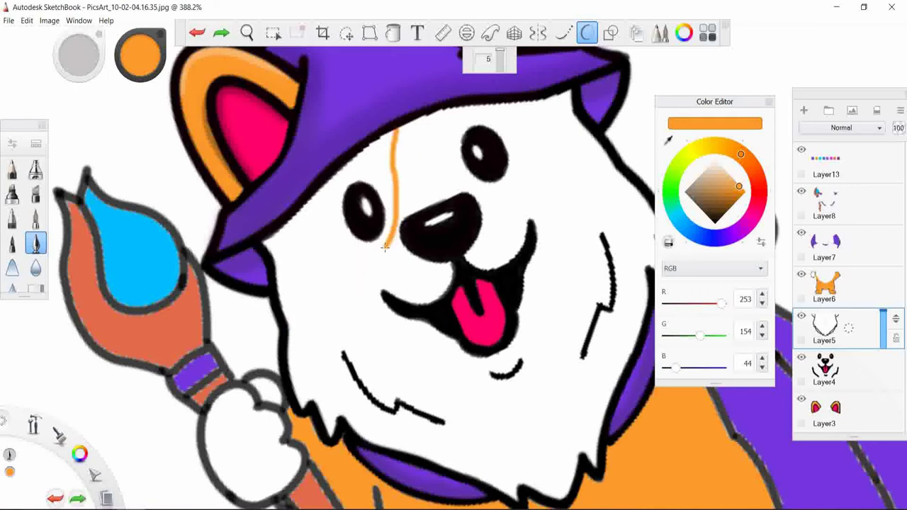
- Draw orange boundary lines down the left cheek and beside the right eye
left_click_drag(345, 268, 287, 333)
key("ctrl+z")
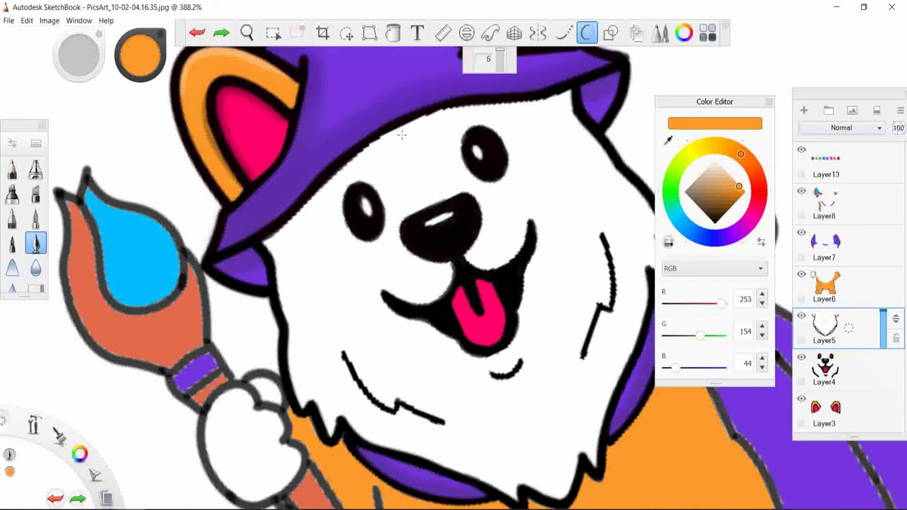
key("ctrl+y")
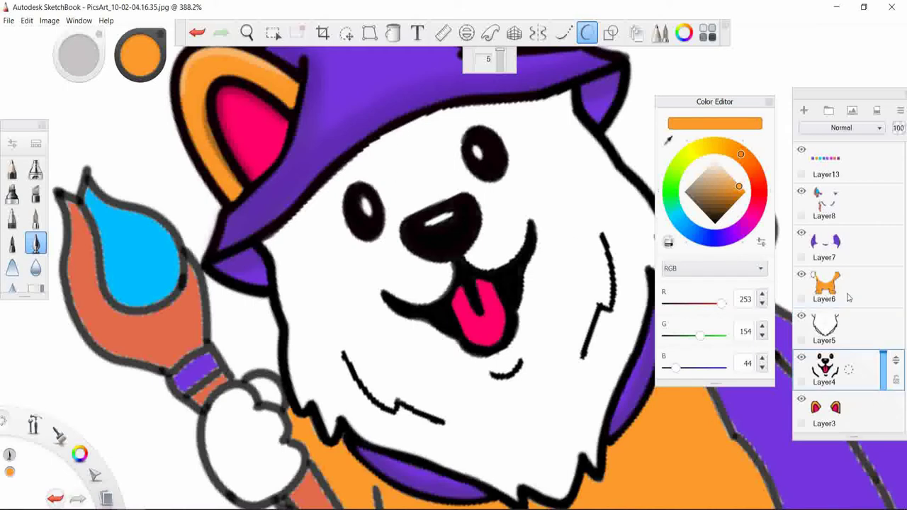
left_click(847, 322)
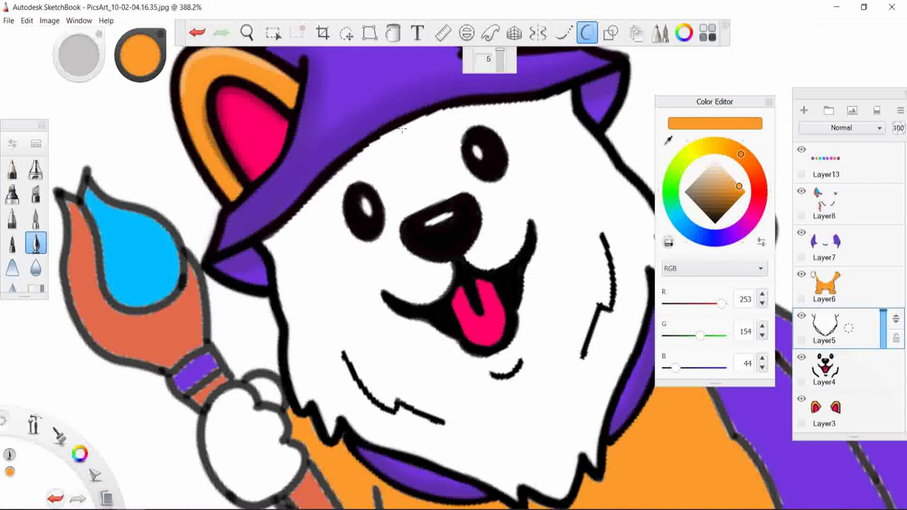
mouse_move(401, 126)
left_mouse_down()
mouse_move(374, 256)
mouse_move(310, 287)
left_mouse_up()
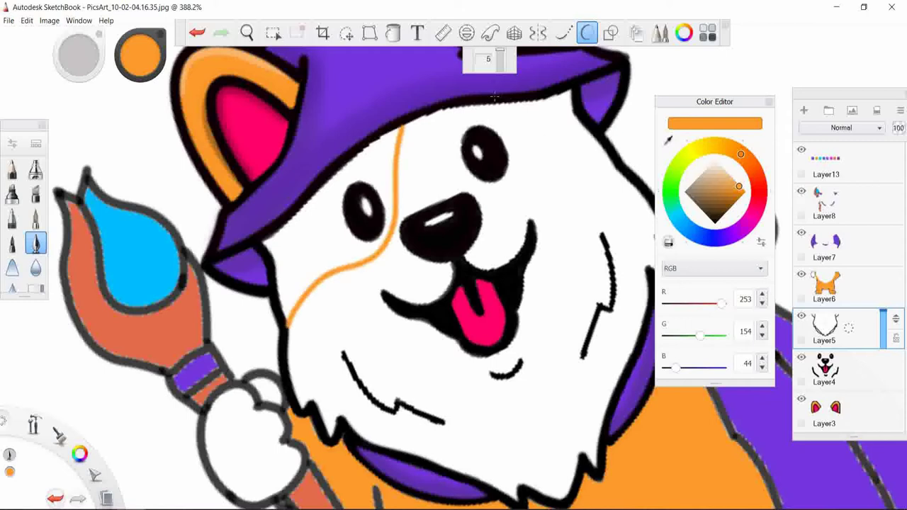
left_click(196, 35)
mouse_move(385, 149)
left_mouse_down()
mouse_move(393, 243)
mouse_move(304, 305)
mouse_move(290, 330)
left_mouse_up()
mouse_move(411, 119)
left_mouse_down()
mouse_move(454, 171)
mouse_move(611, 160)
left_mouse_up()
left_click(392, 33)
- Fill the marked face area with orange, then return to the brush
left_click(314, 257)
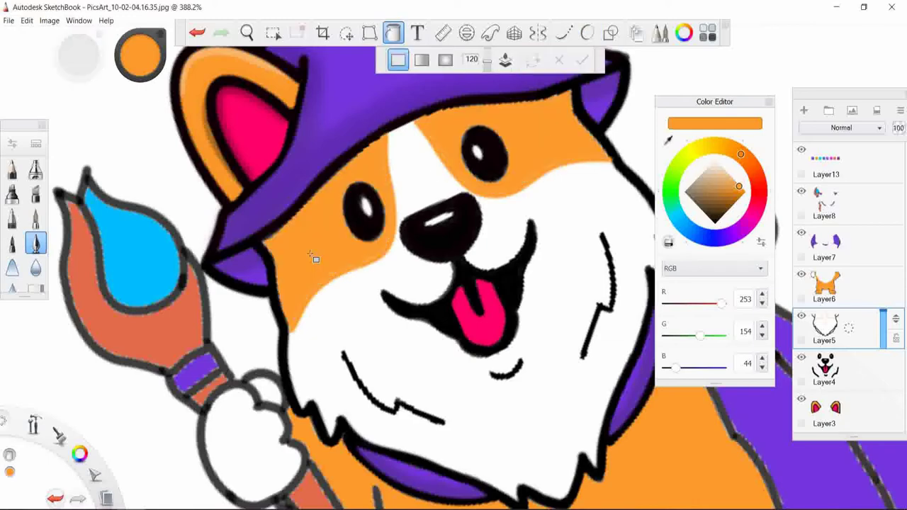
scroll(609, 257, "up", 2)
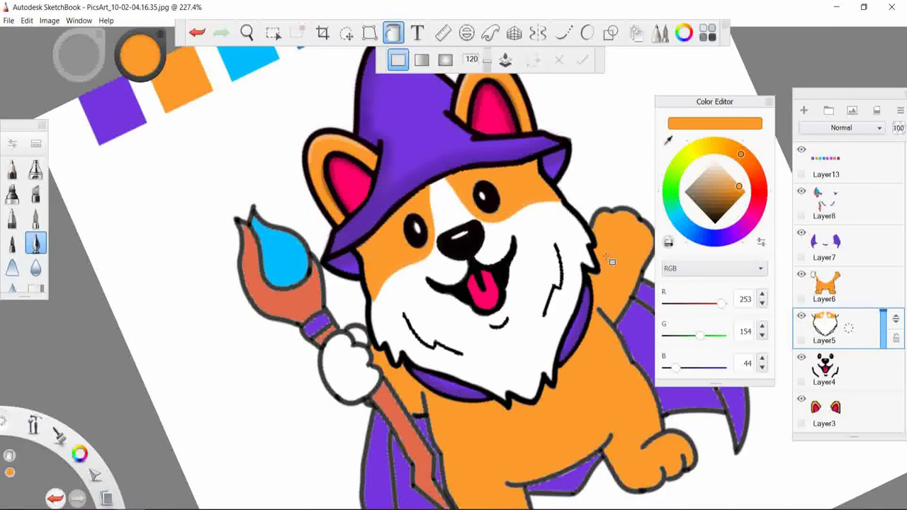
scroll(611, 257, "up", 2)
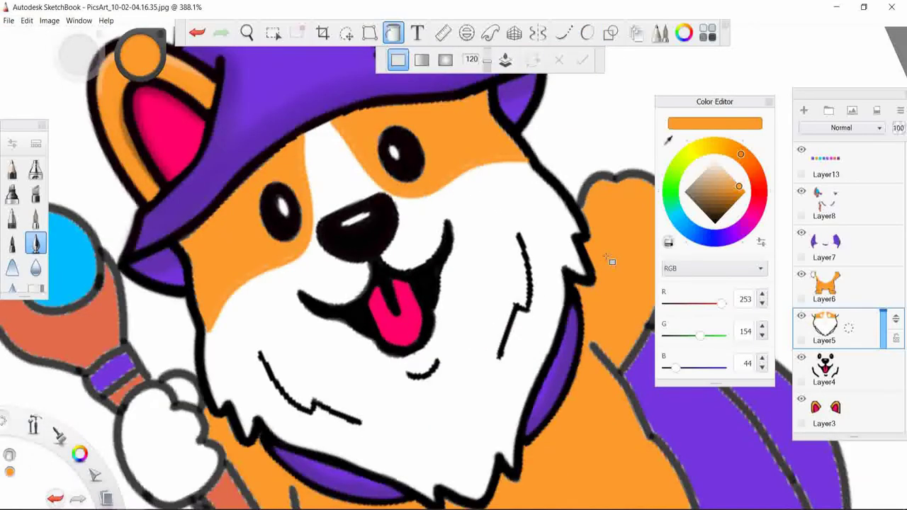
key("b")
scroll(445, 192, "up", 2)
scroll(445, 192, "up", 2)
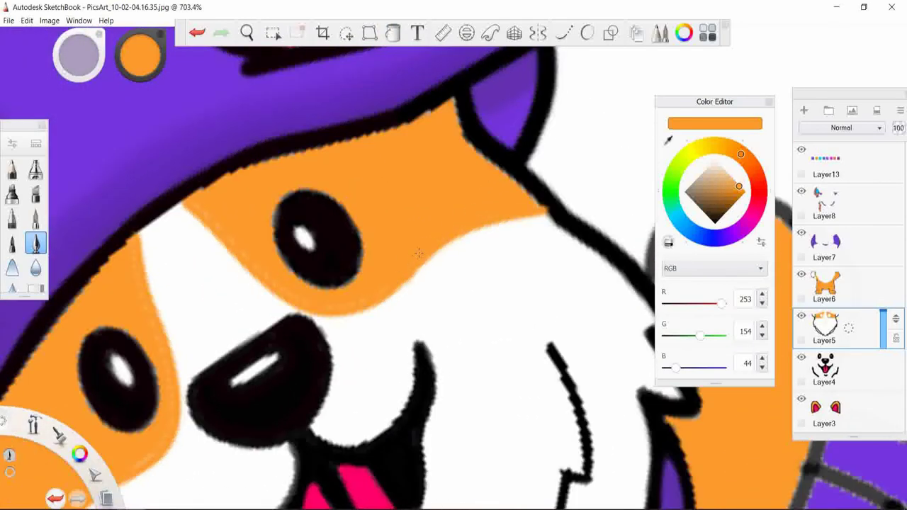
key("ctrl+z")
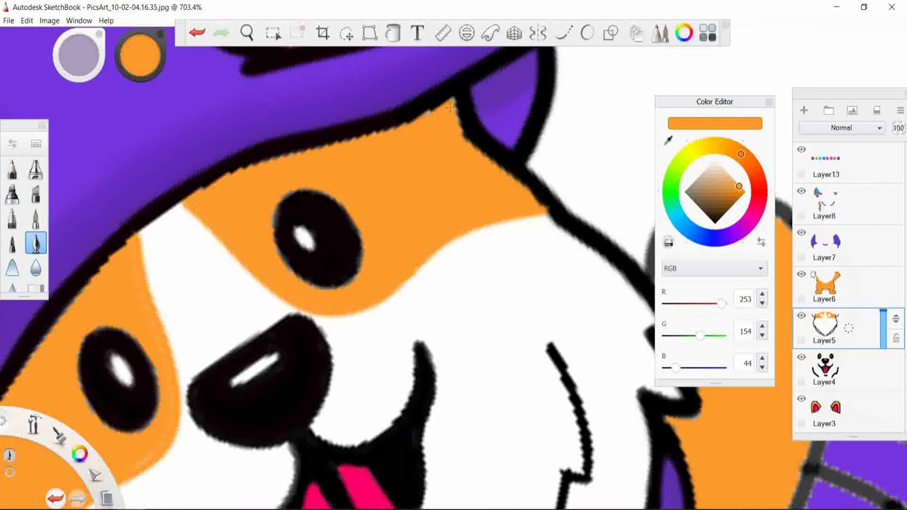
- Zoom in on the eye and undo stray strokes and orange strokes around it
scroll(291, 154, "down", 3)
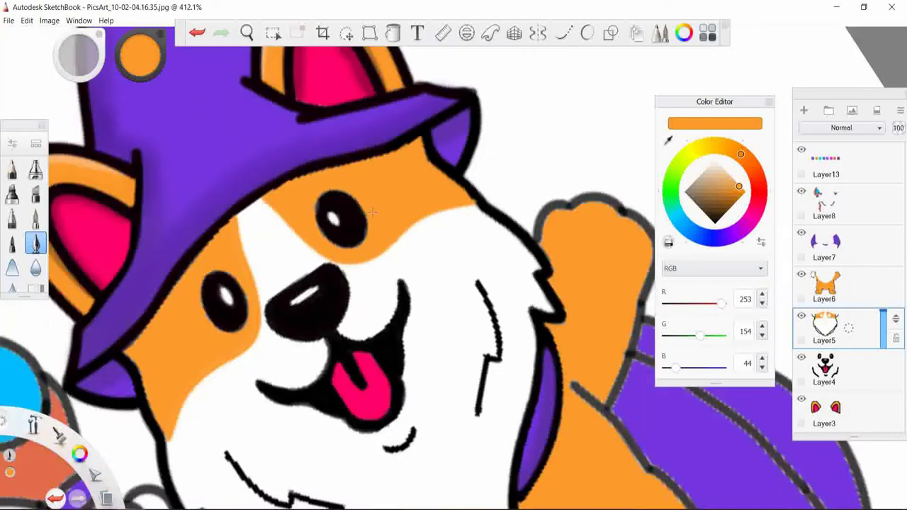
scroll(238, 245, "up", 2)
scroll(162, 331, "up", 1)
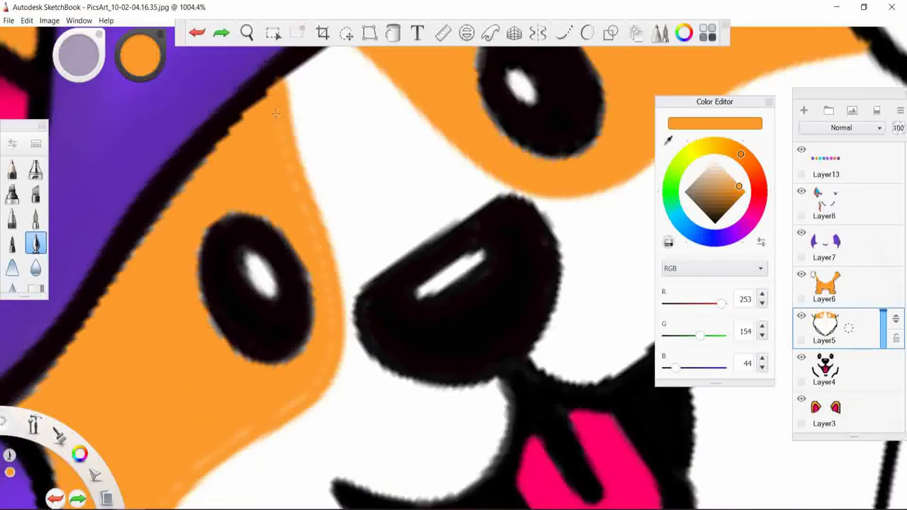
scroll(235, 432, "down", 5)
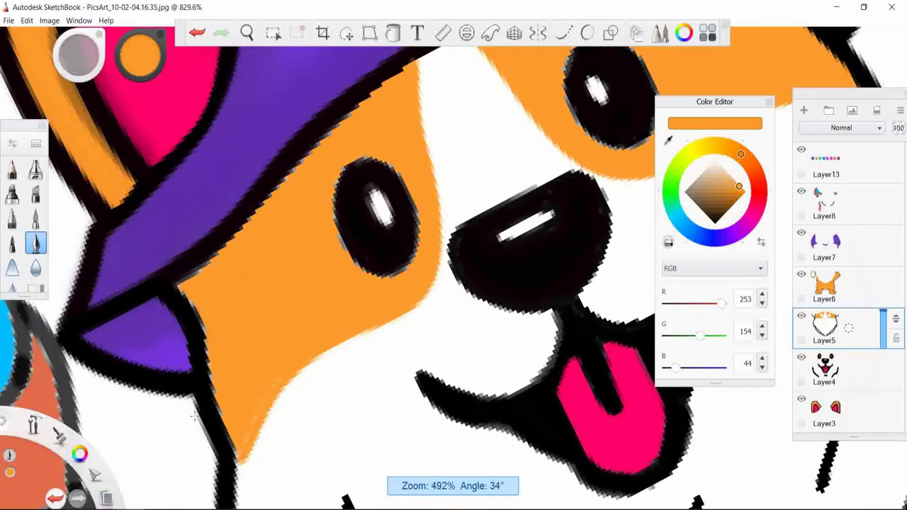
scroll(318, 424, "up", 6)
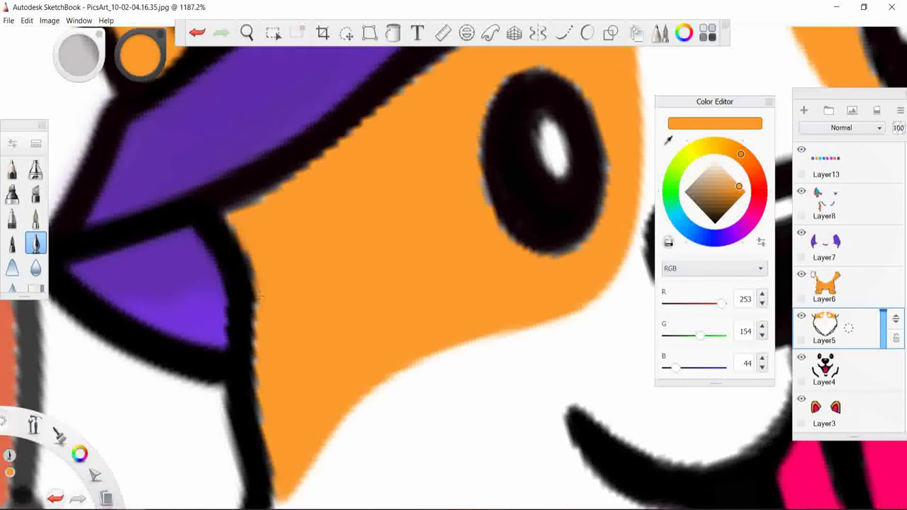
key("ctrl+z")
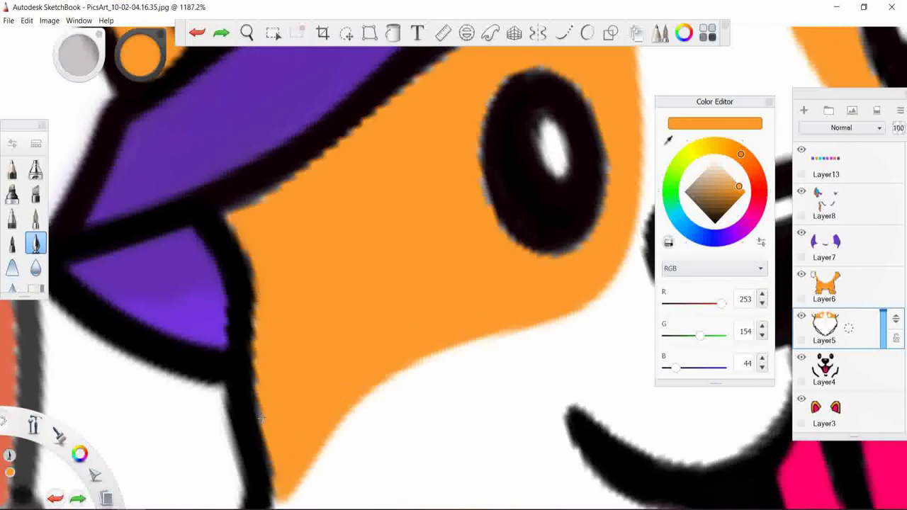
key("ctrl+y")
key("ctrl+z")
scroll(236, 224, "down", 5)
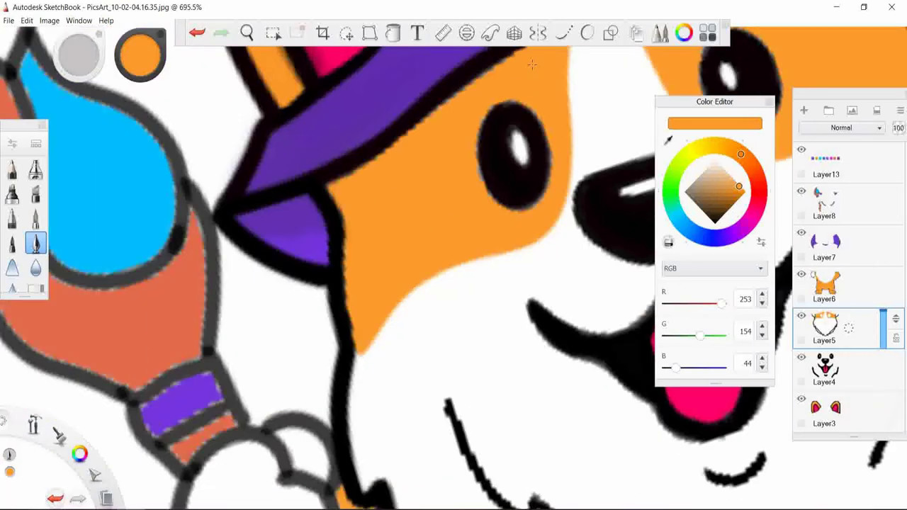
scroll(327, 292, "up", 2)
scroll(327, 293, "up", 3)
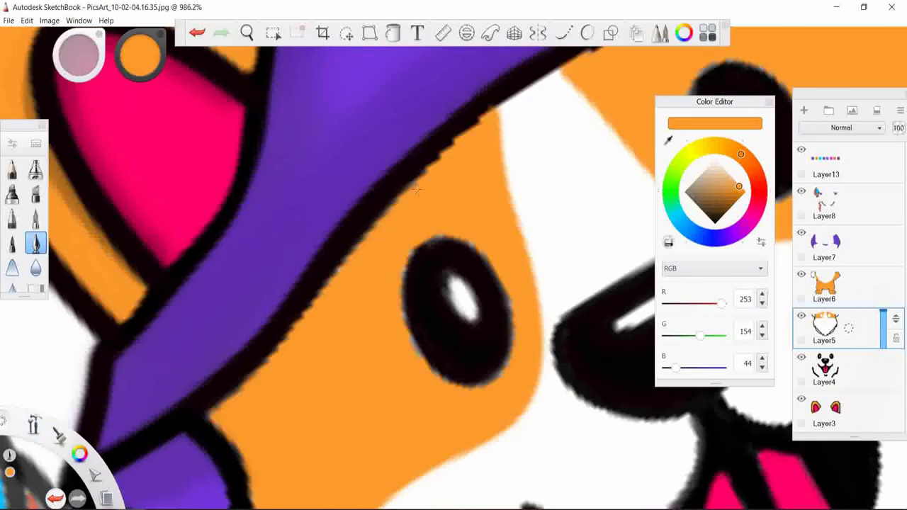
mouse_move(401, 259)
left_mouse_down()
mouse_move(425, 372)
mouse_move(506, 333)
mouse_move(482, 258)
left_mouse_up()
key("ctrl+z")
key("ctrl+z")
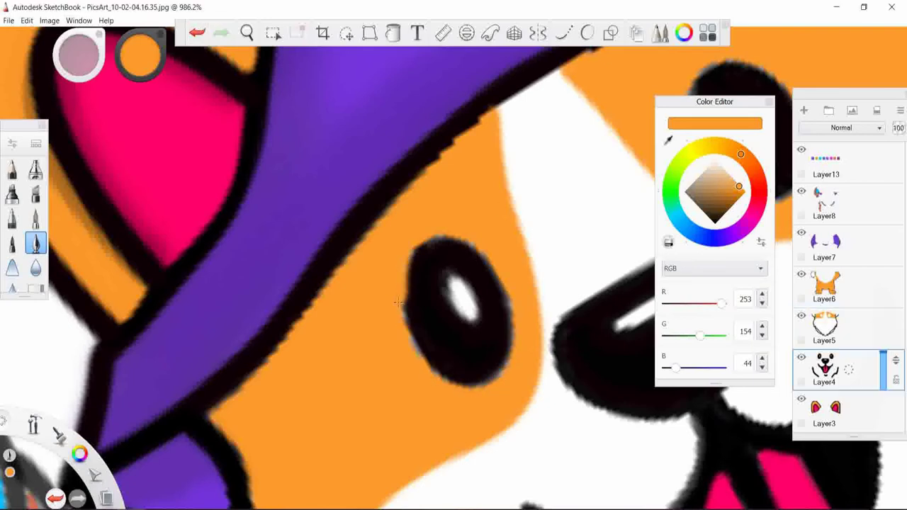
key("ctrl+z")
key("ctrl+z")
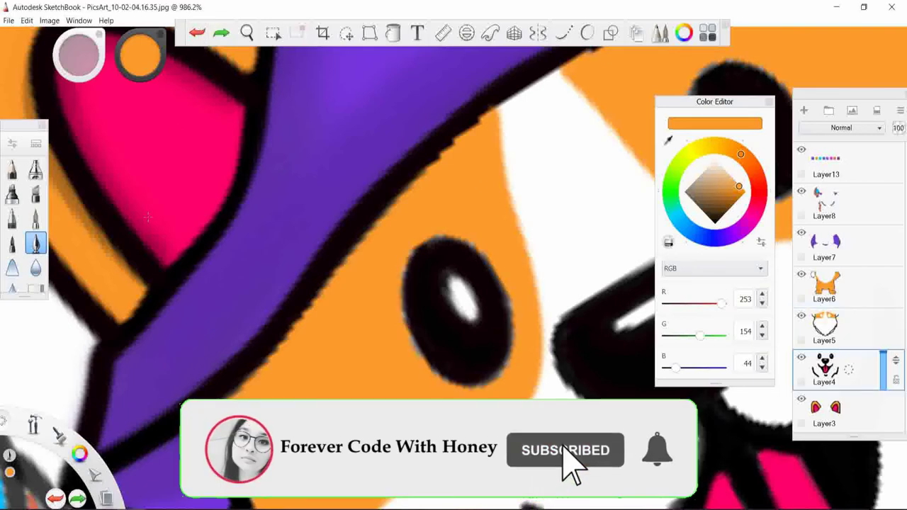
- Thicken the black outline around the upper eye with near-black, shrinking its highlight
left_click(425, 244, "alt")
mouse_move(421, 248)
left_mouse_down()
mouse_move(485, 259)
mouse_move(407, 296)
mouse_move(444, 373)
mouse_move(507, 277)
left_mouse_up()
left_click_drag(453, 264, 447, 310)
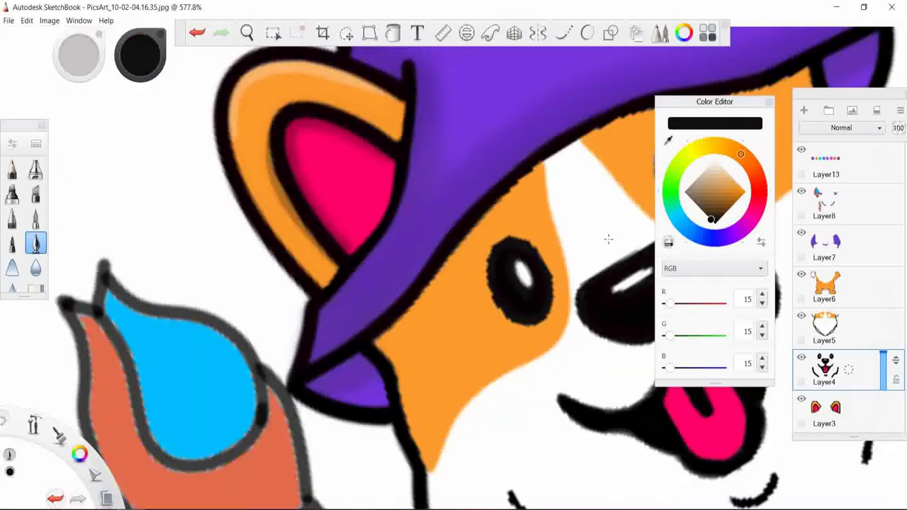
scroll(607, 239, "down", 5)
scroll(593, 340, "up", 5)
left_click_drag(461, 131, 448, 149)
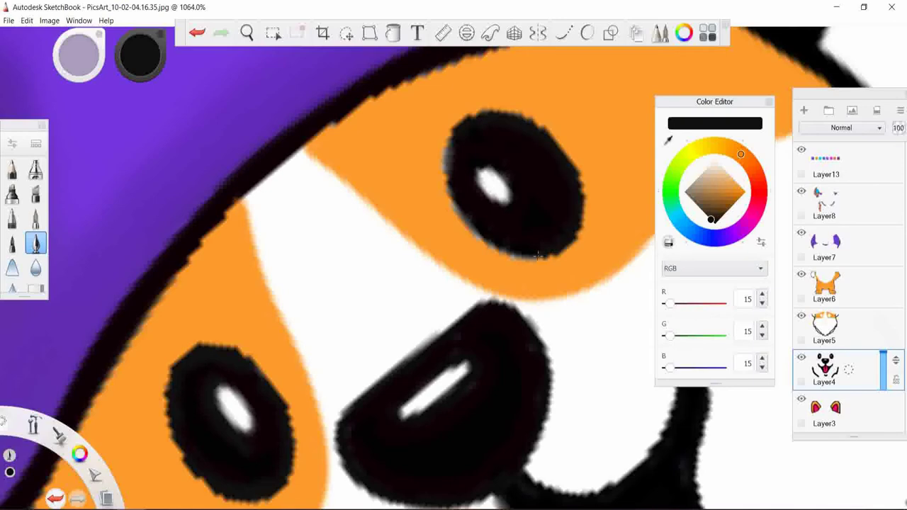
- Return to Layer5 and sample orange RGB 254, 155, 45 from the face
left_click(832, 327)
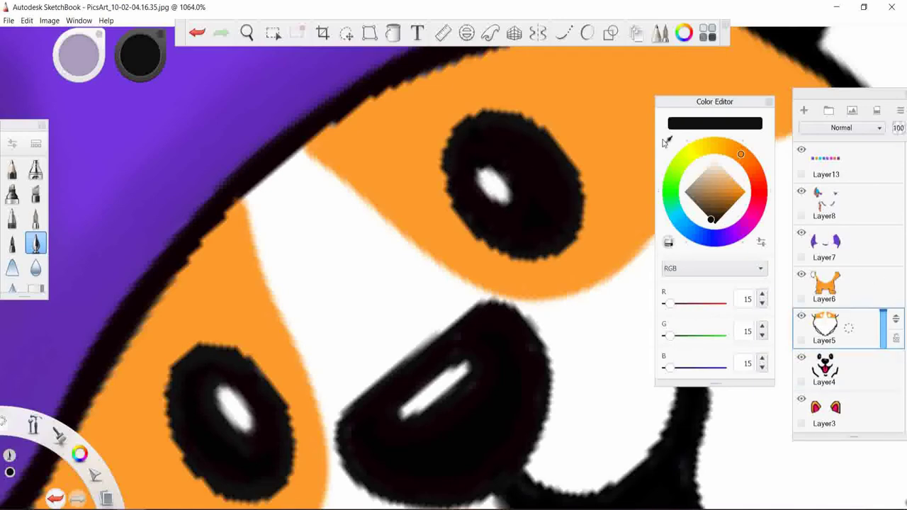
left_click(332, 125, "alt")
scroll(598, 85, "down", 2)
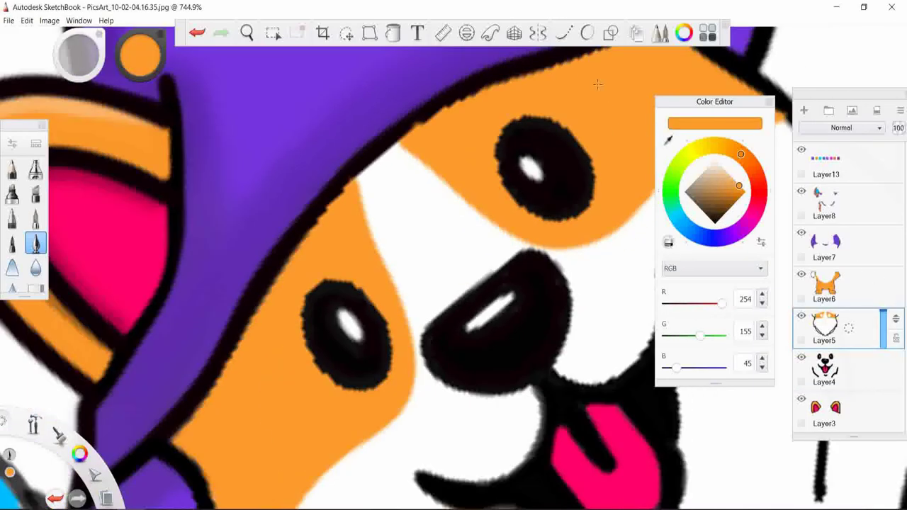
scroll(602, 51, "down", 4)
scroll(635, 125, "up", 1)
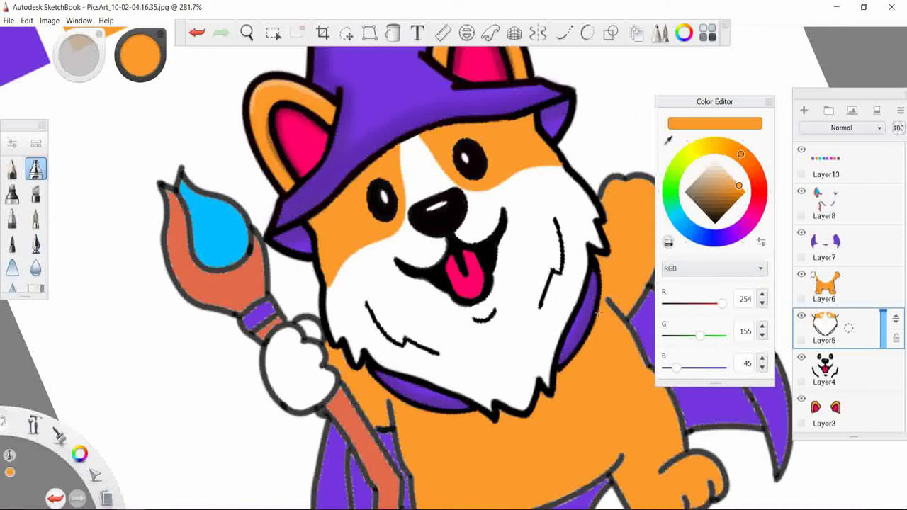
- Zoom out and paint light purple shading down the corgi's fur edge on Layer5
left_click_drag(530, 228, 635, 134)
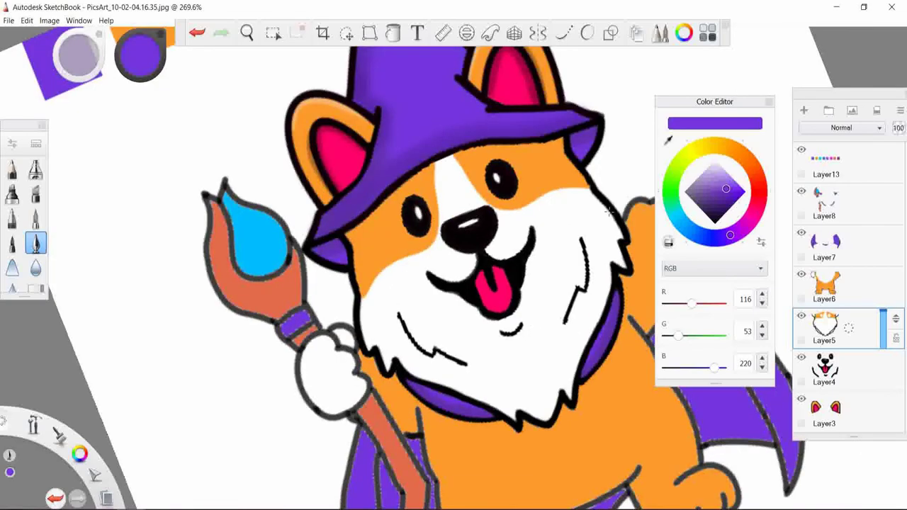
left_click_drag(609, 211, 619, 238)
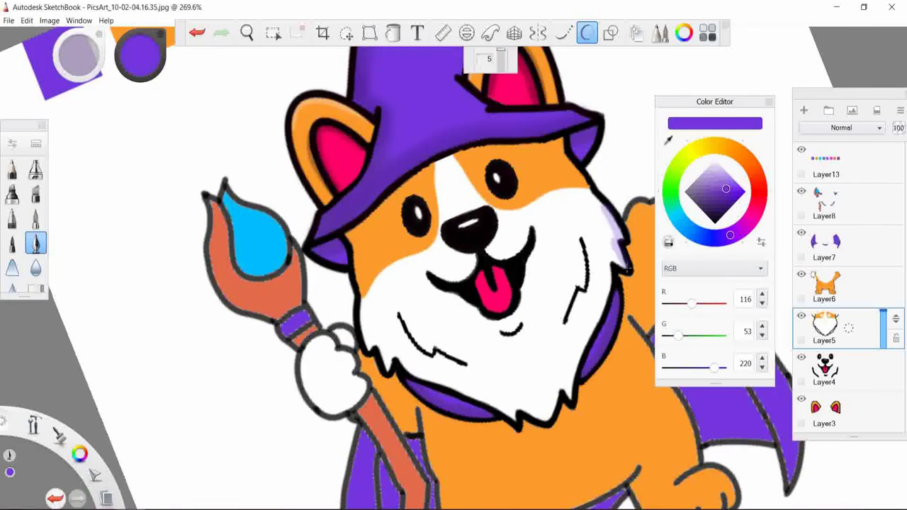
scroll(581, 302, "up", 3)
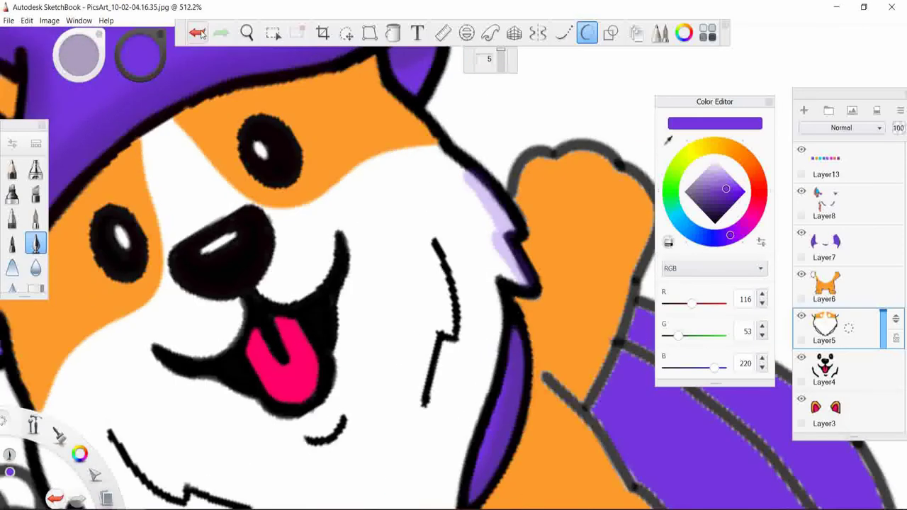
left_click(197, 34)
mouse_move(466, 173)
left_mouse_down()
mouse_move(500, 220)
mouse_move(524, 283)
left_mouse_up()
left_click(198, 33)
left_click(198, 33)
mouse_move(466, 173)
left_mouse_down()
mouse_move(496, 339)
mouse_move(471, 424)
left_mouse_up()
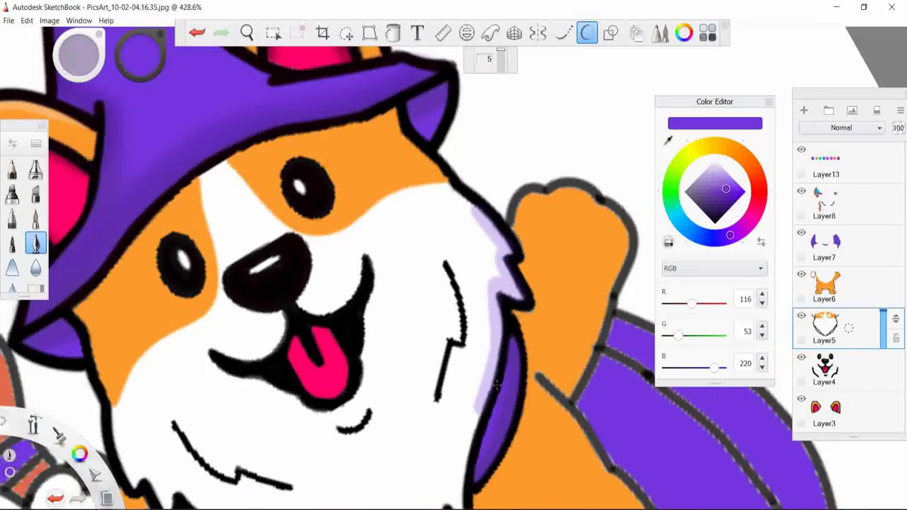
- Shade the right and upper fur edges in light purple, redoing uneven strokes
scroll(508, 372, "down", 2)
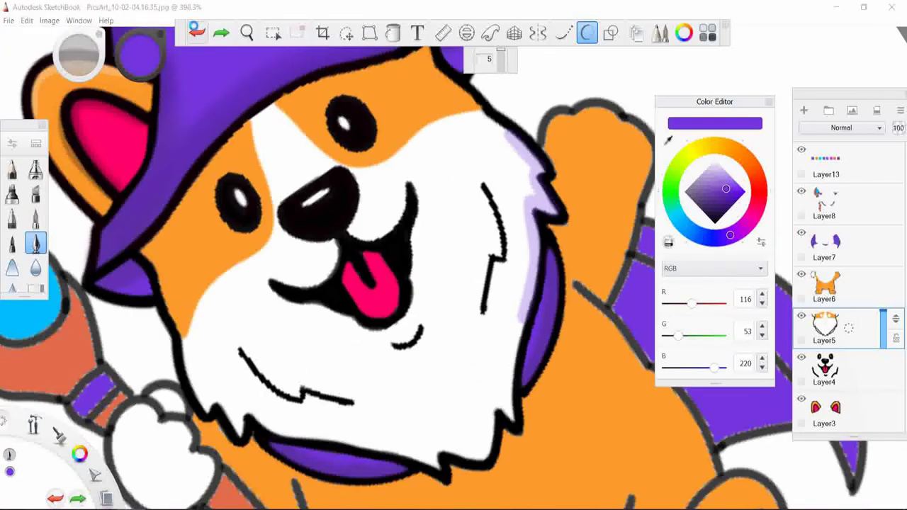
key("ctrl+z")
left_click_drag(516, 138, 495, 404)
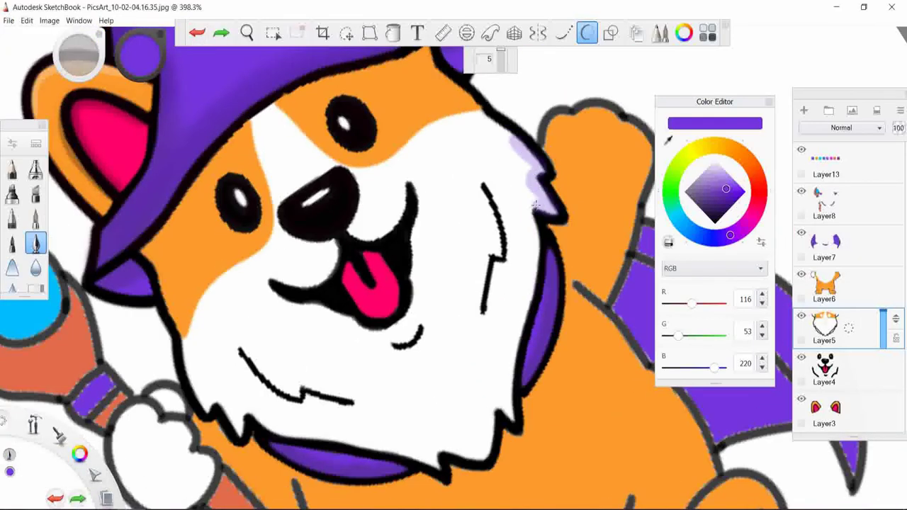
key("ctrl+z")
mouse_move(516, 138)
left_mouse_down()
mouse_move(544, 201)
mouse_move(488, 435)
mouse_move(430, 457)
mouse_move(239, 426)
mouse_move(185, 359)
left_mouse_up()
scroll(461, 333, "down", 2)
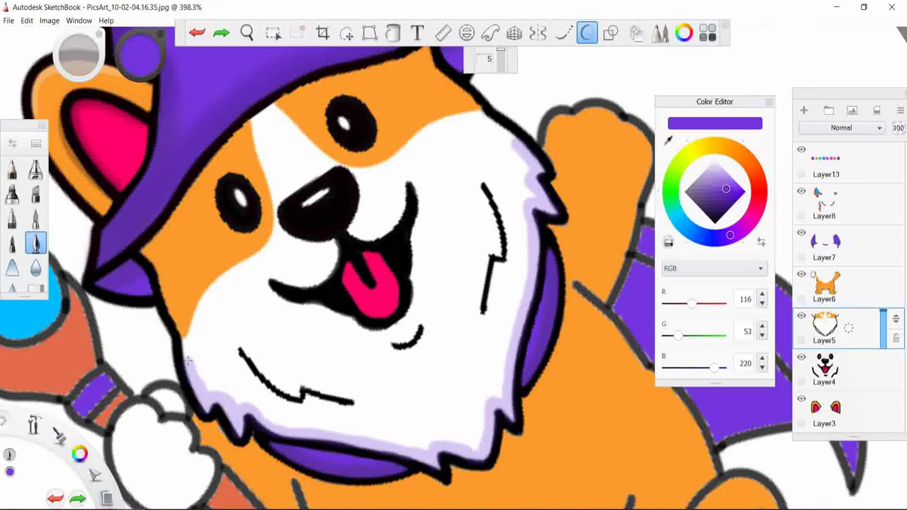
scroll(462, 335, "up", 2)
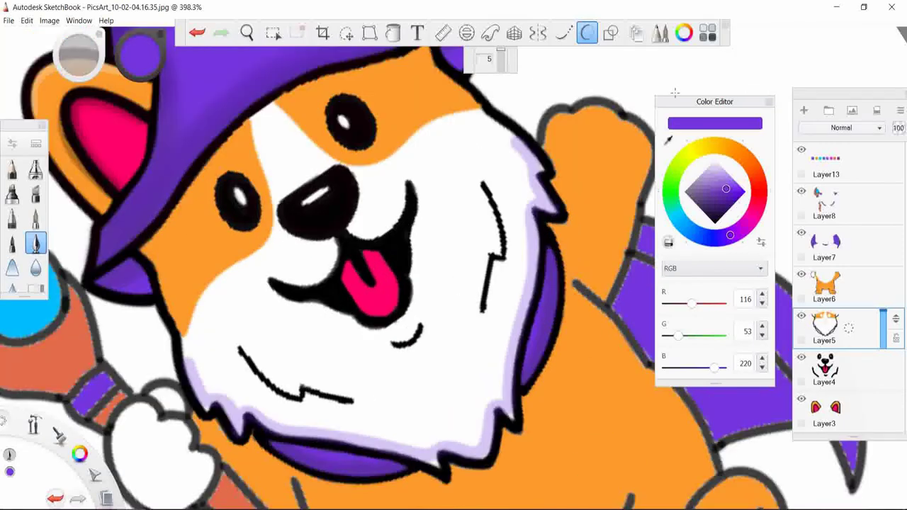
- Paint light purple shading around the mouth and left of the tongue
left_click_drag(330, 235, 332, 270)
key("ctrl+z")
mouse_move(331, 240)
left_mouse_down()
mouse_move(330, 253)
mouse_move(269, 274)
left_mouse_up()
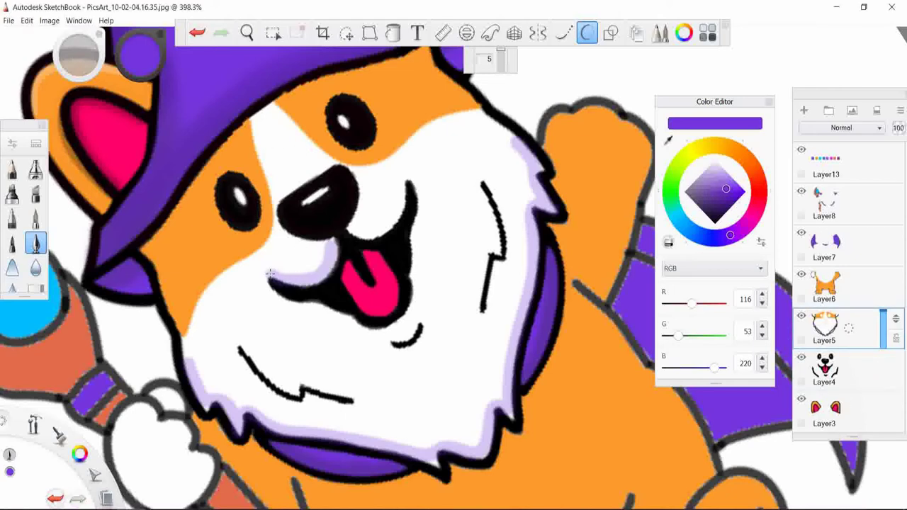
key("ctrl+z")
mouse_move(331, 238)
left_mouse_down()
mouse_move(273, 283)
mouse_move(303, 281)
mouse_move(340, 237)
mouse_move(411, 210)
left_mouse_up()
key("ctrl+z")
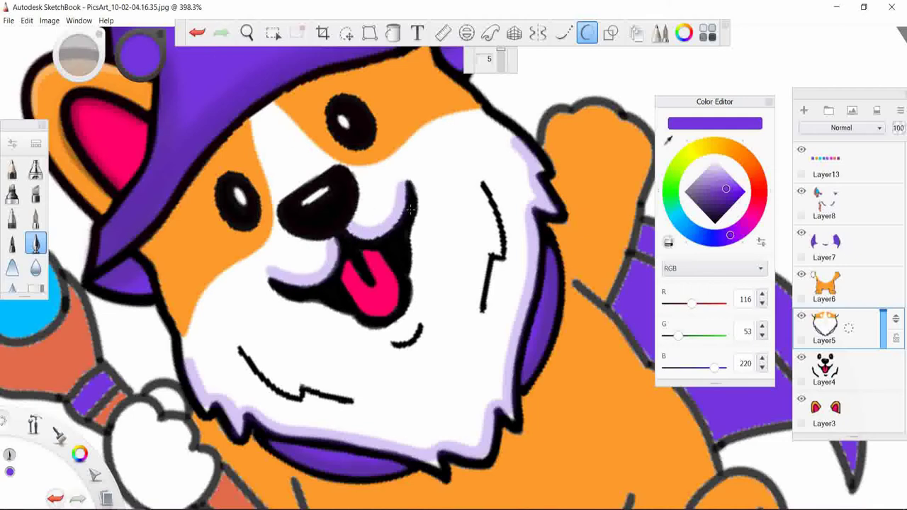
mouse_move(279, 298)
left_mouse_down()
mouse_move(403, 333)
mouse_move(420, 196)
left_mouse_up()
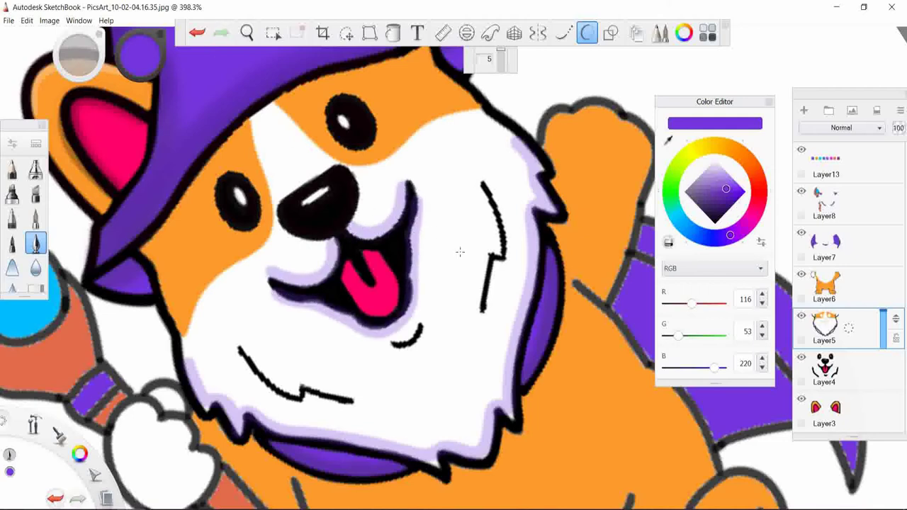
- On Layer4, switch the Inking Pen to black with brush size 3
left_click(839, 374)
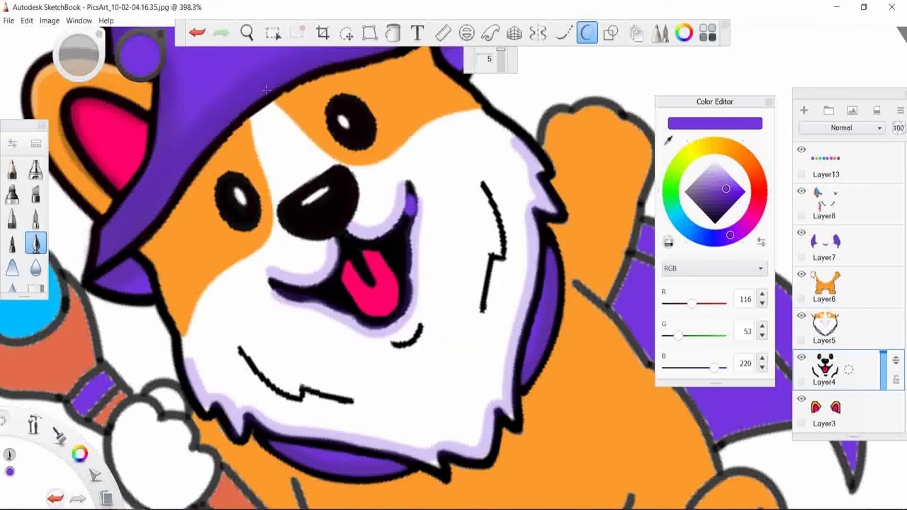
key("ctrl+z")
left_click(407, 226, "alt")
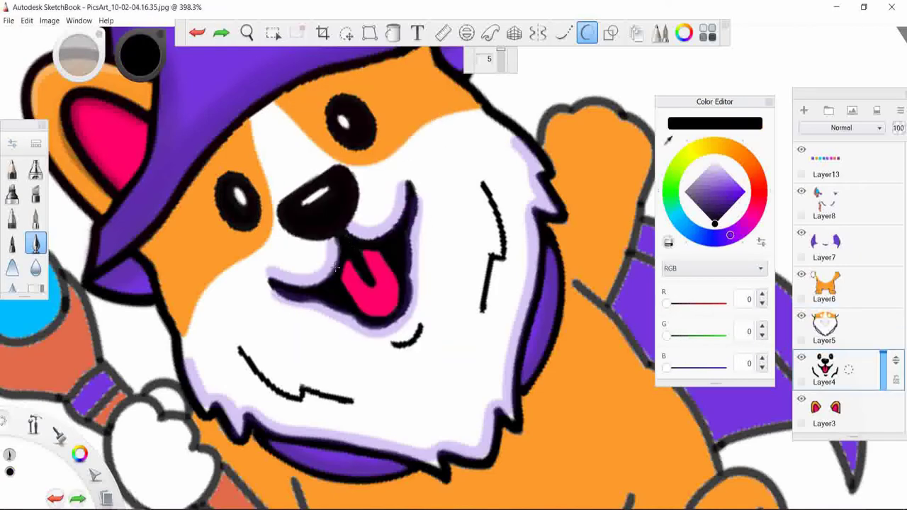
scroll(340, 278, "up", 2)
key("ctrl+z")
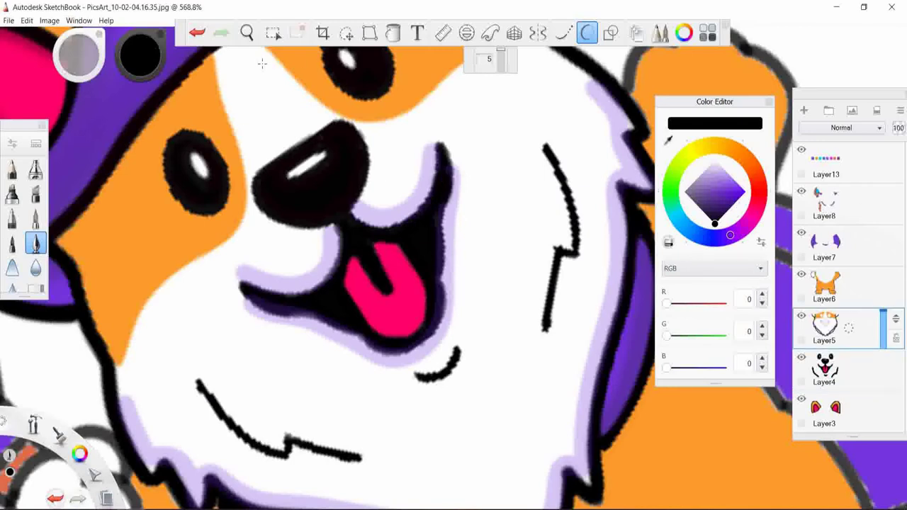
key("ctrl+b")
double_click(435, 202)
type("3")
key("Return")
key("ctrl+b")
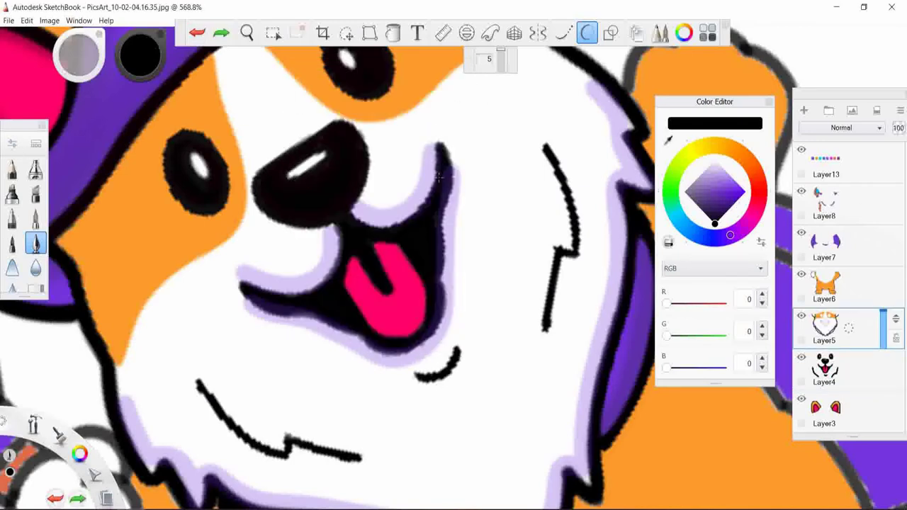
- Thicken the mouth's right outline and bottom edge in black
left_click_drag(441, 165, 439, 273)
key("ctrl+z")
left_click_drag(457, 172, 359, 328)
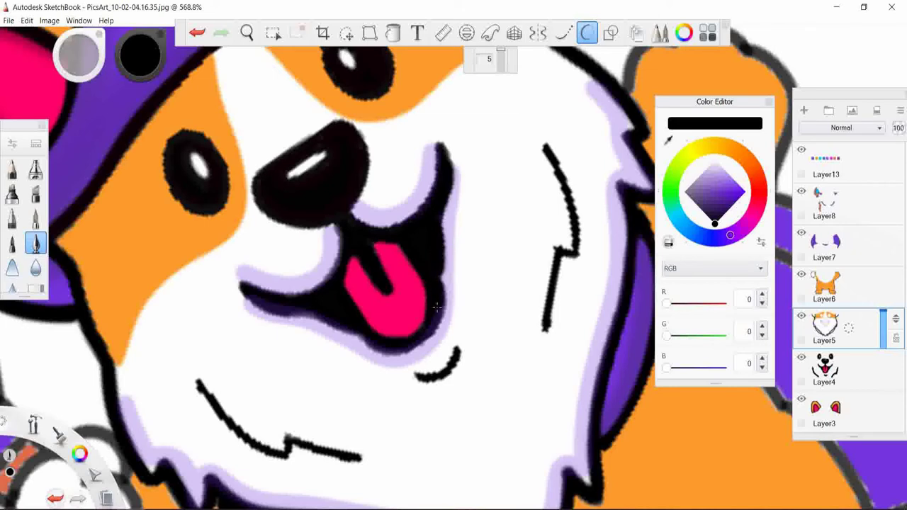
left_click_drag(250, 290, 309, 306)
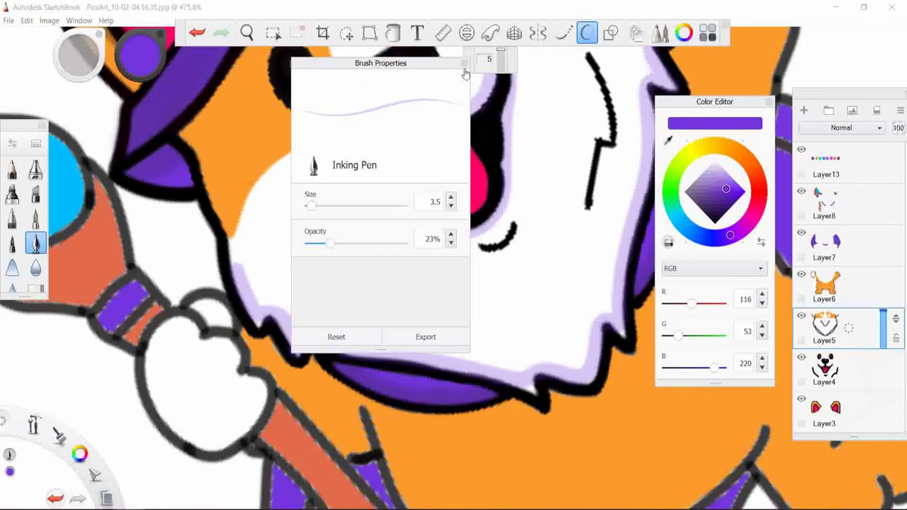
left_click(464, 63)
- Add light purple shading along the right cheek line, then pick white
scroll(514, 236, "up", 2)
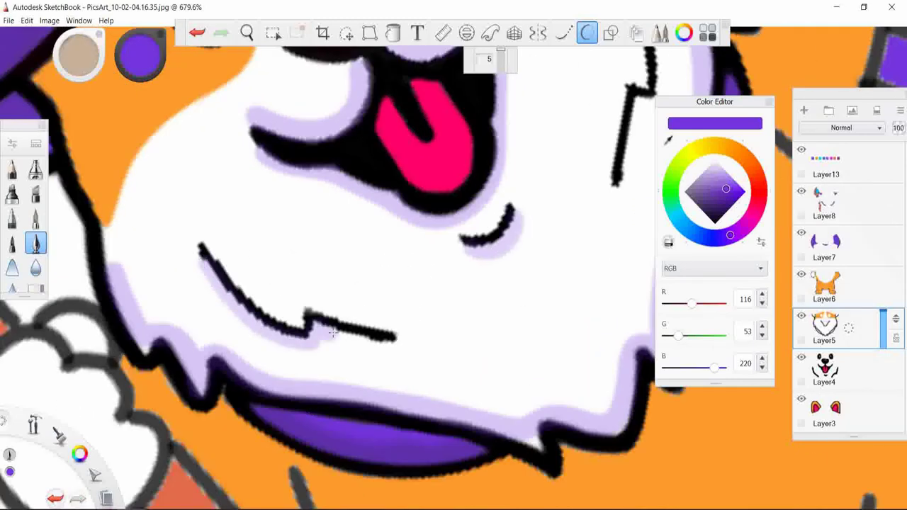
scroll(510, 287, "down", 2)
mouse_move(612, 146)
left_mouse_down()
mouse_move(591, 62)
mouse_move(611, 163)
mouse_move(585, 221)
left_mouse_up()
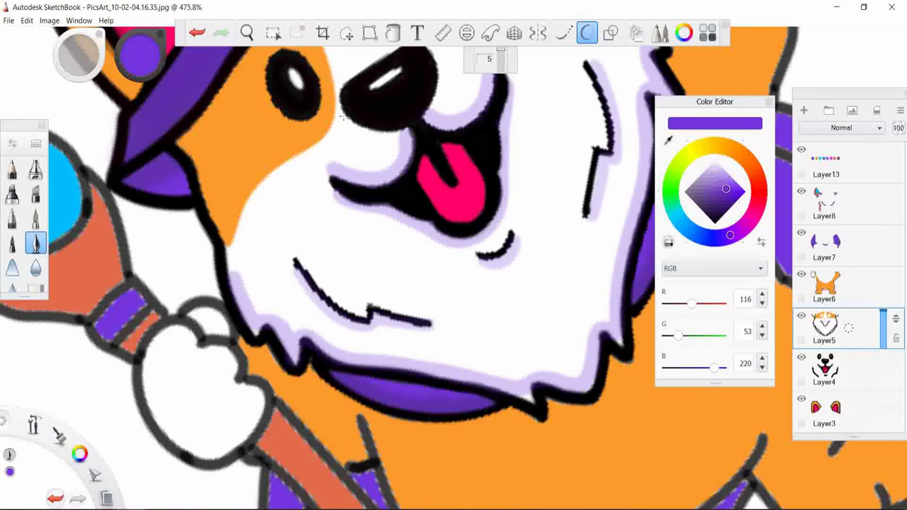
key("ctrl+z")
mouse_move(585, 62)
left_mouse_down()
mouse_move(614, 122)
mouse_move(588, 219)
mouse_move(558, 206)
left_mouse_up()
scroll(556, 207, "down", 2)
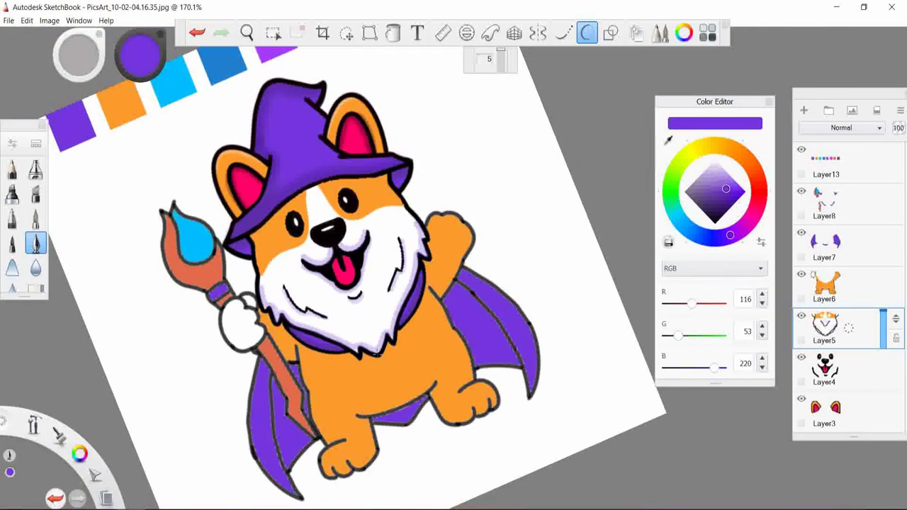
scroll(281, 385, "up", 2)
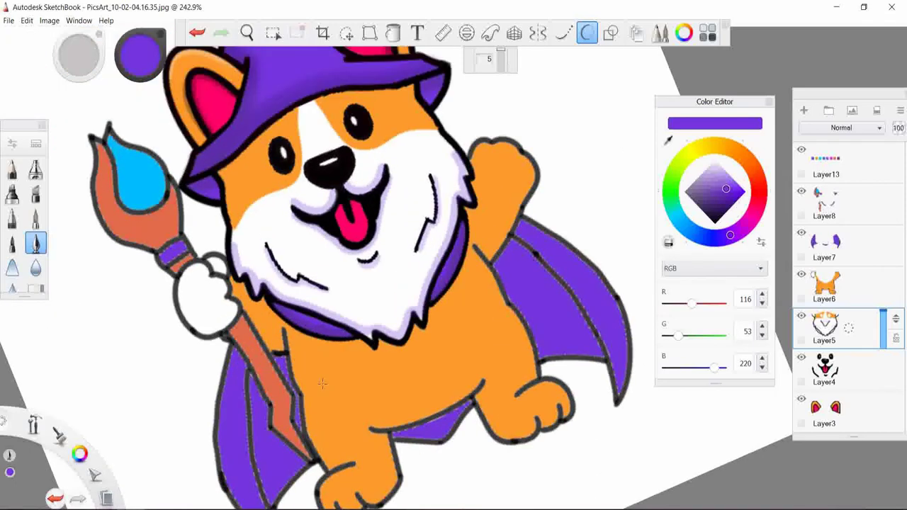
scroll(432, 239, "down", 3)
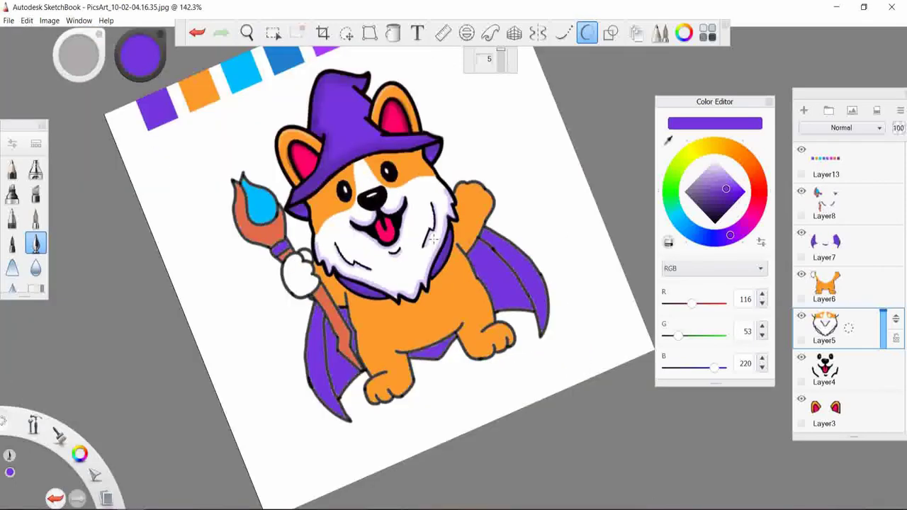
scroll(479, 345, "up", 2)
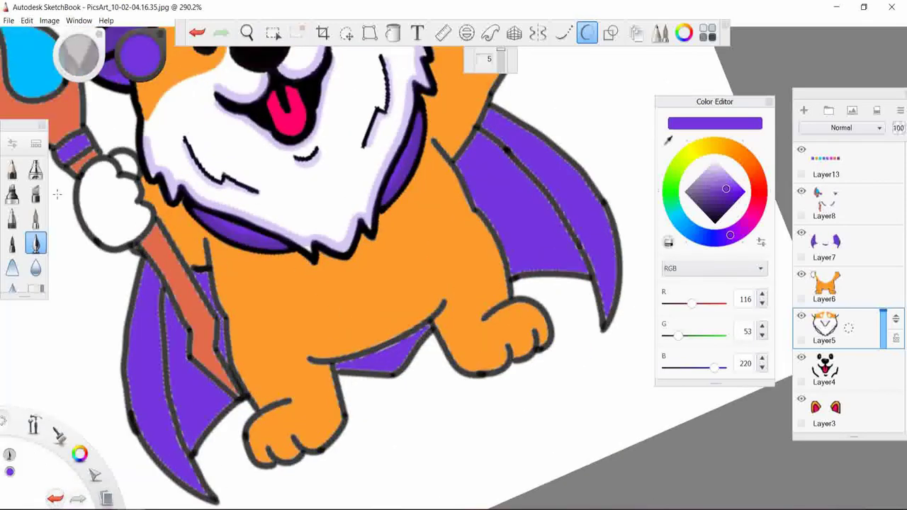
left_click(714, 160)
- On Layer6, raise the white Inking Pen's opacity and try the belly's left curve
left_click(824, 287)
left_click_drag(291, 259, 287, 353)
key("ctrl+z")
key("ctrl+b")
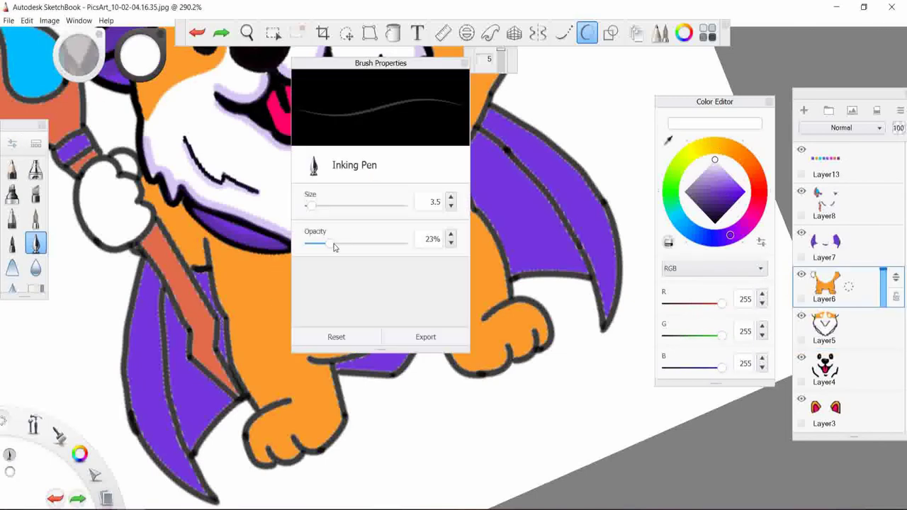
left_click_drag(335, 246, 294, 248)
key("ctrl+b")
mouse_move(234, 250)
left_mouse_down()
mouse_move(258, 308)
mouse_move(316, 367)
mouse_move(255, 323)
mouse_move(333, 379)
left_mouse_up()
key("ctrl+z")
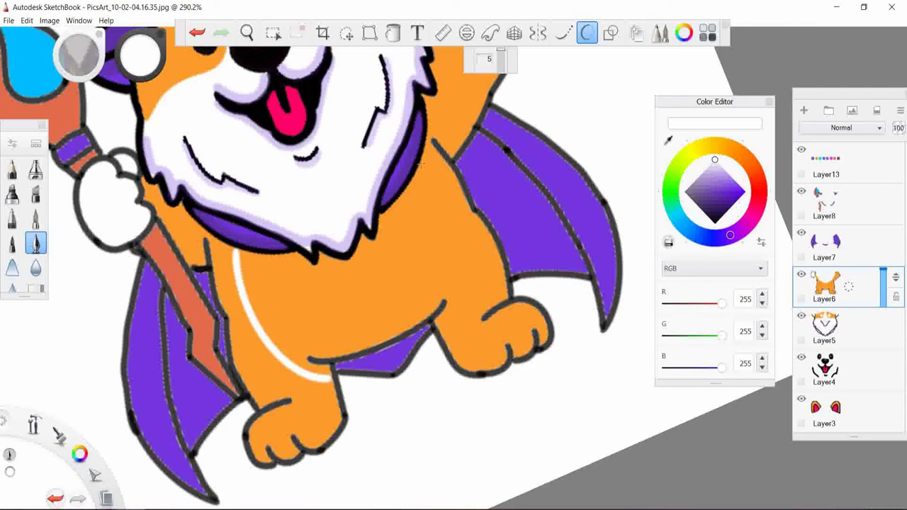
- Draw the white curve closing the belly's right side, retrying until it fits
left_click_drag(421, 163, 448, 234)
key("ctrl+z")
left_click_drag(423, 167, 445, 329)
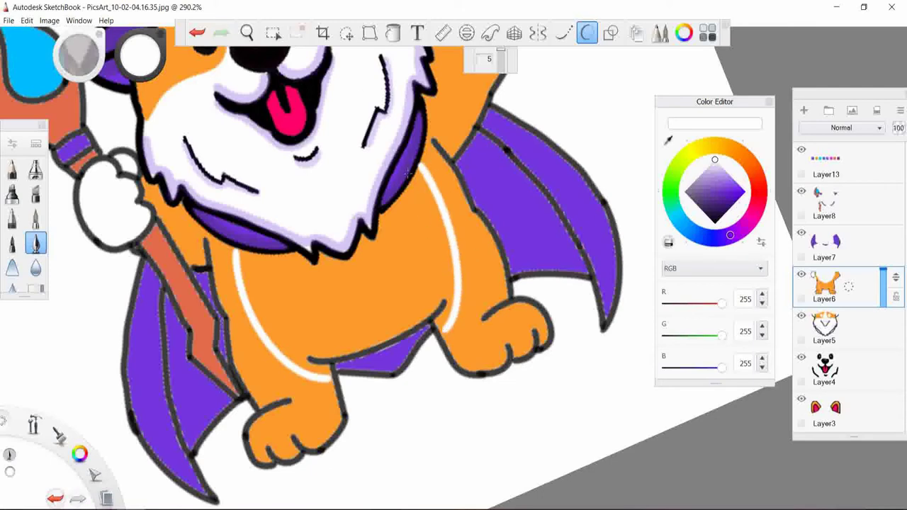
key("ctrl+z")
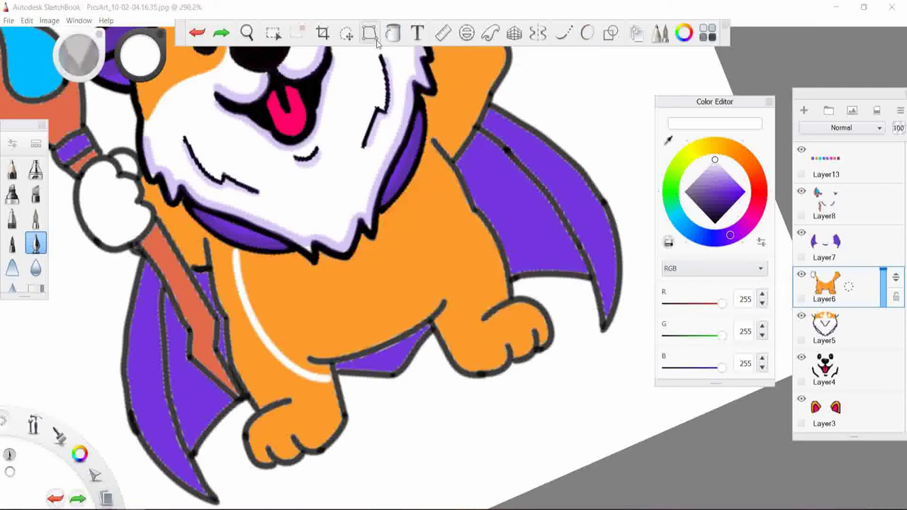
left_click_drag(418, 173, 449, 283)
key("ctrl+z")
left_click_drag(413, 174, 446, 351)
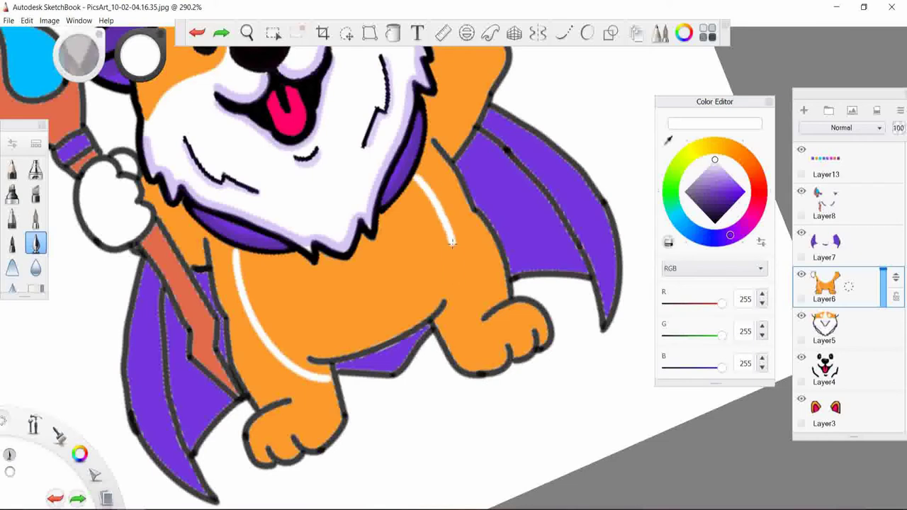
key("ctrl+z")
left_click(587, 33)
left_click_drag(417, 170, 446, 225)
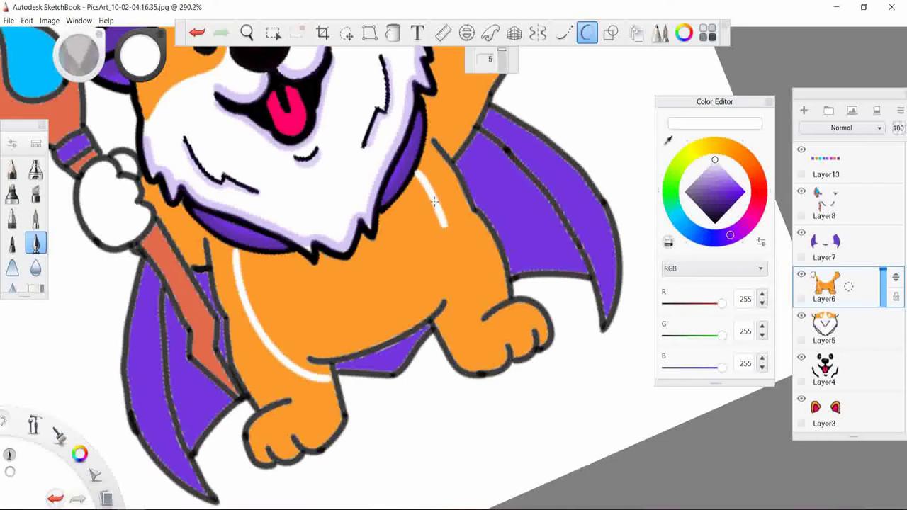
key("ctrl+z")
mouse_move(421, 177)
left_mouse_down()
mouse_move(467, 268)
mouse_move(447, 328)
left_mouse_up()
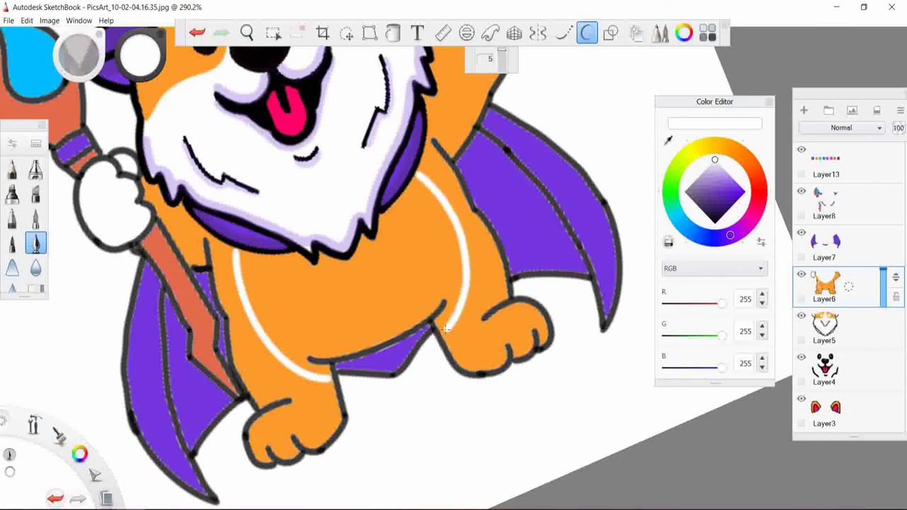
- Fill the belly patch with white using the Fill tool, then reselect Layer5
left_click(393, 32)
left_click(397, 291)
scroll(399, 298, "down", 3)
scroll(399, 277, "up", 4)
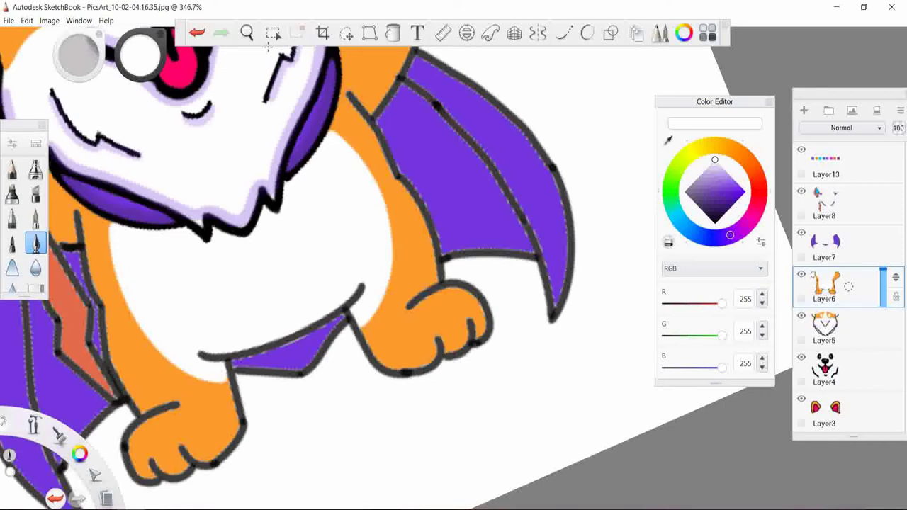
left_click(836, 324)
scroll(134, 250, "down", 3)
scroll(134, 250, "down", 1)
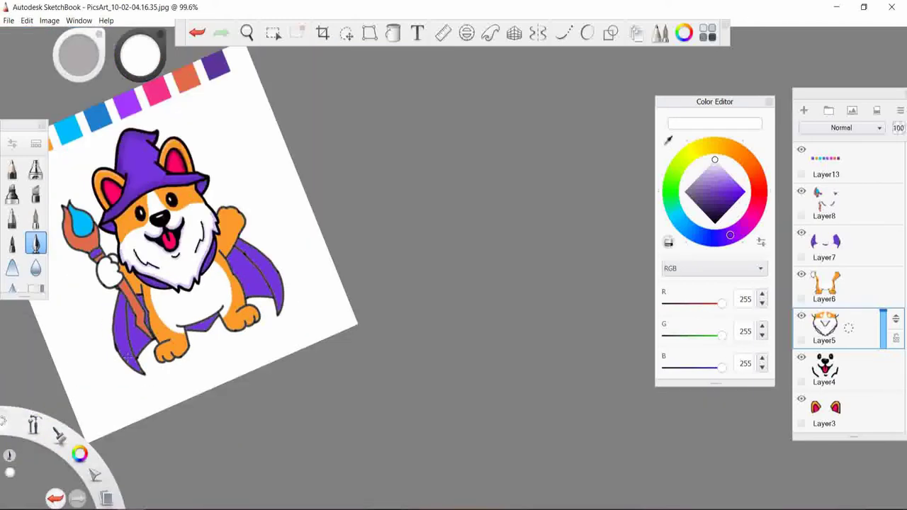
- Pick the purple shading colour and test strokes on the lower fur
left_click(354, 177, "alt")
scroll(390, 280, "up", 5)
key("ctrl+b")
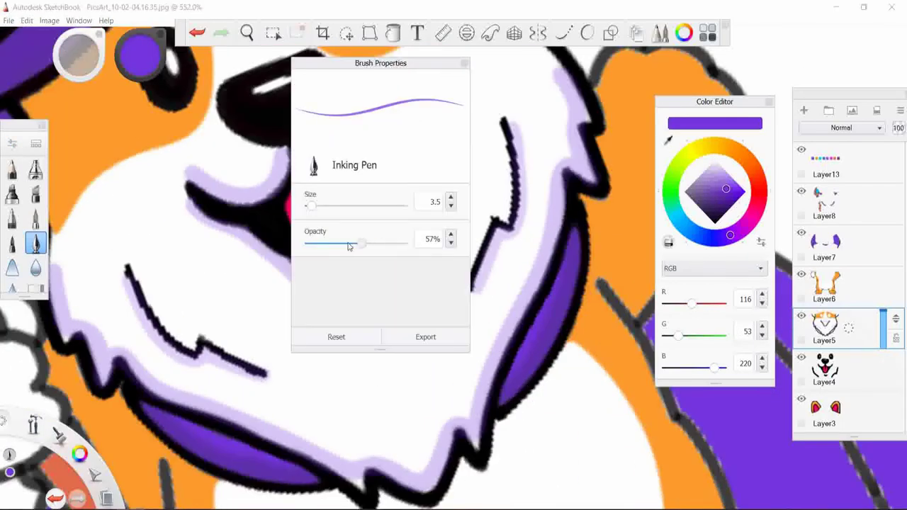
left_click(464, 65)
left_click_drag(347, 482, 453, 411)
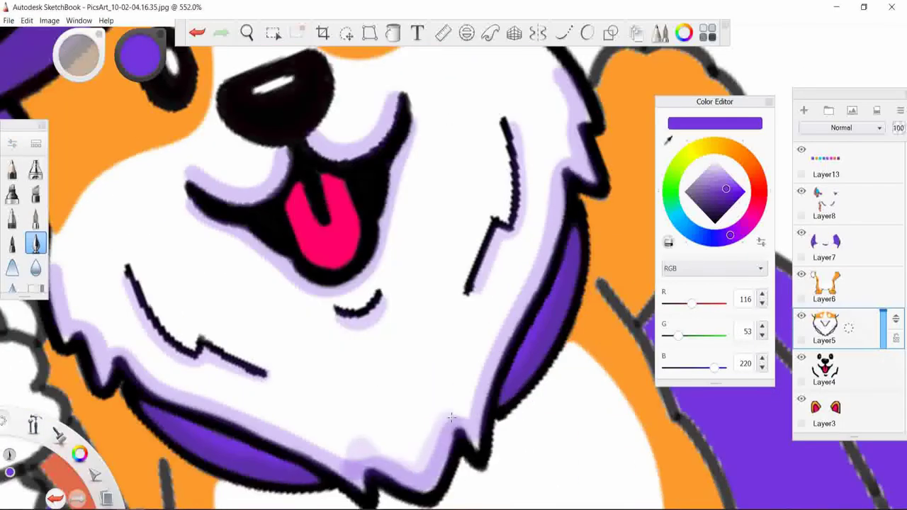
left_click(197, 33)
key("ctrl+b")
- Raise the Inking Pen opacity to 31% and test the stroke on the fur
key("ctrl+b")
left_click_drag(369, 485, 425, 443)
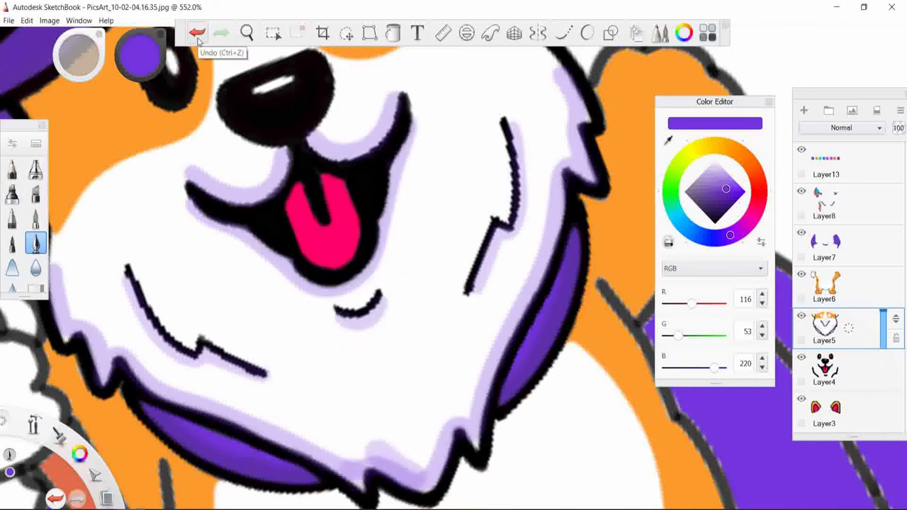
left_click(197, 33)
key("ctrl+b")
left_click_drag(328, 247, 348, 246)
key("ctrl+b")
left_click_drag(377, 486, 434, 457)
key("ctrl+z")
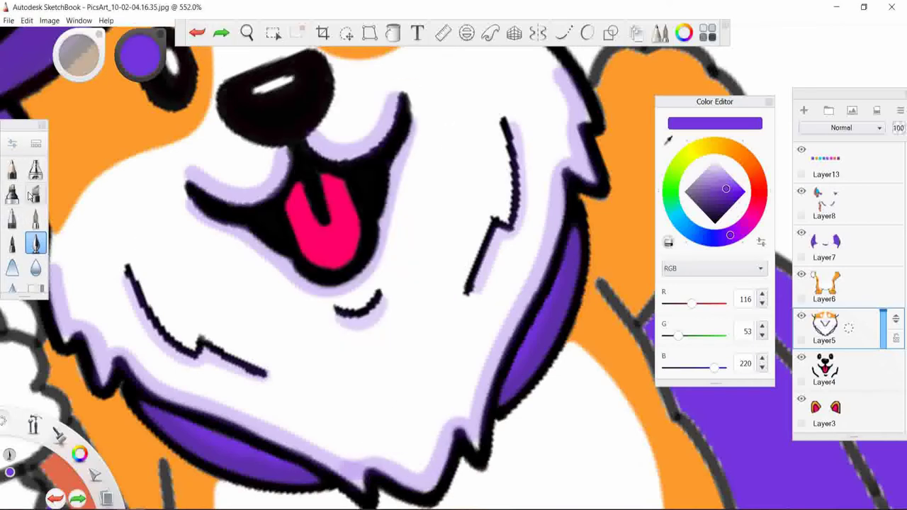
key("ctrl+b")
left_click(464, 65)
- Try lavender strokes on the collar edge and lower fur, then lower the brush opacity
left_click_drag(468, 393, 499, 334)
left_click(197, 32)
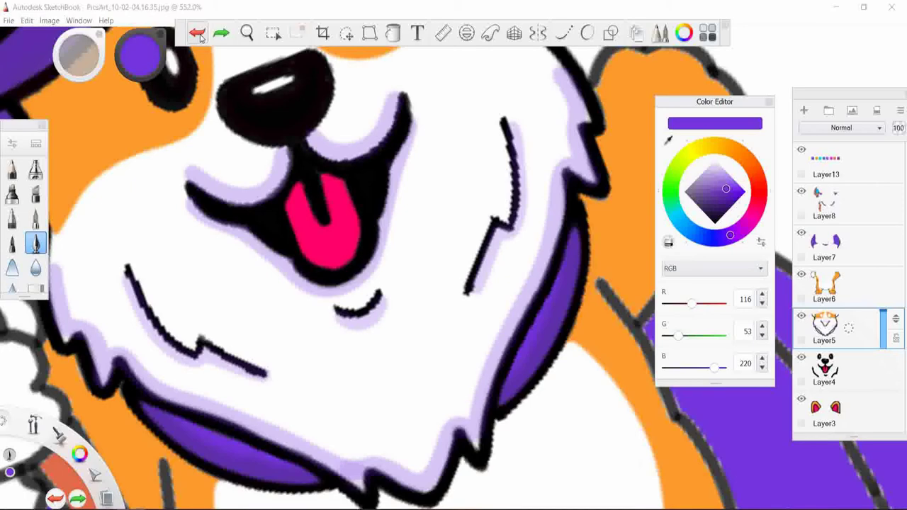
left_click_drag(327, 486, 367, 443)
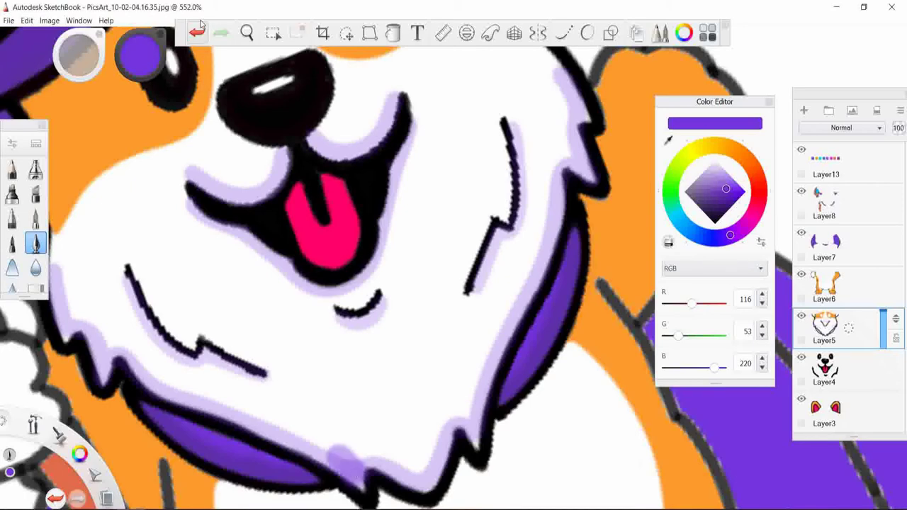
left_click(197, 33)
key("ctrl+b")
left_click_drag(348, 243, 334, 243)
left_click(464, 64)
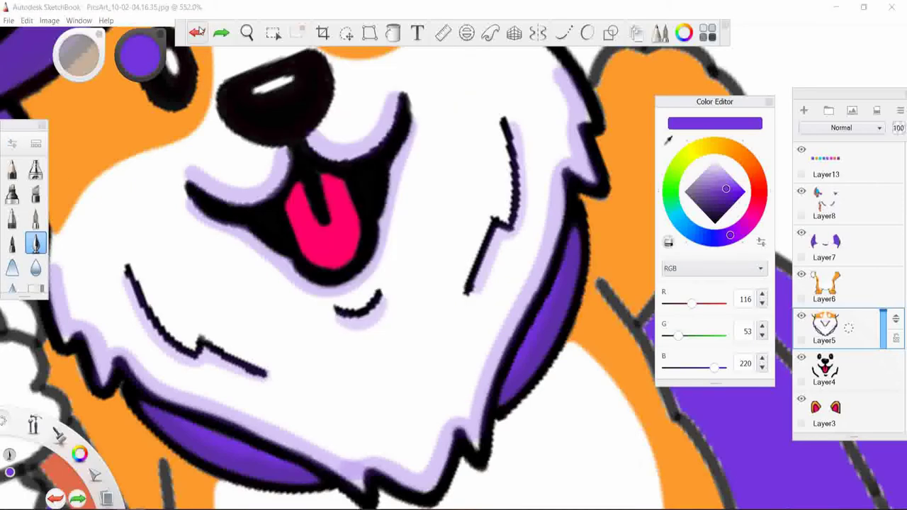
scroll(539, 413, "down", 5)
scroll(539, 413, "up", 2)
scroll(538, 413, "up", 2)
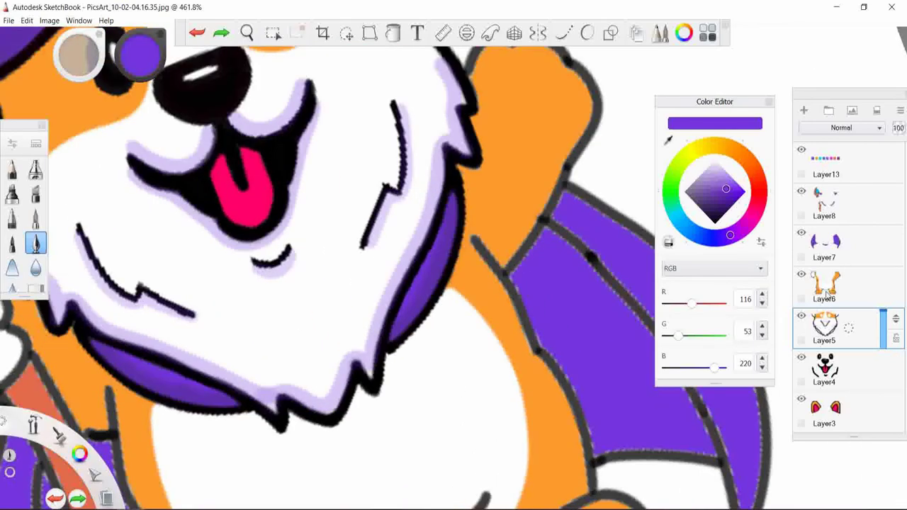
- On Layer6, shade along the purple collar edge in purple
left_click(824, 283)
mouse_move(386, 358)
left_mouse_down()
mouse_move(425, 322)
mouse_move(442, 291)
left_mouse_up()
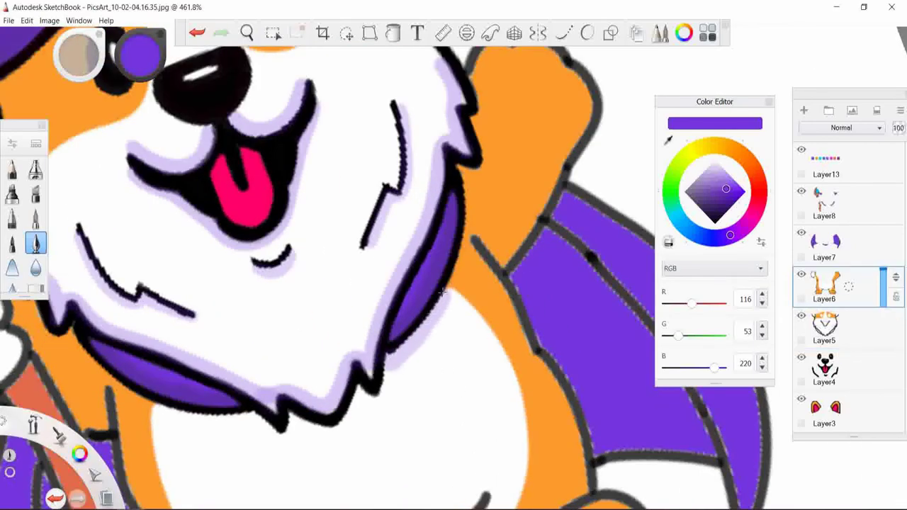
left_click(201, 44)
left_click(587, 33)
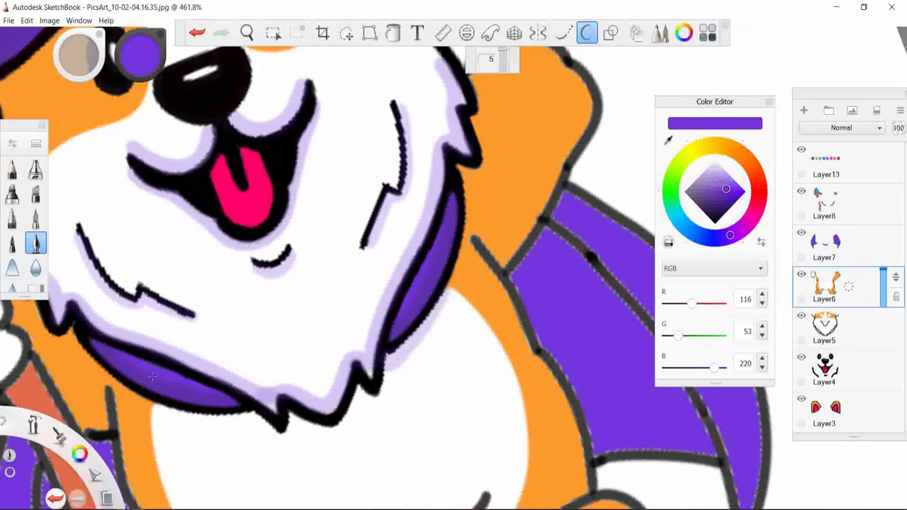
scroll(370, 442, "down", 1)
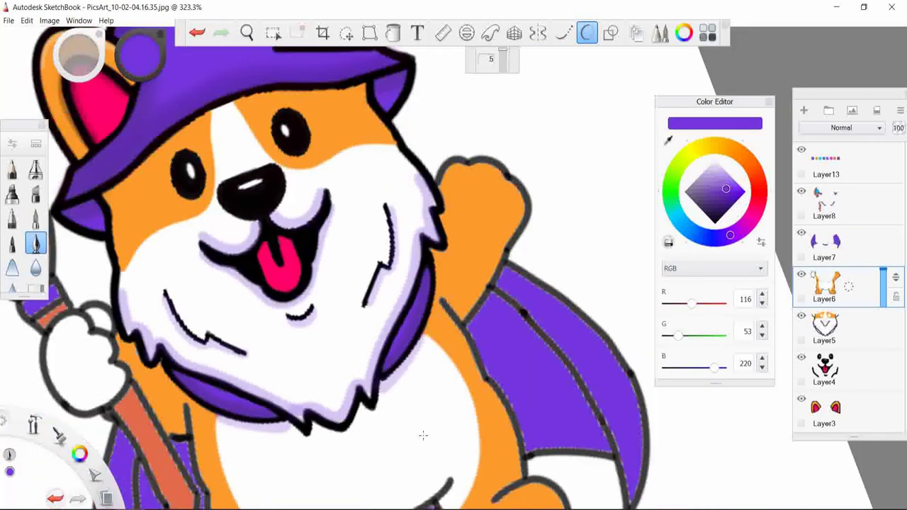
key("ctrl+z")
key("ctrl+z")
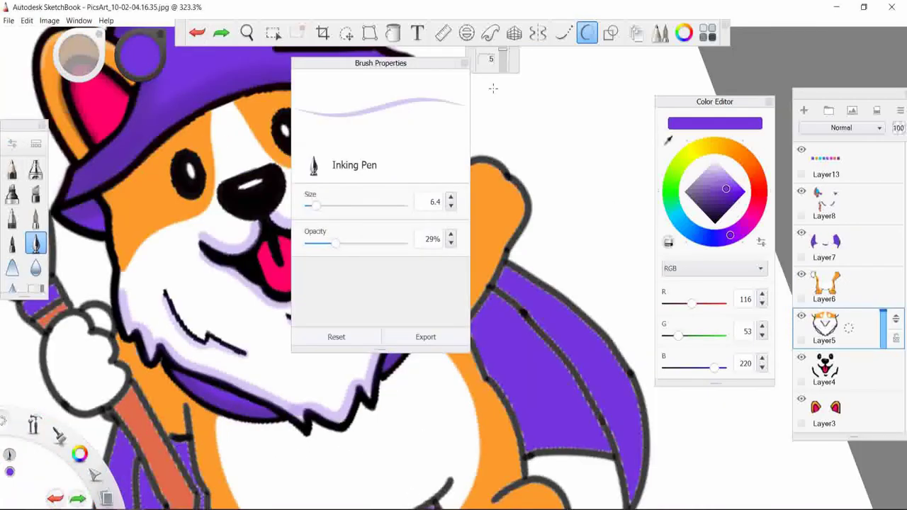
left_click(840, 283)
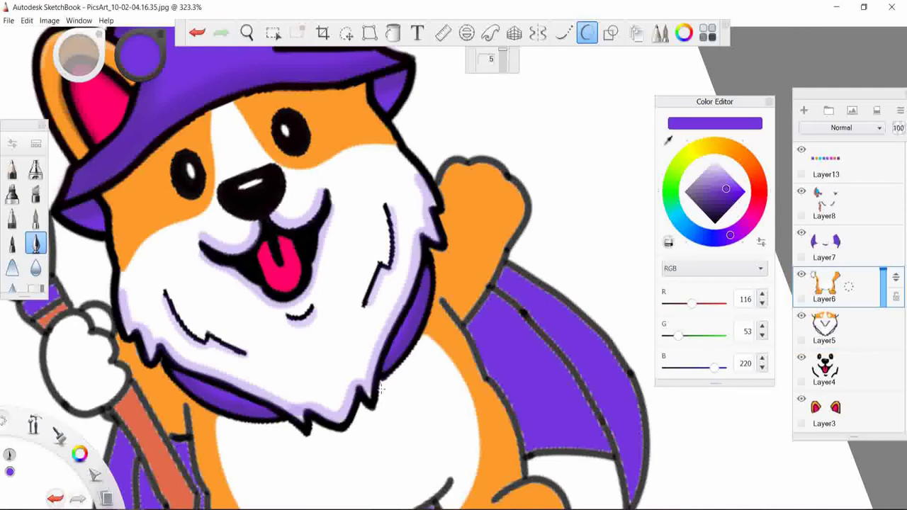
left_click_drag(379, 391, 425, 340)
key("ctrl+z")
left_click_drag(379, 384, 412, 341)
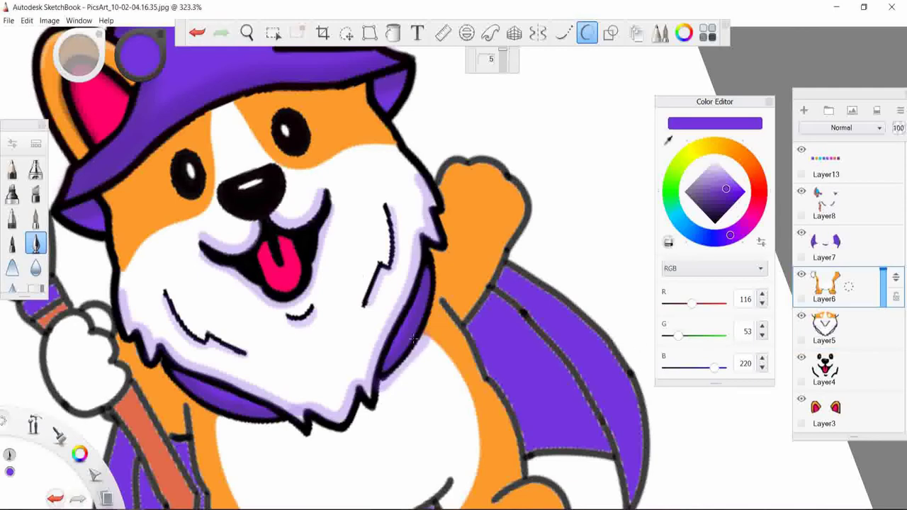
- Remove the darker purple collar stroke and review the shading up close
scroll(345, 334, "up", 5)
key("ctrl+z")
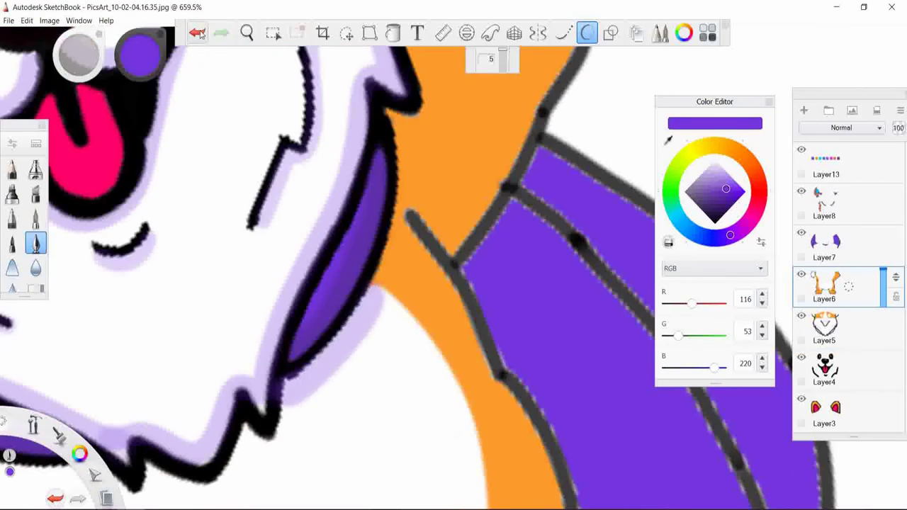
scroll(346, 335, "down", 3)
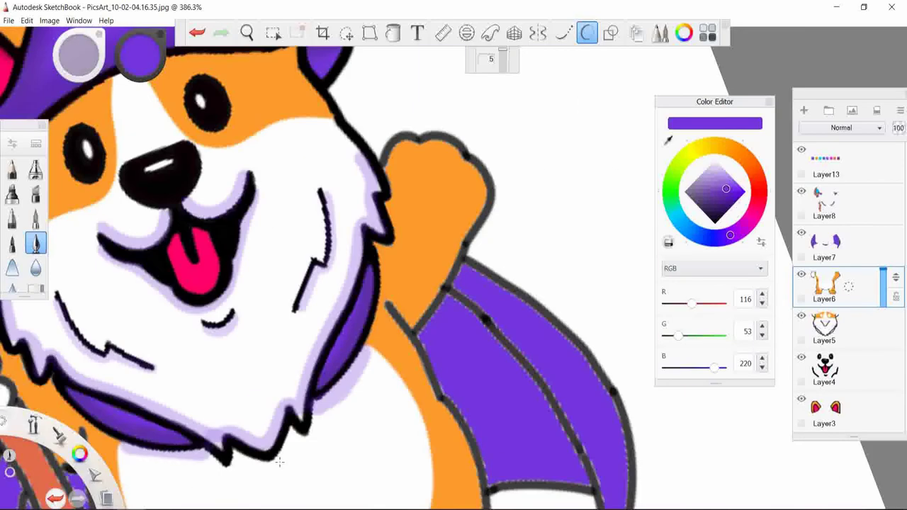
scroll(206, 468, "down", 2)
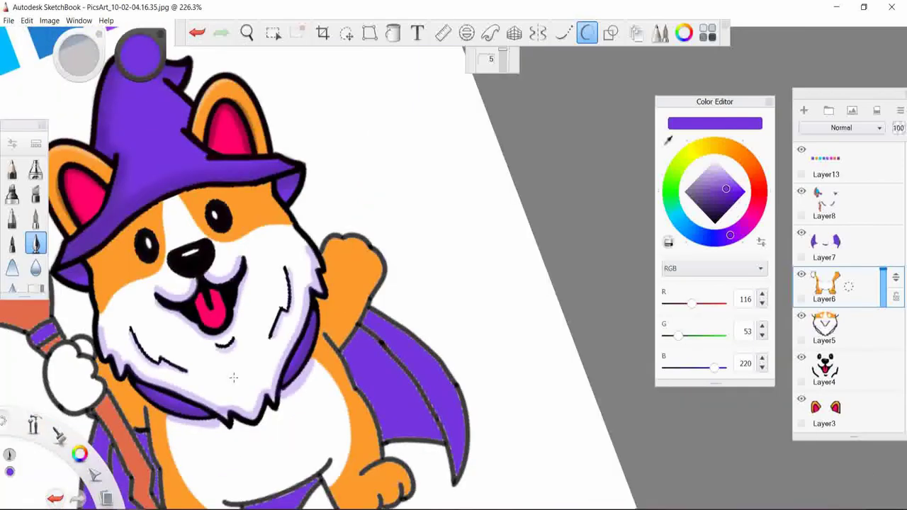
scroll(206, 469, "down", 3)
scroll(206, 469, "up", 6)
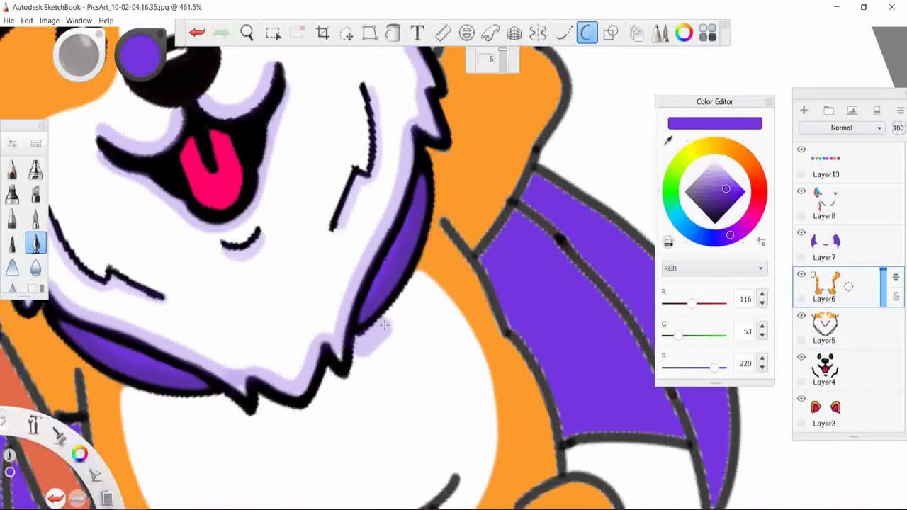
scroll(407, 409, "down", 4)
scroll(423, 395, "up", 7)
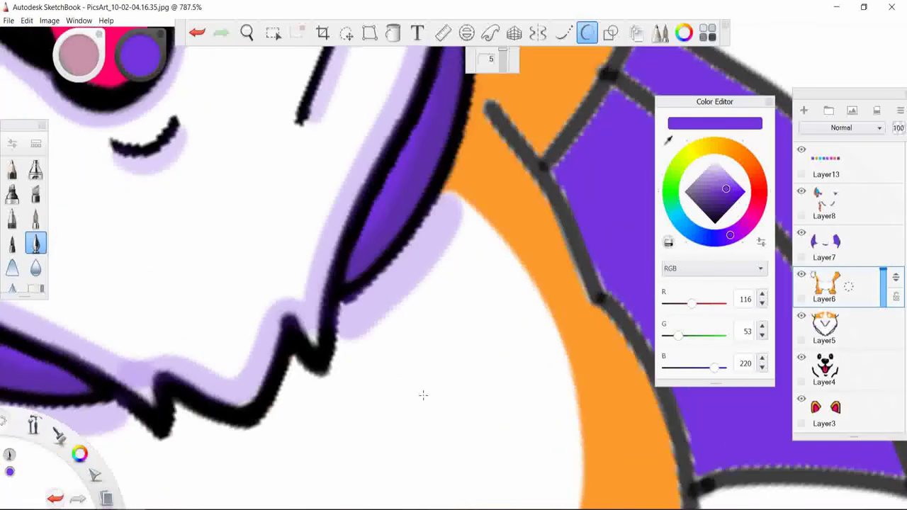
- Switch the painting colour to black and outline the cape's left edge
left_click(36, 243)
left_click(355, 298)
key("ctrl+z")
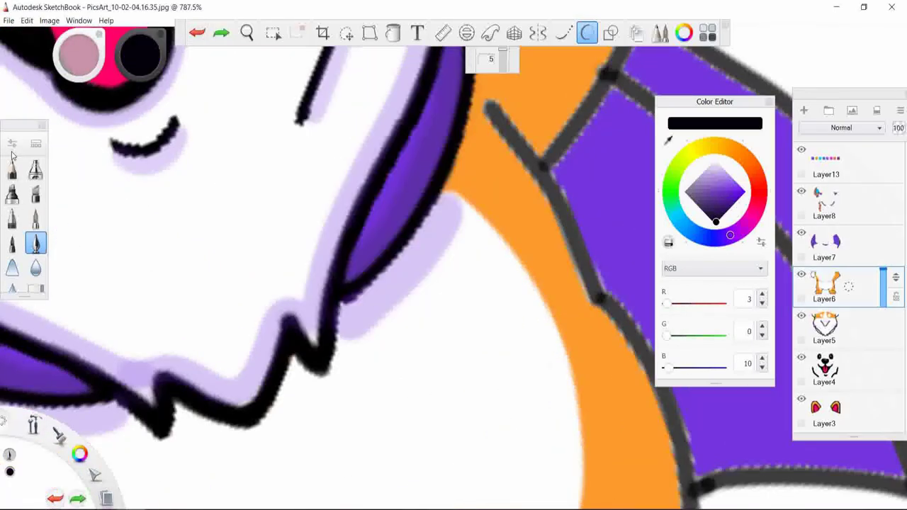
left_click(36, 243)
left_click(450, 199)
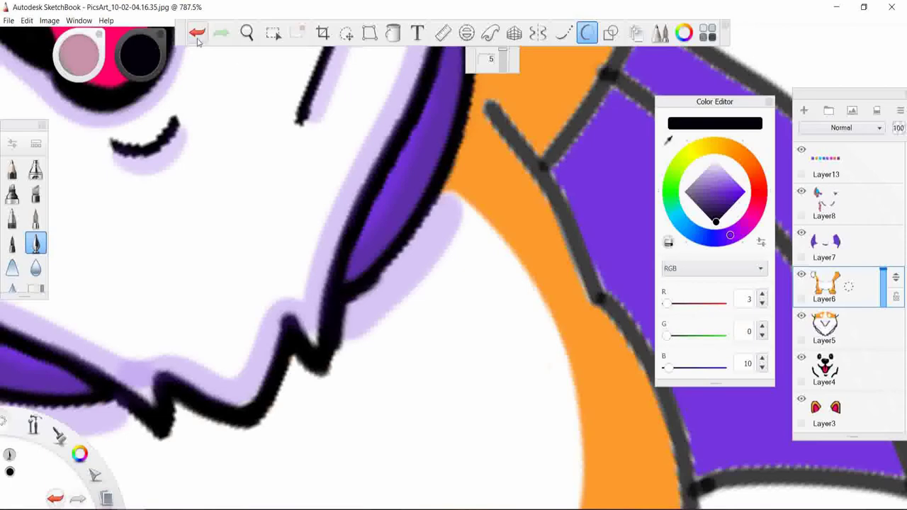
left_click_drag(340, 354, 335, 265)
- Outline the corgi's orange arm in black, redrawing the uneven part
scroll(334, 265, "down", 3)
scroll(253, 417, "down", 1)
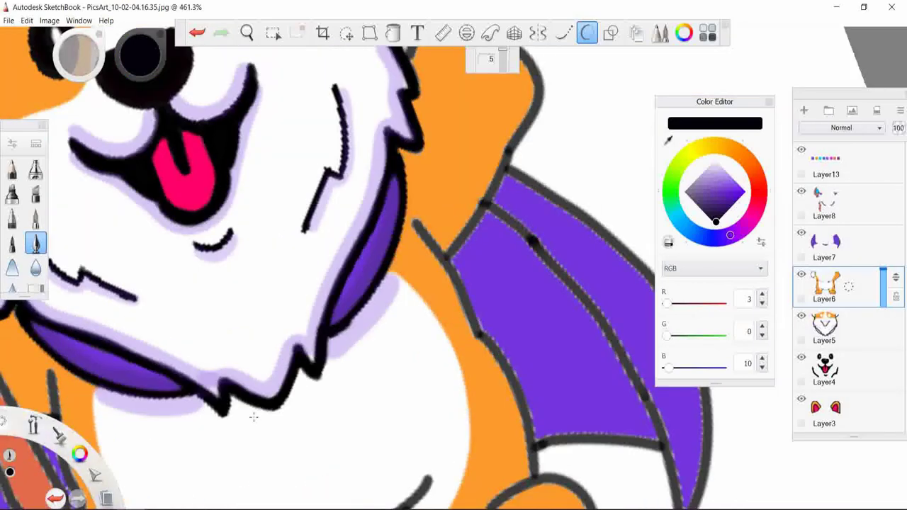
scroll(253, 418, "down", 1)
scroll(440, 399, "up", 2)
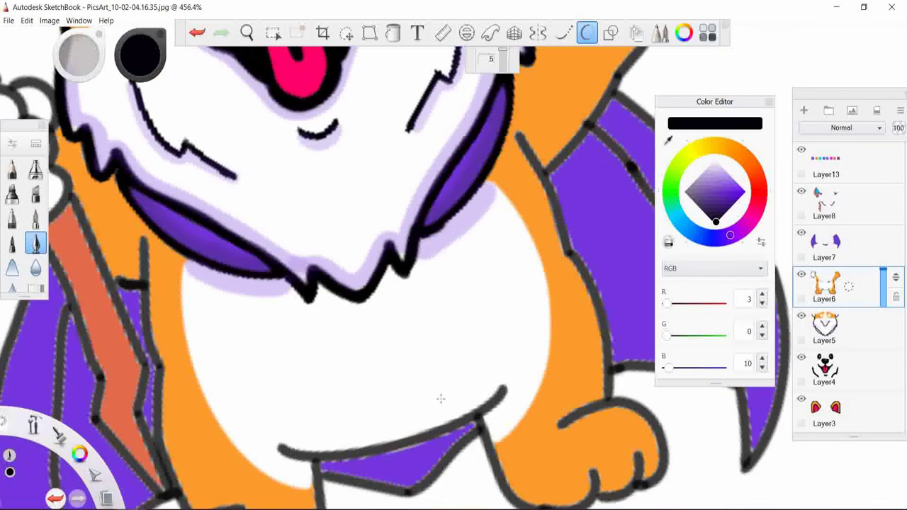
mouse_move(520, 134)
left_mouse_down()
mouse_move(597, 298)
mouse_move(610, 401)
left_mouse_up()
left_click_drag(557, 201, 536, 163)
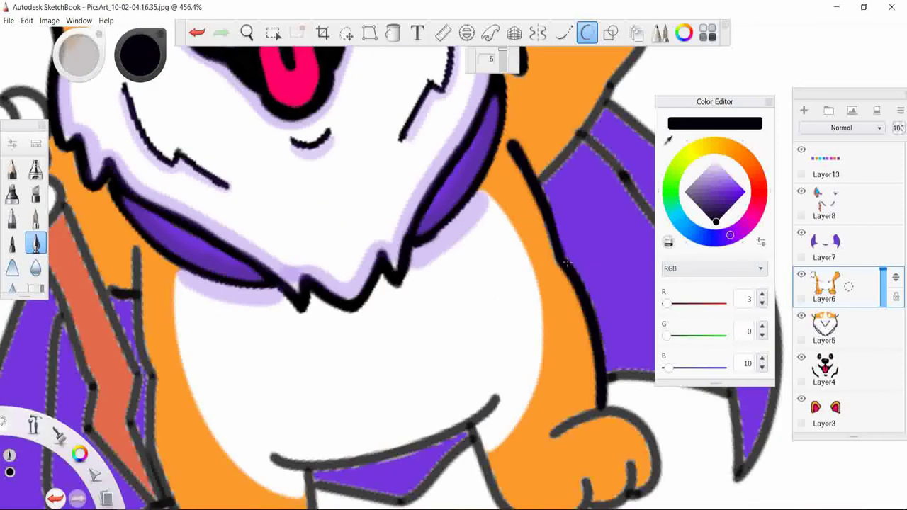
key("ctrl+z")
left_click_drag(551, 266, 557, 217)
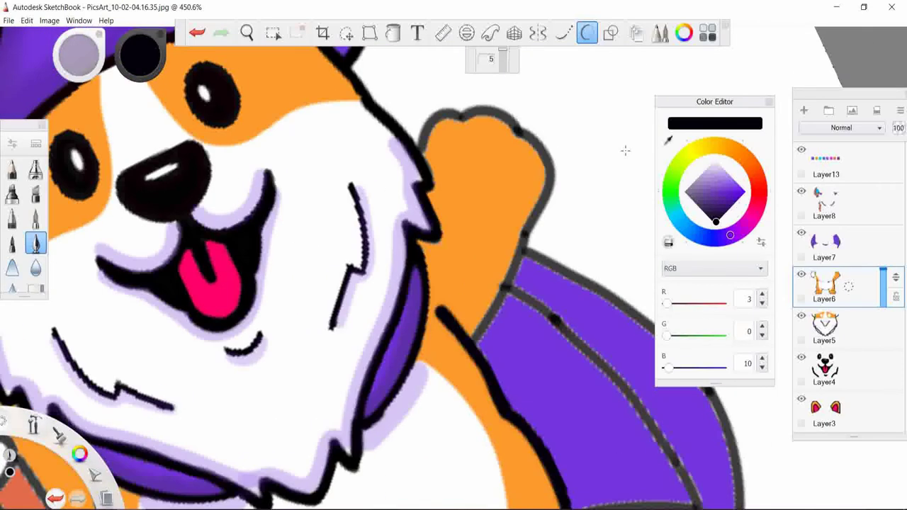
- Ink a thick black outline around the raised paw's top and right edges
left_click_drag(421, 145, 464, 116)
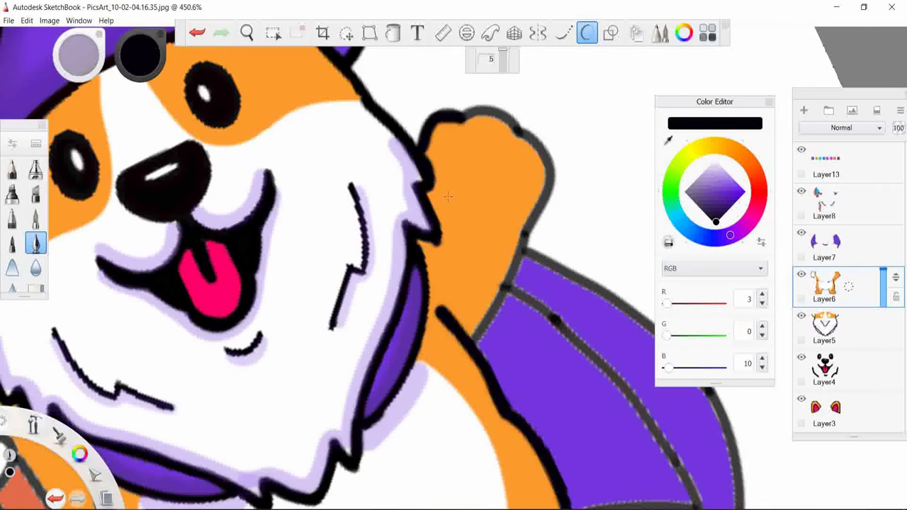
left_click_drag(517, 132, 550, 188)
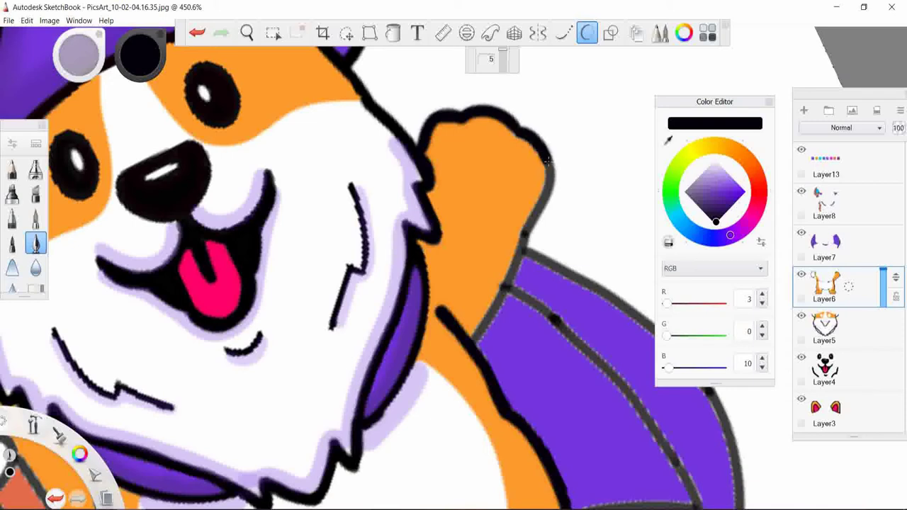
mouse_move(510, 130)
left_mouse_down()
mouse_move(532, 141)
mouse_move(550, 170)
mouse_move(537, 140)
mouse_move(551, 176)
left_mouse_up()
key("ctrl+z")
key("ctrl+z")
key("ctrl+z")
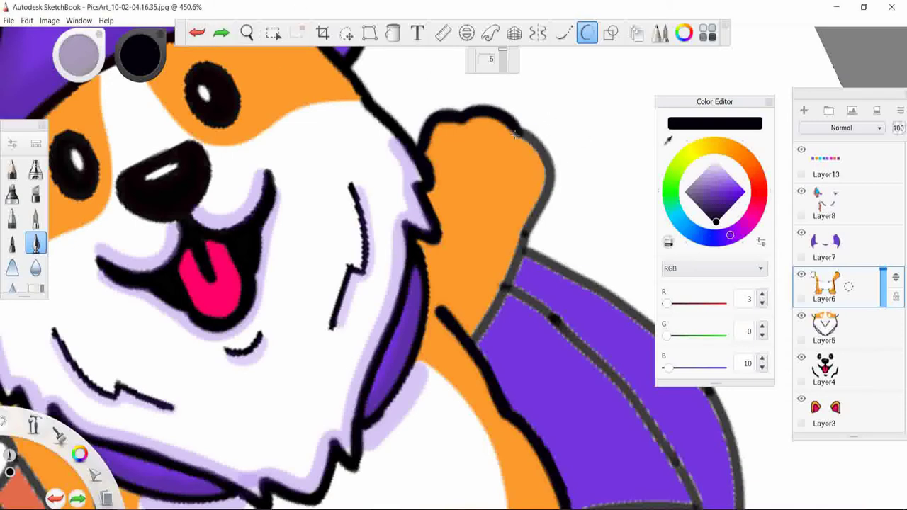
mouse_move(510, 127)
left_mouse_down()
mouse_move(524, 241)
mouse_move(476, 345)
left_mouse_up()
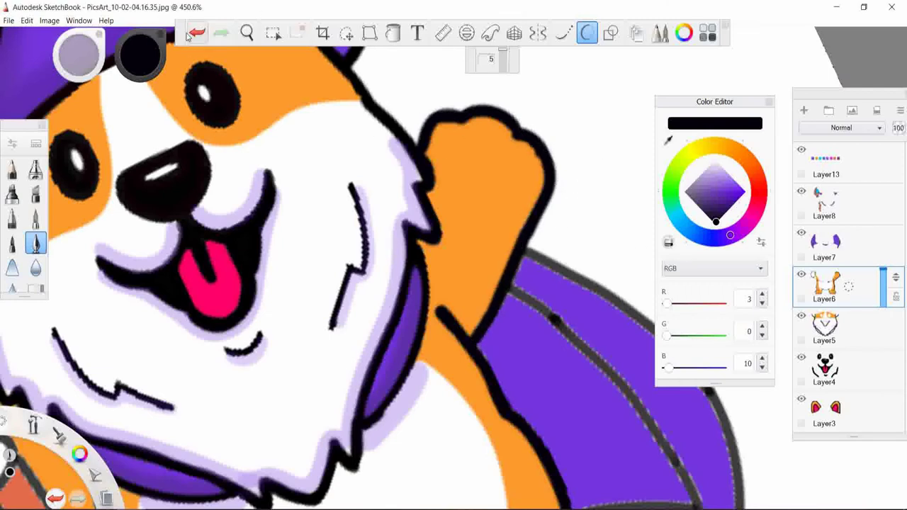
- Draw a white line across the raised paw and fill the paw tip above it white
left_click_drag(720, 170, 714, 160)
left_click_drag(432, 208, 508, 236)
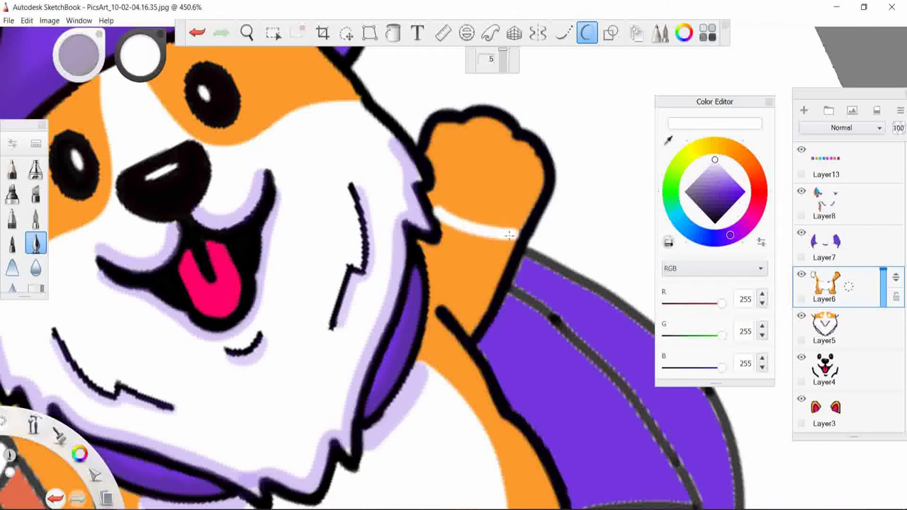
key("f")
left_click(502, 186)
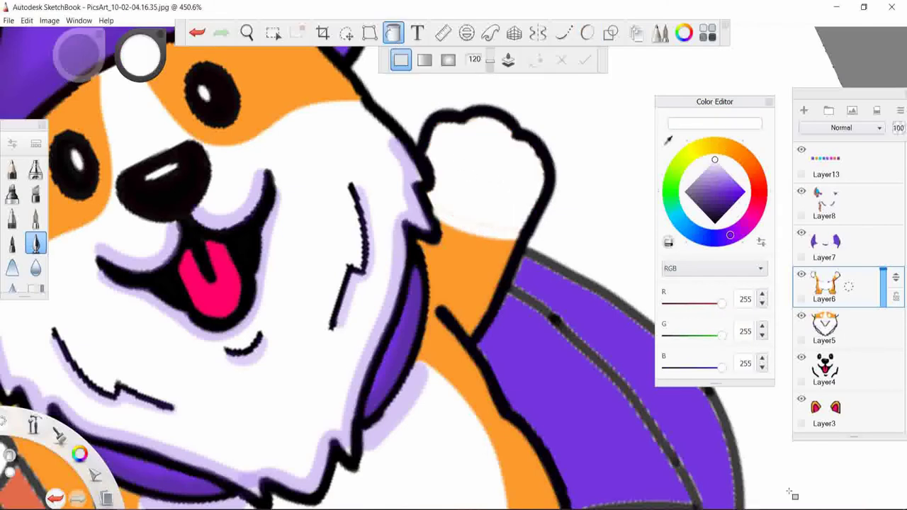
- Return to the brush and sample the near-black outline colour
key("b")
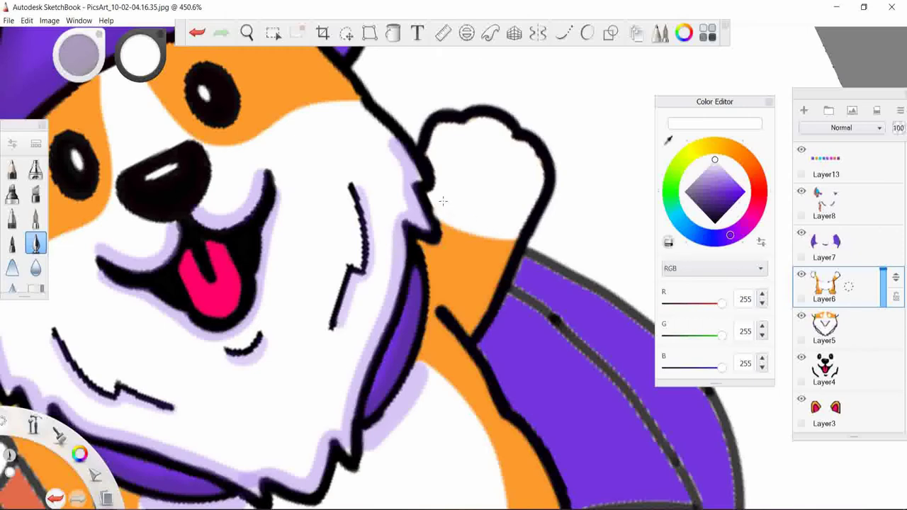
left_click(546, 162, "alt")
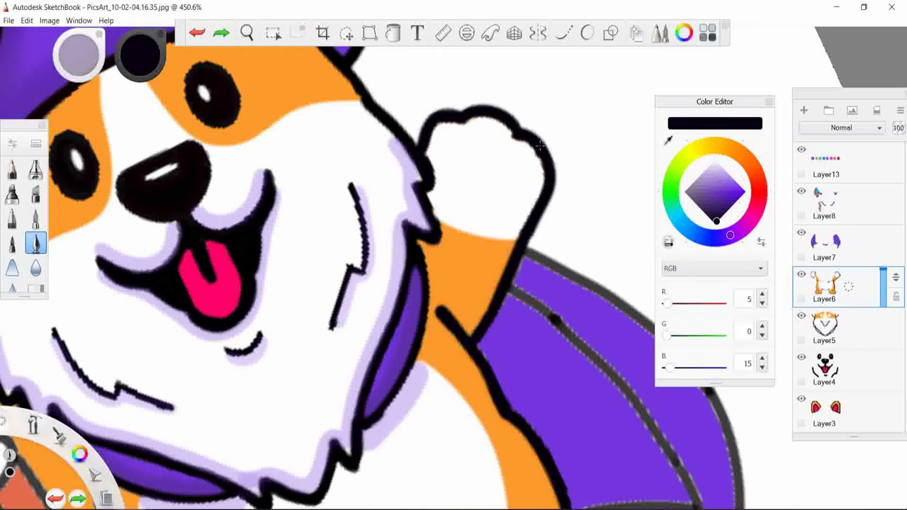
scroll(545, 248, "down", 4)
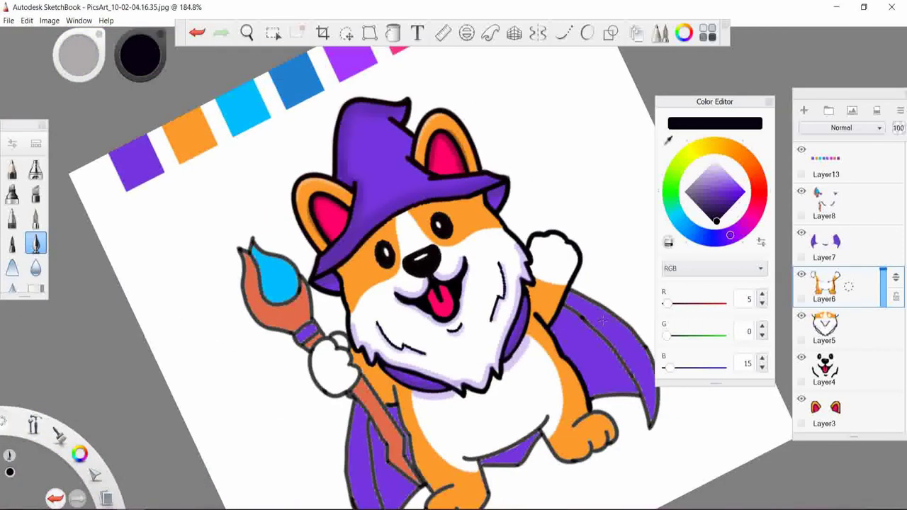
scroll(602, 320, "up", 4)
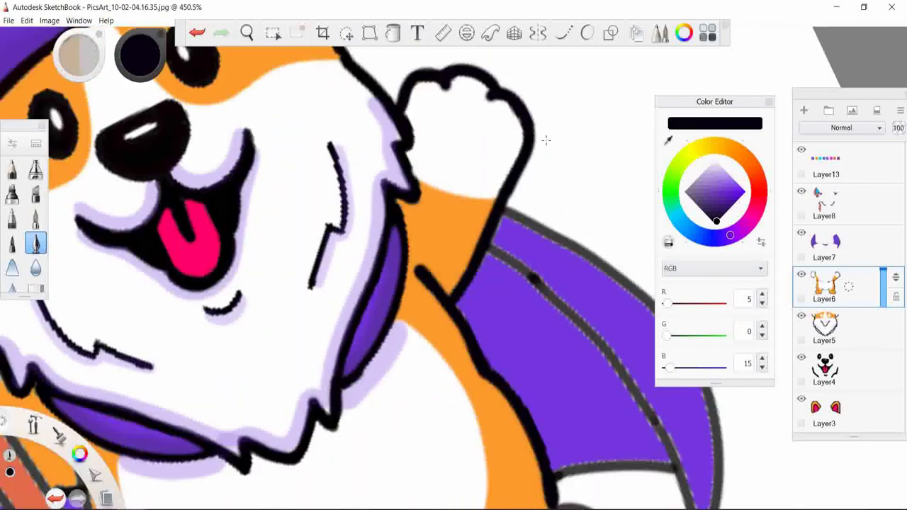
- Draw the large pink pad ellipse on the white paw and fill it solid pink
left_click(609, 33)
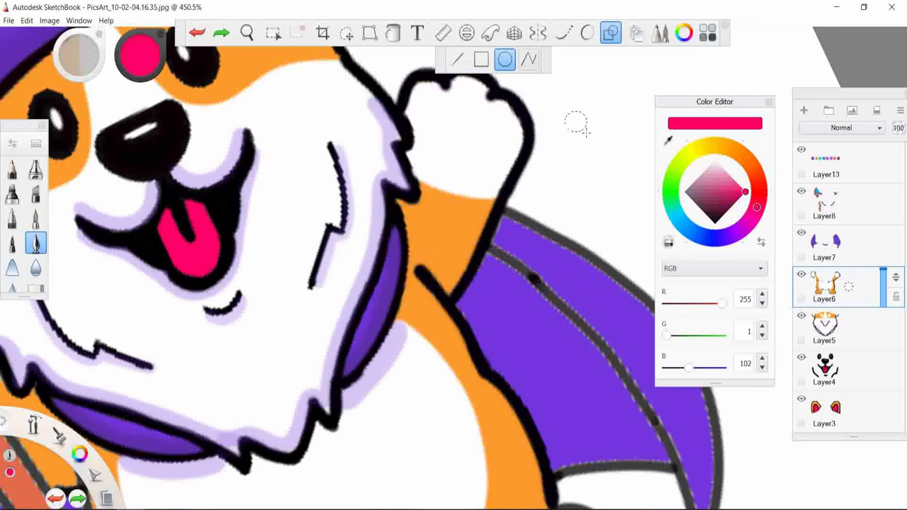
left_click_drag(576, 124, 588, 135)
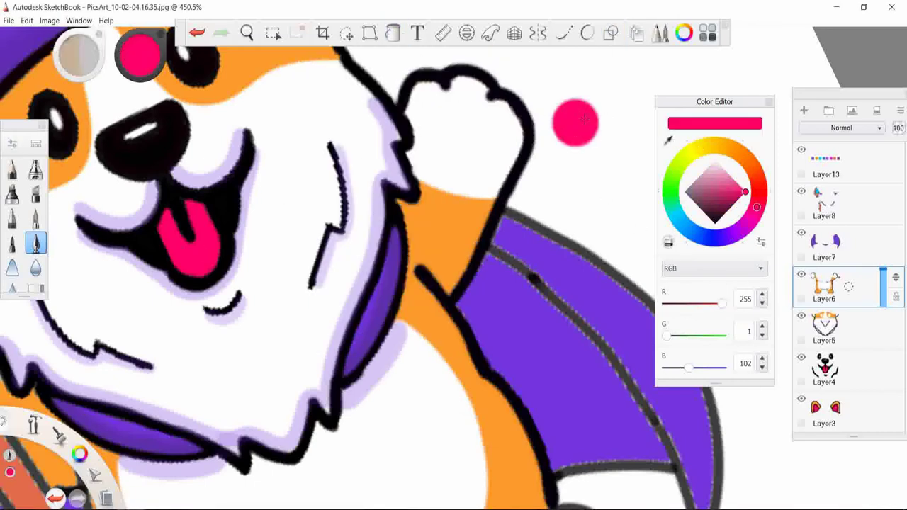
key("ctrl+z")
left_click_drag(425, 117, 464, 158)
key("ctrl+z")
key("ctrl+z")
left_click_drag(443, 115, 478, 160)
key("ctrl+z")
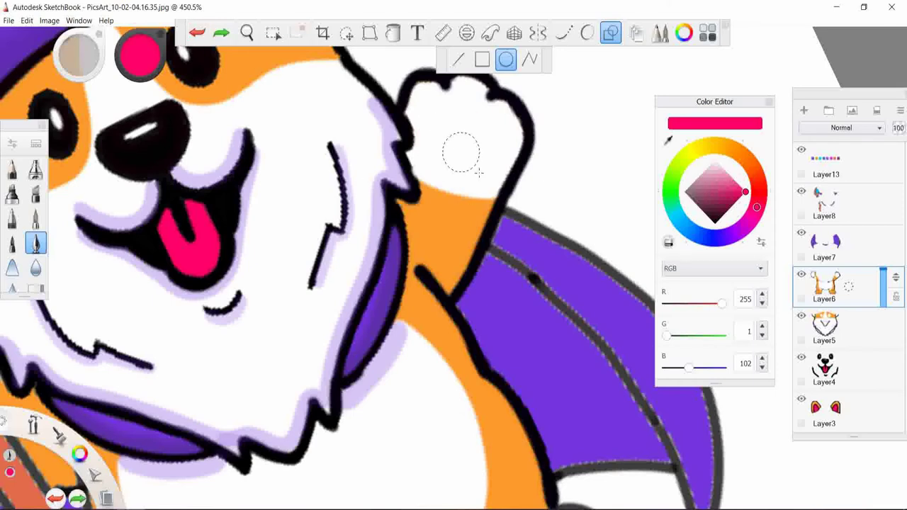
left_click_drag(443, 132, 480, 173)
left_click_drag(368, 428, 464, 461)
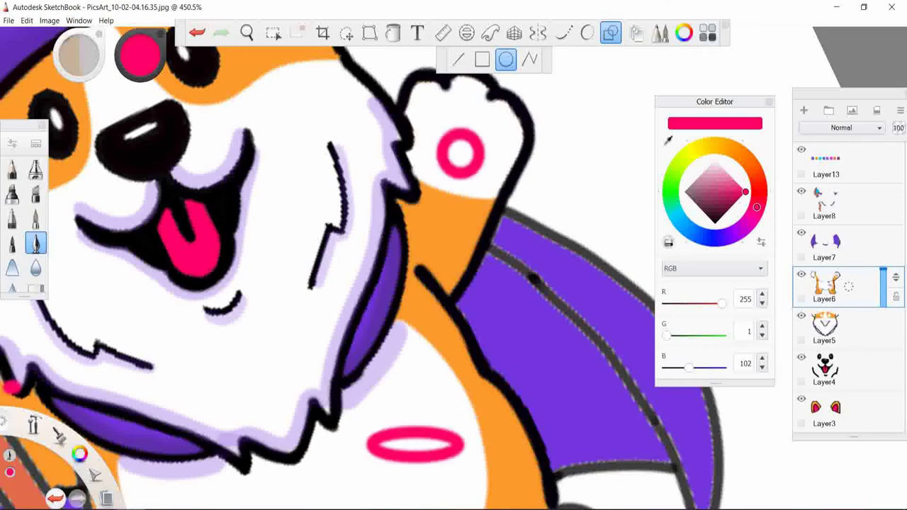
key("ctrl+z")
key("ctrl+z")
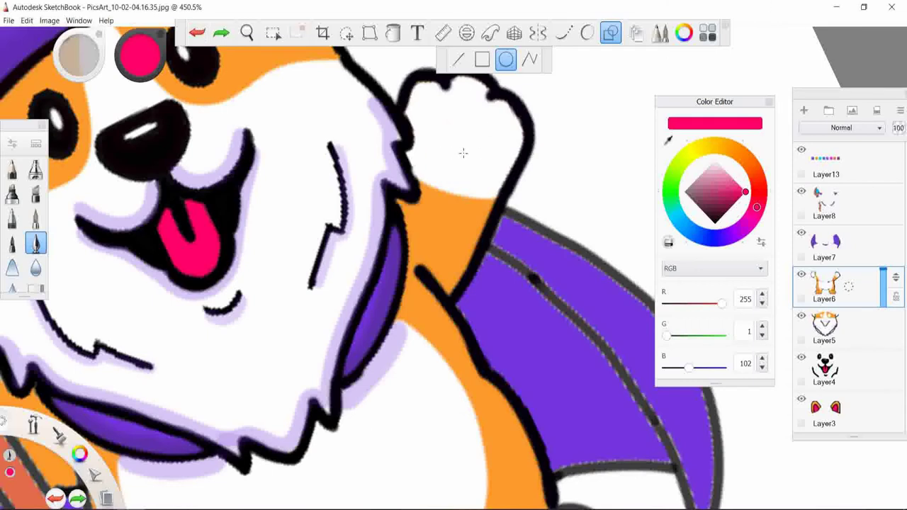
left_click_drag(435, 130, 473, 173)
key("f")
left_click(454, 152)
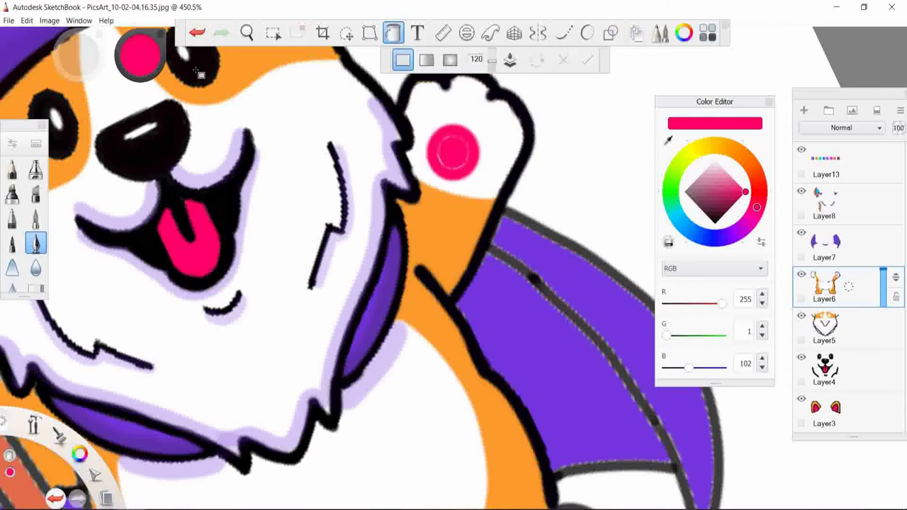
- Try adding small pink toe-bean ellipses above the large pad
key("o")
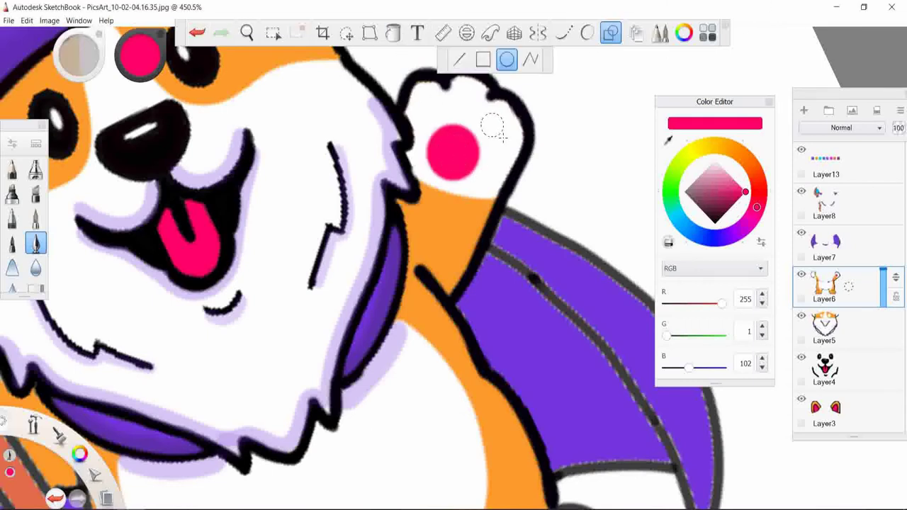
left_click_drag(474, 109, 508, 143)
left_click_drag(438, 80, 468, 114)
key("ctrl+z")
key("ctrl+z")
mouse_move(504, 146)
left_mouse_down()
mouse_move(478, 119)
mouse_move(437, 124)
left_mouse_up()
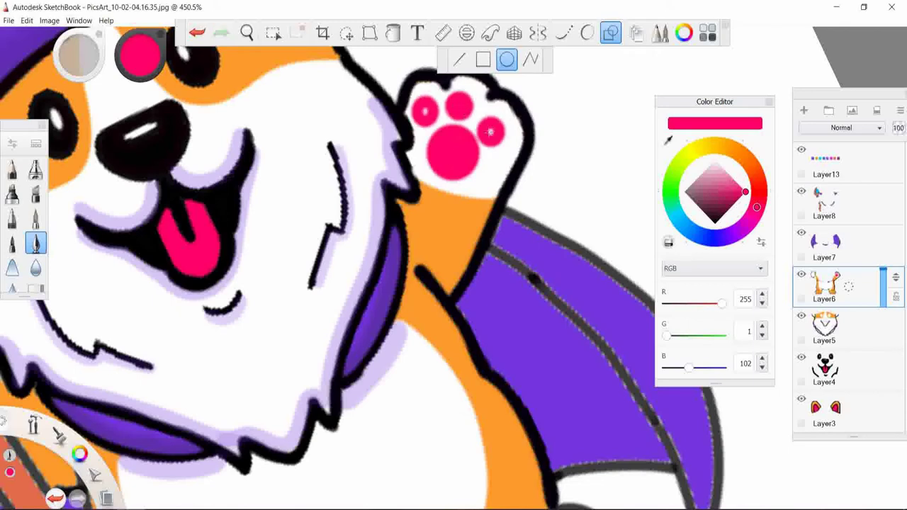
key("Escape")
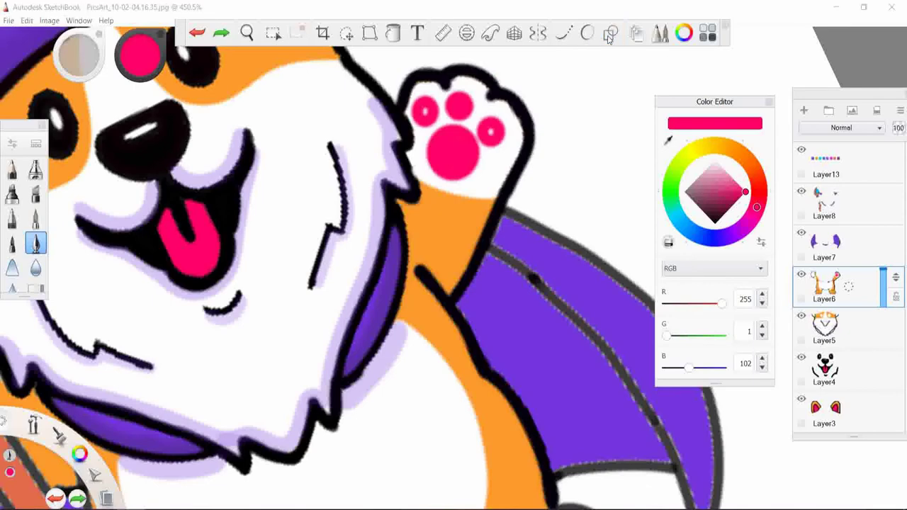
scroll(564, 144, "down", 3)
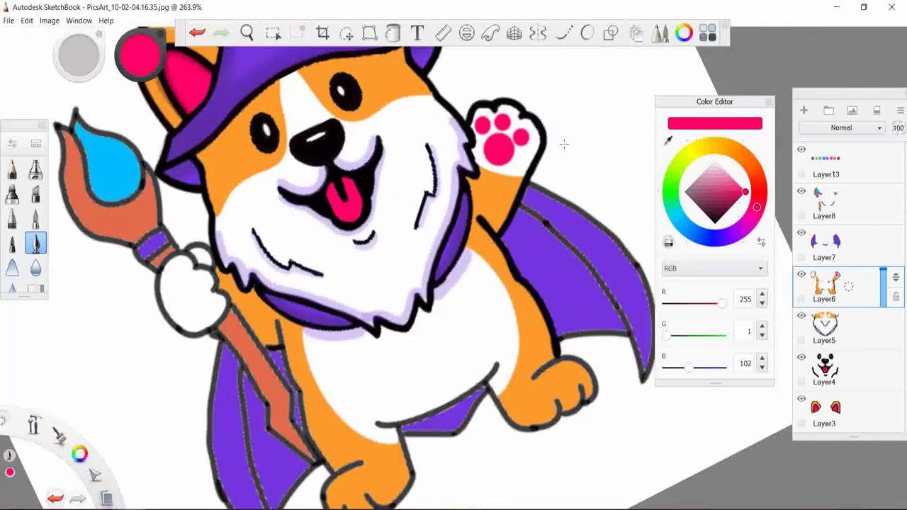
scroll(607, 102, "up", 3)
- Redraw the main pad and toe-bean rings and fill them solid pink
key("ctrl+z")
key("ctrl+z")
key("ctrl+z")
key("ctrl+z")
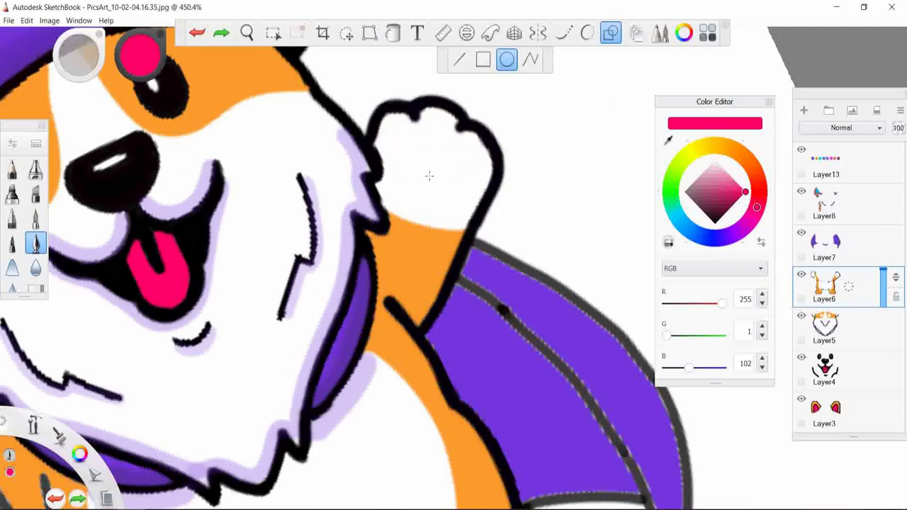
left_click_drag(438, 210, 404, 176)
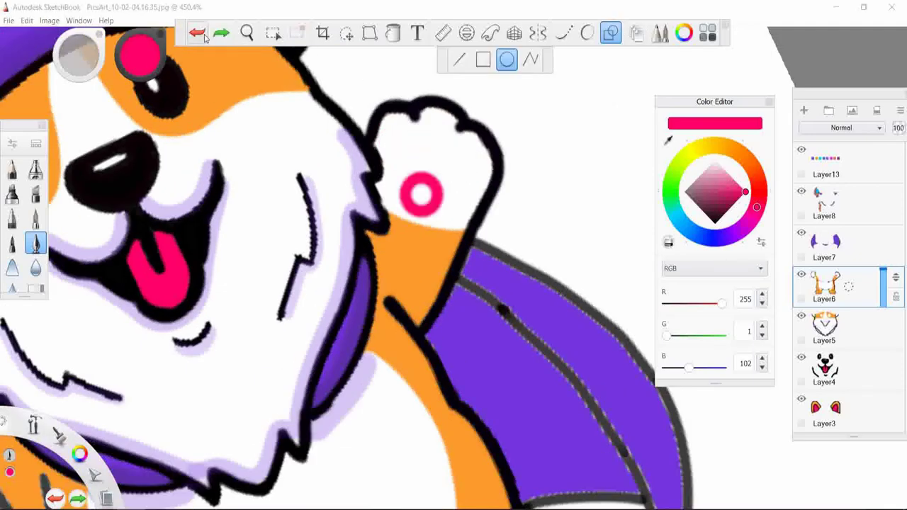
left_click_drag(469, 183, 425, 121)
key("ctrl+z")
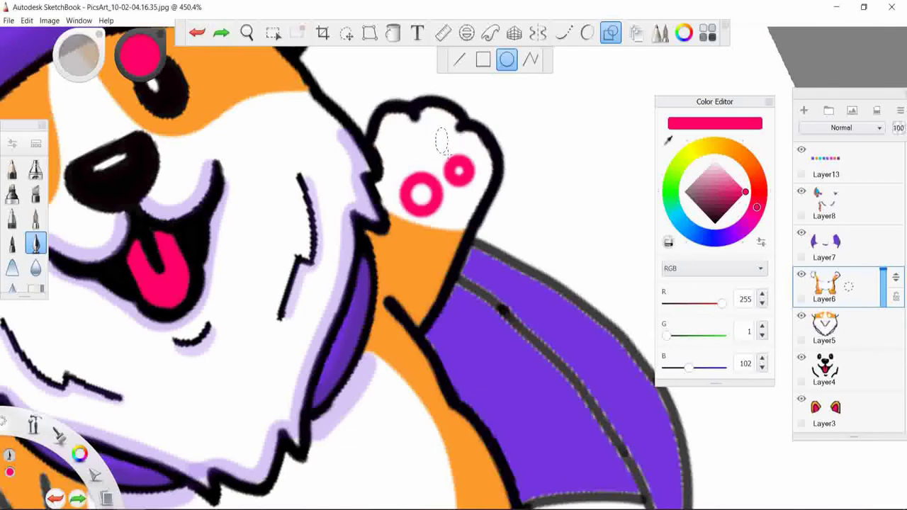
key("ctrl+y")
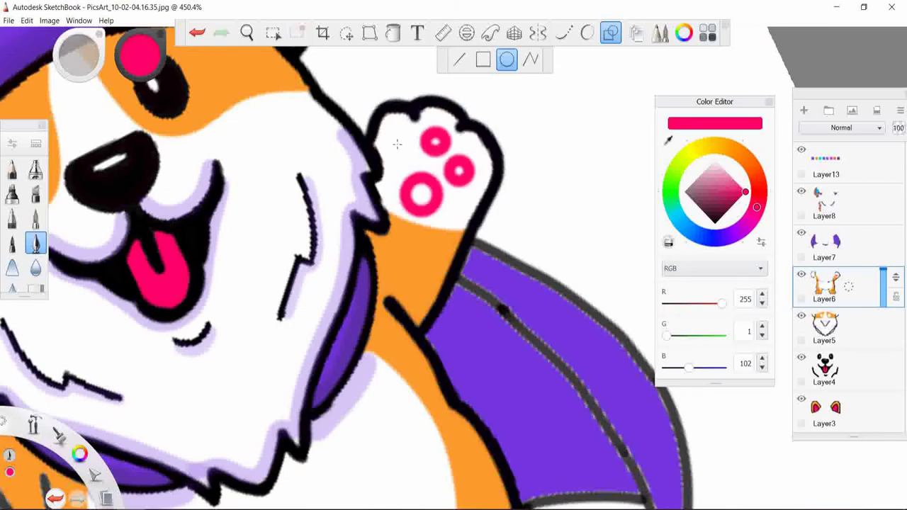
left_click_drag(403, 155, 414, 161)
key("Escape")
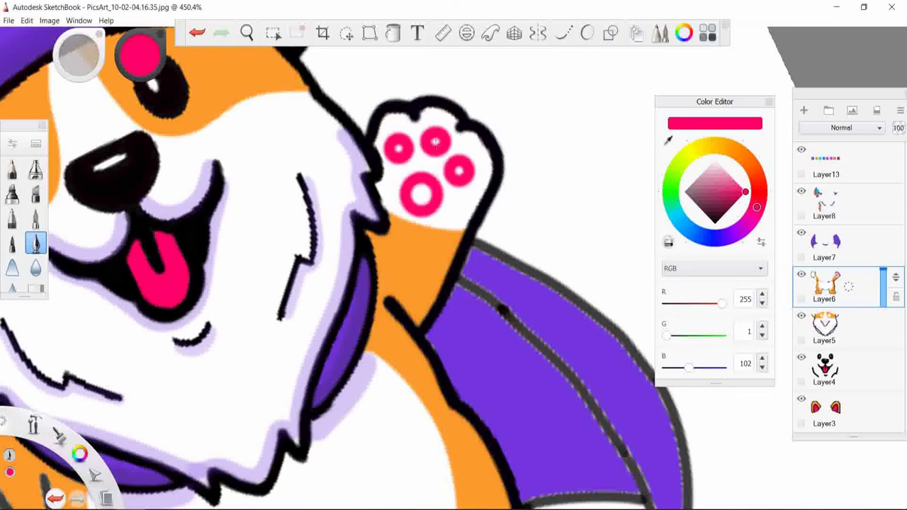
left_click(421, 193)
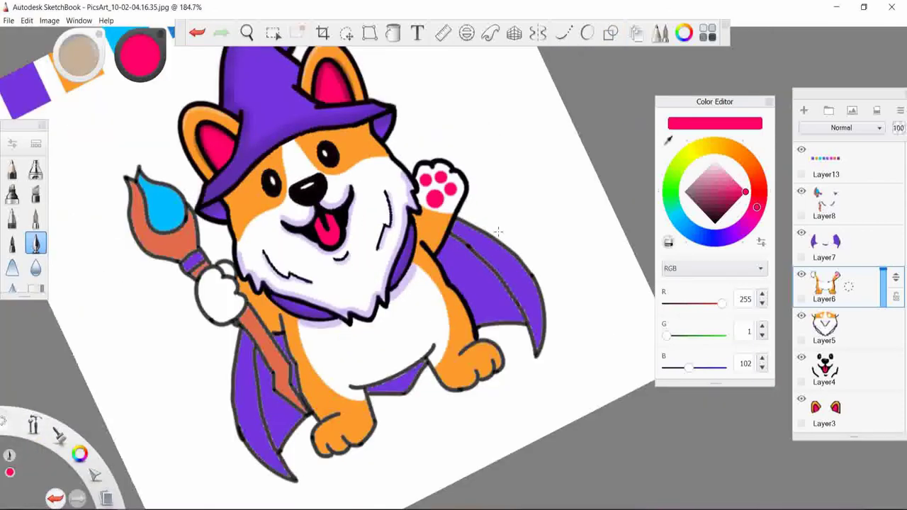
scroll(498, 232, "down", 3)
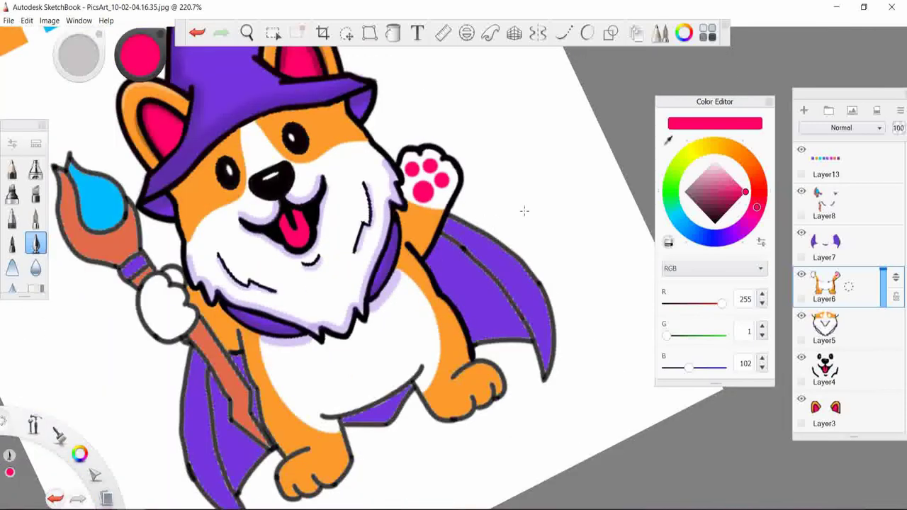
scroll(524, 211, "up", 5)
left_click(451, 279, "alt")
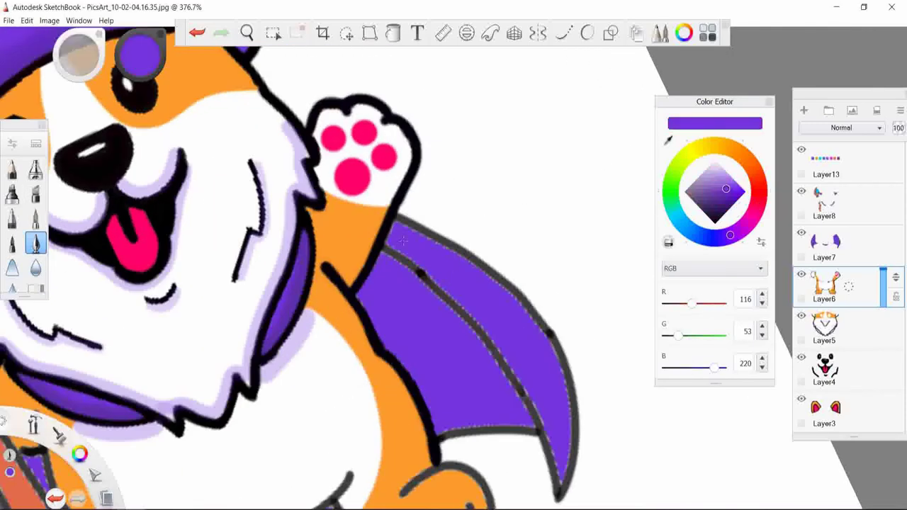
left_click(12, 143)
key("Escape")
left_click_drag(358, 261, 410, 153)
left_click(198, 37)
left_click_drag(364, 249, 410, 158)
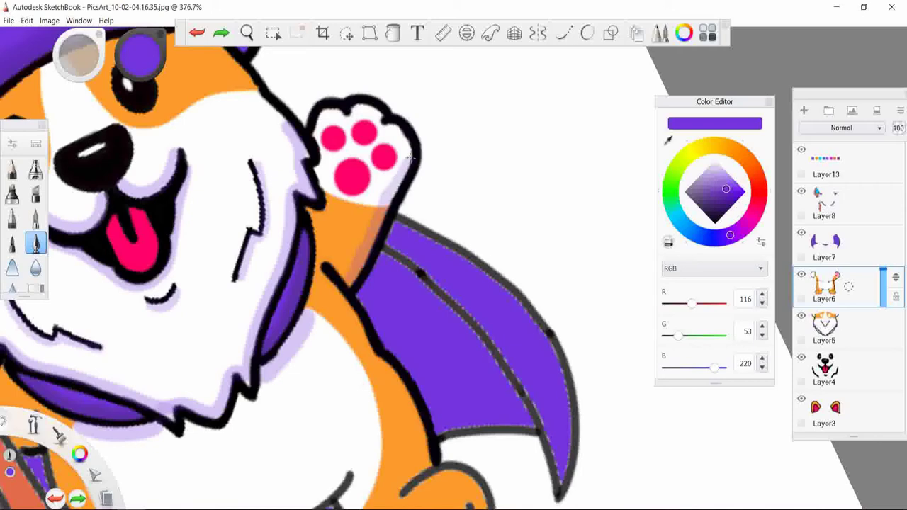
scroll(352, 278, "down", 3)
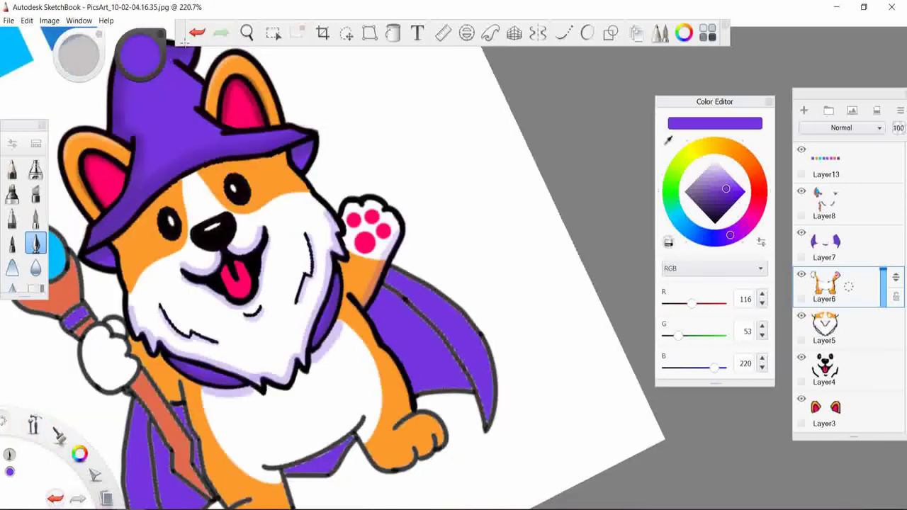
key("ctrl+z")
scroll(381, 233, "up", 3)
left_click_drag(349, 291, 424, 142)
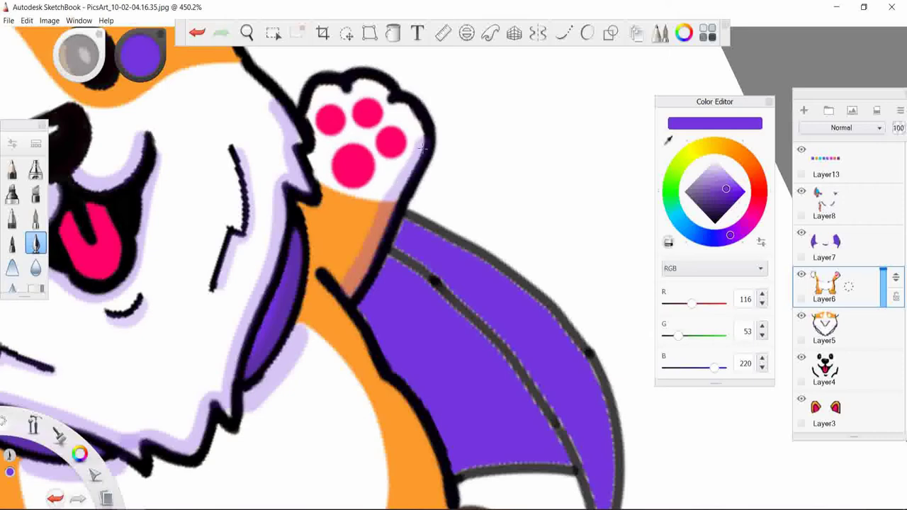
left_click(429, 131, "alt")
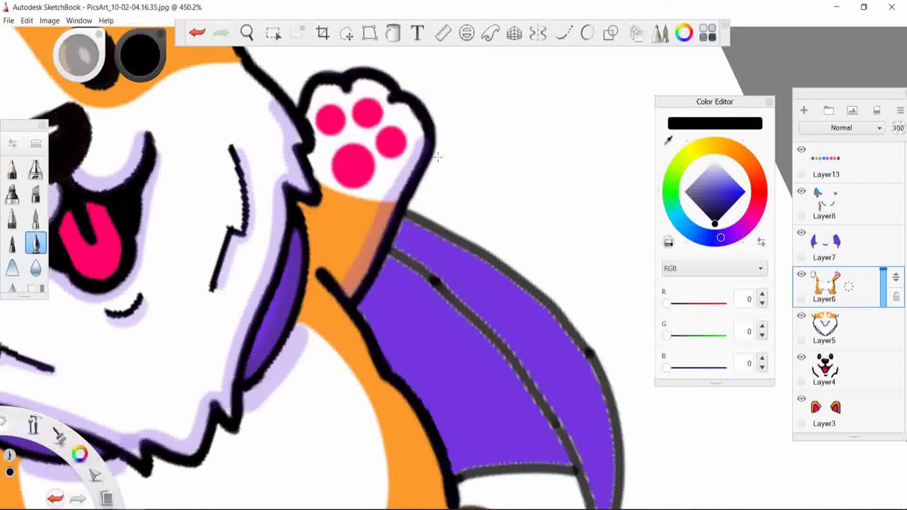
scroll(381, 352, "up", 1)
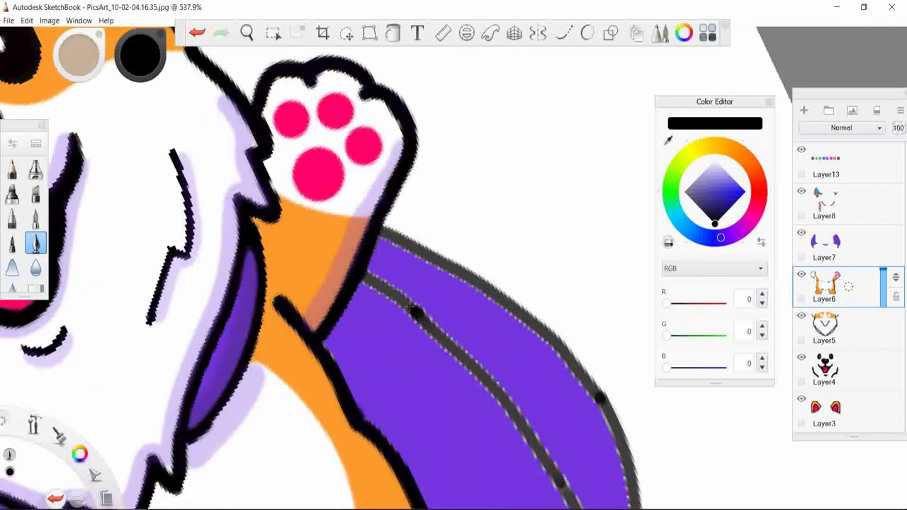
scroll(440, 295, "down", 6)
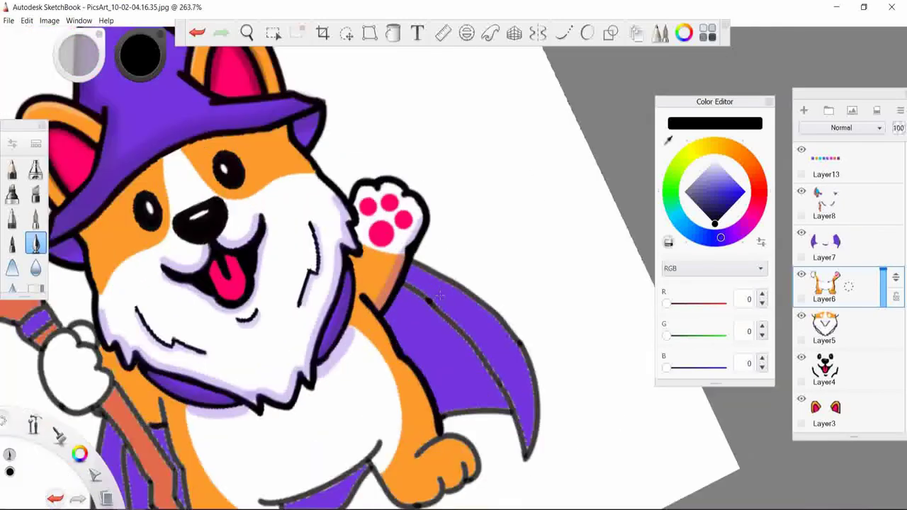
scroll(440, 294, "up", 3)
key("ctrl+z")
scroll(313, 82, "up", 3)
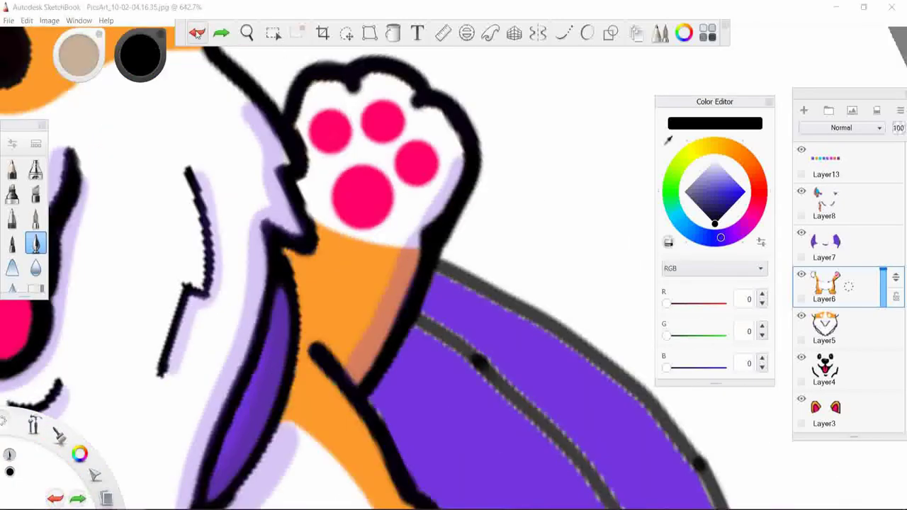
mouse_move(290, 110)
left_mouse_down()
mouse_move(312, 64)
mouse_move(354, 63)
mouse_move(416, 102)
mouse_move(462, 183)
mouse_move(425, 239)
left_mouse_up()
scroll(482, 219, "down", 4)
scroll(537, 220, "up", 2)
scroll(537, 220, "down", 3)
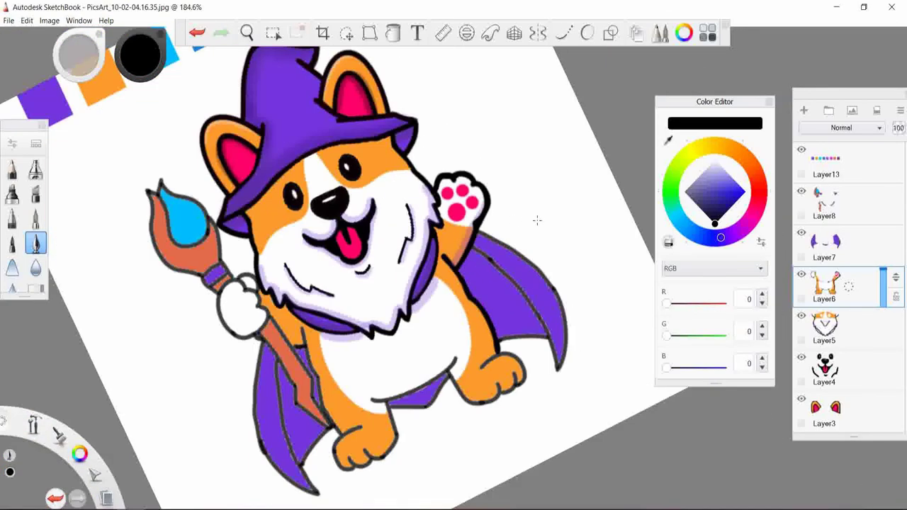
scroll(537, 221, "up", 3)
key("ctrl+z")
key("ctrl+z")
scroll(376, 159, "down", 3)
scroll(376, 159, "up", 3)
left_click_drag(376, 159, 418, 168)
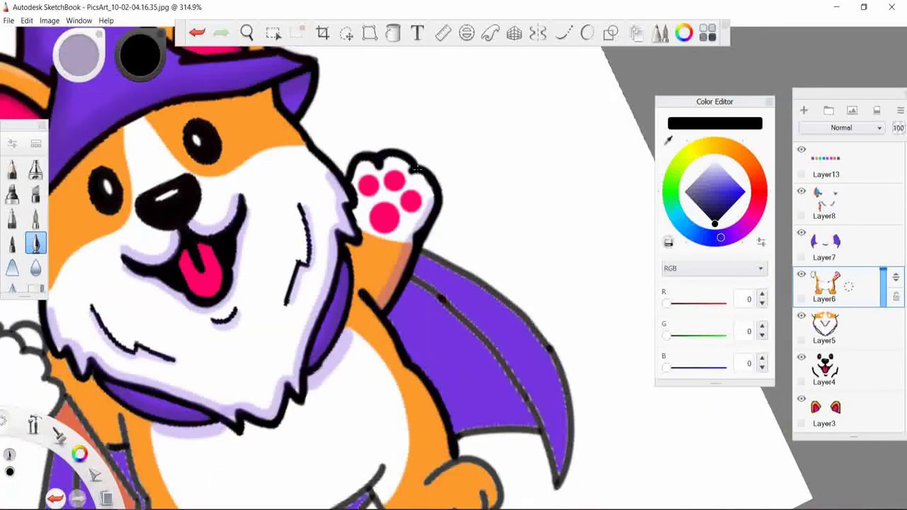
scroll(427, 214, "down", 2)
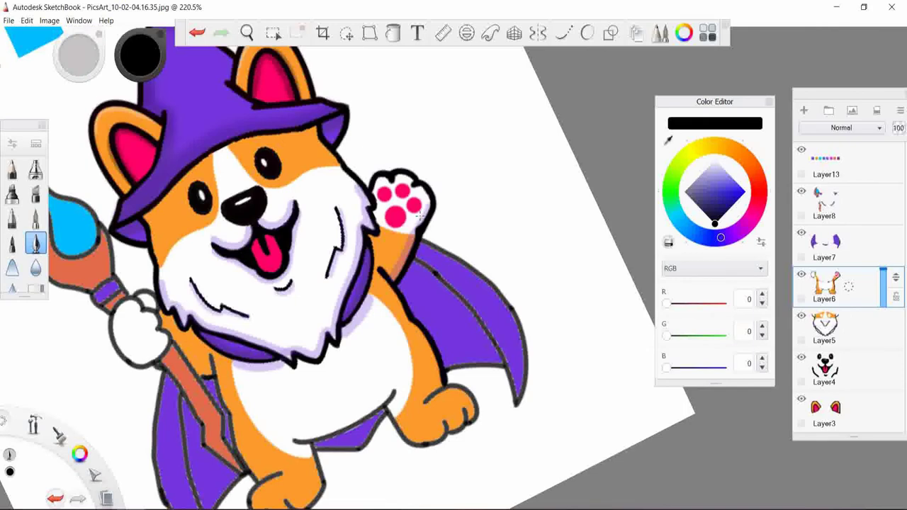
scroll(447, 385, "up", 3)
scroll(447, 385, "up", 2)
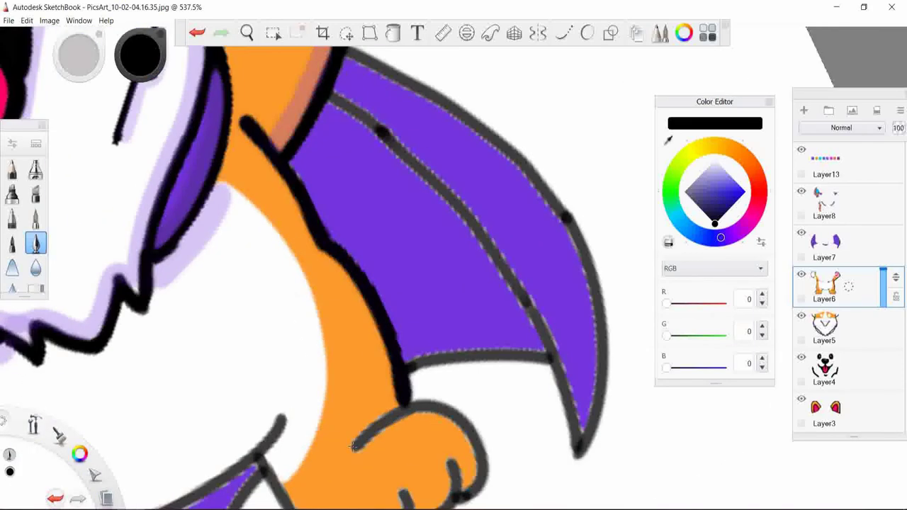
mouse_move(354, 445)
left_mouse_down()
mouse_move(411, 409)
mouse_move(356, 441)
mouse_move(475, 435)
mouse_move(482, 500)
left_mouse_up()
key("ctrl+z")
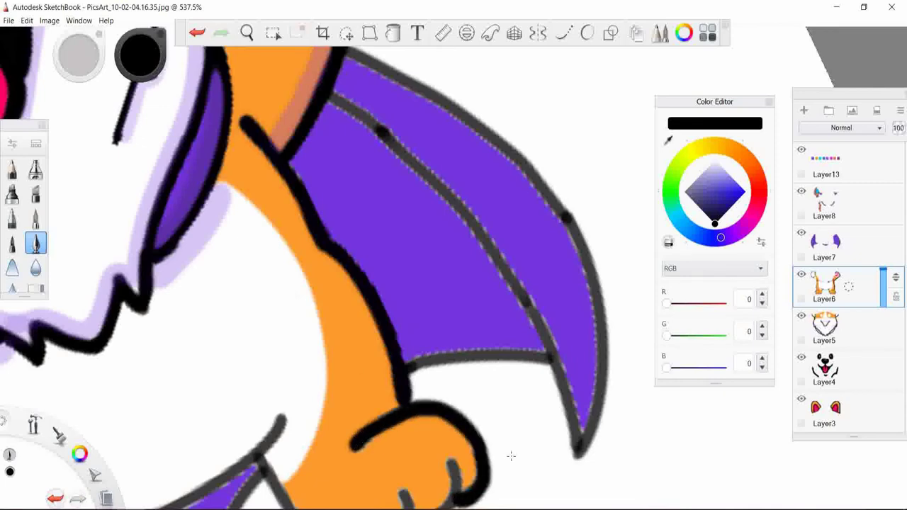
scroll(510, 455, "down", 2)
key("ctrl+z")
key("o")
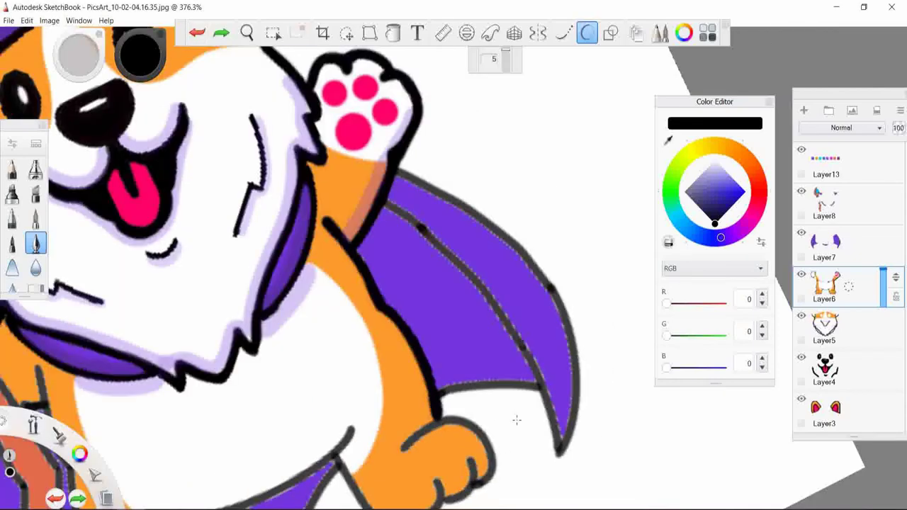
scroll(516, 420, "up", 2)
- Lower the Inking Pen opacity to 25% and switch the colour to white
double_click(36, 243)
left_click_drag(401, 240, 333, 241)
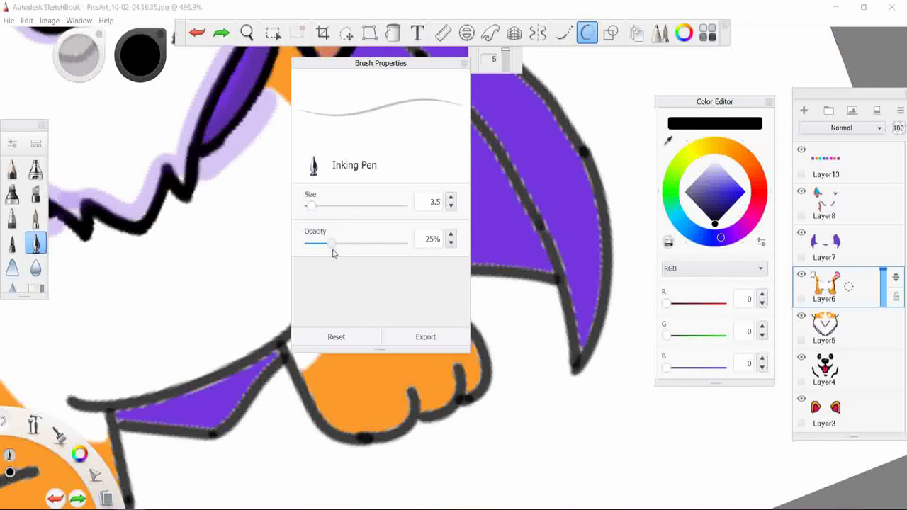
left_click(425, 334)
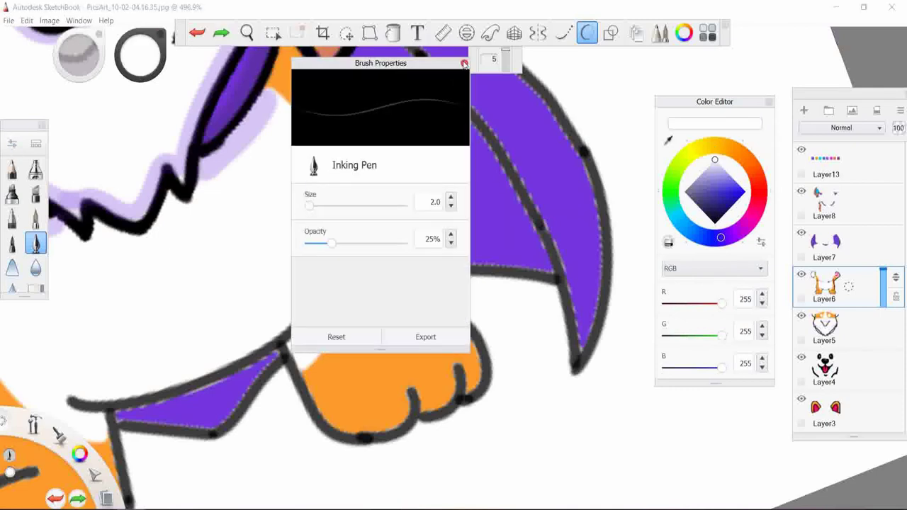
left_click_drag(322, 92, 343, 158)
left_click(204, 40)
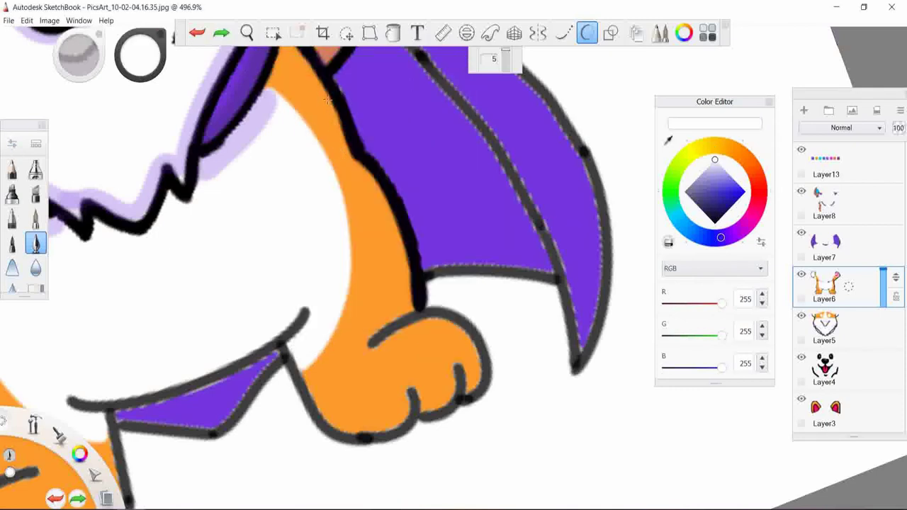
- Paint a light white highlight along the orange leg's outline, redoing it several times
mouse_move(328, 99)
left_mouse_down()
mouse_move(357, 172)
mouse_move(390, 207)
left_mouse_up()
scroll(537, 185, "down", 5)
scroll(434, 183, "up", 4)
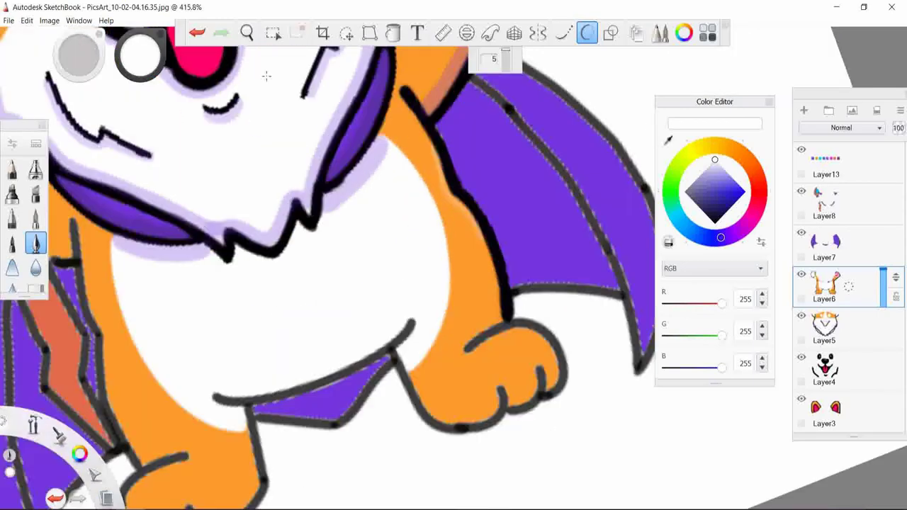
key("ctrl+z")
mouse_move(427, 140)
left_mouse_down()
mouse_move(447, 198)
mouse_move(482, 242)
left_mouse_up()
key("ctrl+z")
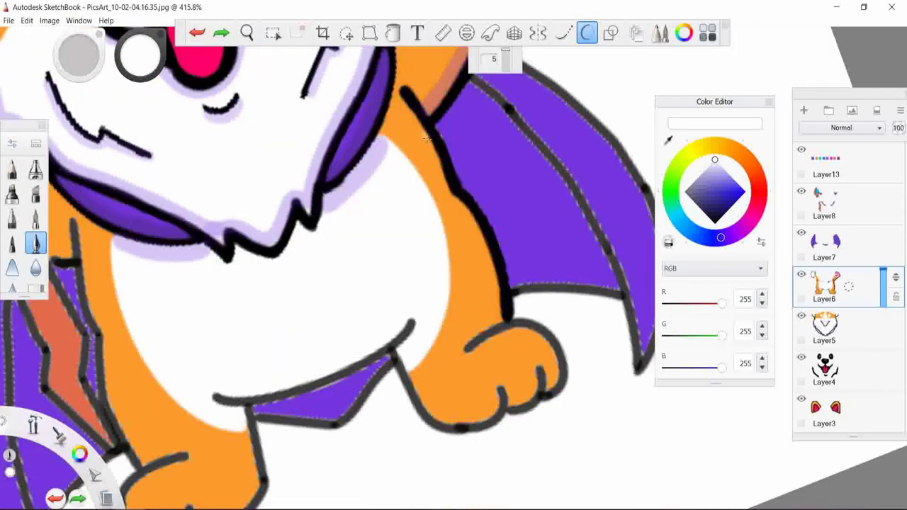
left_click_drag(427, 138, 495, 262)
scroll(542, 266, "up", 3)
key("ctrl+z")
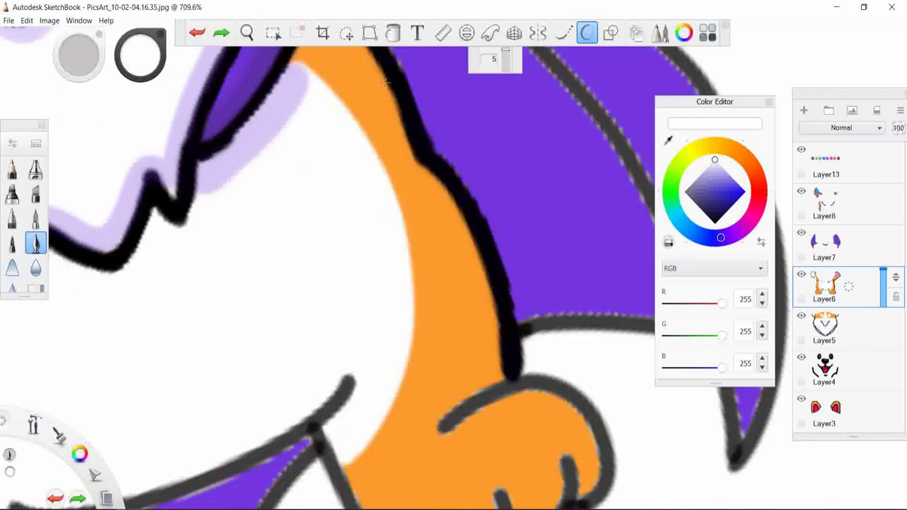
left_click_drag(375, 71, 480, 269)
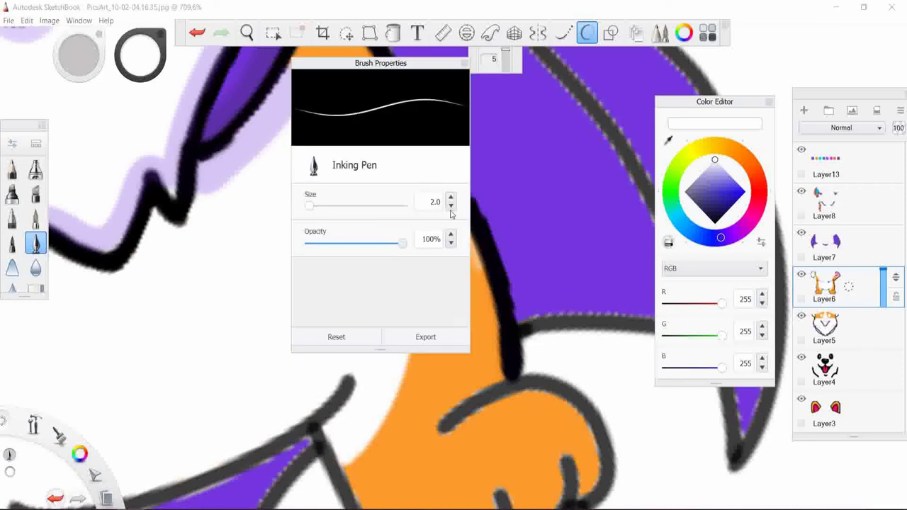
- At full opacity, trace a thick black outline along the paw's bottom, toe and leg's left side
left_click(715, 224)
left_click_drag(439, 433, 472, 406)
key("ctrl+z")
key("ctrl+b")
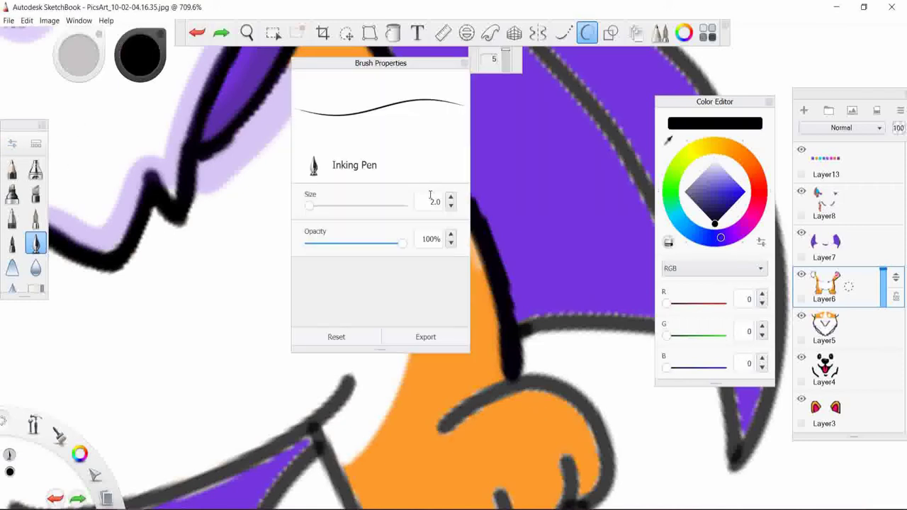
left_click(468, 63)
mouse_move(436, 431)
left_mouse_down()
mouse_move(491, 396)
mouse_move(610, 479)
left_mouse_up()
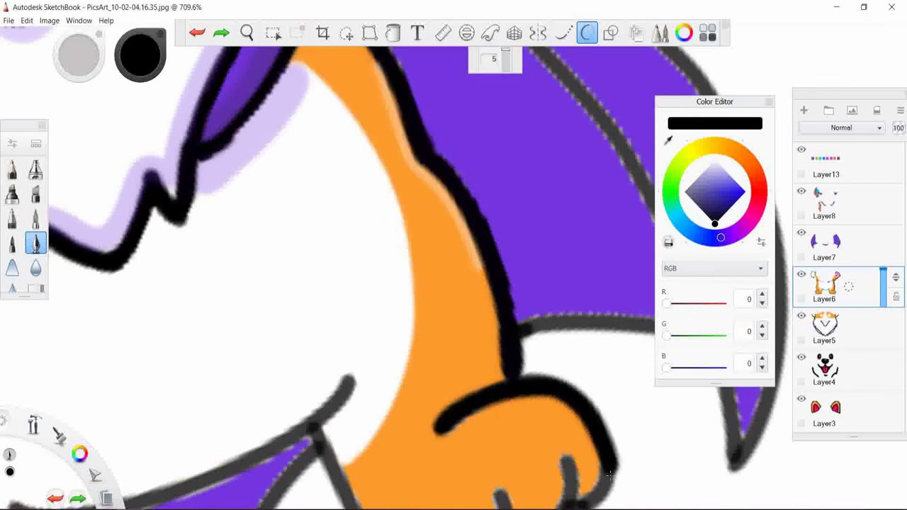
scroll(476, 425, "down", 3)
scroll(477, 452, "up", 3)
left_click_drag(476, 452, 524, 433)
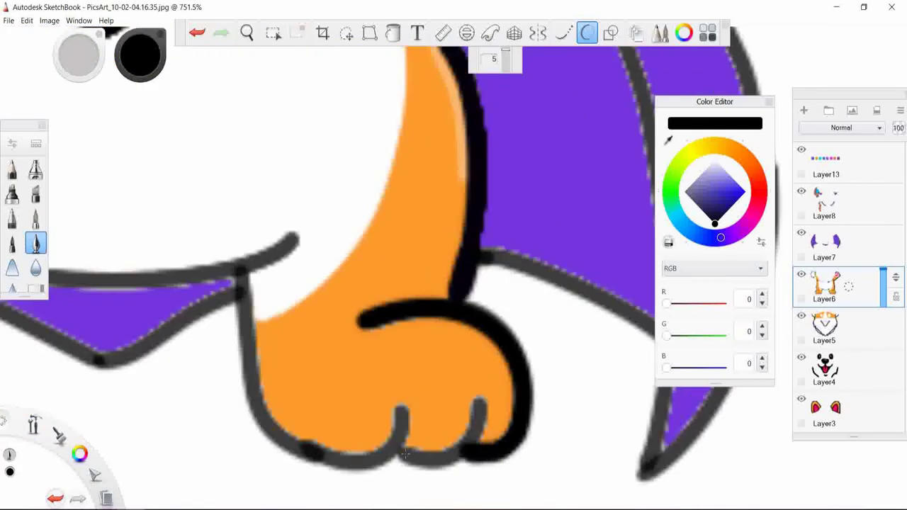
left_click_drag(482, 400, 404, 457)
mouse_move(240, 271)
left_mouse_down()
mouse_move(308, 454)
mouse_move(403, 447)
left_mouse_up()
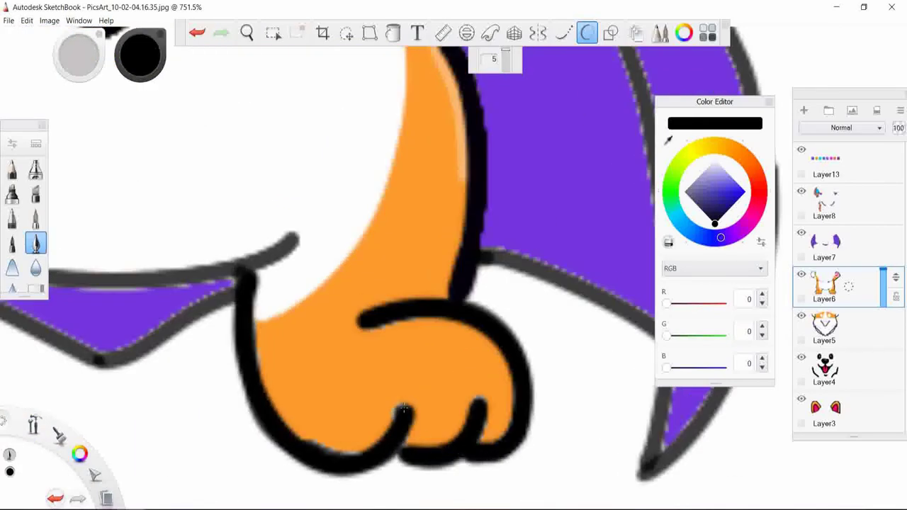
key("ctrl+z")
mouse_move(241, 271)
left_mouse_down()
mouse_move(277, 435)
mouse_move(401, 408)
left_mouse_up()
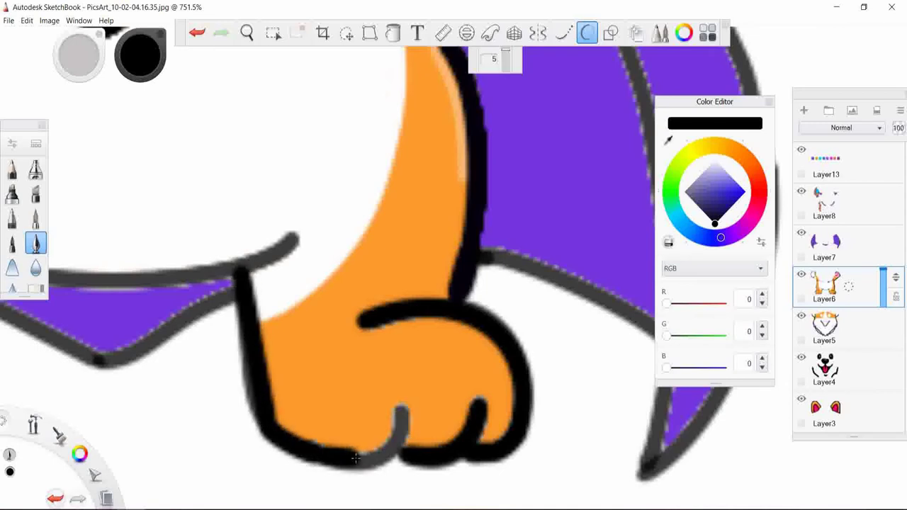
- Paint orange over the right toe's outline, then redraw it and thicken the paw's right edge in black
left_click_drag(668, 140, 394, 339)
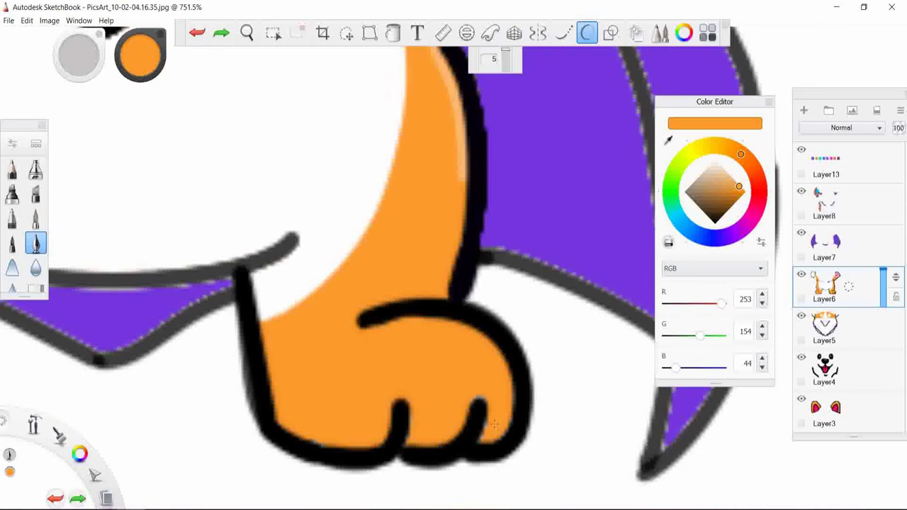
key("ctrl+z")
scroll(496, 407, "up", 5)
left_click(11, 143)
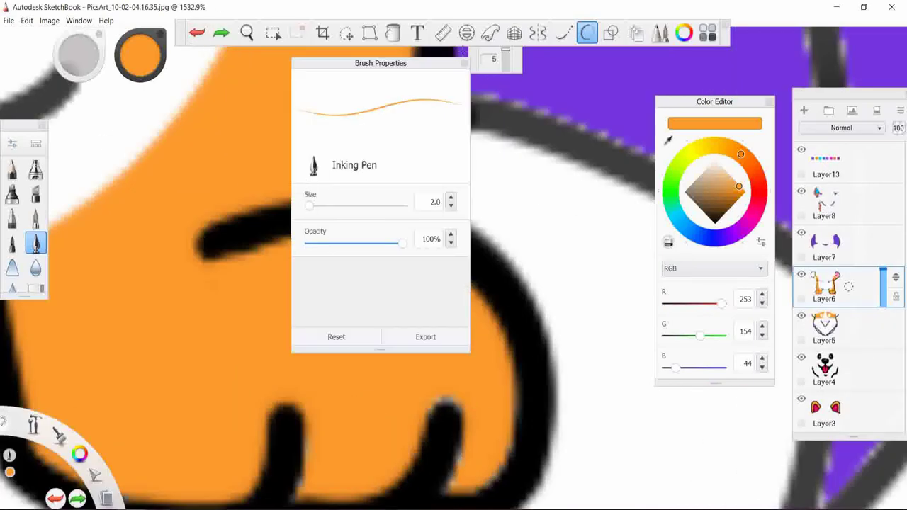
mouse_move(448, 398)
left_mouse_down()
mouse_move(459, 461)
mouse_move(516, 407)
left_mouse_up()
left_click_drag(454, 467, 446, 407)
scroll(428, 352, "down", 1)
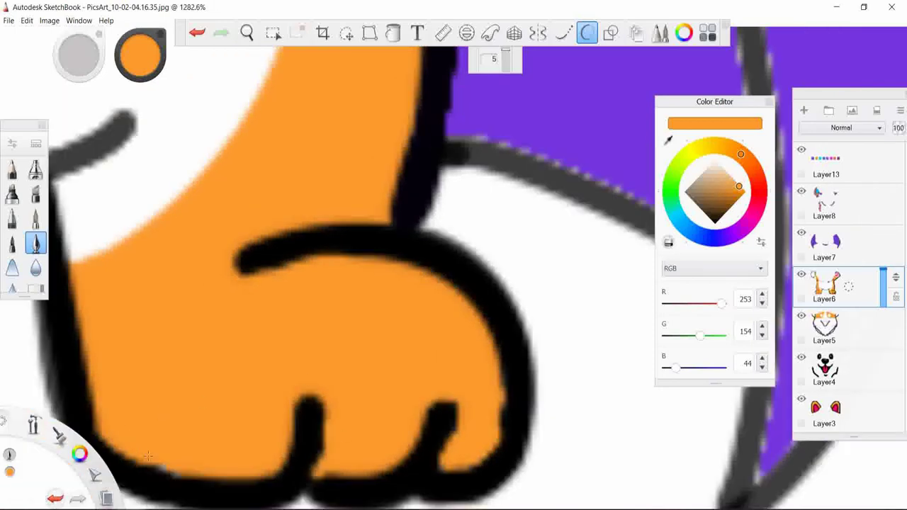
left_click(446, 455, "alt")
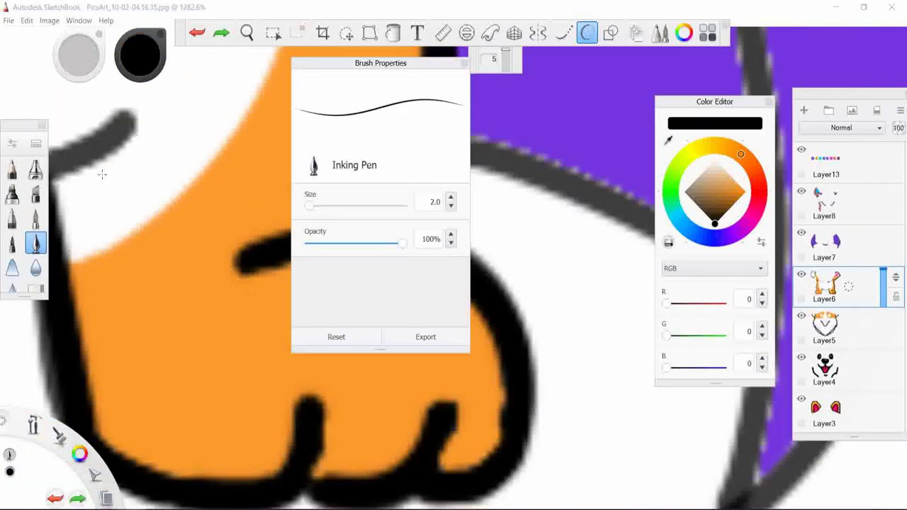
left_click_drag(439, 396, 316, 484)
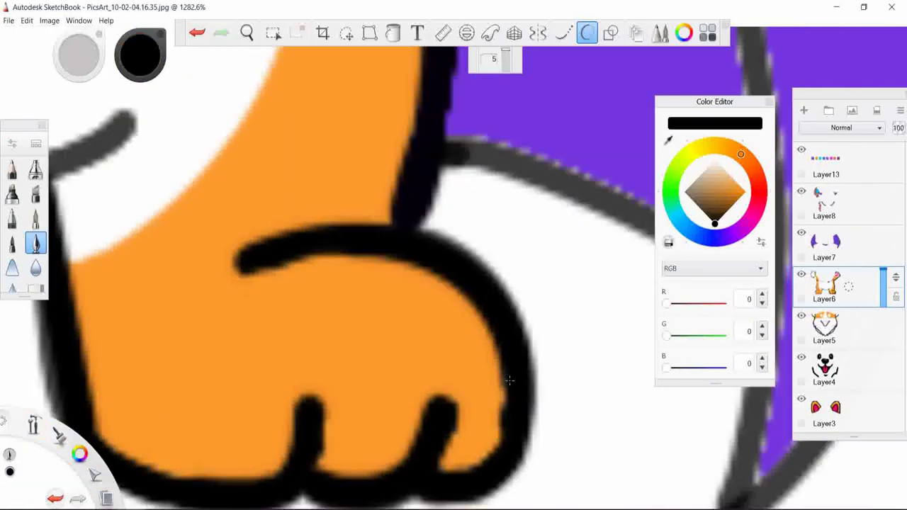
left_click_drag(531, 333, 531, 447)
scroll(314, 399, "down", 5)
scroll(315, 399, "up", 1)
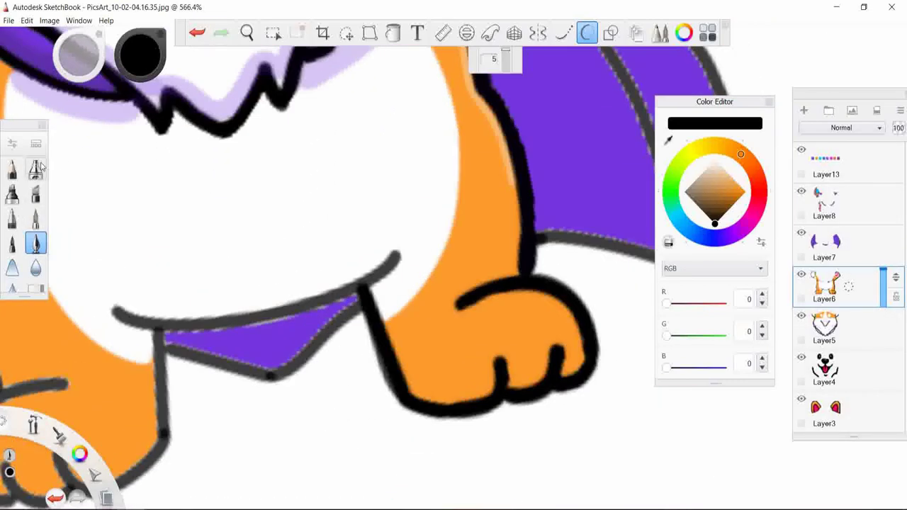
- Try translucent purple and black shading strokes along the paw's top and left edges
left_click(595, 177, "alt")
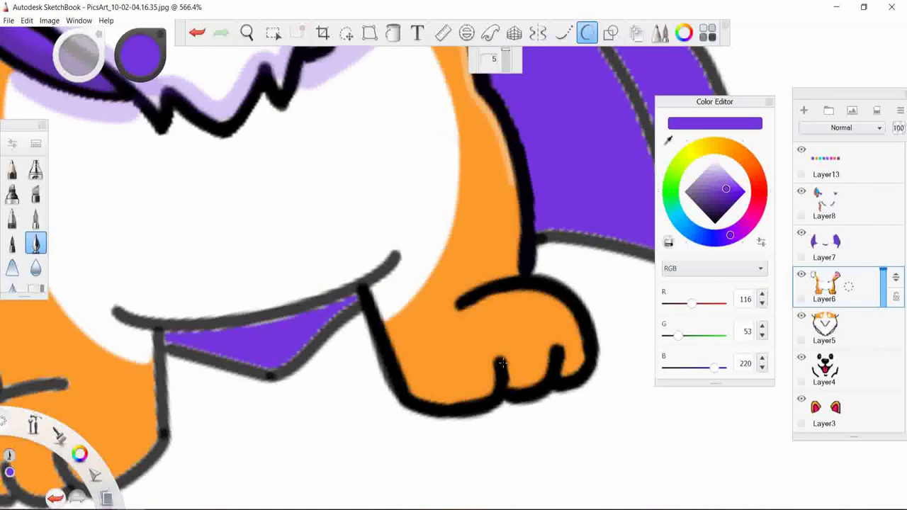
left_click_drag(462, 290, 521, 268)
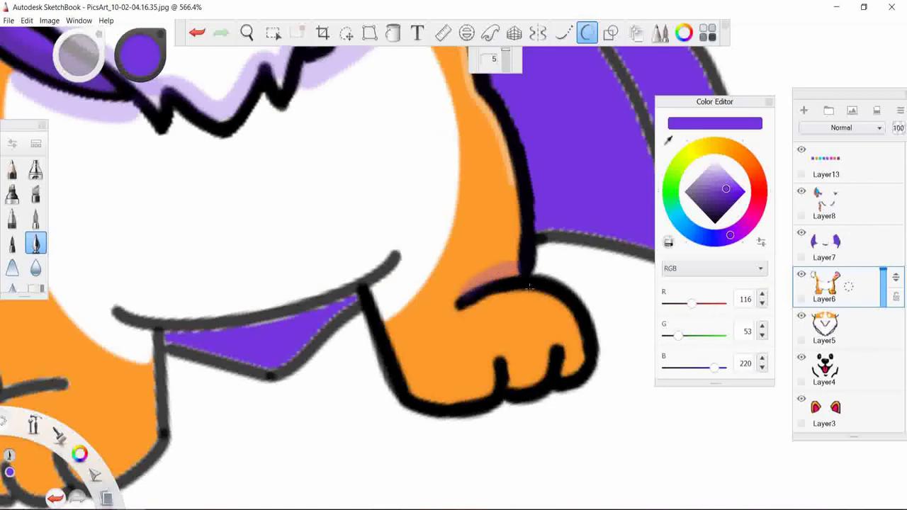
key("ctrl+z")
left_click(529, 282, "alt")
left_click_drag(460, 291, 520, 268)
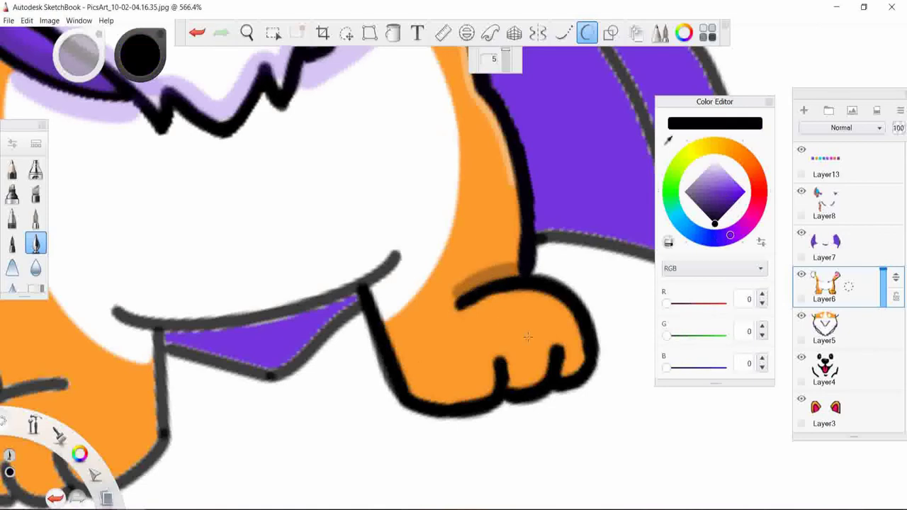
left_click(624, 227, "alt")
mouse_move(432, 264)
left_mouse_down()
mouse_move(410, 380)
mouse_move(552, 333)
left_mouse_up()
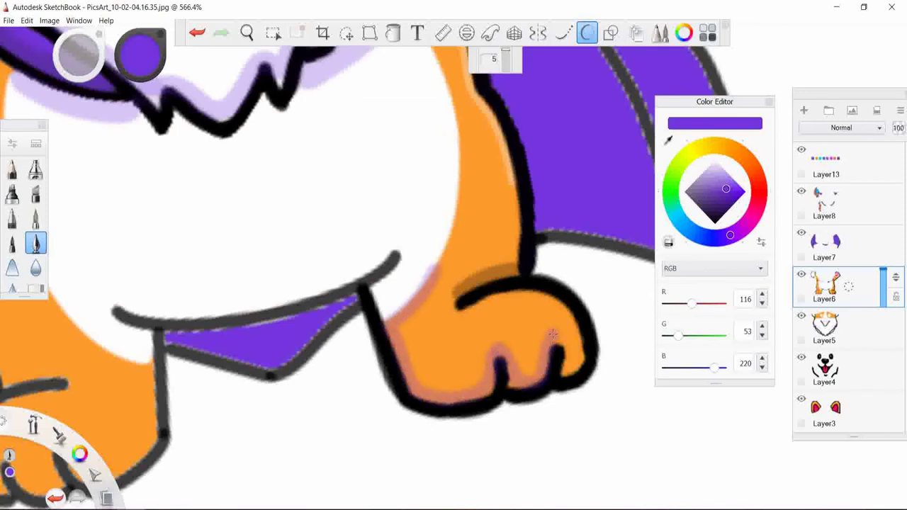
key("ctrl+z")
key("ctrl+z")
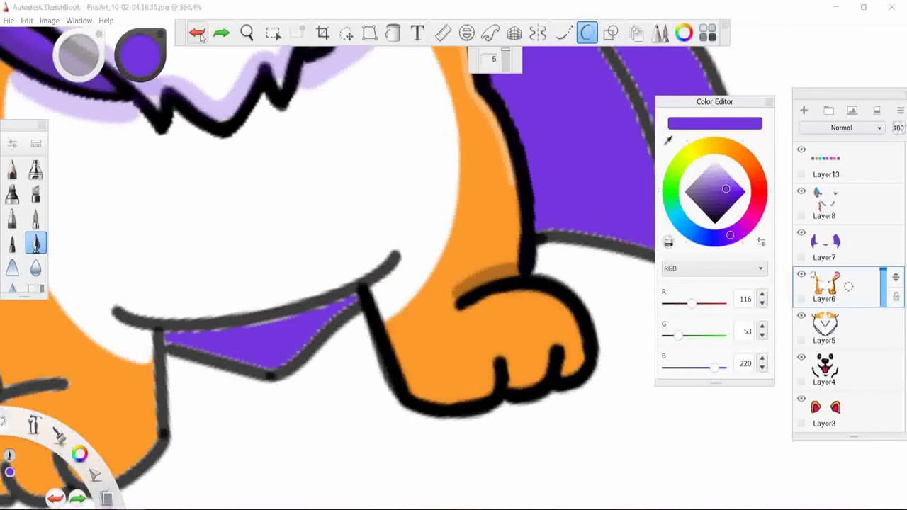
mouse_move(439, 263)
left_mouse_down()
mouse_move(417, 301)
mouse_move(579, 347)
left_mouse_up()
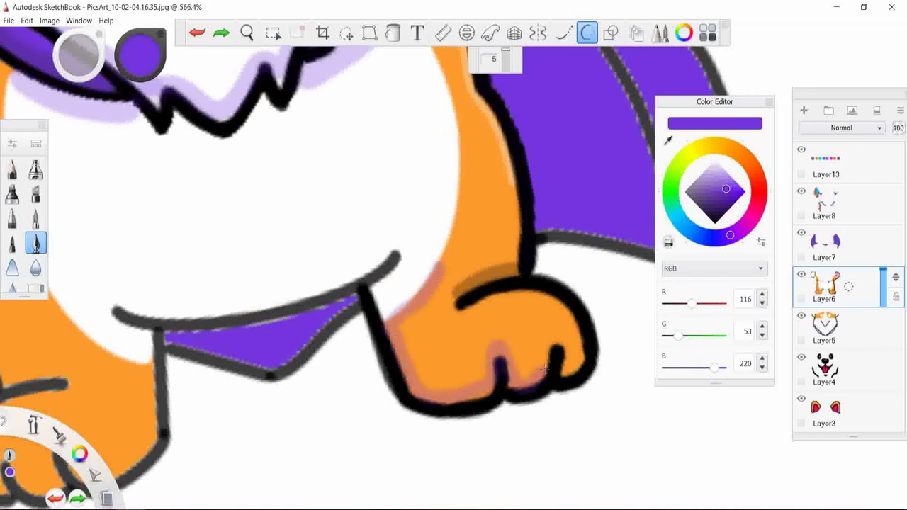
key("ctrl+z")
key("ctrl+z")
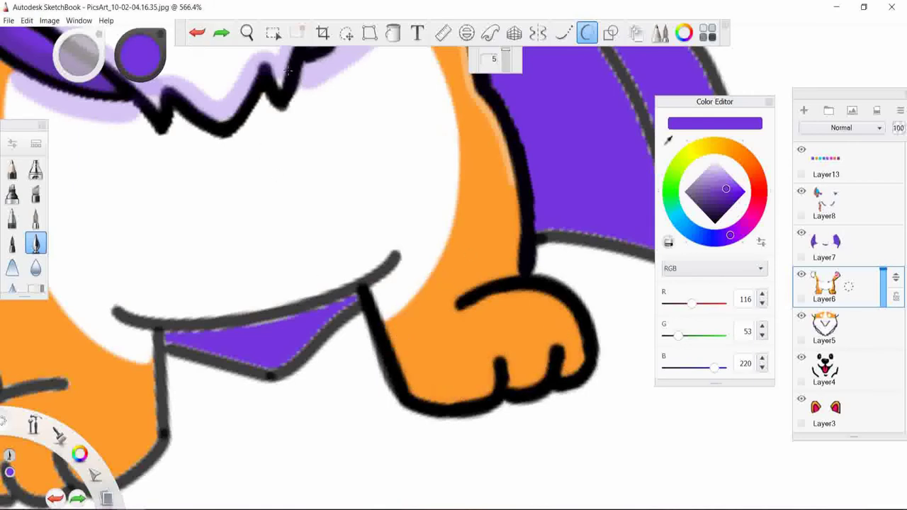
key("ctrl+y")
- Shade the paw darker with translucent black from its top-left edge down around the toes
left_click(365, 298, "alt")
mouse_move(434, 273)
left_mouse_down()
mouse_move(389, 325)
mouse_move(564, 363)
left_mouse_up()
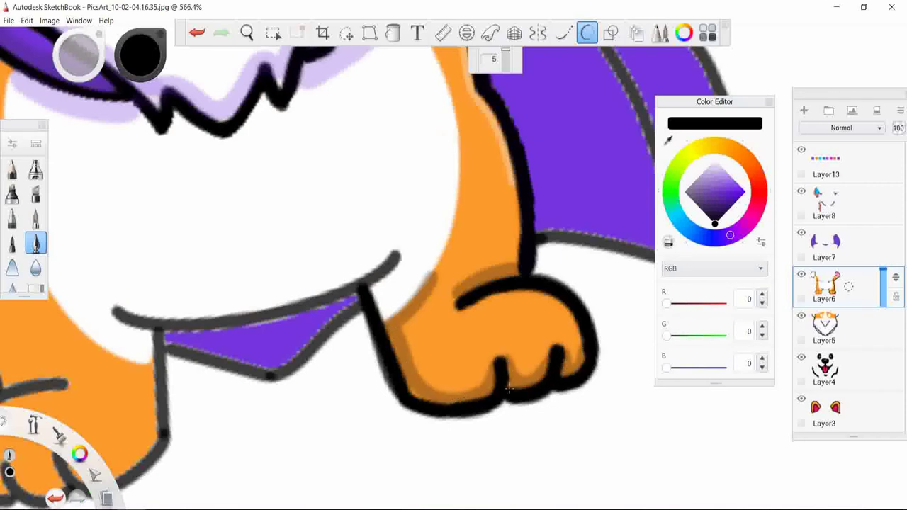
left_click_drag(564, 363, 580, 402)
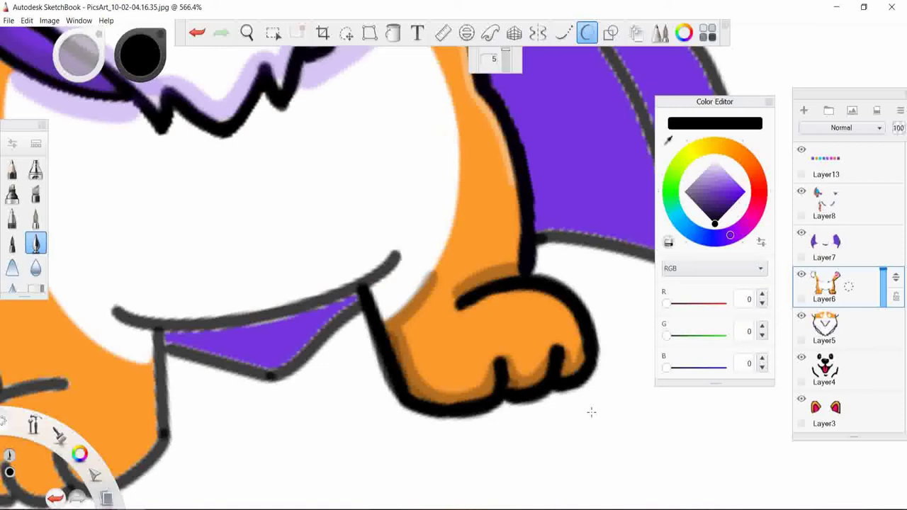
key("ctrl+z")
key("ctrl+z")
mouse_move(439, 268)
left_mouse_down()
mouse_move(489, 390)
mouse_move(565, 358)
mouse_move(572, 379)
left_mouse_up()
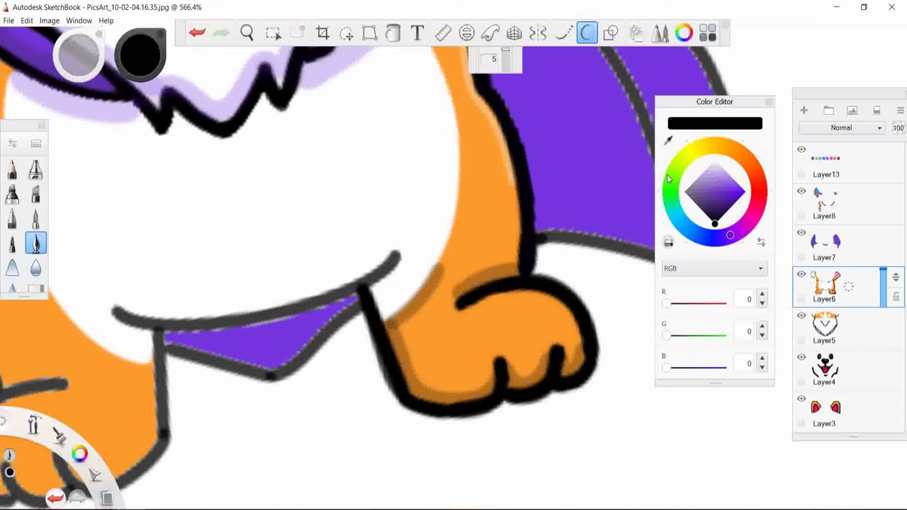
- Add a light purple highlight along the trim's top and shade the orange area left of it
left_click(602, 191, "alt")
mouse_move(114, 301)
left_mouse_down()
mouse_move(283, 292)
mouse_move(338, 279)
mouse_move(395, 249)
left_mouse_up()
key("ctrl+z")
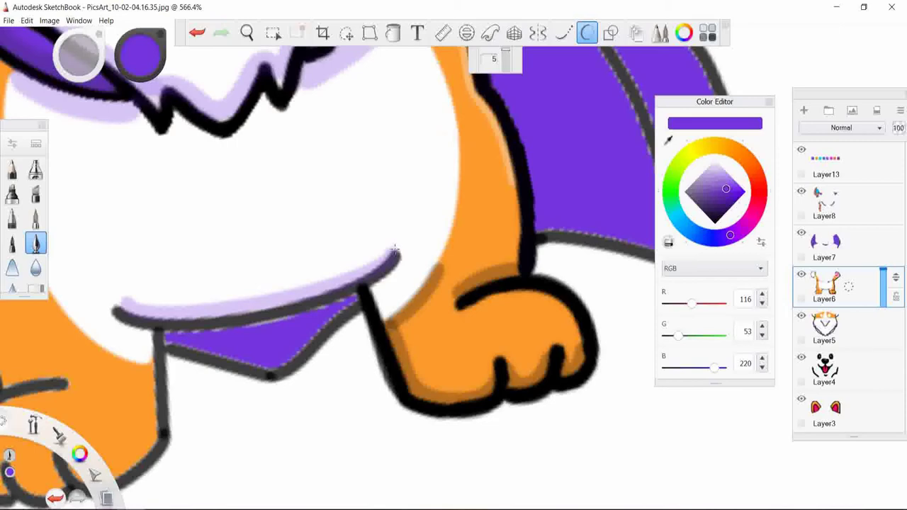
left_click(156, 342, "alt")
mouse_move(79, 322)
left_mouse_down()
mouse_move(99, 354)
mouse_move(154, 372)
mouse_move(151, 399)
mouse_move(103, 482)
left_mouse_up()
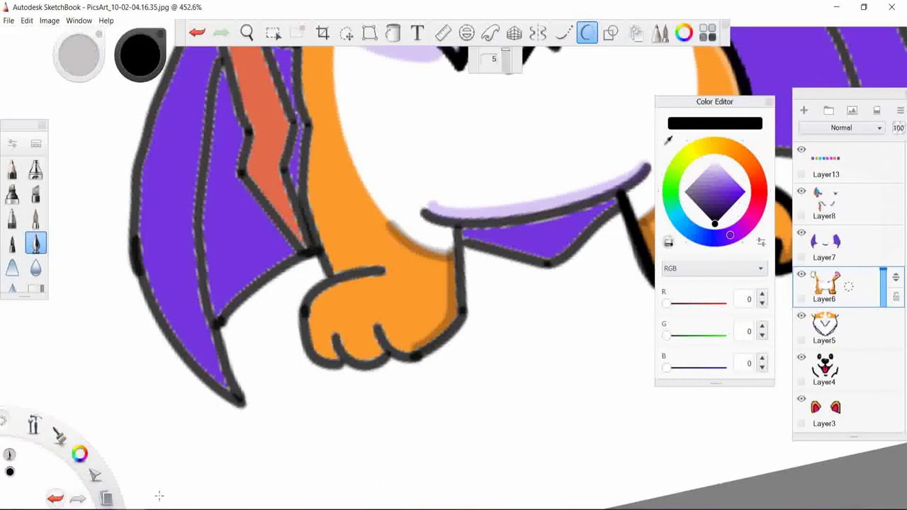
- Raise brush opacity to full and paint orange over the gaps along the fist and arm's left edge
left_click_drag(334, 340, 408, 347)
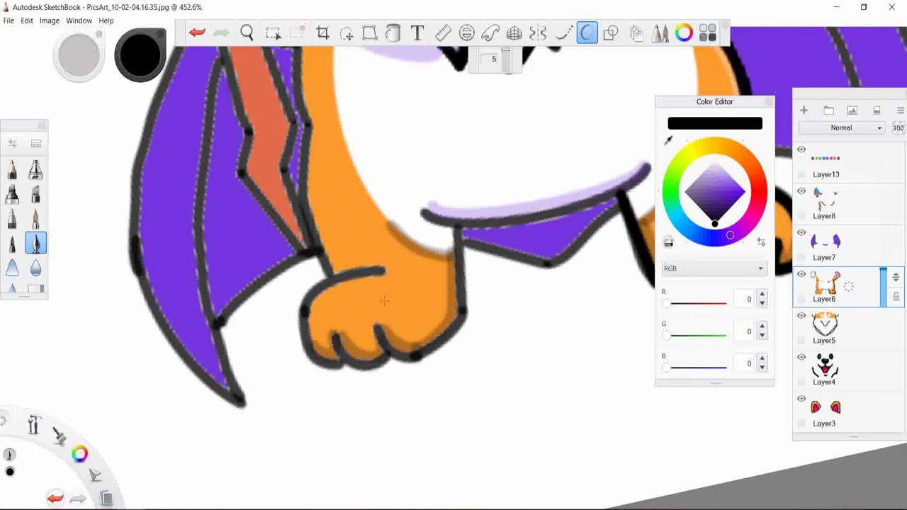
left_click(379, 163, "alt")
left_click(304, 61)
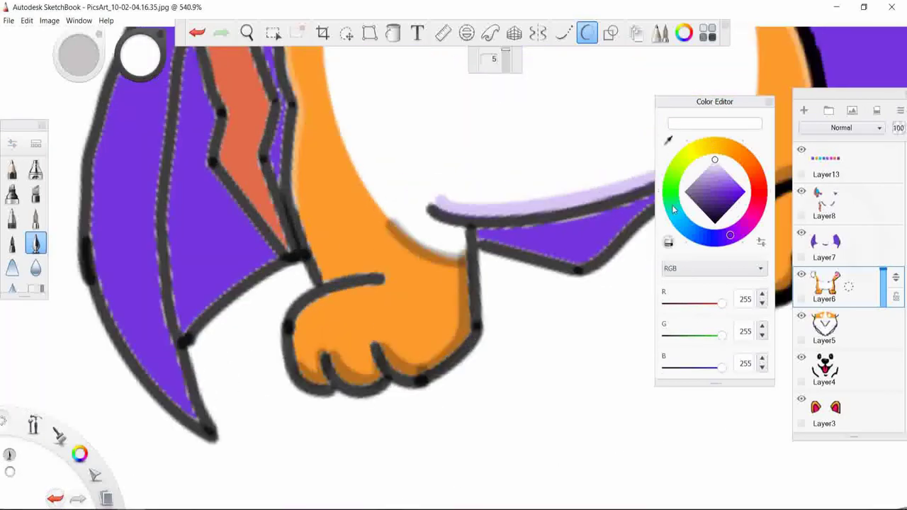
left_click_drag(341, 248, 408, 243)
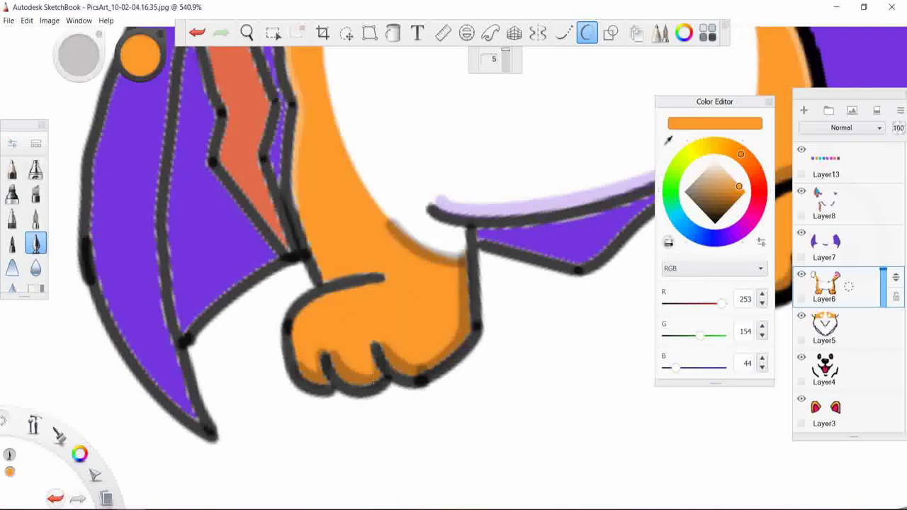
left_click_drag(374, 378, 374, 375)
mouse_move(306, 345)
left_mouse_down()
mouse_move(329, 375)
mouse_move(407, 354)
mouse_move(454, 358)
mouse_move(461, 263)
left_mouse_up()
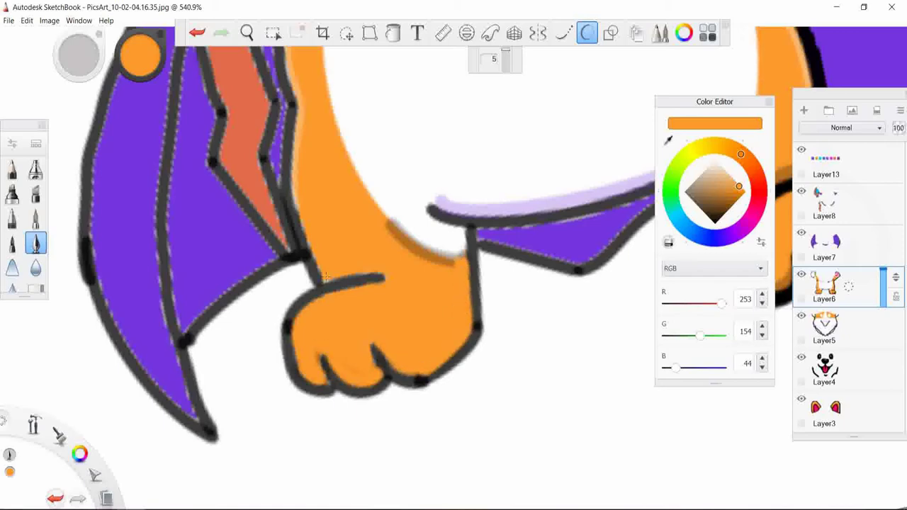
left_click_drag(296, 110, 315, 280)
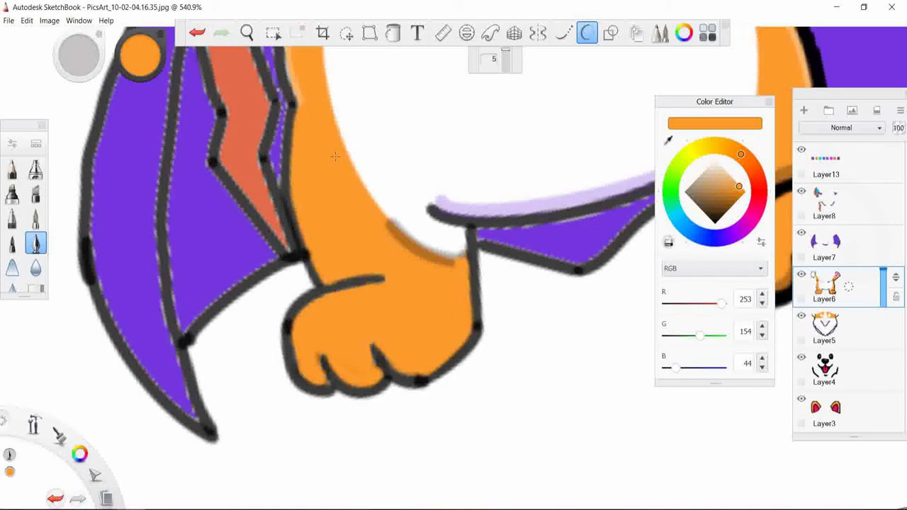
- Redo the orange touch-up near the shoulder and bring the paw and sleeve back into view
scroll(335, 155, "up", 3)
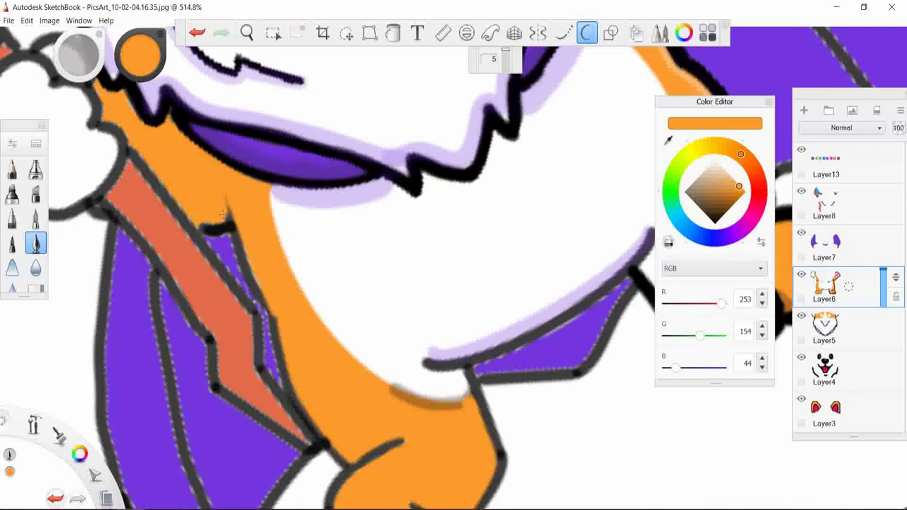
key("ctrl+z")
left_click_drag(164, 175, 191, 171)
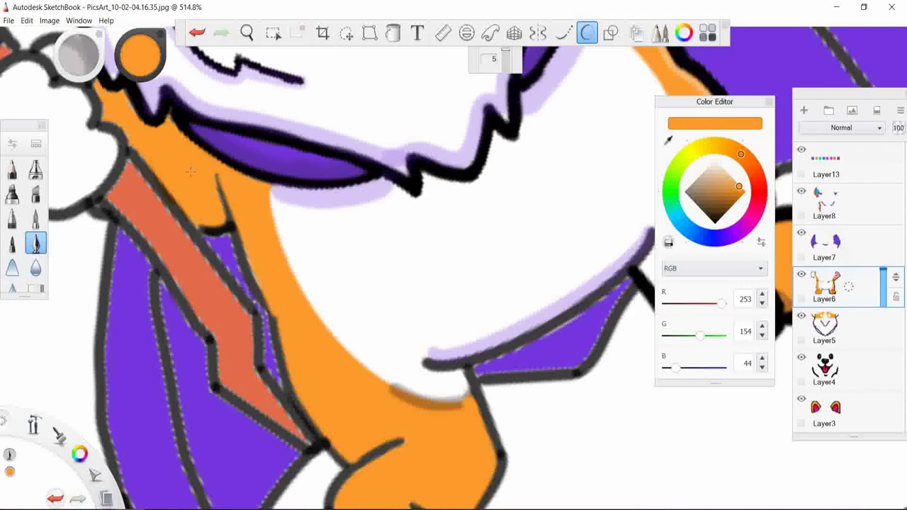
scroll(198, 182, "up", 2)
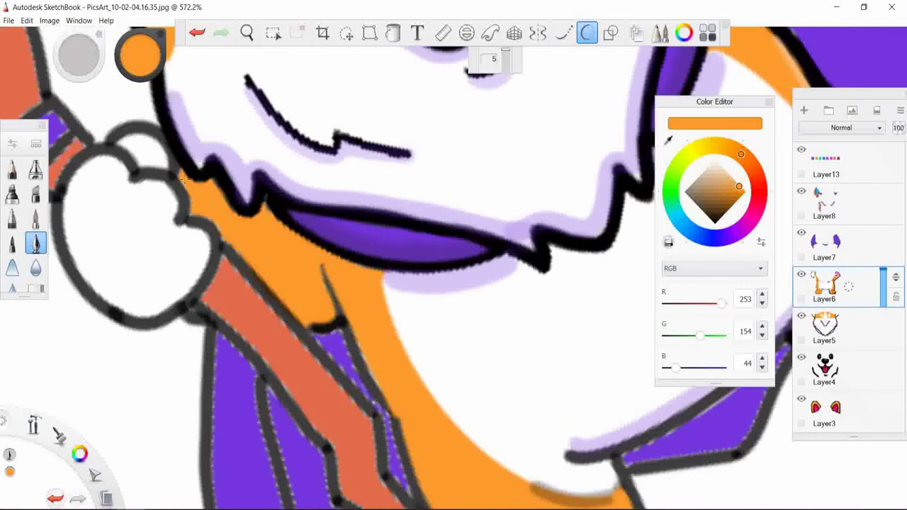
mouse_move(515, 350)
left_mouse_down()
mouse_move(637, 430)
mouse_move(284, 113)
left_mouse_up()
- Switch to near-black with the brush opacity lowered to 27%
left_click(668, 141)
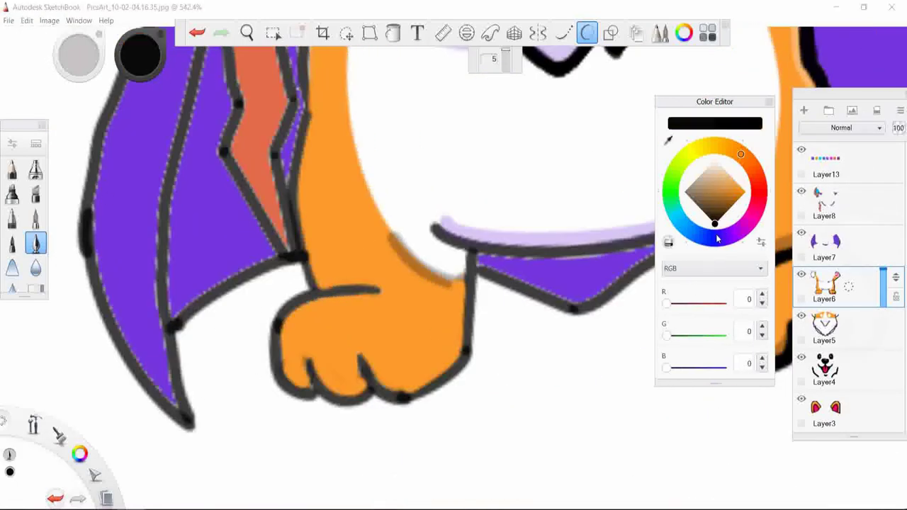
key("ctrl+b")
left_click_drag(407, 243, 334, 252)
key("ctrl+b")
scroll(401, 102, "down", 2)
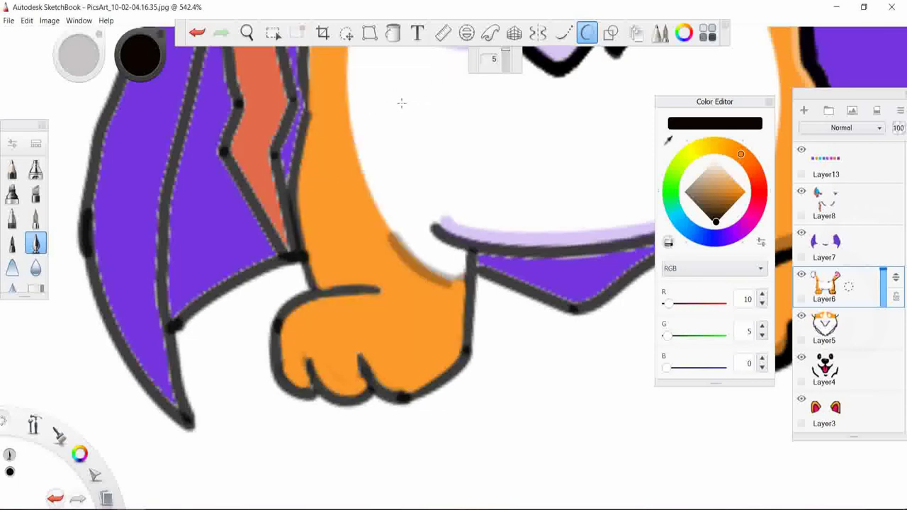
scroll(323, 86, "down", 2)
- Zoom in on the arm and lower the brush opacity to about 20%
left_click(378, 269, "alt")
key("ctrl+b")
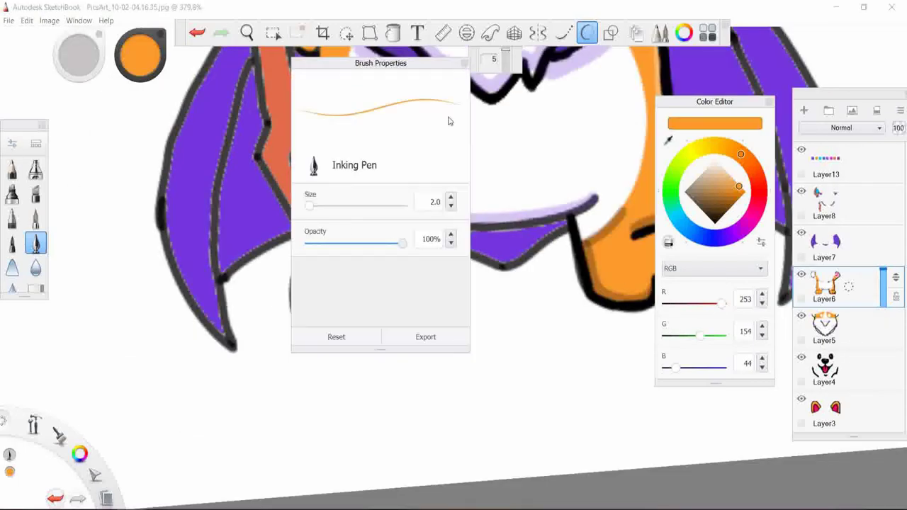
key("ctrl+b")
left_click_drag(367, 214, 368, 439)
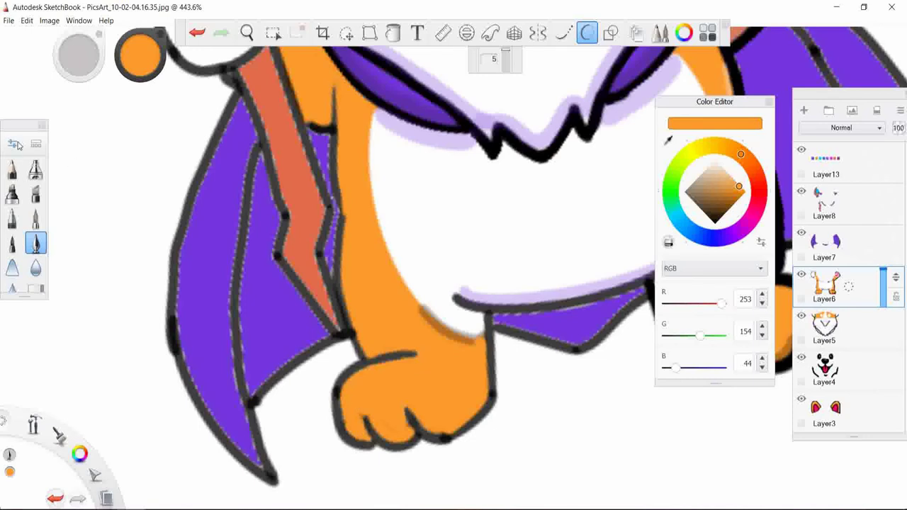
key("ctrl+b")
left_click_drag(454, 241, 336, 240)
key("ctrl+b")
- Try faint white highlight strokes down the arm's left edge, undoing misplaced ones
left_click(355, 183, "alt")
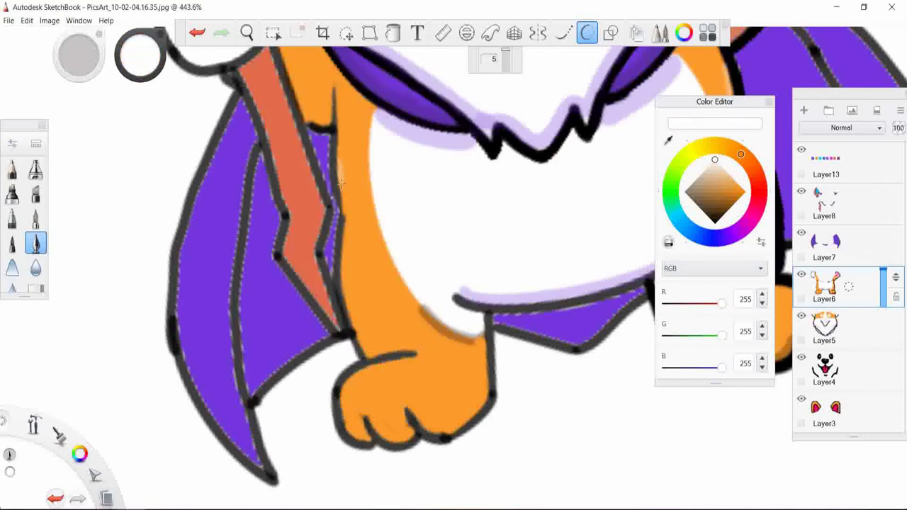
left_click_drag(341, 183, 343, 296)
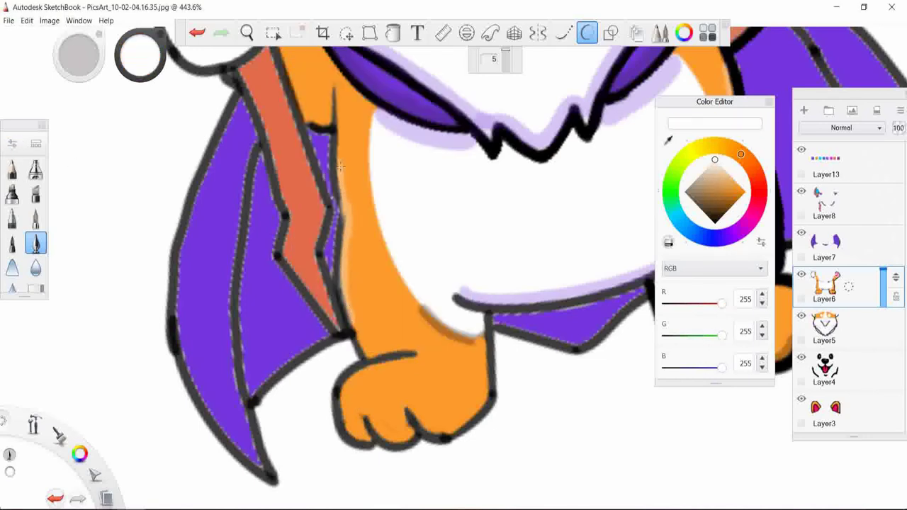
key("ctrl+z")
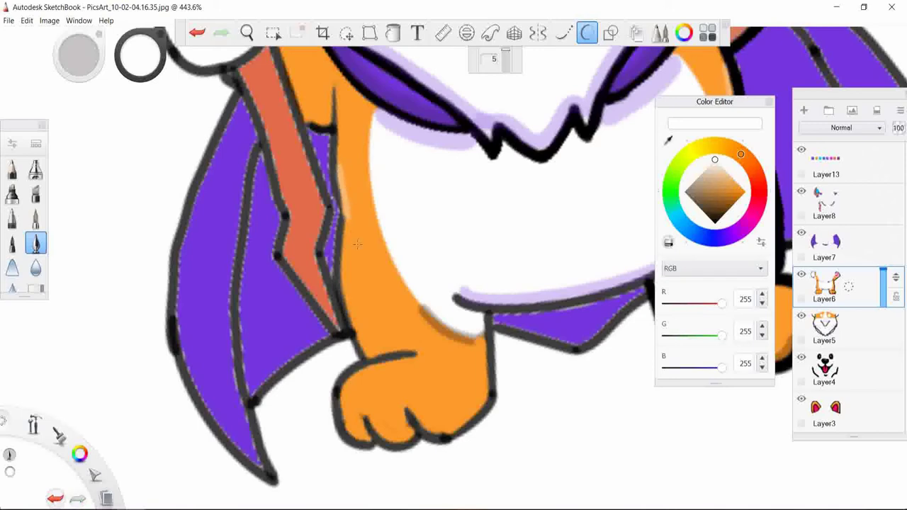
left_click_drag(357, 243, 343, 177)
key("ctrl+z")
scroll(338, 244, "up", 5)
left_click_drag(347, 106, 352, 220)
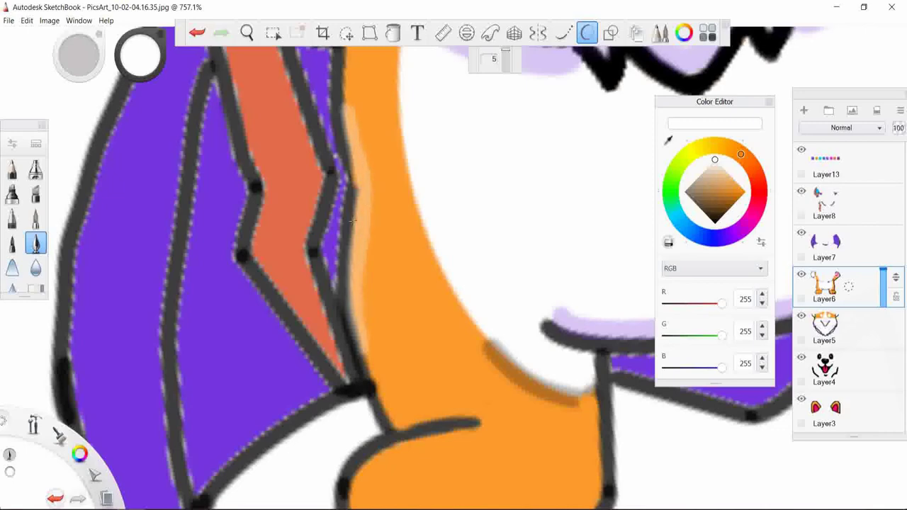
key("ctrl+z")
- Redraw a longer faint white highlight along the arm's left edge toward the hand
scroll(351, 220, "down", 5)
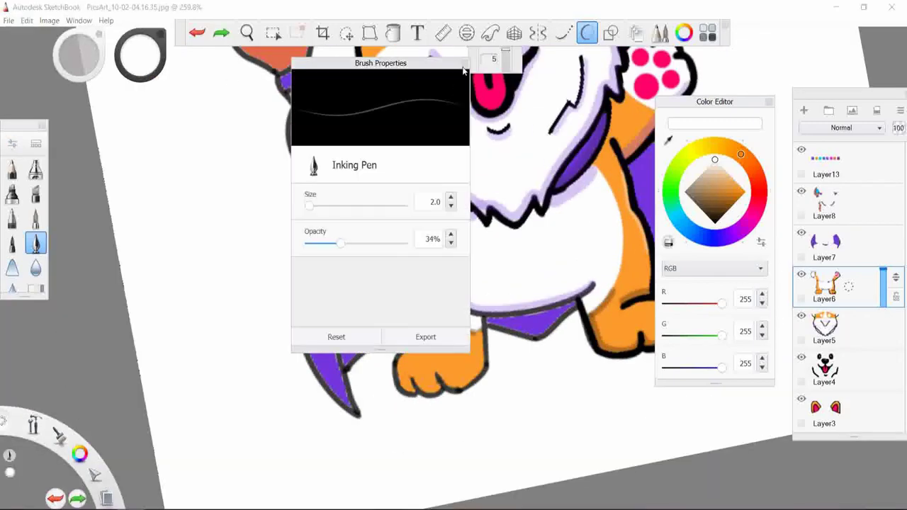
scroll(360, 163, "up", 5)
left_click_drag(361, 163, 369, 312)
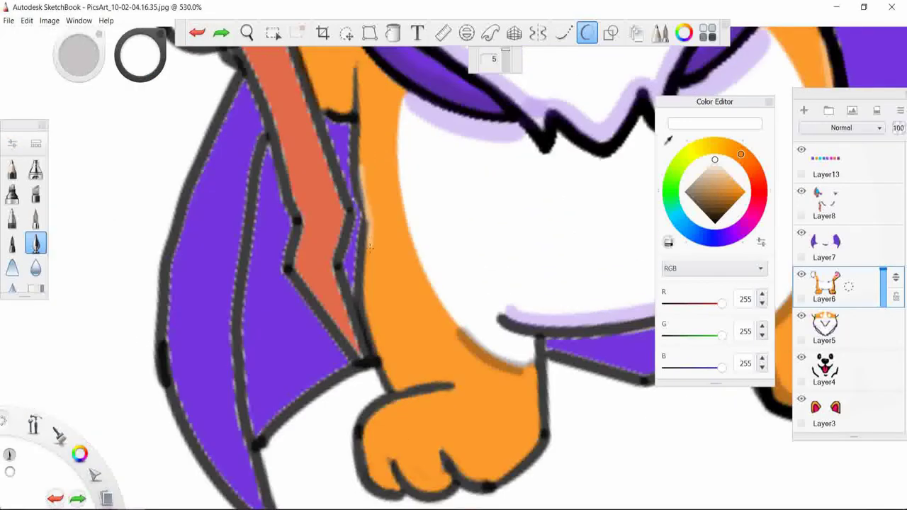
key("ctrl+z")
left_click_drag(361, 163, 368, 213)
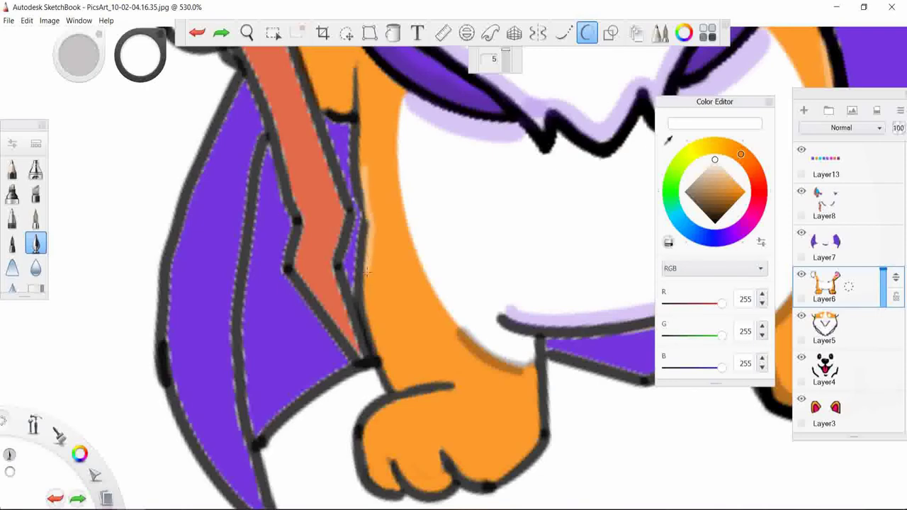
left_click_drag(367, 271, 371, 355)
left_click(205, 34)
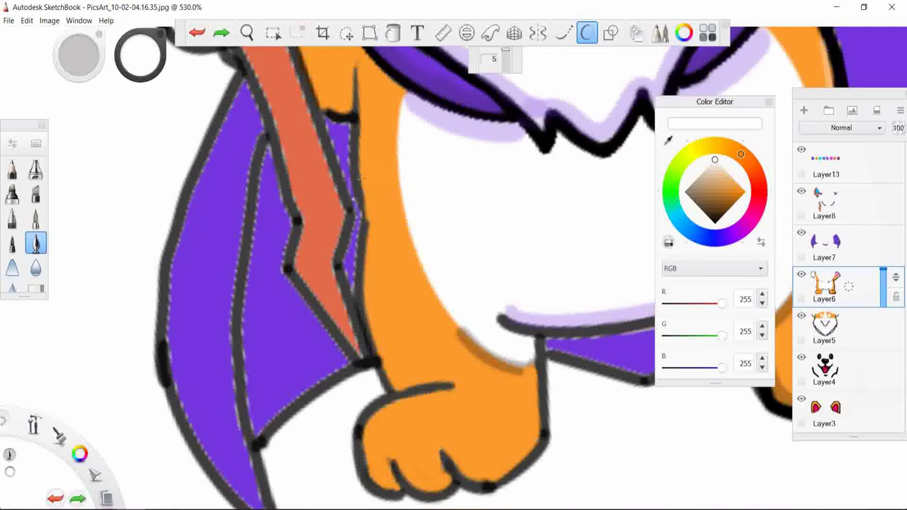
scroll(327, 145, "up", 2)
left_click_drag(327, 145, 339, 211)
key("ctrl+z")
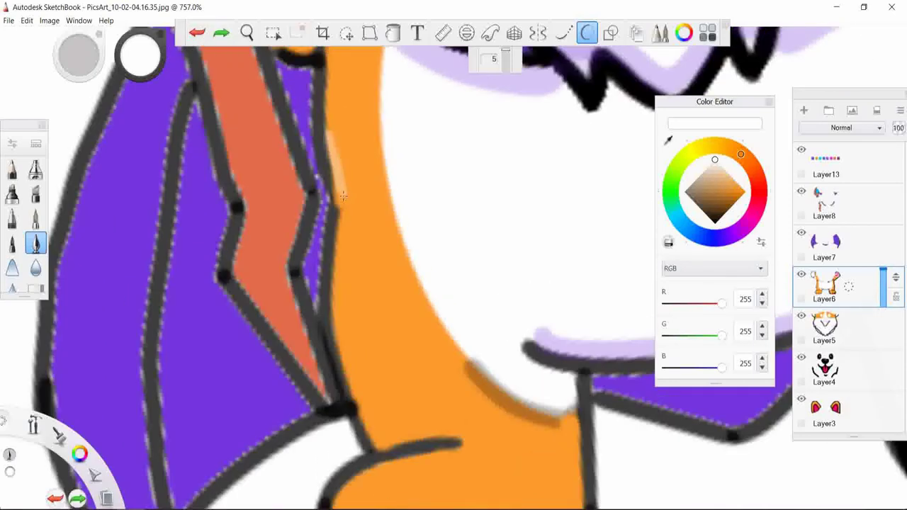
left_click_drag(327, 128, 357, 403)
scroll(427, 329, "down", 1)
scroll(428, 329, "down", 1)
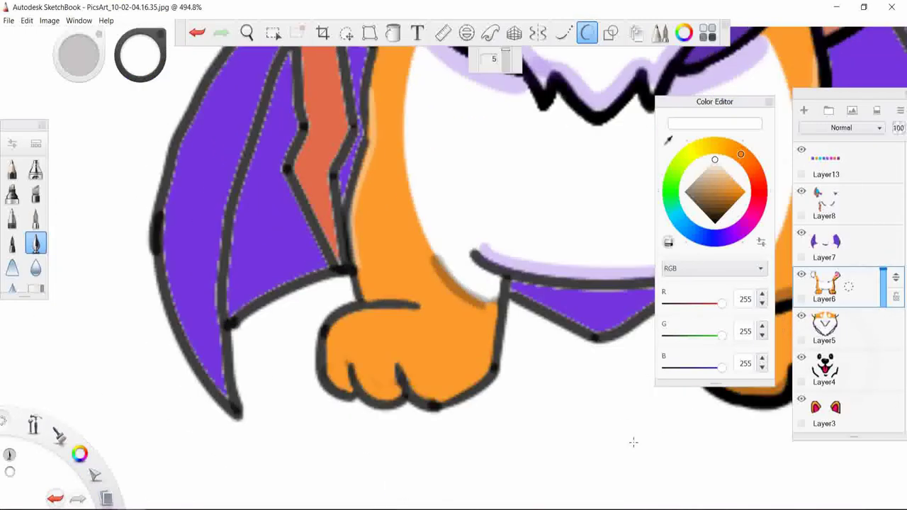
- Shade the paw's right, bottom and left edges in near-black
left_click(481, 304, "alt")
left_click(198, 34)
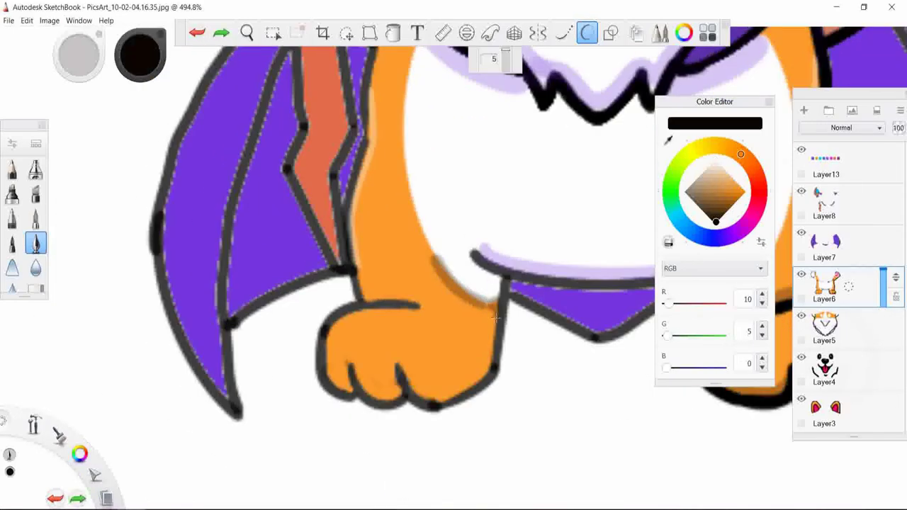
left_click_drag(496, 316, 482, 381)
key("ctrl+z")
mouse_move(496, 303)
left_mouse_down()
mouse_move(486, 337)
mouse_move(419, 397)
mouse_move(393, 376)
mouse_move(354, 391)
left_mouse_up()
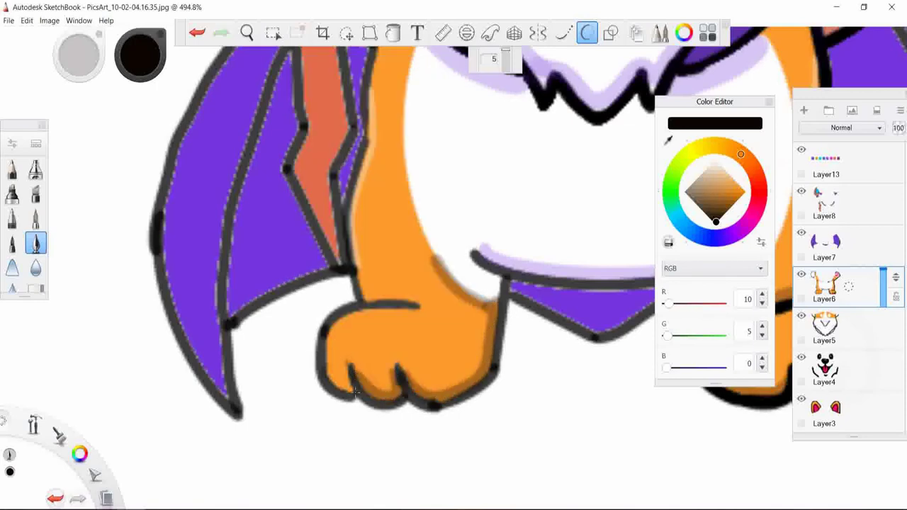
left_click_drag(327, 345, 352, 386)
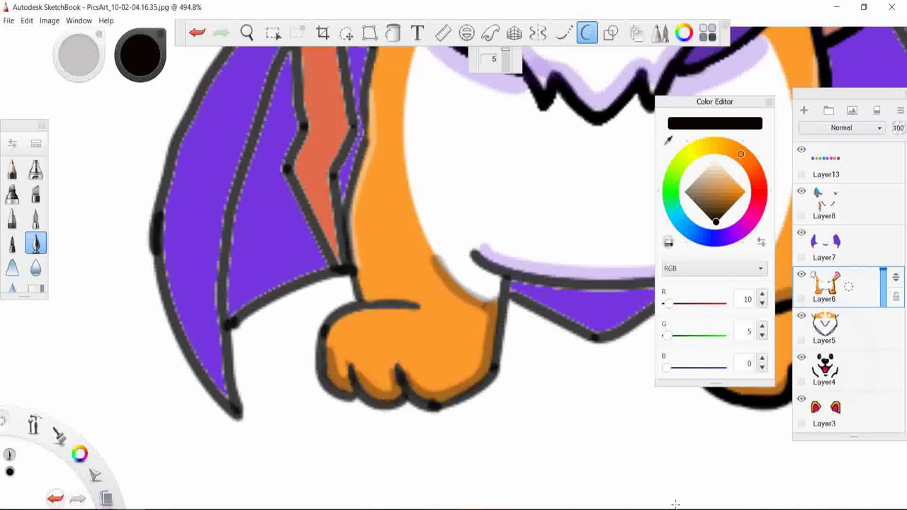
- Draw a bold black outline along the belly's lower edge
scroll(544, 418, "down", 3)
left_click_drag(457, 362, 646, 364)
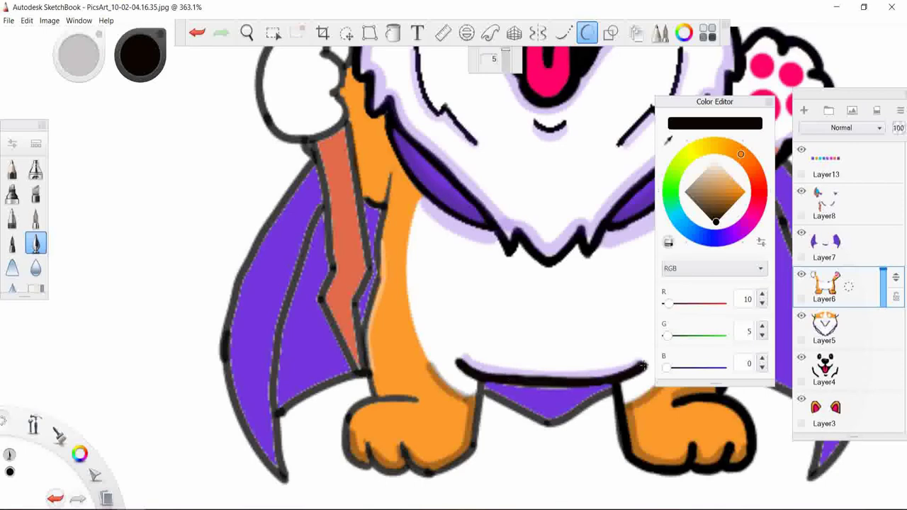
key("ctrl+z")
scroll(468, 305, "up", 3)
left_click_drag(448, 402, 734, 411)
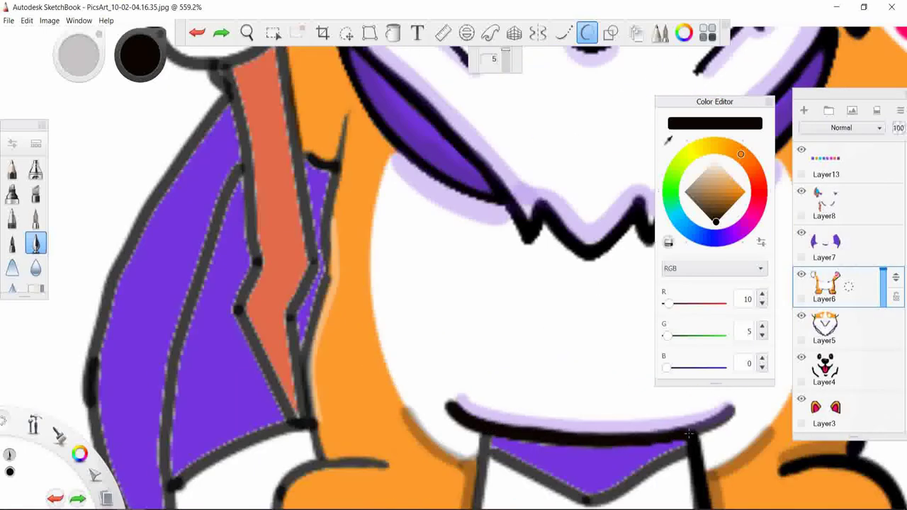
scroll(700, 427, "down", 3)
scroll(700, 427, "up", 1)
- Outline the left front paw's side and top in black and add two claw lines
left_click_drag(406, 276, 343, 385)
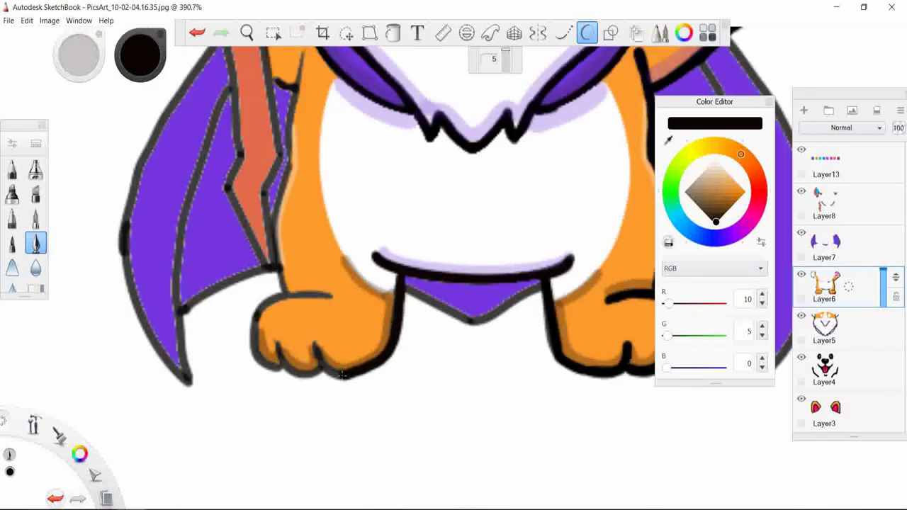
key("ctrl+z")
left_click_drag(312, 340, 354, 384)
key("ctrl+z")
scroll(340, 390, "up", 4)
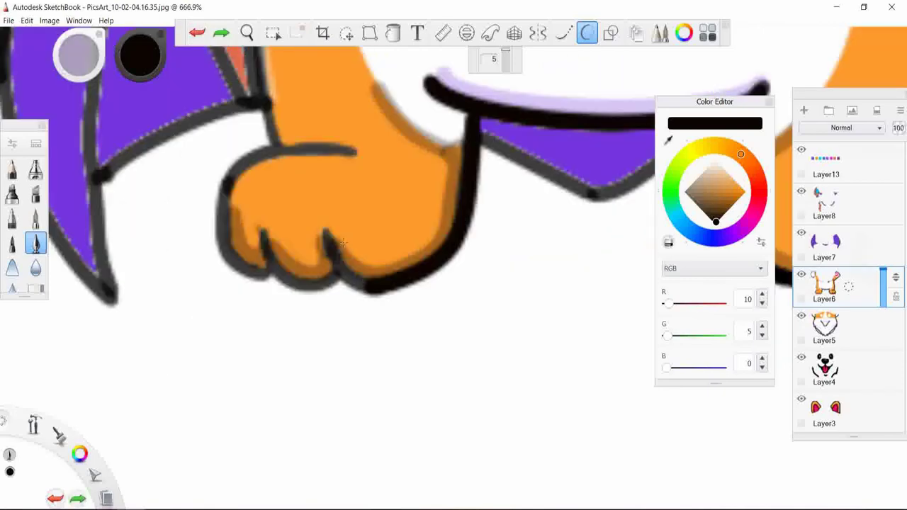
left_click_drag(326, 224, 375, 290)
left_click_drag(262, 228, 309, 282)
left_click_drag(231, 173, 277, 284)
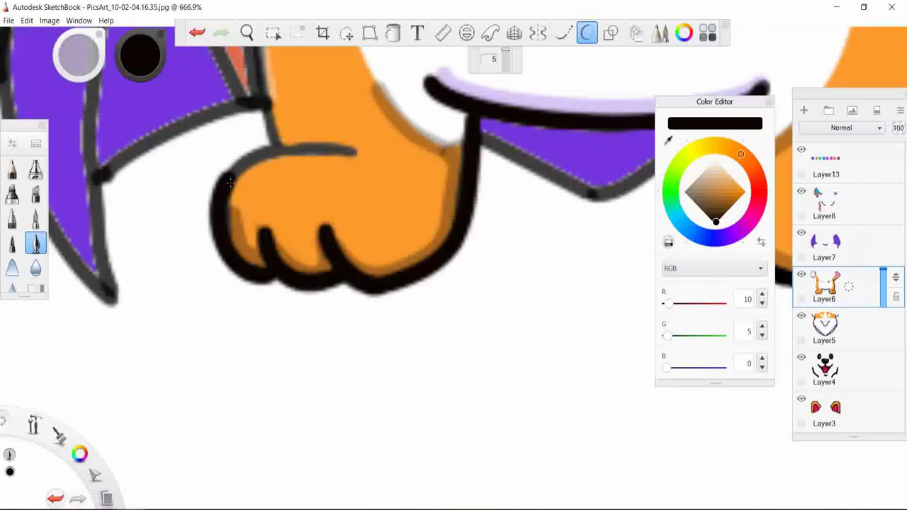
left_click_drag(220, 185, 355, 150)
- Outline the arm's left edge in black down to the paw
scroll(309, 314, "down", 1)
scroll(285, 321, "down", 3)
scroll(258, 263, "up", 1)
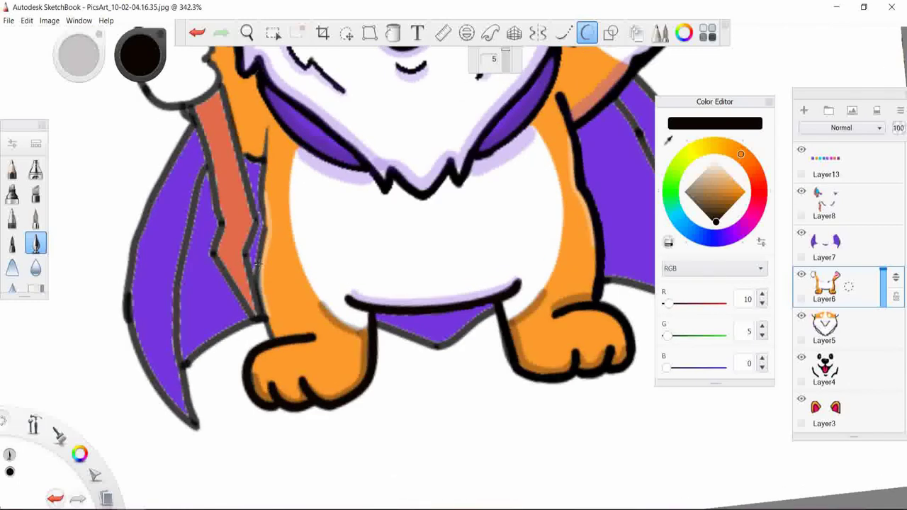
left_click_drag(264, 159, 264, 226)
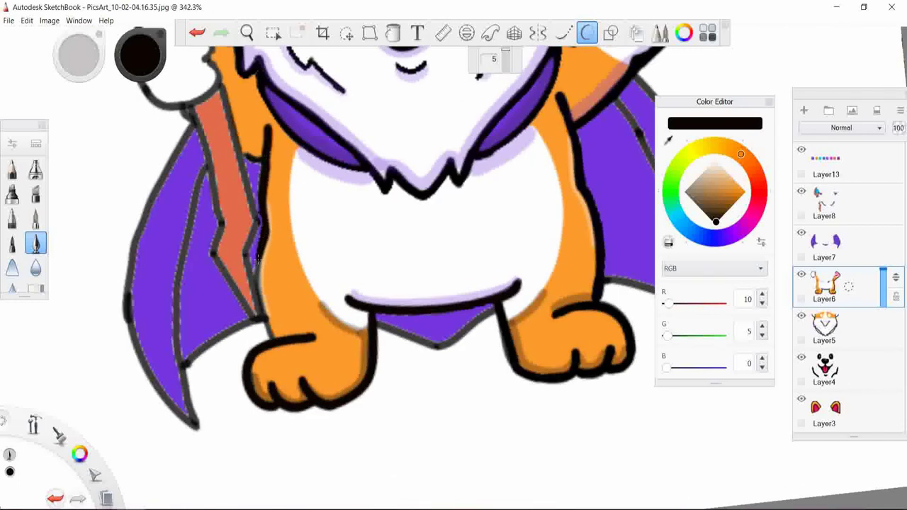
left_click_drag(257, 261, 275, 339)
- Lower brush opacity to 25% and add darker orange shading beside the staff's stripe
scroll(296, 196, "down", 3)
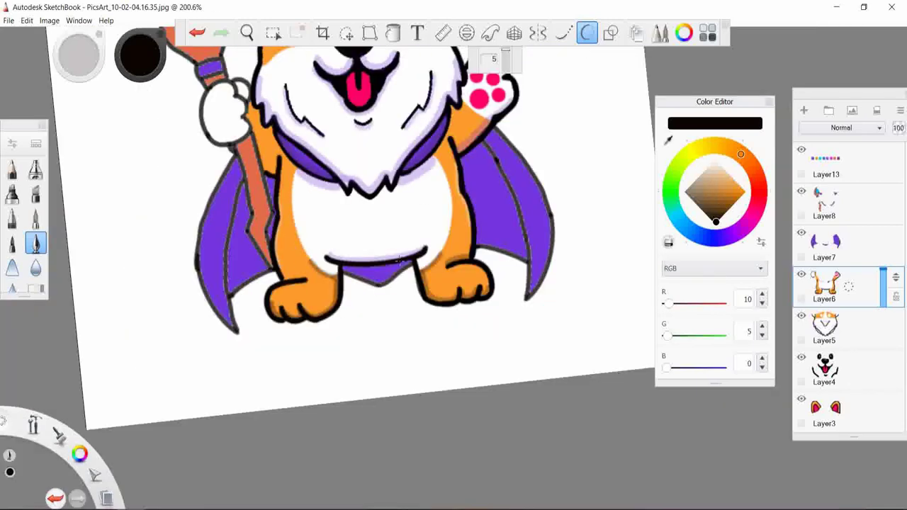
scroll(182, 167, "up", 2)
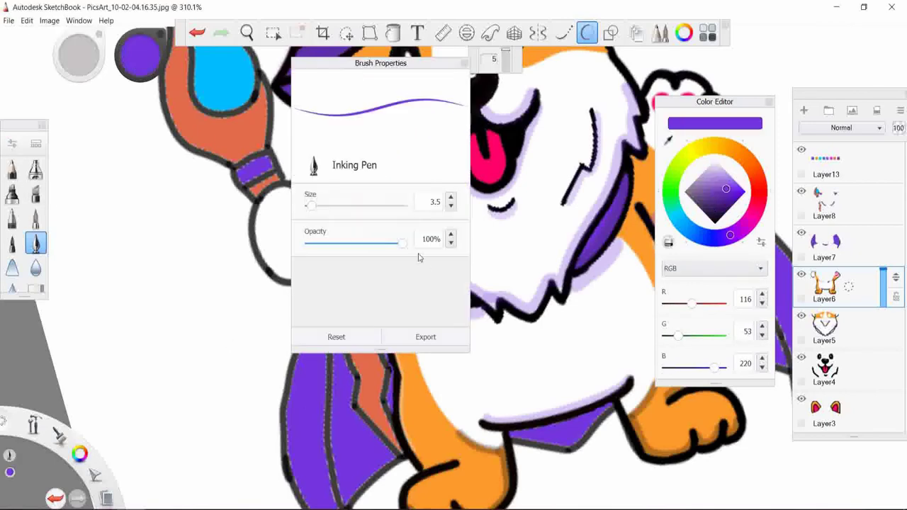
left_click_drag(407, 243, 330, 243)
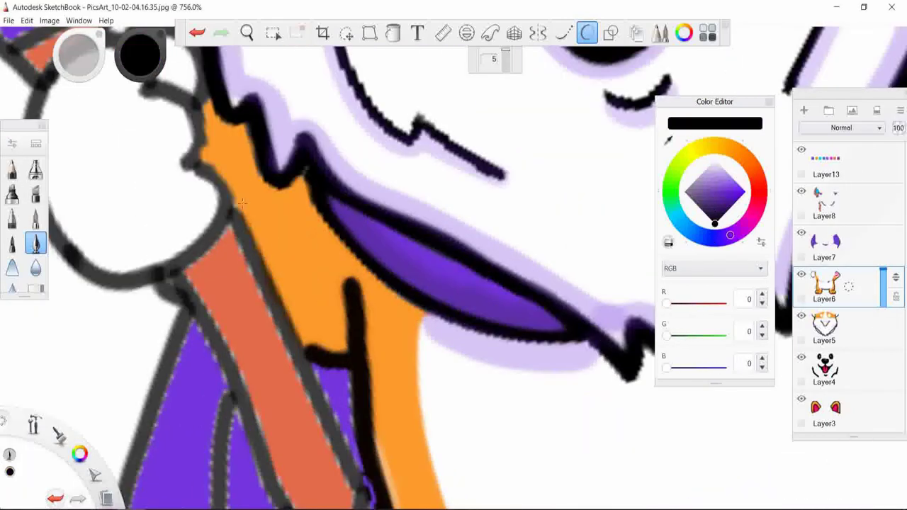
mouse_move(241, 204)
left_mouse_down()
mouse_move(287, 308)
mouse_move(346, 343)
mouse_move(341, 287)
left_mouse_up()
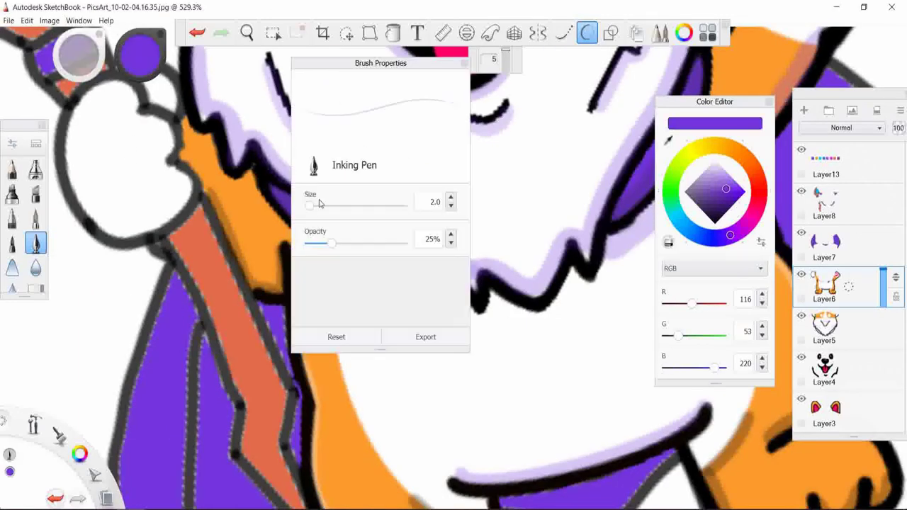
- With a thin brush, paint faint light-purple shading along the white paw's top
left_click_drag(316, 206, 309, 210)
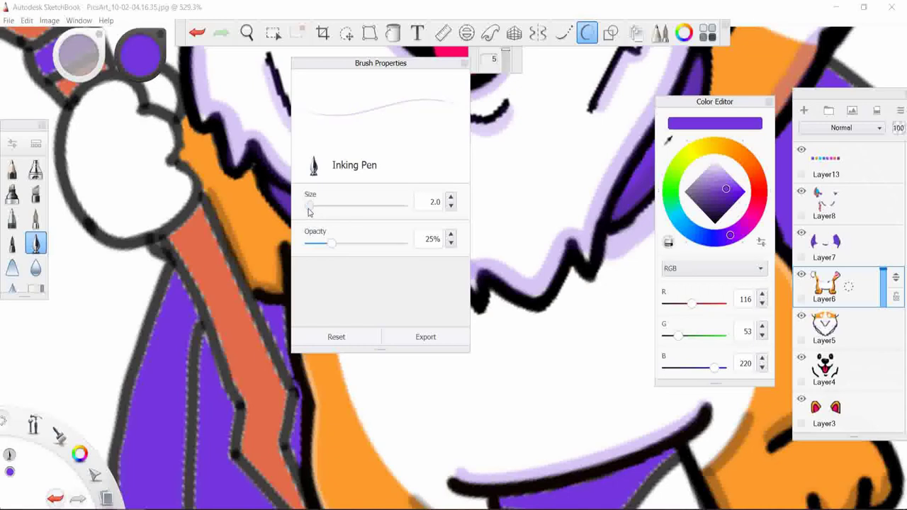
left_click_drag(77, 110, 144, 120)
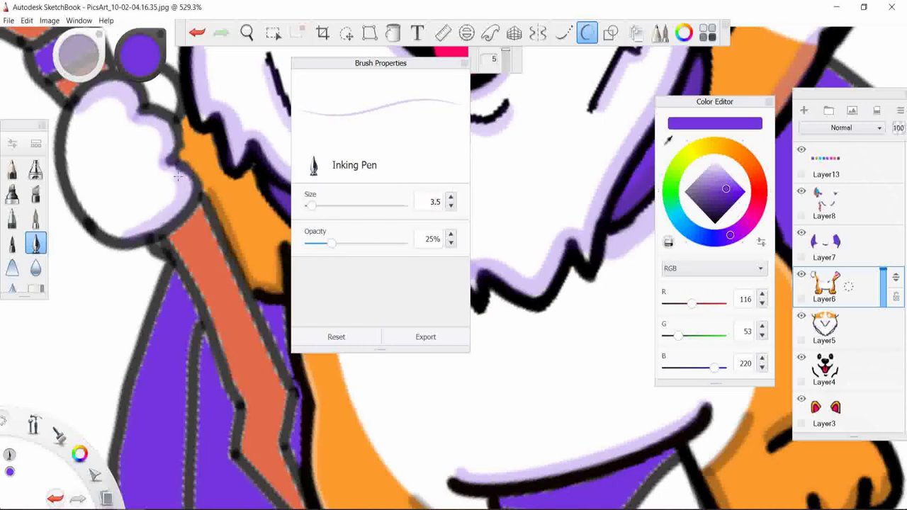
key("ctrl+z")
key("ctrl+z")
mouse_move(71, 96)
left_mouse_down()
mouse_move(170, 140)
mouse_move(162, 228)
left_mouse_up()
scroll(168, 262, "down", 3)
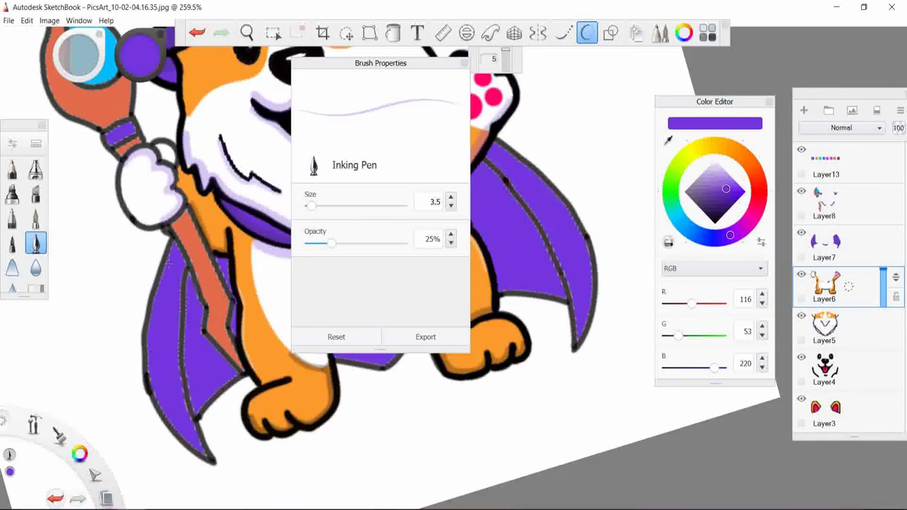
scroll(153, 250, "up", 3)
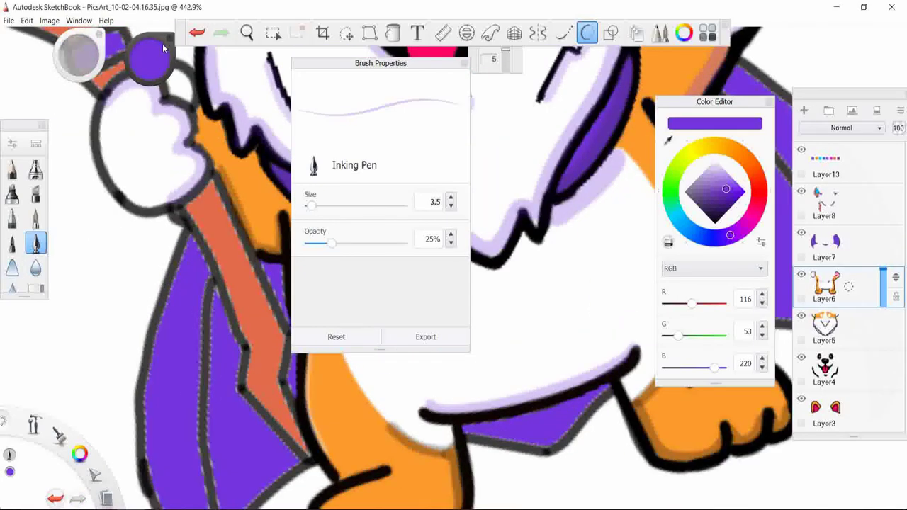
- Restore full opacity and outline the white paw's left side, bottom and top in thick black
left_click(335, 336)
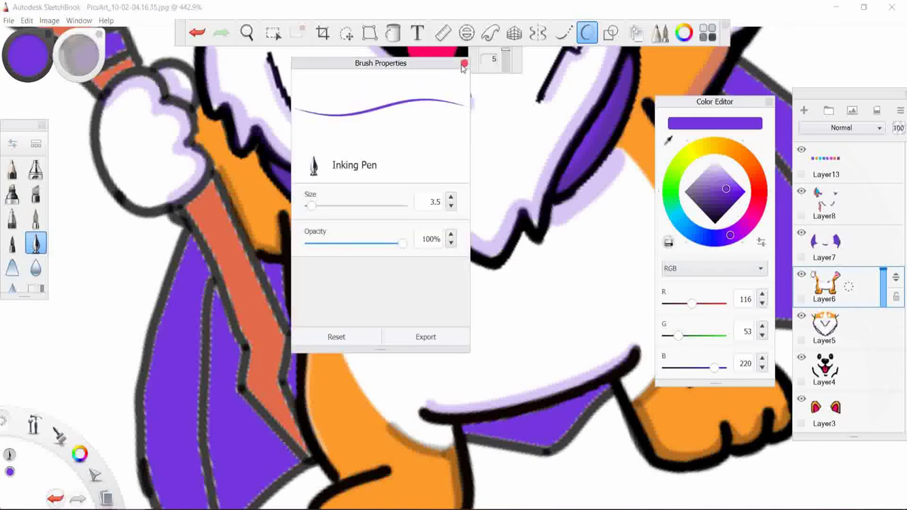
mouse_move(98, 107)
left_mouse_down()
mouse_move(203, 151)
mouse_move(207, 185)
left_mouse_up()
key("ctrl+z")
key("ctrl+z")
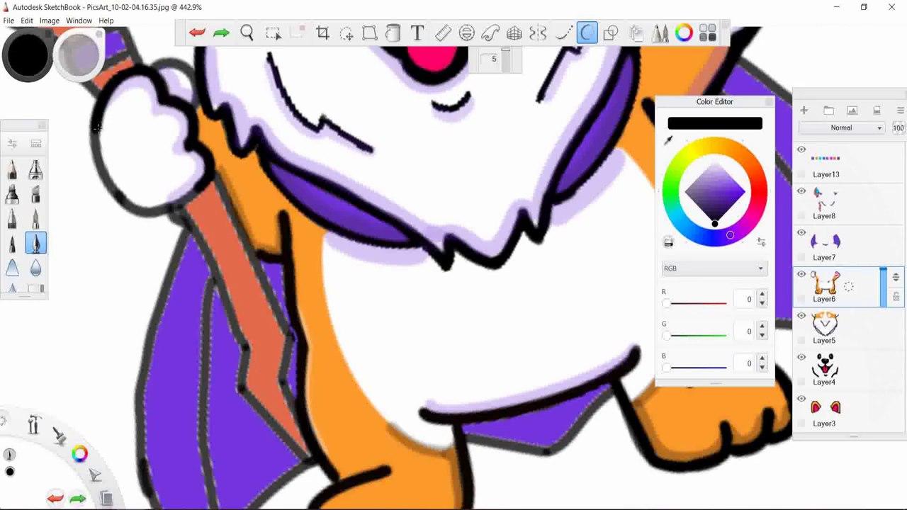
left_click_drag(94, 124, 177, 206)
left_click_drag(154, 66, 202, 106)
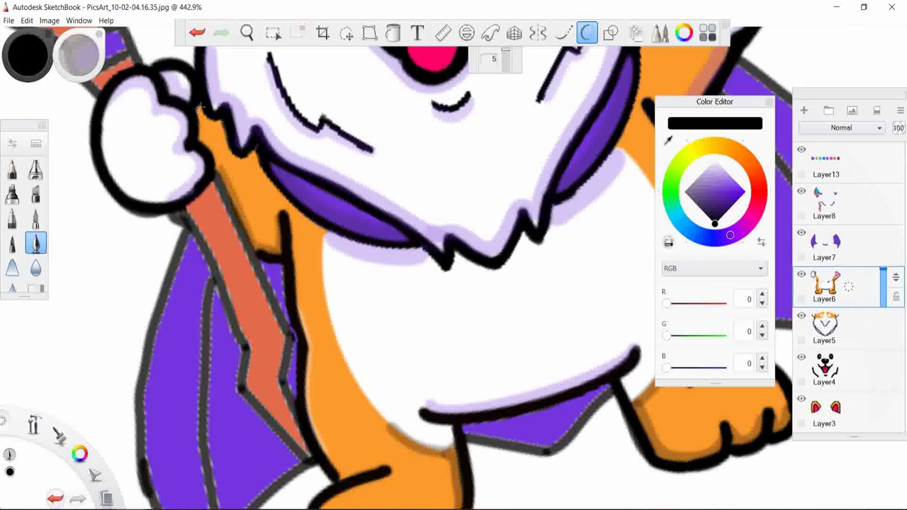
scroll(448, 186, "down", 5)
scroll(447, 186, "up", 3)
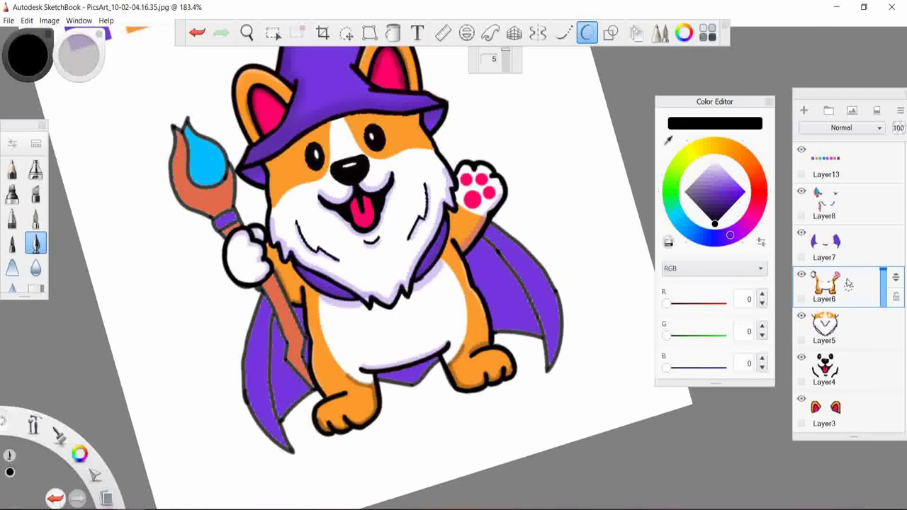
left_click(843, 244)
scroll(446, 433, "up", 2)
scroll(446, 434, "up", 2)
- Pick the cape's purple and check the brush settings
scroll(445, 434, "up", 3)
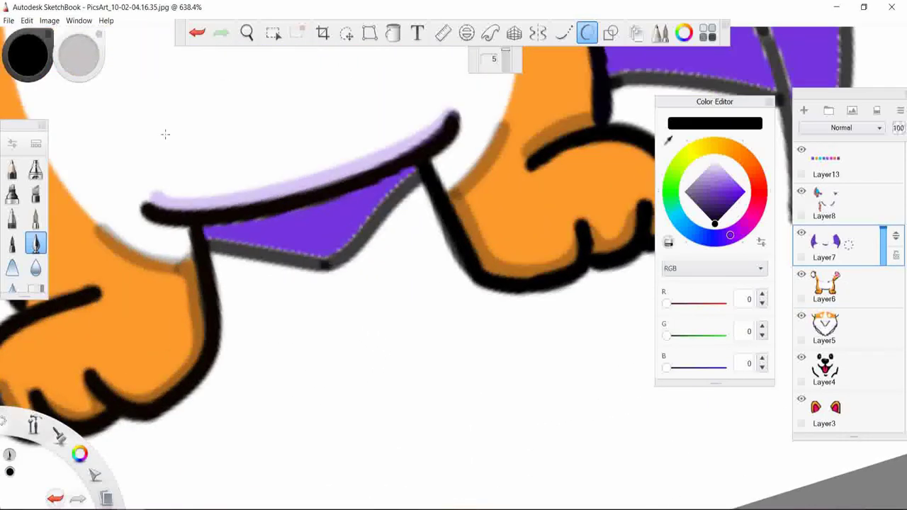
left_click(670, 142)
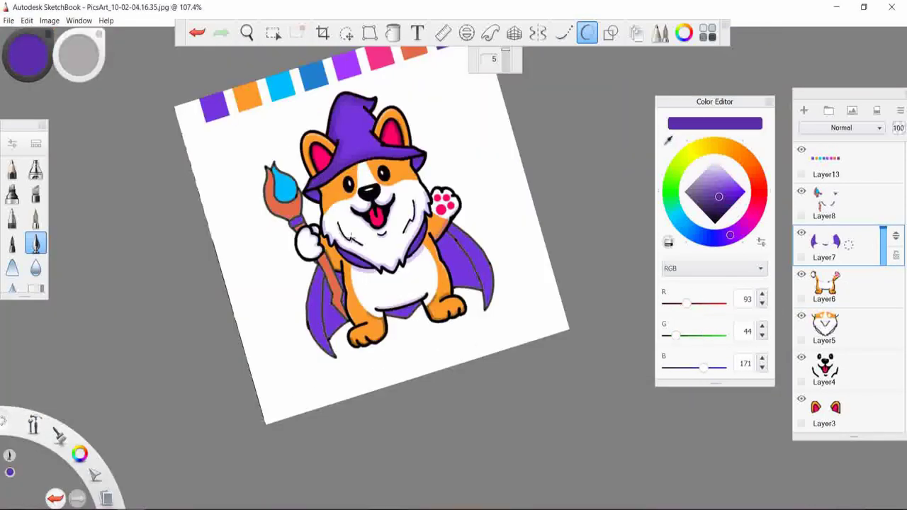
scroll(349, 238, "up", 3)
scroll(613, 371, "up", 5)
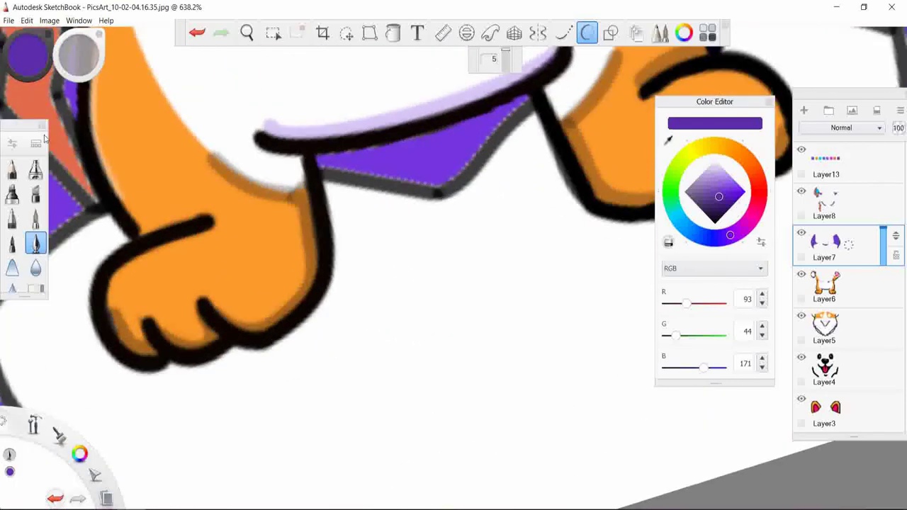
double_click(36, 244)
left_click(385, 144)
key("ctrl+z")
double_click(35, 244)
left_click(425, 334)
- Trial a black stroke on the flap's lower edge, then sample and test the flap's purple
left_click(312, 149, "alt")
mouse_move(319, 170)
left_mouse_down()
mouse_move(451, 190)
mouse_move(524, 106)
left_mouse_up()
key("ctrl+z")
scroll(405, 137, "up", 2)
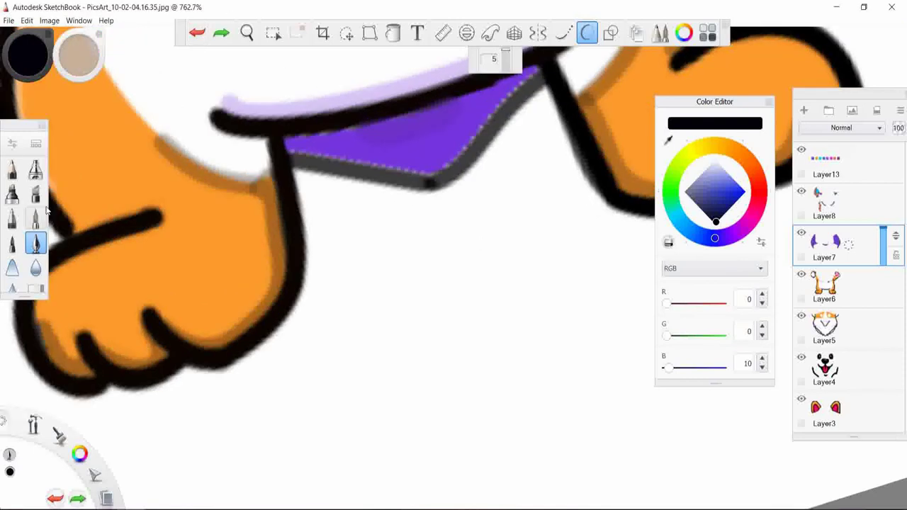
left_click(405, 137, "alt")
left_click(303, 134, "alt")
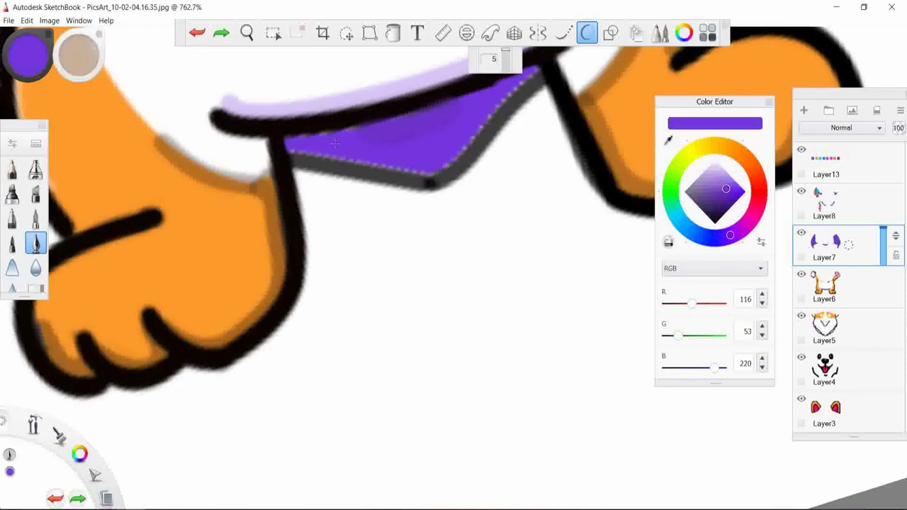
left_click_drag(319, 134, 391, 119)
key("ctrl+z")
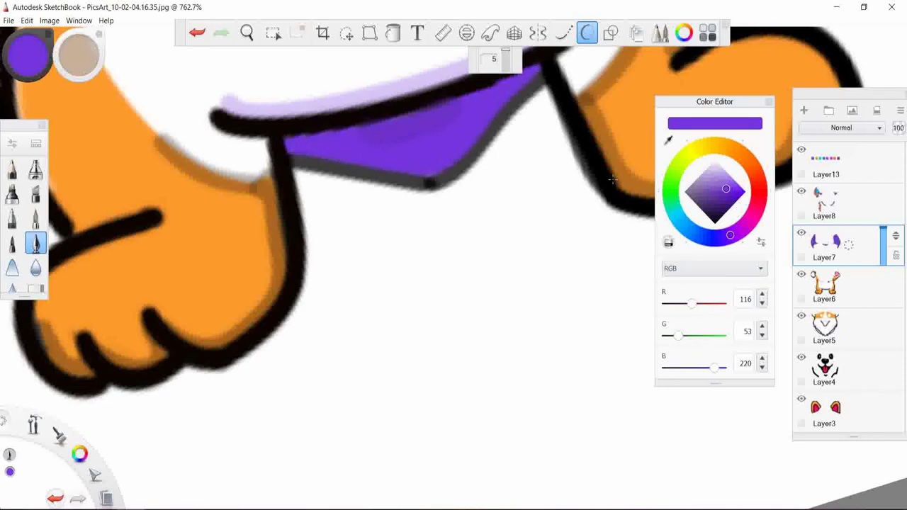
- Paint the cape's purple over the flap's dark lower edge
left_click(667, 140)
scroll(520, 305, "down", 2)
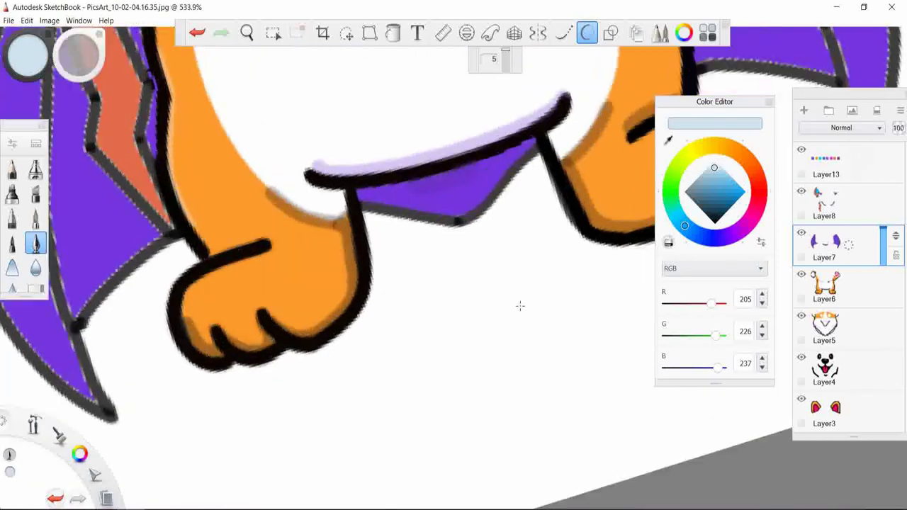
scroll(520, 305, "up", 3)
left_click(668, 140)
left_click(353, 104)
left_click_drag(370, 97, 421, 73)
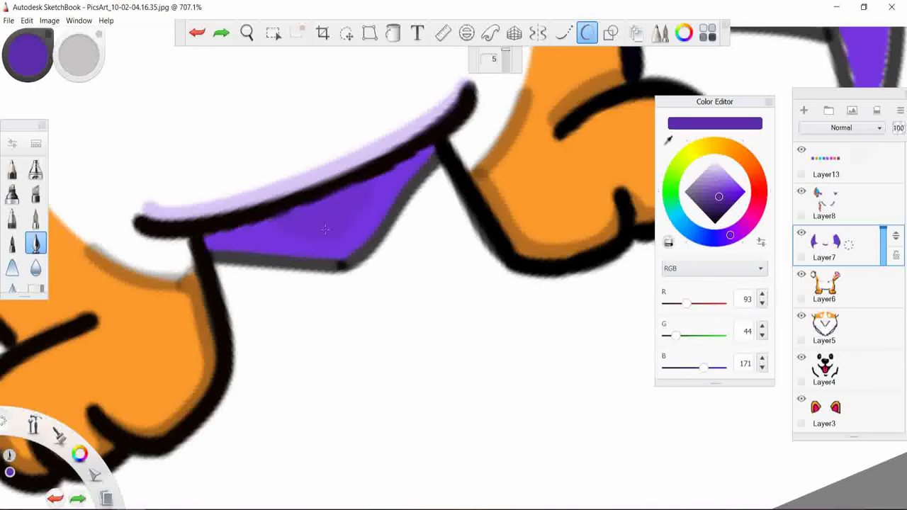
left_click_drag(309, 199, 346, 185)
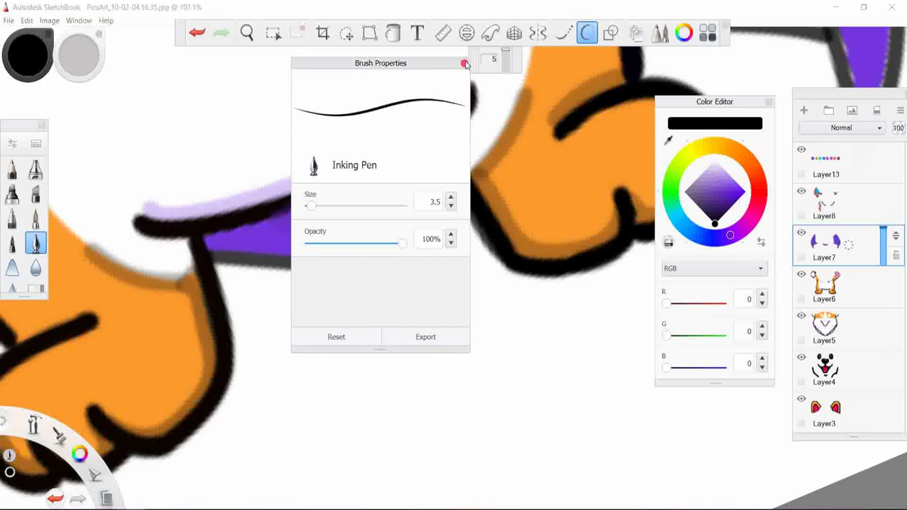
- Redraw the flap's black outline along its top and right edges
left_click_drag(280, 213, 411, 161)
key("ctrl+z")
mouse_move(225, 215)
left_mouse_down()
mouse_move(411, 160)
mouse_move(343, 268)
left_mouse_up()
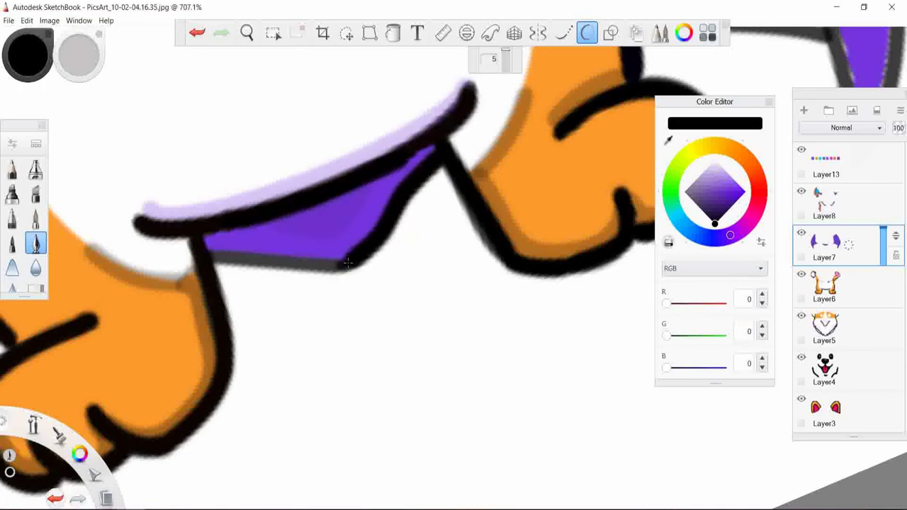
left_click_drag(207, 244, 370, 272)
key("ctrl+z")
scroll(415, 334, "down", 3)
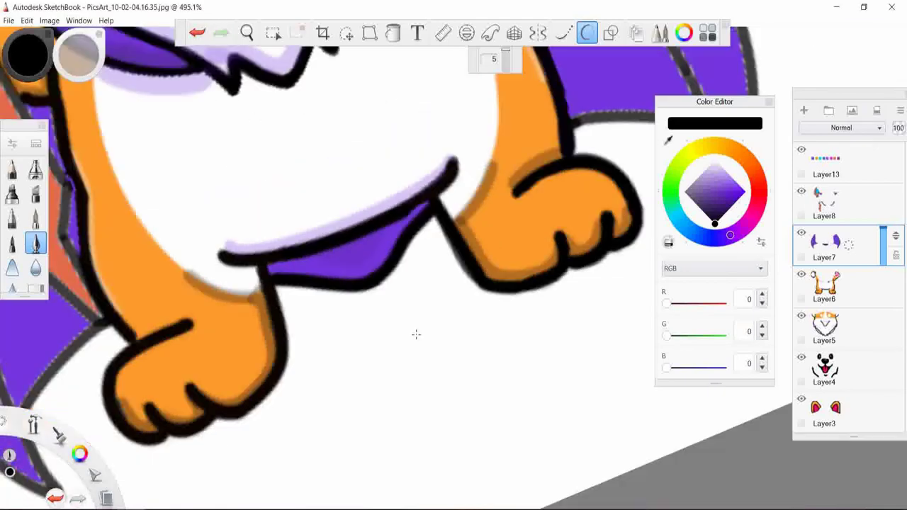
scroll(416, 334, "down", 3)
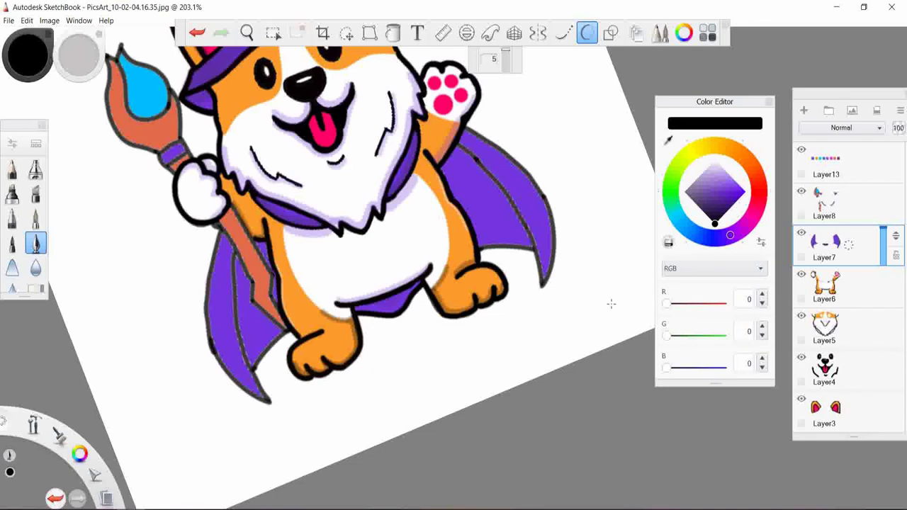
scroll(611, 303, "up", 3)
scroll(612, 260, "up", 2)
- Paint the cape's purple over the wing's dark inner line and bottom-edge gap
left_click(448, 120, "alt")
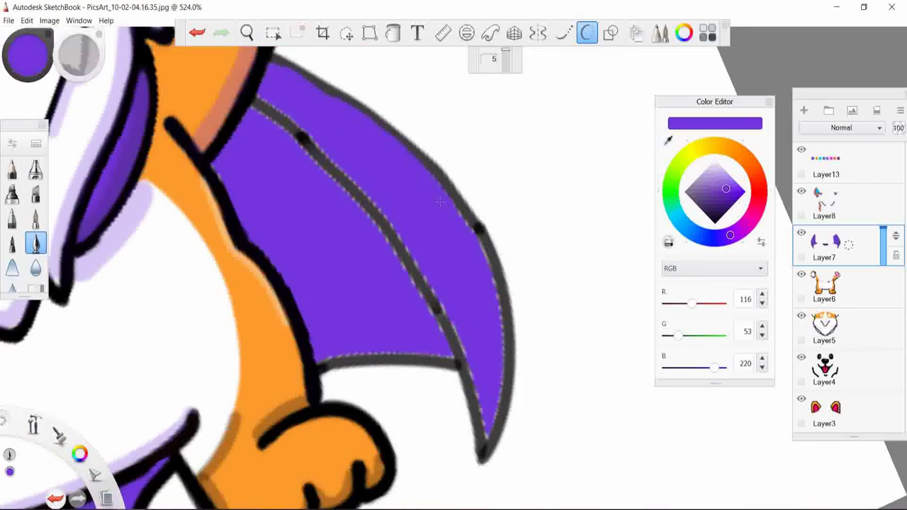
left_click_drag(459, 216, 509, 408)
mouse_move(258, 93)
left_mouse_down()
mouse_move(421, 264)
mouse_move(483, 436)
left_mouse_up()
left_click_drag(462, 218, 489, 273)
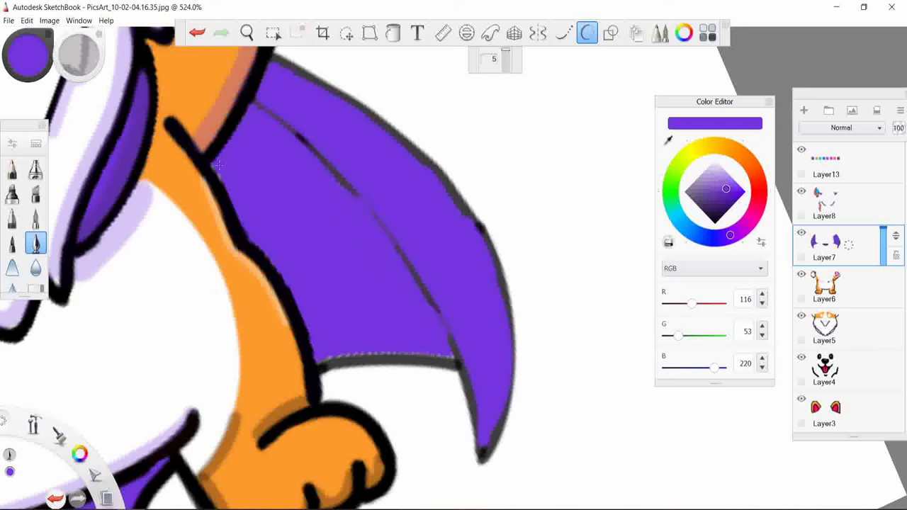
left_click_drag(323, 357, 452, 358)
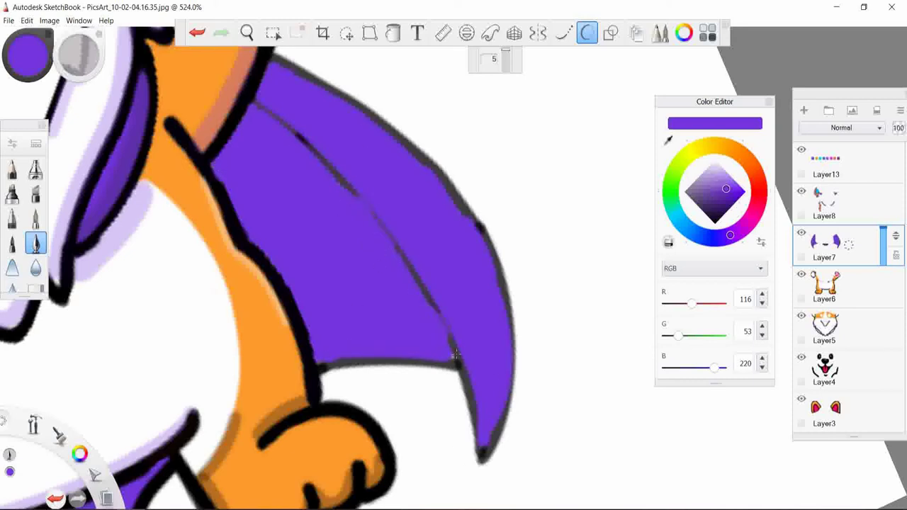
- Redraw the wing's top edge, inner line and bottom edge in bold black
left_click(273, 62, "alt")
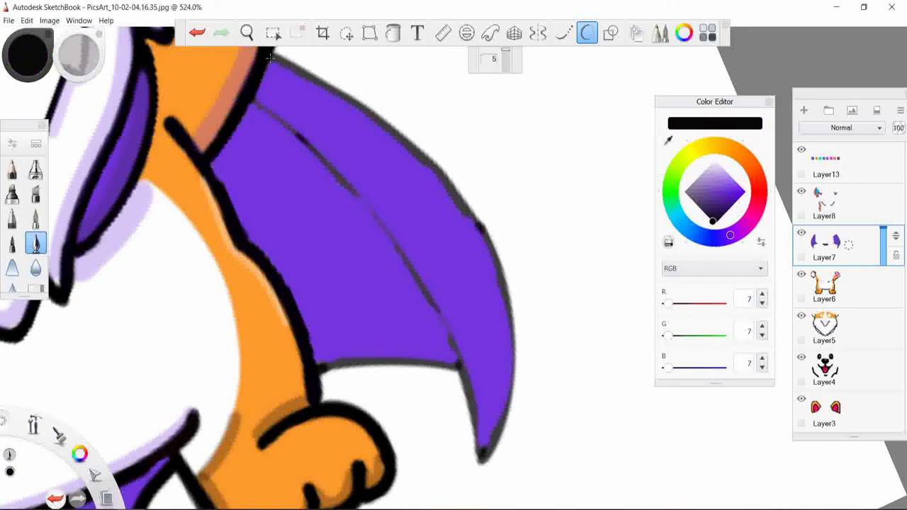
mouse_move(274, 67)
left_mouse_down()
mouse_move(333, 92)
mouse_move(461, 199)
mouse_move(495, 261)
mouse_move(496, 434)
mouse_move(482, 461)
left_mouse_up()
mouse_move(257, 101)
left_mouse_down()
mouse_move(354, 193)
mouse_move(457, 347)
mouse_move(482, 461)
left_mouse_up()
key("ctrl+z")
mouse_move(255, 101)
left_mouse_down()
mouse_move(382, 225)
mouse_move(424, 280)
mouse_move(464, 365)
mouse_move(476, 439)
left_mouse_up()
left_click_drag(319, 366, 457, 366)
scroll(468, 259, "down", 5)
scroll(57, 162, "up", 5)
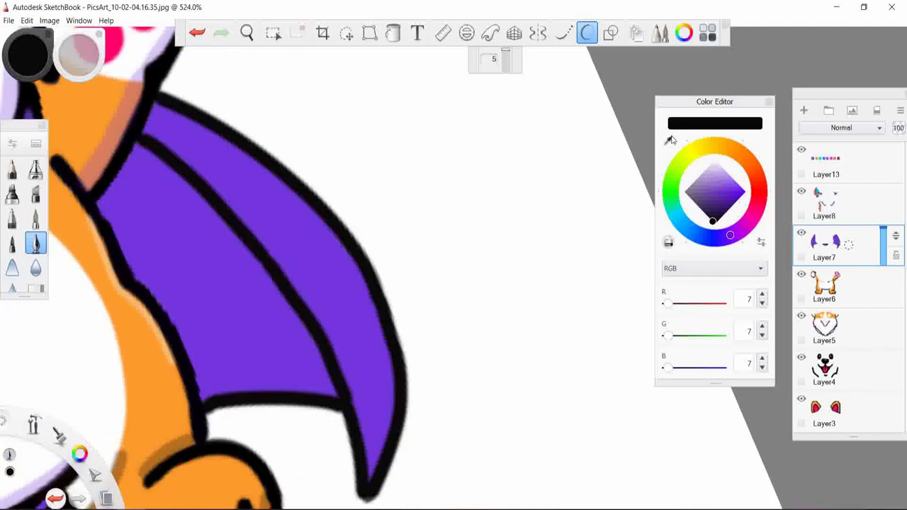
scroll(627, 193, "down", 5)
left_click(385, 374, "alt")
- Try a faint purple stroke and fill on the cape wing, undoing both
scroll(546, 196, "up", 5)
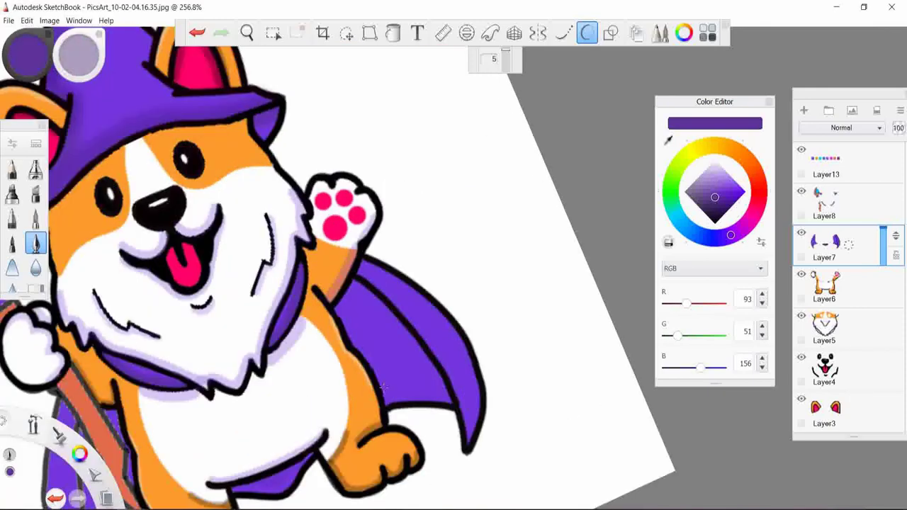
left_click_drag(382, 381, 438, 376)
key("ctrl+z")
scroll(355, 445, "up", 3)
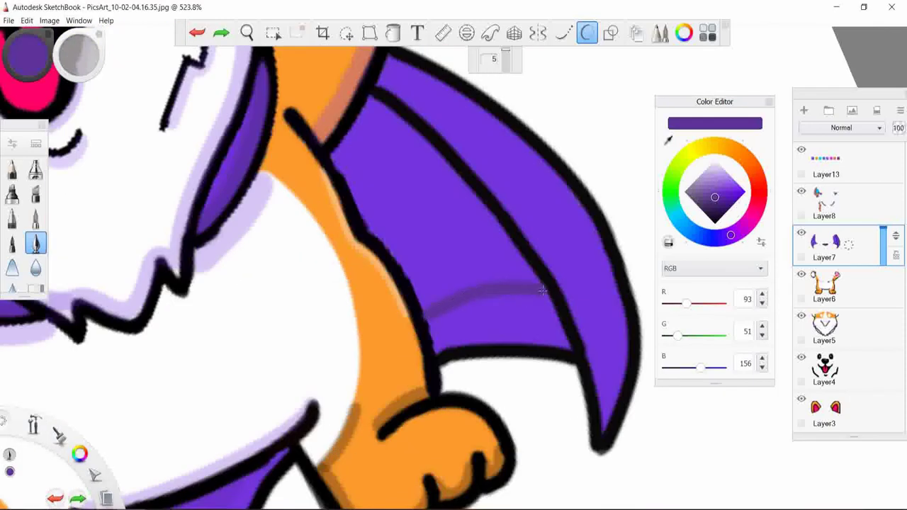
key("f")
left_click(401, 186)
key("ctrl+z")
key("b")
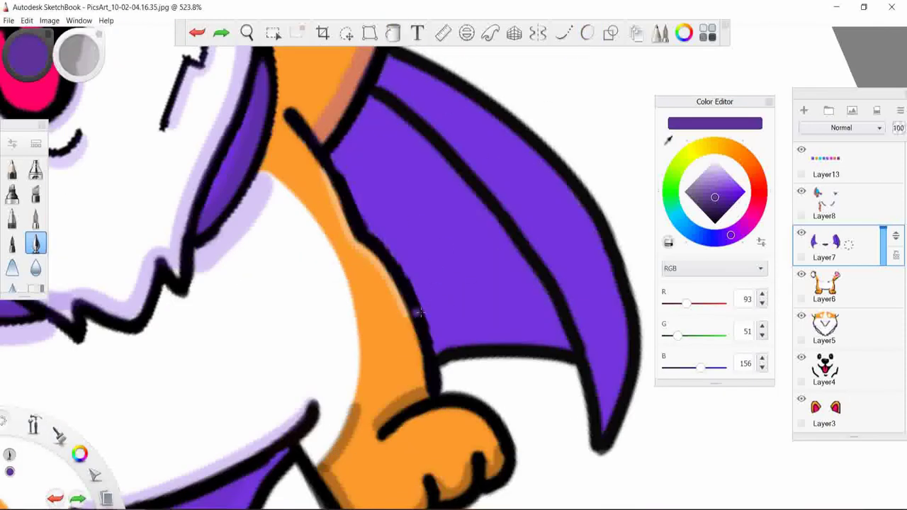
- Try darker strokes and a darker fill across the lower wing, then undo them
left_click_drag(411, 313, 549, 275)
key("f")
left_click(433, 169)
key("ctrl+z")
key("ctrl+z")
key("b")
left_click_drag(418, 303, 542, 279)
key("f")
left_click(433, 169)
key("ctrl+z")
key("b")
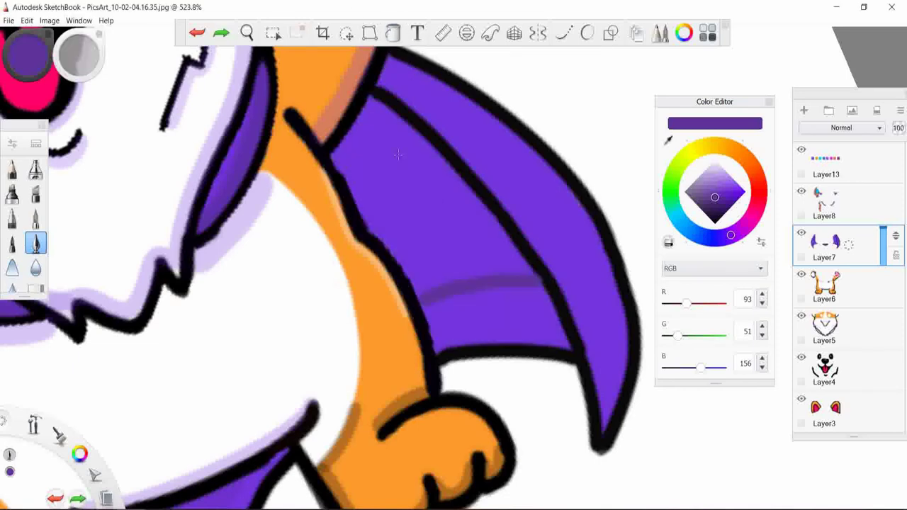
key("ctrl+z")
- Airbrush soft darker purple shading across the wing's inner fold, left edge and tip
left_click(35, 169)
left_click_drag(397, 149, 415, 144)
mouse_move(381, 117)
left_mouse_down()
mouse_move(368, 152)
mouse_move(425, 234)
mouse_move(467, 241)
mouse_move(492, 219)
left_mouse_up()
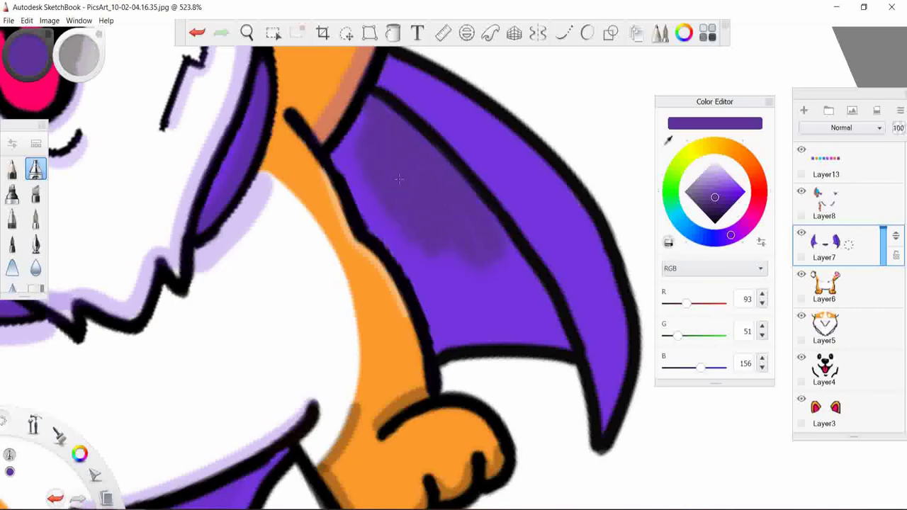
mouse_move(440, 291)
left_mouse_down()
mouse_move(538, 296)
mouse_move(473, 267)
left_mouse_up()
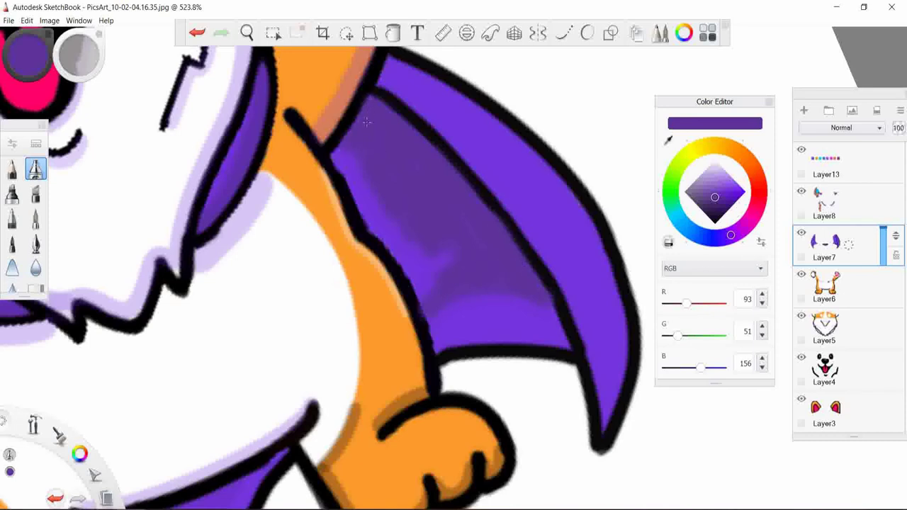
left_click_drag(339, 156, 457, 234)
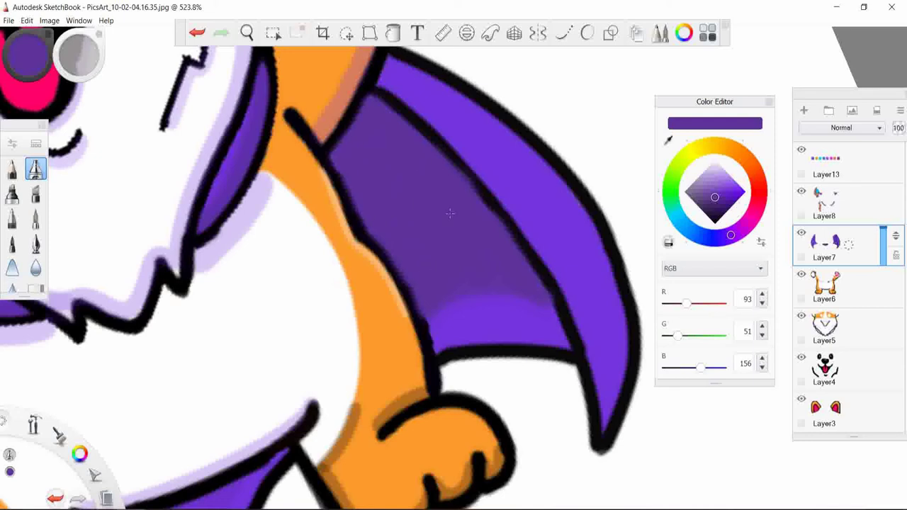
left_click_drag(452, 315, 531, 311)
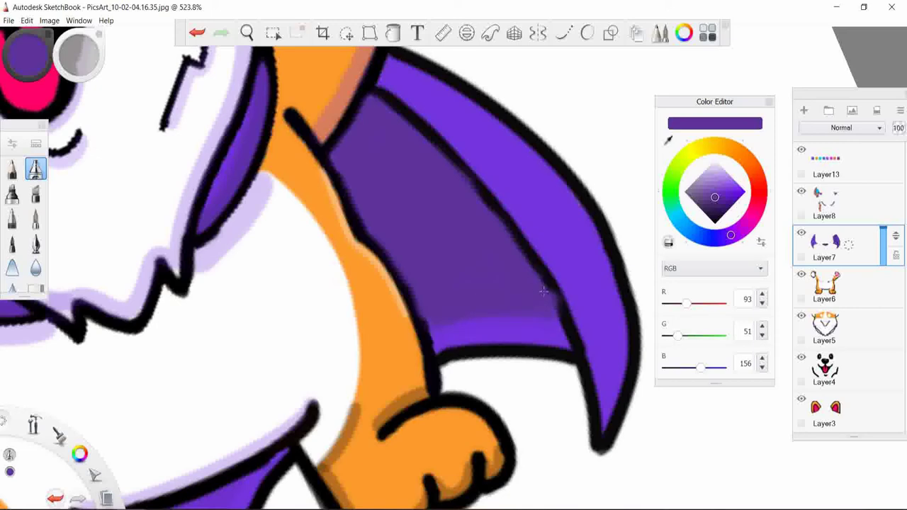
left_click_drag(476, 195, 562, 321)
- Set the Inking Pen to black at 40% opacity
key("alt")
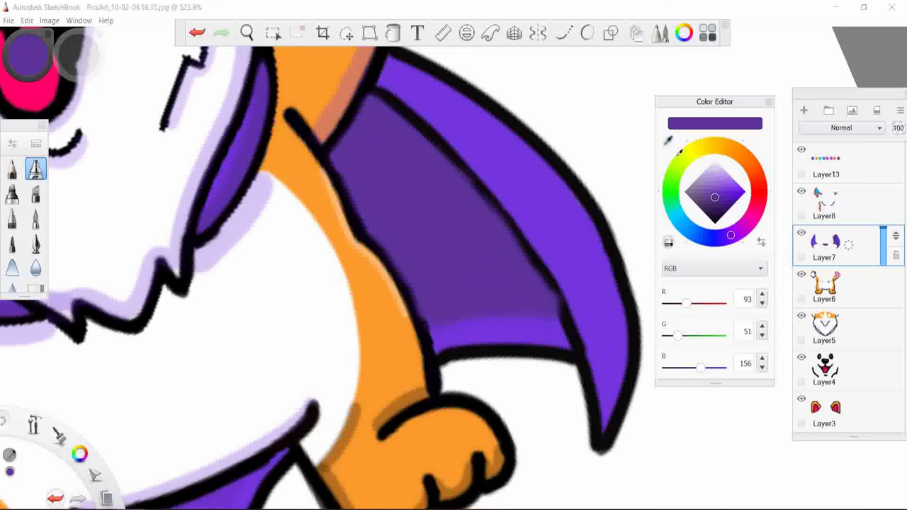
key("f")
scroll(525, 267, "up", 3)
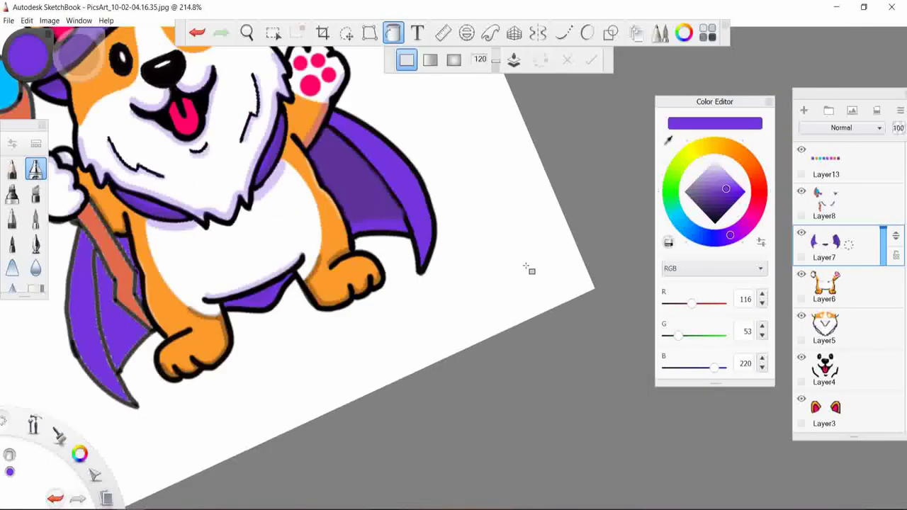
key("Escape")
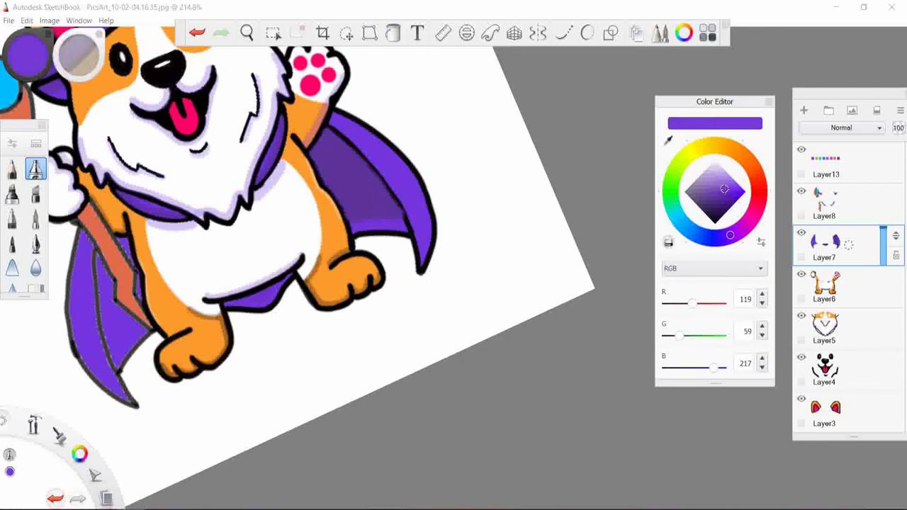
double_click(36, 243)
left_click_drag(406, 243, 347, 251)
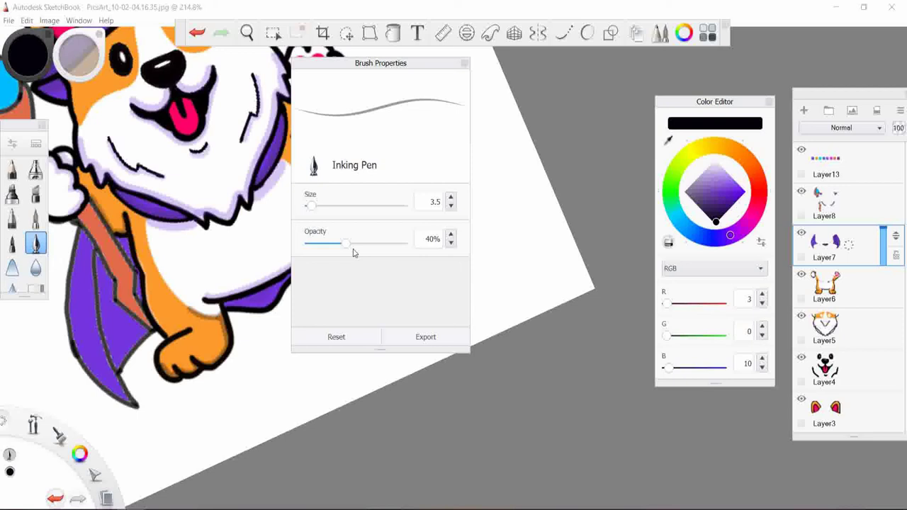
- Try white and lighter purple highlights on the wing, undoing them
scroll(254, 66, "up", 3)
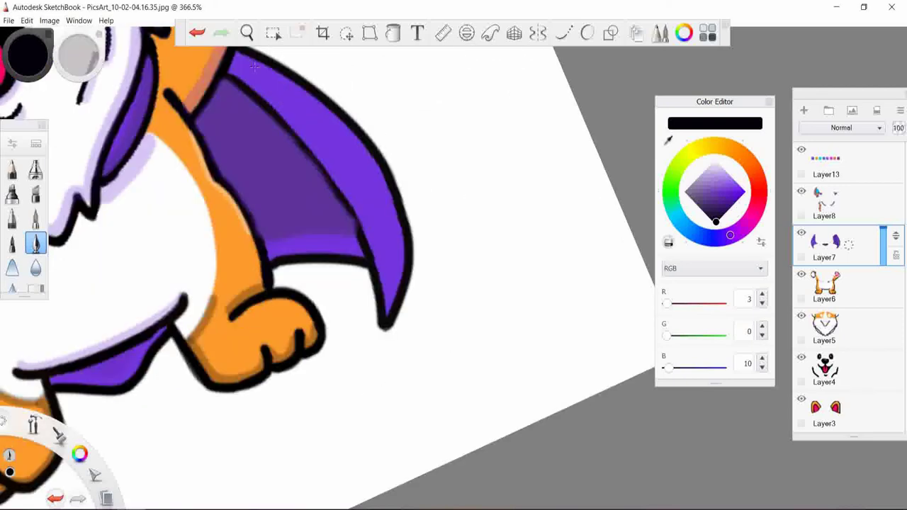
left_click(198, 33)
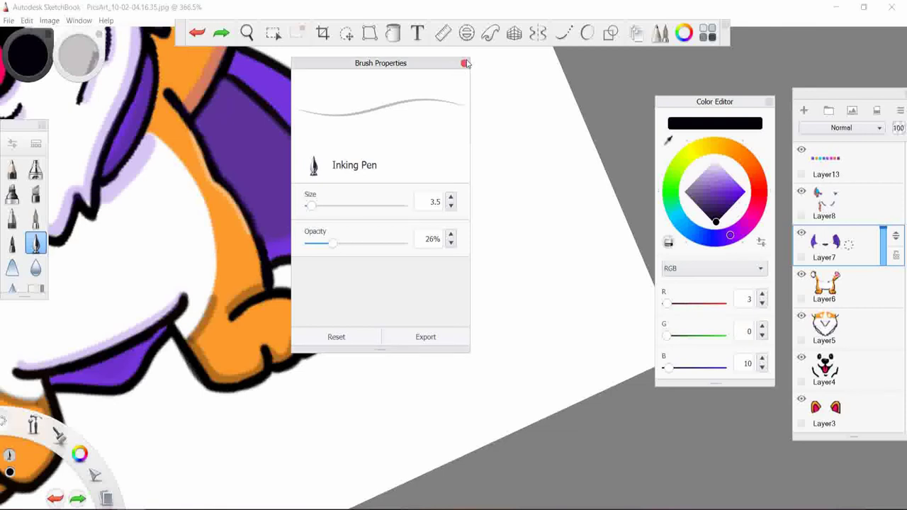
left_click(714, 160)
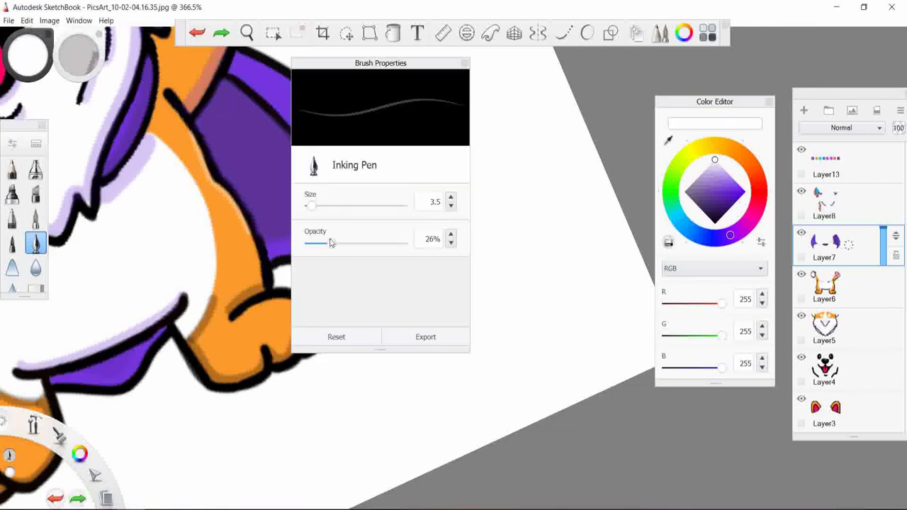
left_click_drag(321, 105, 363, 192)
key("ctrl+z")
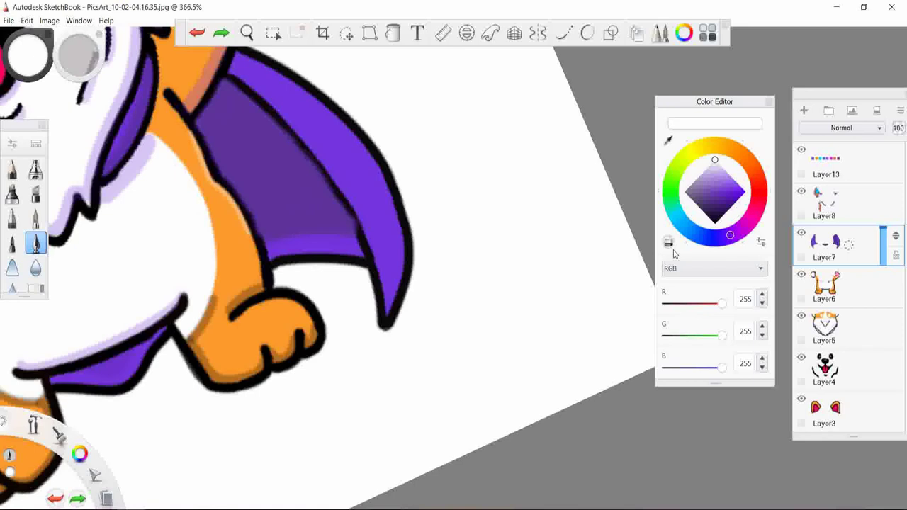
left_click(298, 99, "alt")
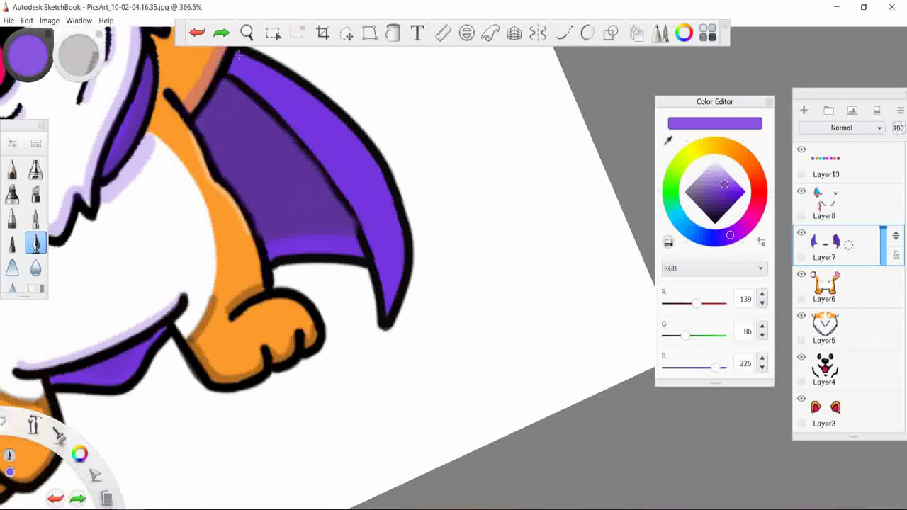
key("ctrl+z")
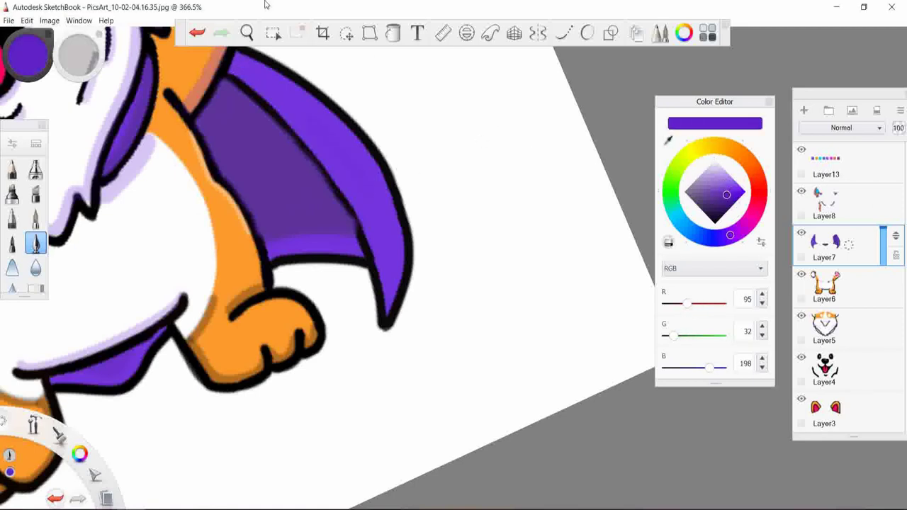
left_click(197, 32)
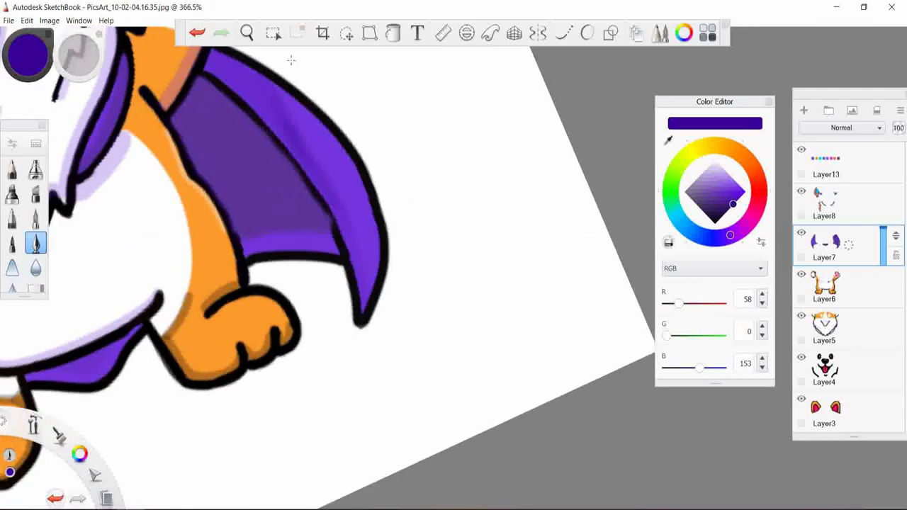
- Add a pale lavender highlight along the wing's top edge after discarding white trials
left_click(198, 32)
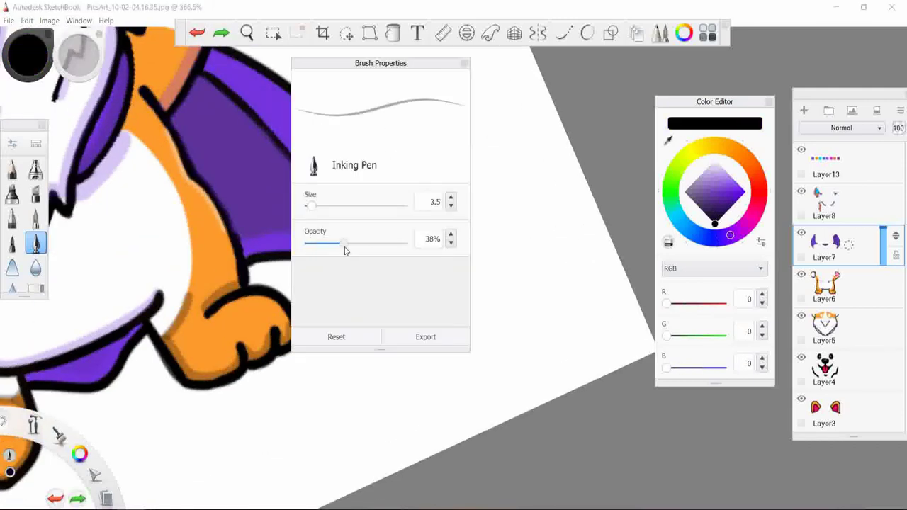
left_click(481, 291, "alt")
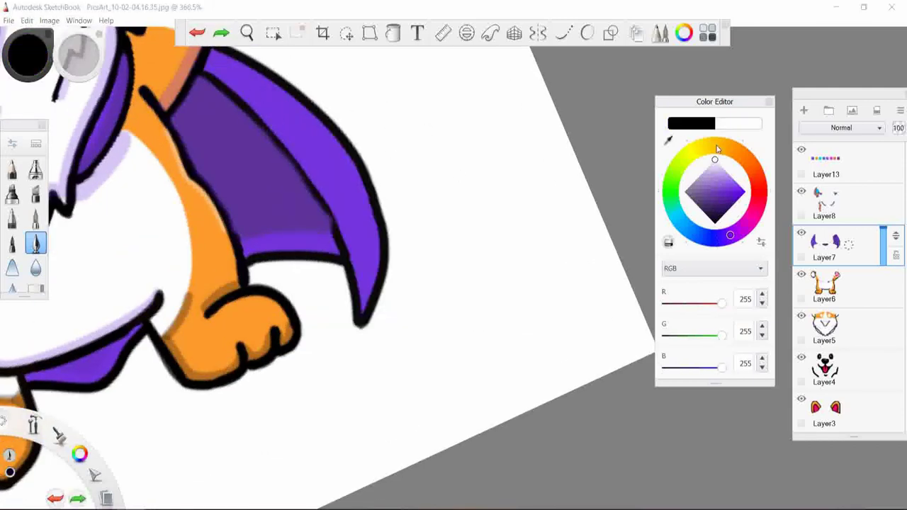
mouse_move(211, 49)
left_mouse_down()
mouse_move(256, 71)
mouse_move(305, 112)
left_mouse_up()
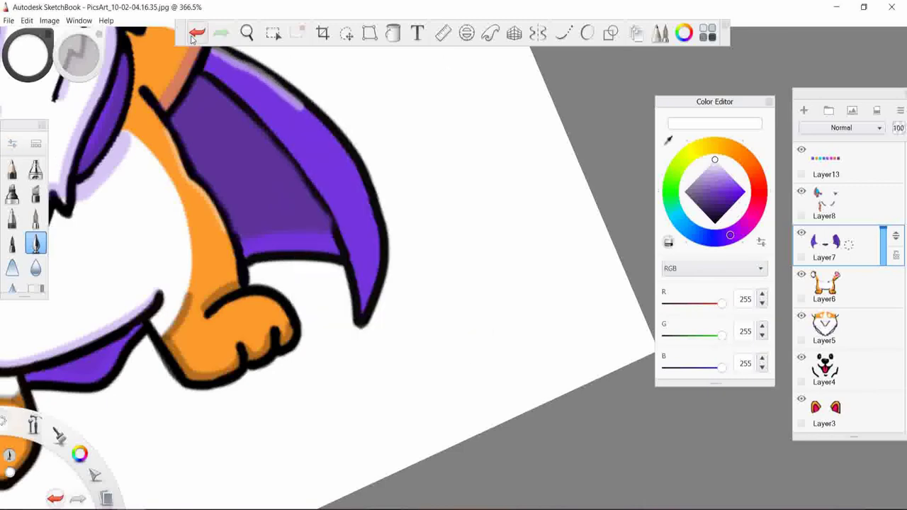
left_click(587, 33)
left_click_drag(216, 49, 319, 122)
key("ctrl+z")
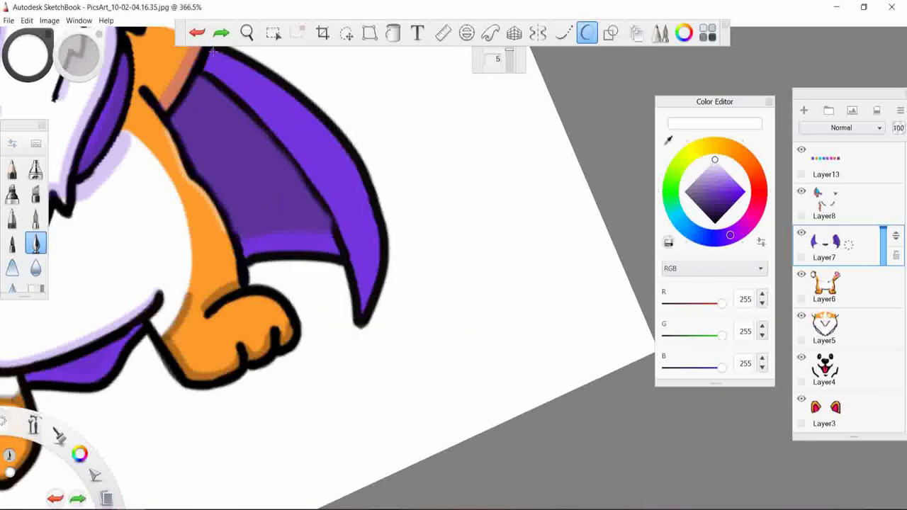
key("ctrl+z")
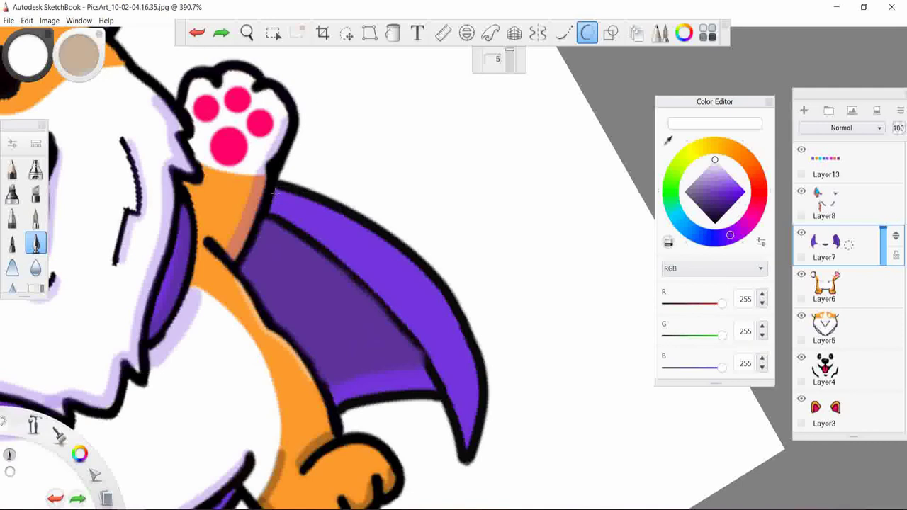
left_click_drag(278, 193, 470, 357)
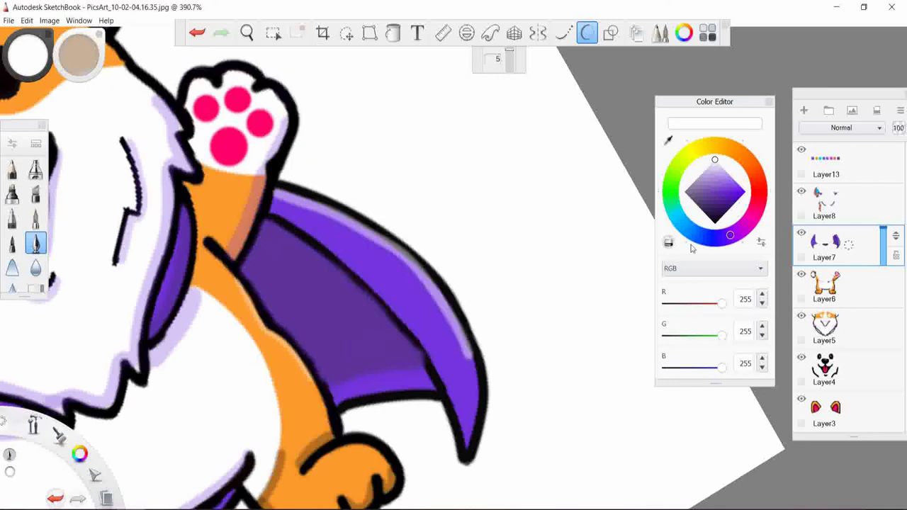
- Trace the wing's top outline and left edge in black, redrawing rough strokes
left_click(277, 186, "alt")
left_click(197, 32)
scroll(197, 71, "up", 2)
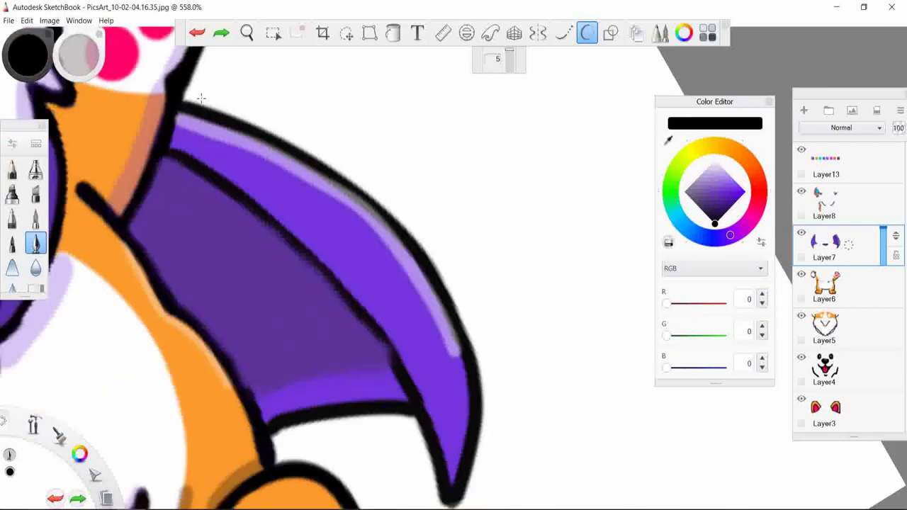
mouse_move(197, 93)
left_mouse_down()
mouse_move(416, 246)
mouse_move(476, 394)
left_mouse_up()
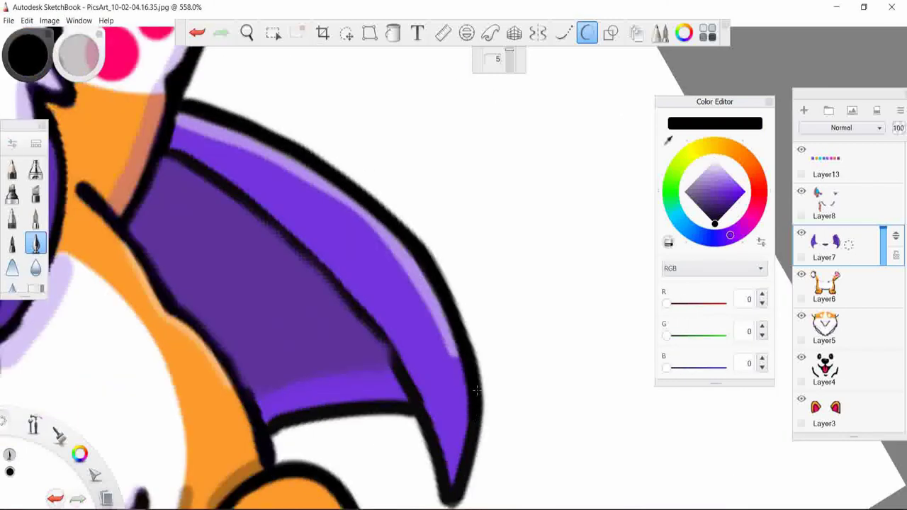
mouse_move(167, 151)
left_mouse_down()
mouse_move(349, 312)
mouse_move(401, 375)
left_mouse_up()
key("ctrl+z")
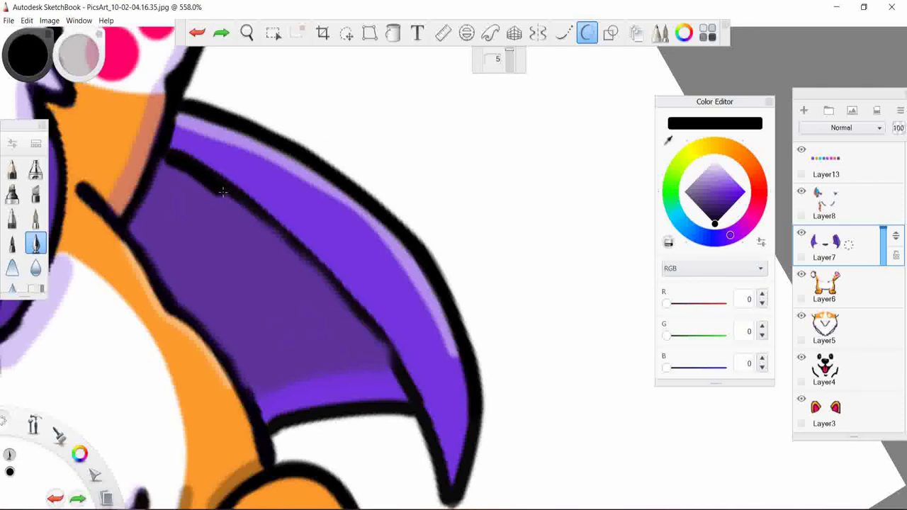
left_click_drag(164, 155, 268, 453)
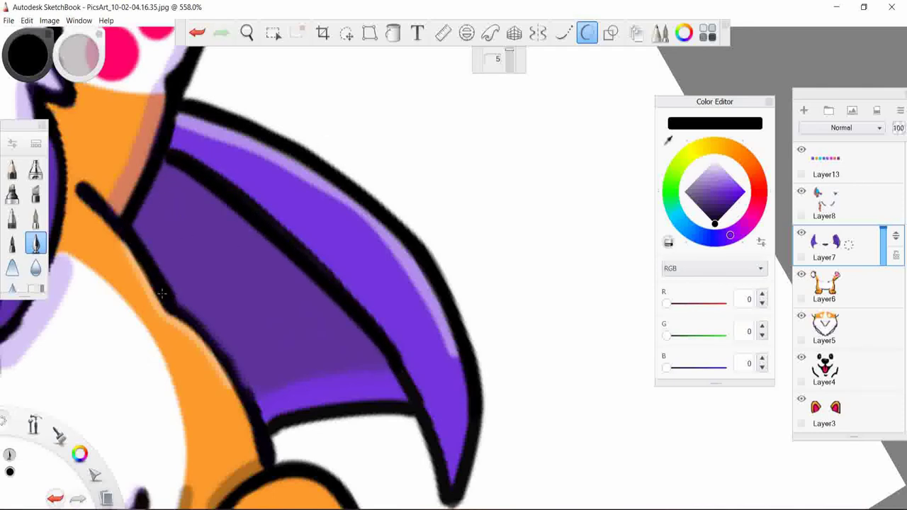
key("ctrl+z")
left_click_drag(173, 303, 268, 425)
scroll(347, 421, "down", 5)
scroll(347, 421, "up", 3)
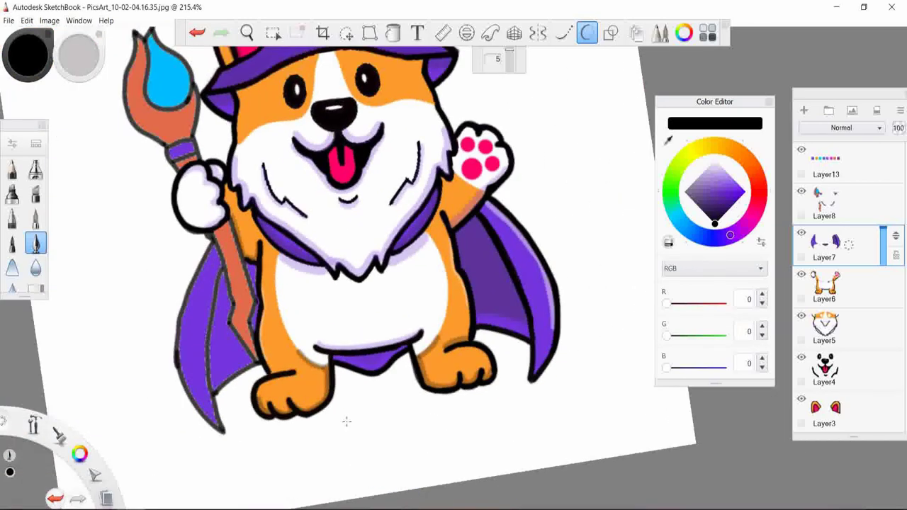
- Sample the cape's purple from the canvas
scroll(131, 376, "up", 3)
left_click(272, 130, "alt")
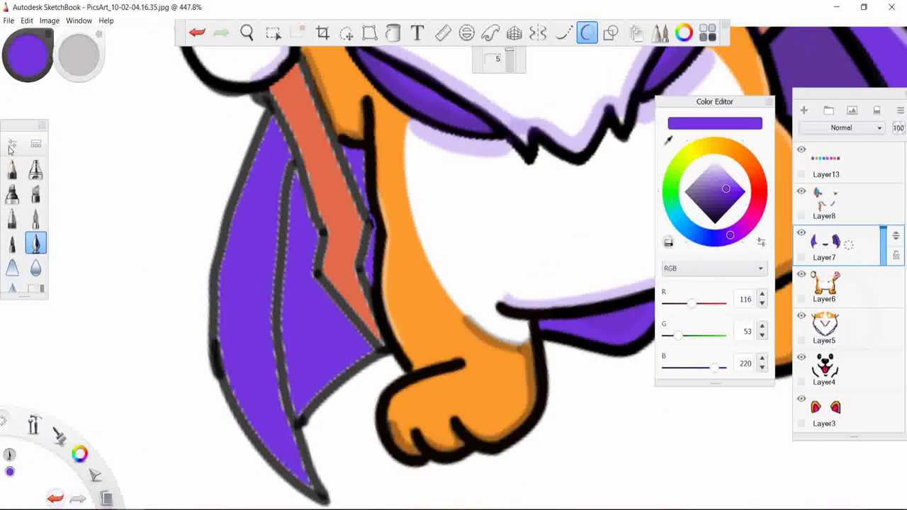
scroll(271, 129, "up", 2)
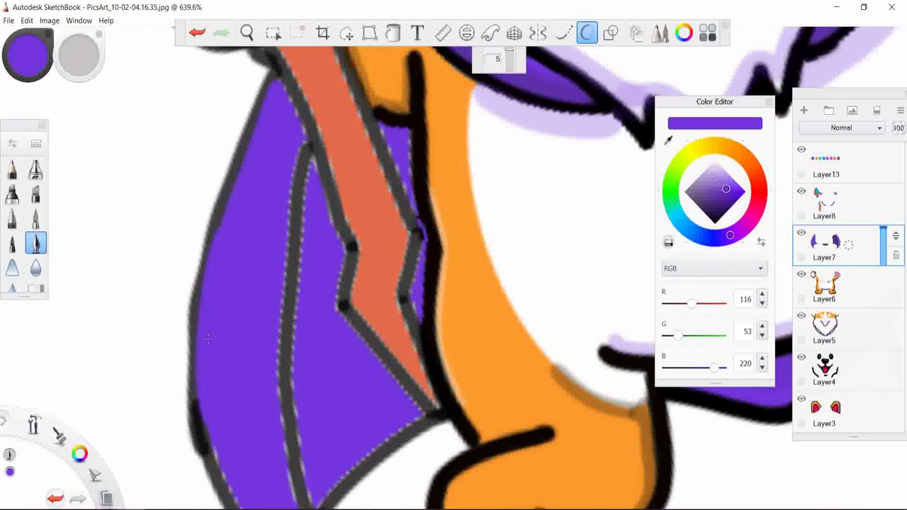
scroll(263, 347, "down", 1)
scroll(263, 346, "up", 1)
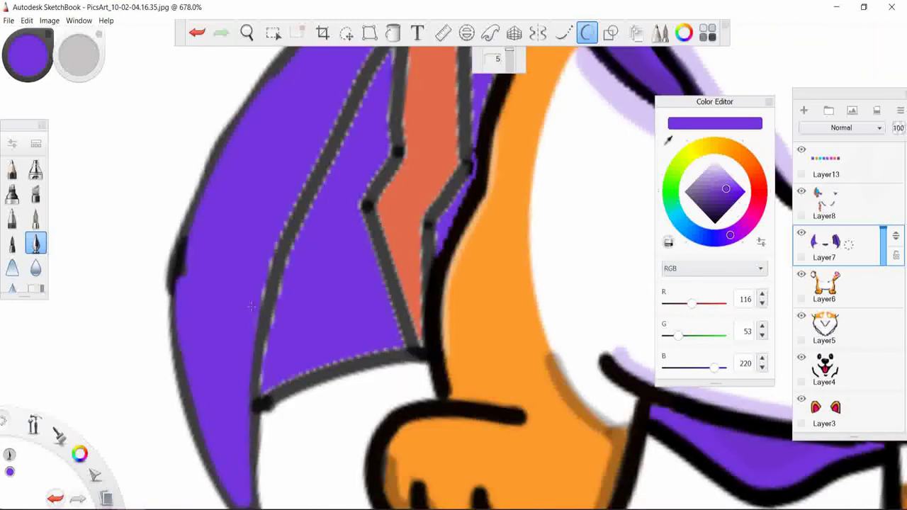
scroll(136, 106, "down", 2)
scroll(136, 107, "down", 1)
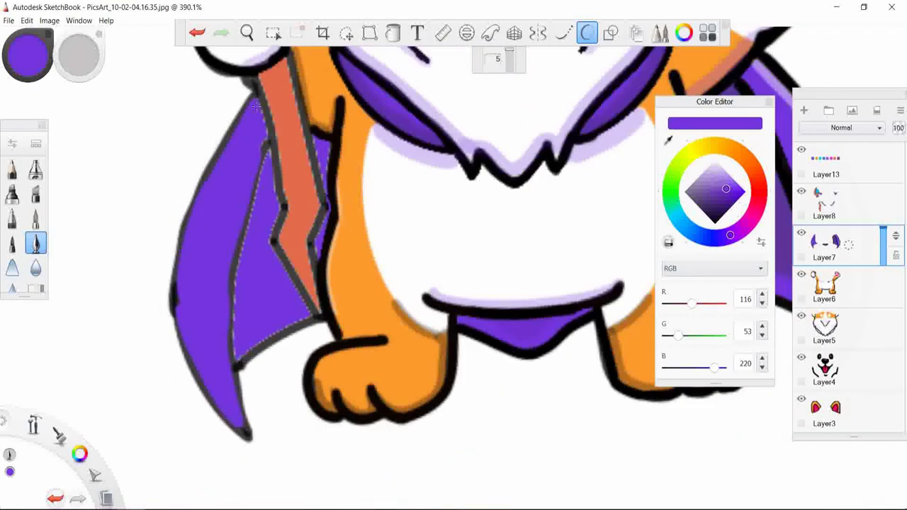
scroll(267, 173, "up", 3)
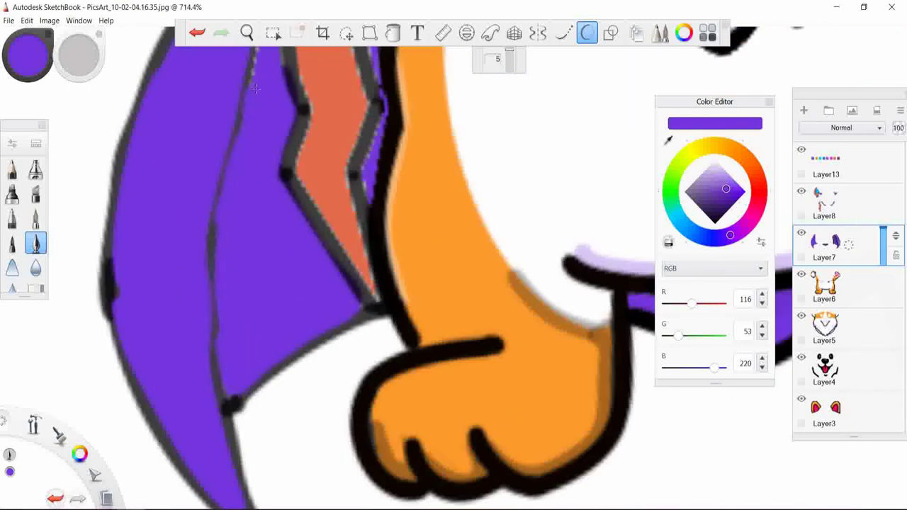
scroll(232, 389, "down", 1)
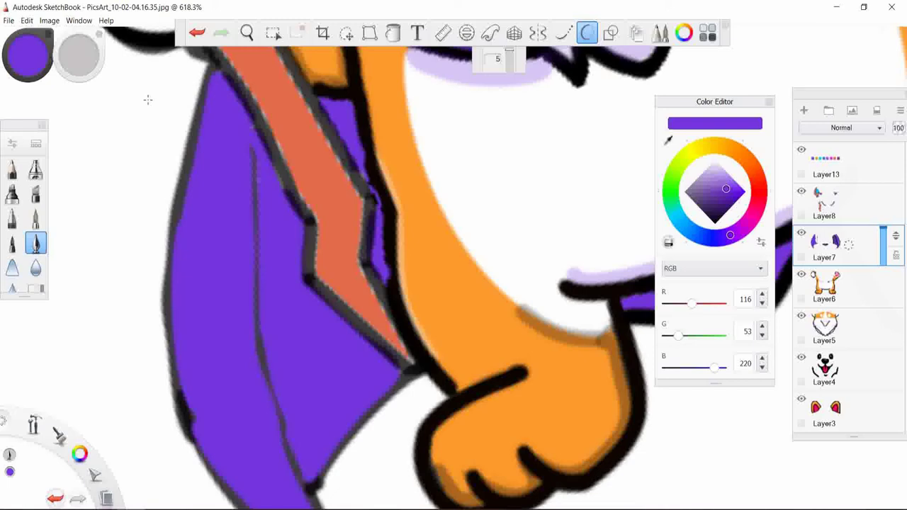
- Airbrush darker purple shading onto the left cape
left_click_drag(490, 221, 339, 331)
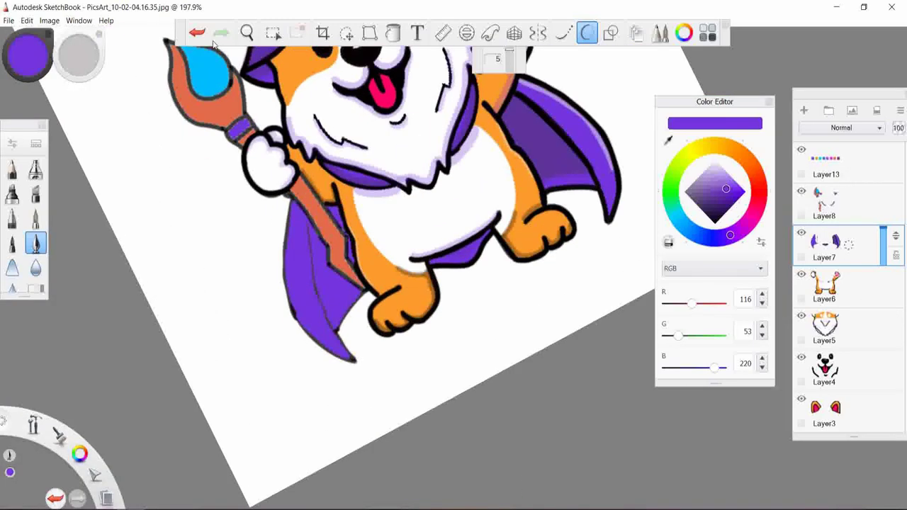
left_click(35, 168)
left_click(339, 331, "alt")
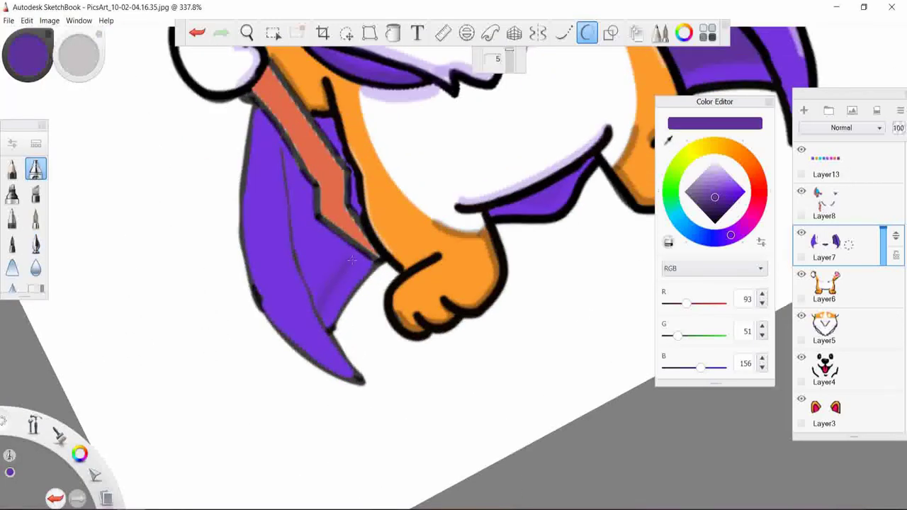
left_click_drag(309, 284, 323, 252)
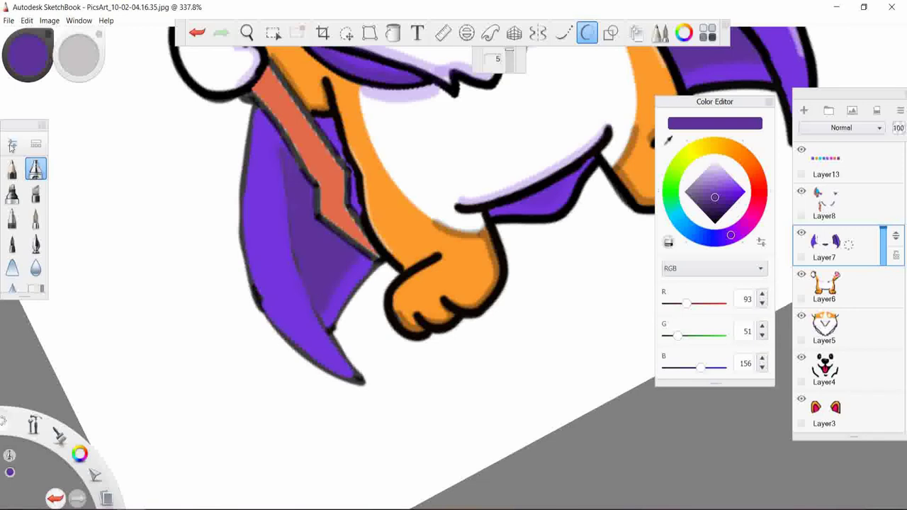
- Try white highlight strokes along the cape edge, undoing them
double_click(35, 243)
left_click(714, 159)
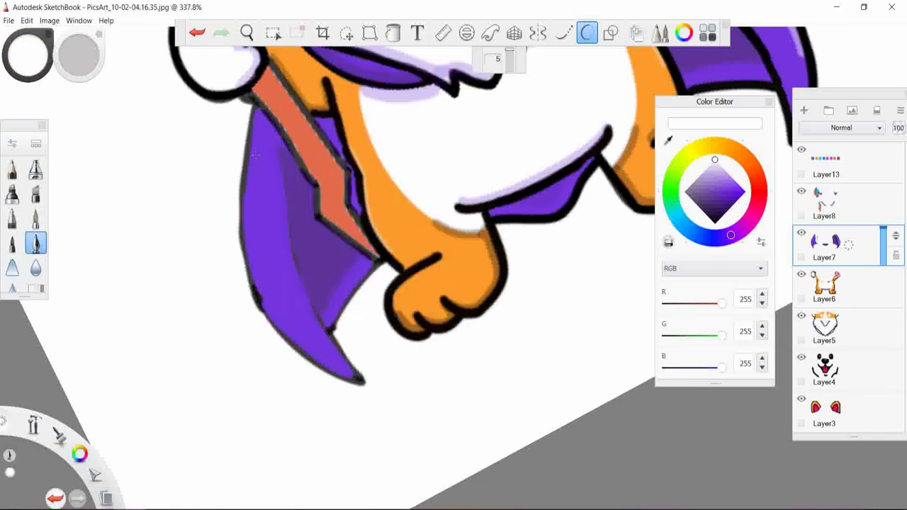
left_click_drag(255, 155, 245, 219)
key("ctrl+z")
double_click(36, 243)
mouse_move(251, 159)
left_mouse_down()
mouse_move(245, 221)
mouse_move(287, 335)
mouse_move(304, 347)
left_mouse_up()
key("ctrl+z")
- Paint a white highlight along the left cape's edge
double_click(36, 243)
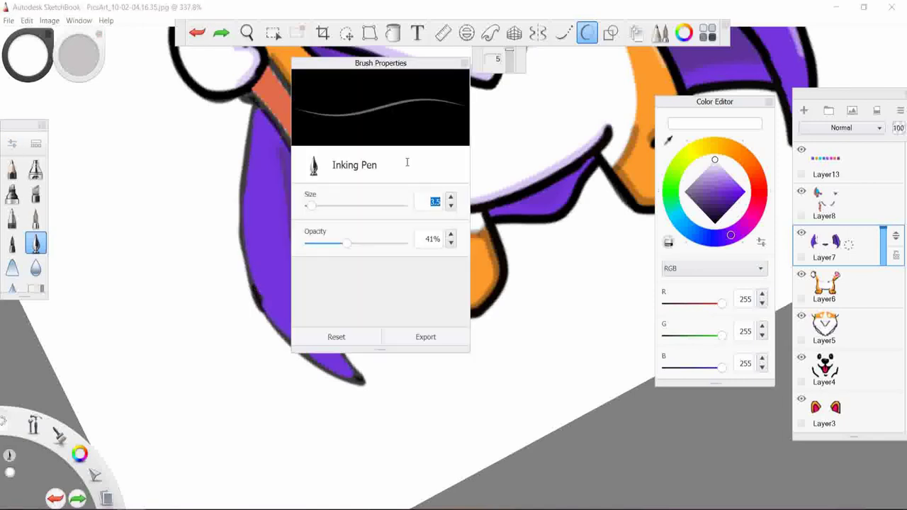
left_click_drag(248, 172, 250, 228)
key("ctrl+z")
left_click_drag(248, 176, 306, 348)
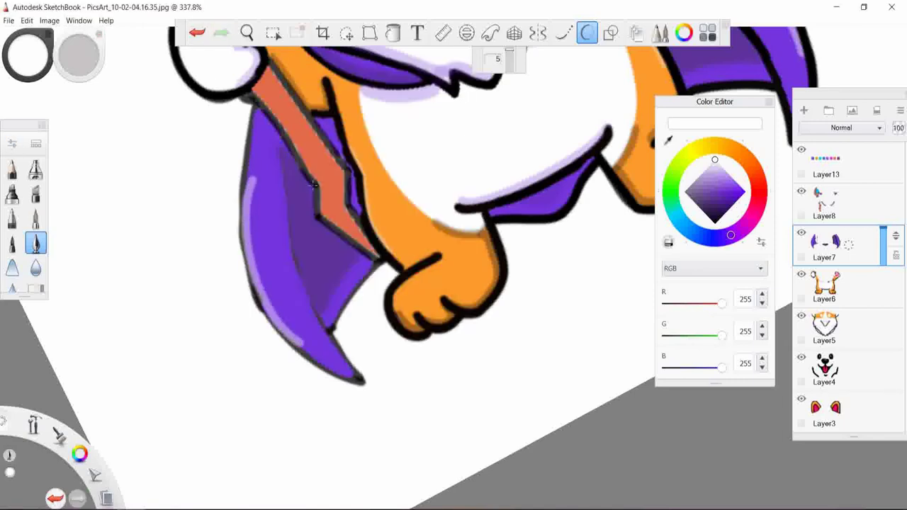
scroll(314, 186, "down", 5)
key("ctrl+z")
scroll(397, 225, "up", 3)
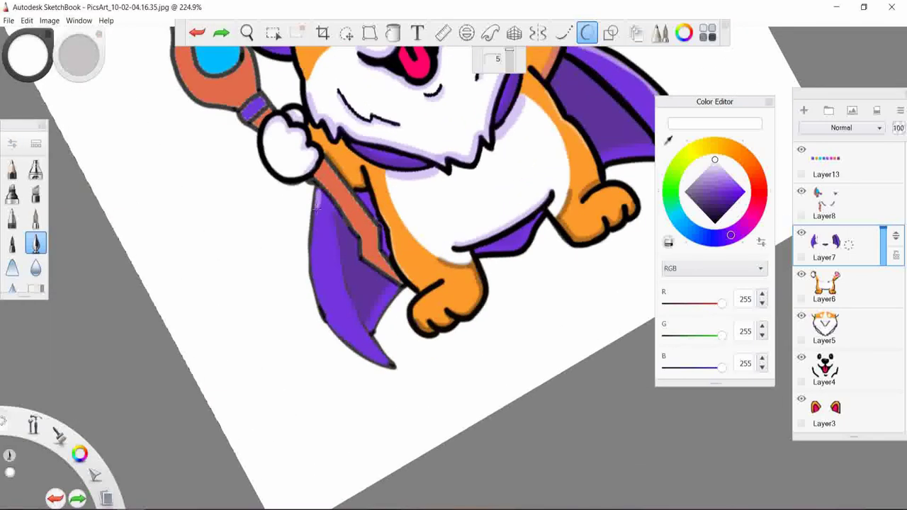
mouse_move(315, 204)
left_mouse_down()
mouse_move(333, 330)
mouse_move(358, 353)
left_mouse_up()
scroll(333, 333, "up", 3)
- Outline the cape's right edge in black, removing an unwanted left-edge line
double_click(36, 243)
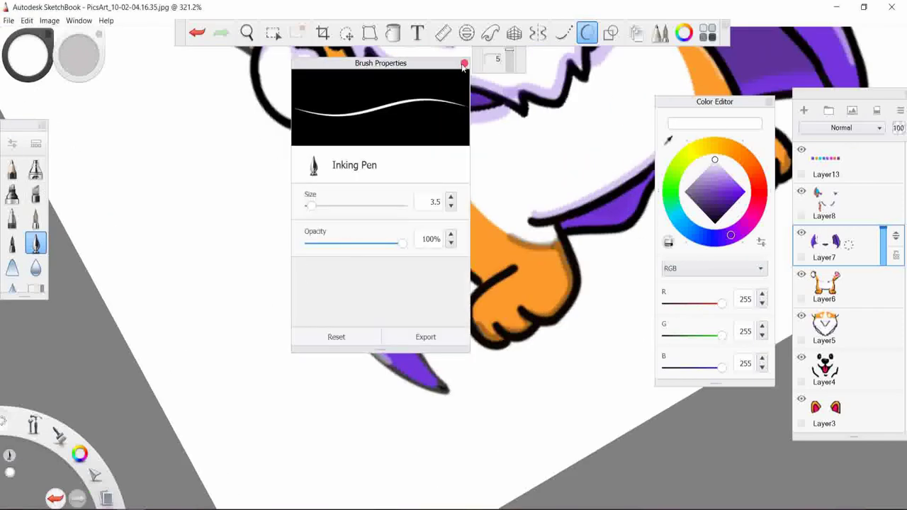
left_click(462, 64)
left_click(414, 347, "alt")
left_click_drag(414, 347, 464, 269)
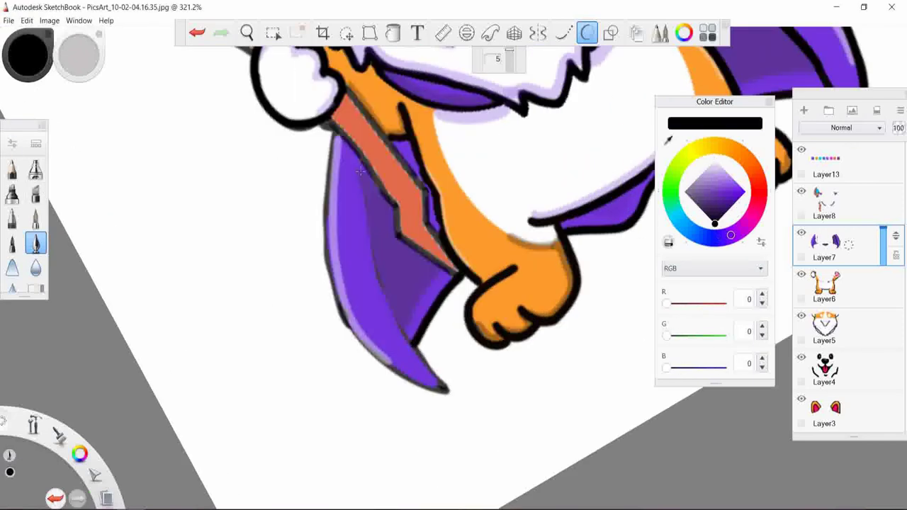
mouse_move(333, 131)
left_mouse_down()
mouse_move(323, 224)
mouse_move(336, 160)
mouse_move(344, 322)
mouse_move(462, 387)
left_mouse_up()
key("ctrl+z")
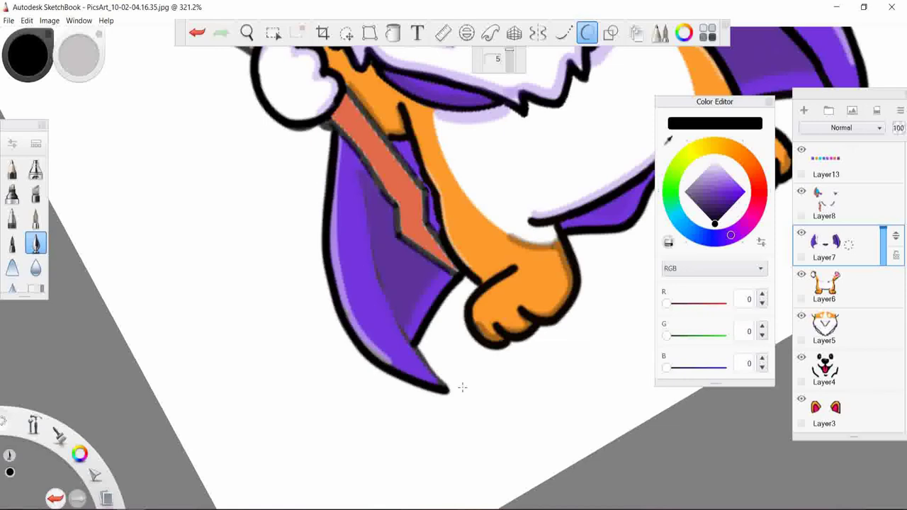
- Draw a black fold line down to the cape tip and select Layer8
scroll(462, 387, "up", 1)
scroll(404, 273, "up", 2)
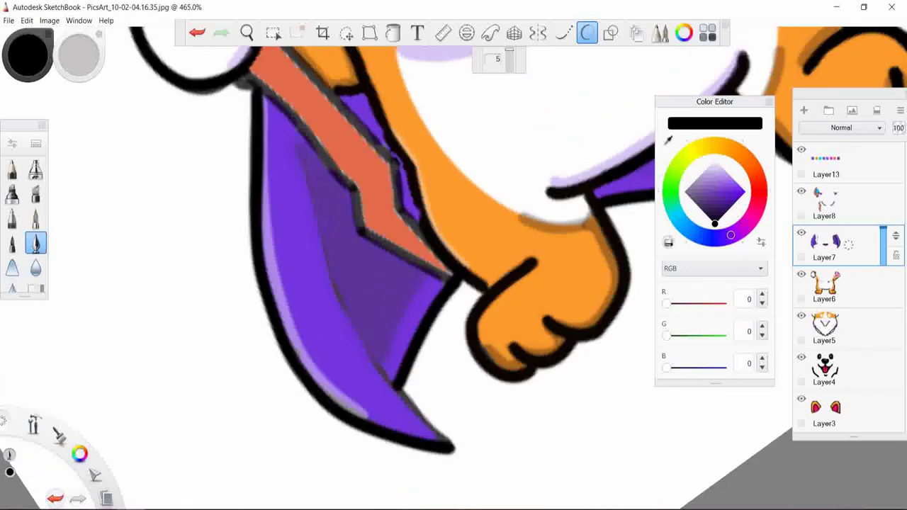
mouse_move(296, 142)
left_mouse_down()
mouse_move(351, 315)
mouse_move(442, 445)
left_mouse_up()
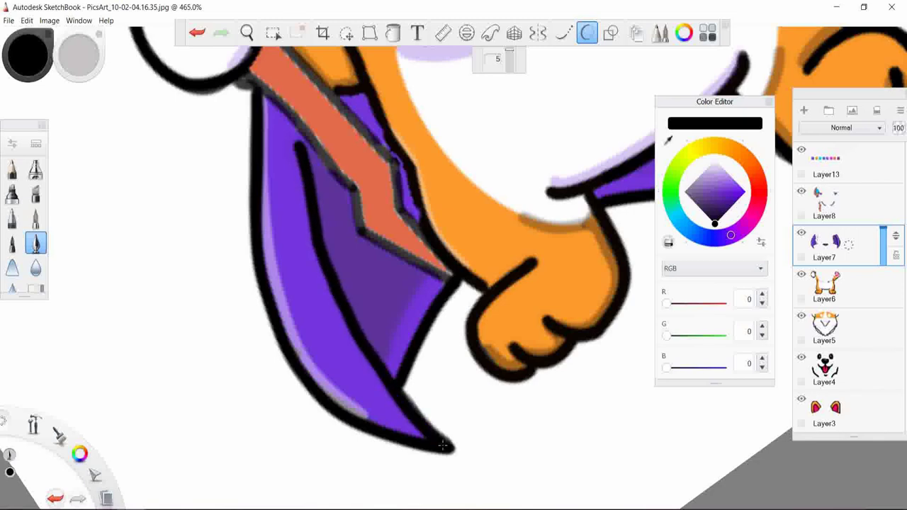
scroll(251, 300, "down", 1)
scroll(251, 300, "down", 2)
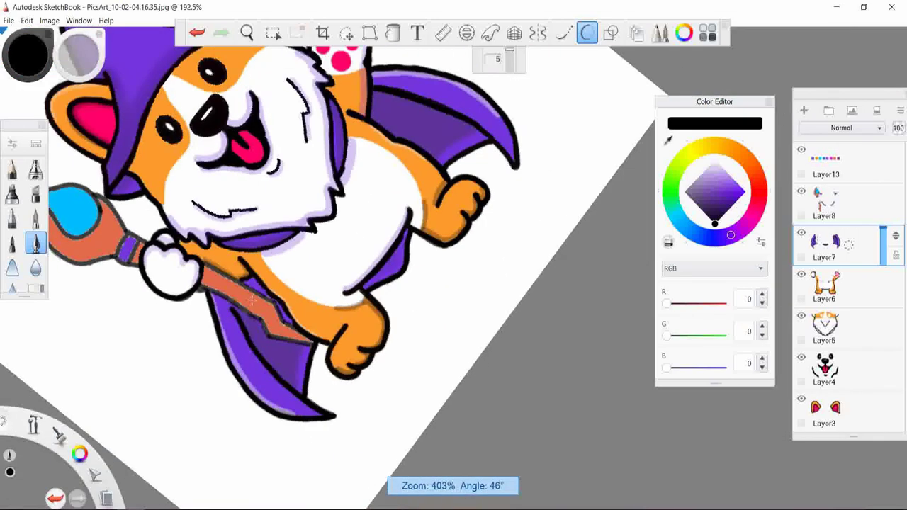
left_click(841, 206)
- Paint the paintbrush handle's grey edges over in matching orange
scroll(445, 338, "up", 7)
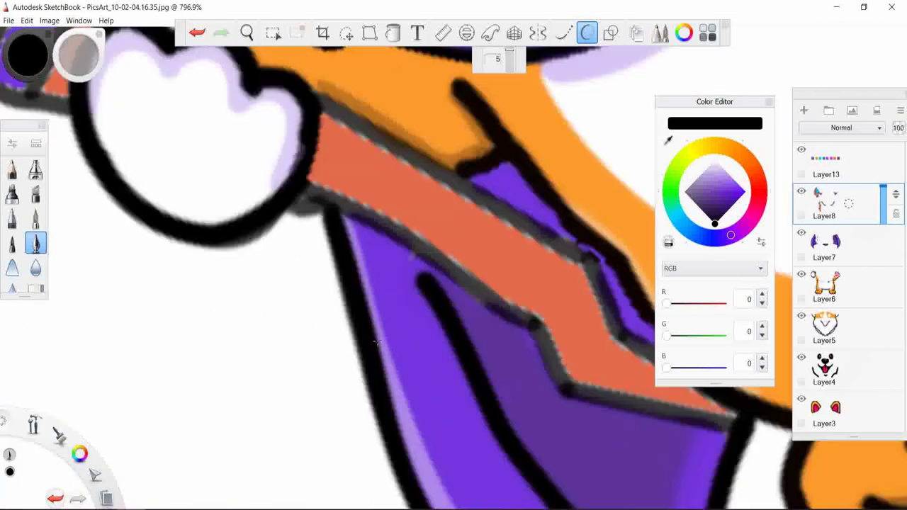
scroll(425, 319, "up", 2)
left_click(251, 67, "alt")
mouse_move(216, 146)
left_mouse_down()
mouse_move(304, 174)
mouse_move(453, 283)
mouse_move(603, 414)
mouse_move(833, 469)
left_mouse_up()
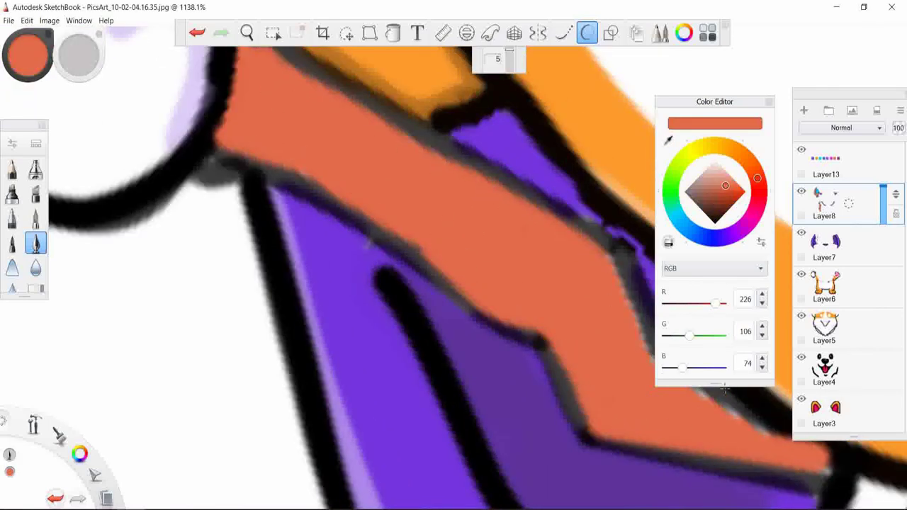
left_click_drag(714, 101, 317, 113)
mouse_move(600, 238)
left_mouse_down()
mouse_move(730, 411)
mouse_move(821, 465)
left_mouse_up()
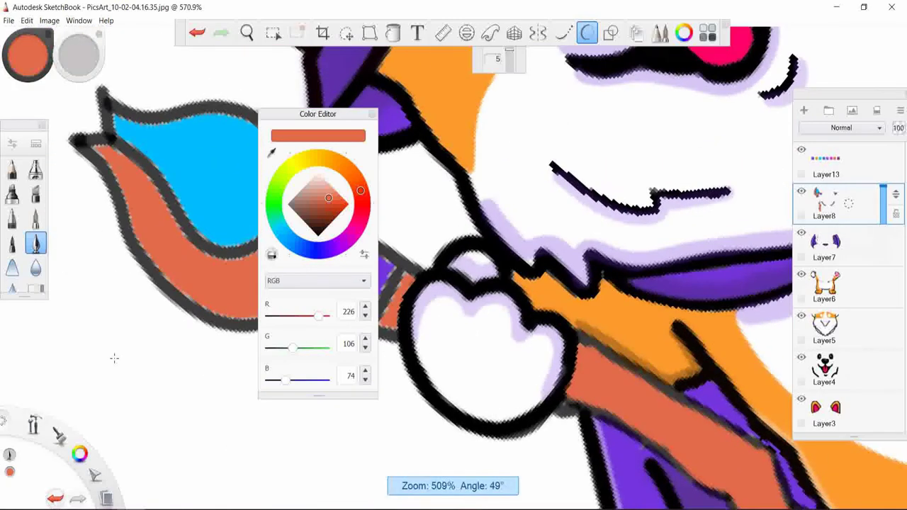
left_click_drag(355, 115, 708, 130)
scroll(425, 253, "up", 3)
left_click_drag(414, 275, 386, 374)
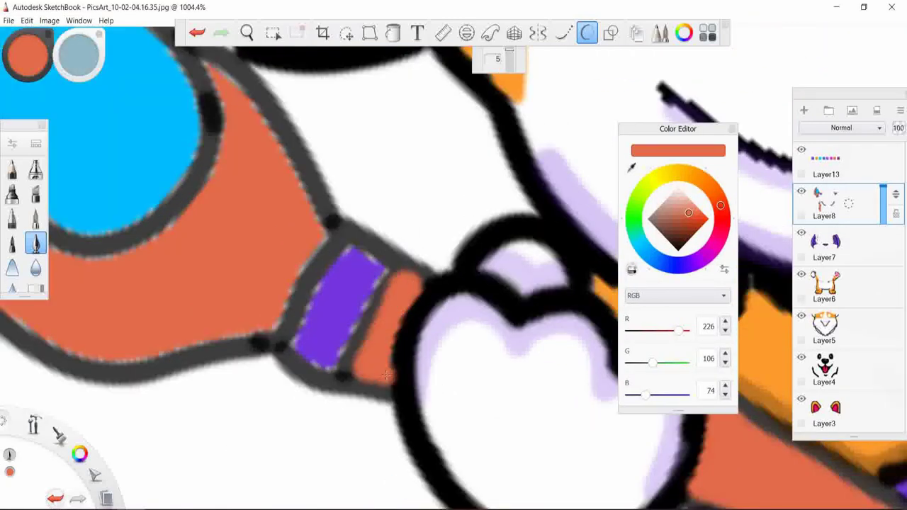
mouse_move(202, 64)
left_mouse_down()
mouse_move(279, 134)
mouse_move(326, 226)
mouse_move(284, 333)
mouse_move(208, 190)
mouse_move(85, 255)
left_mouse_up()
left_click_drag(259, 335, 89, 368)
- Cover the purple band's grey dashed edges in purple
left_click(340, 297, "alt")
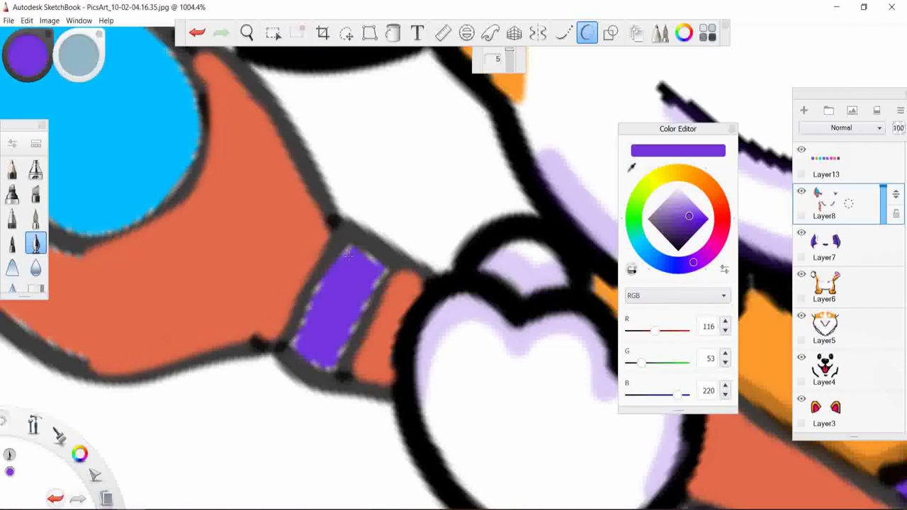
mouse_move(348, 245)
left_mouse_down()
mouse_move(315, 305)
mouse_move(347, 362)
left_mouse_up()
left_click_drag(383, 252, 318, 362)
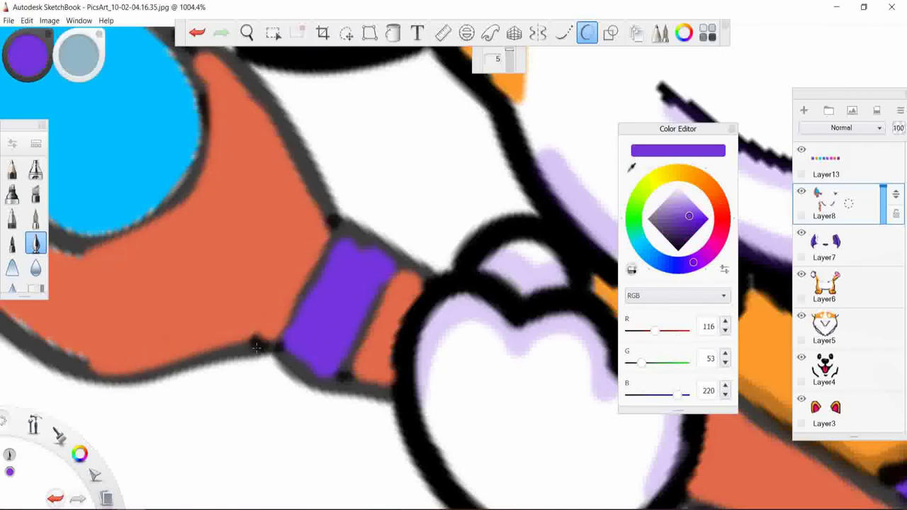
left_click_drag(256, 347, 489, 383)
scroll(476, 279, "down", 1)
- Cover the orange holder's inner and outer edges in orange
left_click(476, 279, "alt")
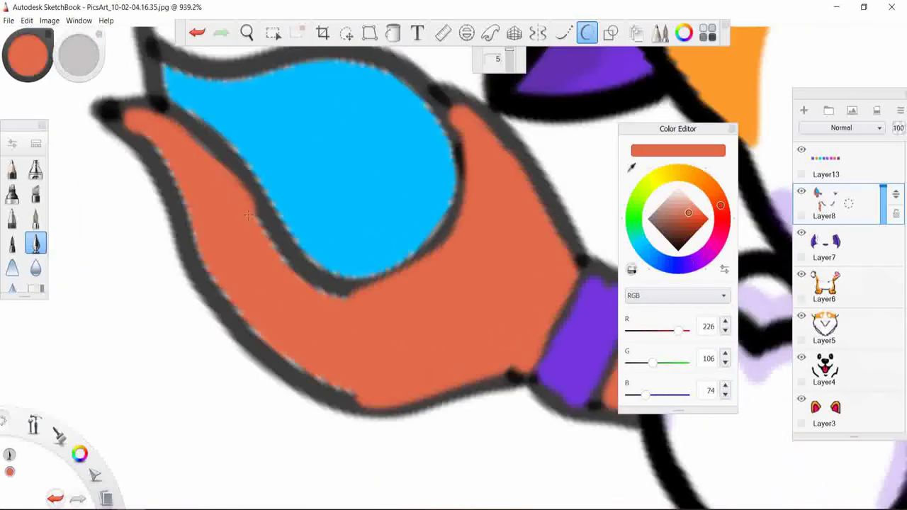
left_click_drag(248, 215, 354, 291)
mouse_move(124, 113)
left_mouse_down()
mouse_move(265, 346)
mouse_move(354, 398)
left_mouse_up()
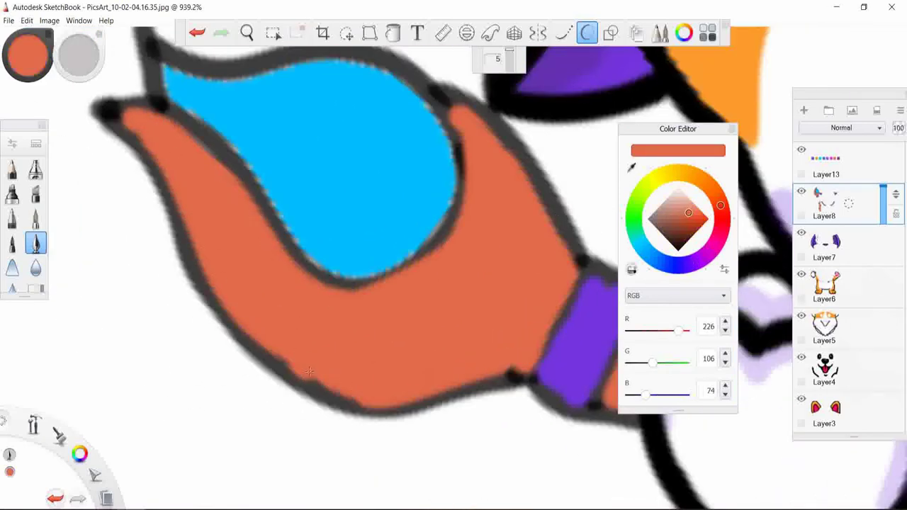
- Paint the blue tip's dashed edges over in sampled blue
left_click(410, 130, "alt")
mouse_move(272, 64)
left_mouse_down()
mouse_move(347, 55)
mouse_move(457, 170)
mouse_move(298, 265)
left_mouse_up()
mouse_move(259, 188)
left_mouse_down()
mouse_move(376, 272)
mouse_move(177, 107)
mouse_move(270, 71)
left_mouse_up()
scroll(334, 199, "down", 5)
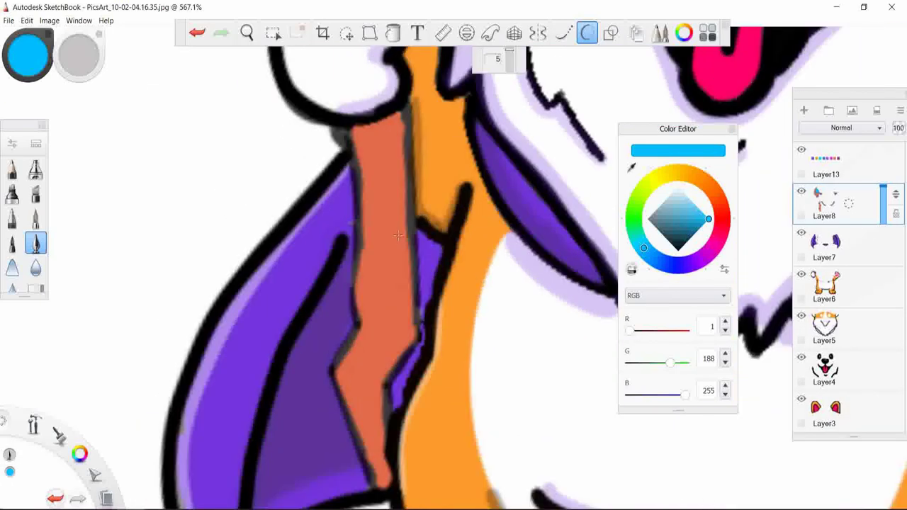
- Paint a faint white highlight down the staff at lowered opacity
left_click(680, 172)
key("ctrl+b")
left_click_drag(396, 241, 429, 236)
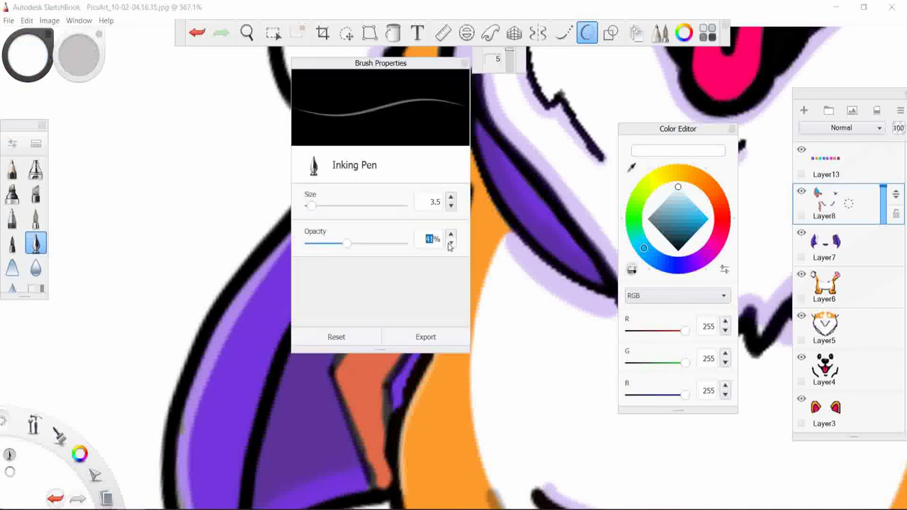
key("ctrl+b")
mouse_move(352, 131)
left_mouse_down()
mouse_move(364, 182)
mouse_move(341, 374)
mouse_move(357, 436)
left_mouse_up()
left_click_drag(698, 249, 680, 247)
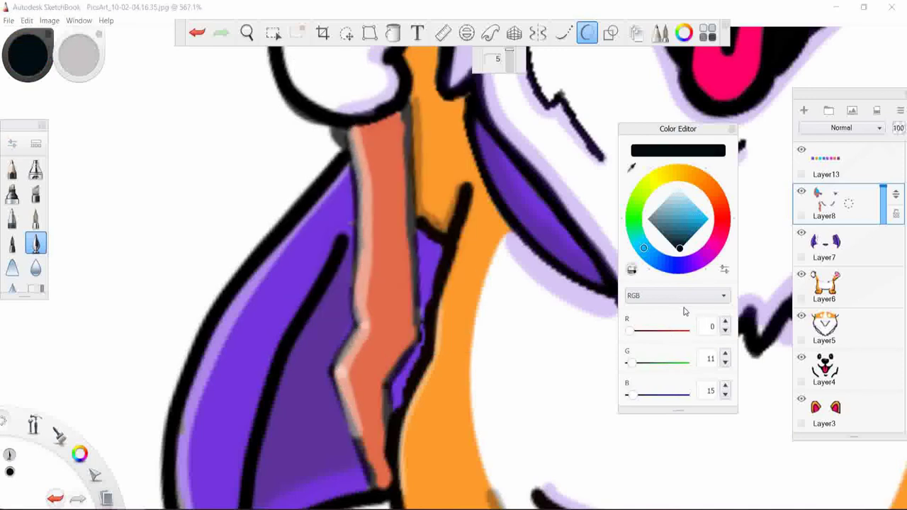
- Shade the staff's right edge with a dark line, redoing rough strokes
left_click_drag(406, 112, 413, 345)
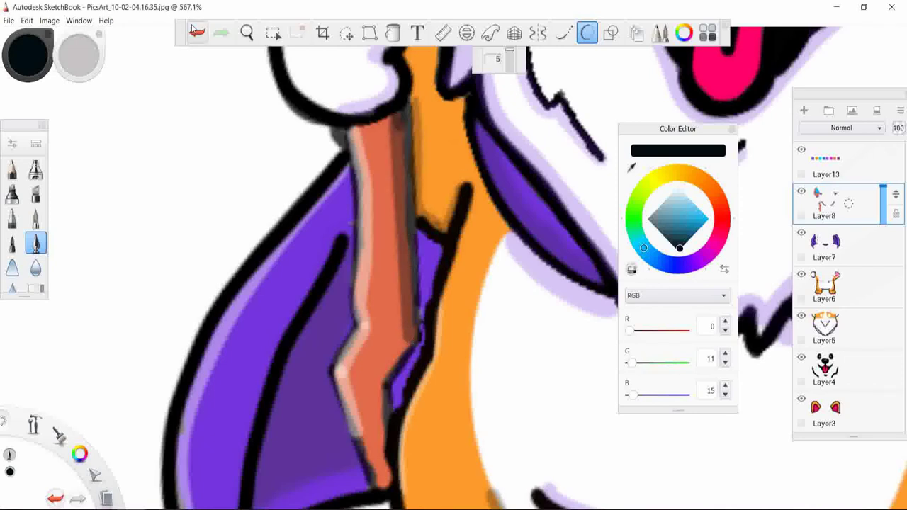
key("ctrl+z")
mouse_move(405, 113)
left_mouse_down()
mouse_move(415, 333)
mouse_move(392, 169)
left_mouse_up()
mouse_move(415, 329)
left_mouse_down()
mouse_move(375, 374)
mouse_move(382, 489)
left_mouse_up()
key("ctrl+z")
key("ctrl+z")
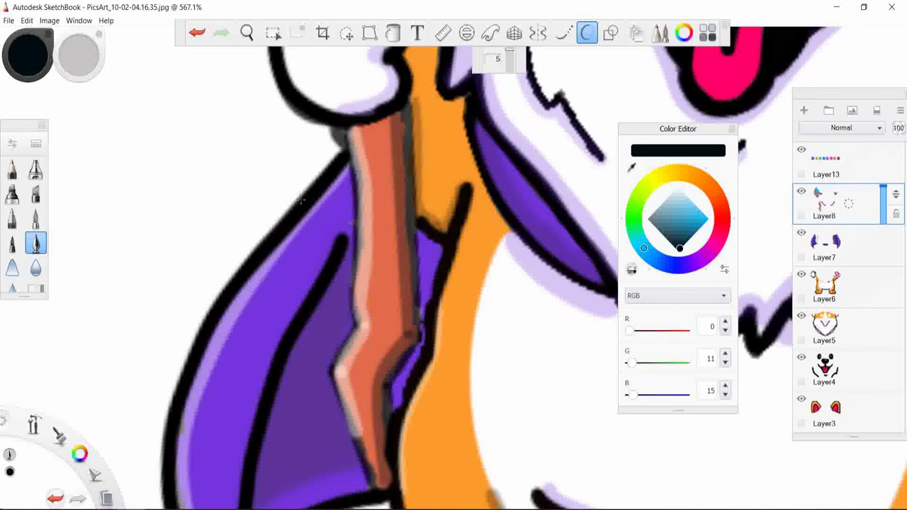
scroll(301, 199, "down", 1)
scroll(301, 200, "down", 1)
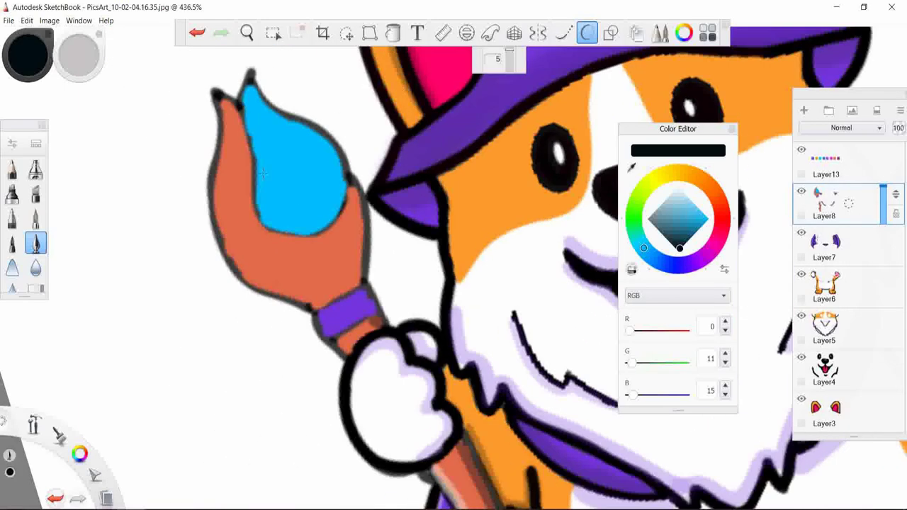
- Paint dark-blue shading along the blue drop's left, bottom and right edges, undoing stray strokes
mouse_move(231, 110)
left_mouse_down()
mouse_move(250, 216)
mouse_move(298, 244)
left_mouse_up()
key("ctrl+z")
mouse_move(246, 216)
left_mouse_down()
mouse_move(341, 221)
mouse_move(353, 184)
left_mouse_up()
mouse_move(257, 149)
left_mouse_down()
mouse_move(312, 230)
mouse_move(347, 181)
left_mouse_up()
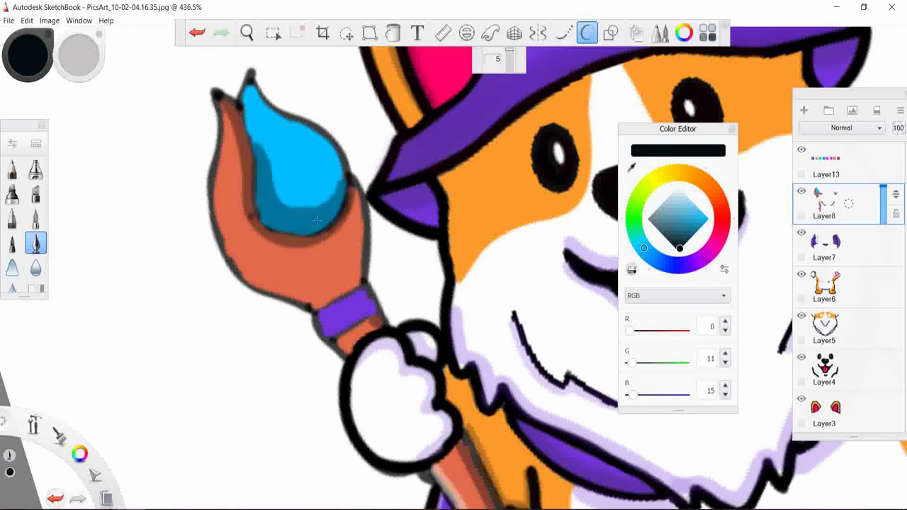
mouse_move(245, 131)
left_mouse_down()
mouse_move(287, 206)
mouse_move(333, 185)
left_mouse_up()
left_click_drag(308, 234, 337, 217)
key("ctrl+z")
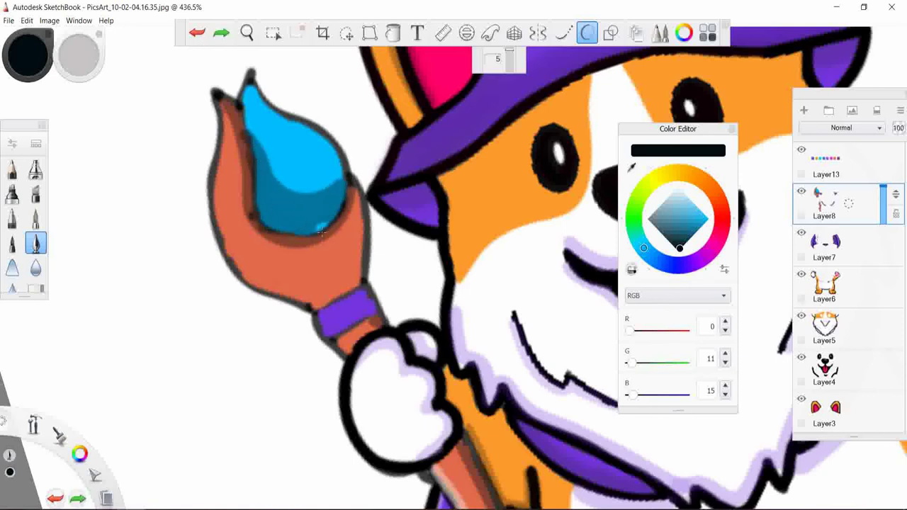
- Paint a white highlight along the handle edge and the drop's upper-right side
left_click(678, 186)
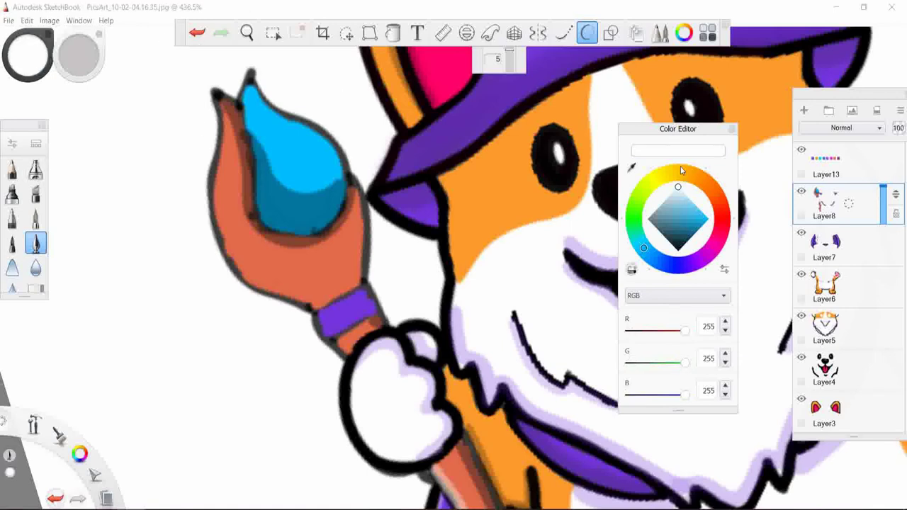
left_click_drag(220, 96, 273, 295)
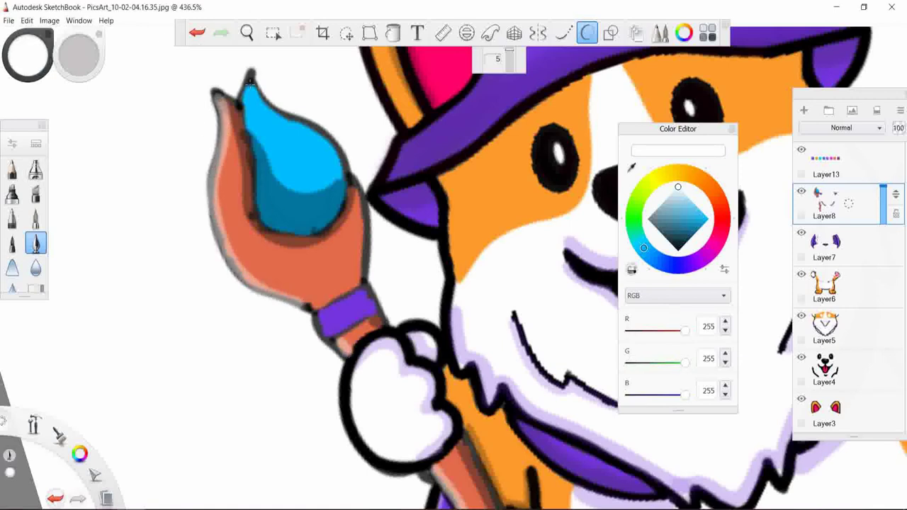
left_click_drag(250, 87, 339, 183)
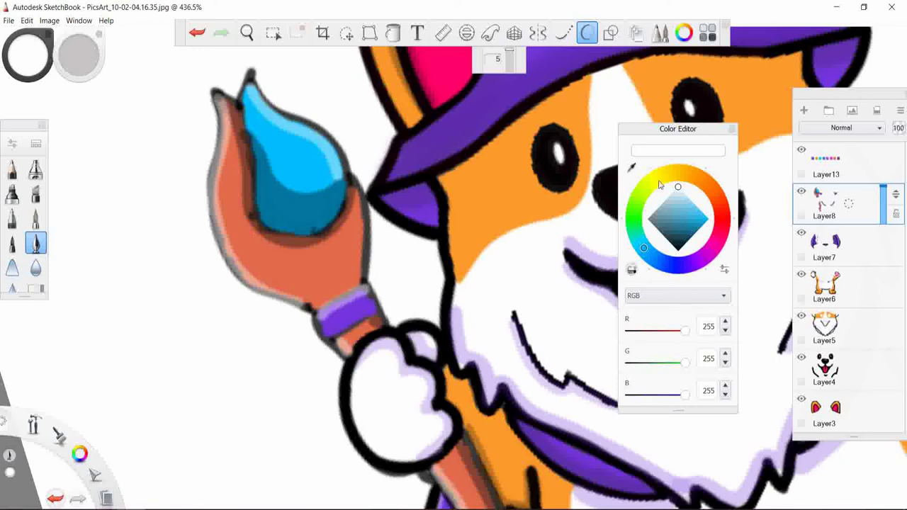
left_click(333, 333, "alt")
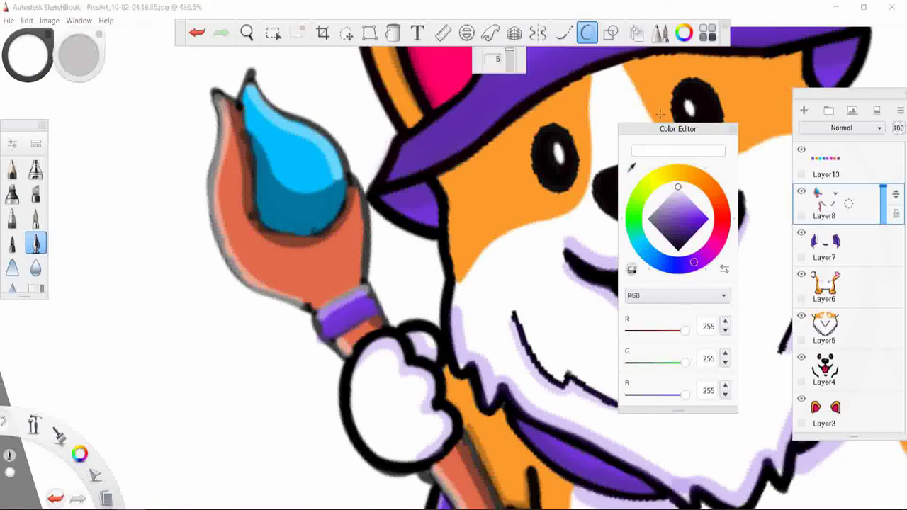
- Draw two small light circles on the blue drop with the Ellipse tool
left_click(611, 33)
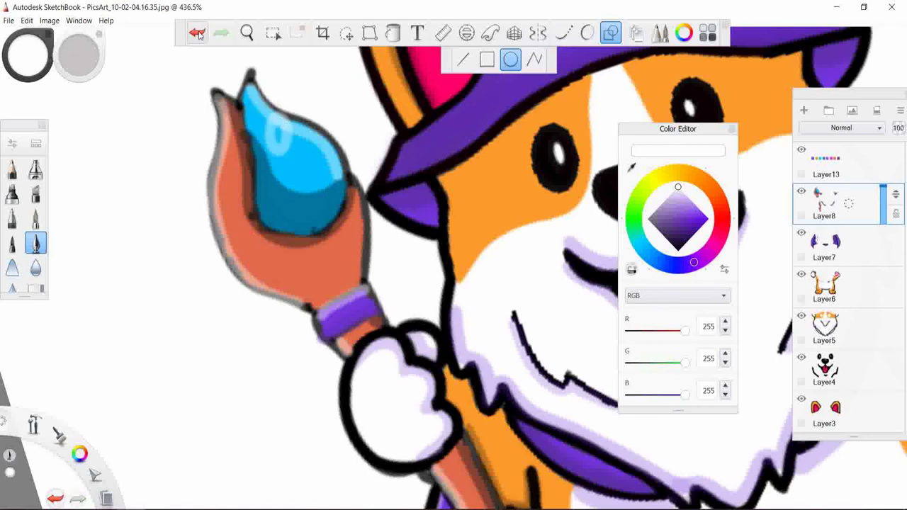
left_click_drag(255, 122, 281, 149)
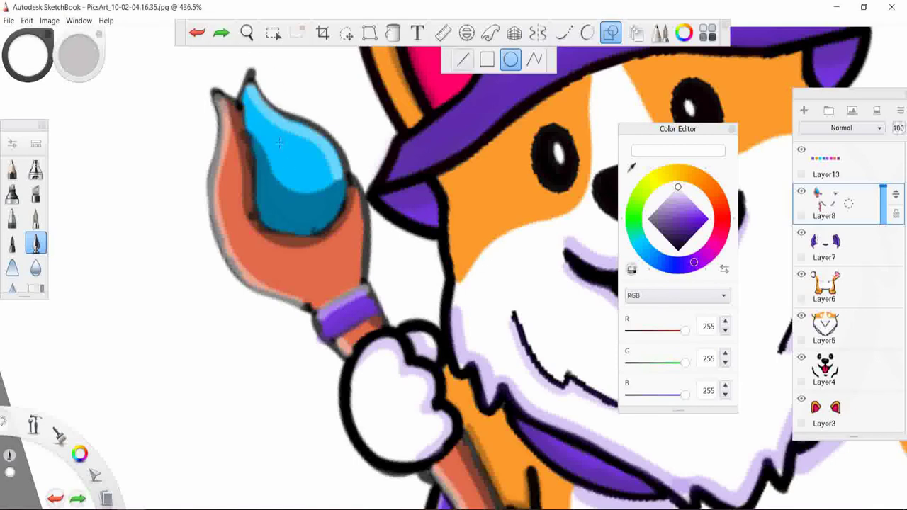
left_click_drag(270, 130, 292, 154)
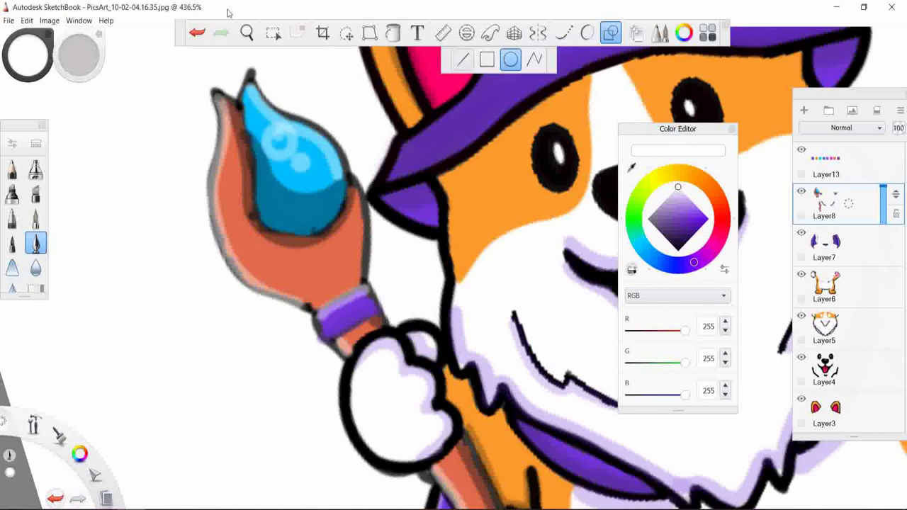
key("Escape")
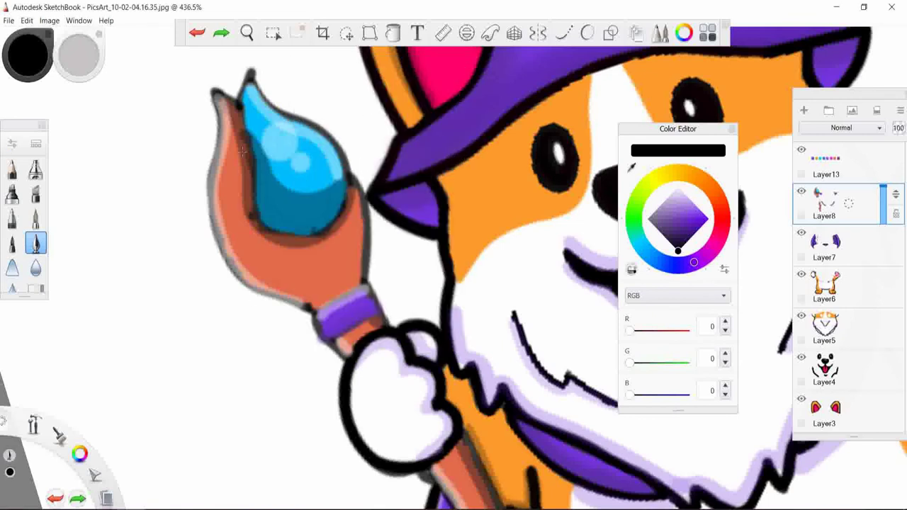
- Start the black brush-tip outline, undo the uneven strokes and enable Steady Stroke
left_click_drag(247, 68, 353, 186)
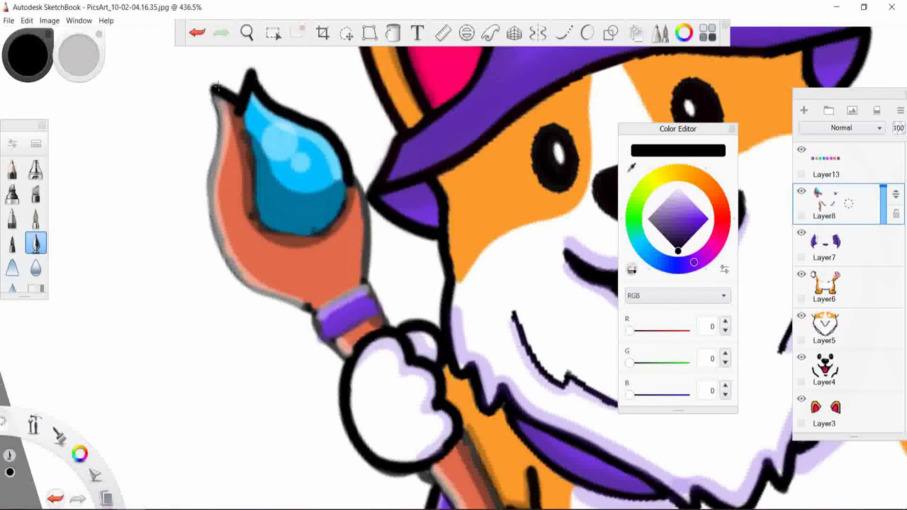
left_click_drag(216, 89, 219, 183)
key("ctrl+z")
left_click_drag(214, 86, 212, 211)
key("ctrl+z")
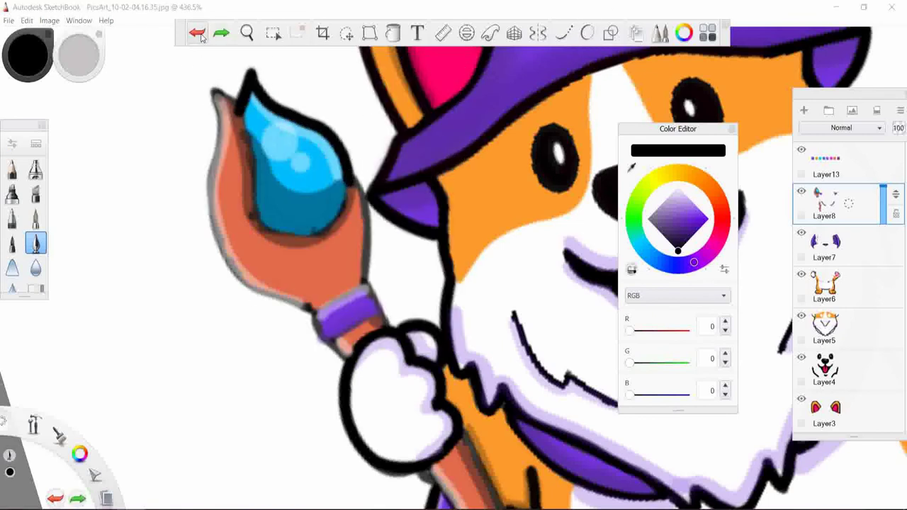
left_click(197, 33)
left_click(588, 33)
- Trace the brush head's black outline along the tip, left edge to the ferrule, and right edge
left_click_drag(244, 67, 350, 177)
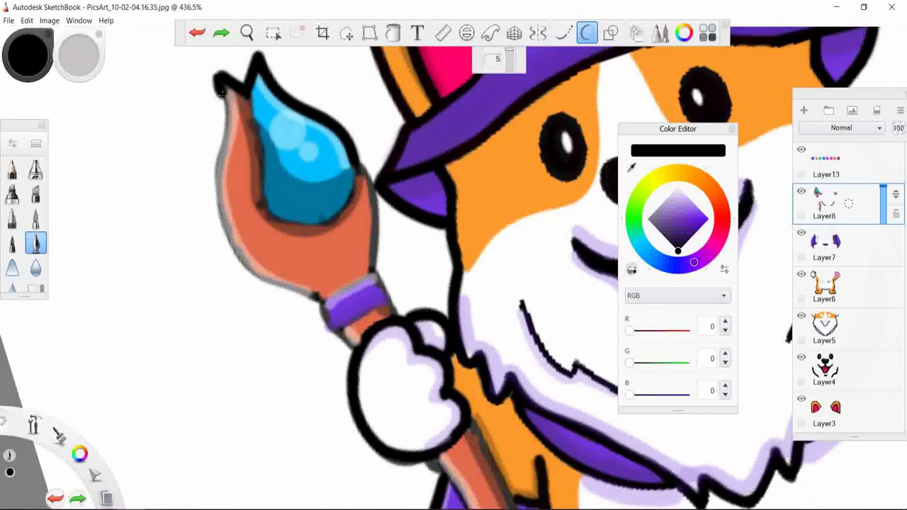
left_click(198, 33)
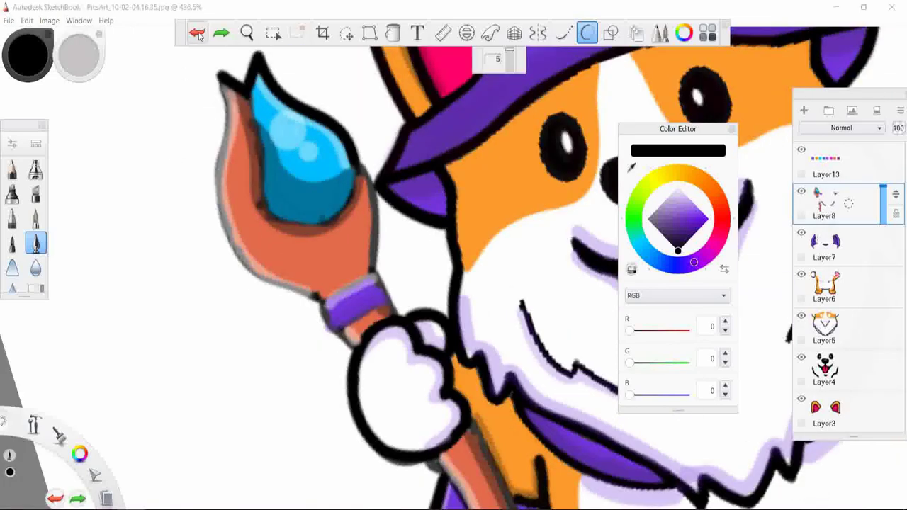
left_click_drag(218, 71, 319, 305)
left_click(197, 33)
left_click_drag(217, 71, 323, 301)
left_click_drag(358, 166, 382, 270)
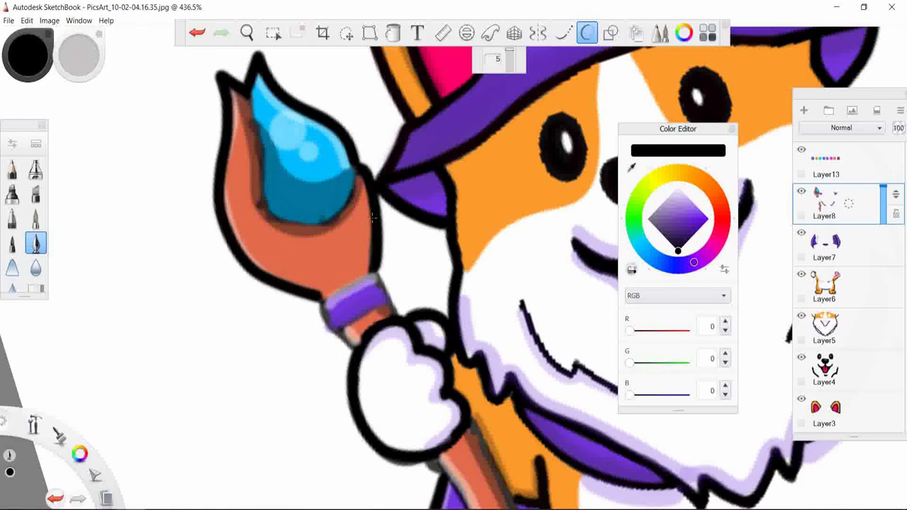
- Darken the inner edges of the blue tip and the ferrule's top edge in black
left_click_drag(250, 129, 312, 234)
key("ctrl+z")
mouse_move(247, 93)
left_mouse_down()
mouse_move(264, 149)
mouse_move(340, 226)
left_mouse_up()
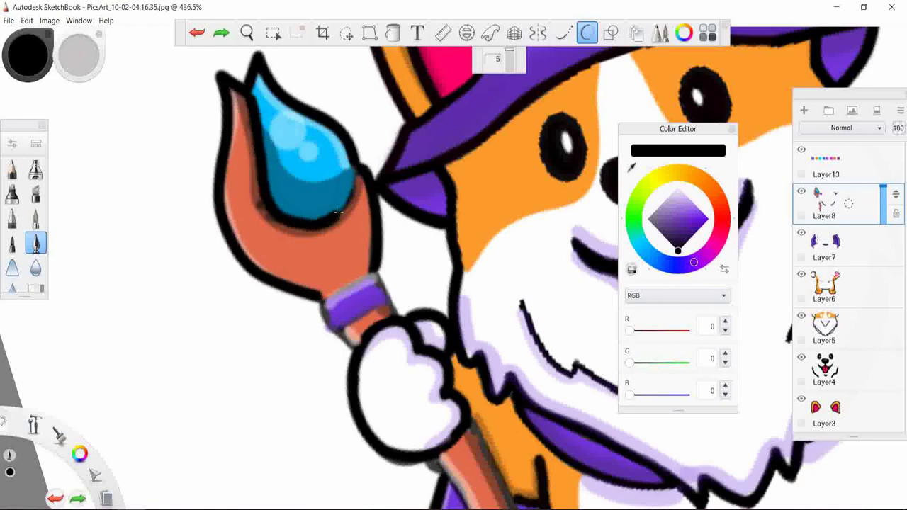
left_click_drag(333, 170, 361, 220)
left_click(198, 34)
scroll(244, 95, "up", 2)
mouse_move(241, 92)
left_mouse_down()
mouse_move(280, 248)
mouse_move(379, 178)
left_mouse_up()
scroll(379, 178, "down", 4)
scroll(354, 284, "up", 3)
left_click_drag(345, 311, 389, 290)
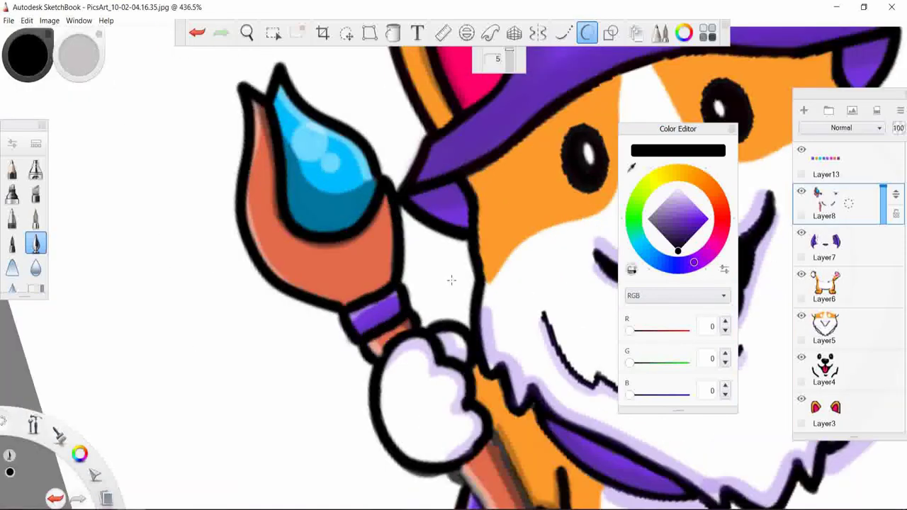
scroll(451, 280, "down", 5)
scroll(451, 281, "up", 3)
scroll(512, 357, "up", 1)
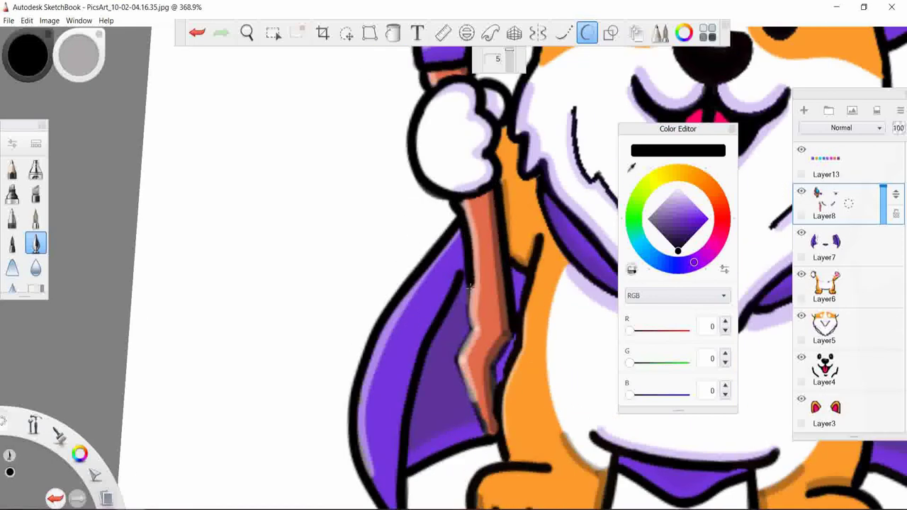
- Outline the staff's left edge in black from top to bottom
left_click_drag(458, 210, 465, 340)
left_click_drag(490, 435, 457, 370)
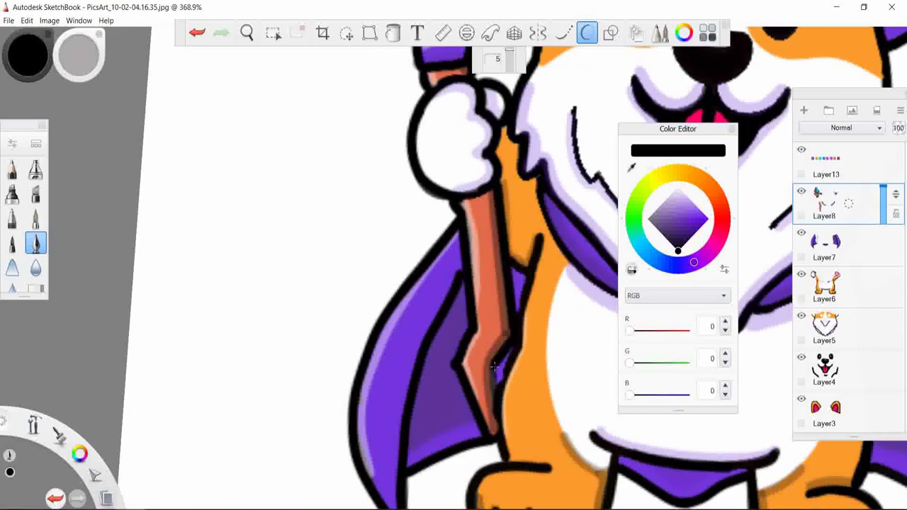
scroll(292, 265, "down", 2)
scroll(292, 265, "up", 1)
scroll(291, 265, "up", 2)
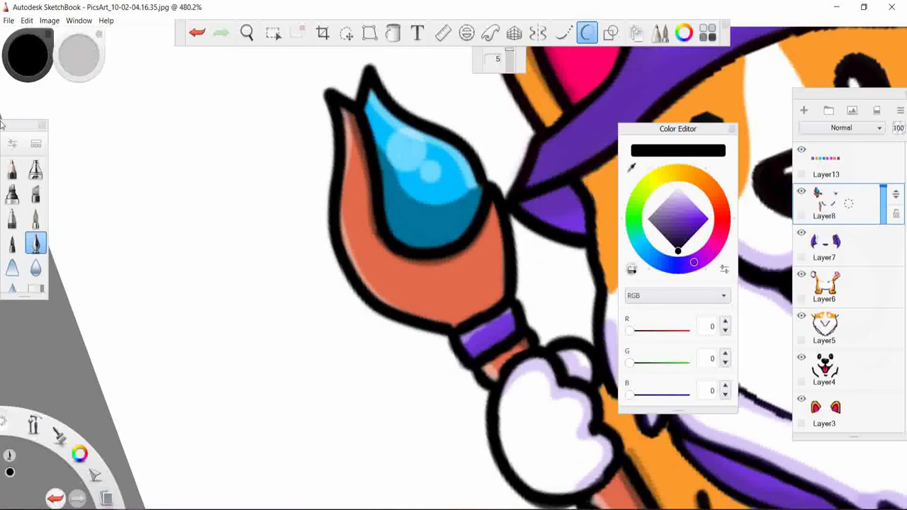
- Set brush opacity to 41% and paint a soft white highlight inside the brush head's edge
key("ctrl+b")
type("41")
key("Return")
left_click(678, 187)
scroll(538, 212, "up", 2)
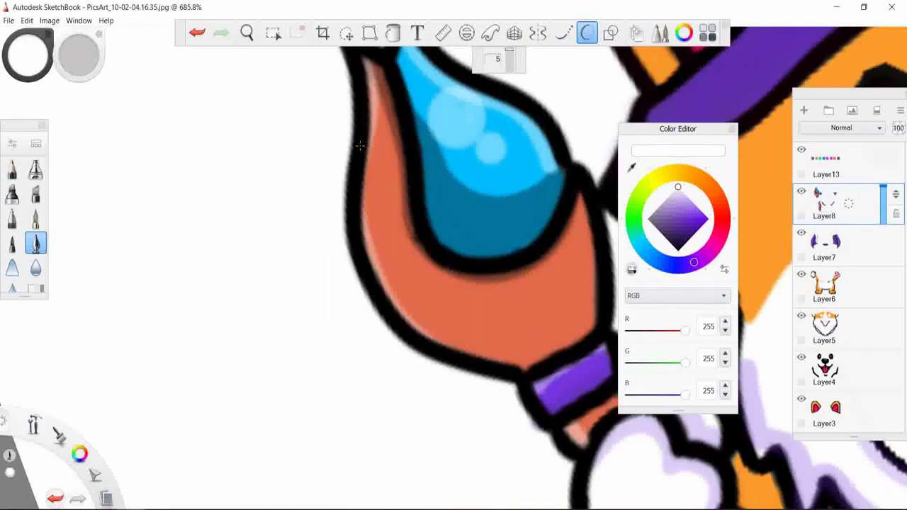
mouse_move(366, 67)
left_mouse_down()
mouse_move(382, 266)
mouse_move(466, 348)
left_mouse_up()
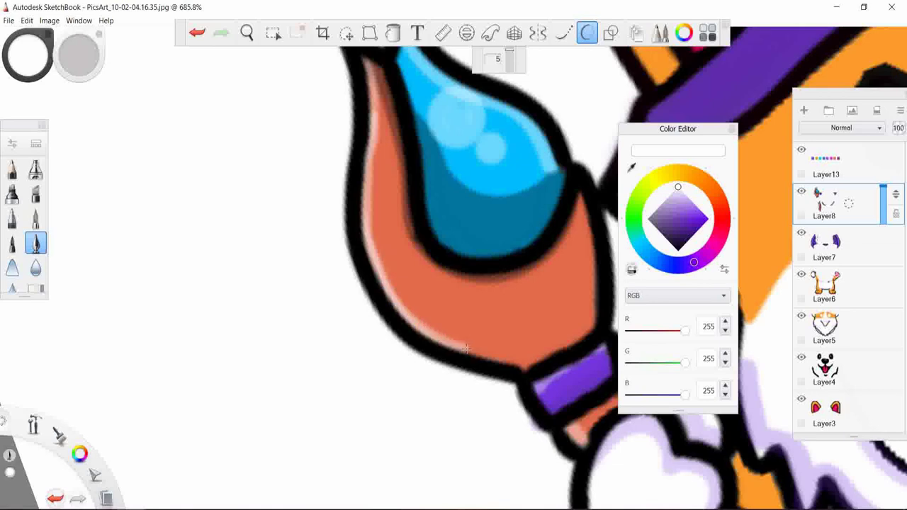
scroll(450, 148, "down", 2)
scroll(476, 122, "down", 2)
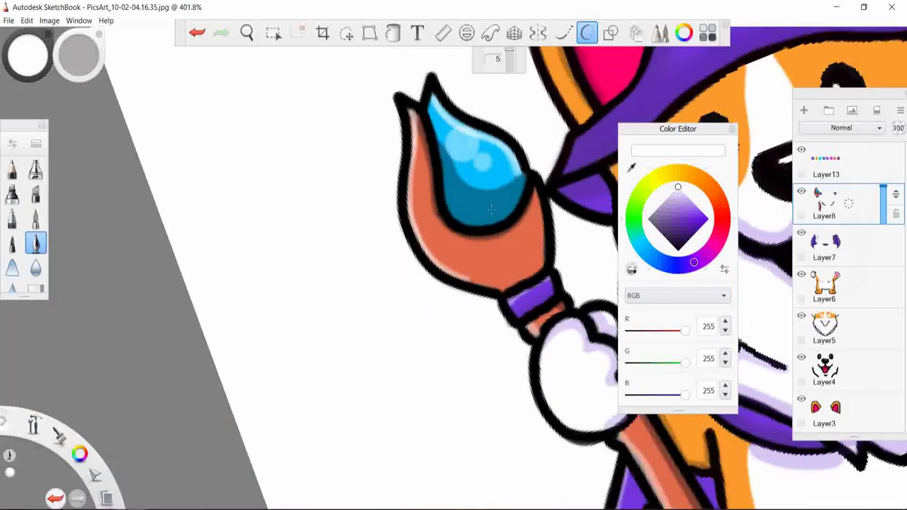
scroll(476, 122, "down", 2)
scroll(551, 234, "down", 2)
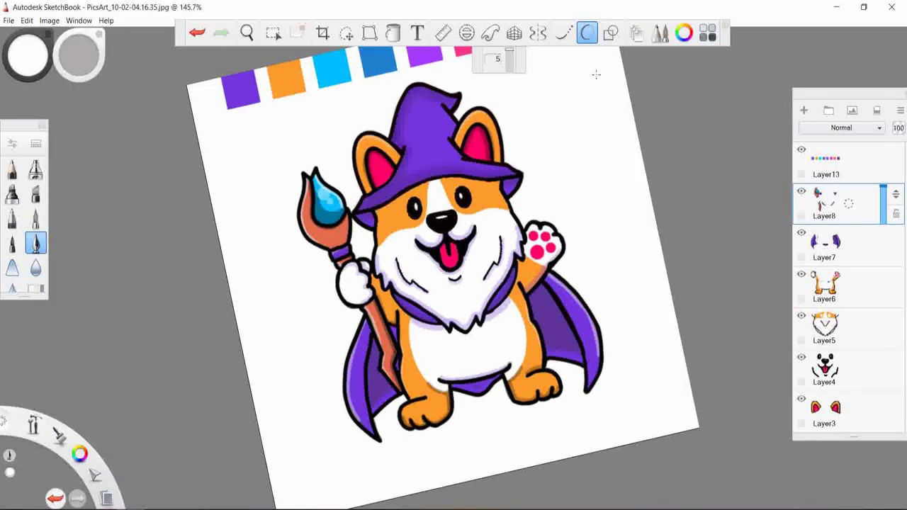
- Sample the hat's purple and add a new Layer14 placed below Layer6
scroll(597, 71, "down", 1)
scroll(595, 106, "up", 2)
left_click(375, 107, "alt")
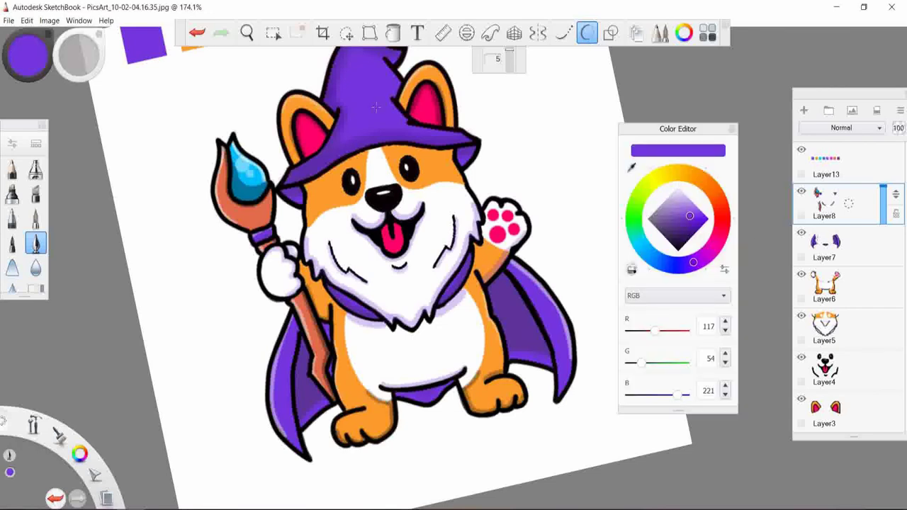
left_click(804, 109)
left_click_drag(895, 192, 891, 285)
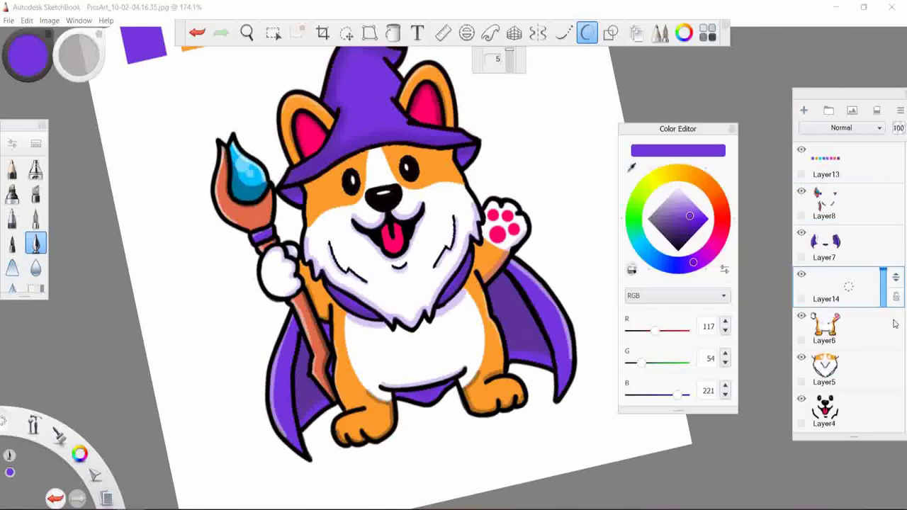
left_click_drag(894, 324, 894, 337)
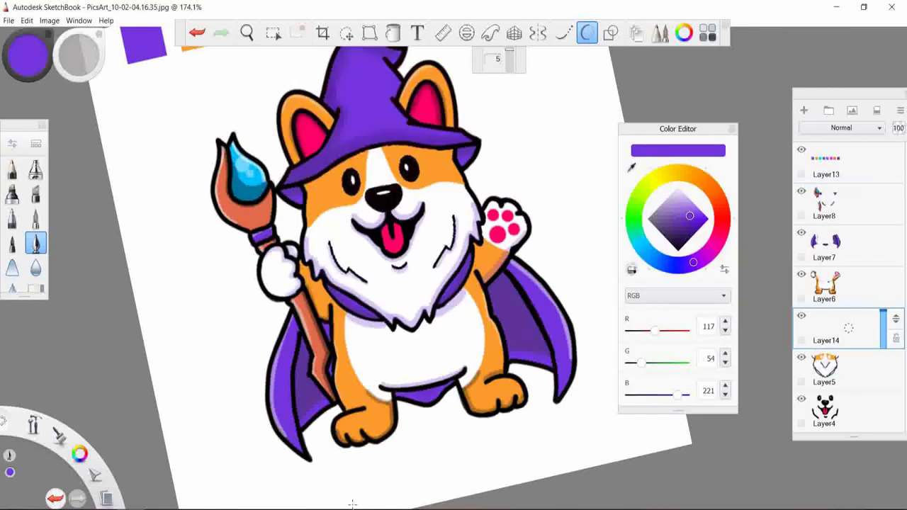
key("ctrl+z")
- Draw a faint purple ellipse beneath the corgi's feet with the Ellipse tool
key("o")
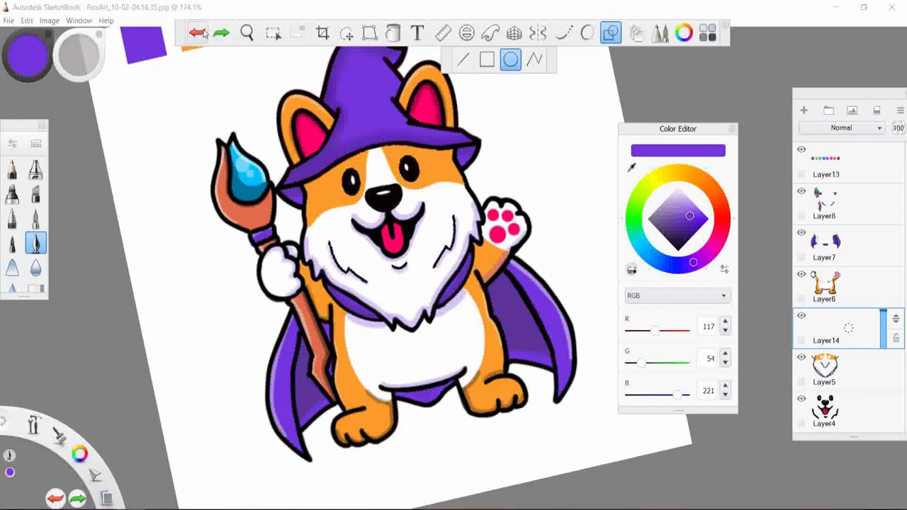
left_click_drag(374, 456, 418, 441)
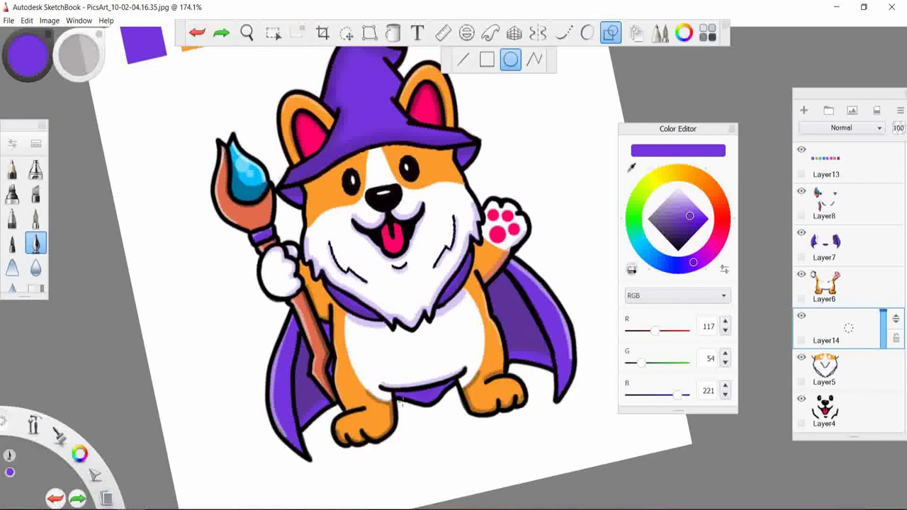
scroll(397, 439, "up", 3)
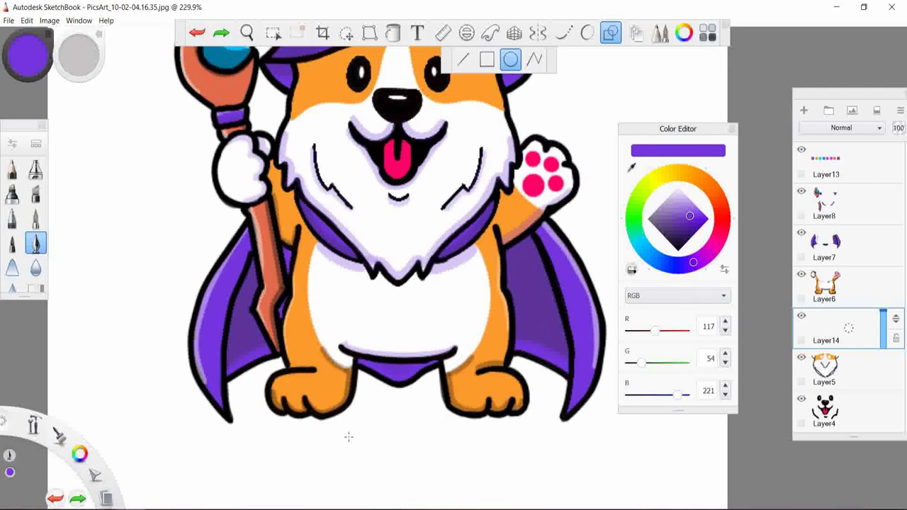
left_click_drag(347, 437, 424, 433)
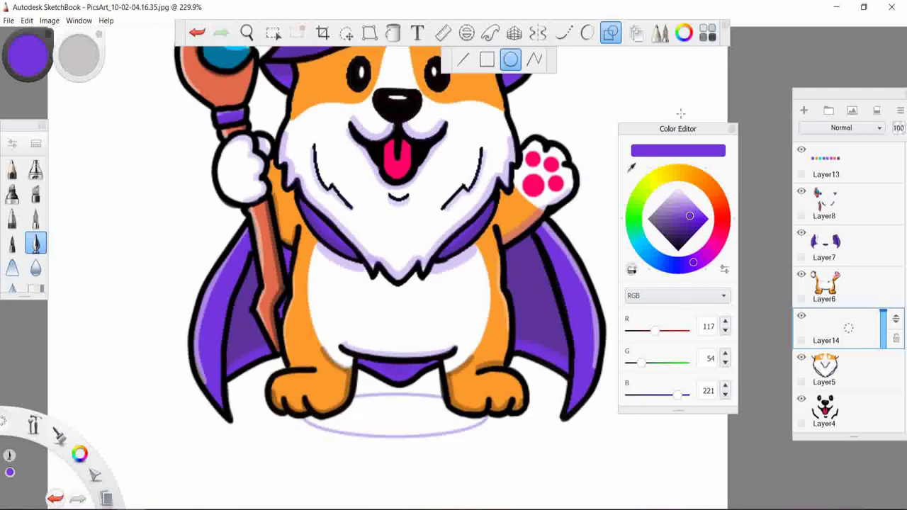
left_click(393, 32)
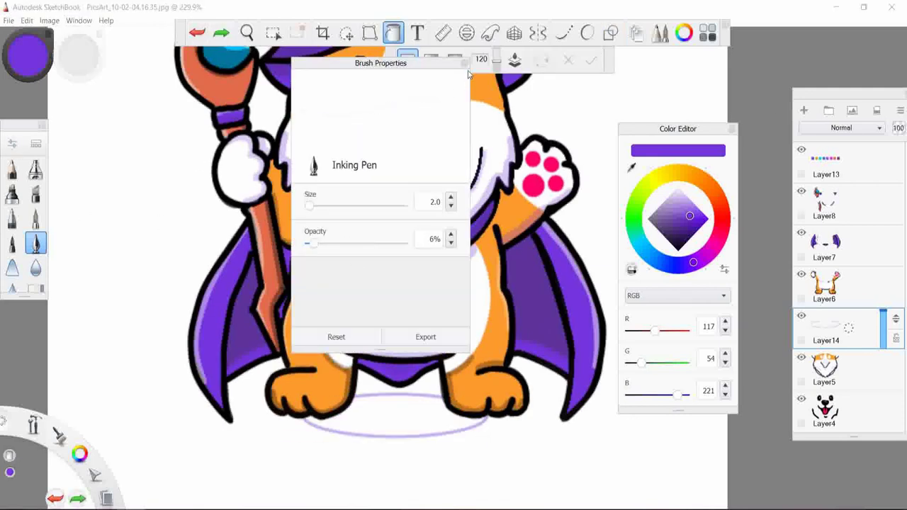
- Close Brush Properties, pick purple and try a fill in the ellipse, then undo it
left_click(468, 73)
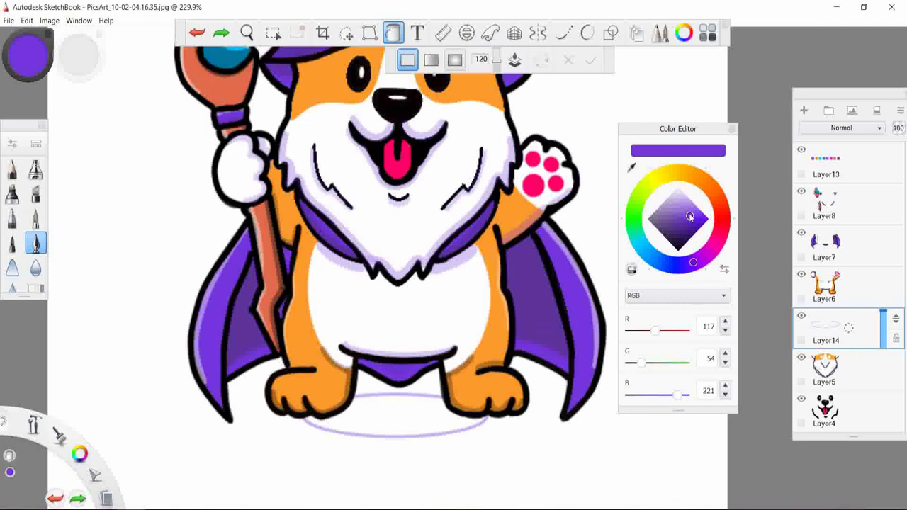
left_click_drag(690, 217, 674, 197)
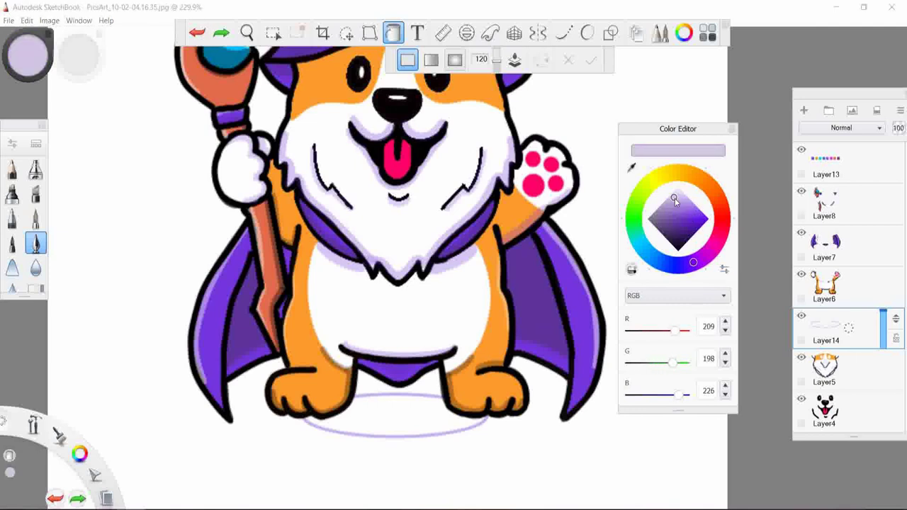
left_click(229, 296, "alt")
left_click(389, 415)
left_click(197, 33)
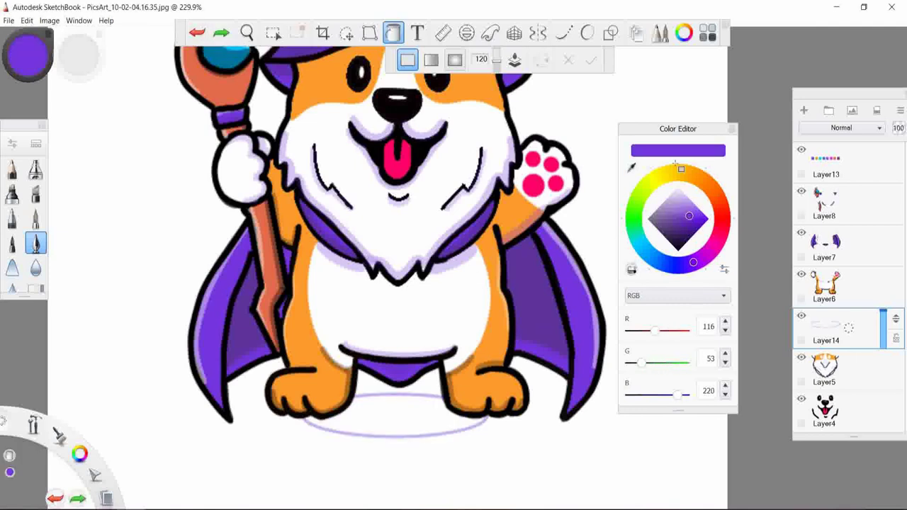
- Reset the colour to purple and set the fill to radial gradient with tolerance 1
left_click(631, 269)
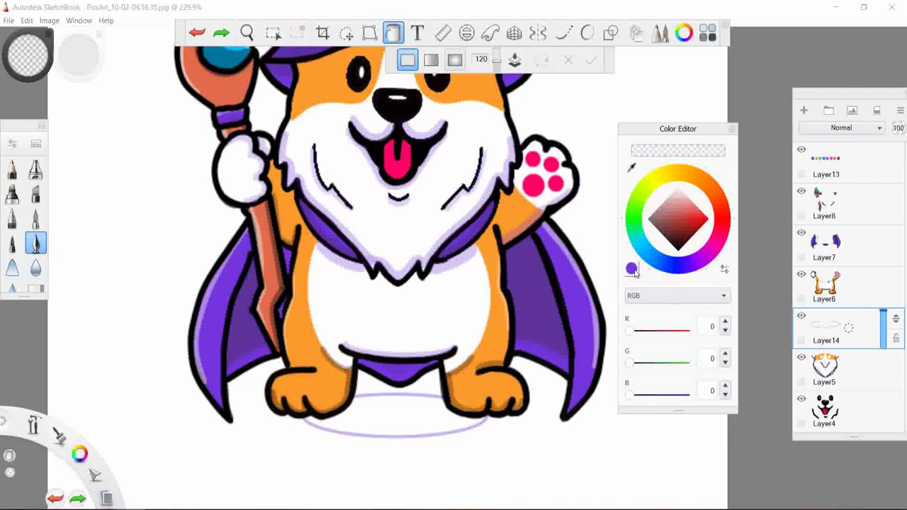
left_click(631, 269)
left_click(519, 234)
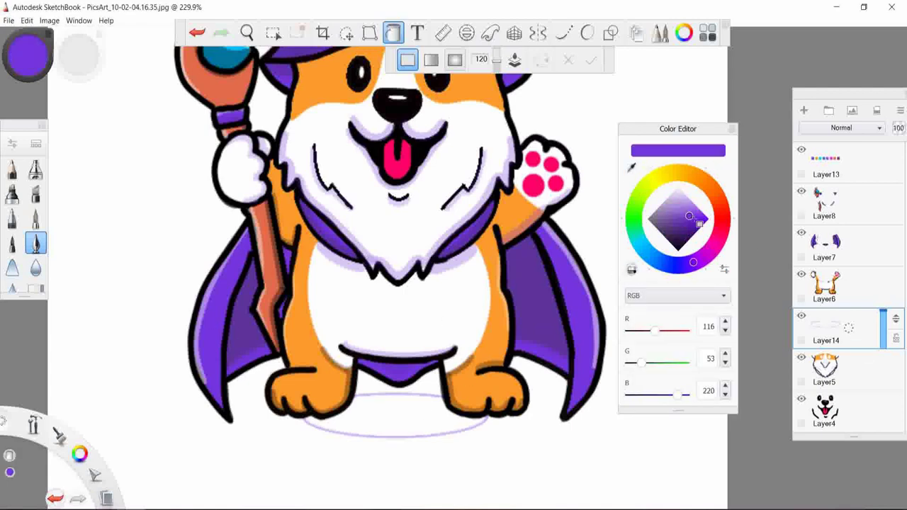
left_click(455, 60)
left_click_drag(481, 60, 499, 83)
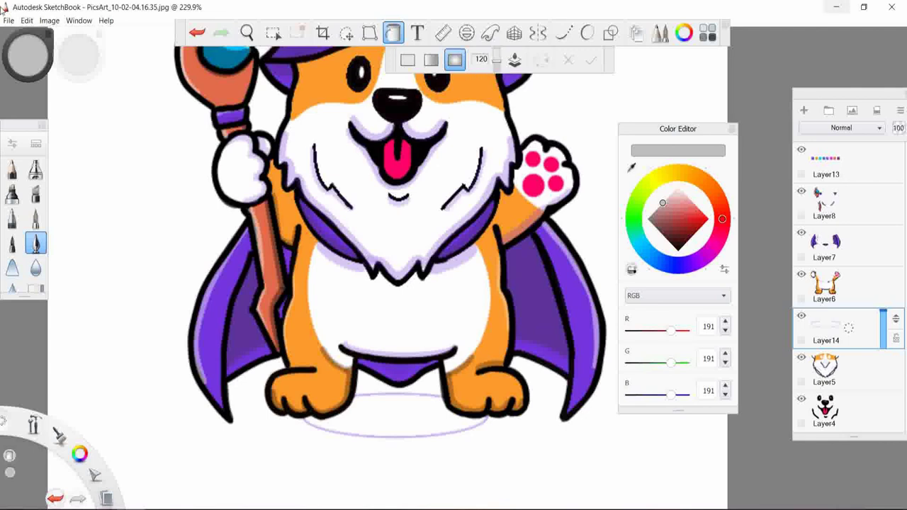
- Switch the fill back to solid and raise the tolerance, undoing the trial fills
left_click(405, 409)
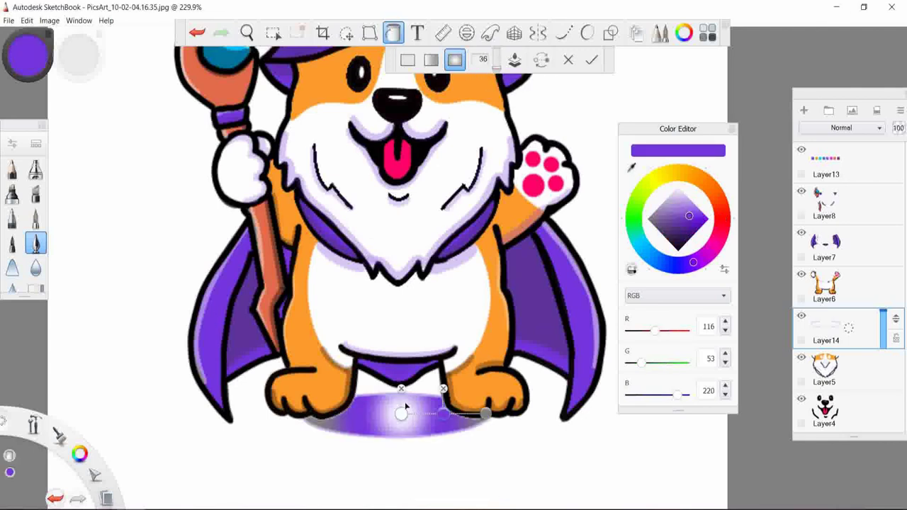
key("ctrl+z")
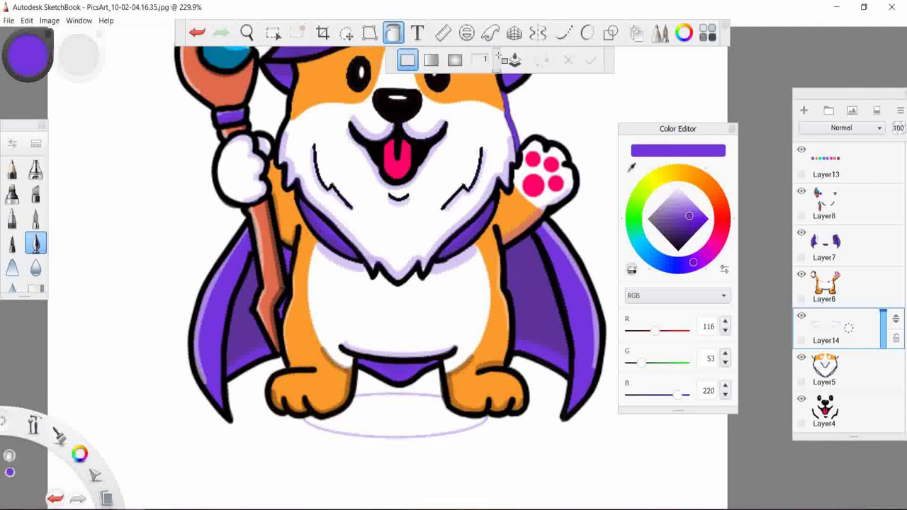
left_click(384, 415)
mouse_move(481, 59)
left_mouse_down()
mouse_move(498, 57)
mouse_move(503, 106)
left_mouse_up()
key("ctrl+z")
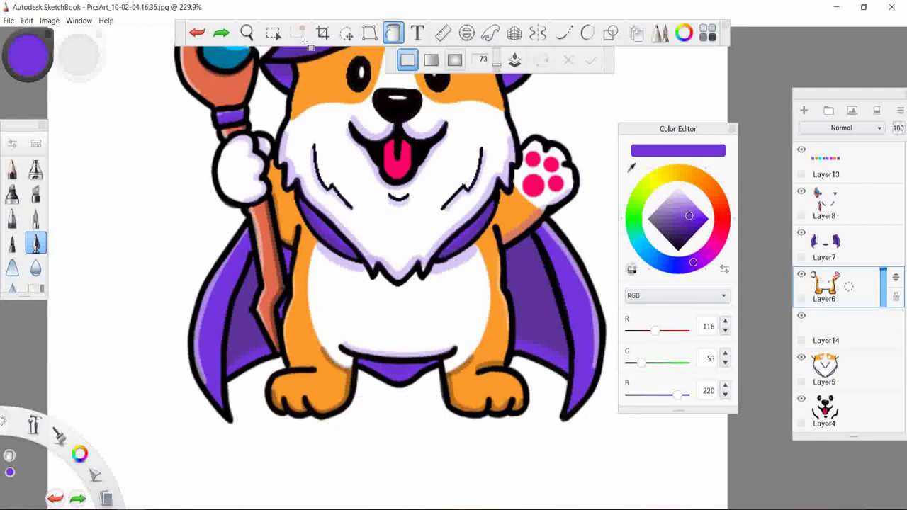
- Fill the shadow ellipse with solid black at tolerance 73
left_click(395, 418)
scroll(427, 359, "down", 3)
scroll(427, 359, "up", 2)
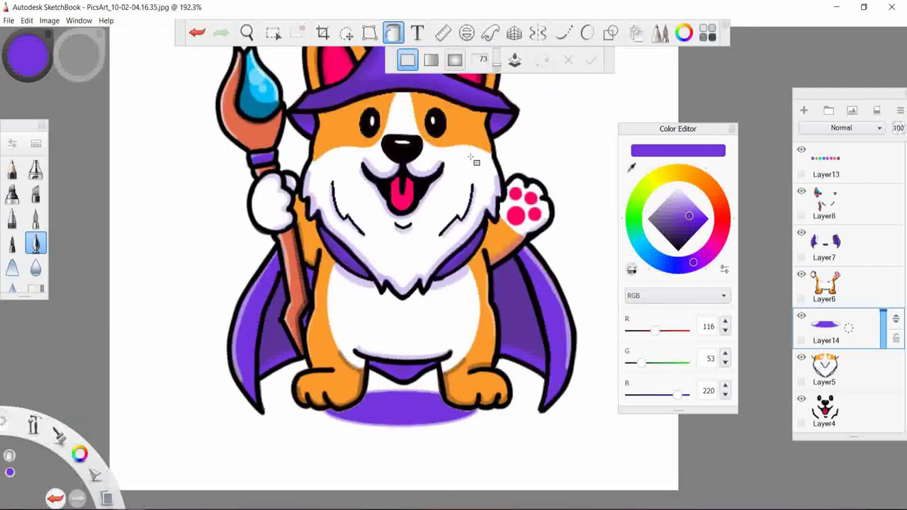
left_click(197, 33)
left_click_drag(684, 228, 678, 251)
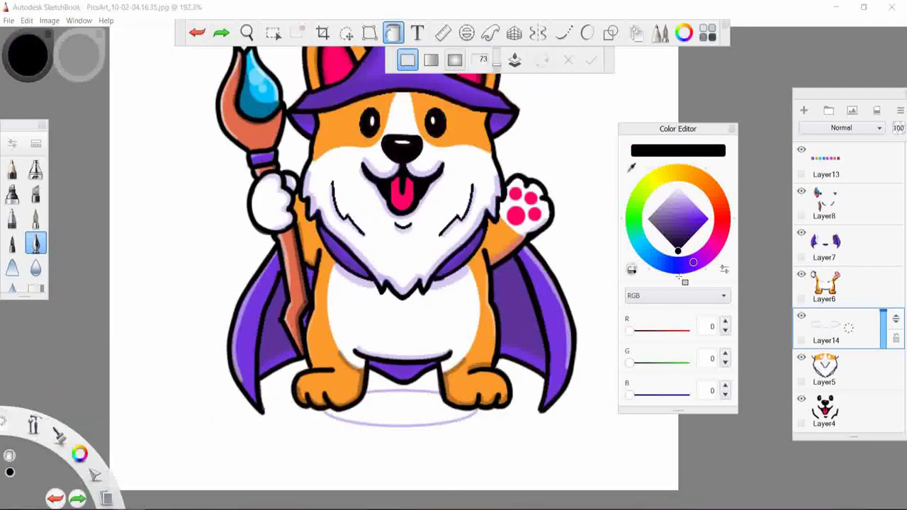
left_click(408, 411)
- Try softening the shadow with white airbrush strokes, then undo them
left_click(35, 168)
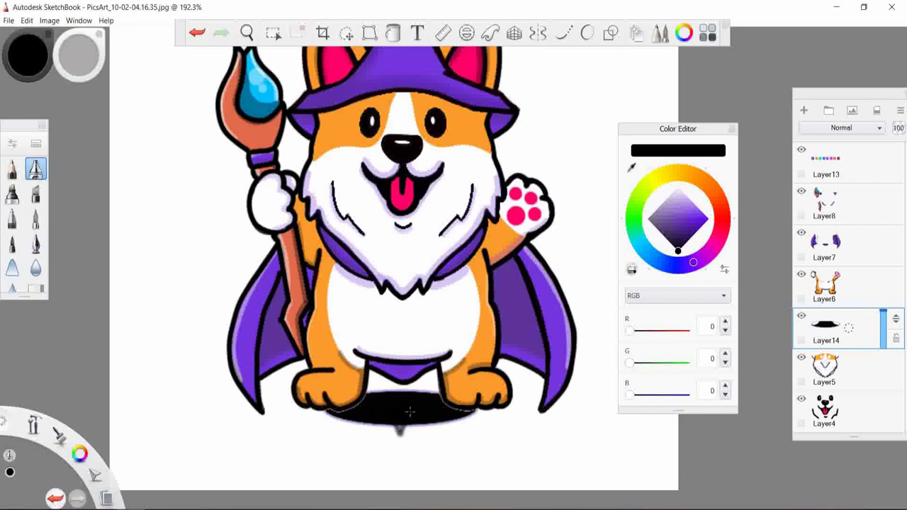
left_click(12, 143)
left_click(399, 411)
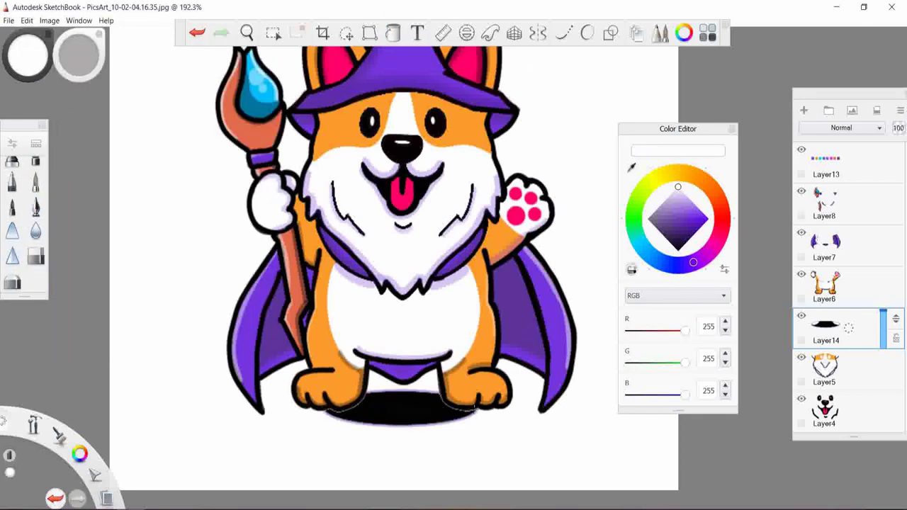
left_click_drag(375, 410, 446, 420)
left_click_drag(341, 423, 365, 397)
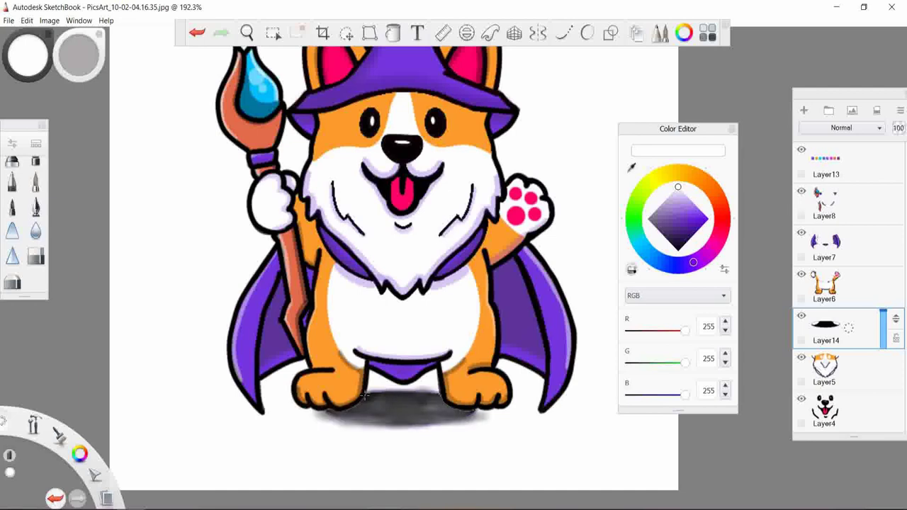
key("ctrl+z")
key("ctrl+z")
key("ctrl+z")
scroll(233, 397, "down", 3)
scroll(233, 396, "up", 3)
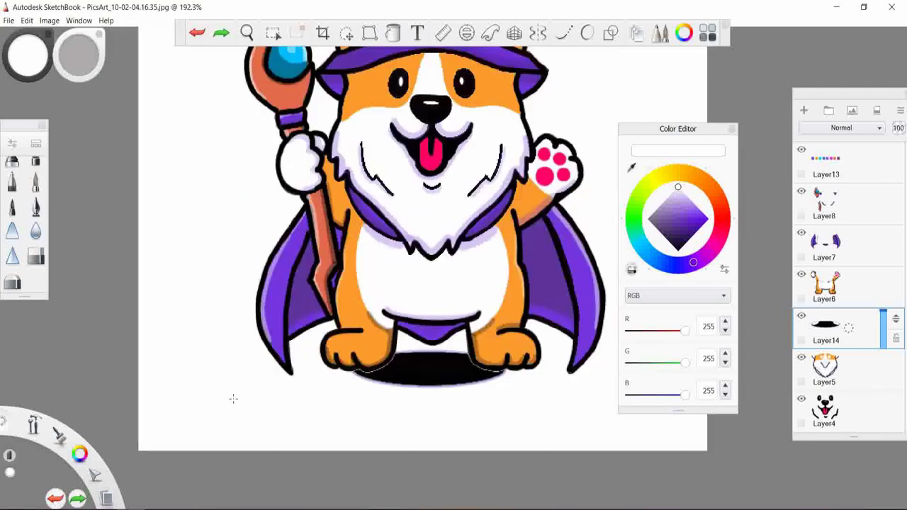
scroll(560, 394, "up", 2)
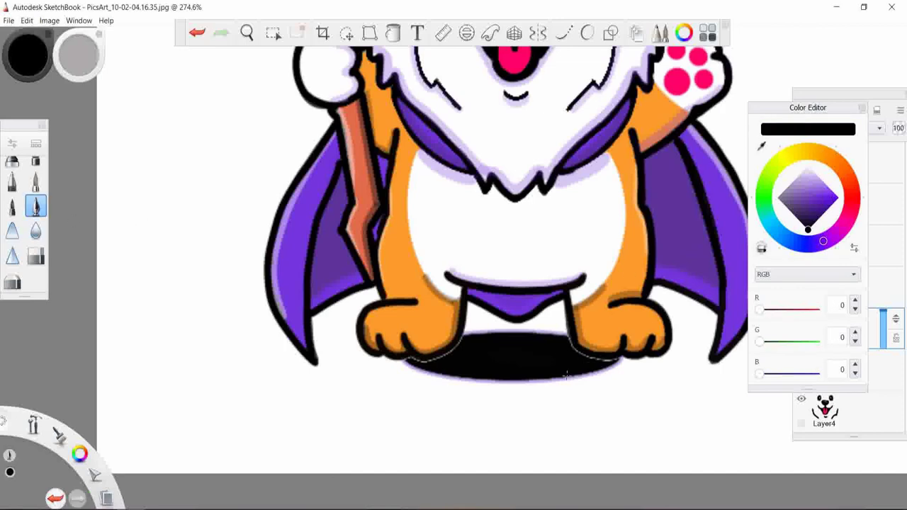
- Dismiss the Edit Text Layer dialog and move the Color Editor off the shadow
scroll(566, 375, "up", 2)
key("f")
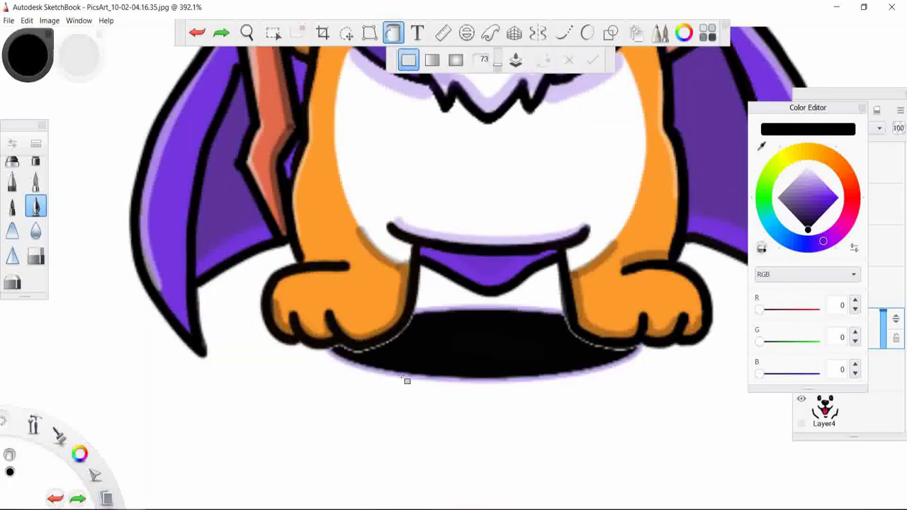
left_click(406, 378)
key("t")
left_click(560, 167)
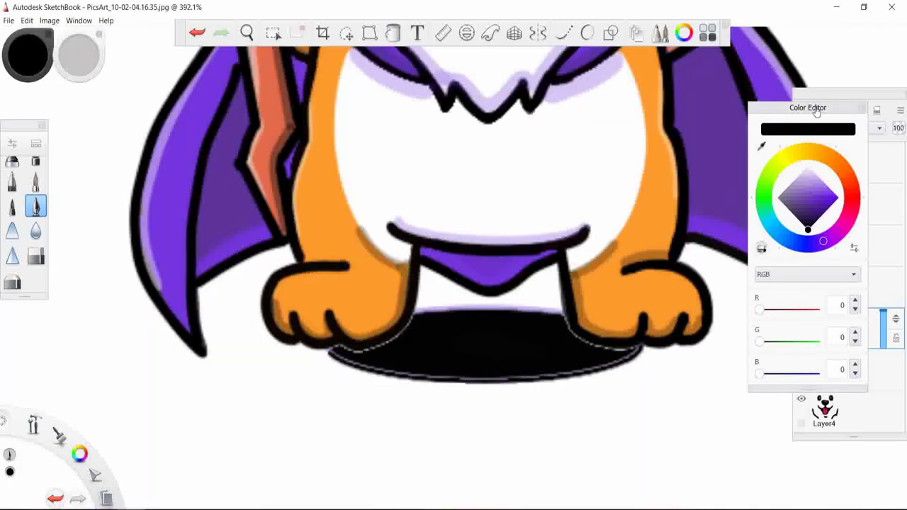
left_click_drag(816, 112, 708, 230)
- Paint over the pale rim along the black shadow's top edge
double_click(36, 206)
left_click(476, 134)
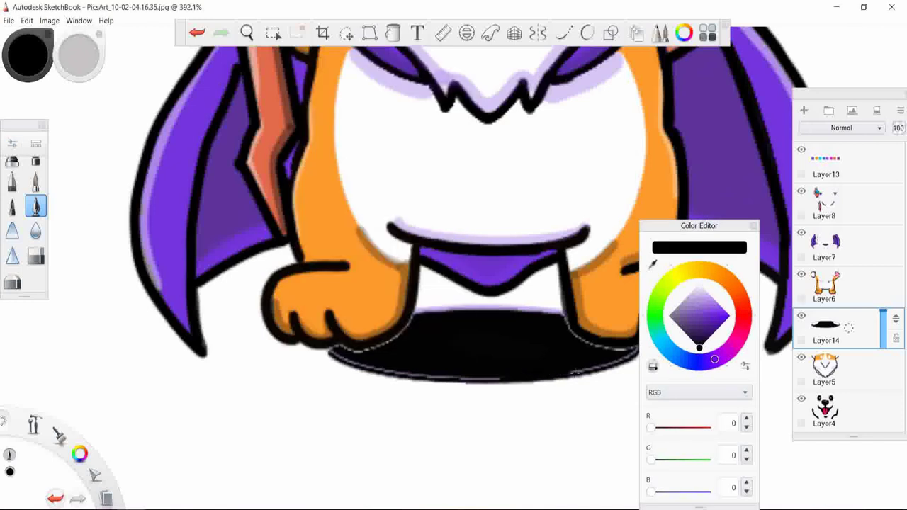
key("ctrl+z")
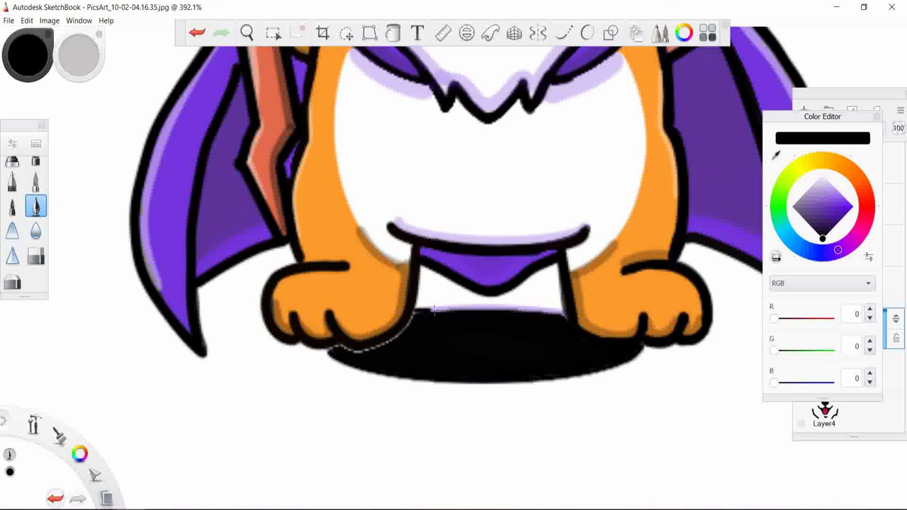
left_click_drag(564, 309, 415, 310)
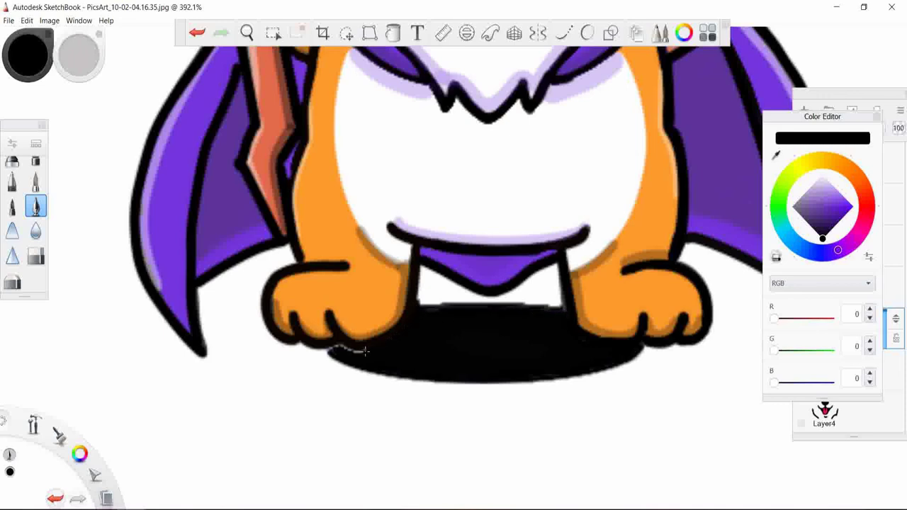
scroll(477, 357, "down", 5)
- Hide Layer13 and merge the corgi parts into a single layer
left_click(801, 149)
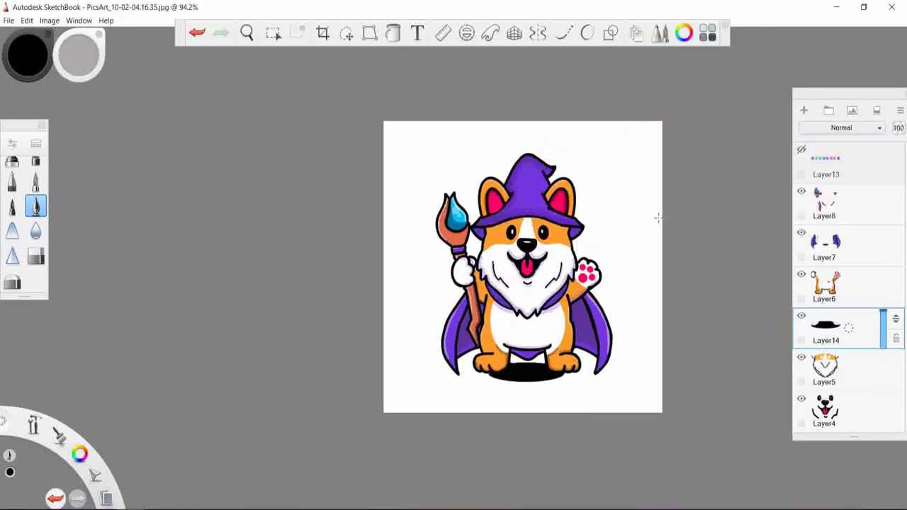
scroll(658, 218, "up", 1)
scroll(866, 307, "down", 3)
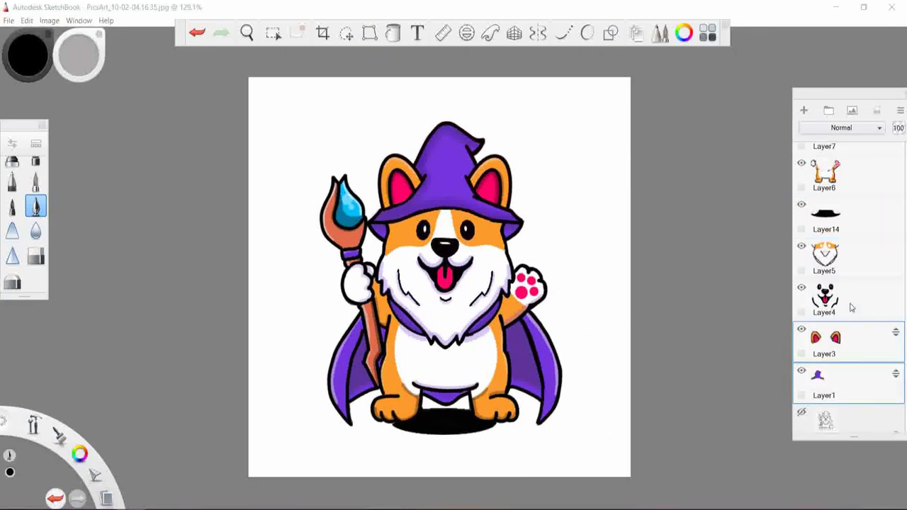
left_click_drag(848, 303, 848, 251)
scroll(850, 259, "up", 3)
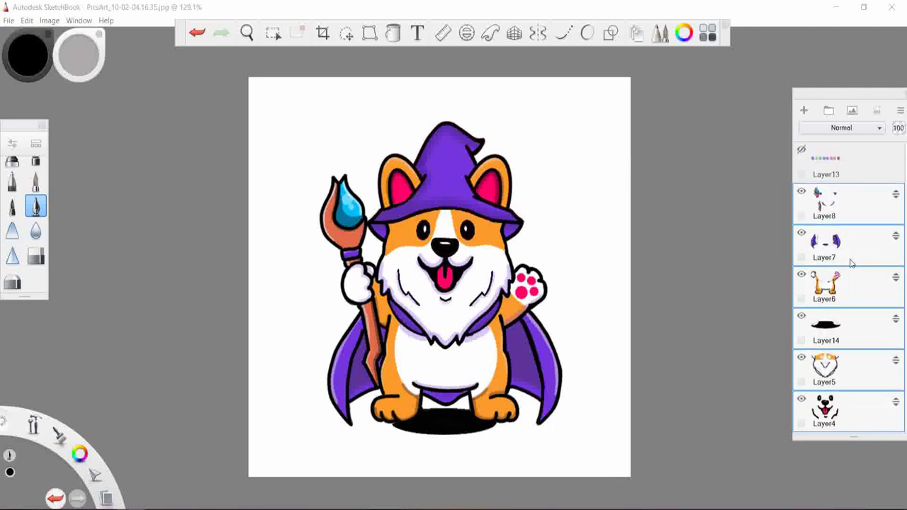
left_click(900, 110)
left_click(854, 280)
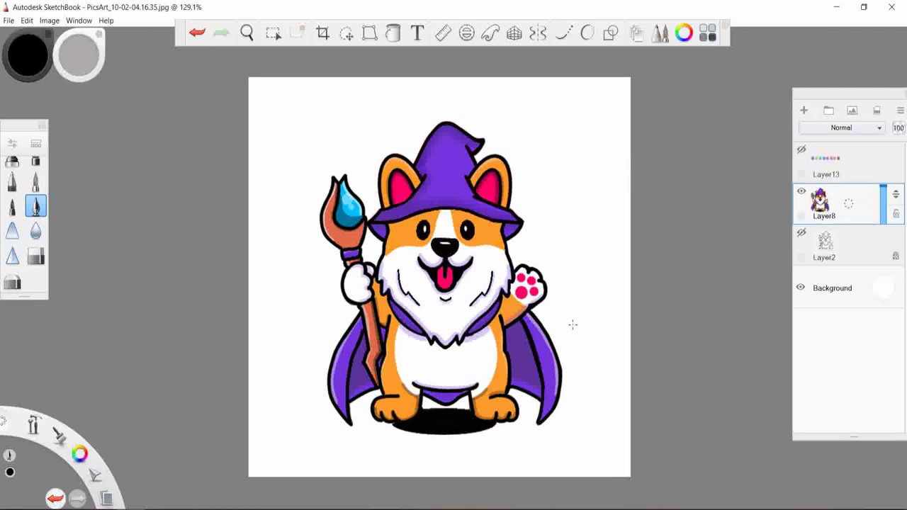
- Duplicate the merged corgi as Layer8-1, hide the copy, and pick a colour in the Color Editor
key("ctrl+d")
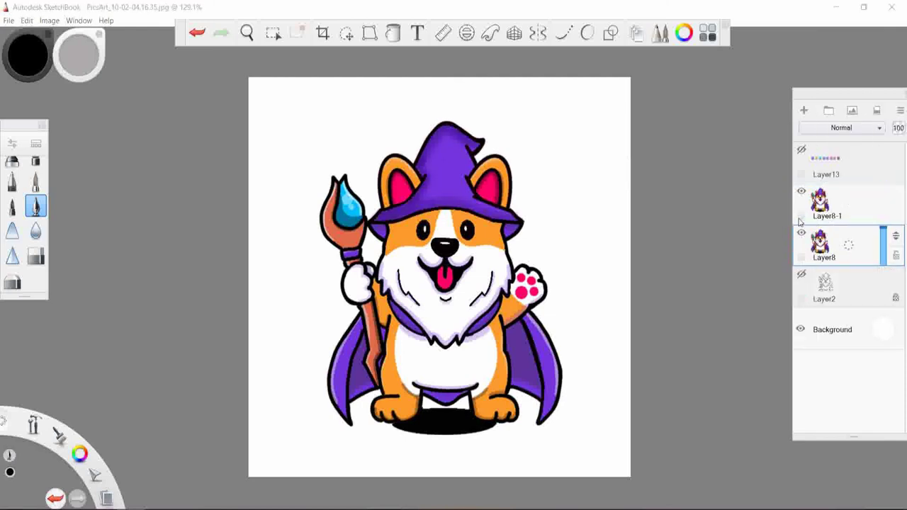
left_click(801, 192)
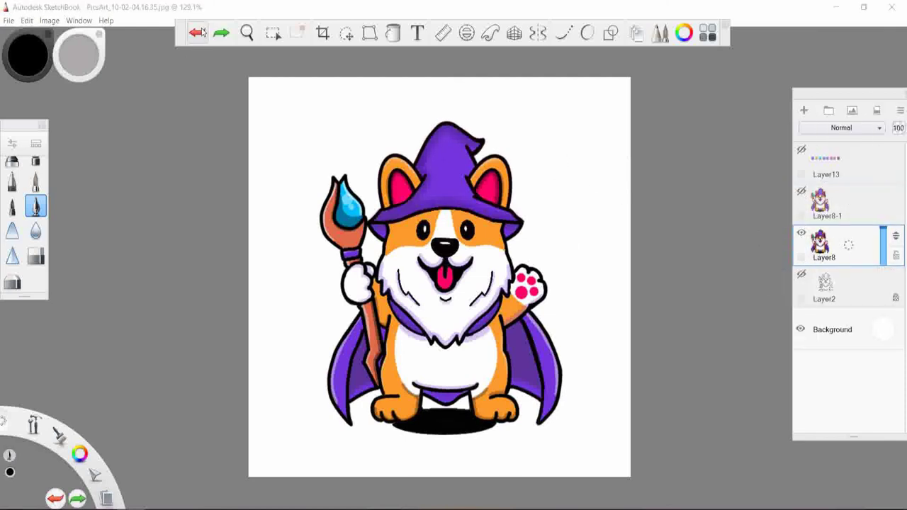
left_click(683, 32)
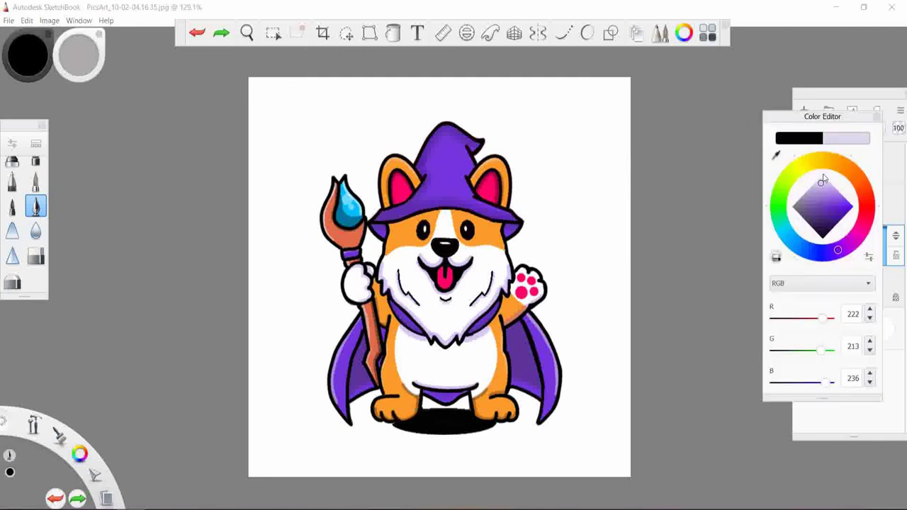
left_click(822, 177)
left_click(684, 33)
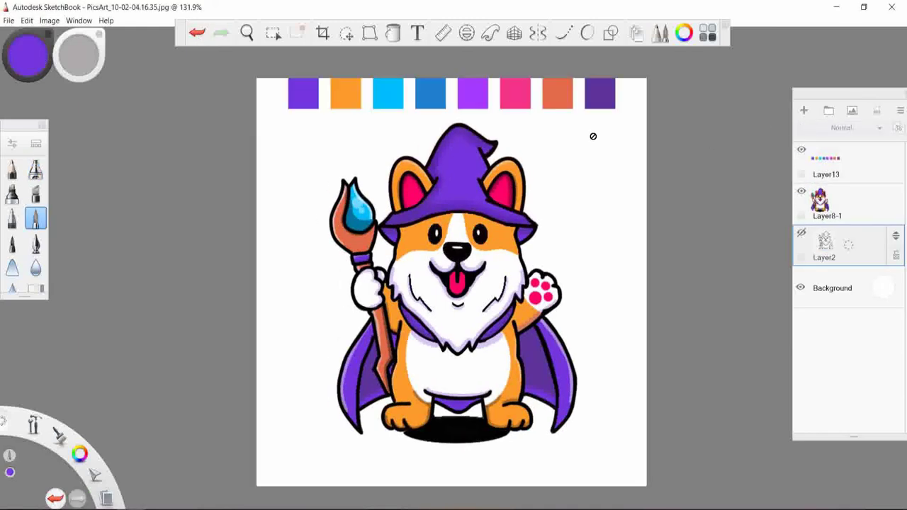
- On Layer8-1, fill the background around the corgi with cyan (1,188,255)
key("f")
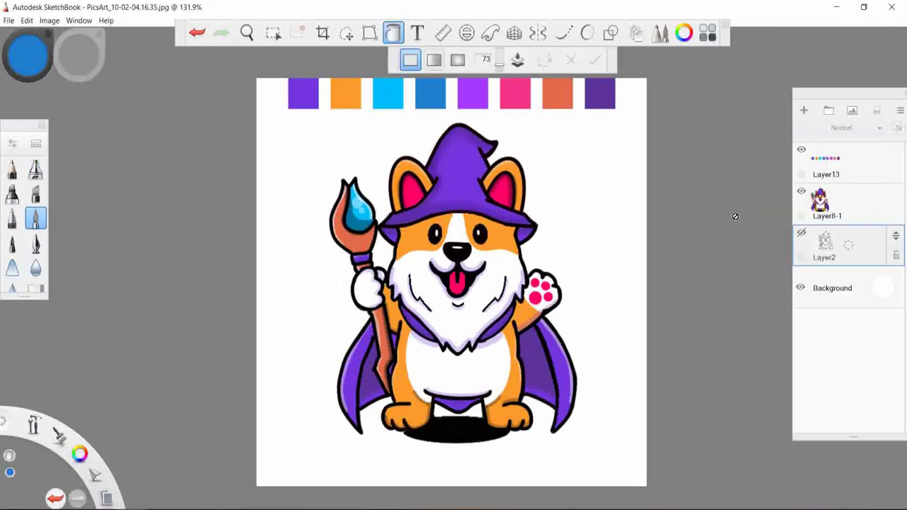
left_click(822, 202)
left_click(576, 168)
scroll(421, 436, "up", 3)
scroll(421, 437, "down", 4)
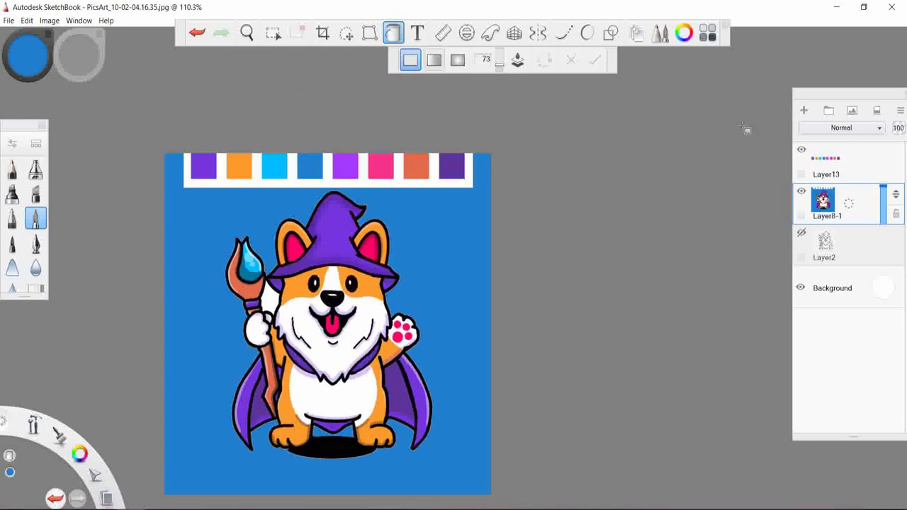
left_click(354, 439)
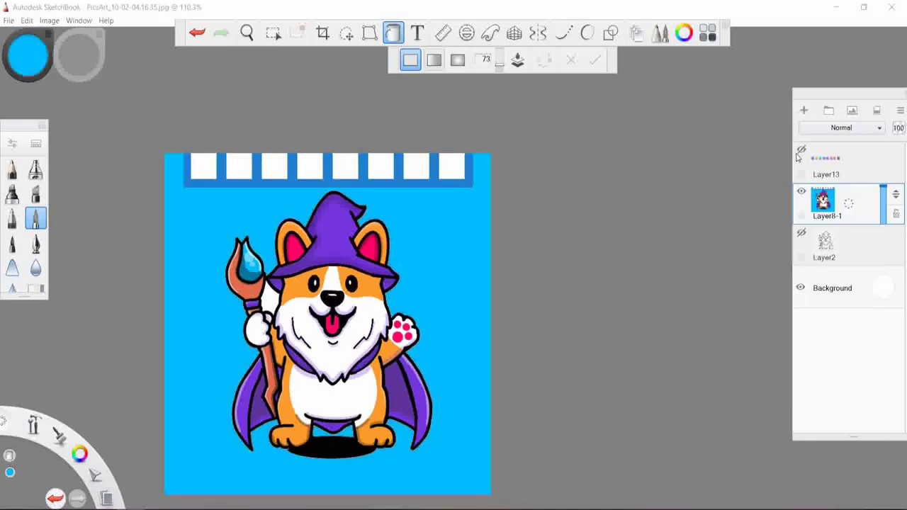
- Fill the white swatch squares and the dark top strip with cyan
left_click(381, 166)
left_click(310, 167)
left_click(274, 167)
left_click(203, 167)
left_click(416, 166)
left_click(451, 169)
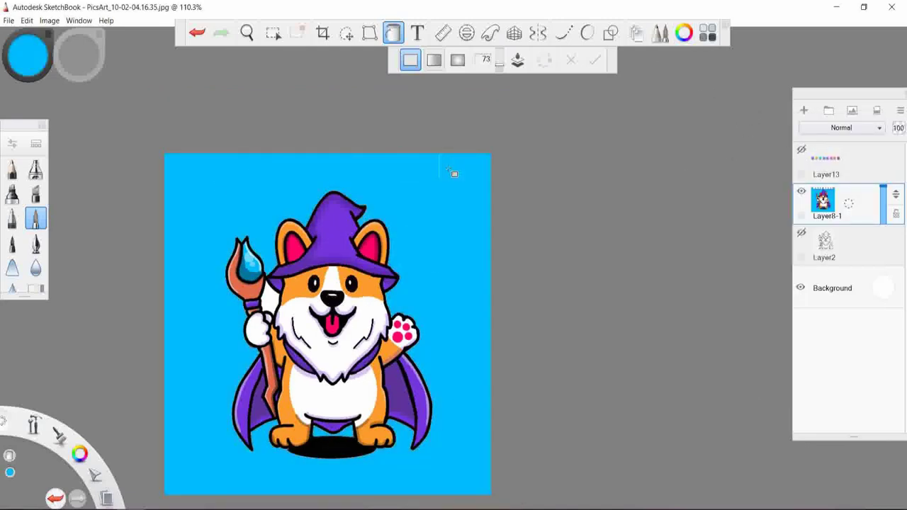
scroll(295, 428, "up", 5)
scroll(296, 427, "up", 5)
scroll(296, 428, "up", 3)
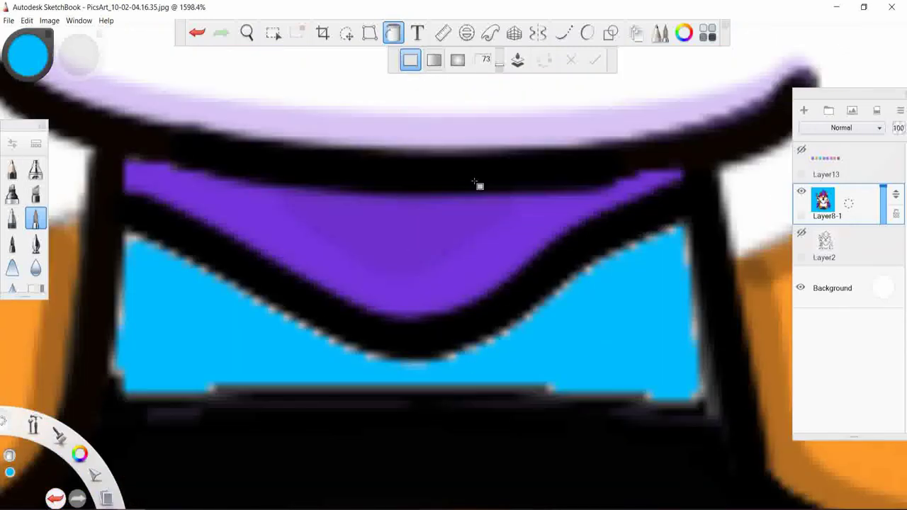
- With the Inking Pen, paint cyan over white gaps along the cape, diagonal outline and left edge
double_click(35, 219)
left_click(35, 243)
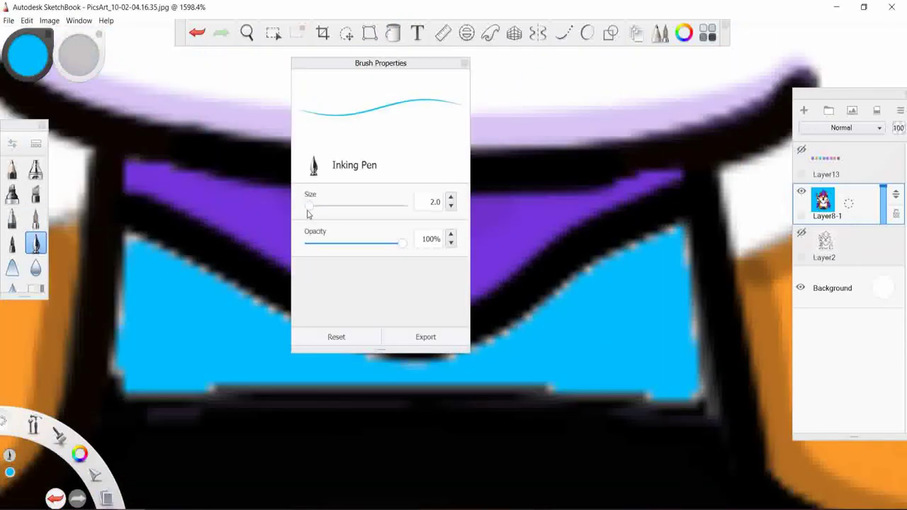
left_click(464, 64)
mouse_move(569, 277)
left_mouse_down()
mouse_move(623, 244)
mouse_move(691, 262)
mouse_move(698, 383)
mouse_move(660, 385)
left_mouse_up()
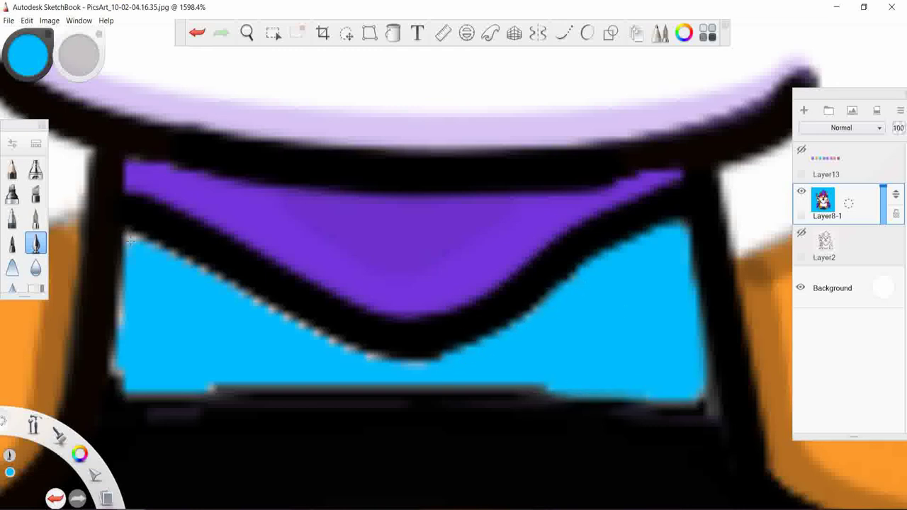
left_click_drag(185, 268, 417, 372)
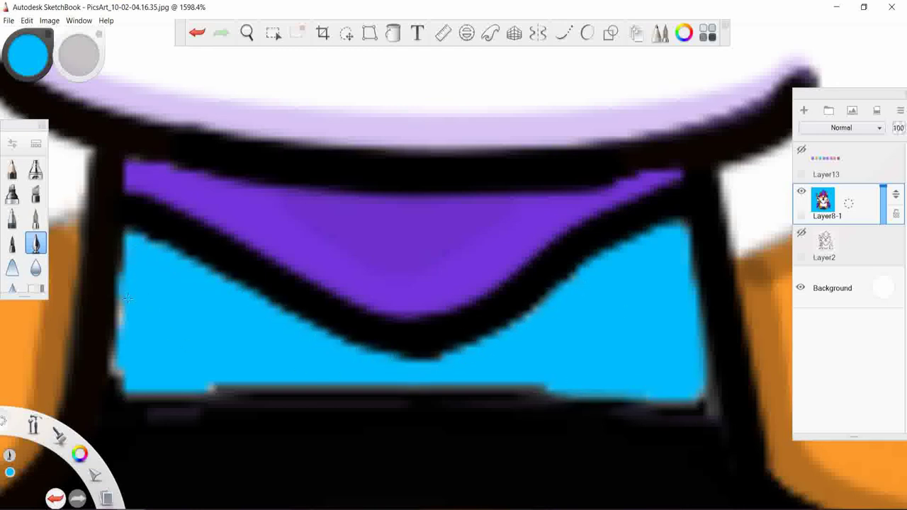
left_click_drag(128, 299, 141, 387)
- Paint cyan along the bottom edge and fit the whole canvas in view
scroll(597, 391, "down", 5)
scroll(597, 391, "up", 5)
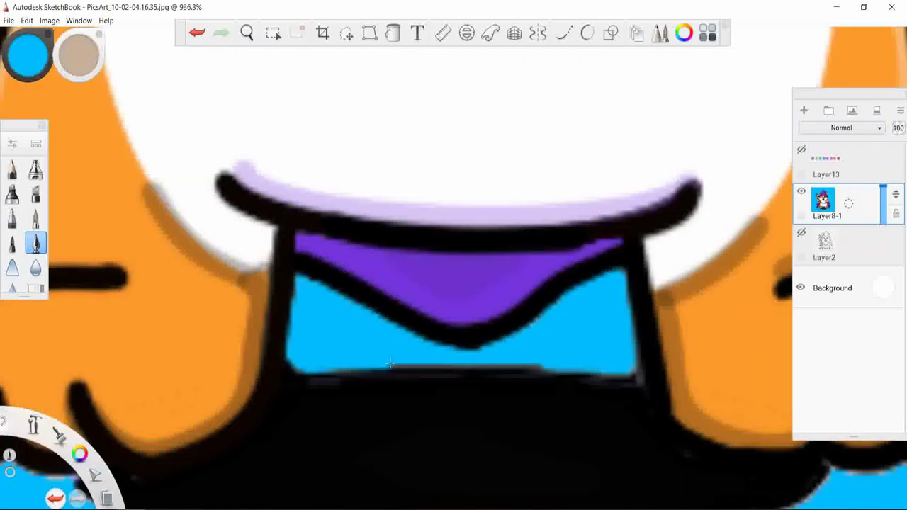
left_click_drag(343, 368, 585, 371)
scroll(617, 364, "down", 2)
scroll(616, 364, "up", 2)
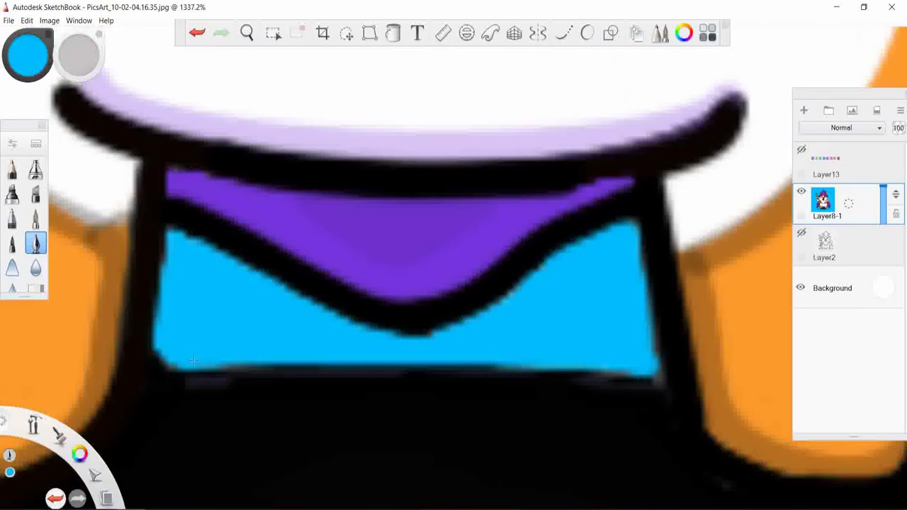
mouse_move(192, 360)
left_mouse_down()
mouse_move(524, 363)
mouse_move(280, 364)
mouse_move(453, 360)
left_mouse_up()
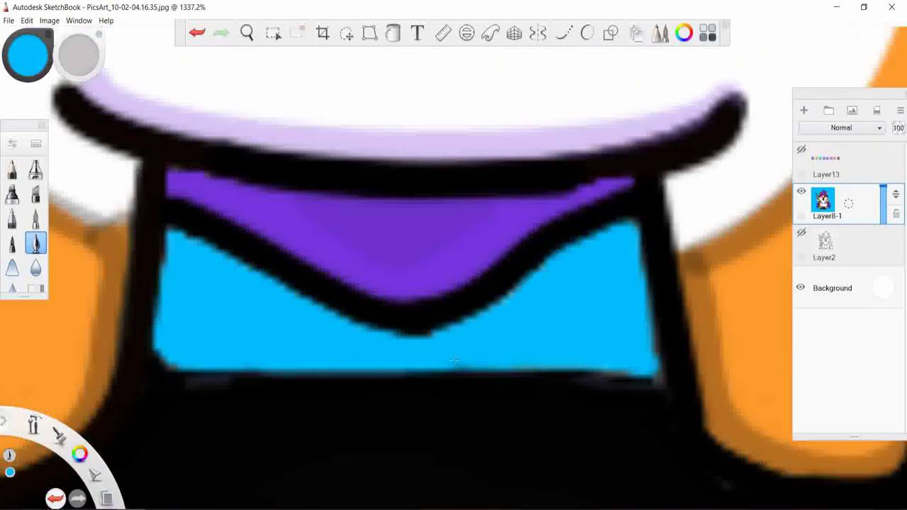
key("Home")
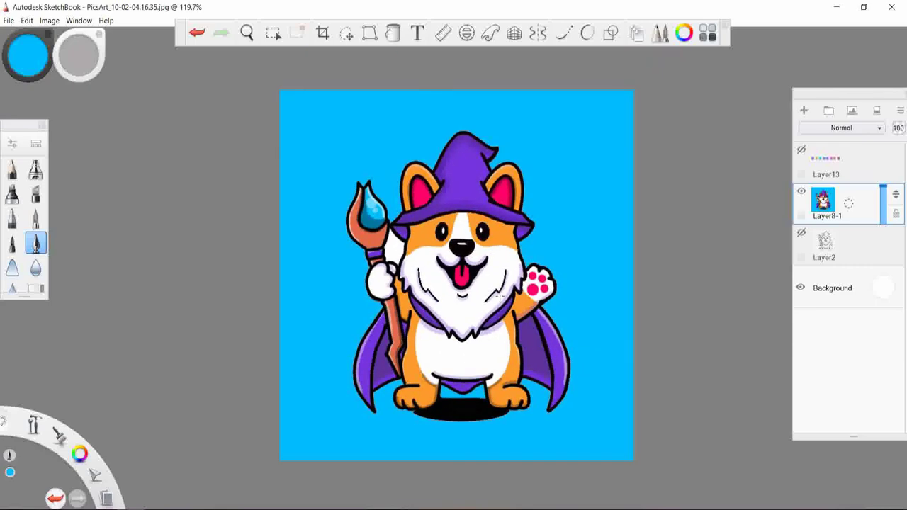
- Add a new empty layer, then delete all hidden layers
scroll(610, 347, "up", 2)
scroll(610, 347, "down", 1)
key("f")
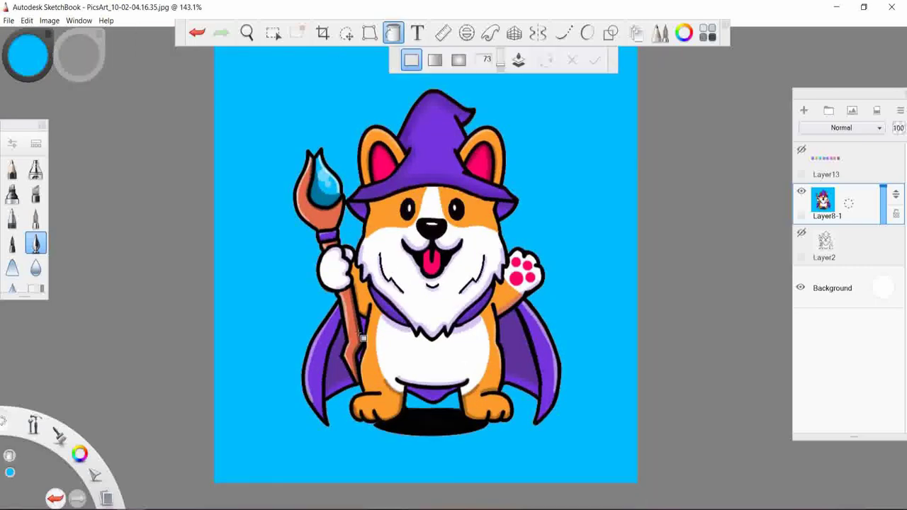
scroll(363, 338, "down", 1)
key("Escape")
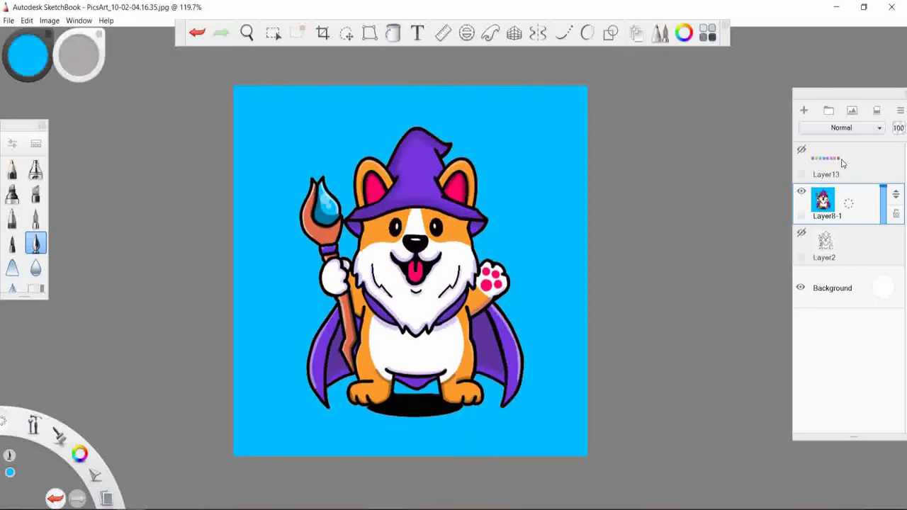
key("ctrl+shift+n")
left_click(900, 110)
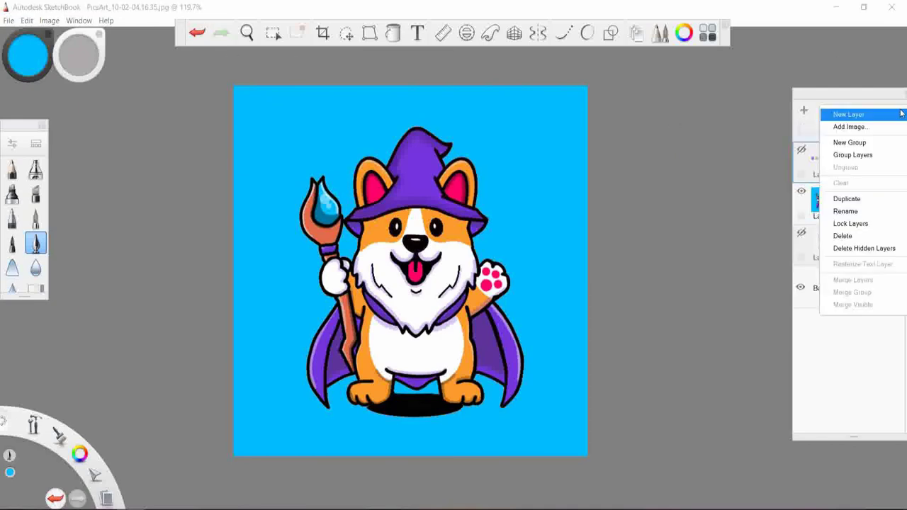
left_click(850, 221)
- Save the image as JPEG 'Image003' at High quality
left_click(9, 19)
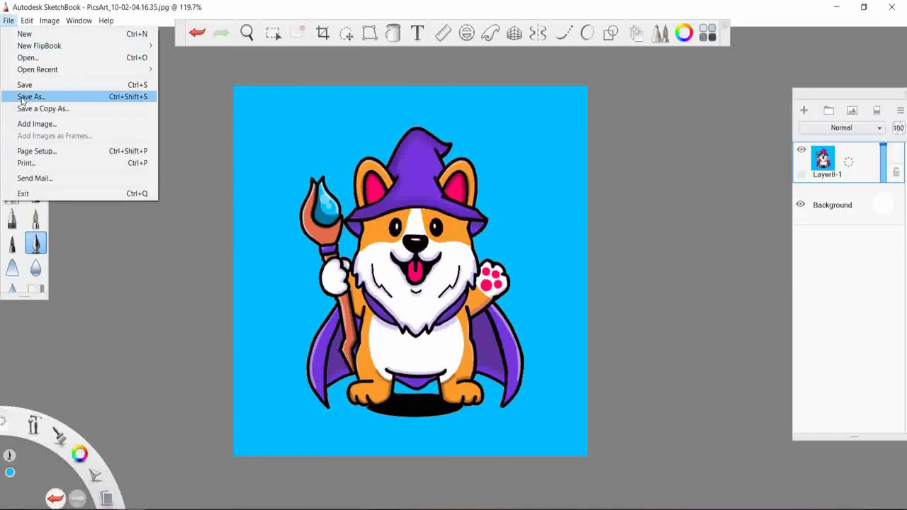
left_click(21, 97)
left_click(206, 273)
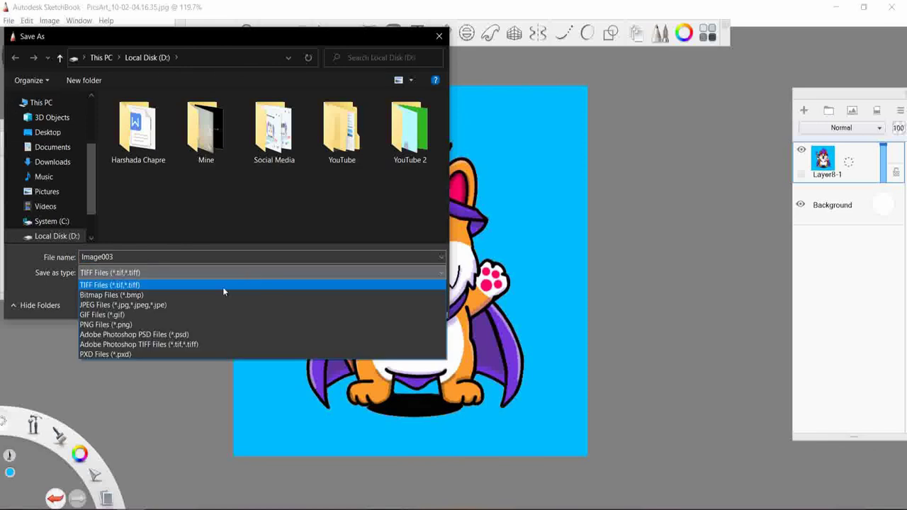
left_click(108, 305)
left_click(355, 303)
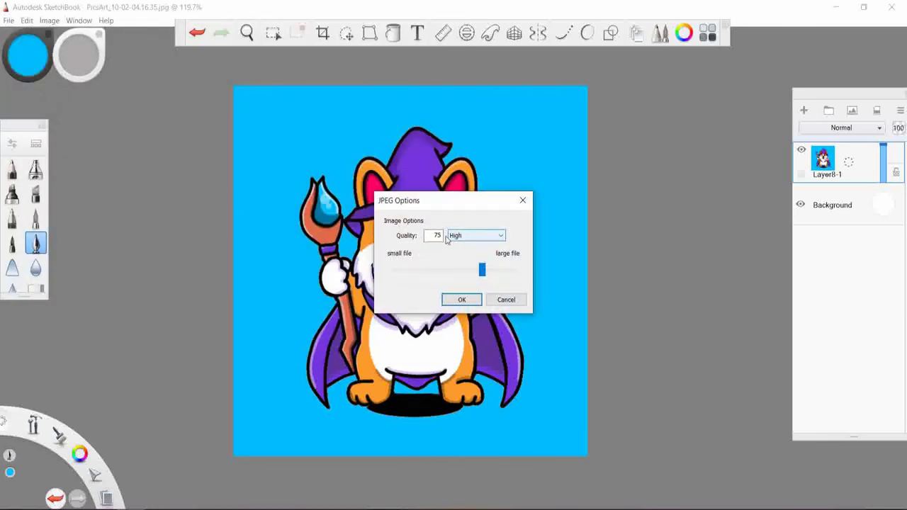
key("Return")
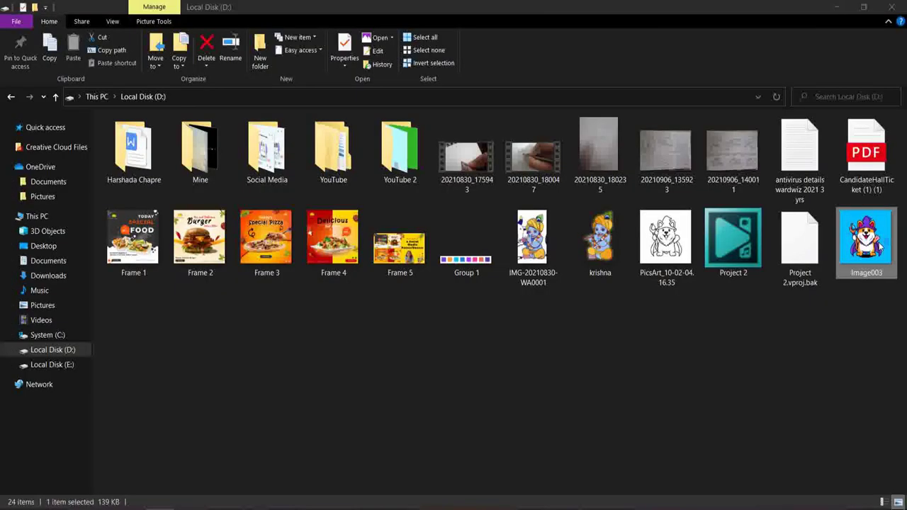
- Open Image003.jpg in Windows Photos and zoom in to inspect the corgi
double_click(879, 247)
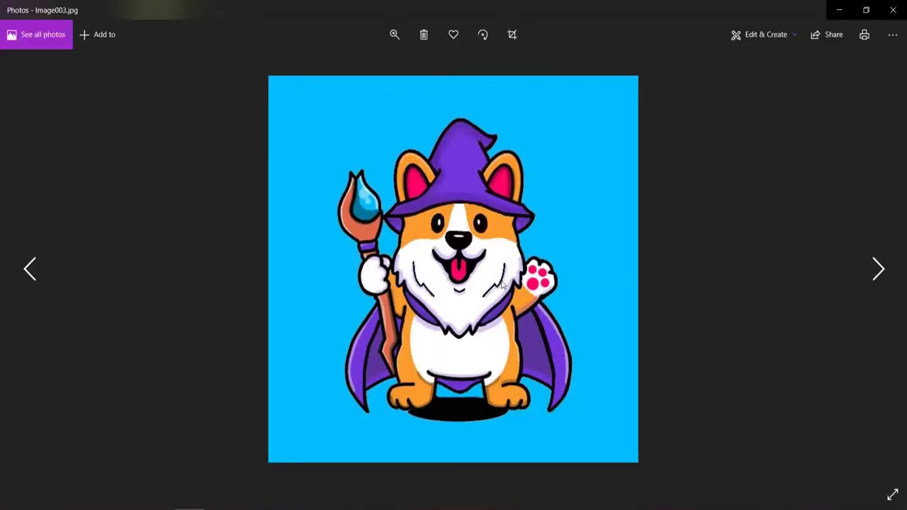
scroll(484, 234, "down", 1)
scroll(484, 234, "up", 1)
left_click(395, 34)
mouse_move(347, 66)
left_mouse_down()
mouse_move(519, 106)
mouse_move(397, 107)
mouse_move(458, 121)
mouse_move(344, 64)
left_mouse_up()
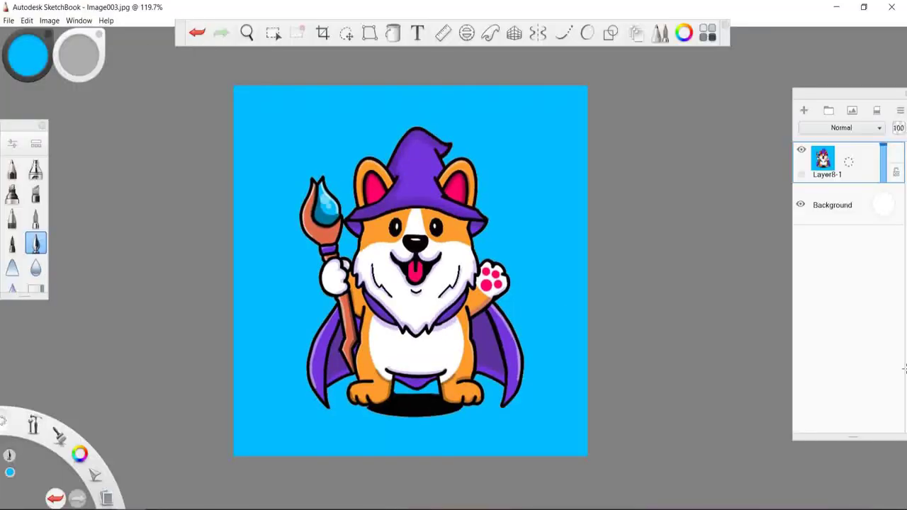
- Save another copy of the drawing as 'Image004'
left_click(8, 21)
left_click(28, 95)
left_click(354, 304)
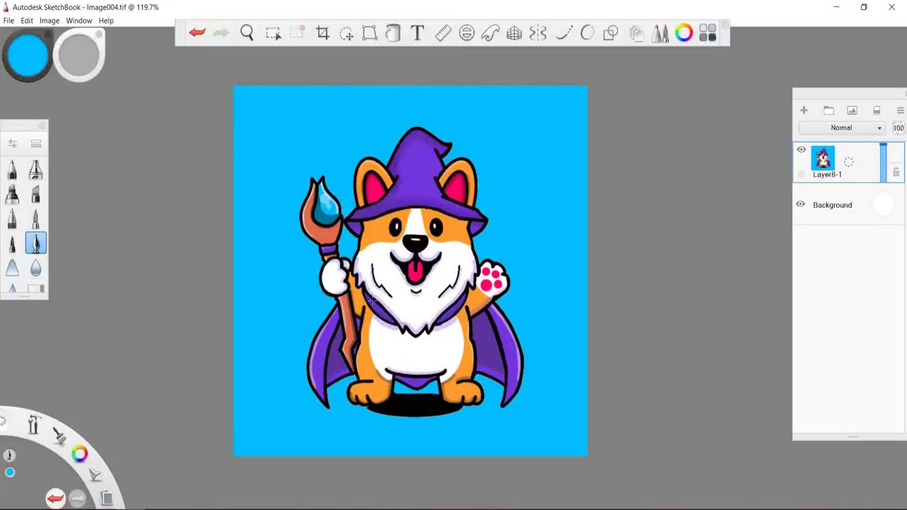